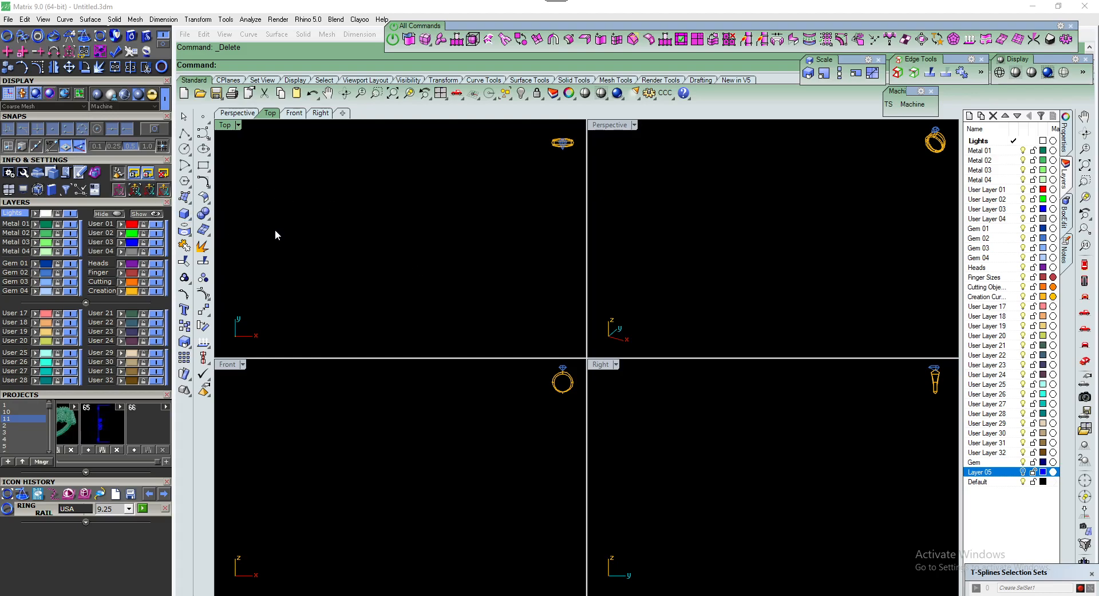
Create a ring rail curve in USA size 6.5 and deselect it
scroll(142, 531, down, 3)
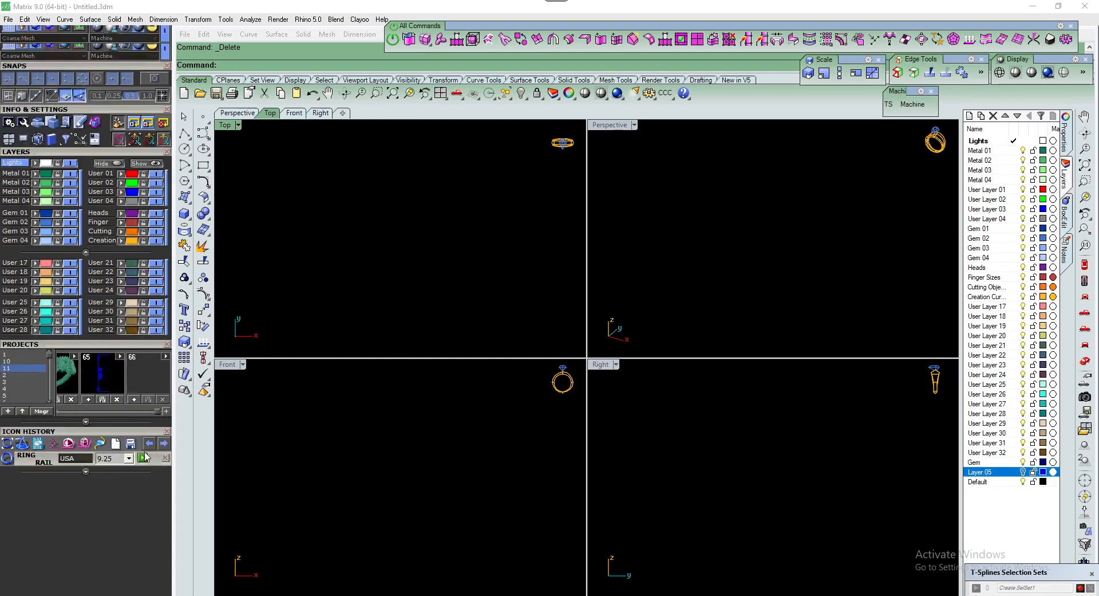
click(129, 407)
scroll(110, 462, up, 5)
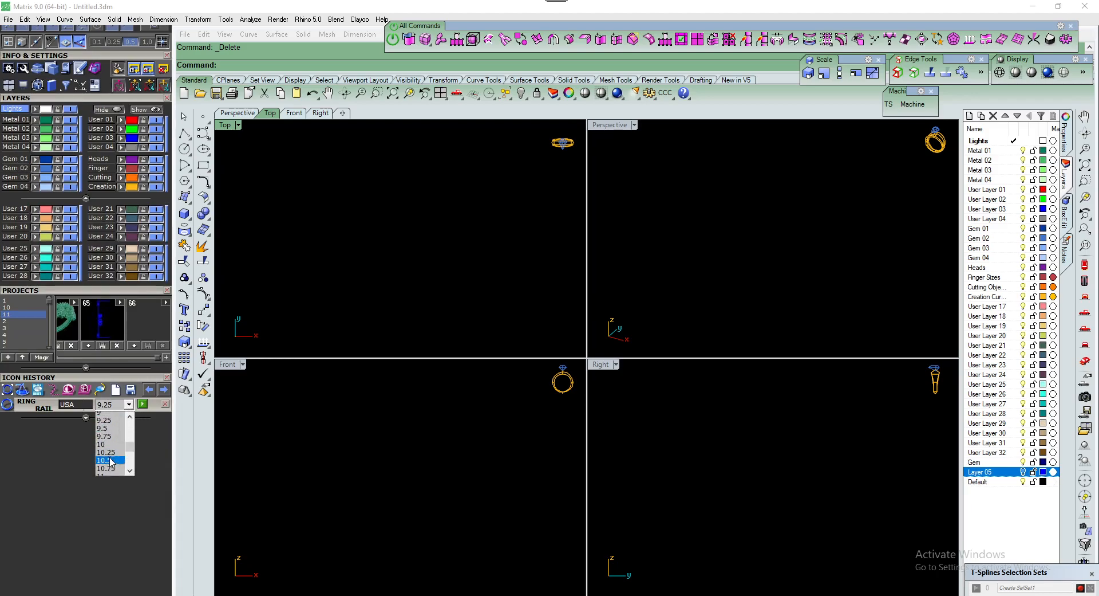
scroll(110, 458, up, 1)
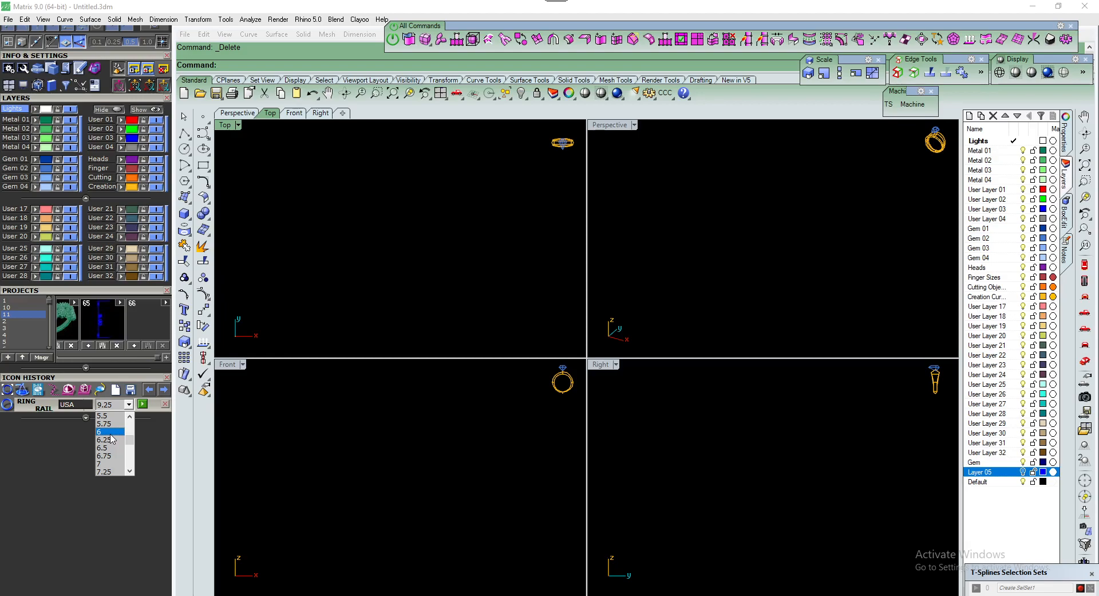
click(110, 447)
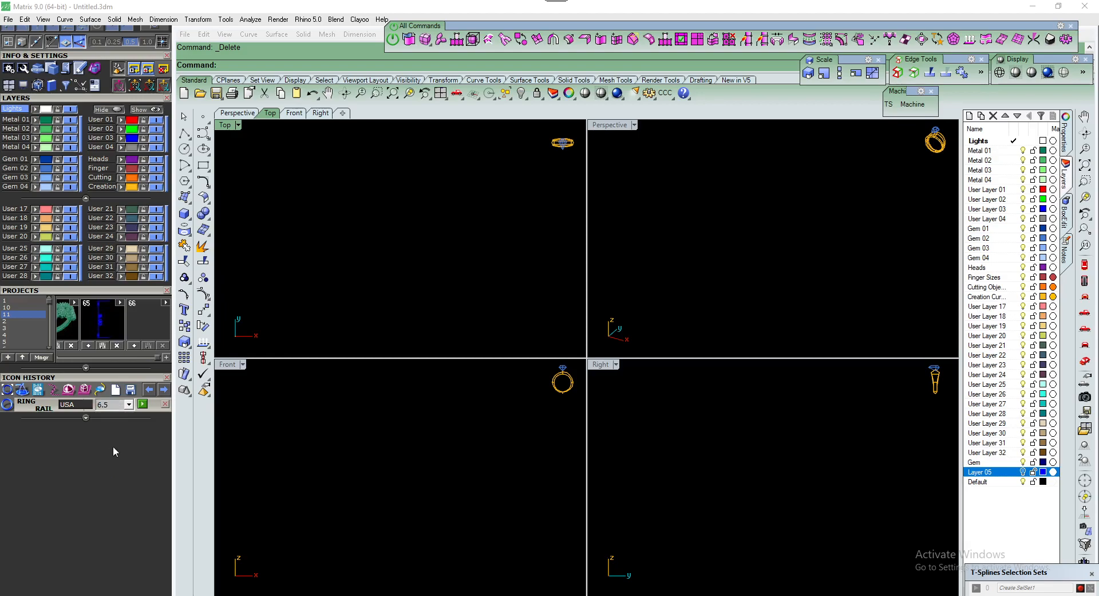
click(143, 405)
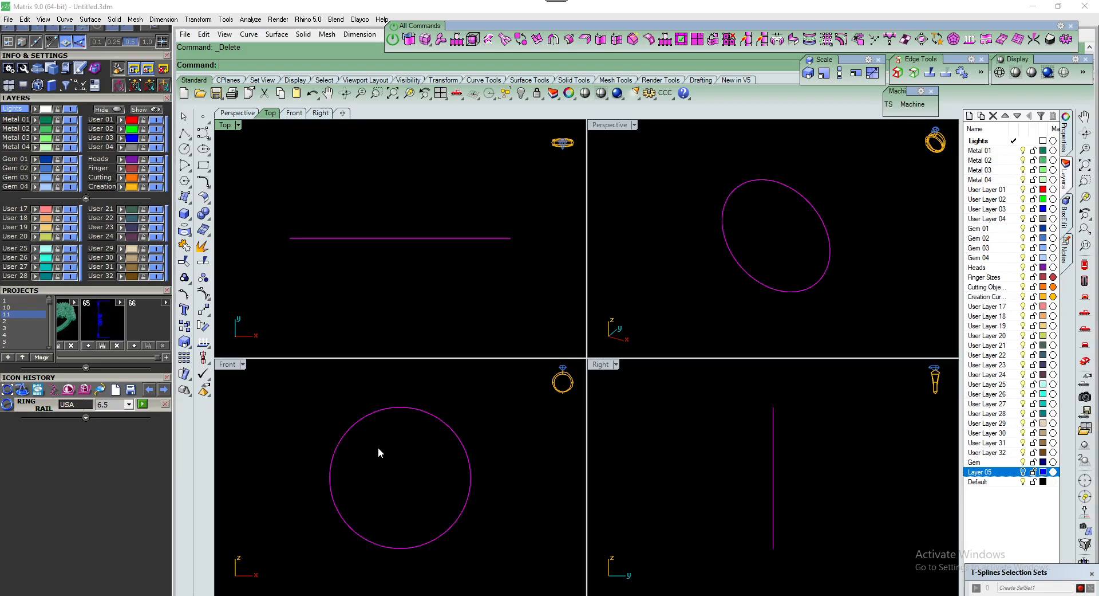
click(378, 447)
scroll(140, 432, up, 5)
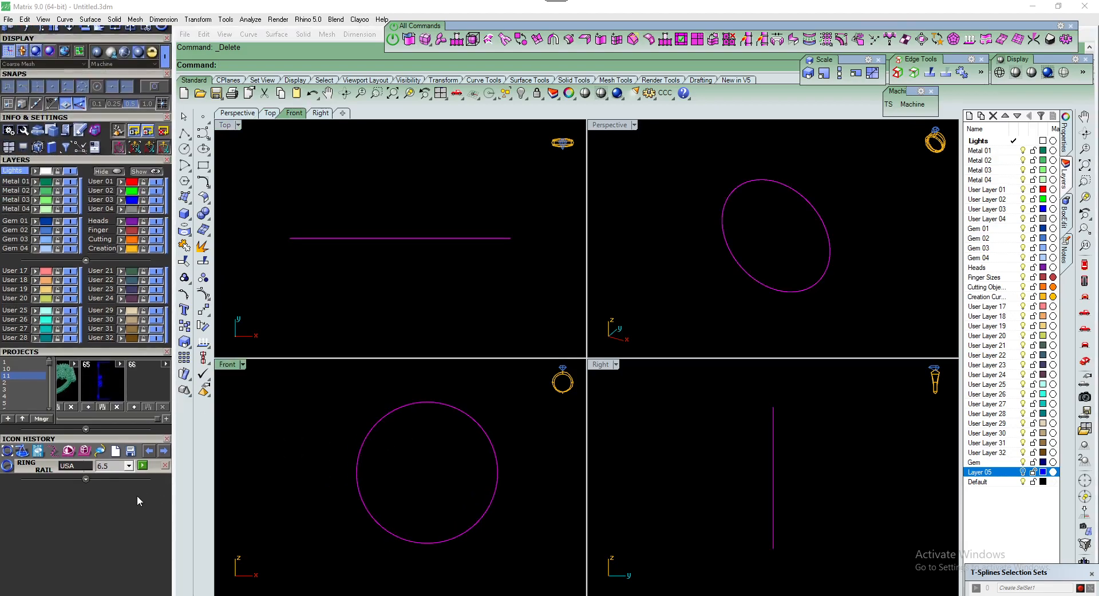
scroll(141, 568, up, 1)
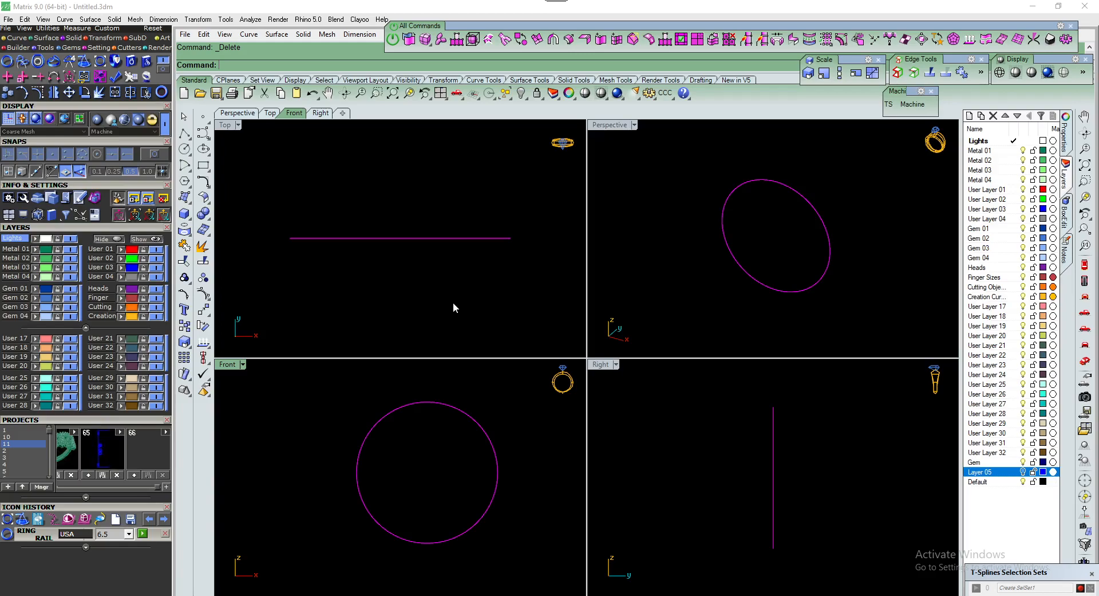
click(421, 296)
Load a 6.5 mm round diamond with the Gem Loader
scroll(414, 462, down, 1)
right_drag(413, 462, 379, 454)
scroll(387, 450, up, 1)
scroll(387, 447, down, 1)
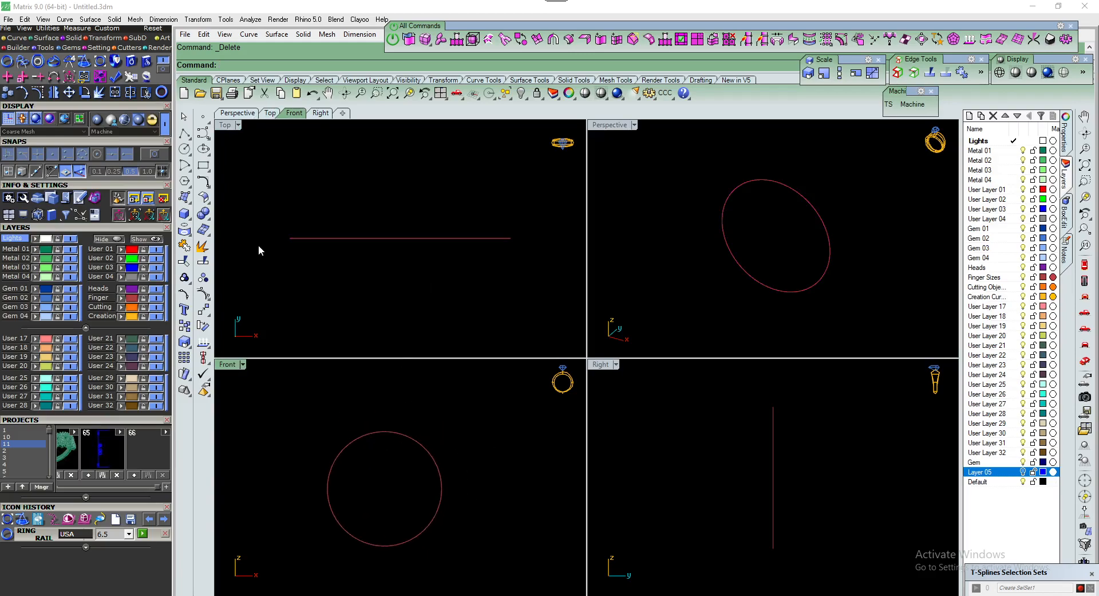
right_drag(258, 245, 273, 241)
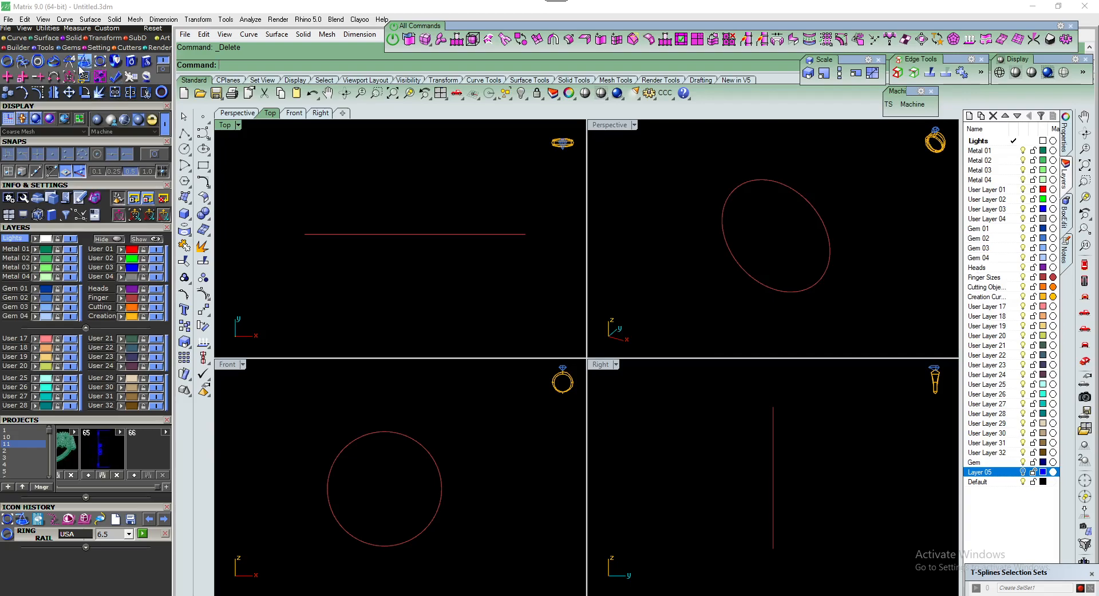
click(68, 50)
click(7, 61)
scroll(86, 487, down, 5)
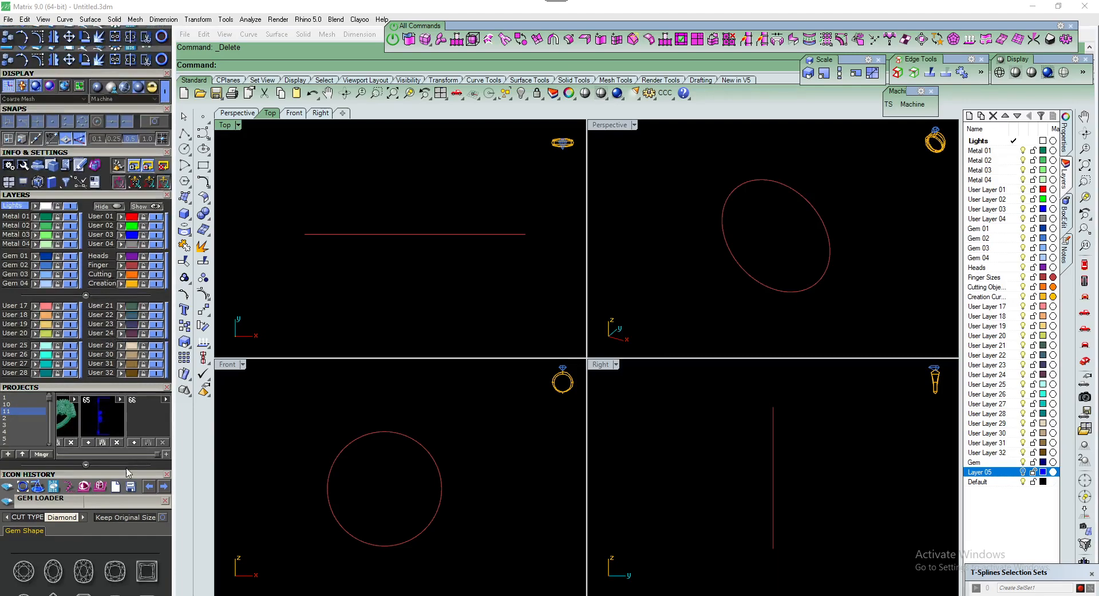
click(26, 376)
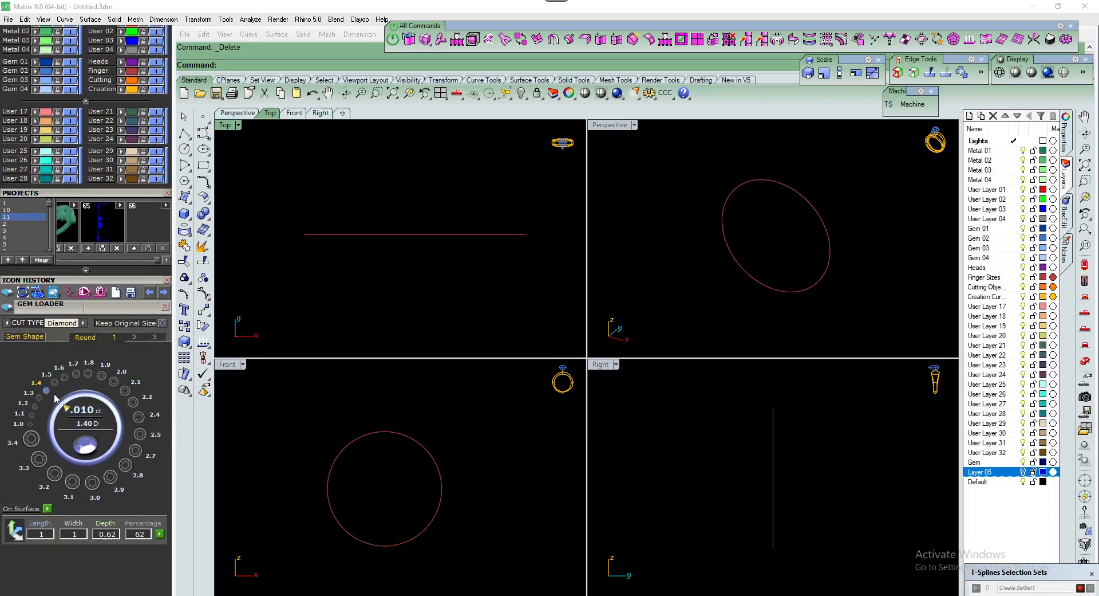
click(133, 338)
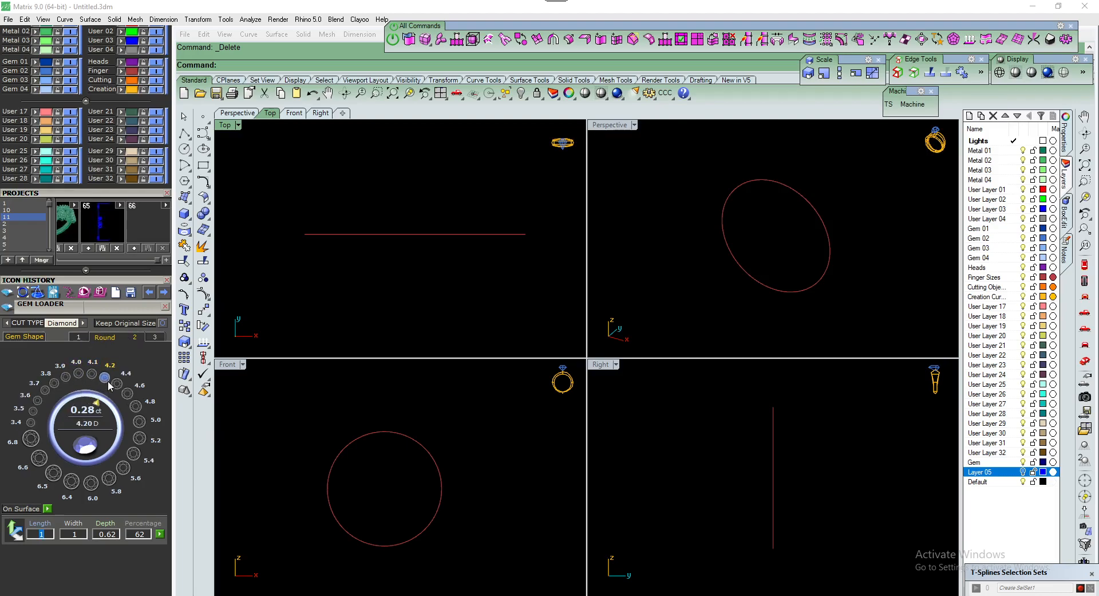
click(135, 406)
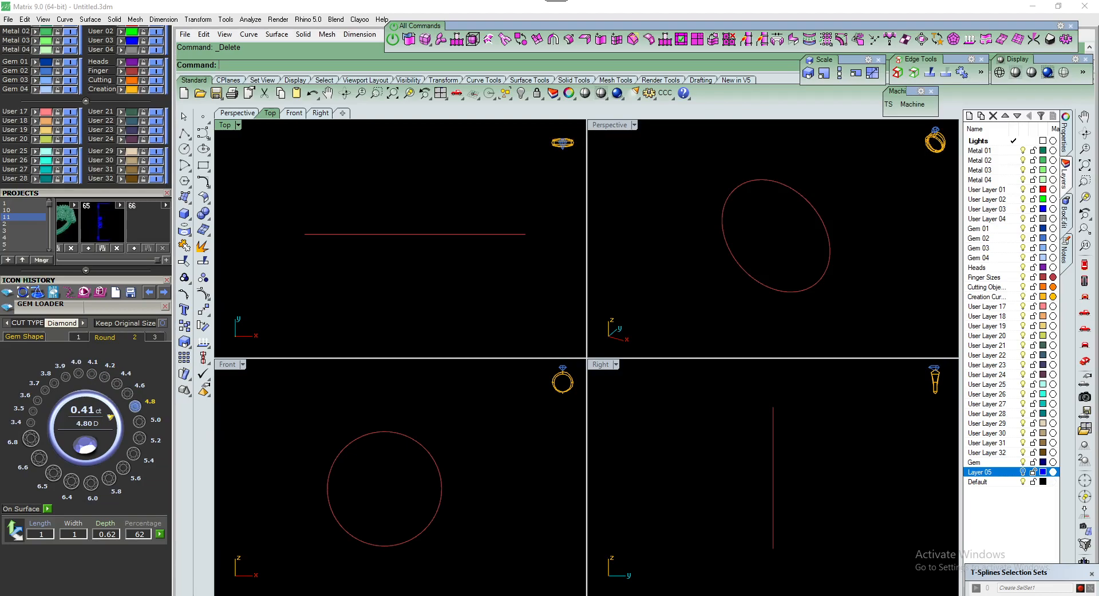
click(63, 470)
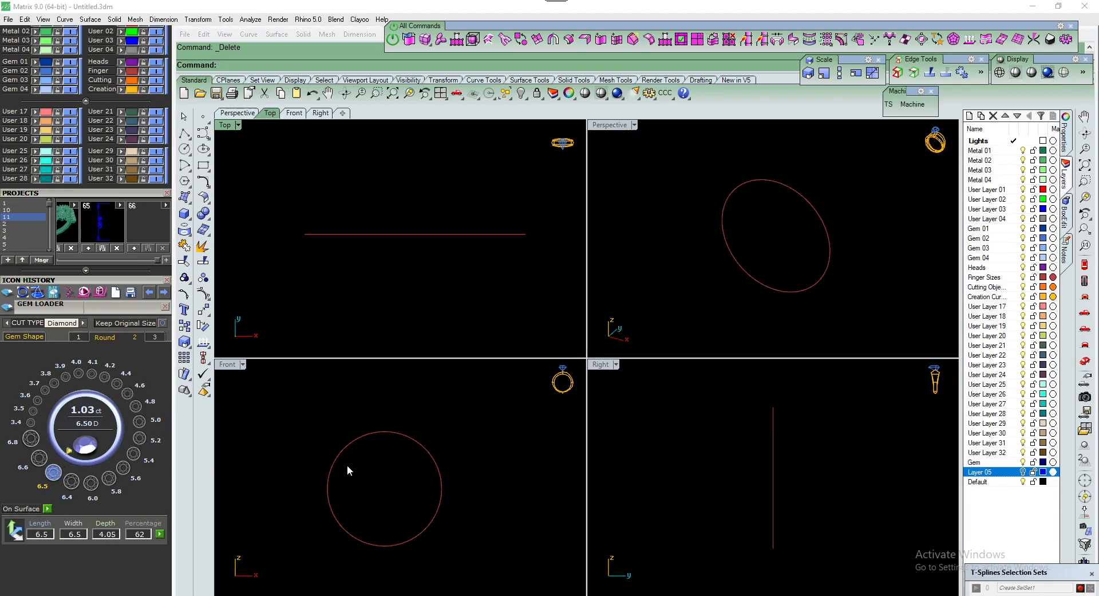
click(133, 453)
right_drag(255, 406, 272, 432)
click(272, 433)
right_drag(401, 517, 407, 485)
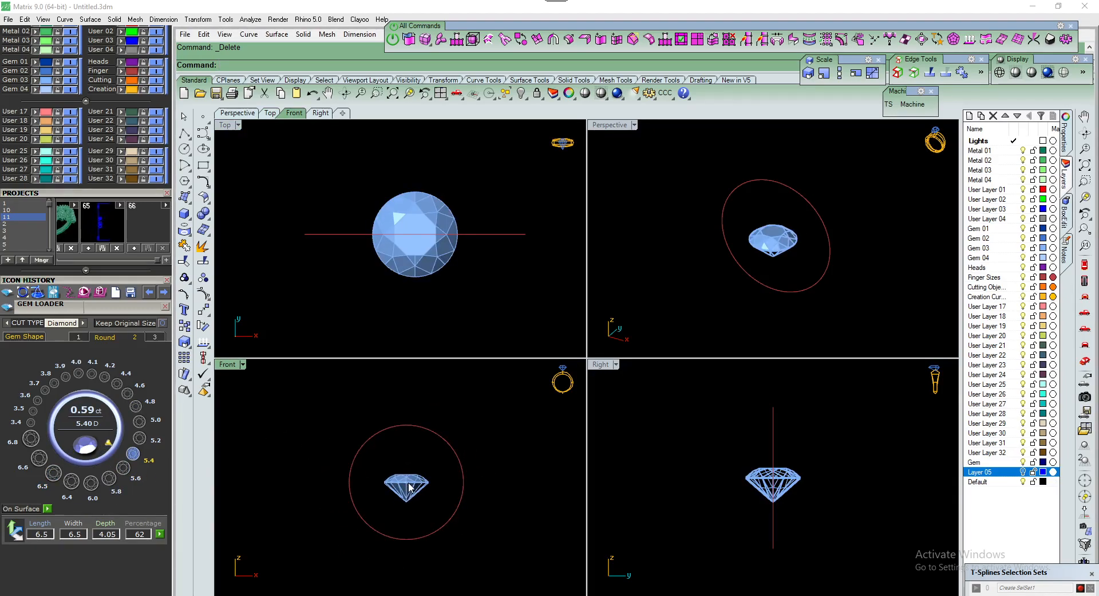
right_drag(408, 487, 424, 485)
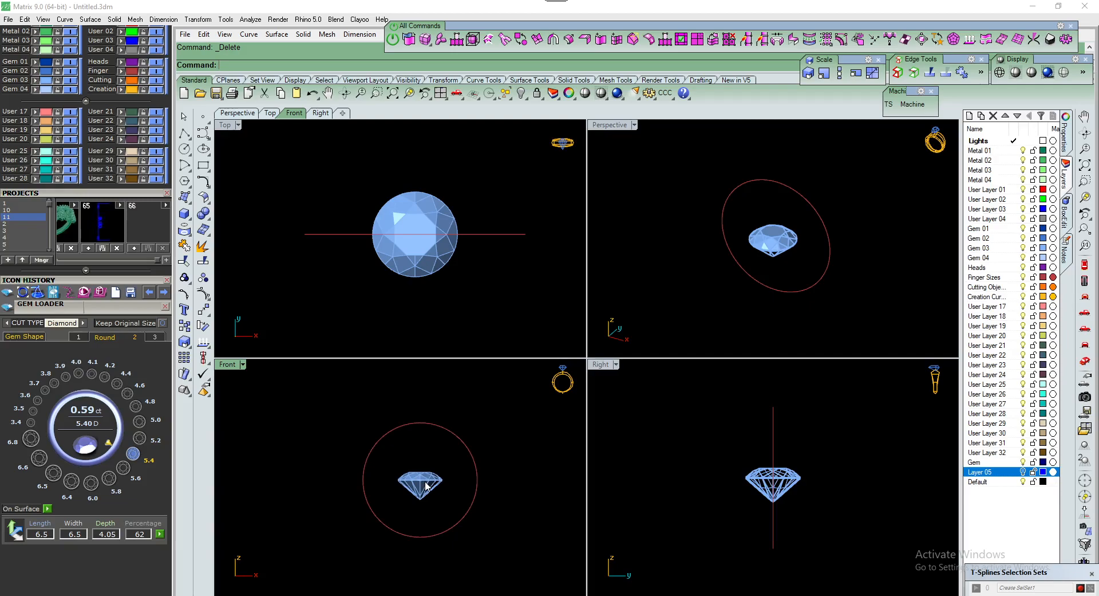
click(426, 483)
right_drag(421, 473, 412, 495)
click(435, 434)
scroll(400, 452, down, 2)
scroll(393, 437, up, 2)
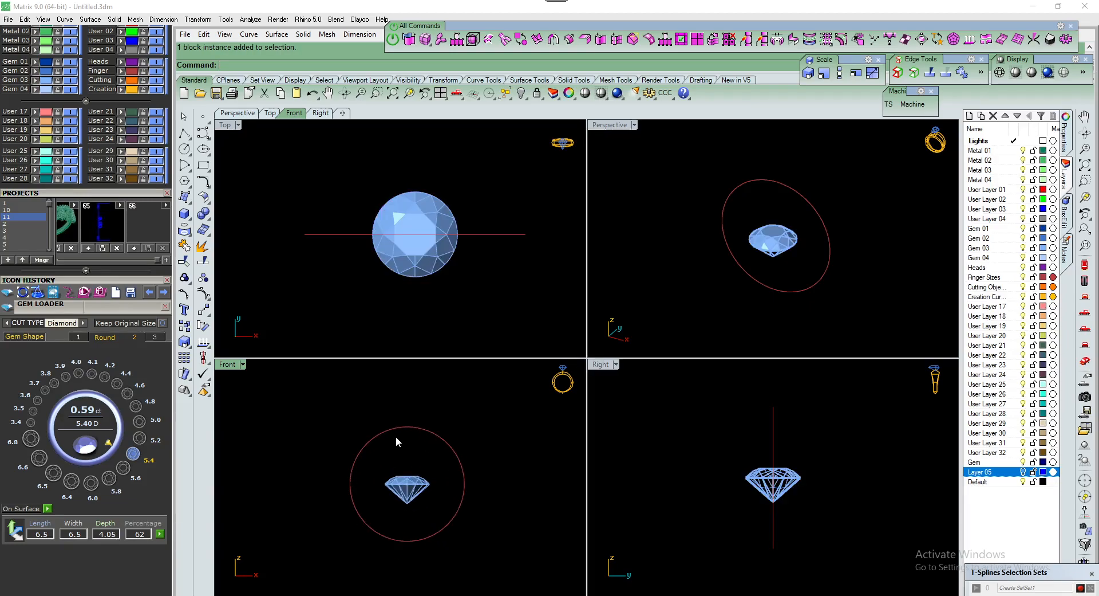
click(276, 143)
scroll(410, 466, up, 2)
click(414, 490)
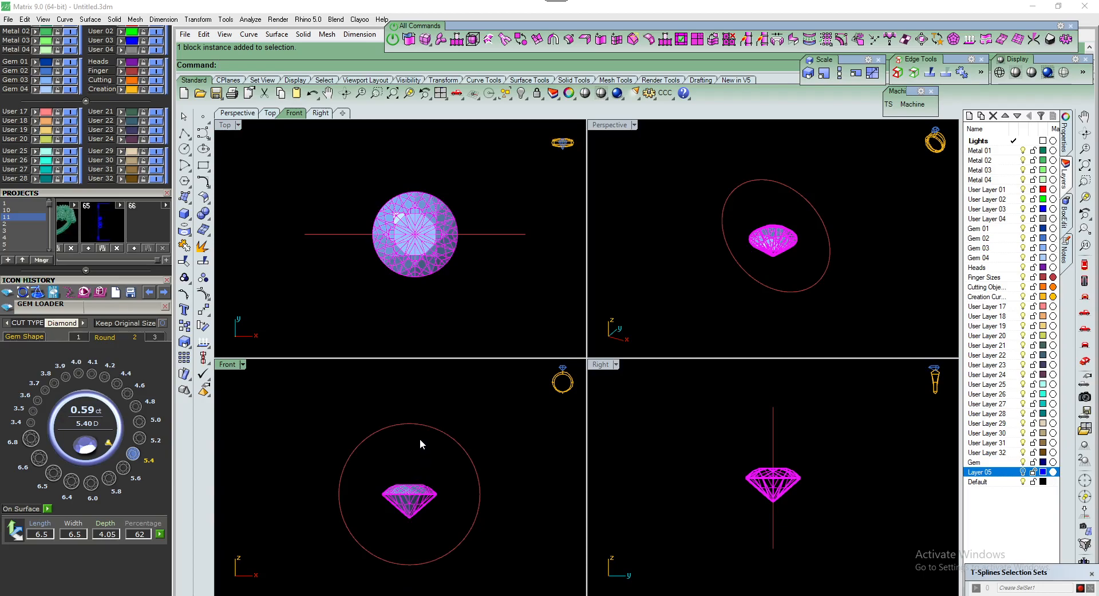
right_drag(417, 442, 406, 444)
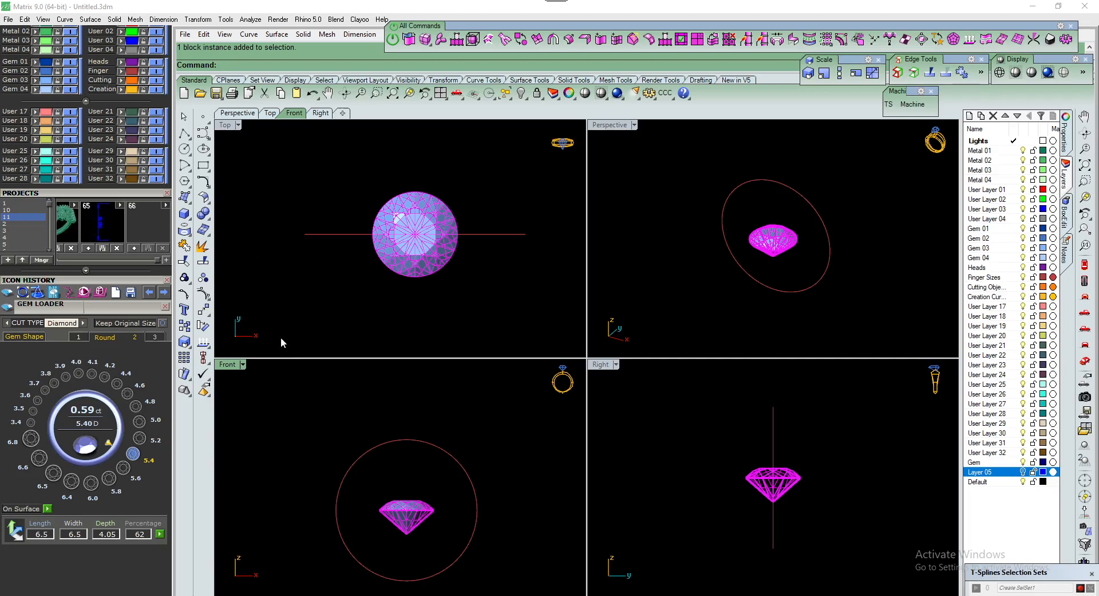
click(263, 262)
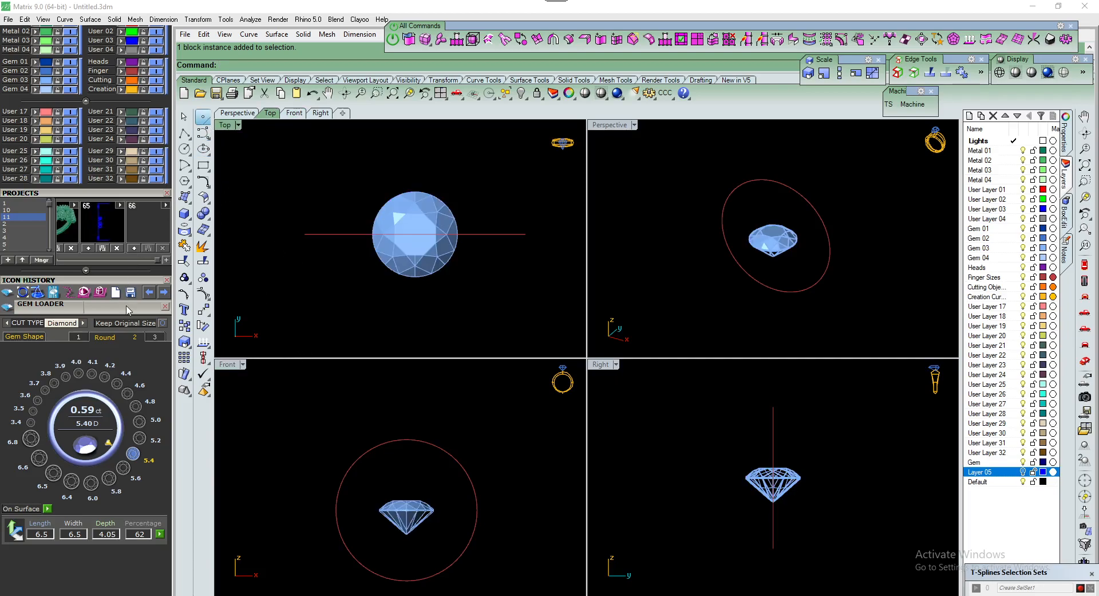
Turn on object snaps and place a point object on the top quadrant of the ring rail
right_drag(117, 436, 119, 528)
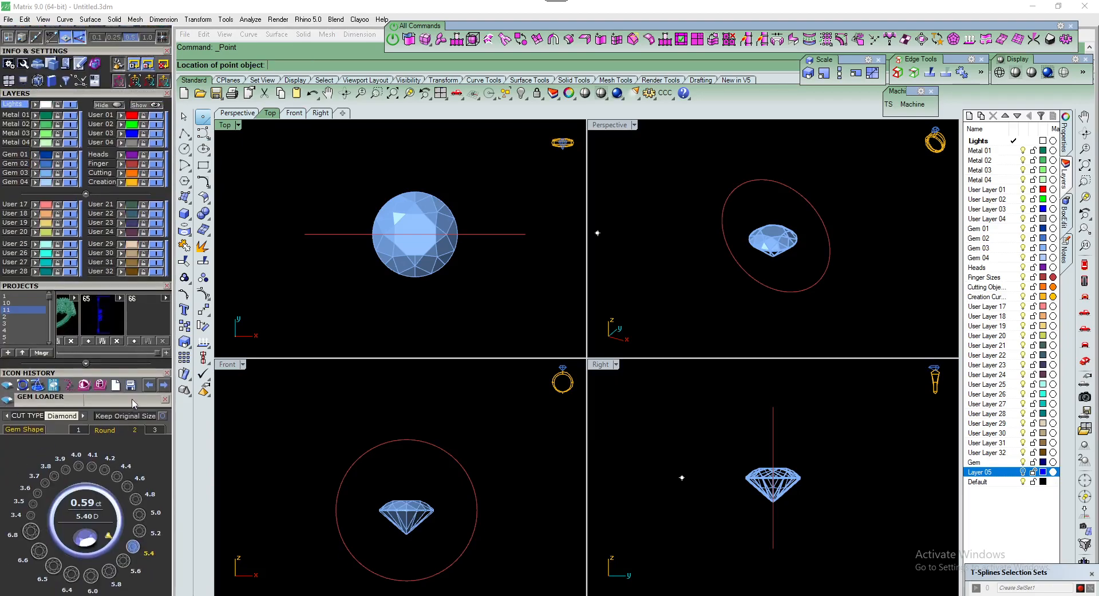
drag(149, 50, 146, 102)
click(154, 77)
click(406, 439)
Move the point 6 mm straight up from the top of the ring rail in the Front view
drag(383, 412, 433, 462)
right_drag(415, 428, 413, 462)
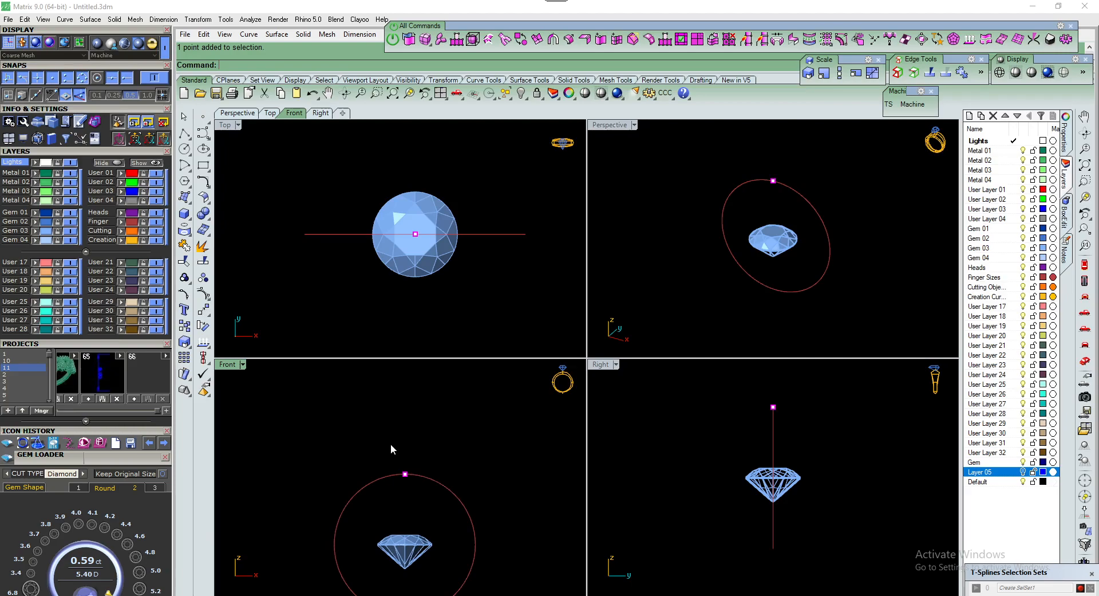
scroll(403, 476, up, 2)
scroll(404, 475, down, 2)
scroll(405, 475, up, 4)
scroll(405, 474, down, 2)
scroll(405, 474, up, 2)
scroll(407, 475, up, 2)
scroll(406, 474, down, 2)
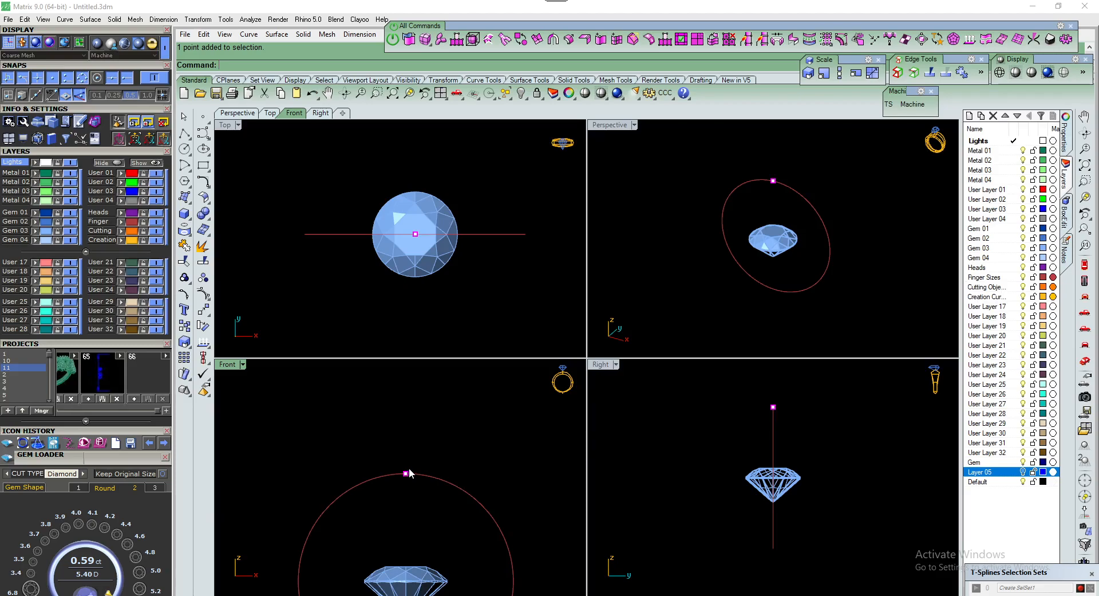
click(206, 324)
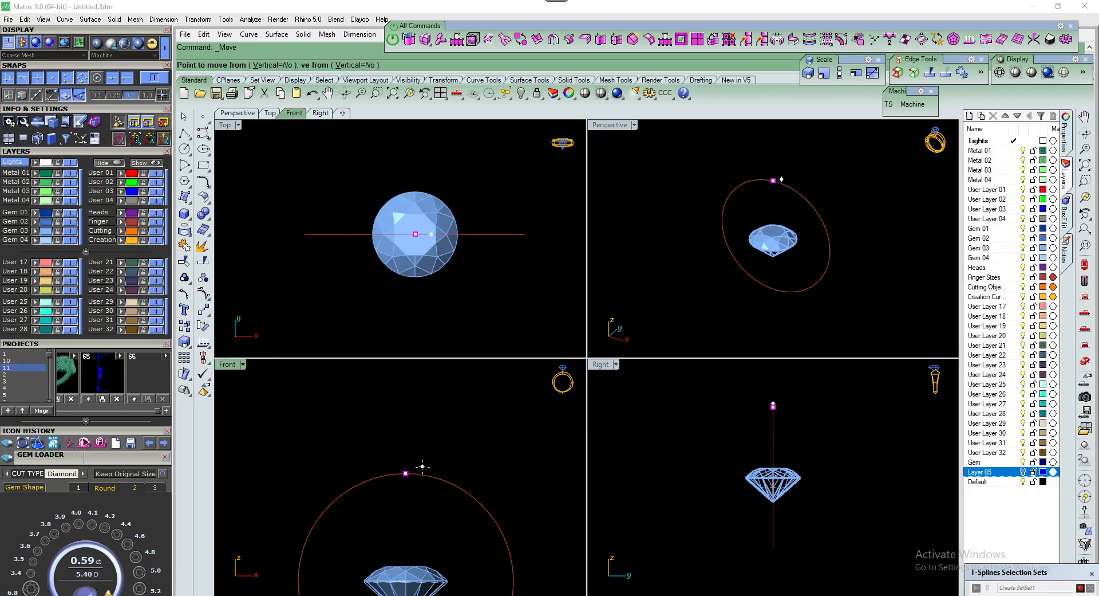
click(406, 473)
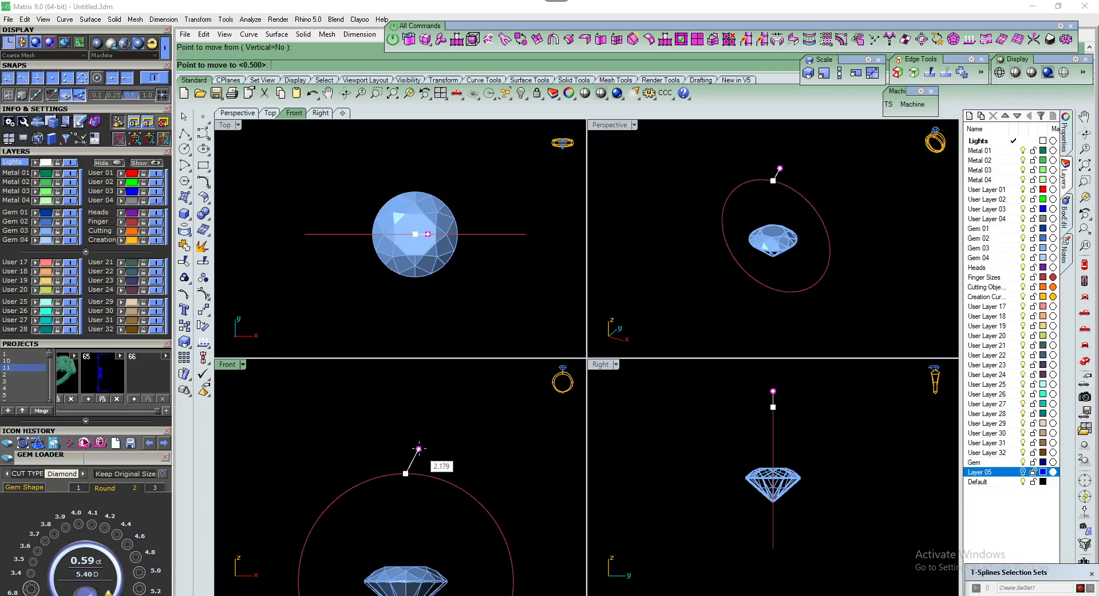
text(6)
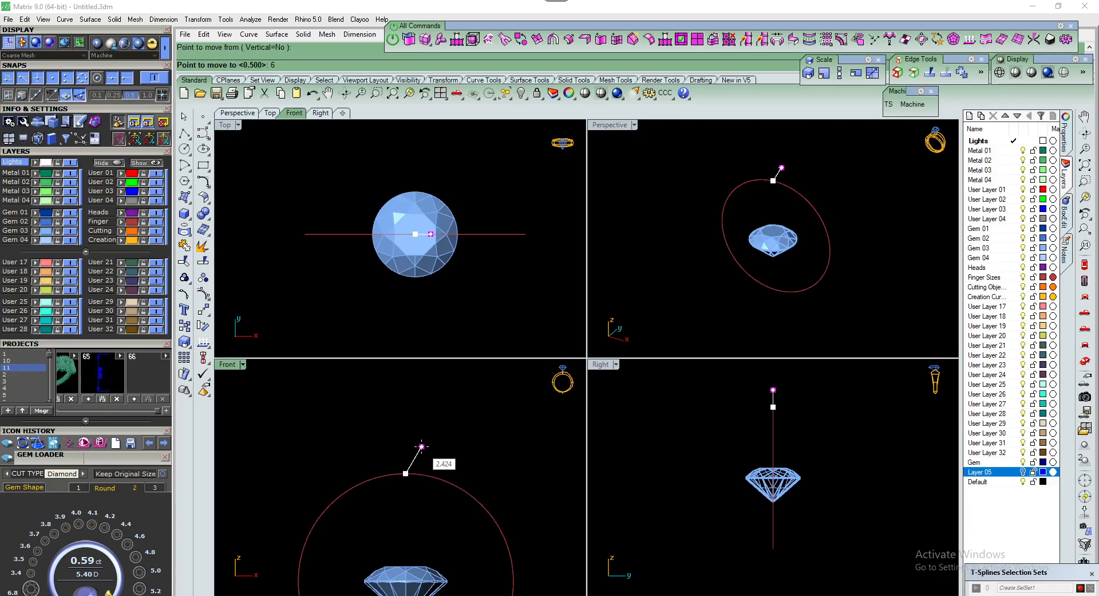
key(Return)
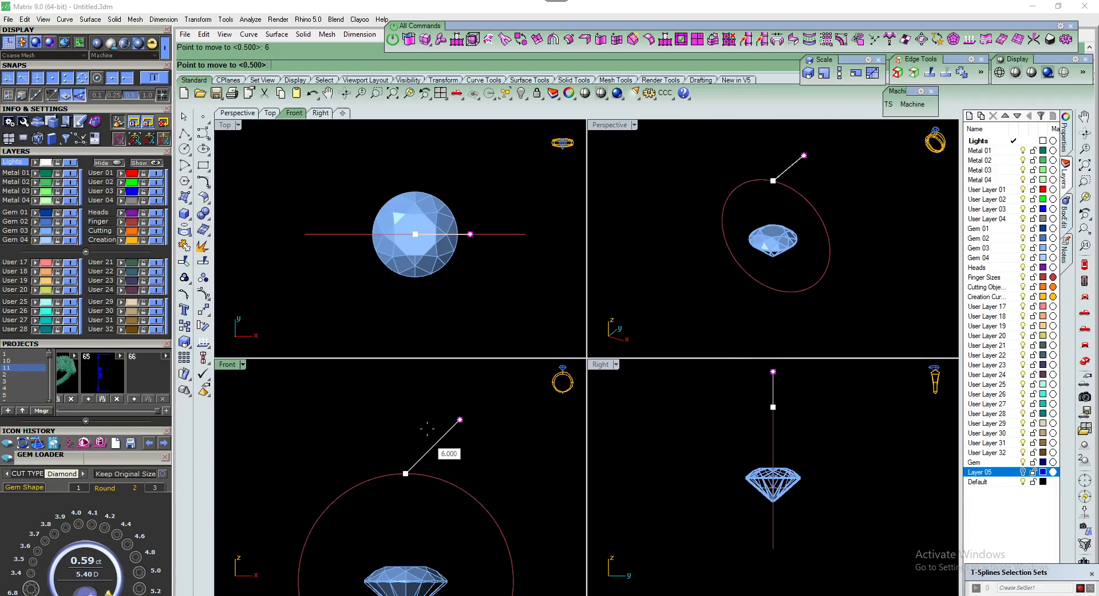
click(406, 401)
Move the diamond up by the centre of its table onto the point above the ring rail
click(400, 548)
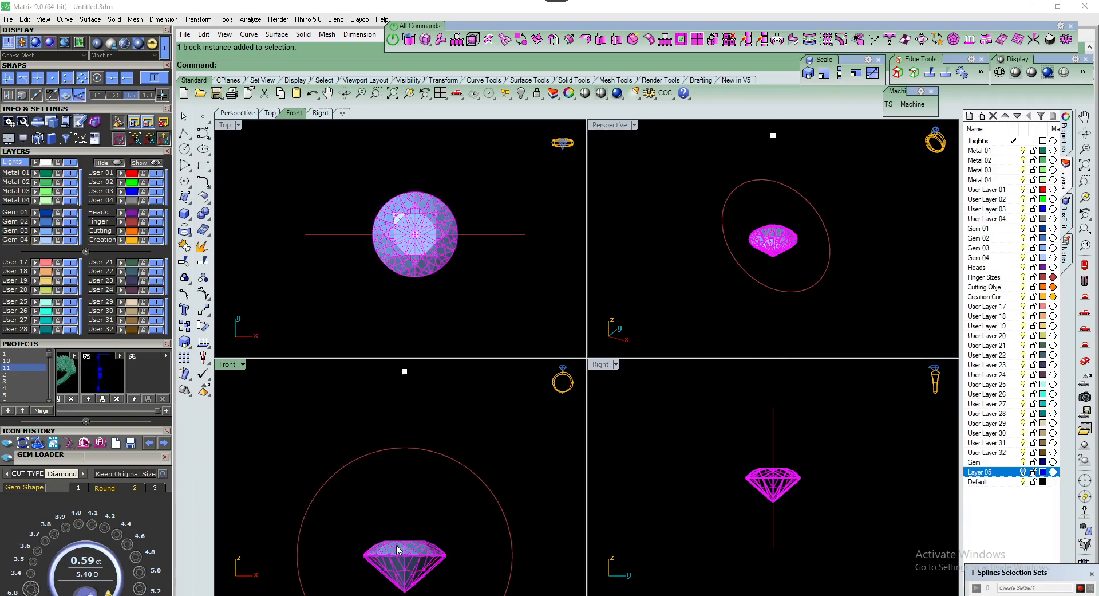
scroll(400, 549, up, 4)
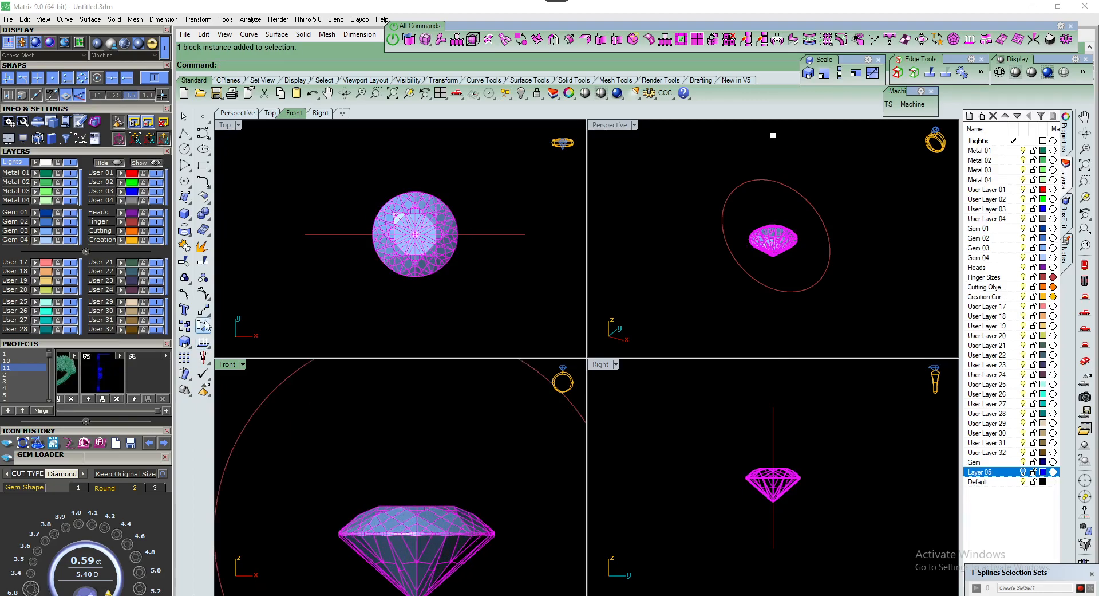
click(205, 325)
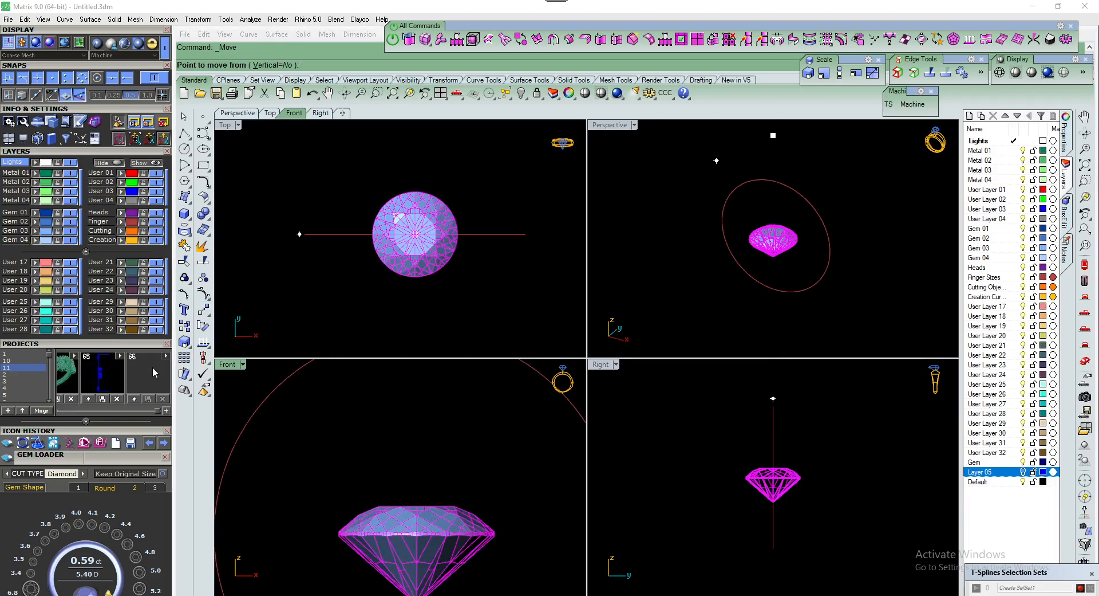
drag(148, 345, 148, 441)
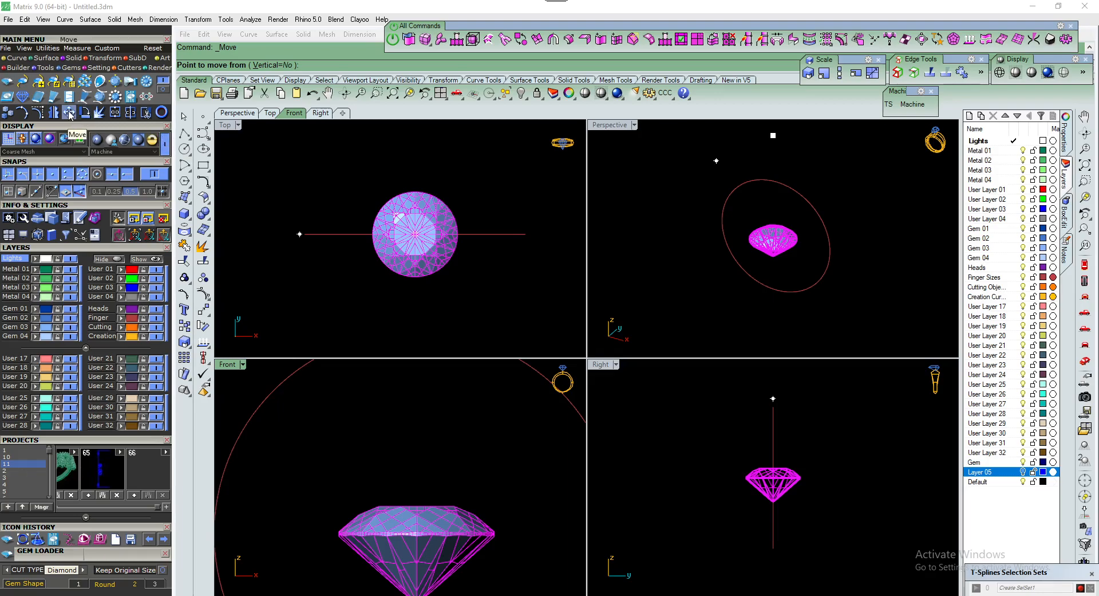
click(417, 506)
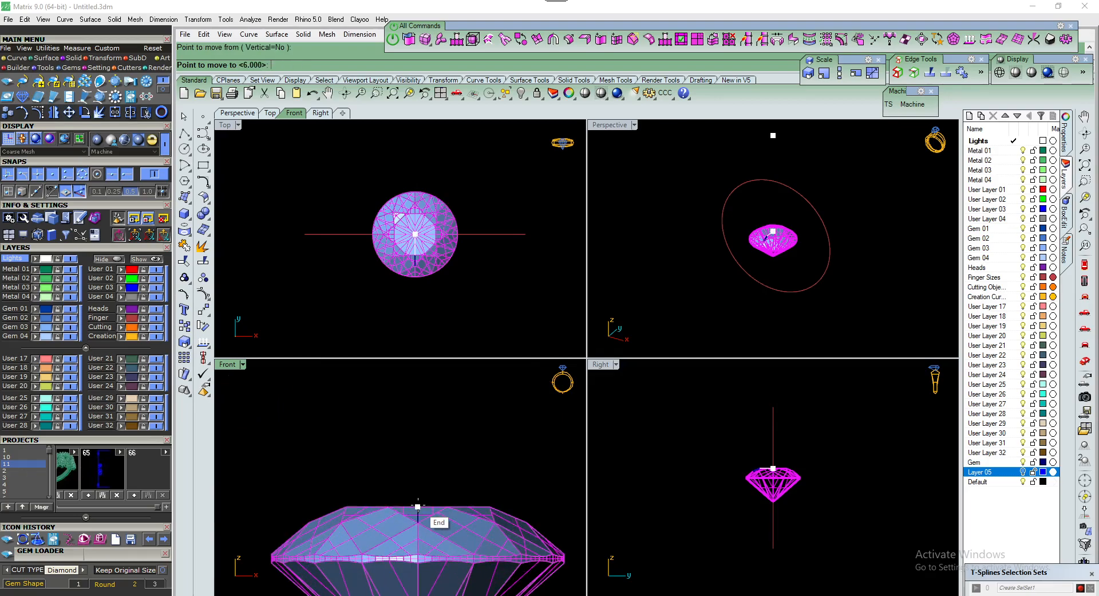
scroll(418, 505, down, 5)
scroll(417, 447, up, 2)
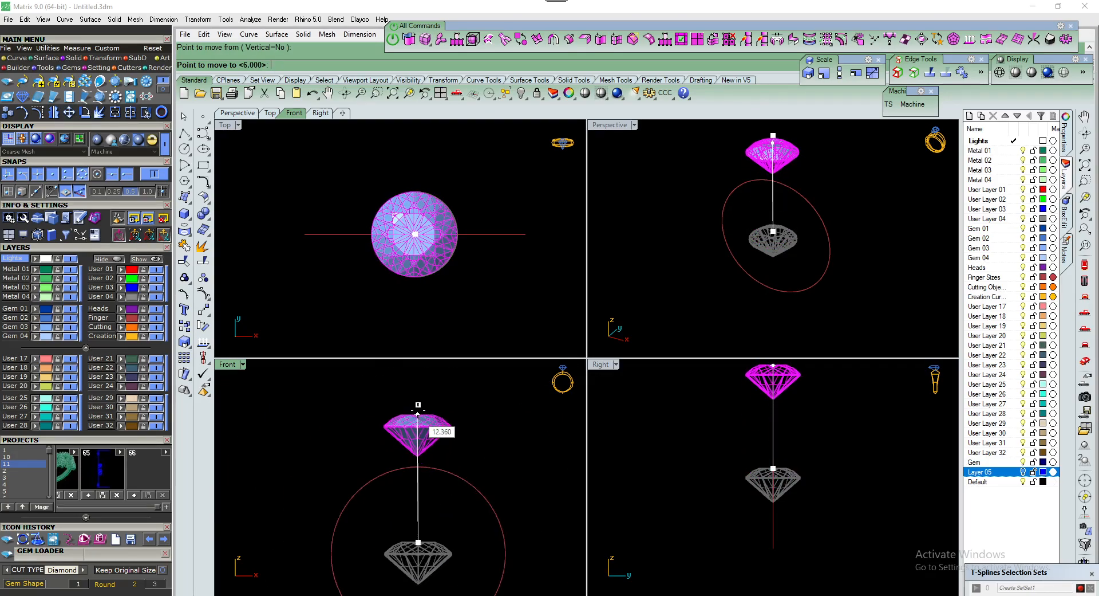
click(418, 406)
click(435, 331)
Check the diamond's size and position values in Box Edit
mouse_move(430, 246)
right_down()
mouse_move(429, 276)
mouse_move(426, 249)
right_up()
scroll(427, 273, down, 2)
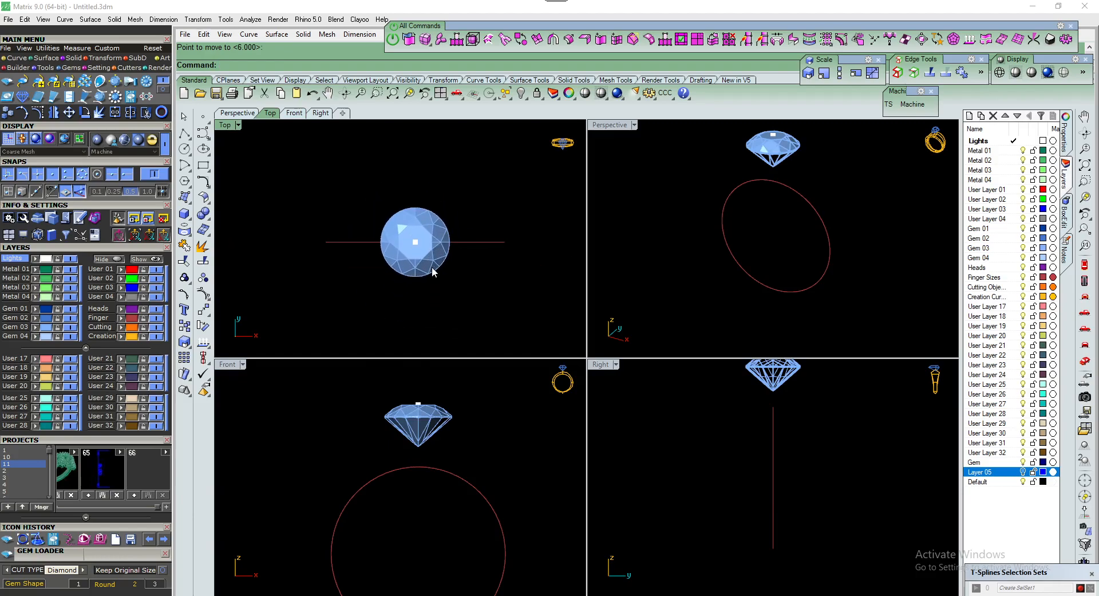
click(438, 231)
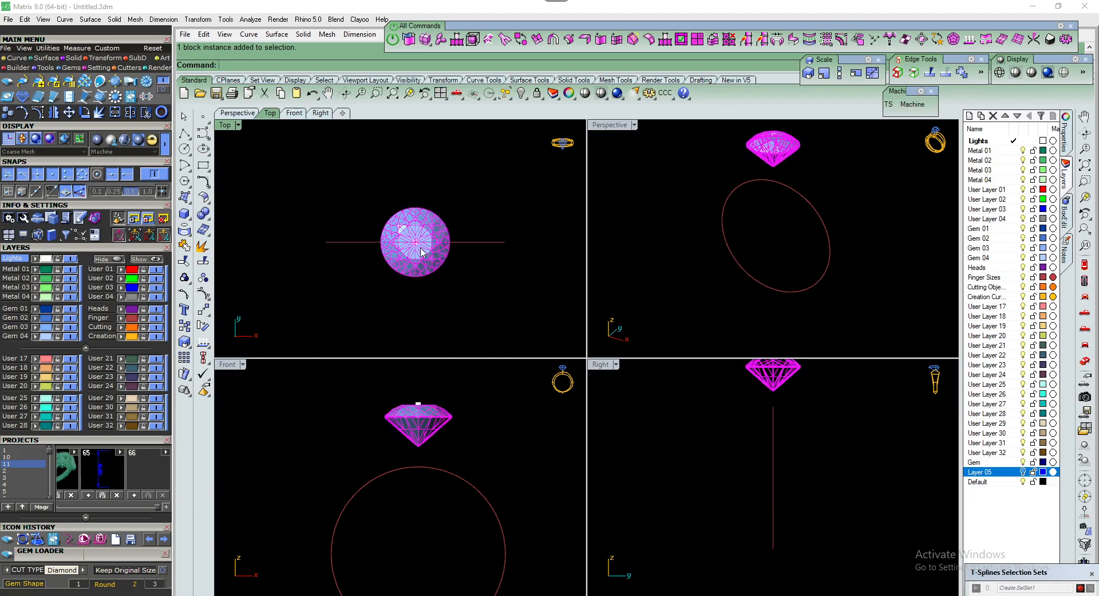
click(1066, 221)
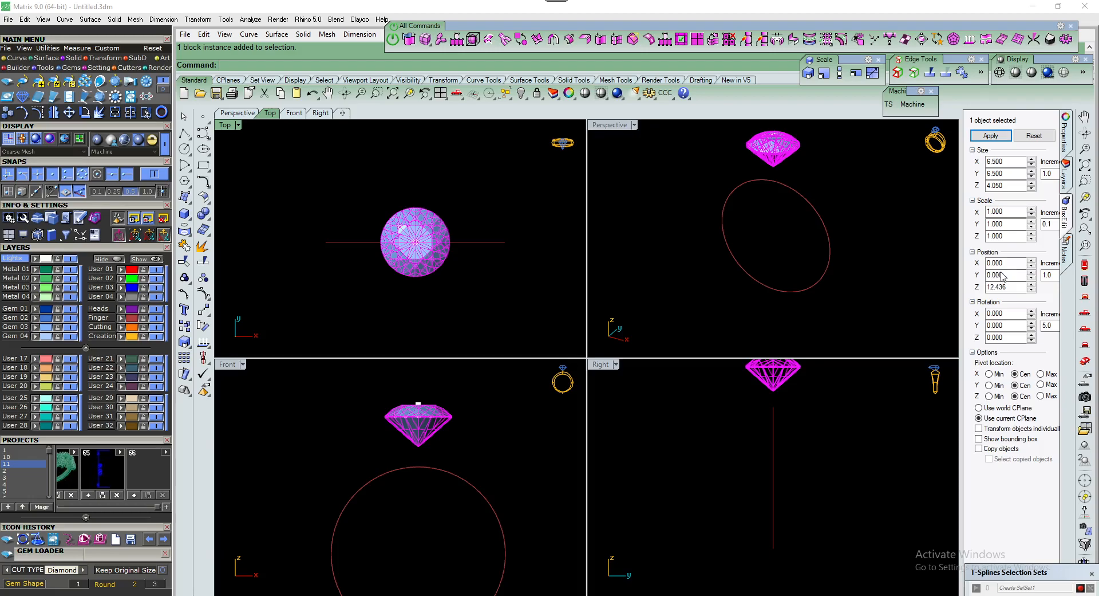
click(528, 224)
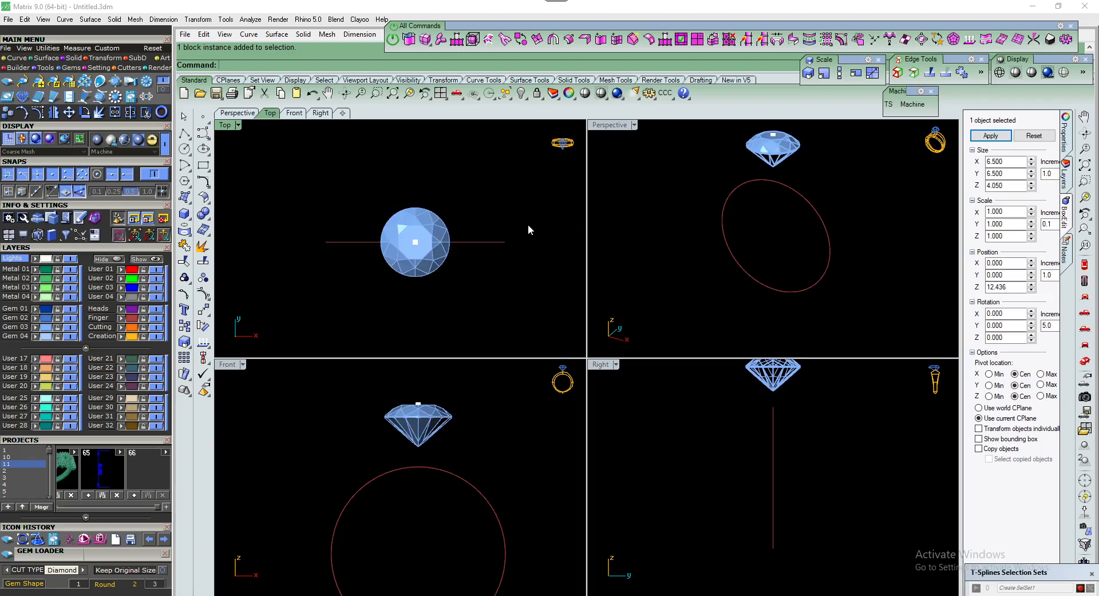
scroll(438, 286, up, 3)
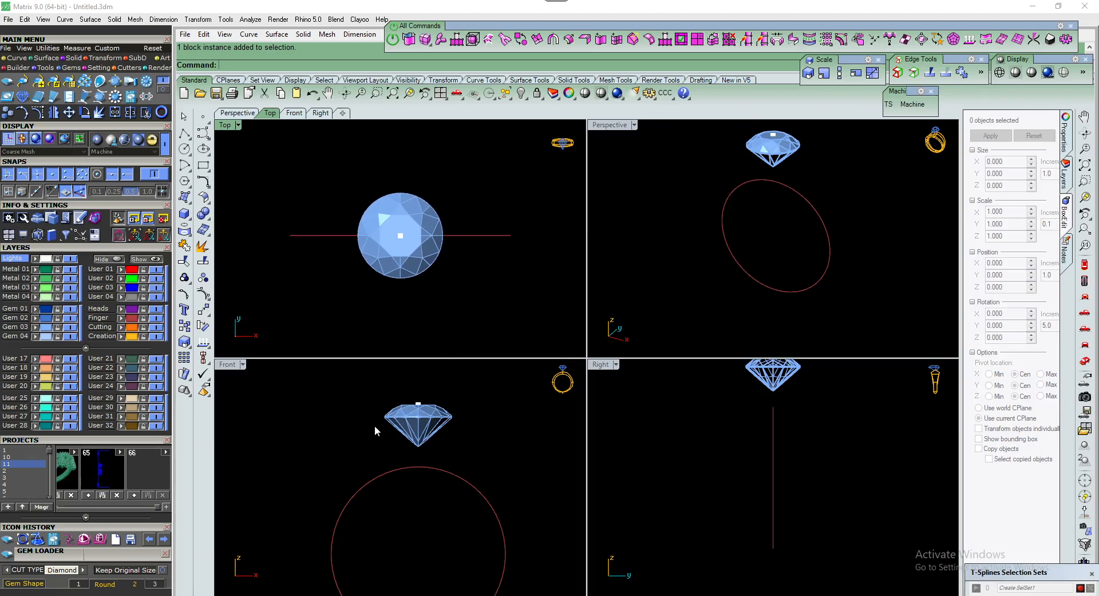
Maximize the Front viewport and frame the diamond together with the ring rail
scroll(399, 429, up, 2)
double_click(231, 365)
scroll(501, 361, up, 5)
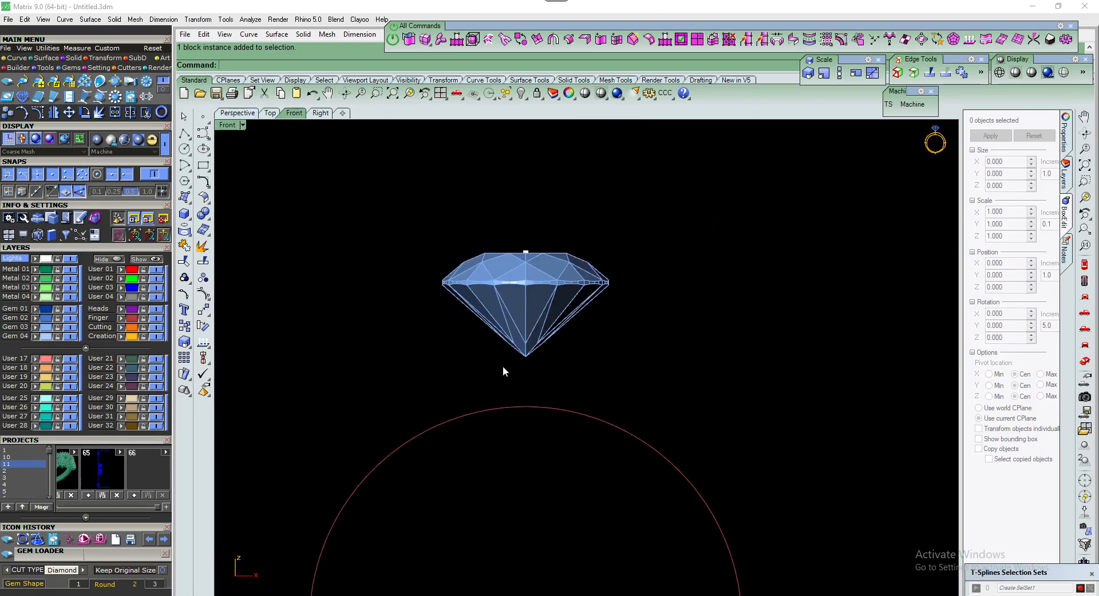
scroll(431, 294, down, 1)
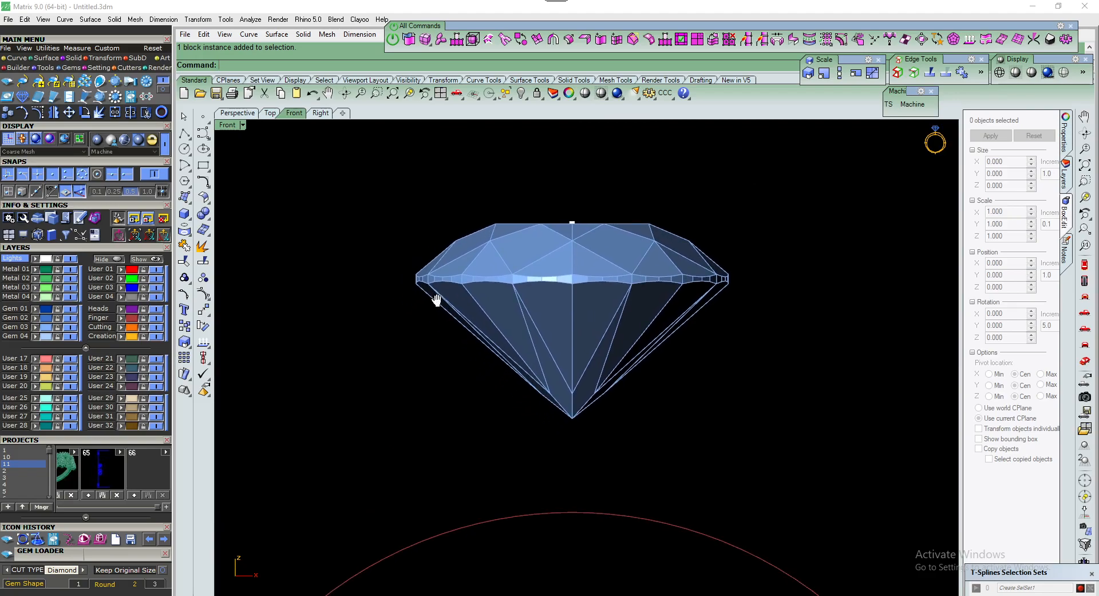
scroll(439, 304, down, 2)
scroll(502, 417, down, 3)
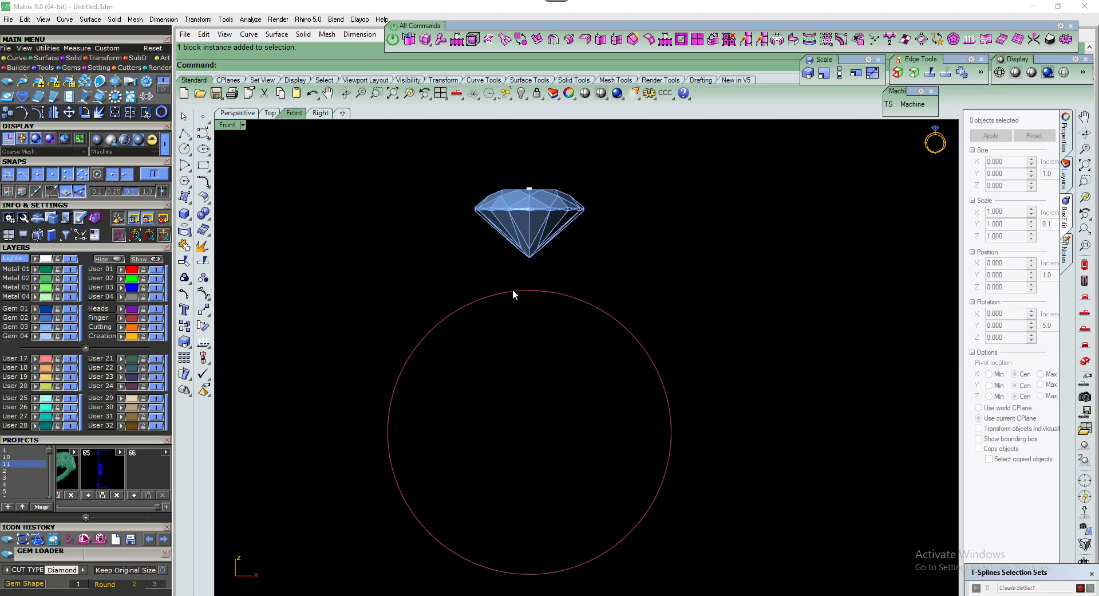
click(513, 290)
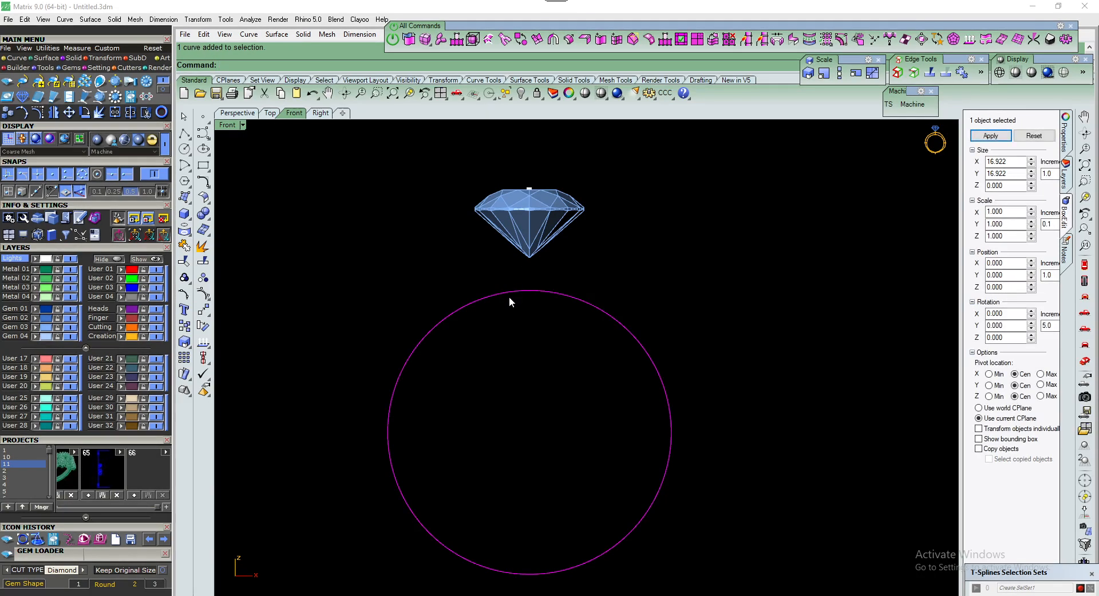
right_drag(516, 363, 524, 339)
click(203, 182)
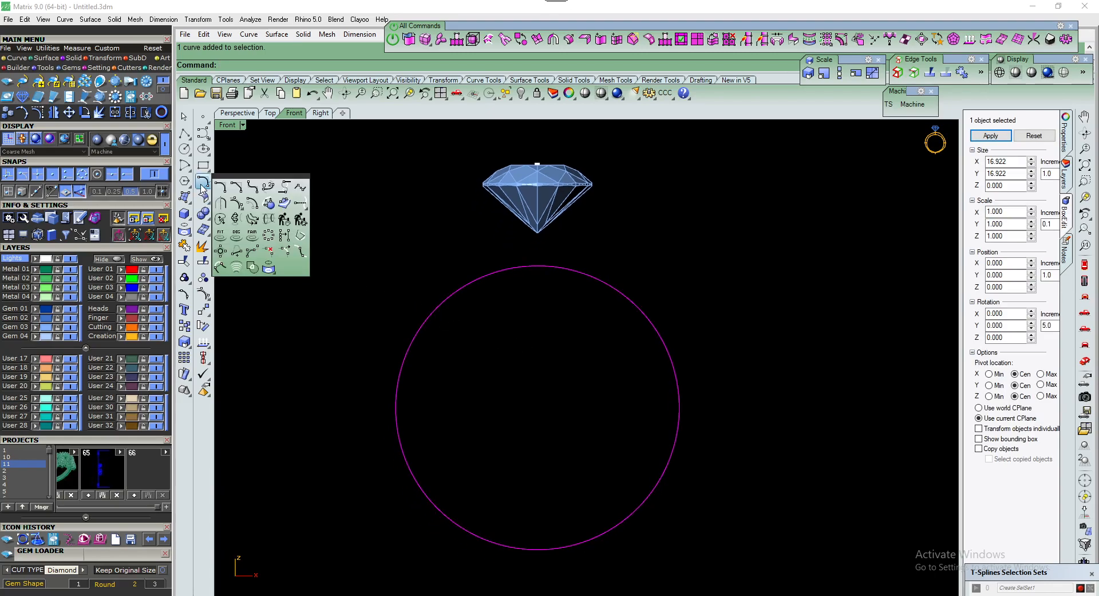
click(255, 207)
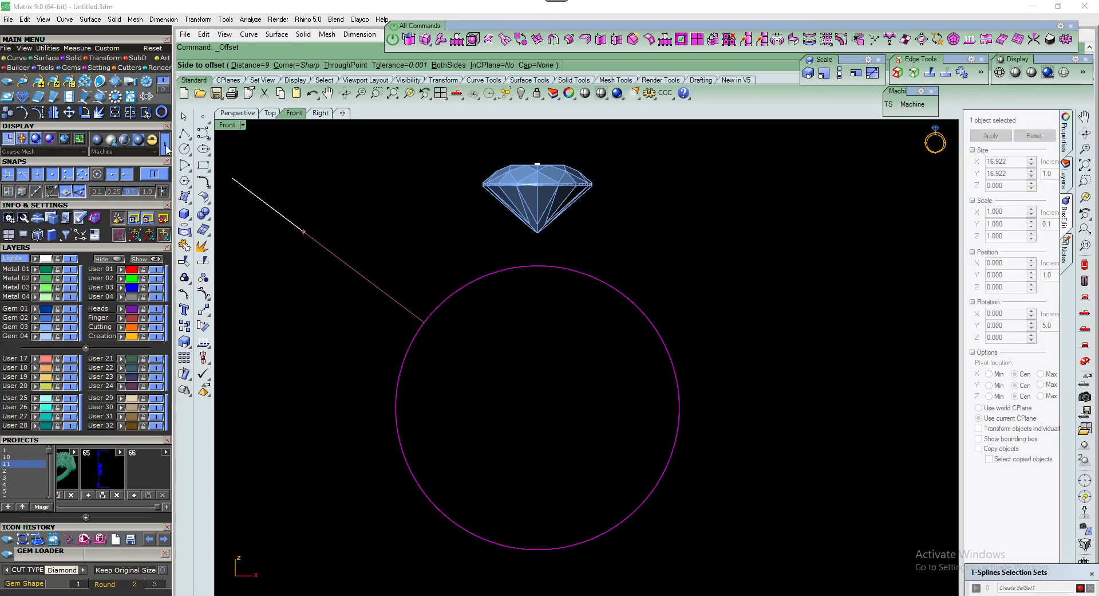
click(19, 58)
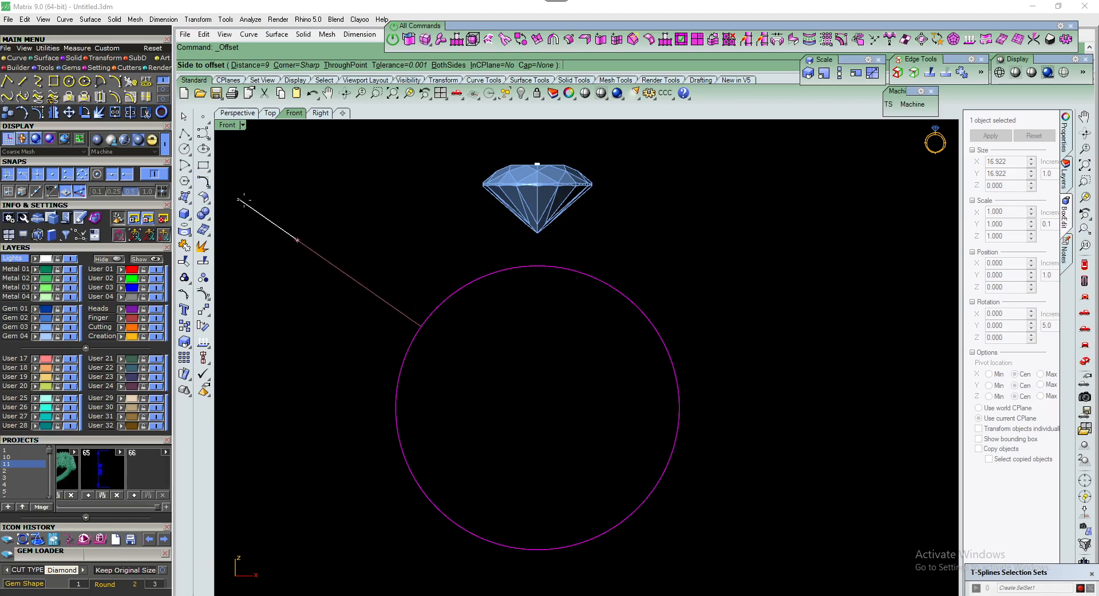
right_drag(437, 279, 439, 297)
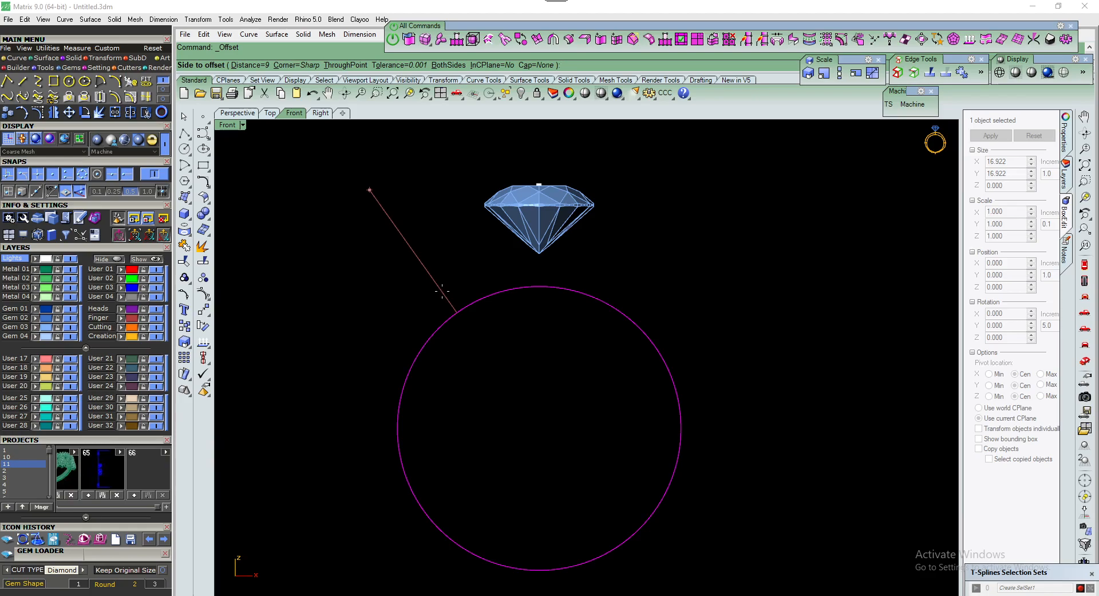
scroll(442, 291, down, 2)
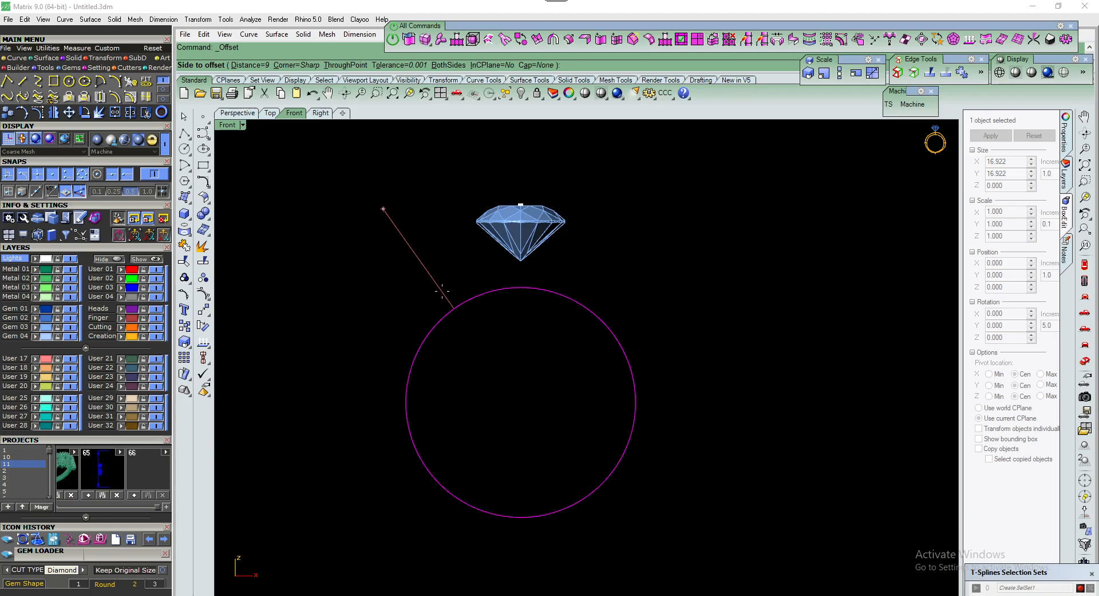
key(Escape)
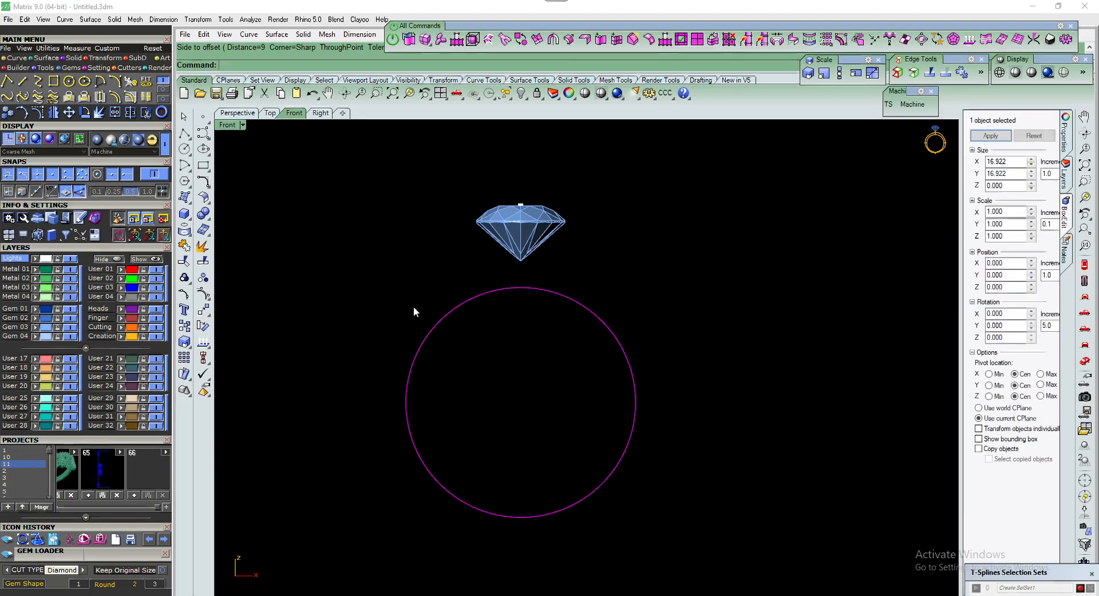
right_drag(413, 306, 435, 268)
key(Escape)
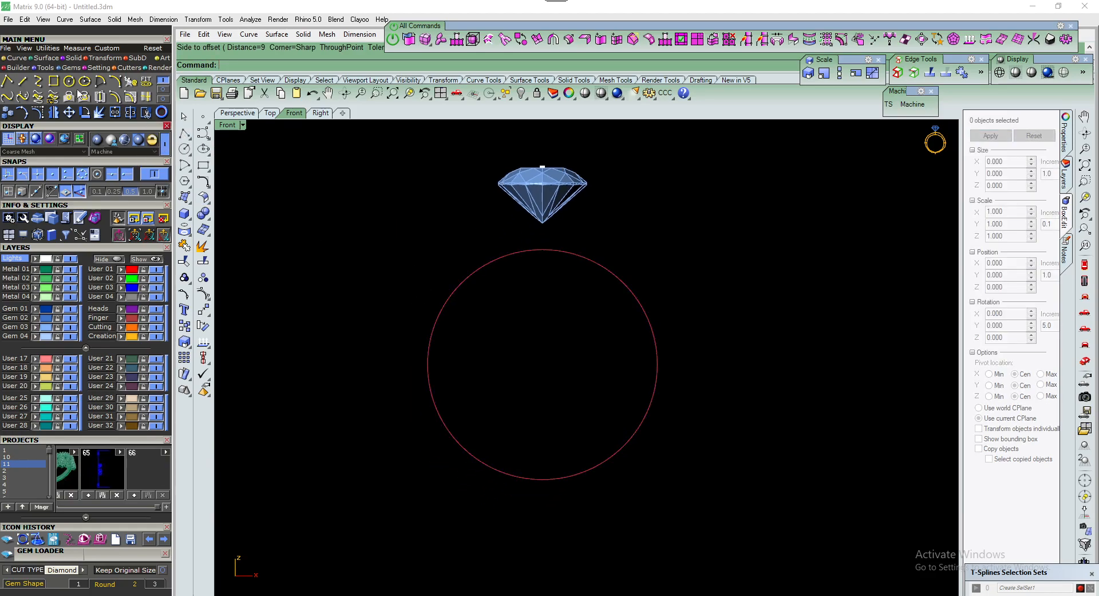
Draw a 1.5 mm vertical guide line downward from the bottom quadrant of the ring rail
click(23, 82)
click(543, 479)
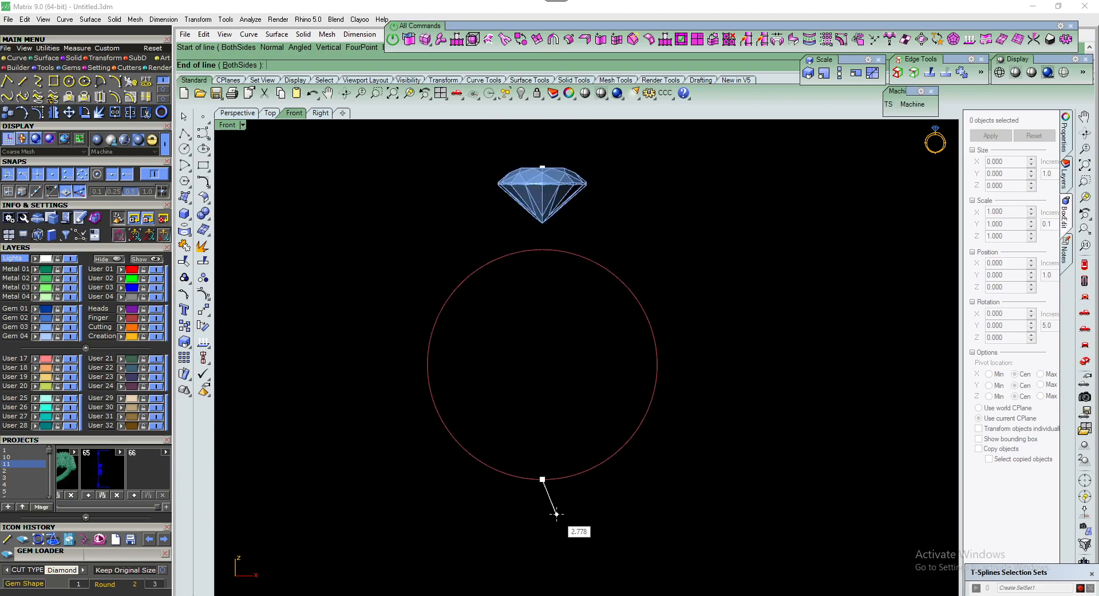
text(5)
key(Return)
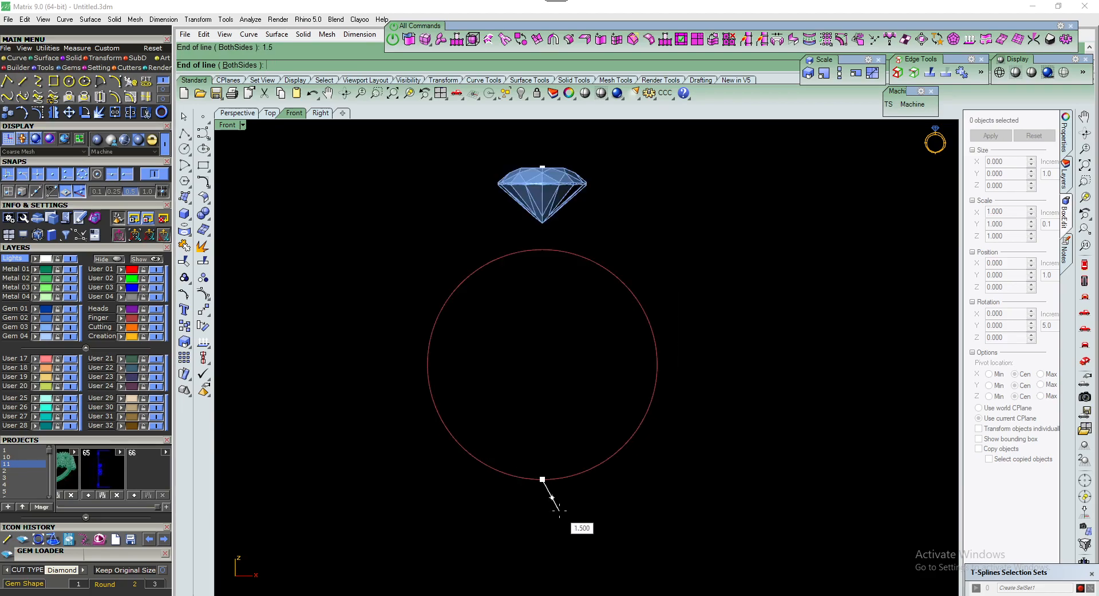
shift+click(552, 521)
Draw a 2 mm horizontal guide line outward from the left quadrant of the ring rail
right_drag(464, 411, 494, 450)
right_click(484, 423)
click(457, 403)
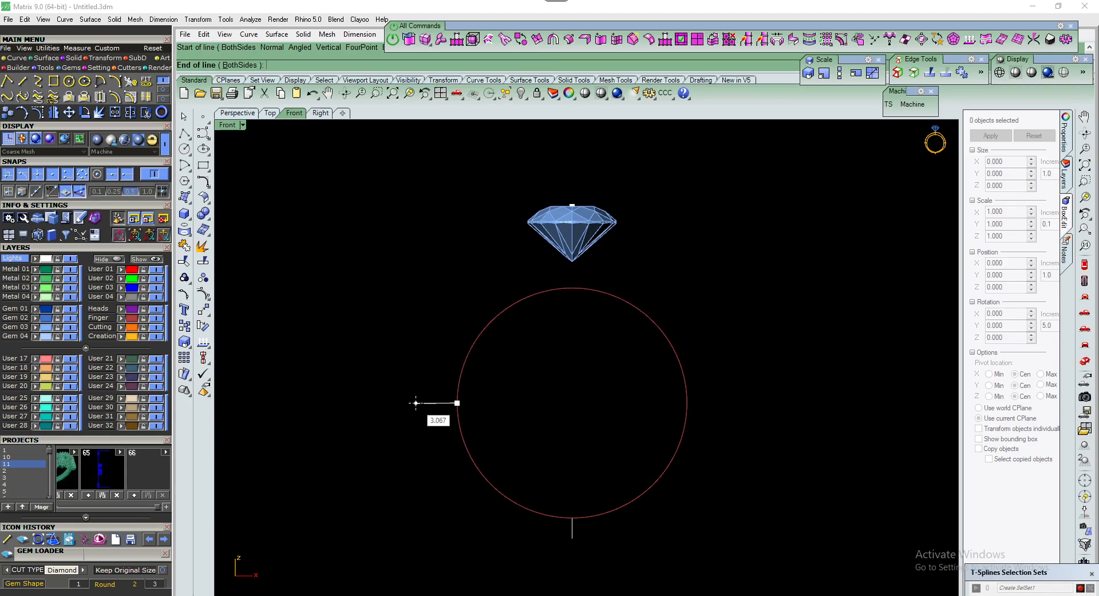
text(2)
key(Return)
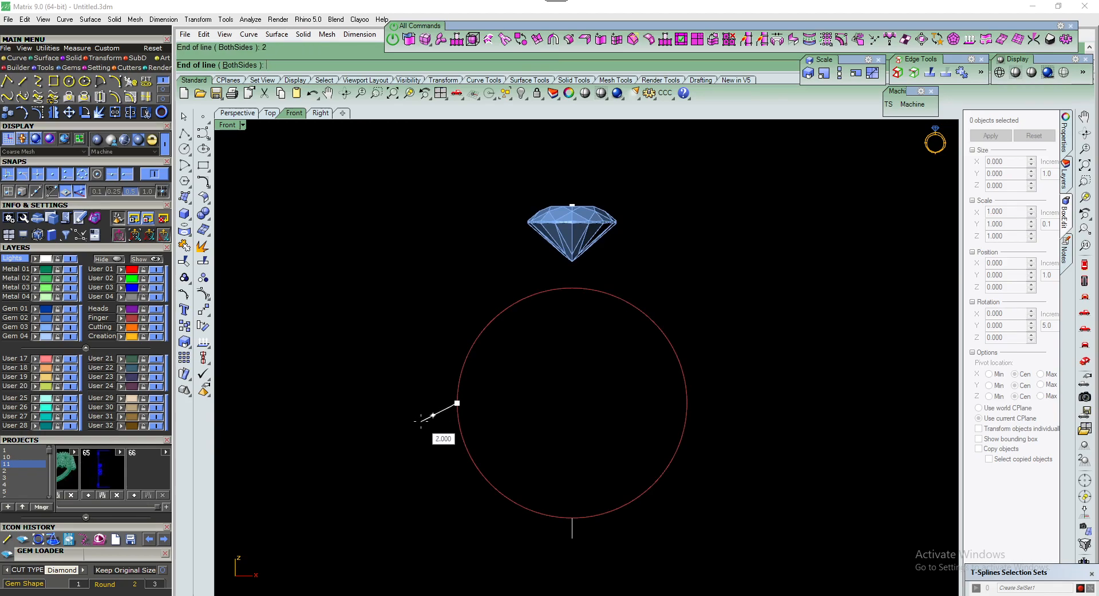
click(416, 413)
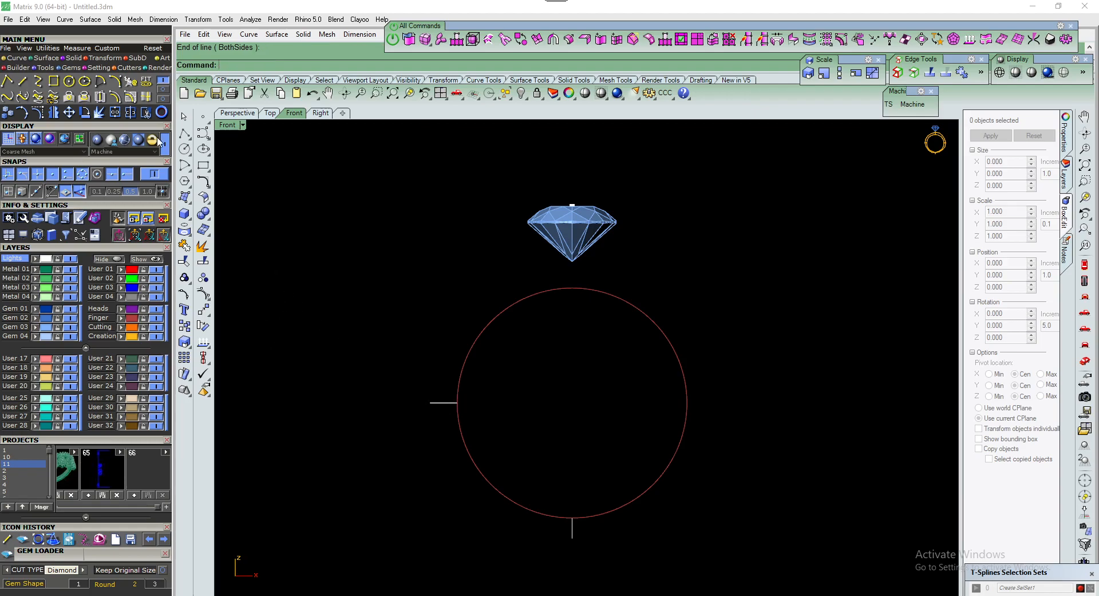
Draw a two-point circle about 21 mm in diameter, starting at the bottom guide line's end and passing the side guide line's end, with object snaps off
click(69, 80)
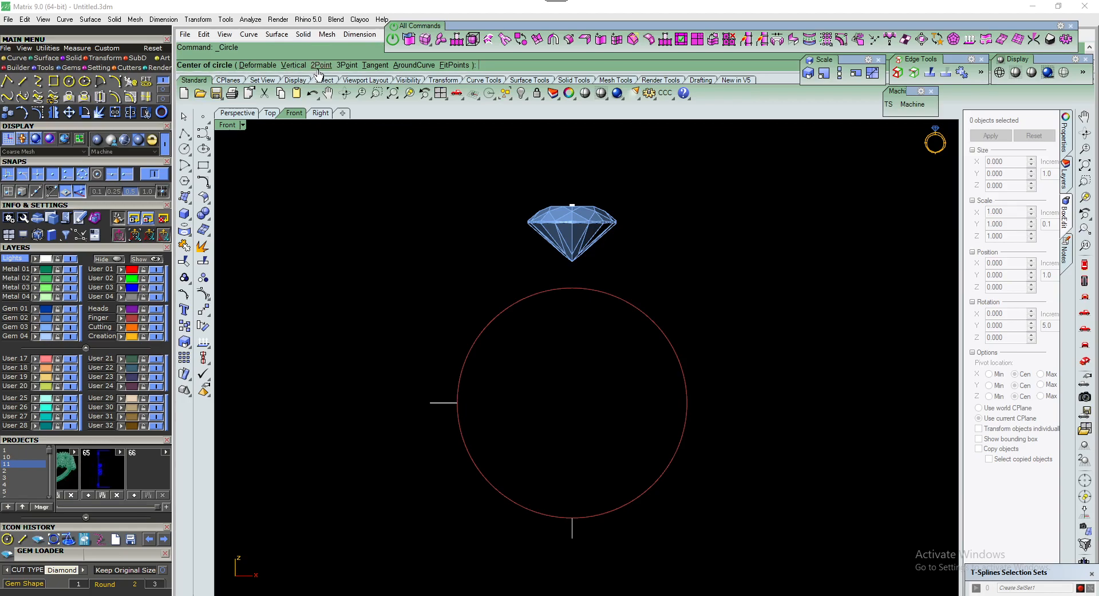
click(319, 65)
click(572, 537)
click(154, 173)
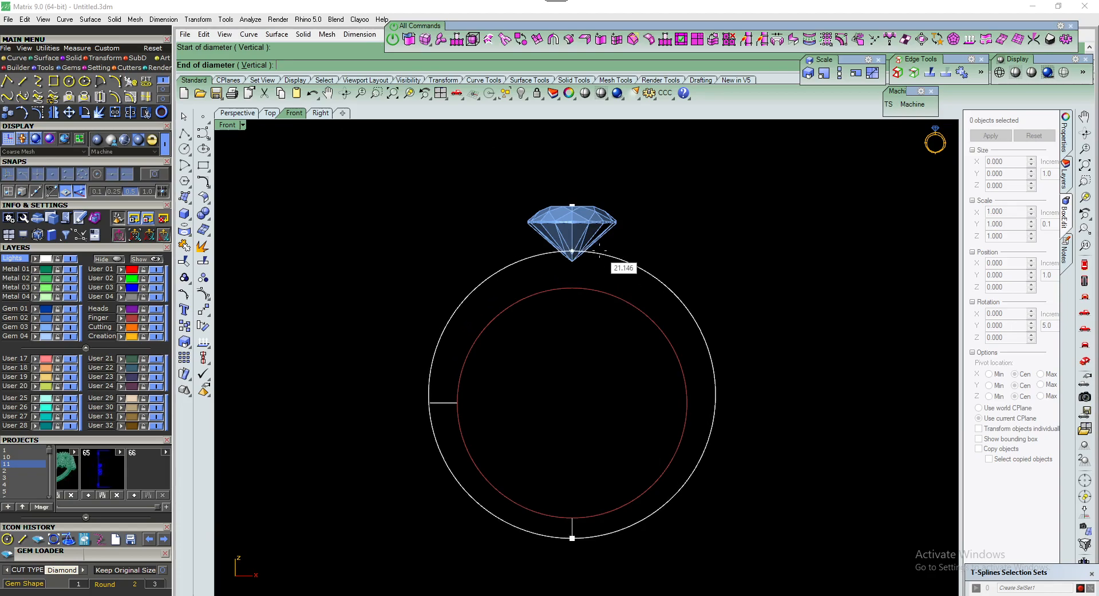
click(601, 250)
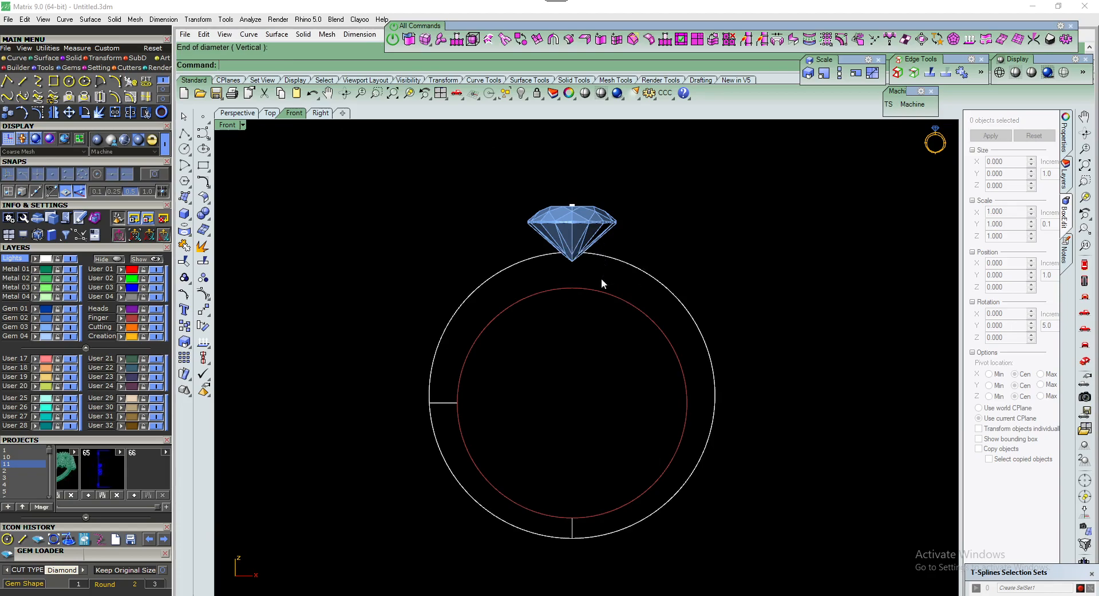
Delete the two guide lines between the ring rail and the outer circle
scroll(580, 341, down, 1)
drag(422, 349, 701, 549)
key(Delete)
right_drag(574, 389, 522, 359)
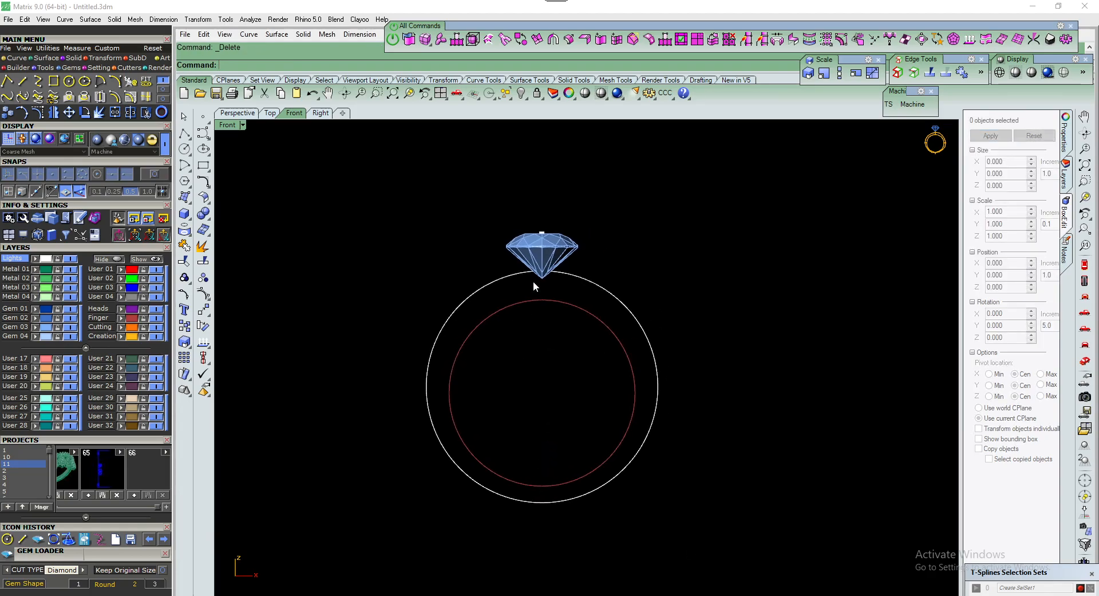
scroll(533, 281, up, 1)
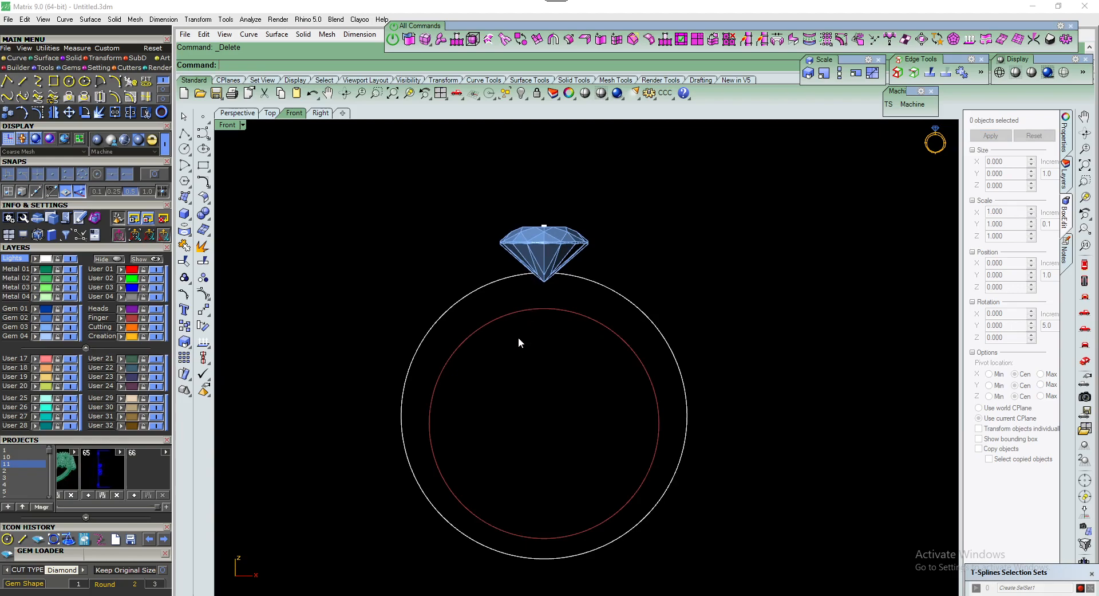
right_drag(522, 301, 507, 332)
scroll(520, 289, up, 4)
scroll(523, 290, down, 4)
right_drag(526, 291, 526, 322)
scroll(527, 318, up, 2)
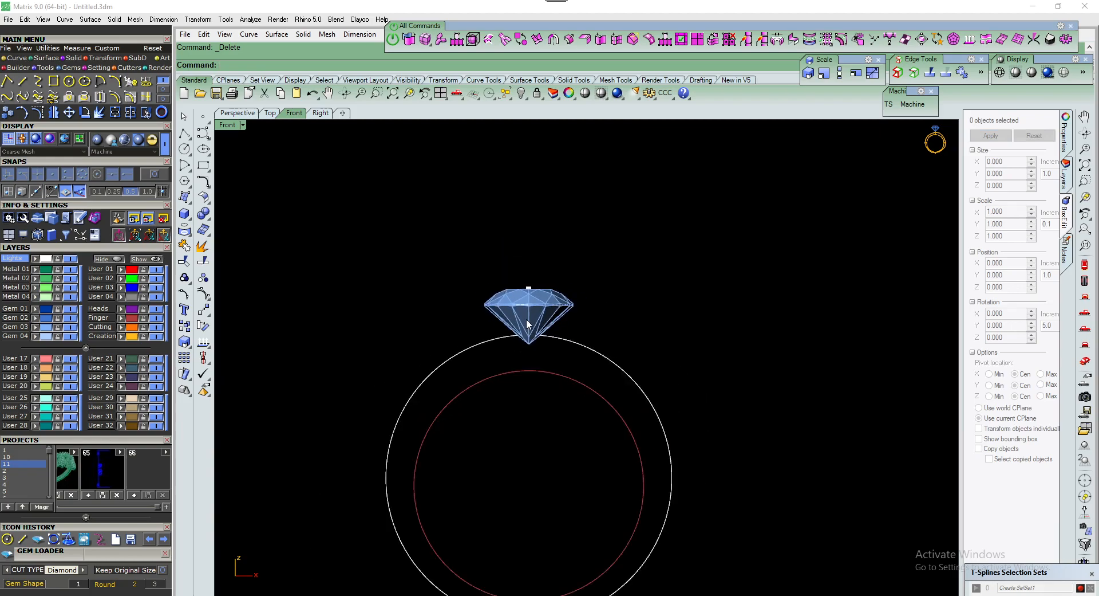
click(203, 133)
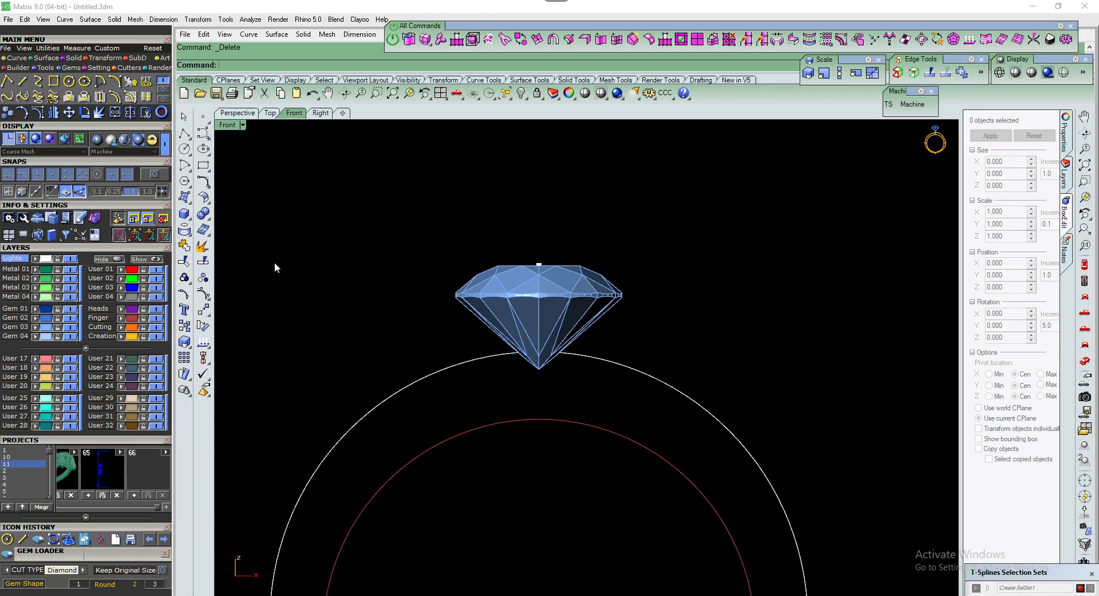
click(40, 83)
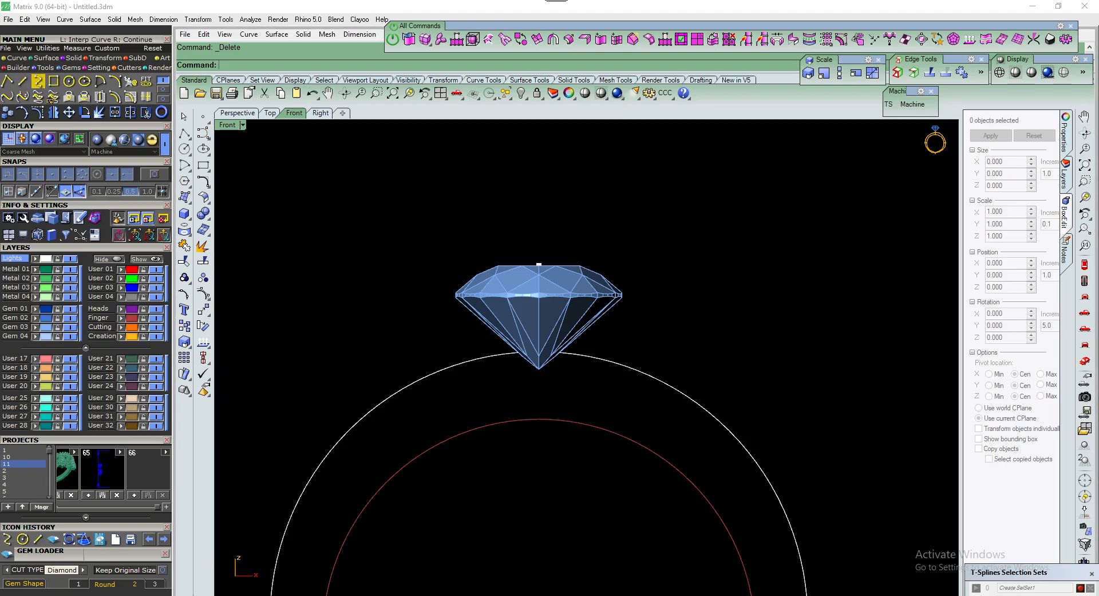
click(383, 259)
click(331, 224)
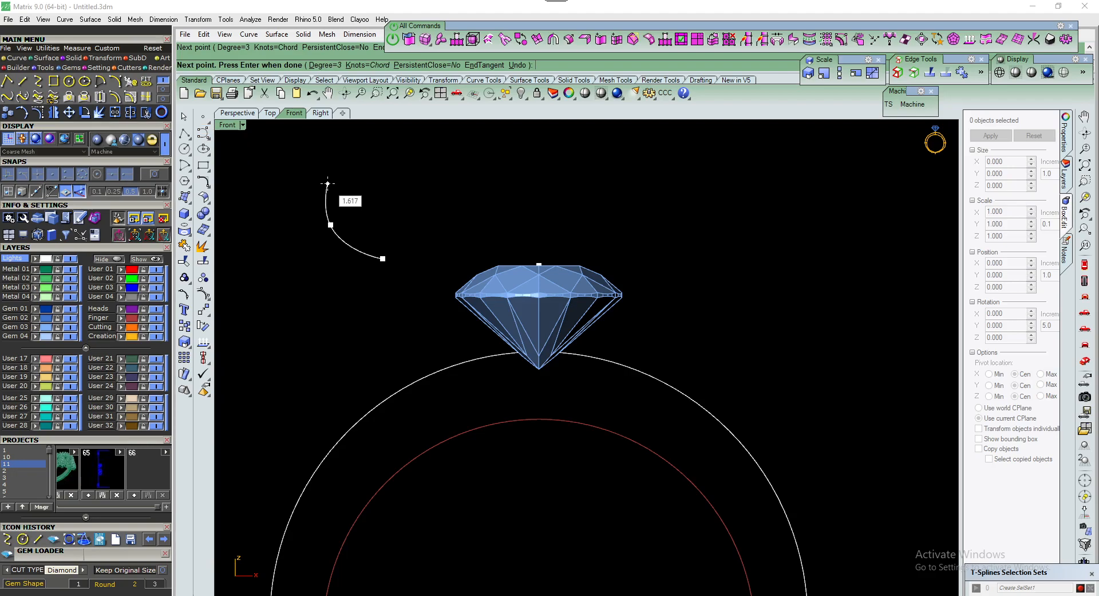
key(Escape)
Draw a five-point interpolated curve about 3.6 by 5.5 mm from the diamond's culet up its left side to above the table, and select it
right_click(333, 255)
scroll(462, 343, up, 4)
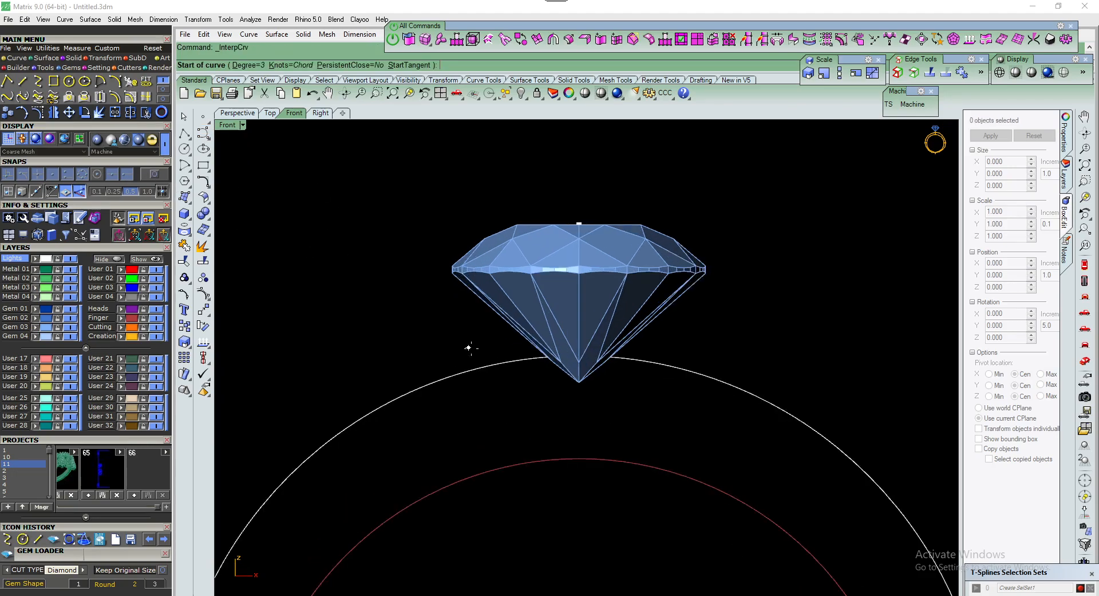
click(576, 380)
click(527, 347)
click(475, 299)
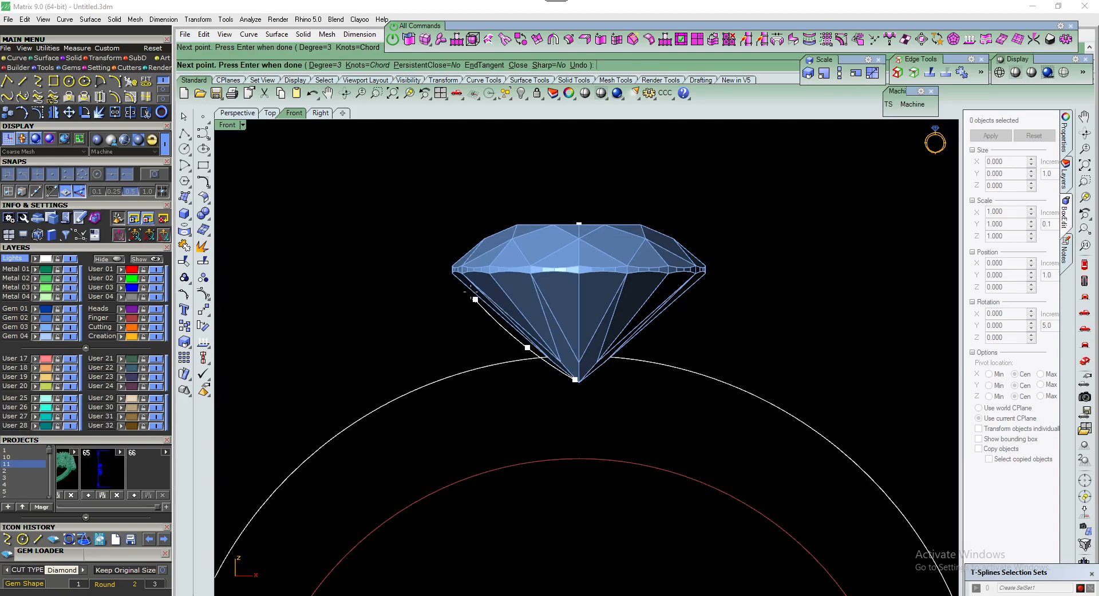
click(451, 252)
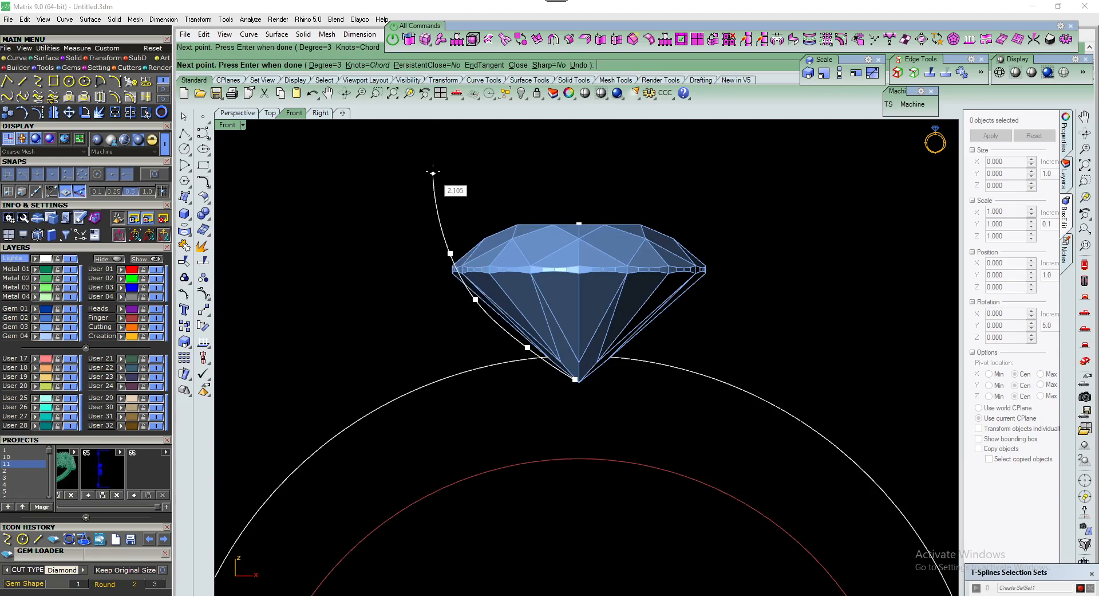
click(435, 166)
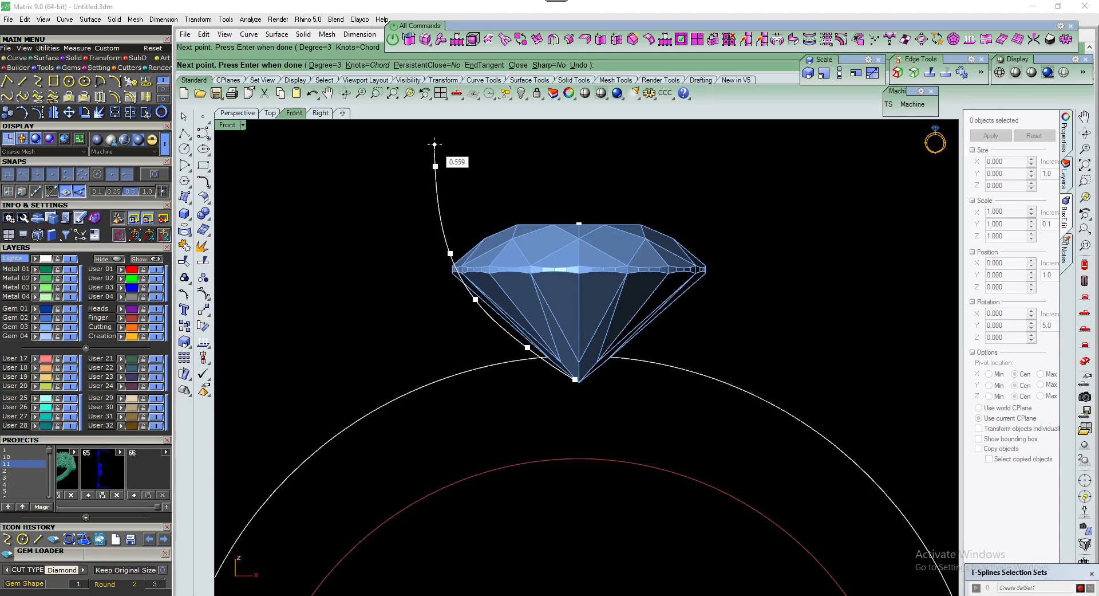
key(Return)
click(444, 237)
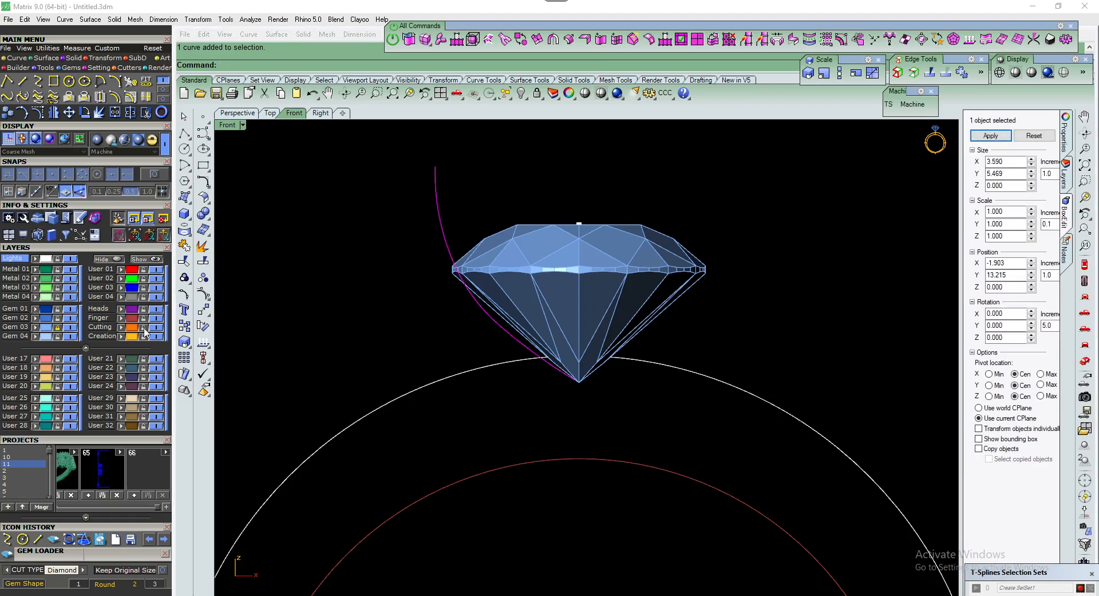
Rebuild the selected setting profile curve with five control points at degree 3, replacing the input curve
scroll(487, 314, up, 2)
scroll(484, 315, down, 2)
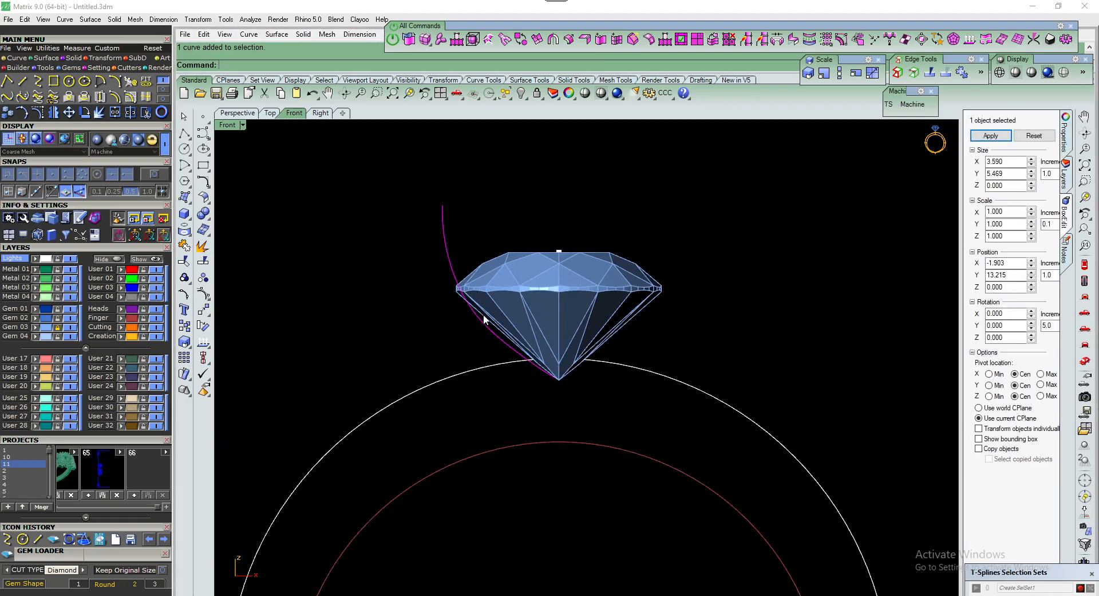
key(ctrl+r)
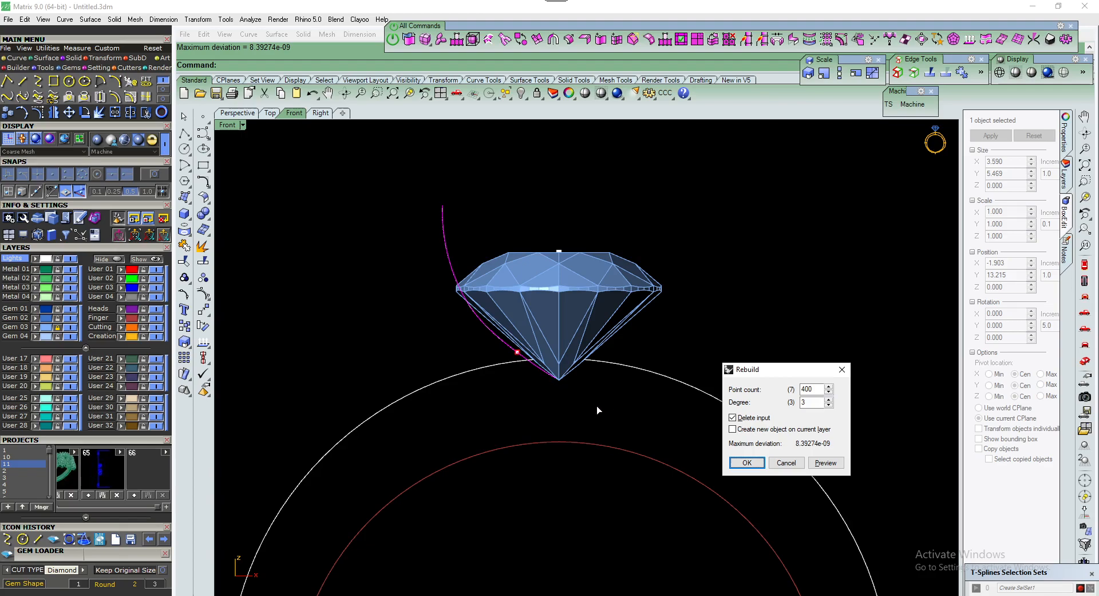
drag(818, 390, 784, 389)
key(Return)
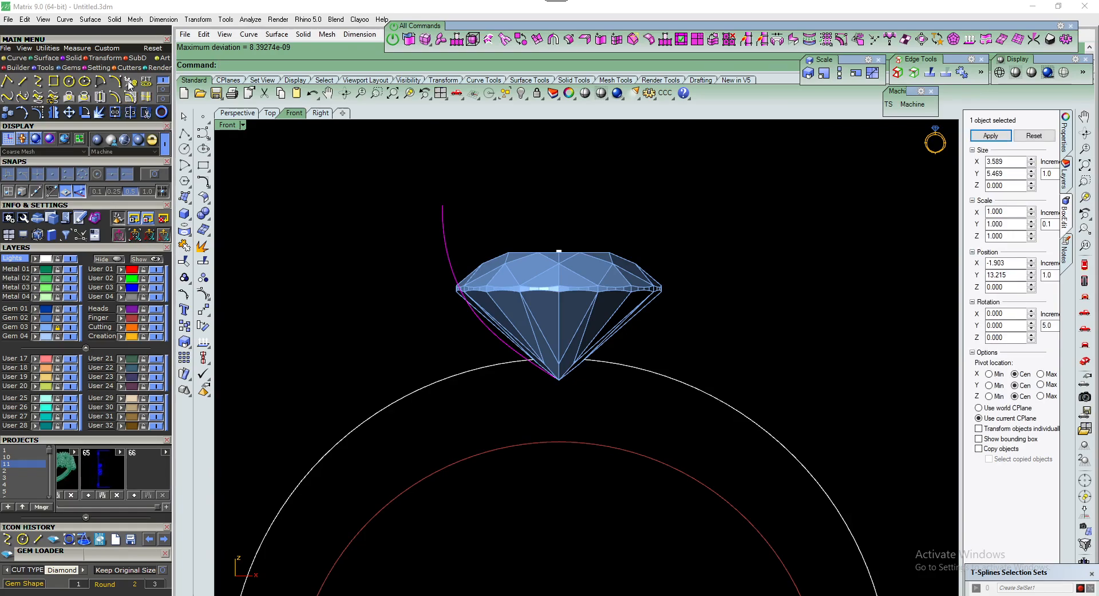
click(164, 93)
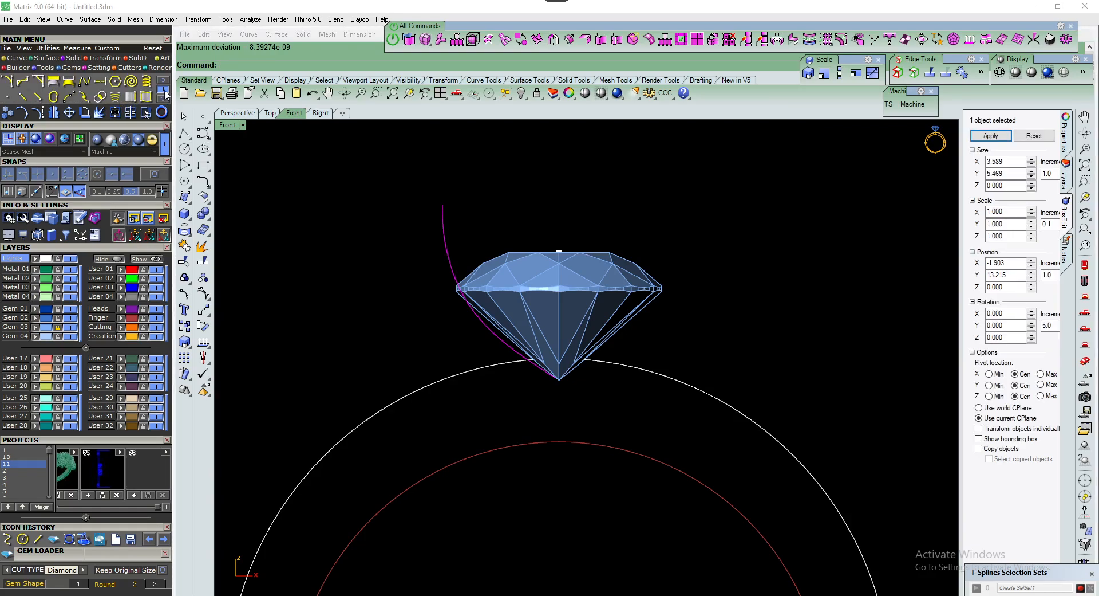
click(165, 89)
click(164, 83)
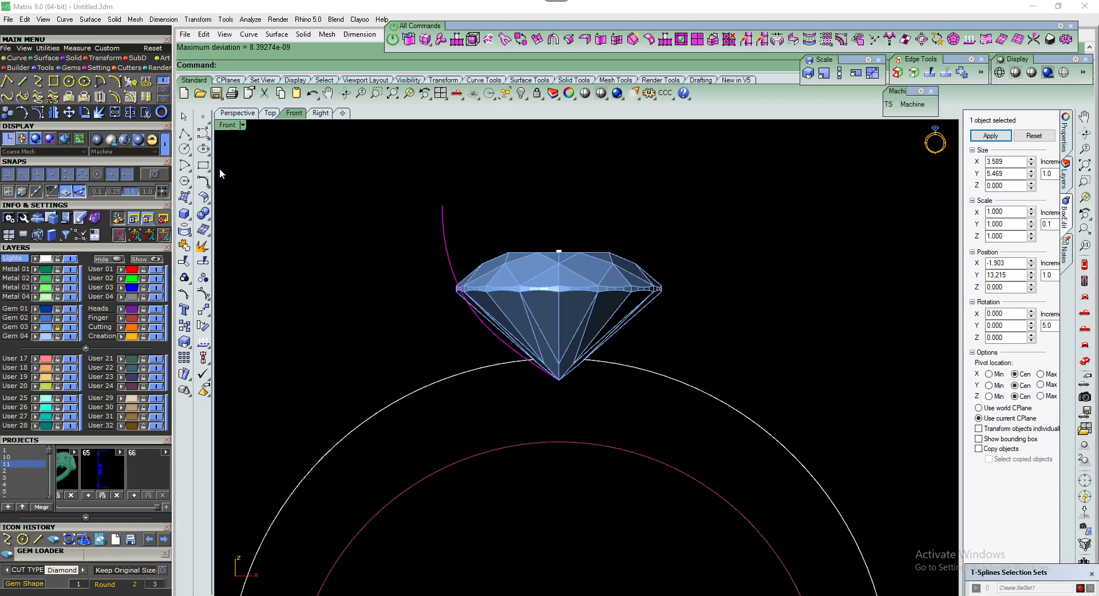
click(209, 187)
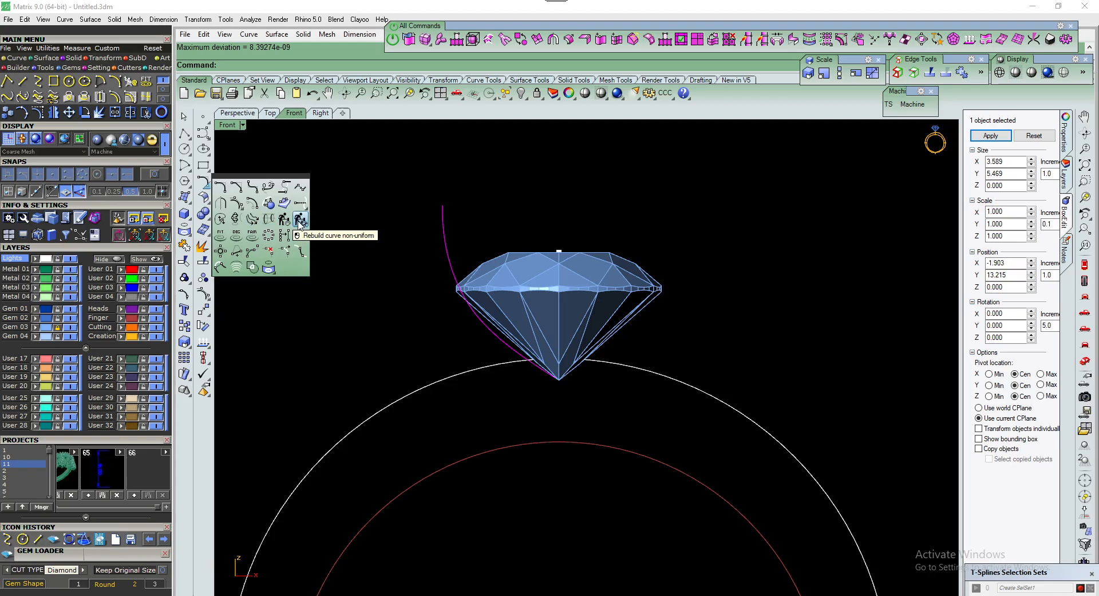
right_drag(440, 314, 437, 330)
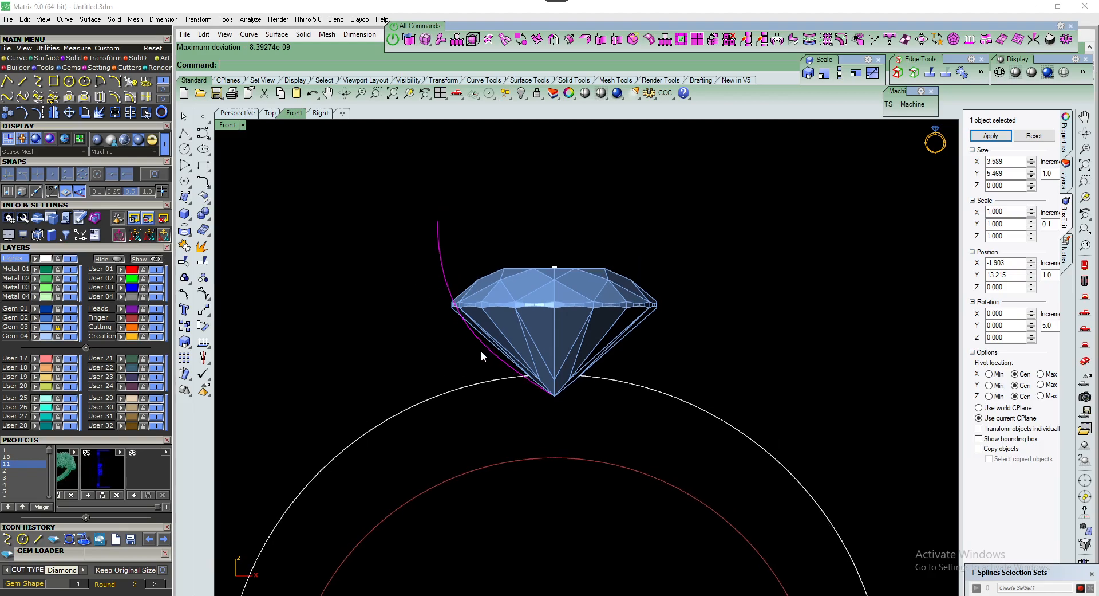
Show the profile curve's control points and the gumball, and nudge the bend point and the second point from its upper end slightly outward
key(F10)
scroll(466, 334, up, 2)
scroll(457, 328, up, 3)
scroll(457, 342, down, 3)
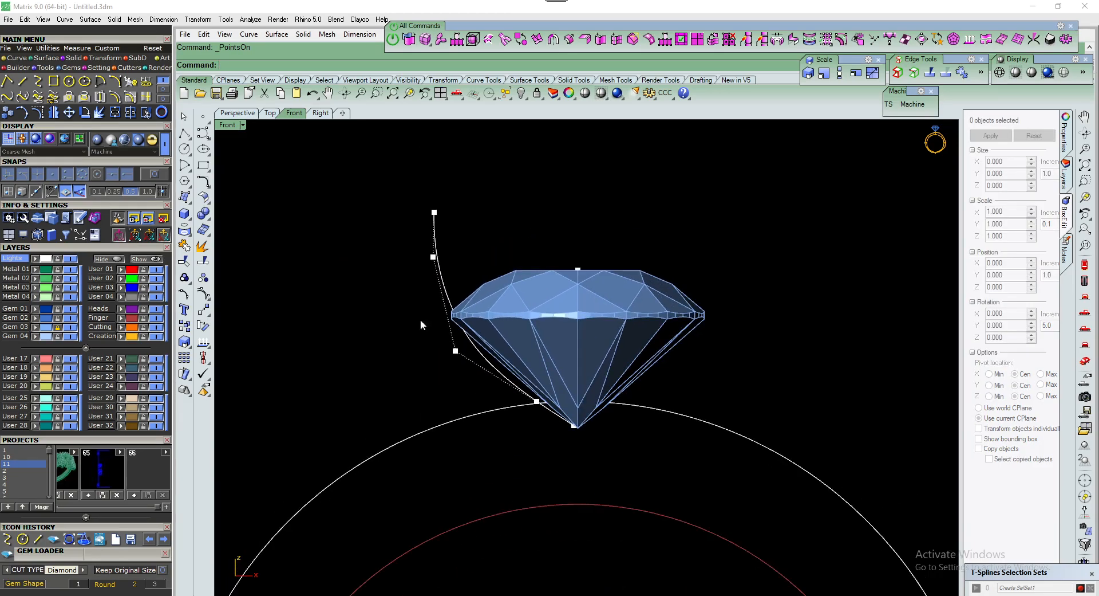
click(165, 237)
scroll(464, 286, up, 1)
click(454, 367)
drag(486, 341, 478, 340)
click(427, 251)
drag(455, 224, 453, 224)
right_drag(450, 346, 447, 313)
Fine-tune the bend point and the point above the culet so the curve runs closely along the diamond's pavilion
click(549, 398)
drag(582, 369, 583, 368)
click(442, 331)
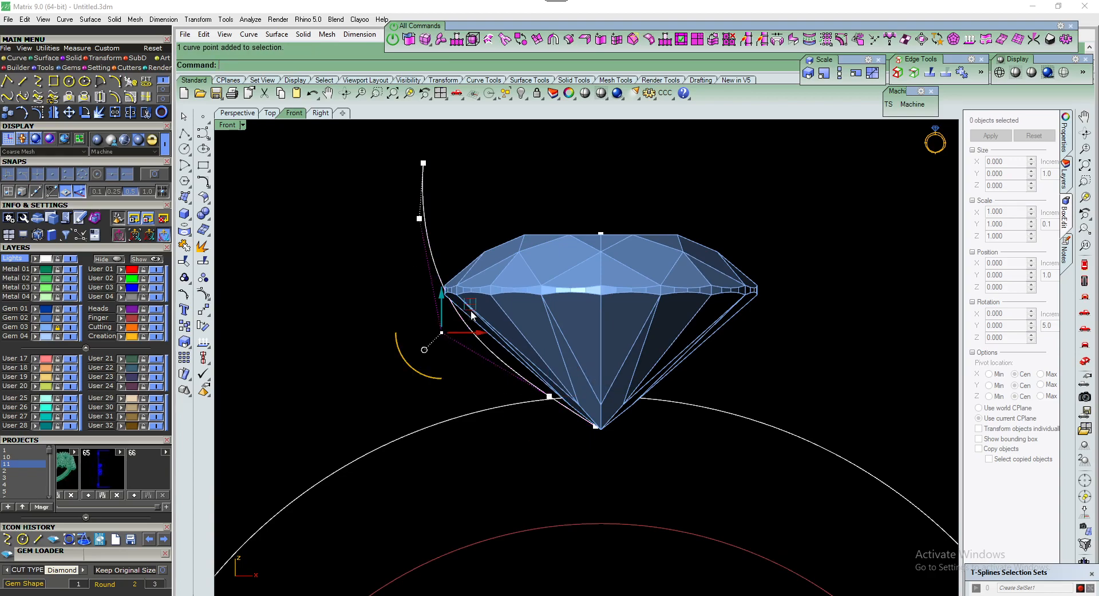
drag(471, 304, 467, 298)
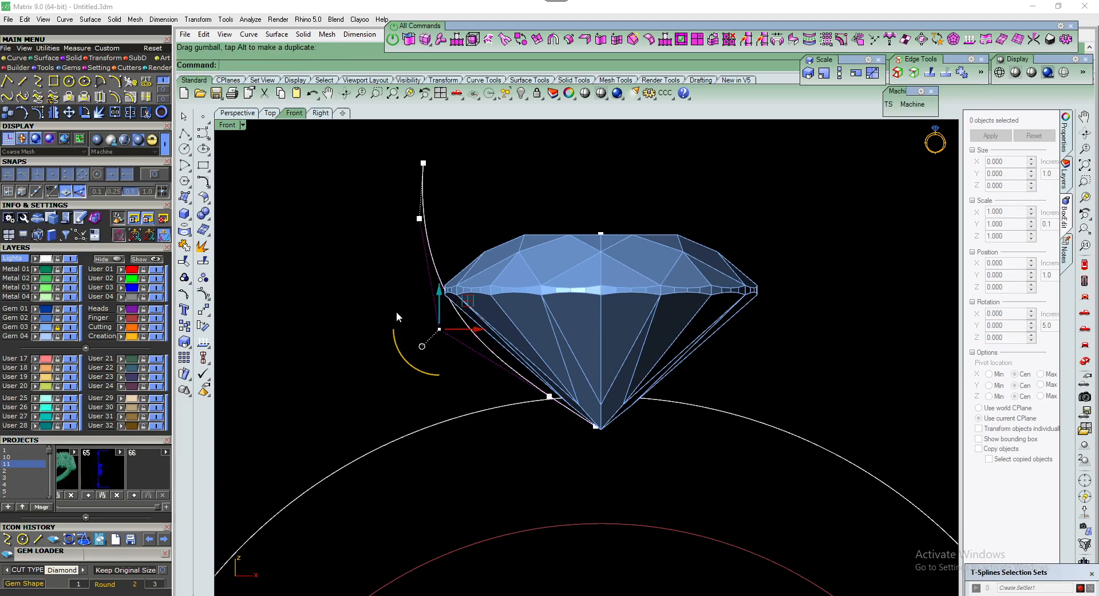
click(549, 396)
drag(575, 371, 577, 374)
Move the curve's lower end point just past the culet across the centre line and hide the control points
click(566, 432)
drag(558, 457, 636, 403)
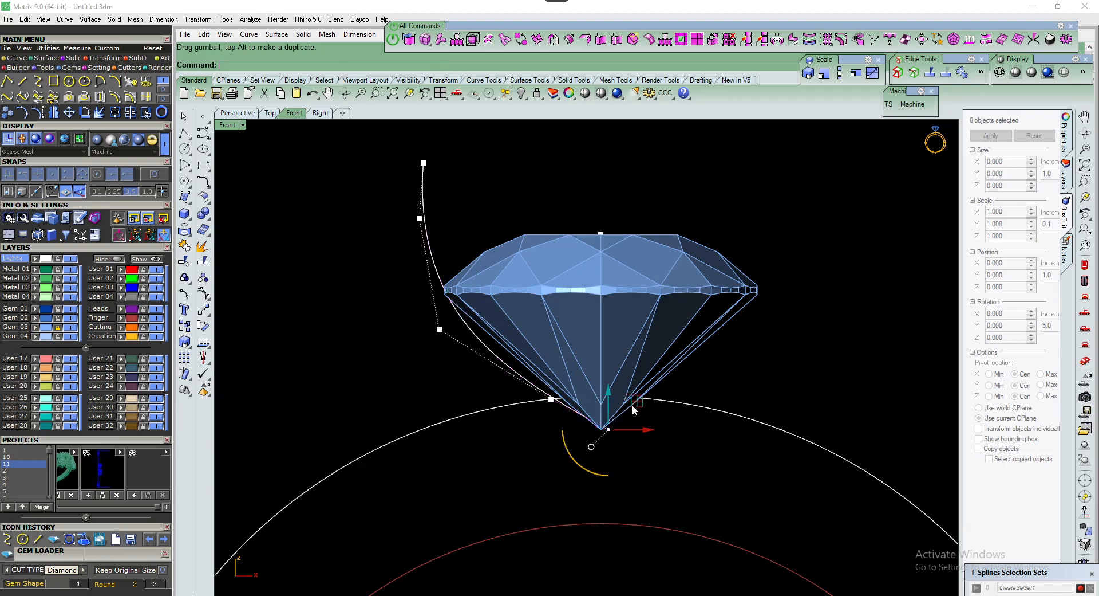
scroll(480, 397, down, 2)
key(Escape)
key(Escape)
scroll(486, 394, down, 4)
right_drag(503, 394, 502, 363)
scroll(499, 339, up, 2)
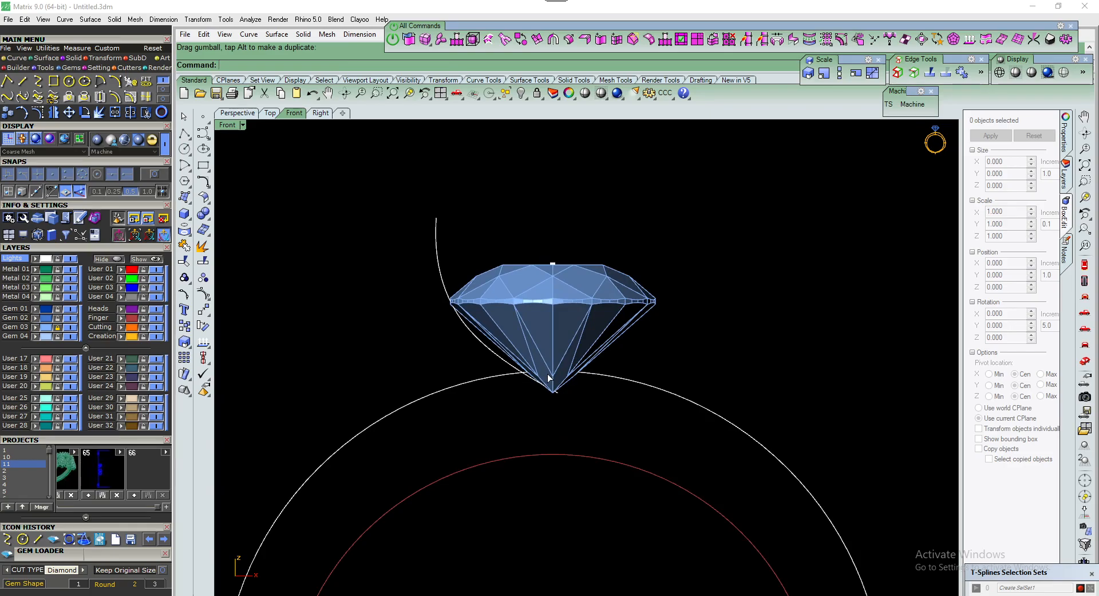
scroll(549, 378, down, 5)
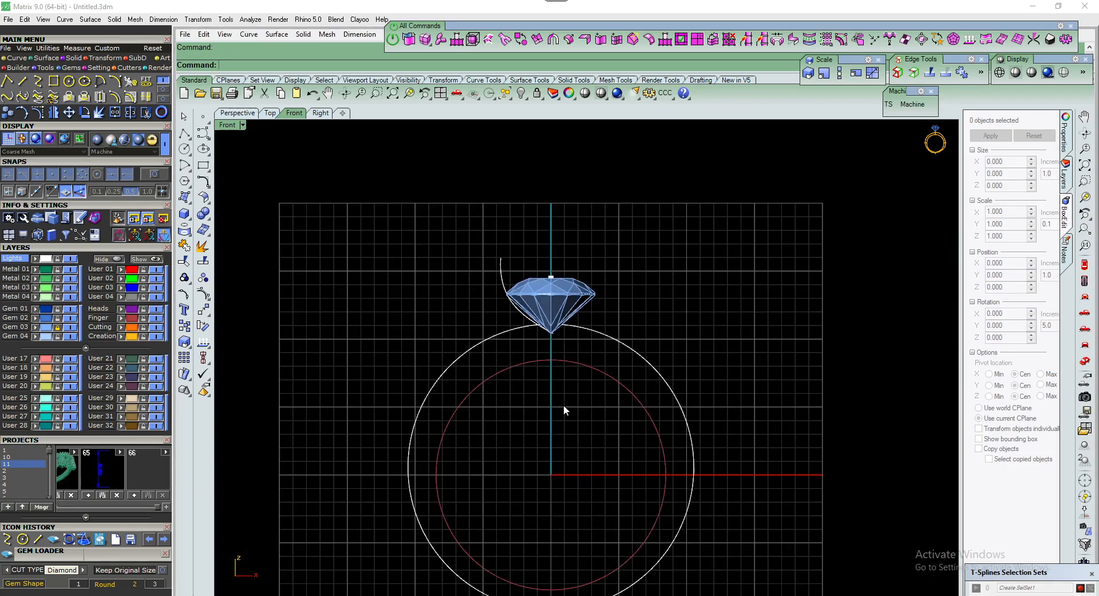
Flare the profile curve to about 4 mm wide by moving its upper end point away from the diamond, and hide its control points
scroll(524, 270, up, 6)
scroll(510, 353, up, 3)
scroll(518, 356, down, 6)
scroll(534, 372, up, 5)
scroll(502, 318, up, 3)
click(459, 299)
scroll(459, 298, up, 2)
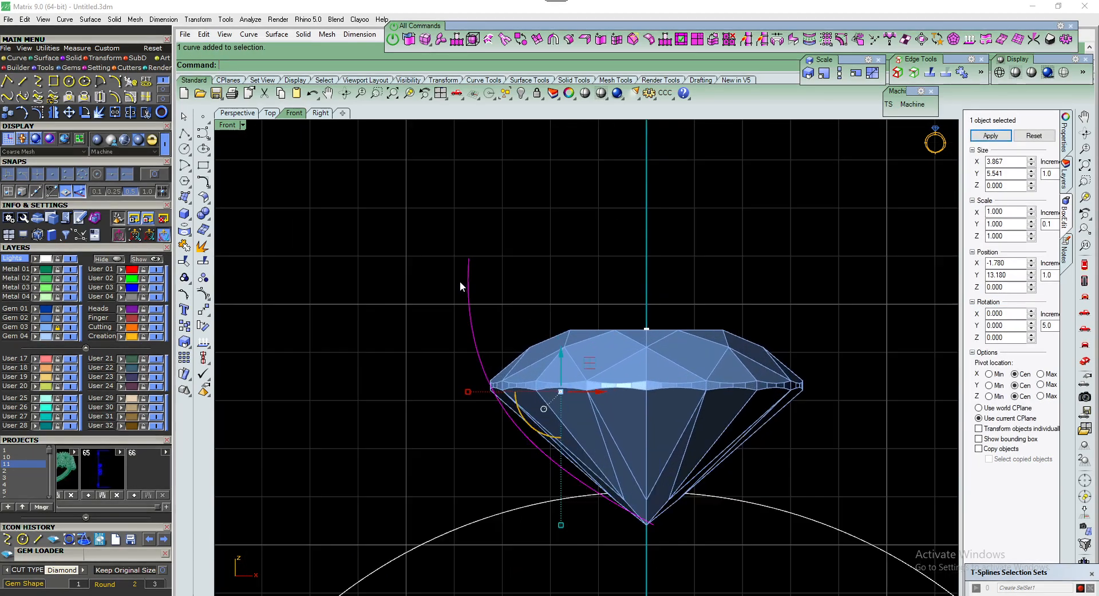
key(F10)
scroll(458, 272, up, 3)
click(478, 259)
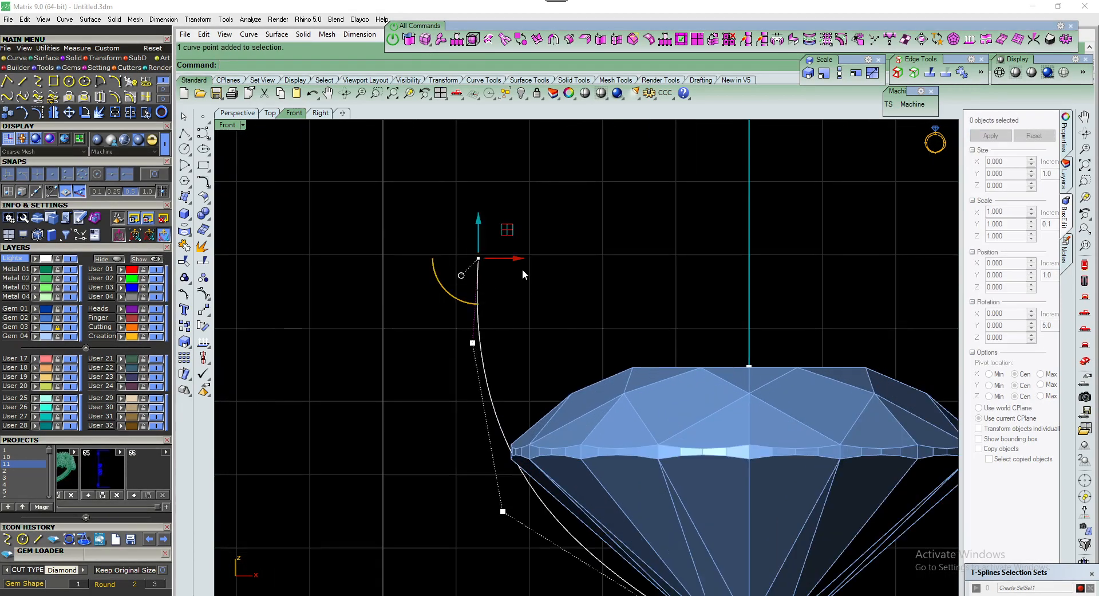
drag(518, 259, 507, 260)
scroll(472, 339, down, 2)
click(473, 340)
key(Escape)
scroll(473, 342, down, 2)
Offset the profile curve 0.9 mm outward, away from the diamond
click(474, 342)
scroll(473, 342, down, 2)
right_drag(463, 374, 461, 348)
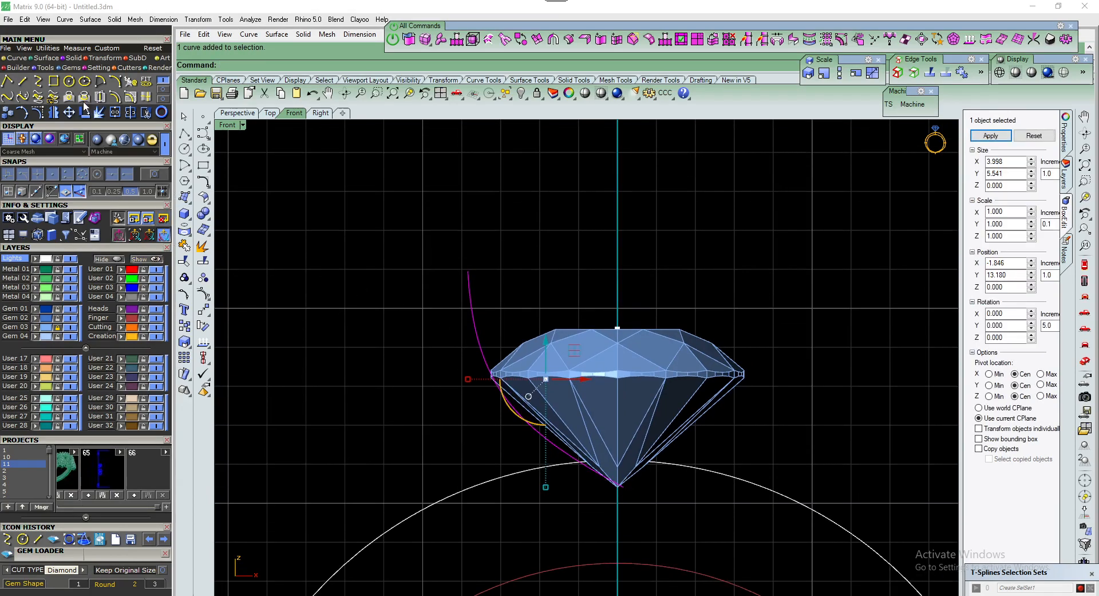
click(116, 96)
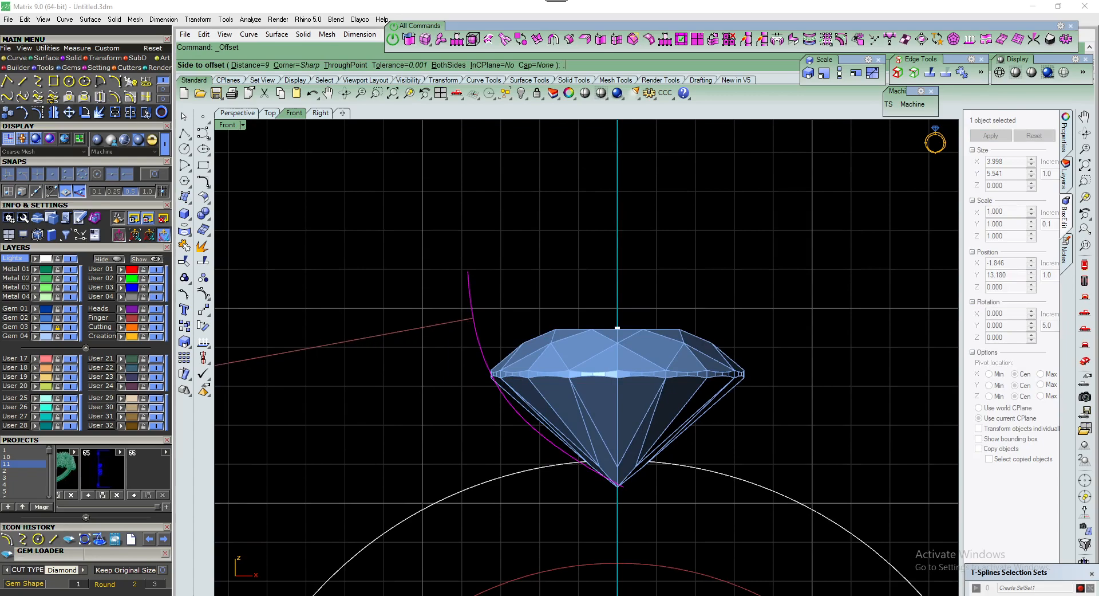
text(0.9)
key(Return)
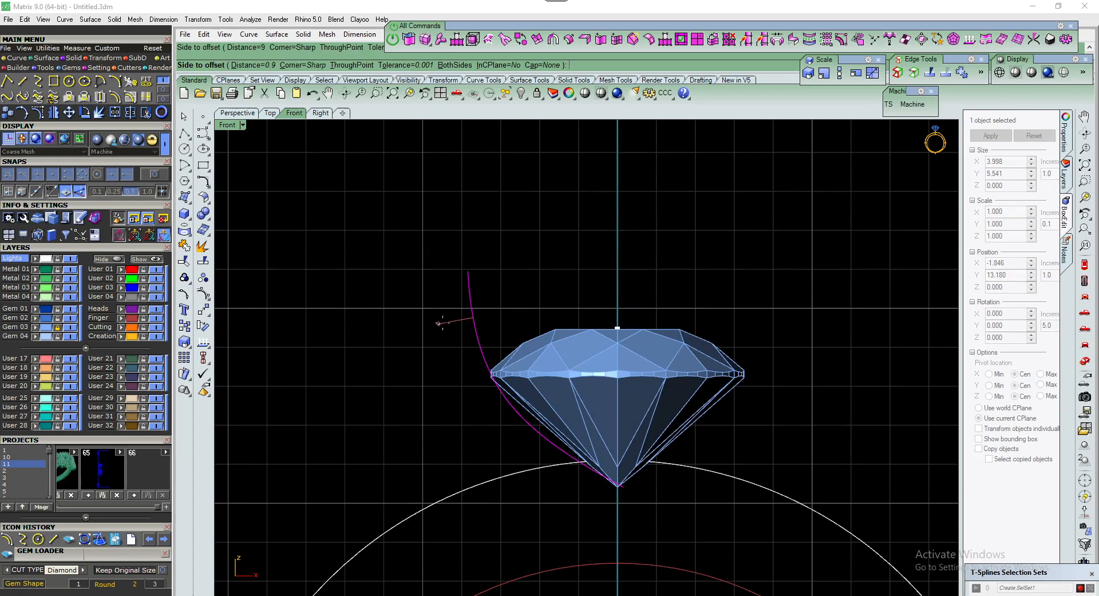
click(421, 331)
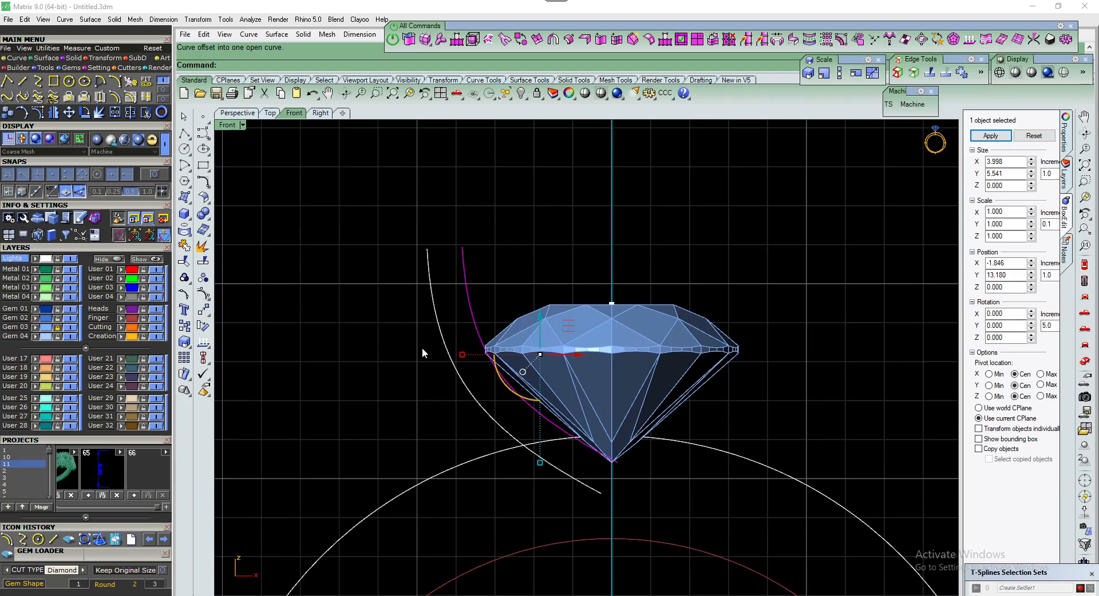
Offset the profile curve outward by about half a grid square and delete the 0.9 mm offset curve
click(469, 314)
scroll(458, 302, up, 2)
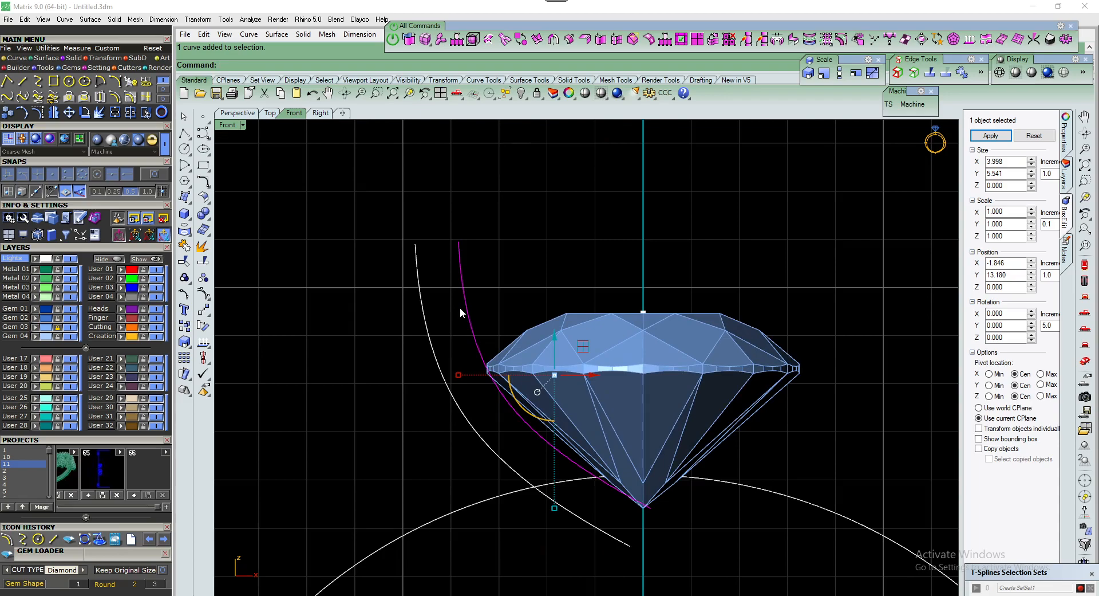
click(207, 186)
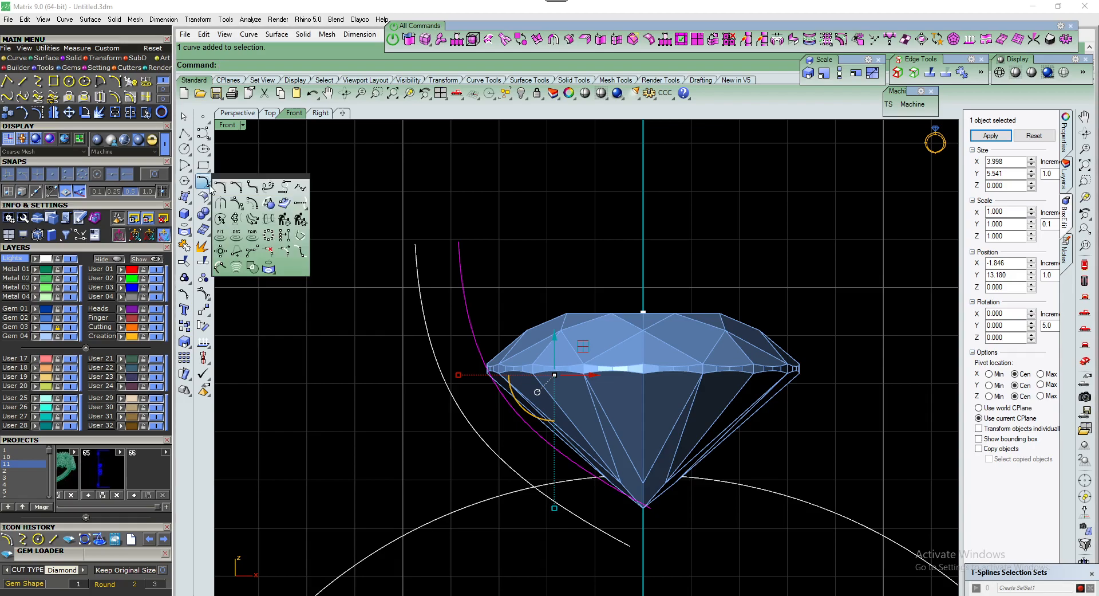
click(252, 203)
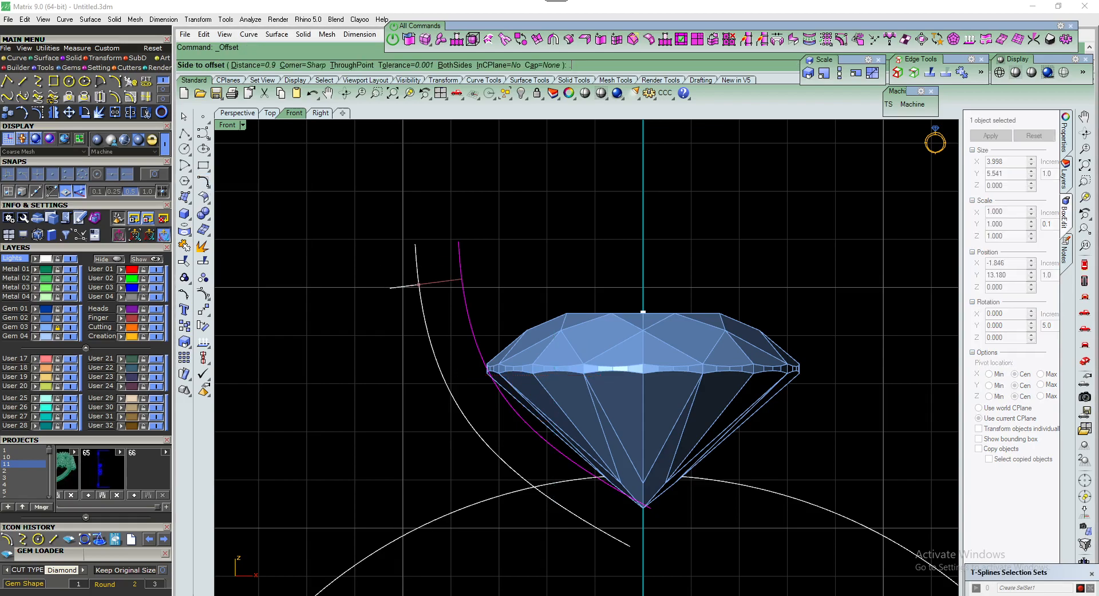
click(384, 303)
click(421, 303)
key(Delete)
Offset the new outer curve outward once more by the same distance, making three evenly spaced setting curves
click(432, 295)
right_click(404, 294)
click(375, 293)
click(376, 294)
scroll(467, 383, down, 4)
scroll(479, 319, up, 6)
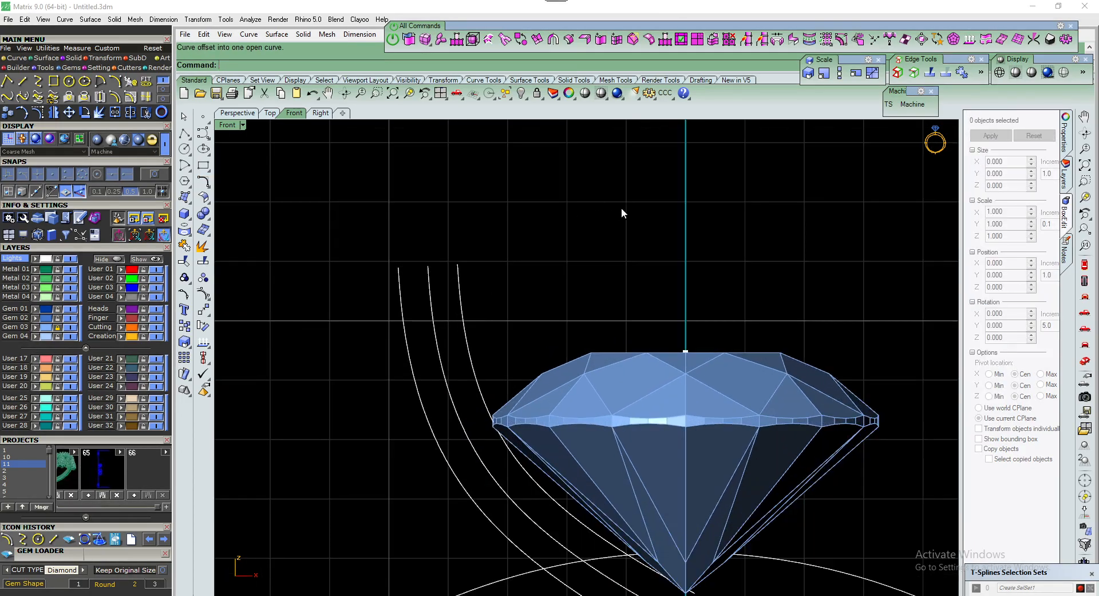
Measure the distance between the upper ends of the inner and outer setting curves with a linear dimension
click(458, 264)
click(398, 267)
key(Escape)
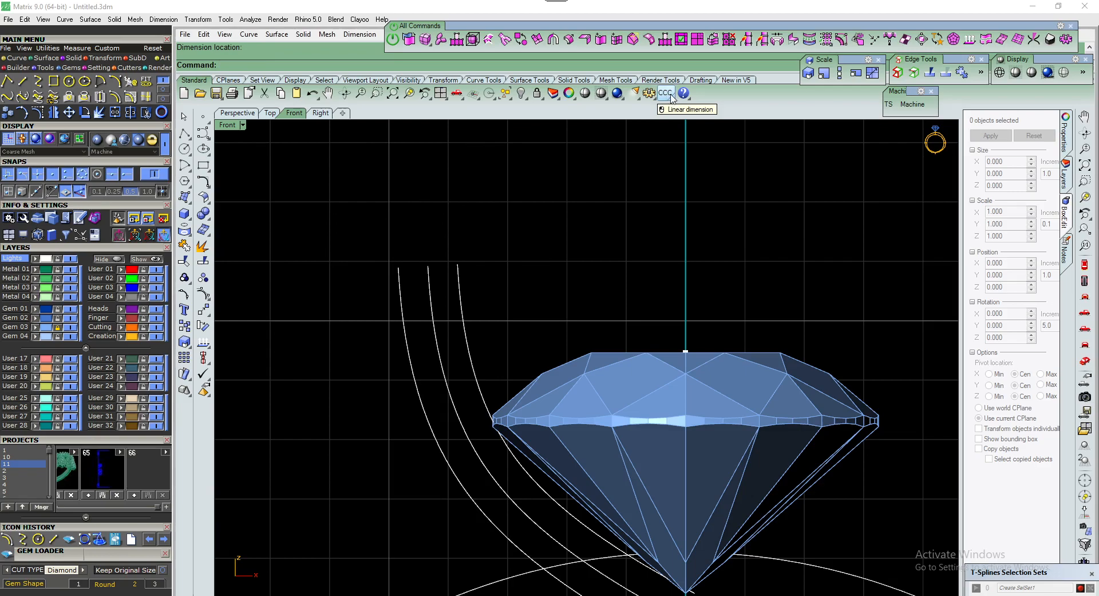
click(675, 100)
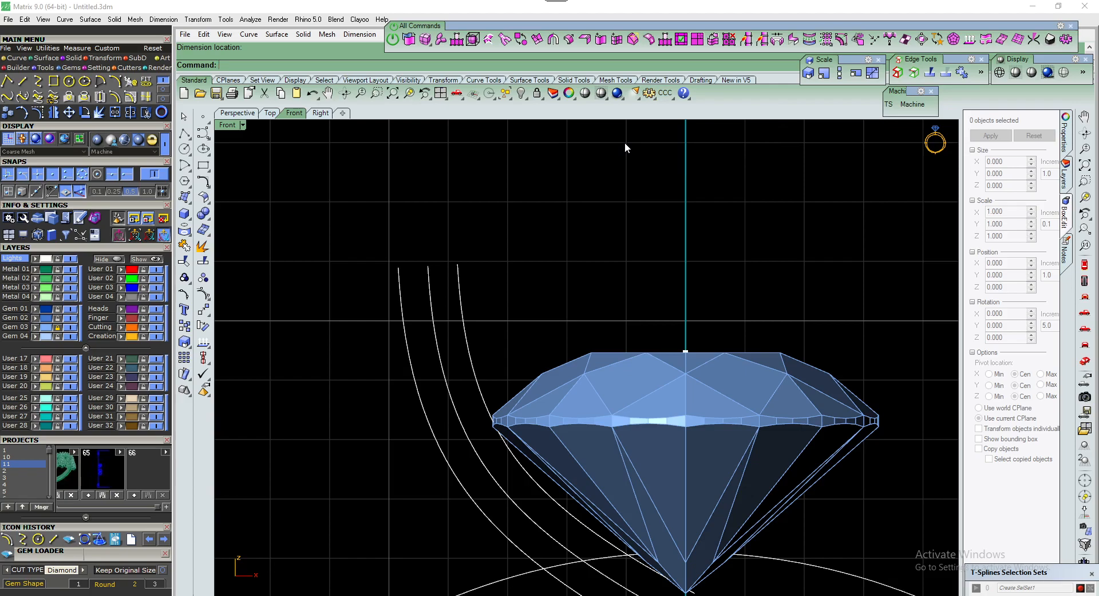
Shift the main menu palette slightly down and display its measuring tools
right_drag(500, 339, 505, 264)
scroll(508, 253, down, 2)
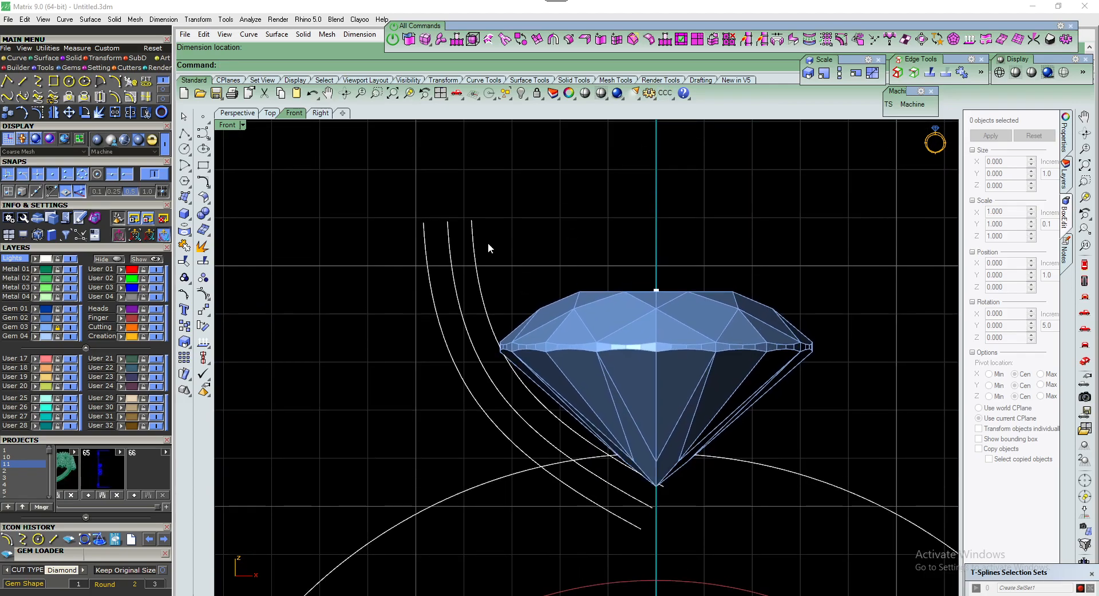
right_drag(347, 193, 337, 203)
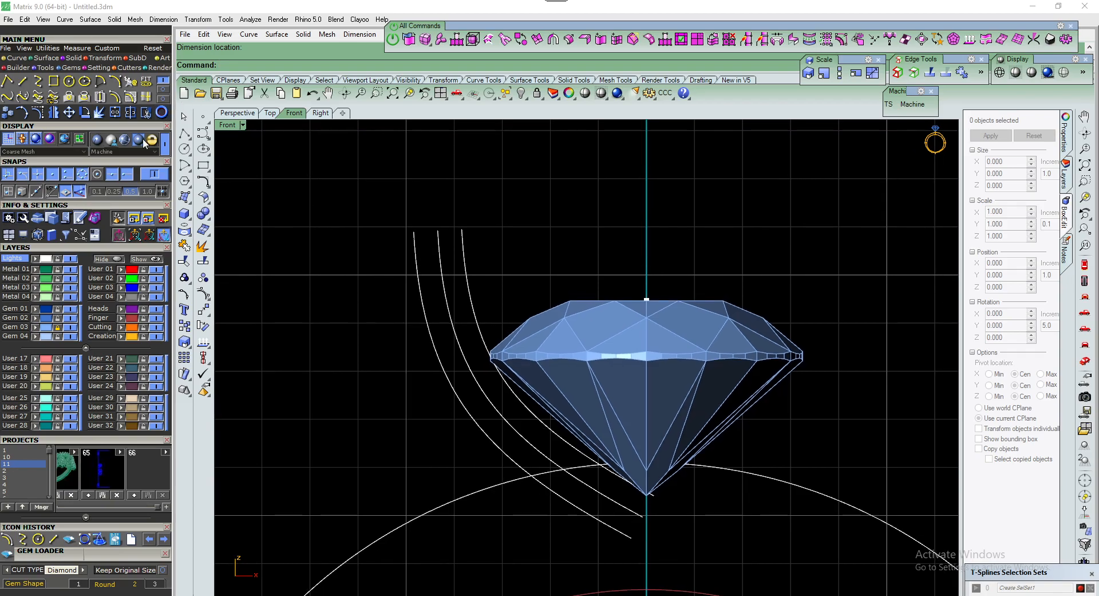
drag(144, 41, 141, 81)
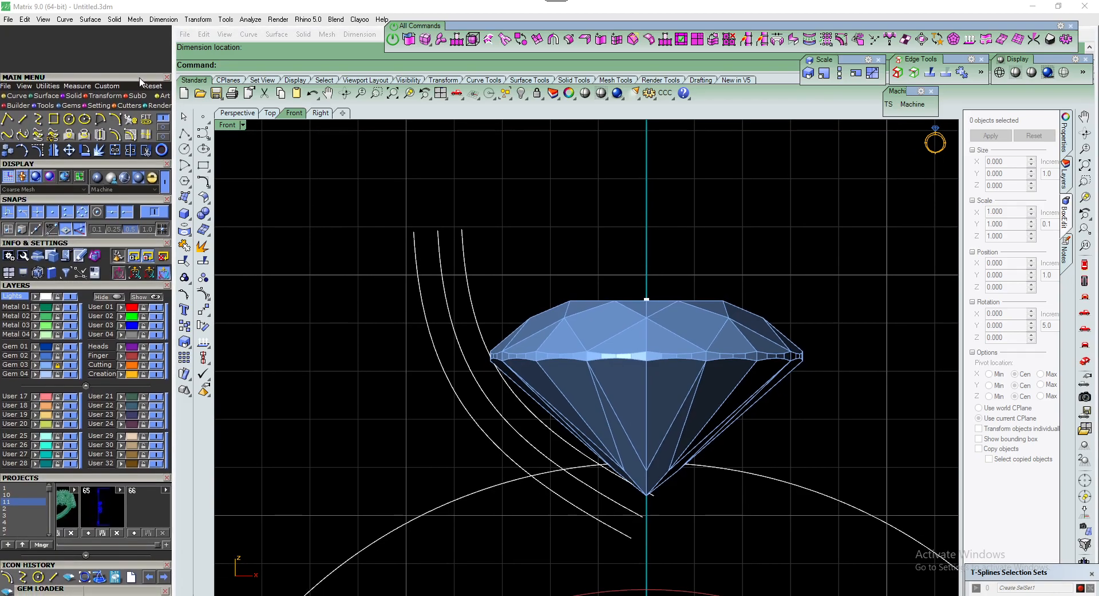
click(86, 86)
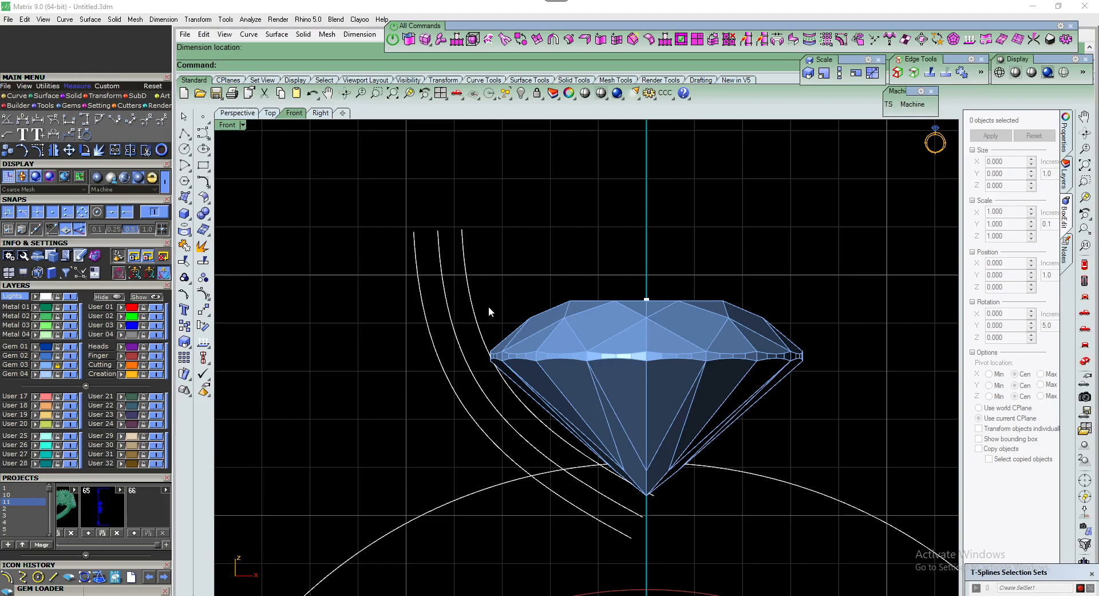
right_drag(489, 306, 491, 286)
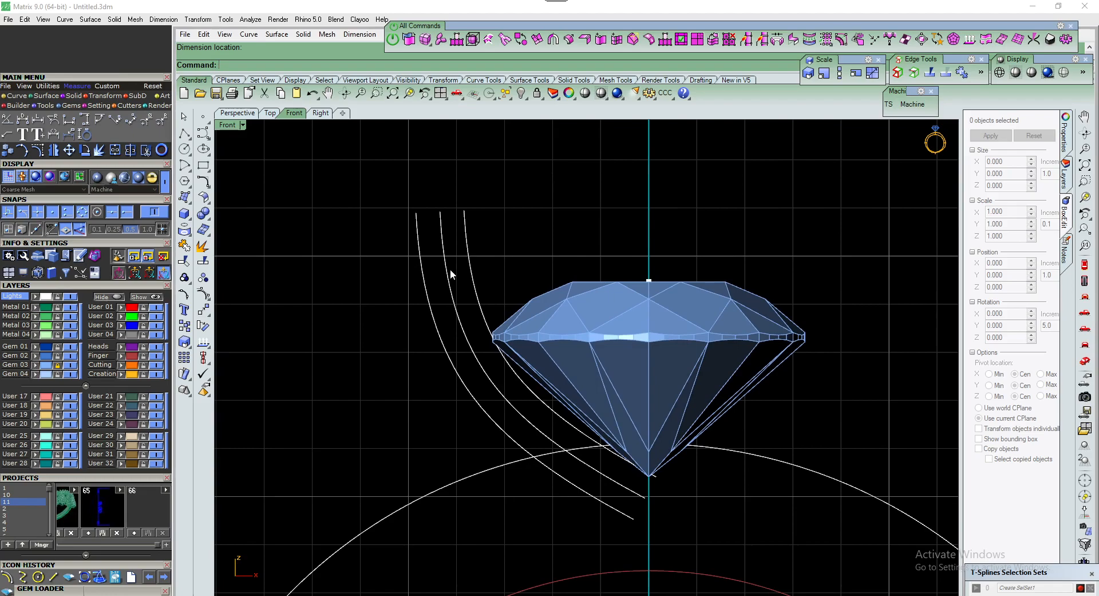
Extend the lower end of the middle setting curve by 0.5 mm with natural extension
right_drag(503, 363, 465, 314)
click(204, 182)
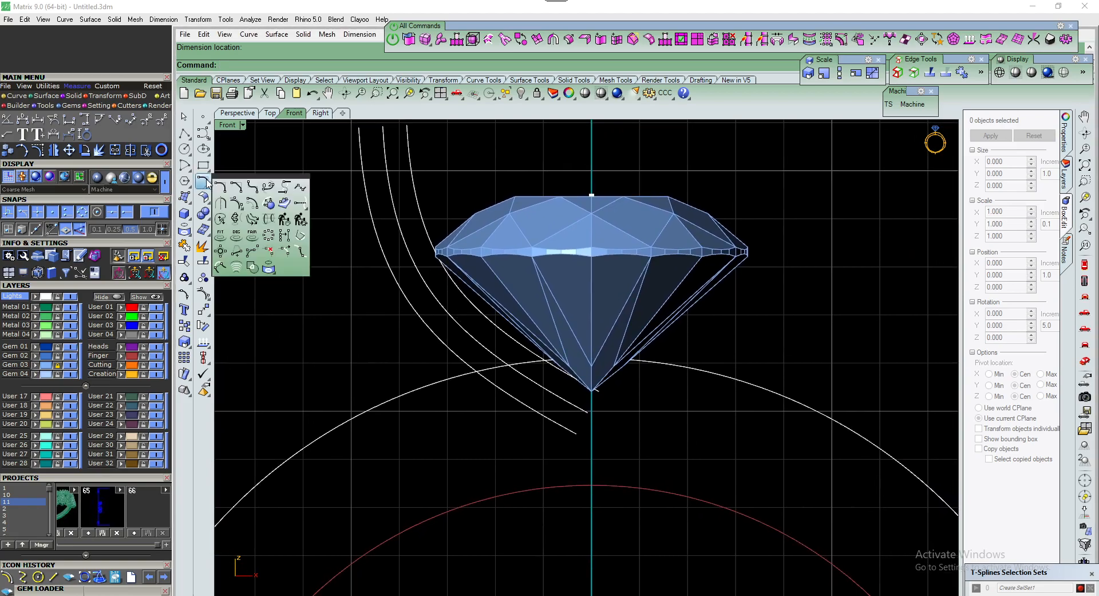
click(299, 204)
key(Return)
click(579, 410)
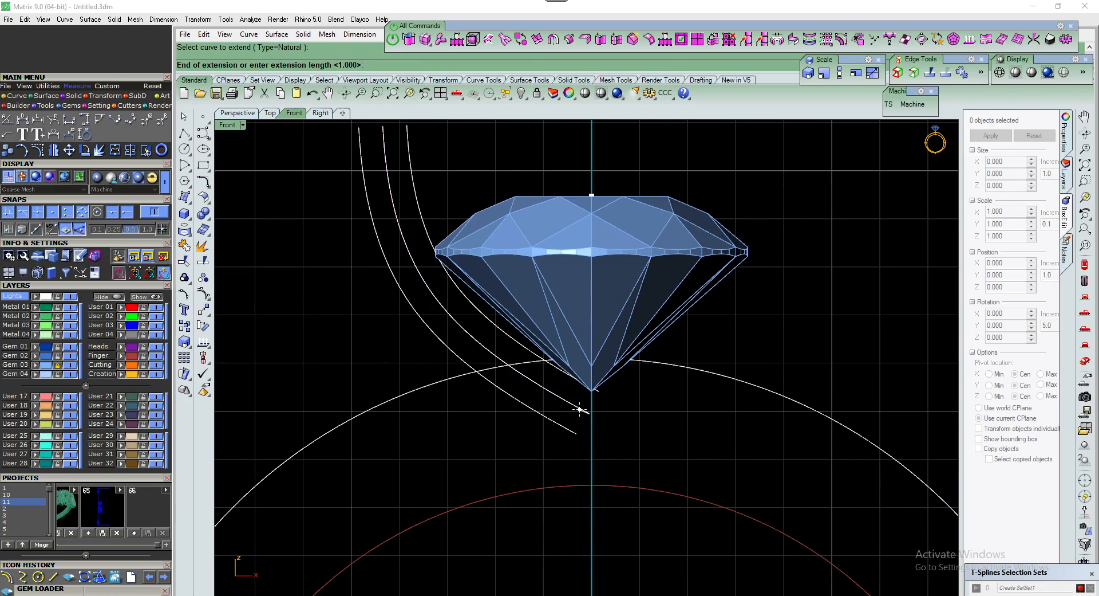
text(.5)
key(Return)
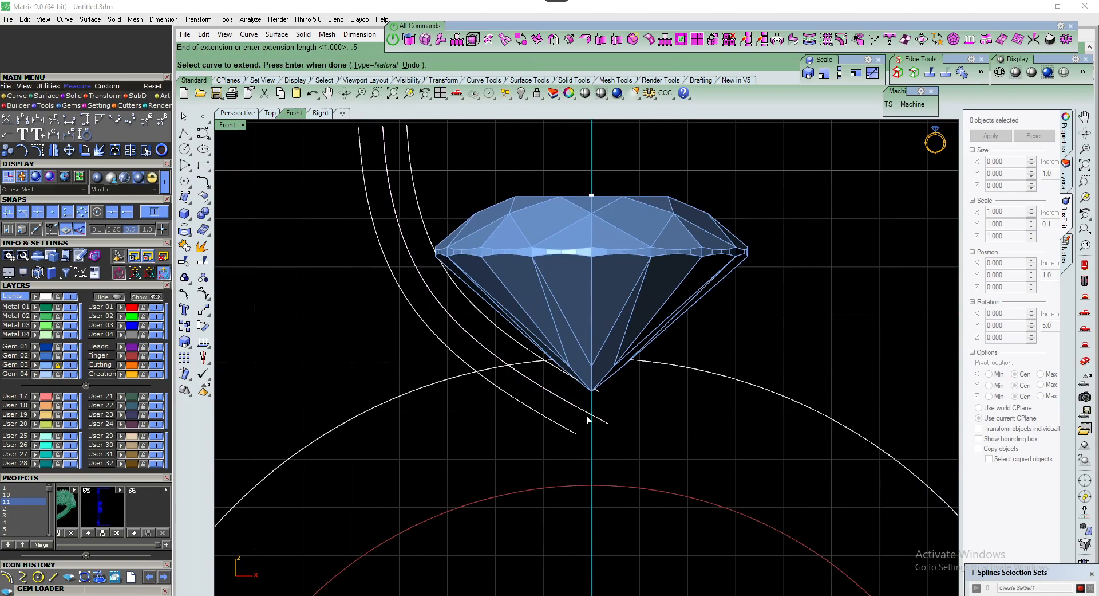
key(Return)
scroll(568, 400, down, 2)
key(ctrl+s)
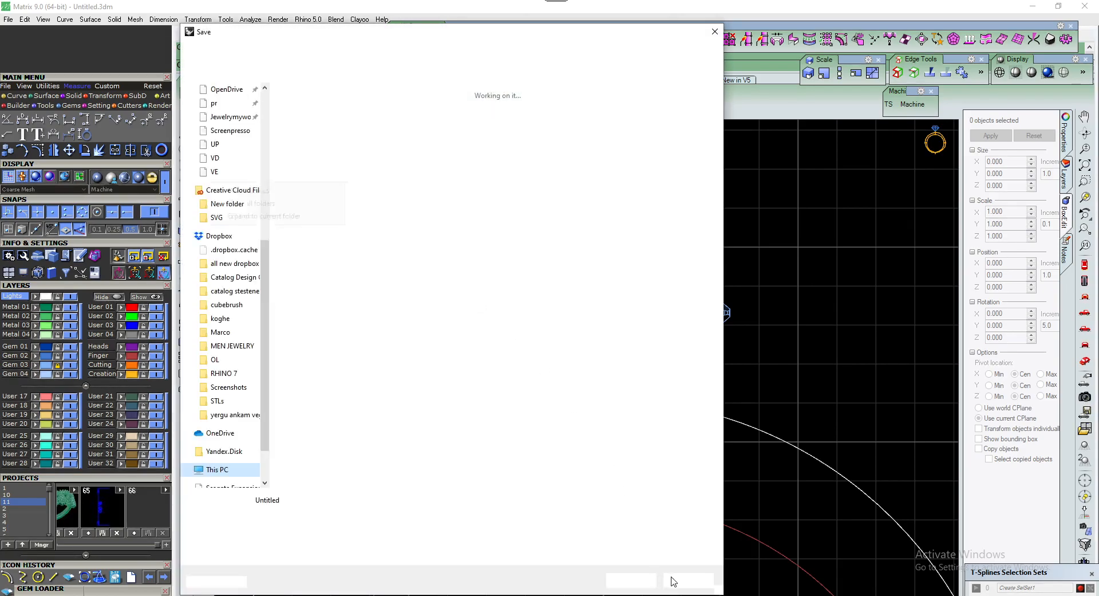
click(673, 581)
Rebuild the middle setting curve with 5 points and degree 3, deleting the input curve
click(506, 382)
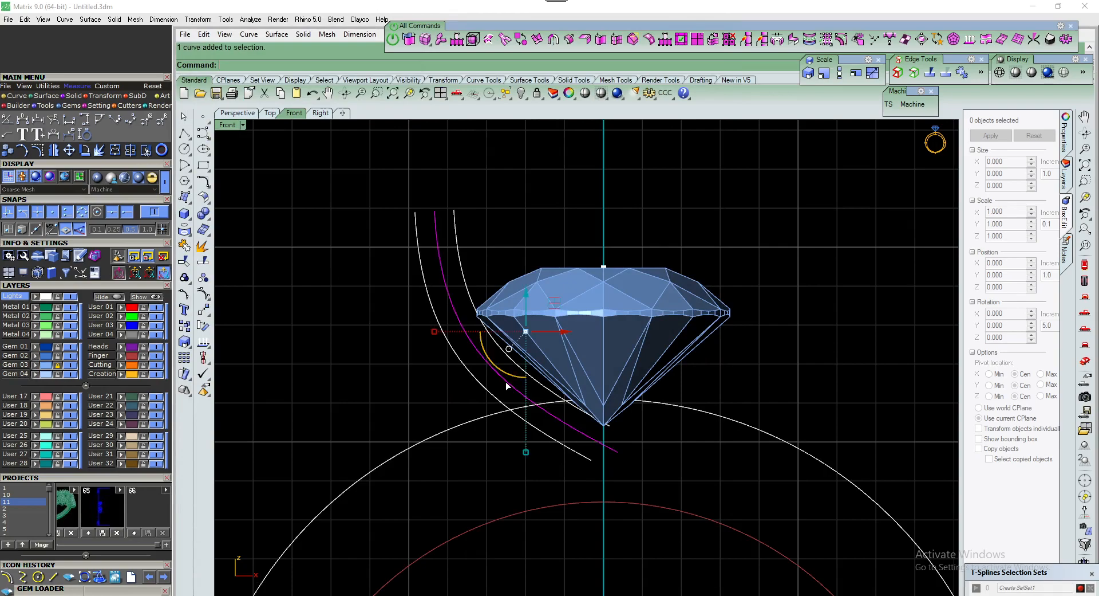
key(ctrl+r)
click(836, 462)
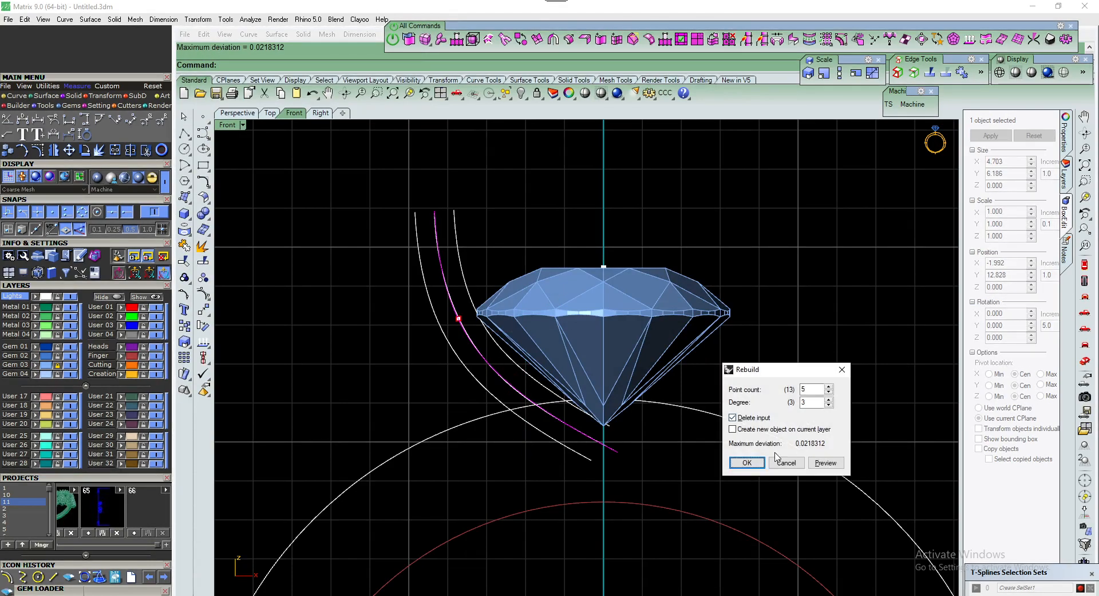
click(747, 462)
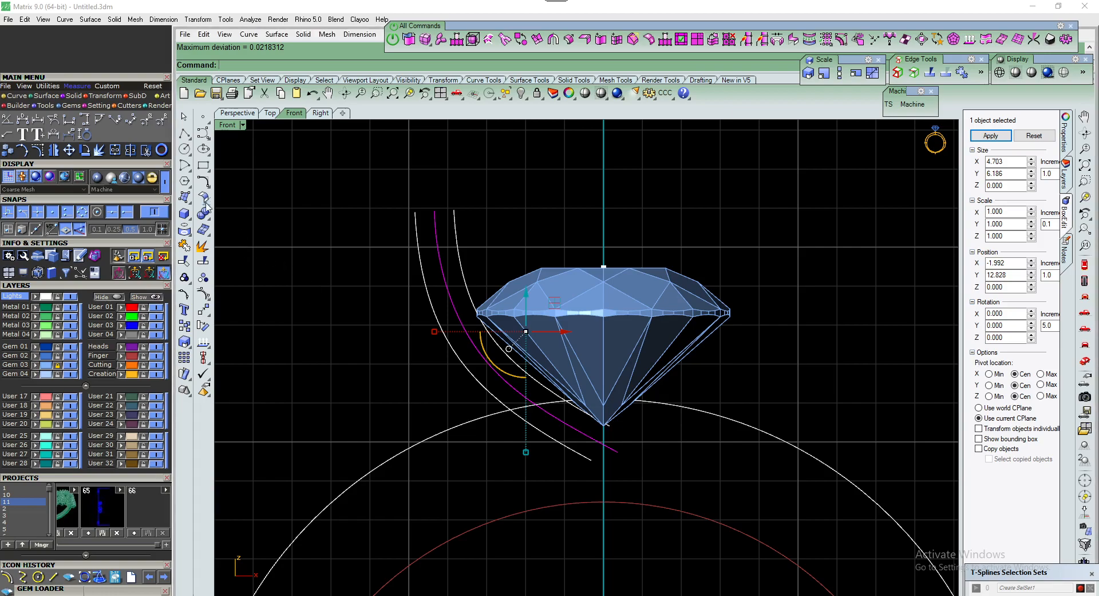
Pipe the middle curve with round caps, using a 1.3 mm diameter at the lower end and 0.9 mm at the upper end
click(188, 216)
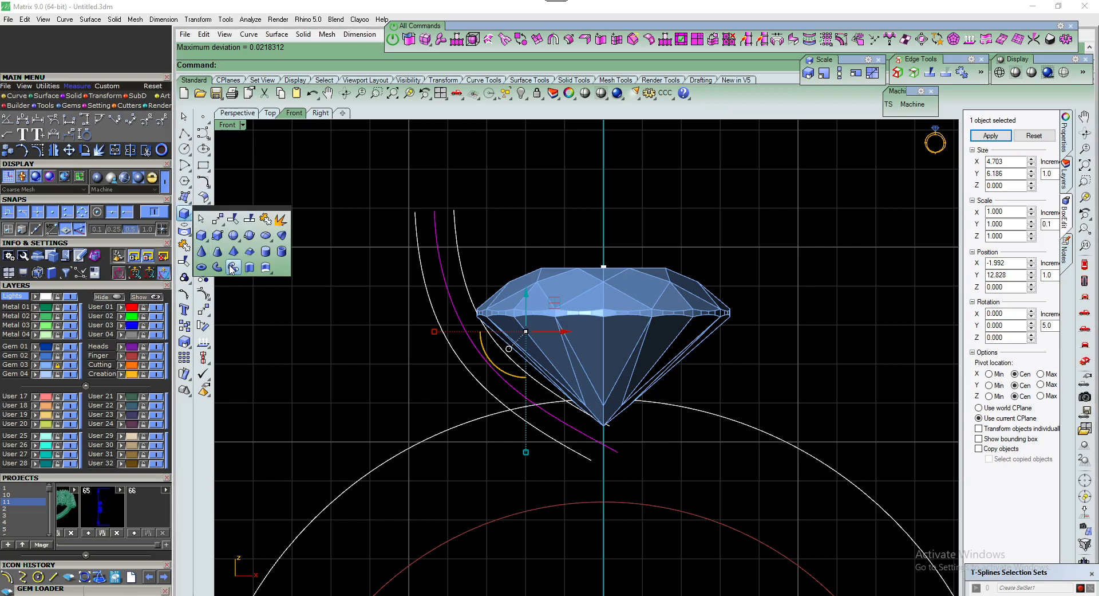
click(232, 267)
click(273, 65)
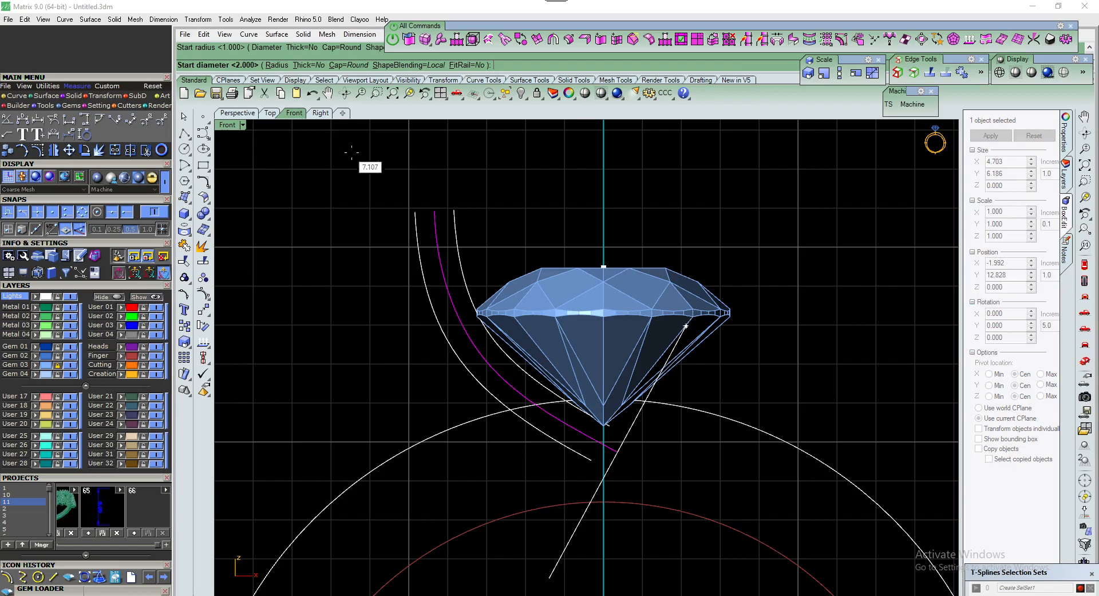
scroll(608, 462, up, 3)
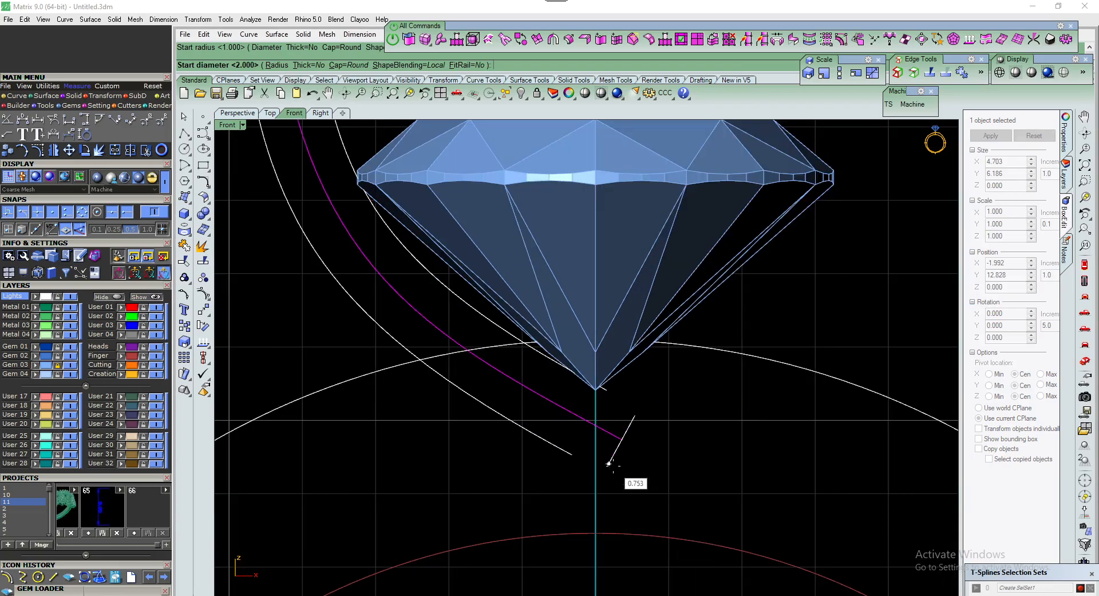
scroll(612, 460, down, 2)
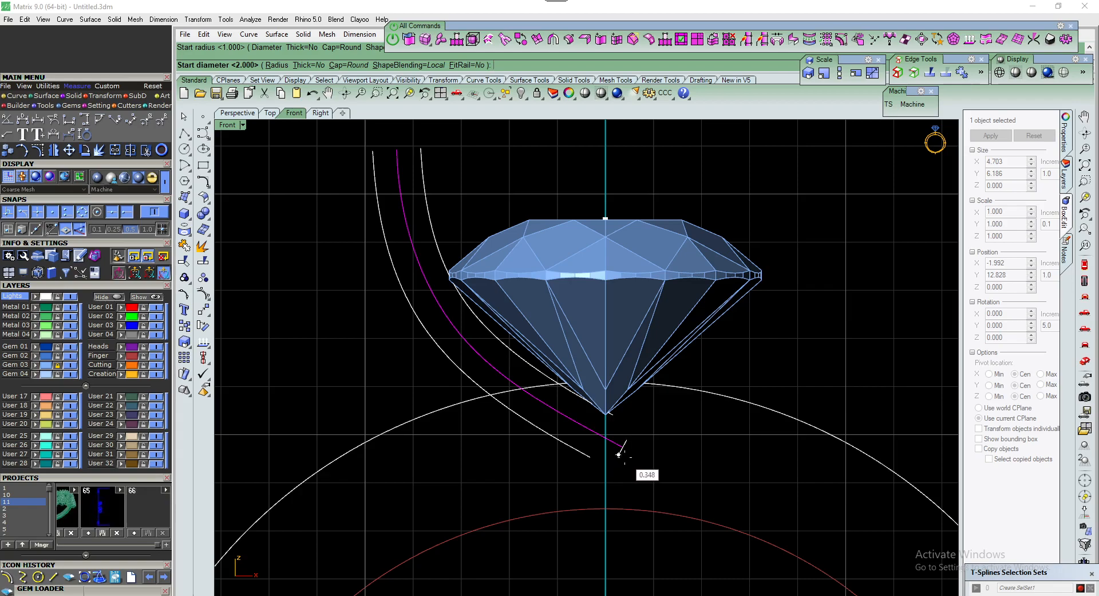
text(1.3)
key(Return)
scroll(389, 278, down, 1)
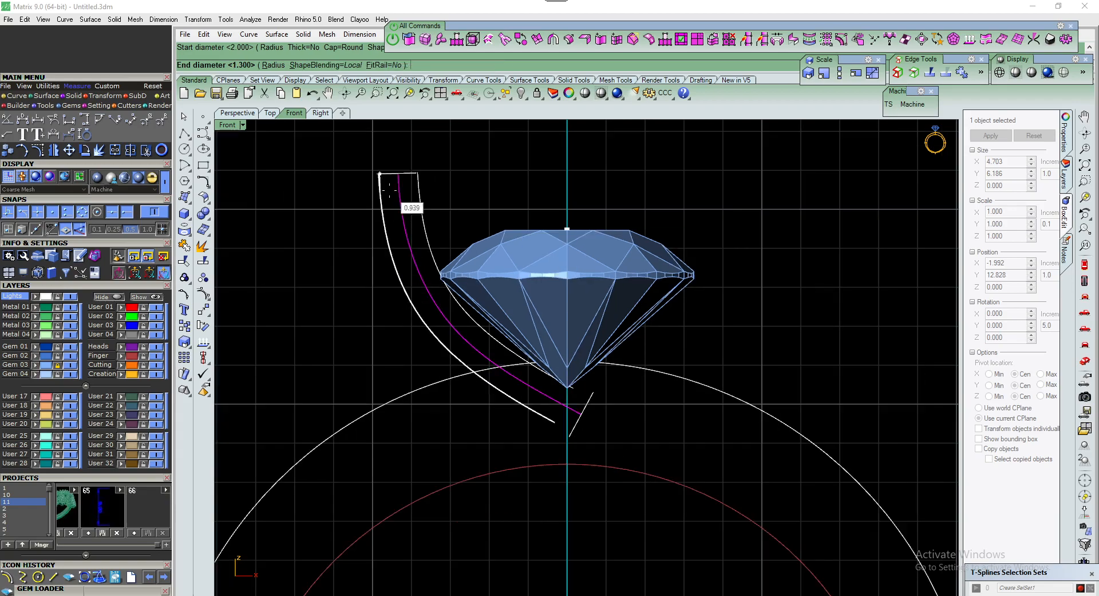
text(.9)
key(Return)
key(Return)
Assign the new prong pipe to the Metal 01 layer and hide that layer
click(394, 277)
click(36, 308)
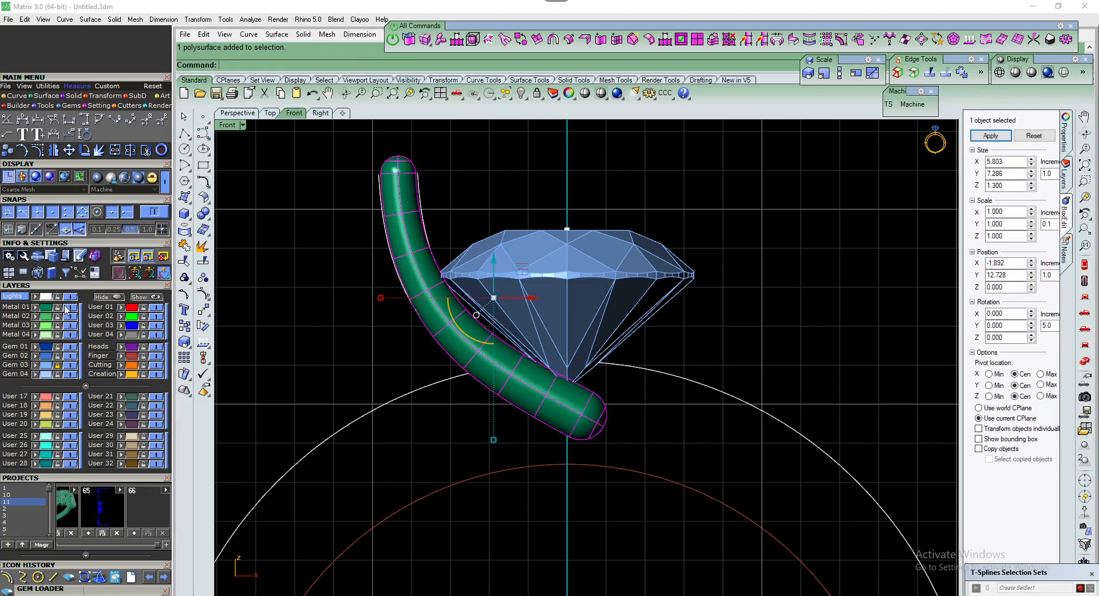
click(64, 306)
Store the three setting curves and the point on the User 04 layer, hide it, and show Metal 01 again
scroll(464, 308, down, 4)
drag(358, 186, 585, 395)
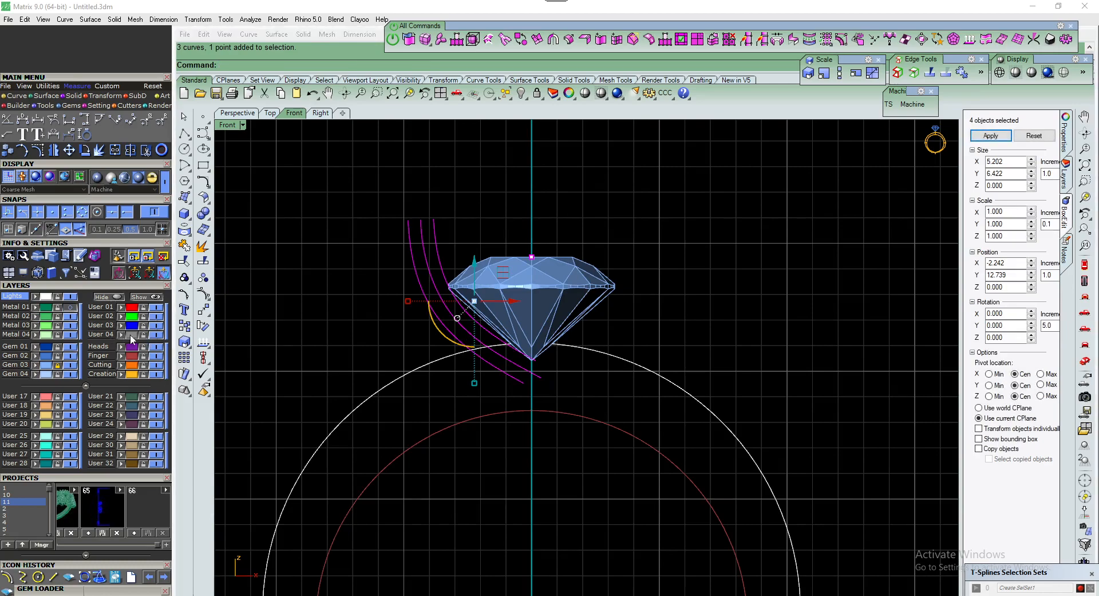
click(156, 334)
click(69, 307)
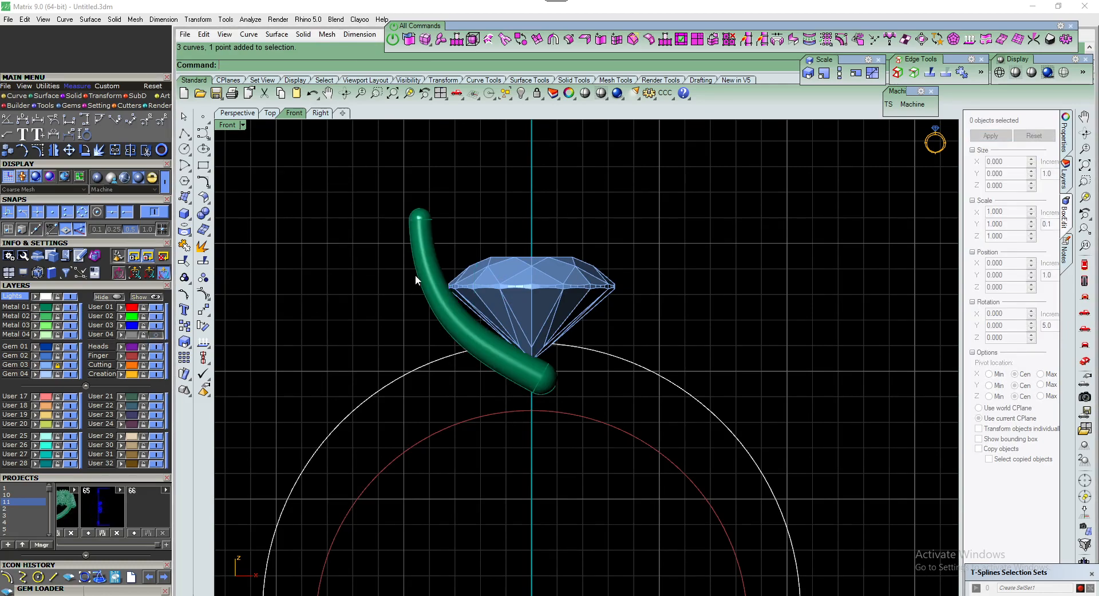
scroll(415, 274, up, 3)
click(216, 94)
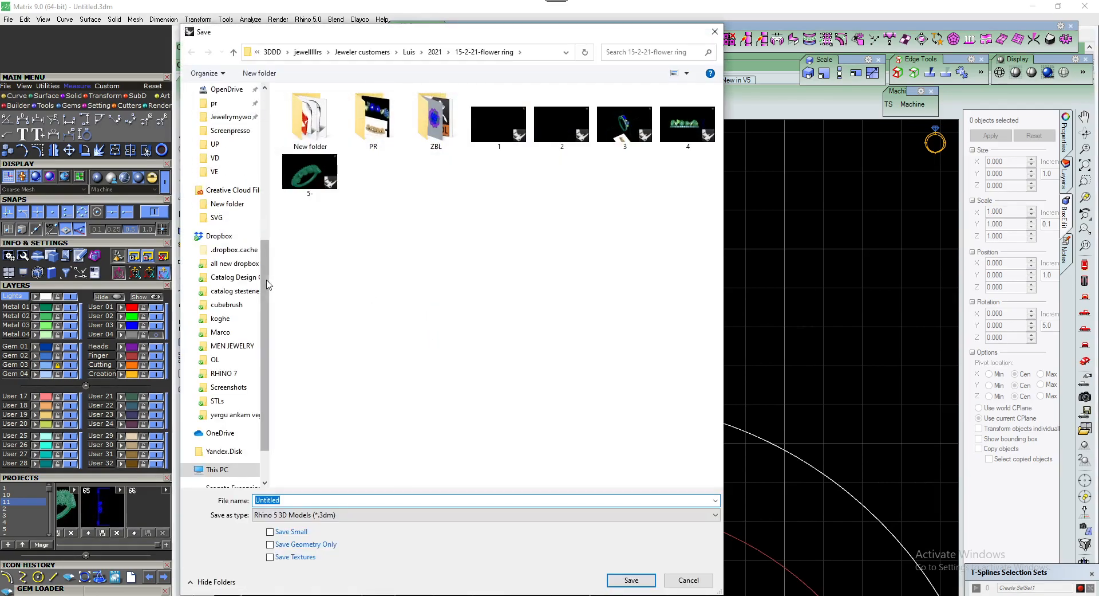
click(689, 579)
Save the current model into project slot 66
scroll(529, 348, down, 2)
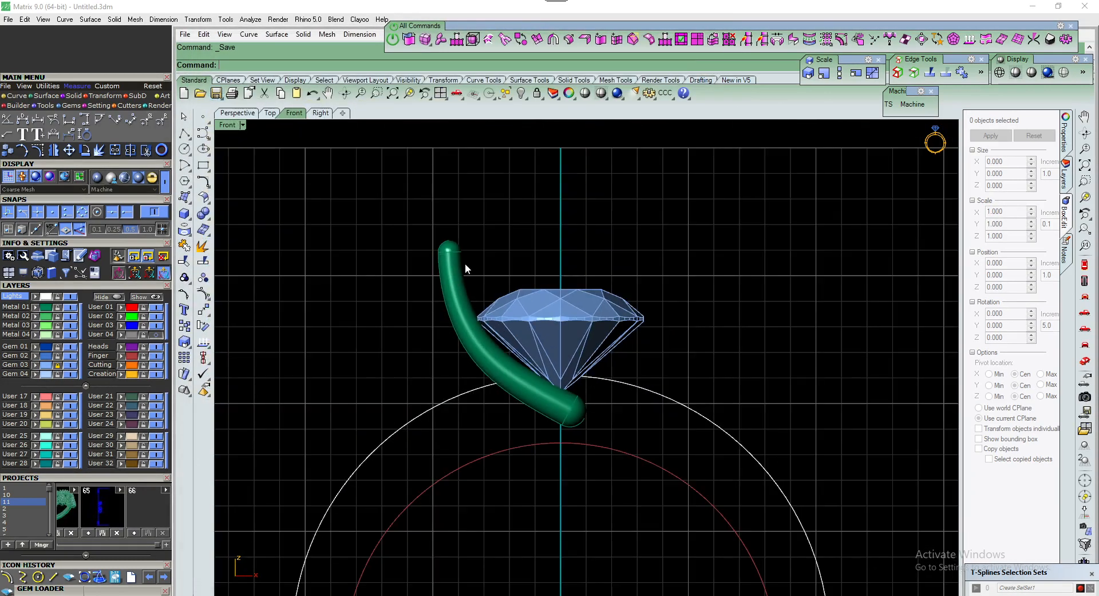
click(453, 266)
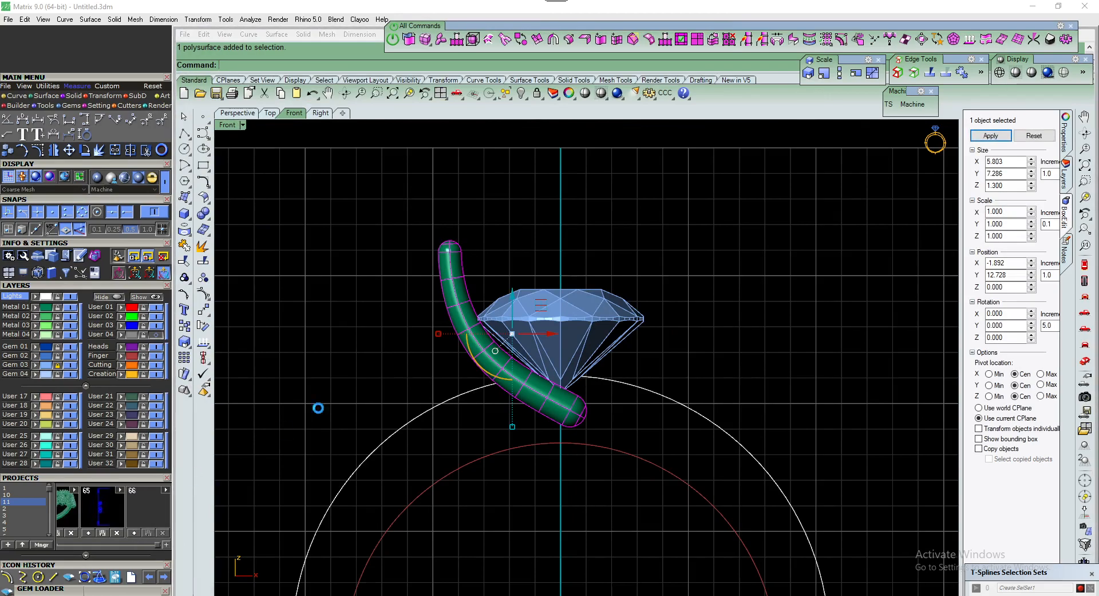
right_drag(486, 325, 481, 296)
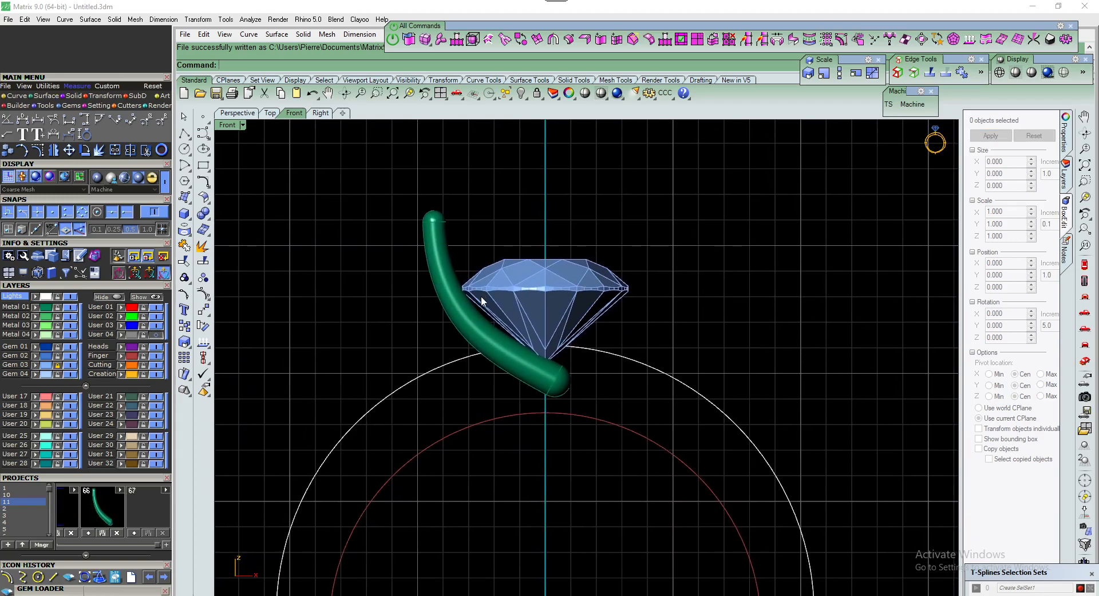
scroll(484, 301, up, 2)
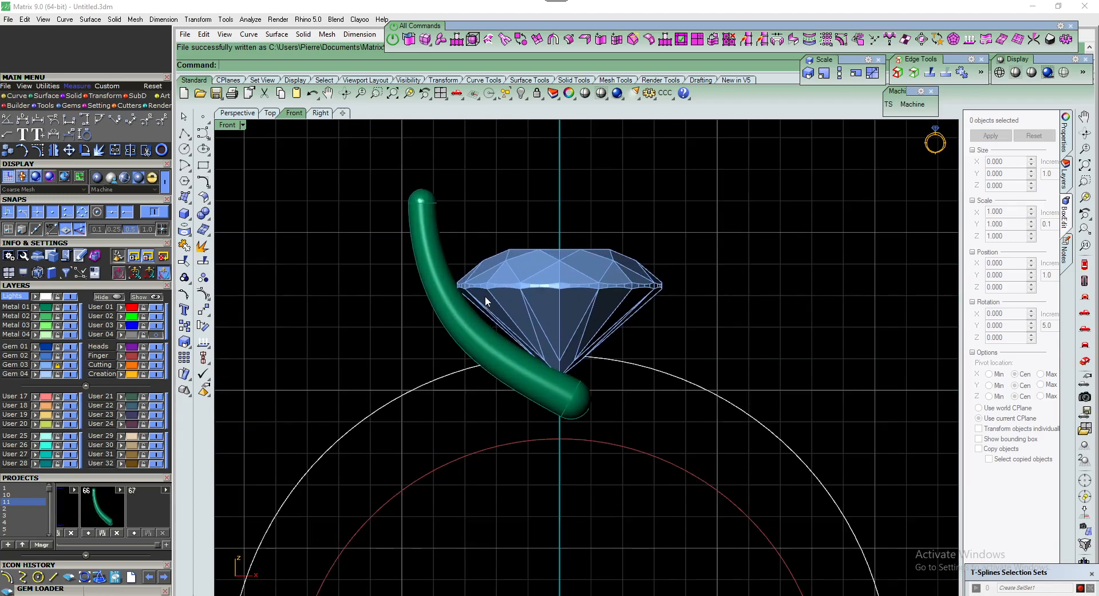
Nudge the prong slightly along X toward the diamond's girdle in the front view
drag(379, 229, 370, 235)
scroll(460, 300, up, 8)
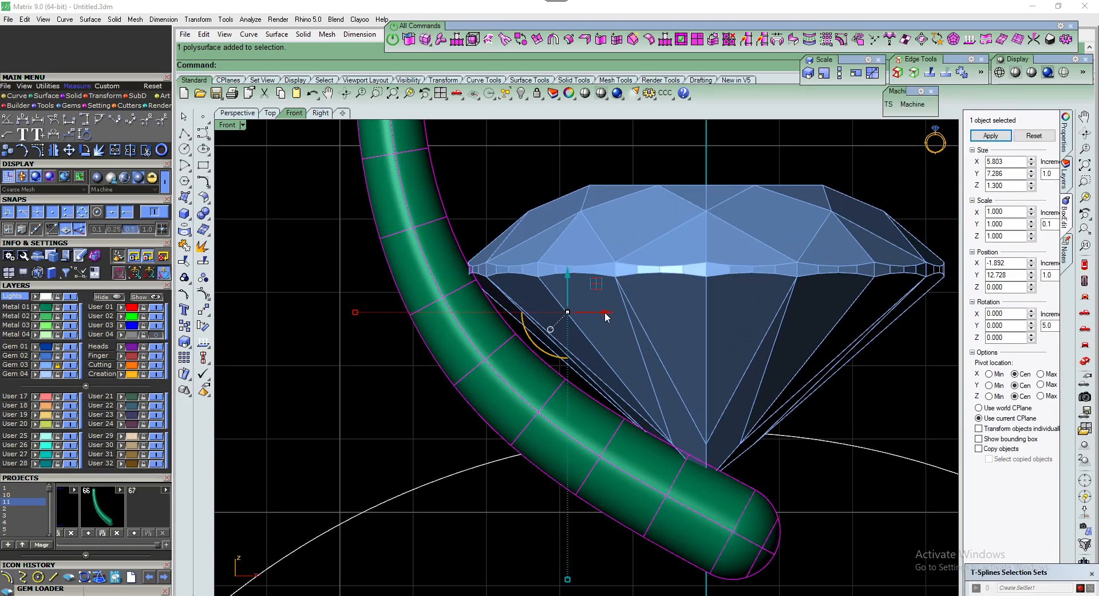
drag(605, 313, 611, 312)
right_drag(609, 311, 580, 343)
click(499, 281)
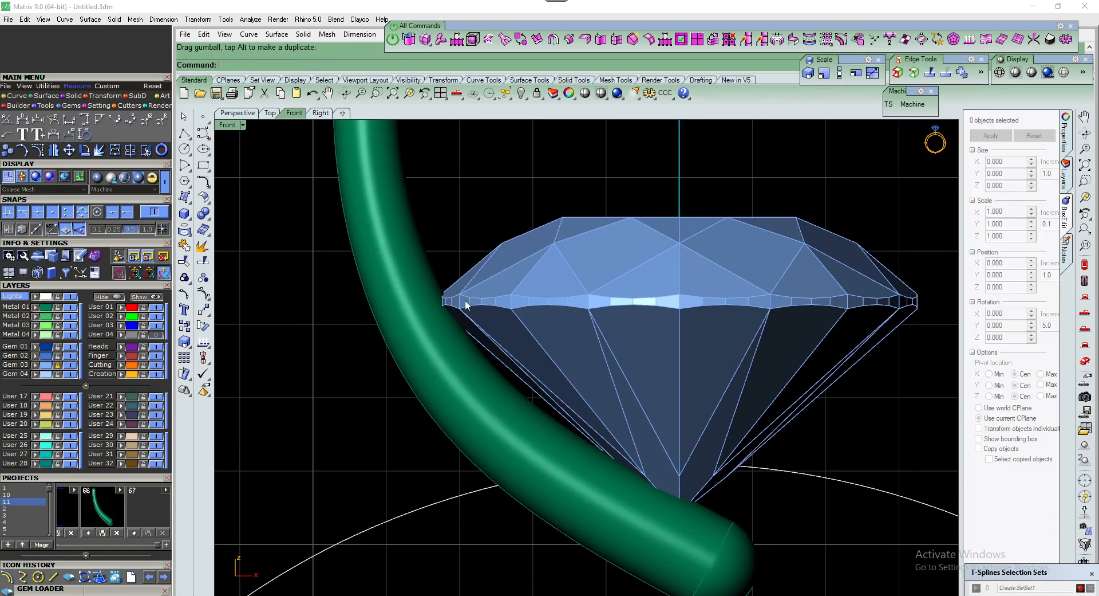
Check the girdle overlap and move the prong closer to the diamond, to an X position of -1.745
scroll(465, 300, up, 2)
click(434, 302)
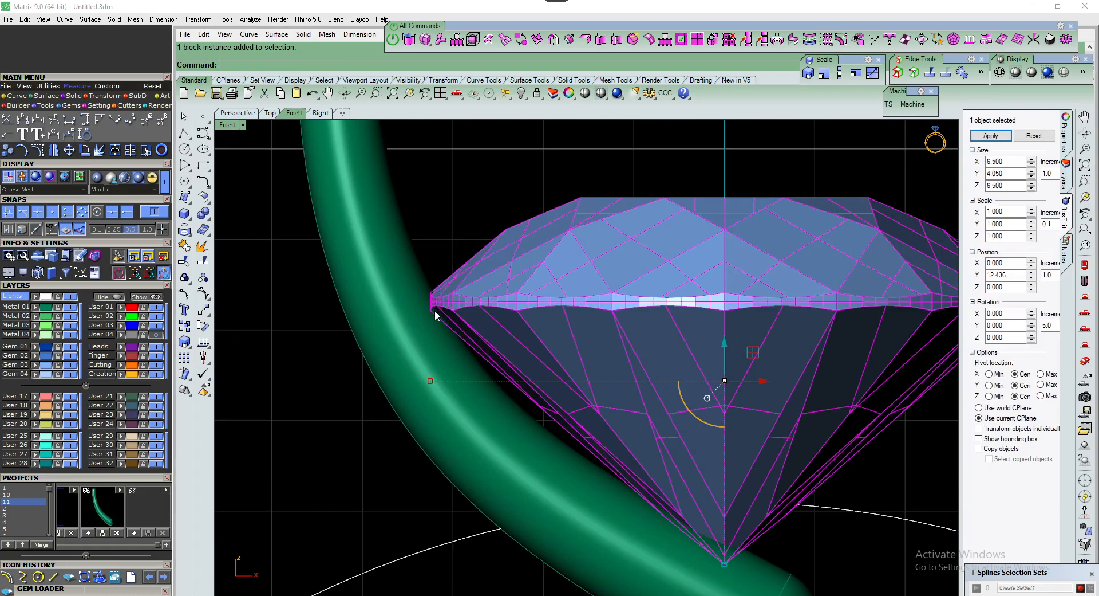
scroll(435, 313, down, 3)
click(417, 304)
drag(551, 338, 556, 338)
click(482, 230)
click(476, 304)
click(305, 239)
Switch to the top view and set its display mode to Shaded WHITE
click(269, 112)
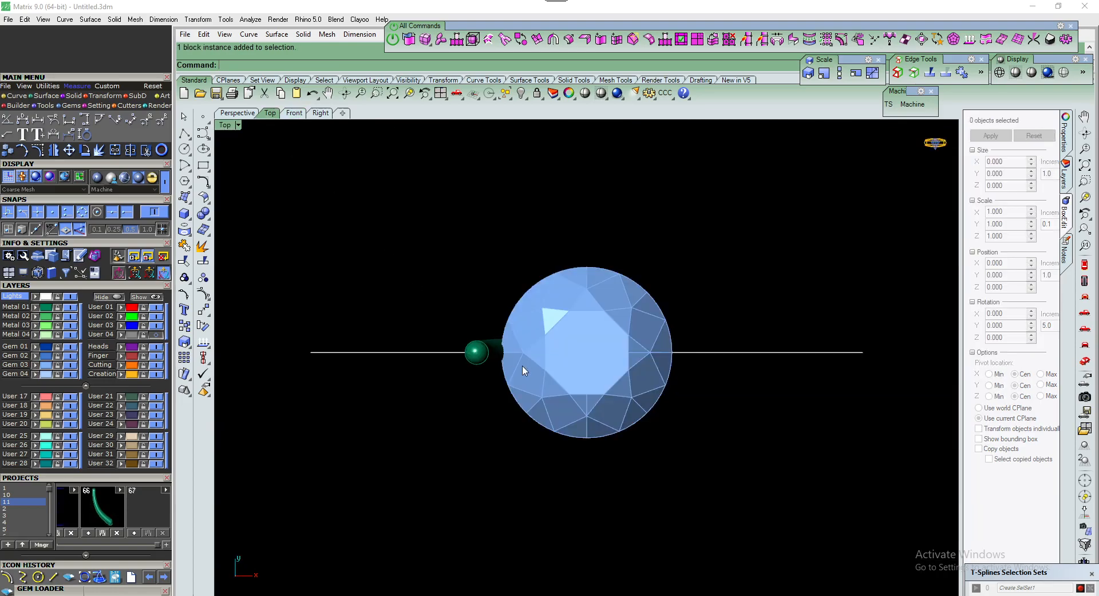
right_drag(524, 370, 480, 347)
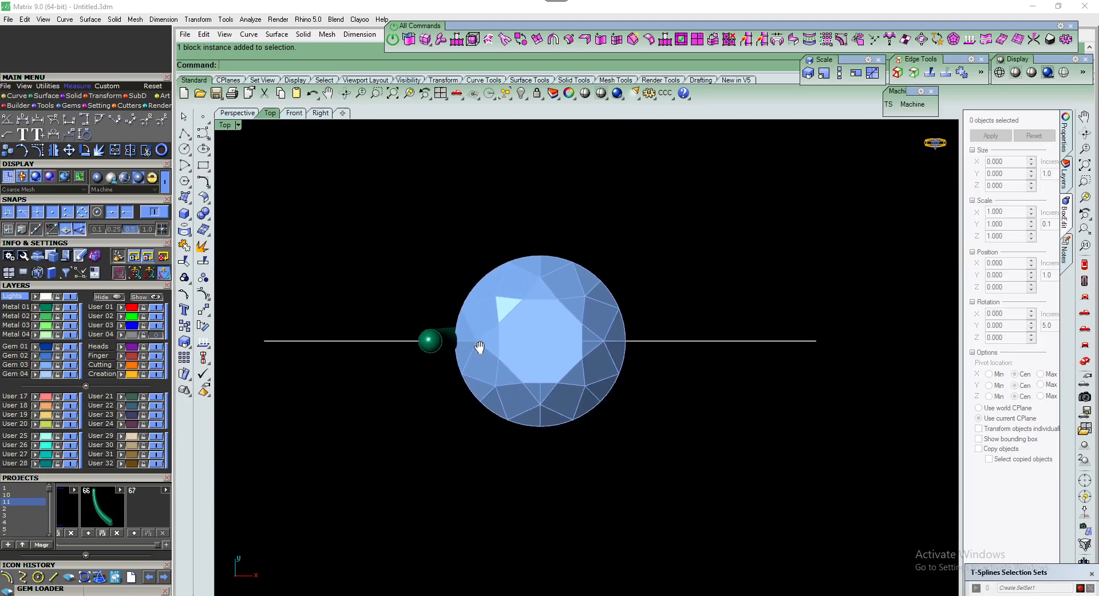
click(236, 127)
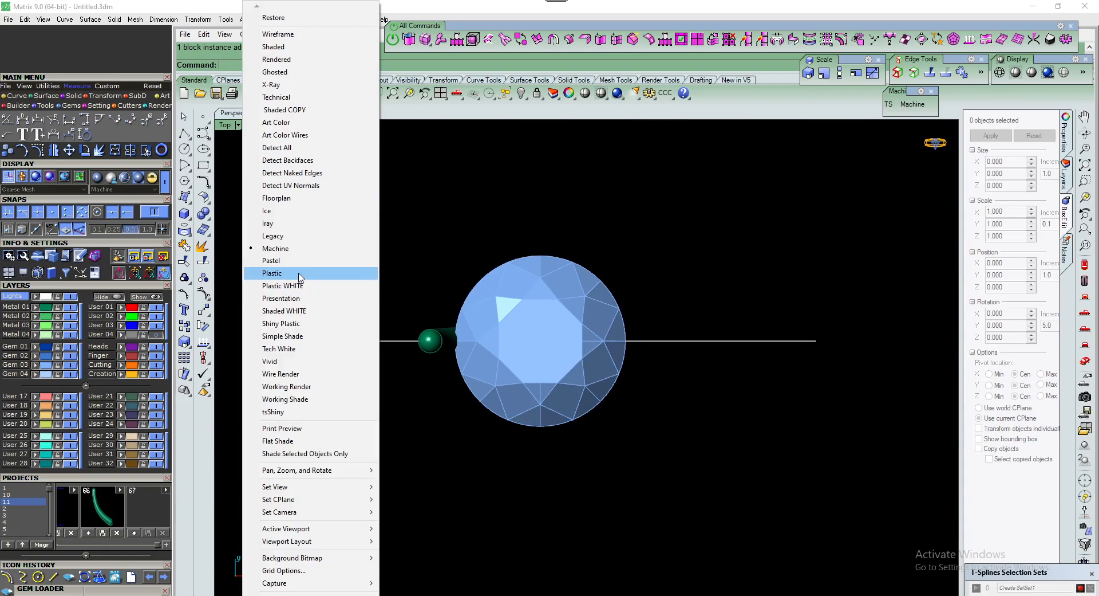
click(295, 310)
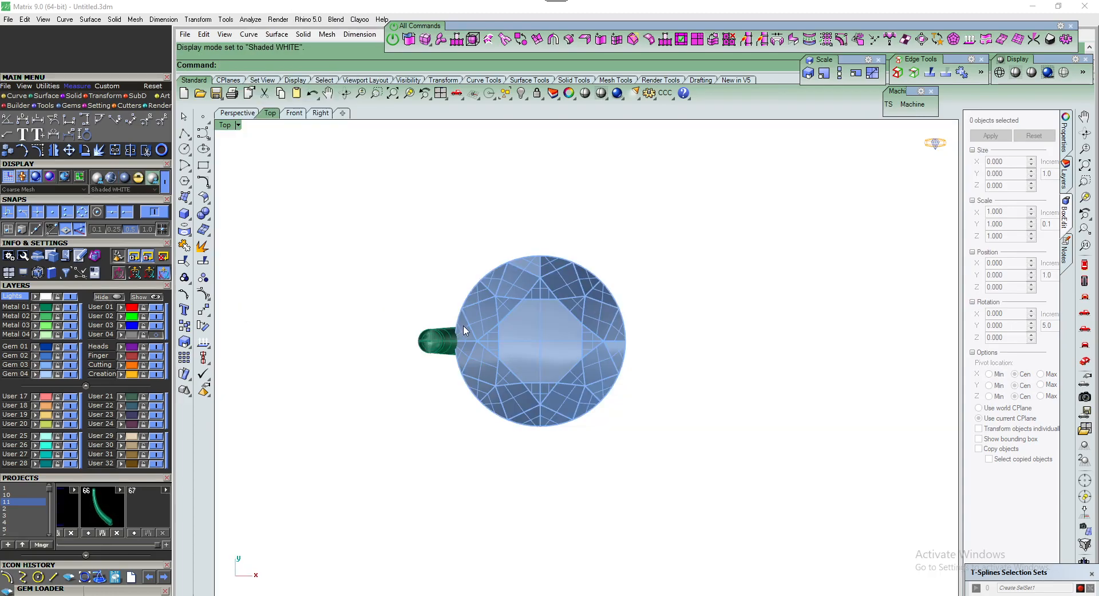
Rotate a copy of the prong a quarter turn clockwise around the origin and delete the original prong
click(451, 349)
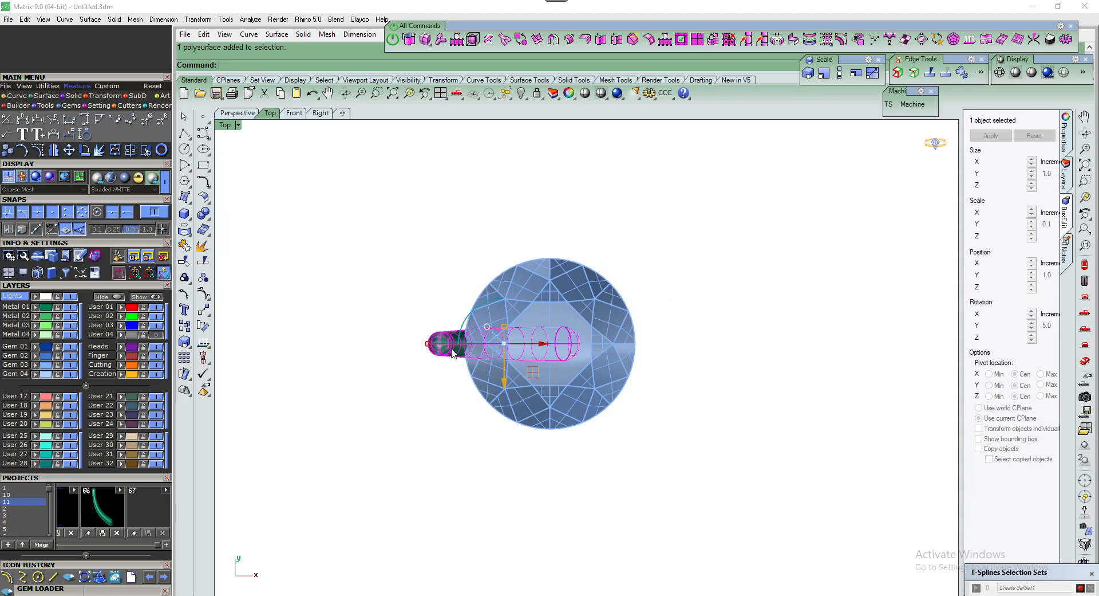
click(204, 327)
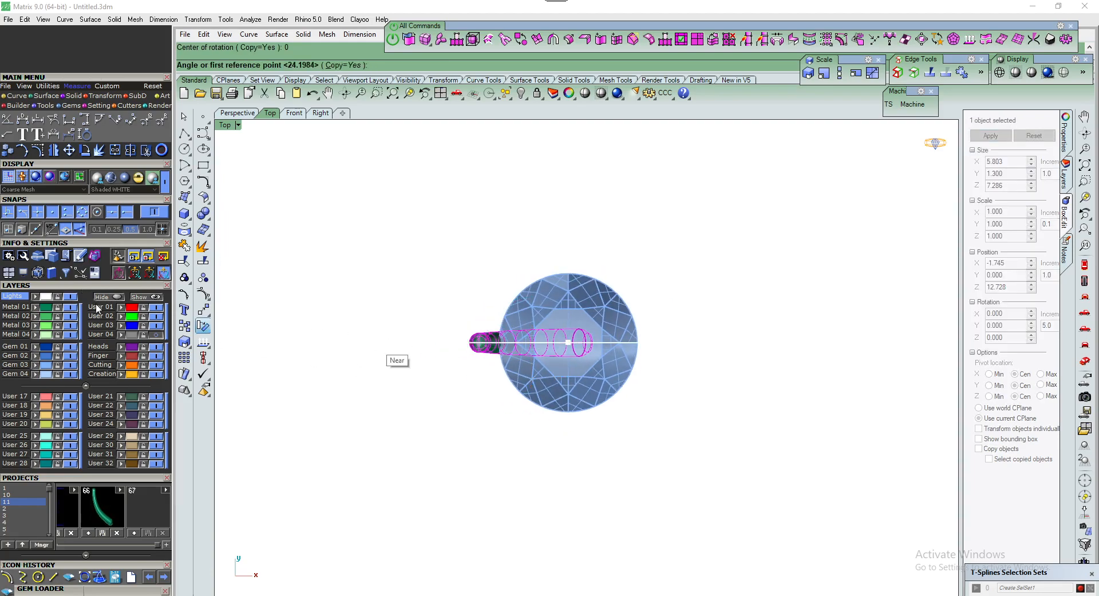
click(329, 344)
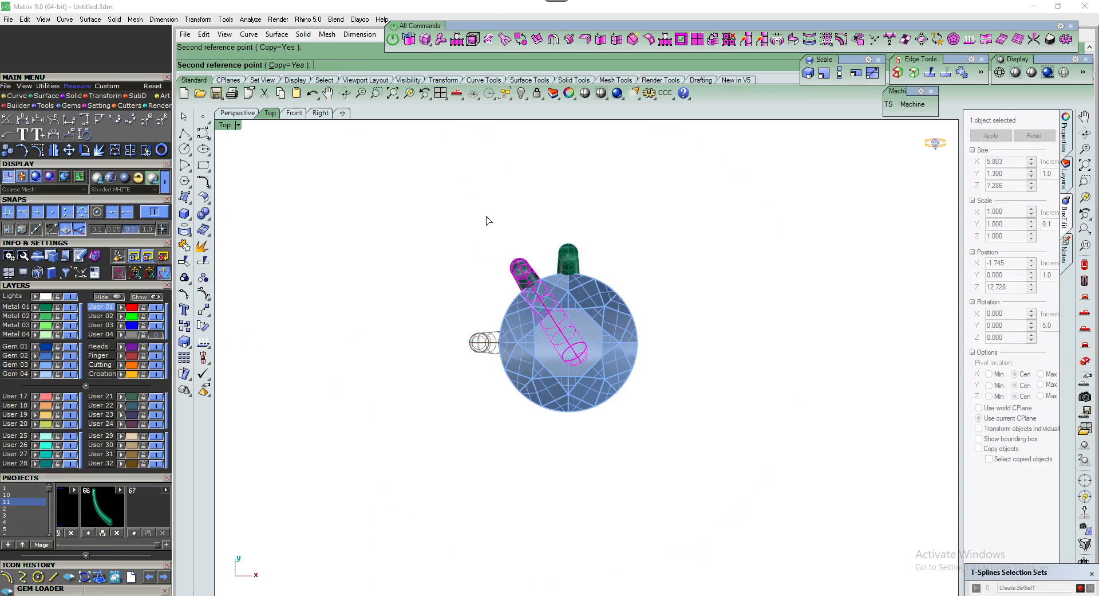
click(481, 342)
key(Delete)
Undo the prong's deletion and its copied rotation
click(567, 261)
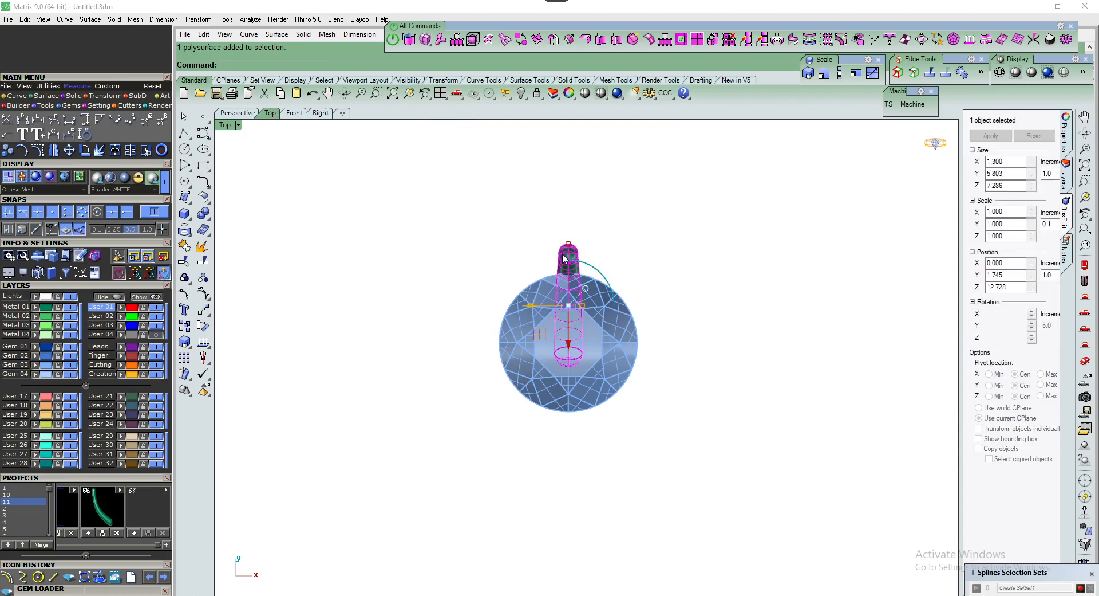
right_drag(520, 300, 481, 298)
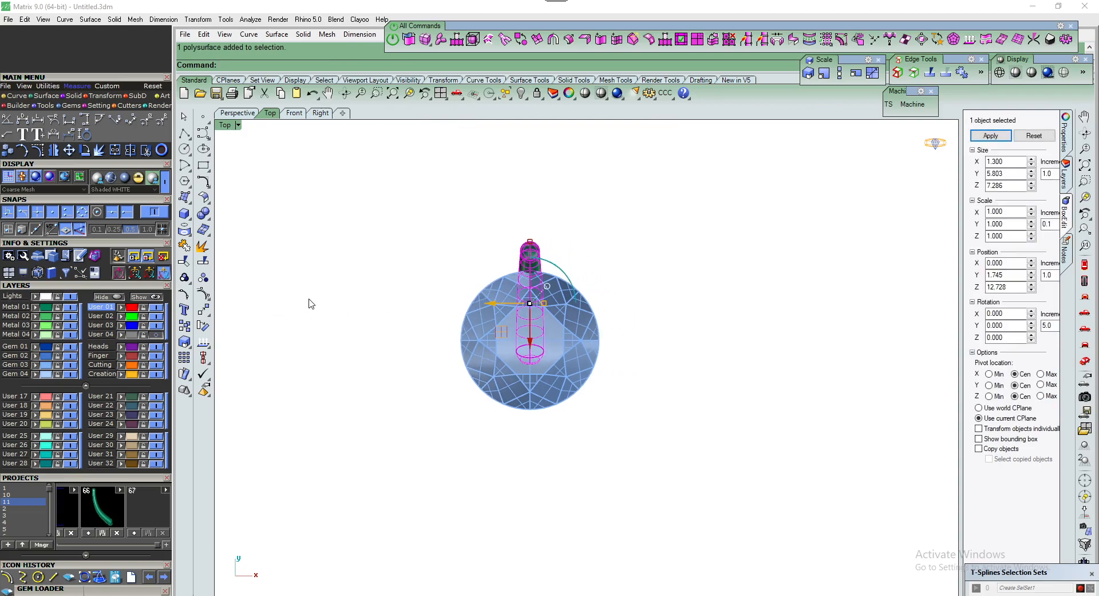
key(ctrl+z)
key(ctrl+z)
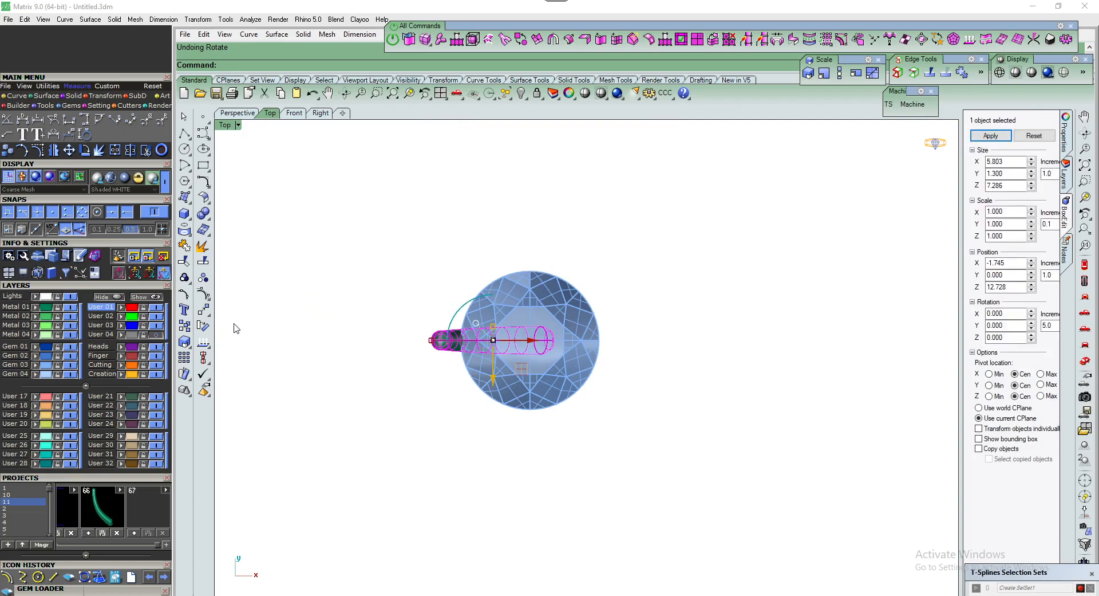
Rotate the prong a quarter turn clockwise around the origin with Copy set to No
key(Return)
text(0)
key(Return)
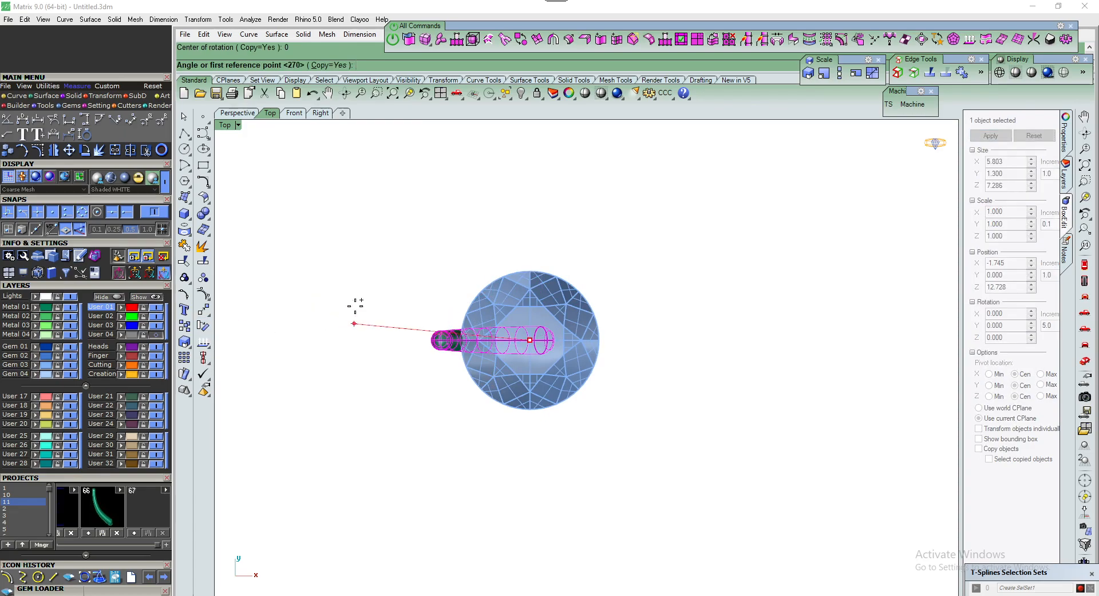
click(333, 65)
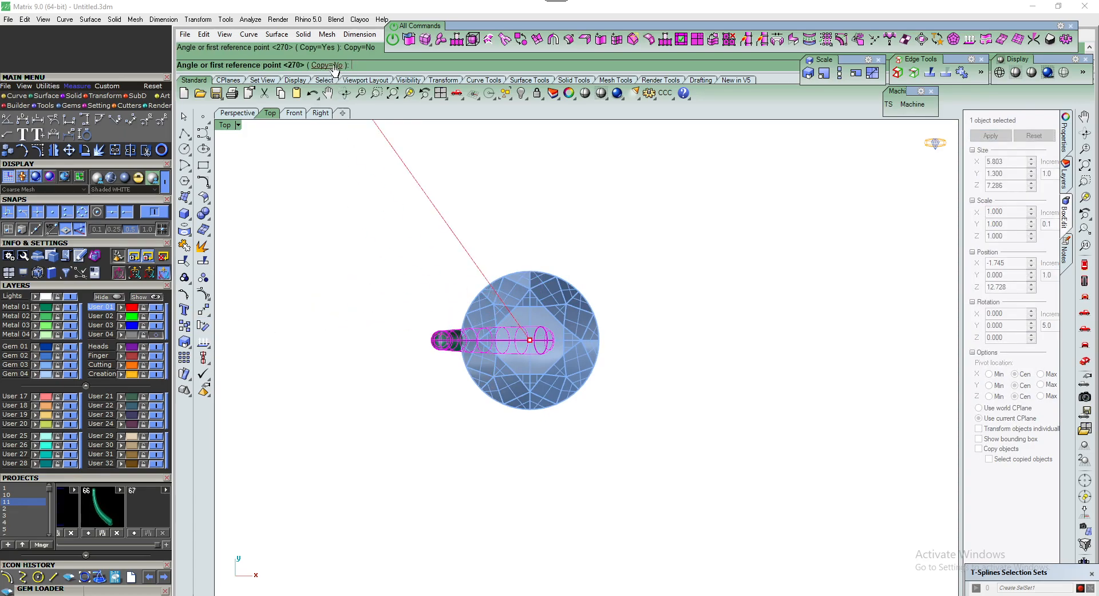
click(315, 258)
click(494, 150)
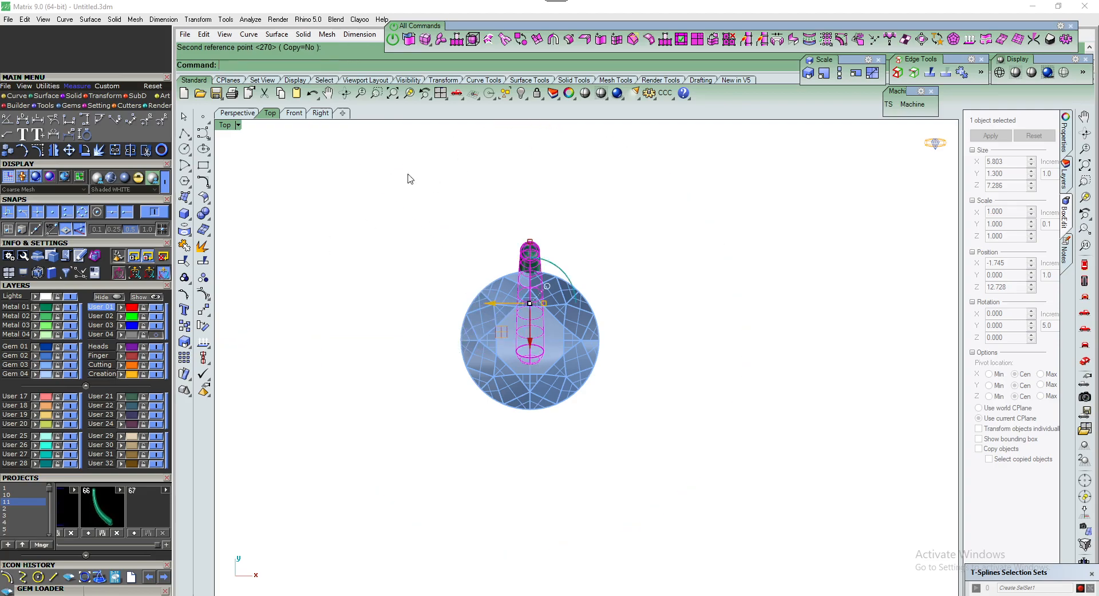
Polar-array the prong around the origin as 6 items over a 360-degree fill angle
click(205, 313)
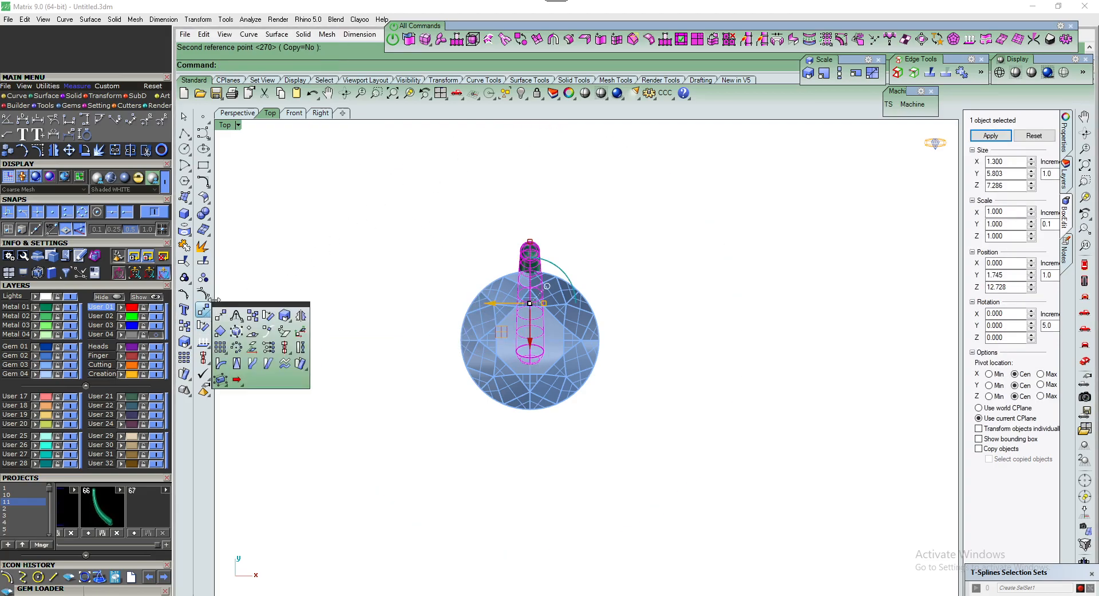
click(235, 349)
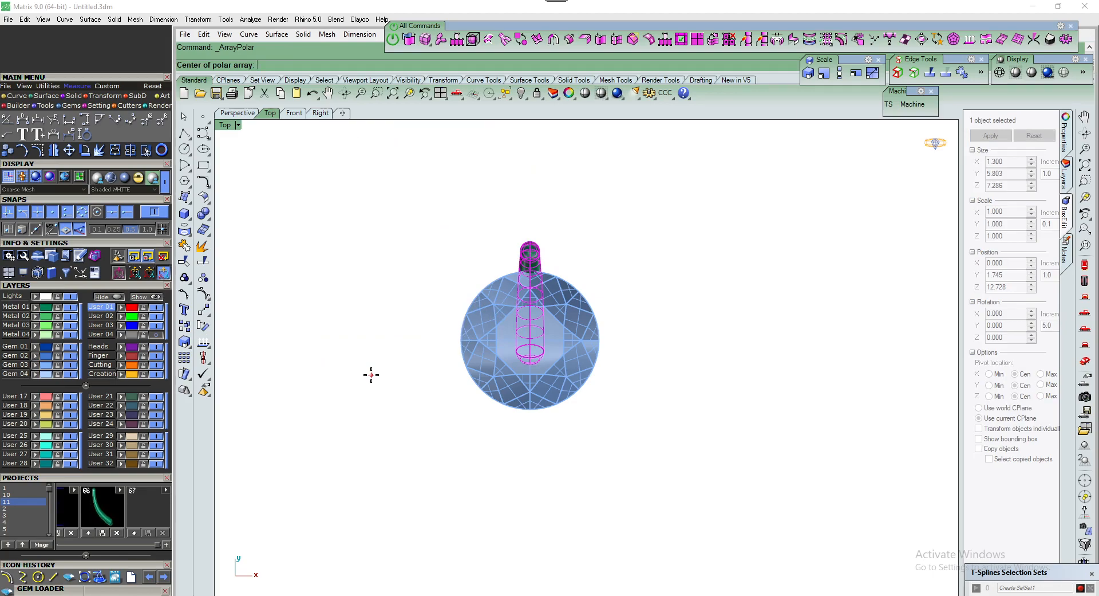
text(0)
key(Return)
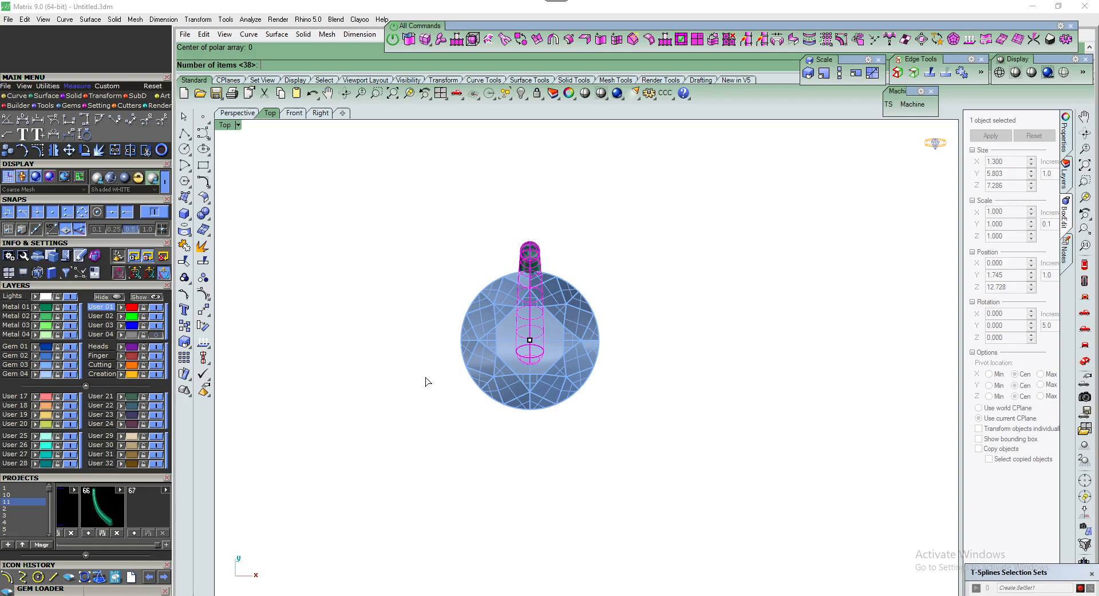
key(Return)
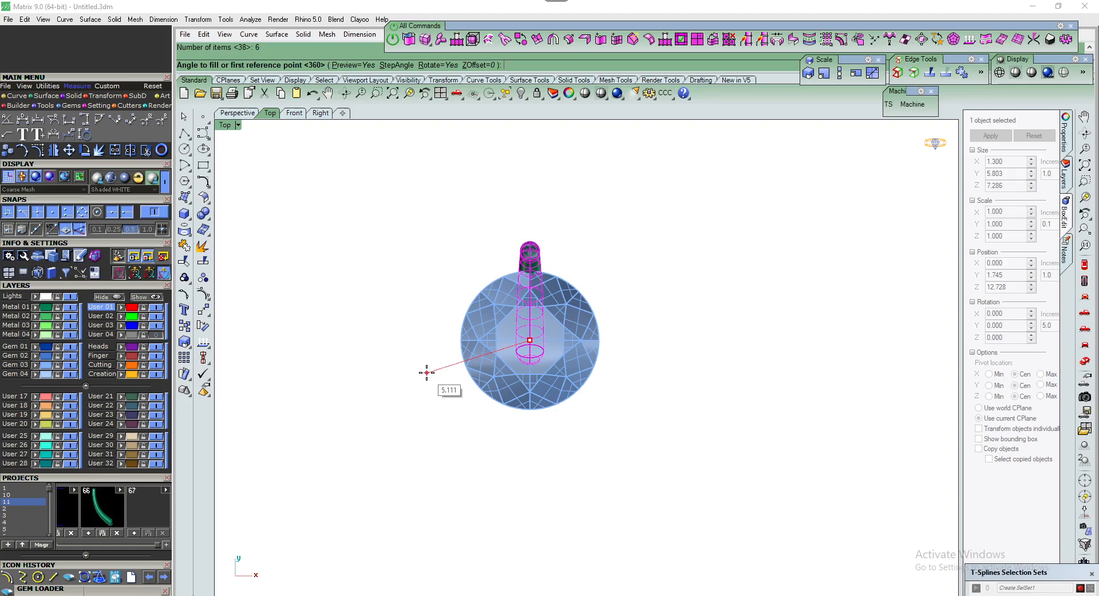
key(Return)
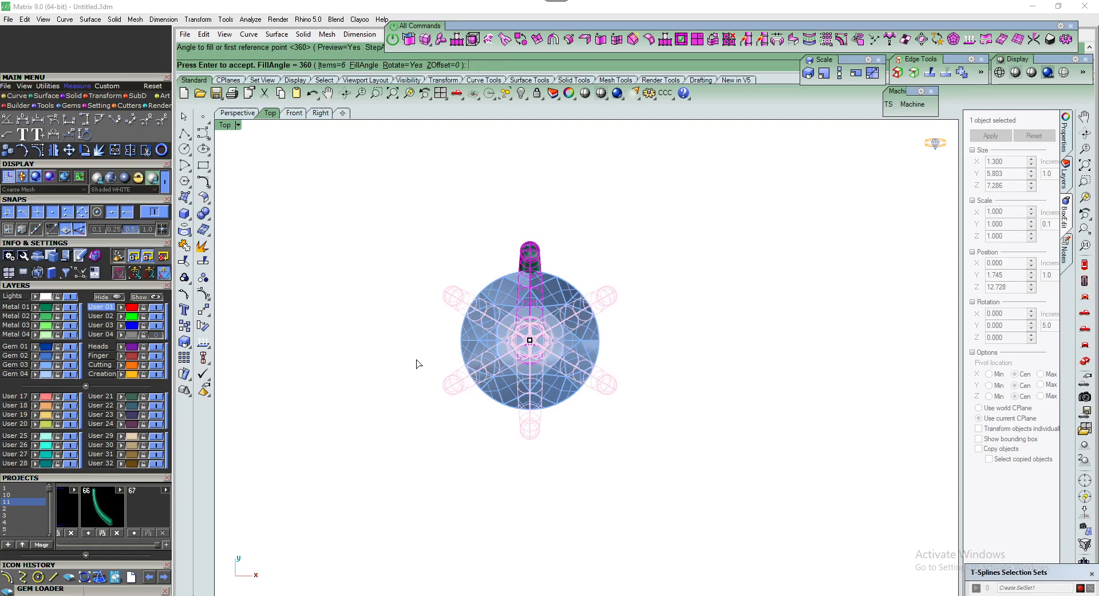
key(Return)
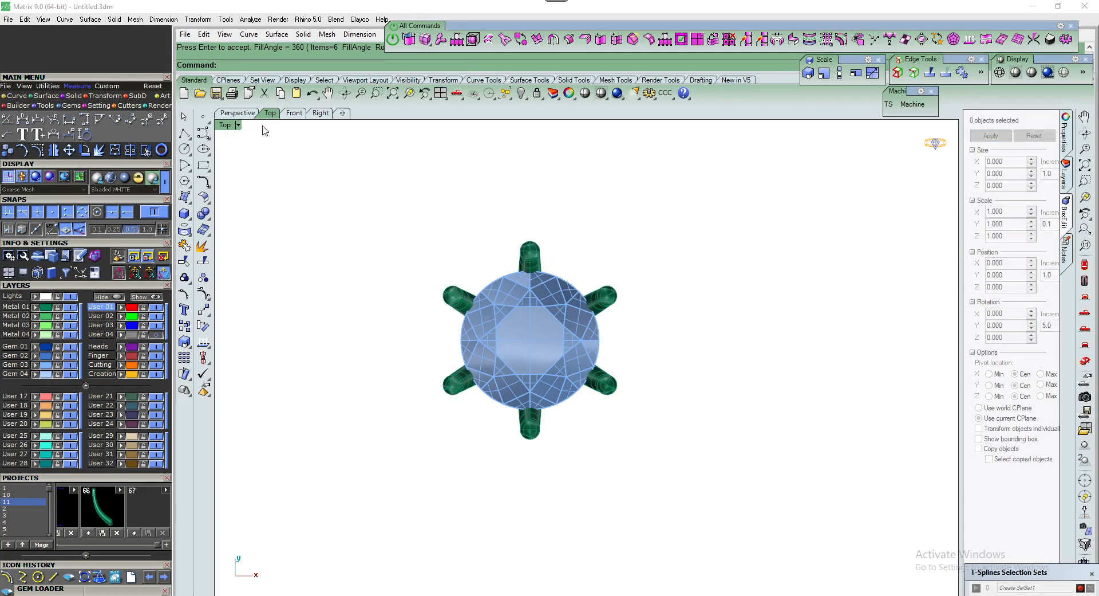
Examine the six arrayed prongs around the diamond in the perspective and front views
click(250, 114)
right_drag(498, 395, 716, 302)
right_drag(724, 293, 579, 310)
scroll(562, 313, down, 4)
click(292, 114)
scroll(540, 375, down, 3)
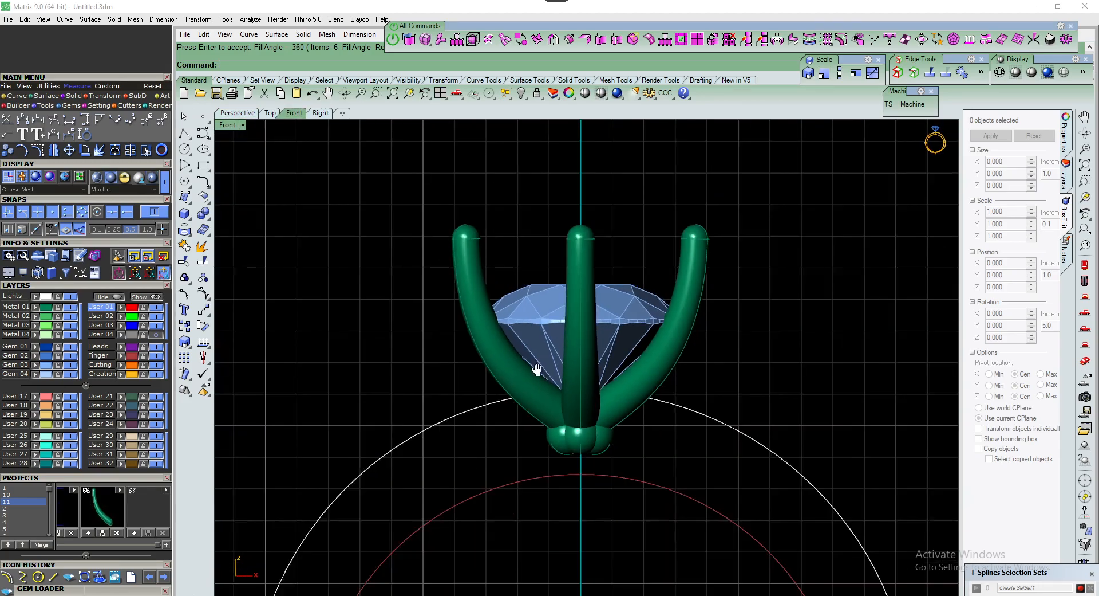
scroll(519, 352, up, 3)
scroll(455, 350, down, 2)
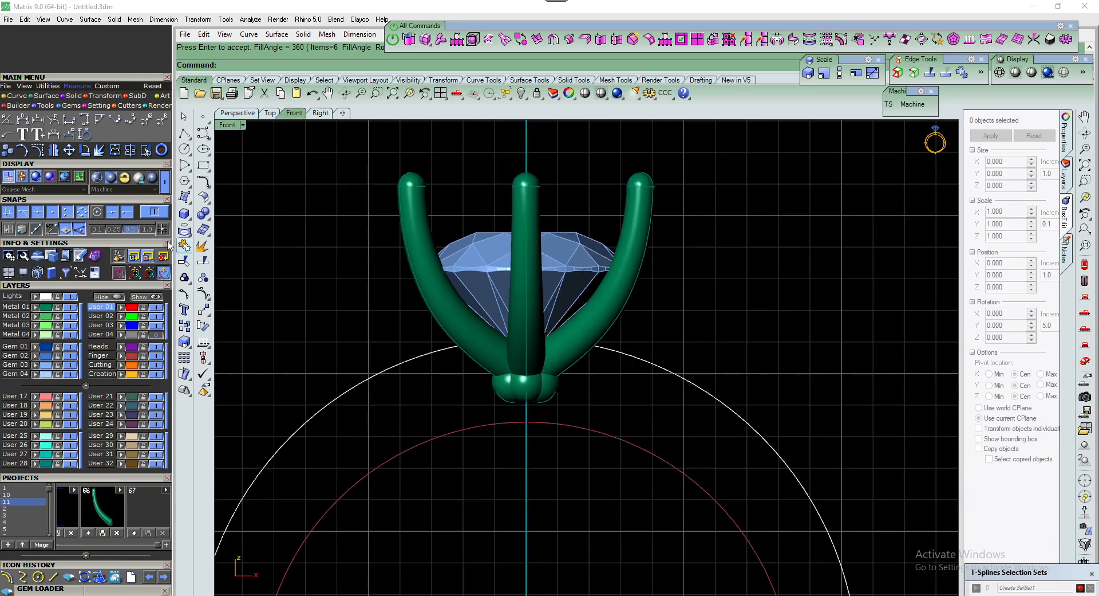
Select all the Metal 01 prongs, save them as project item 67, and deselect them
click(47, 306)
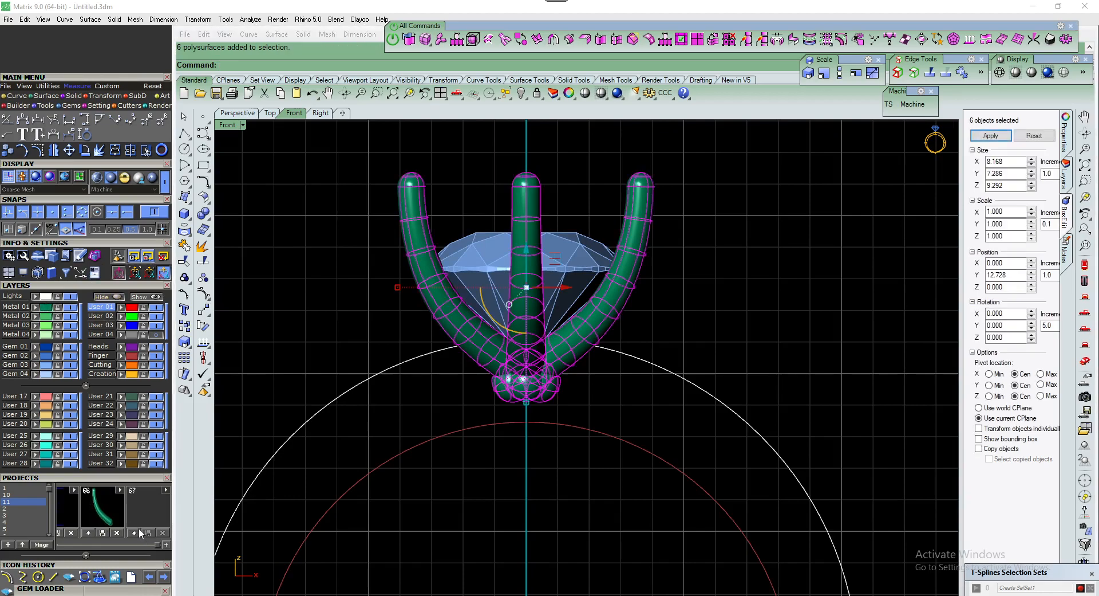
click(315, 306)
click(189, 139)
click(201, 141)
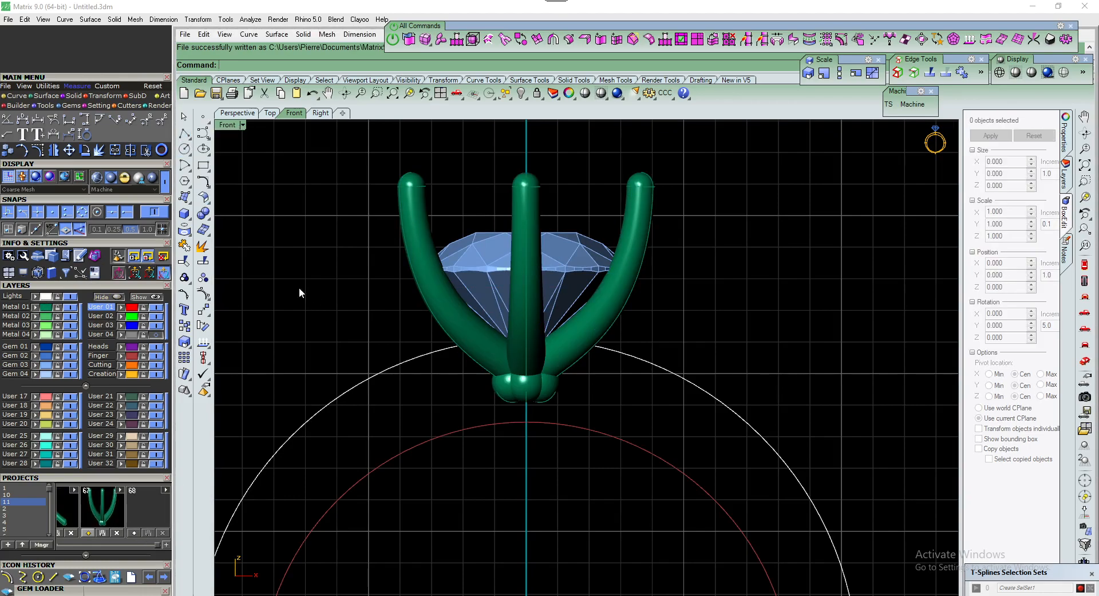
Turn off object snaps and move the horizontal line at the prongs' base up to about Y 10.020
click(153, 213)
click(408, 374)
click(668, 373)
scroll(579, 372, up, 4)
click(579, 376)
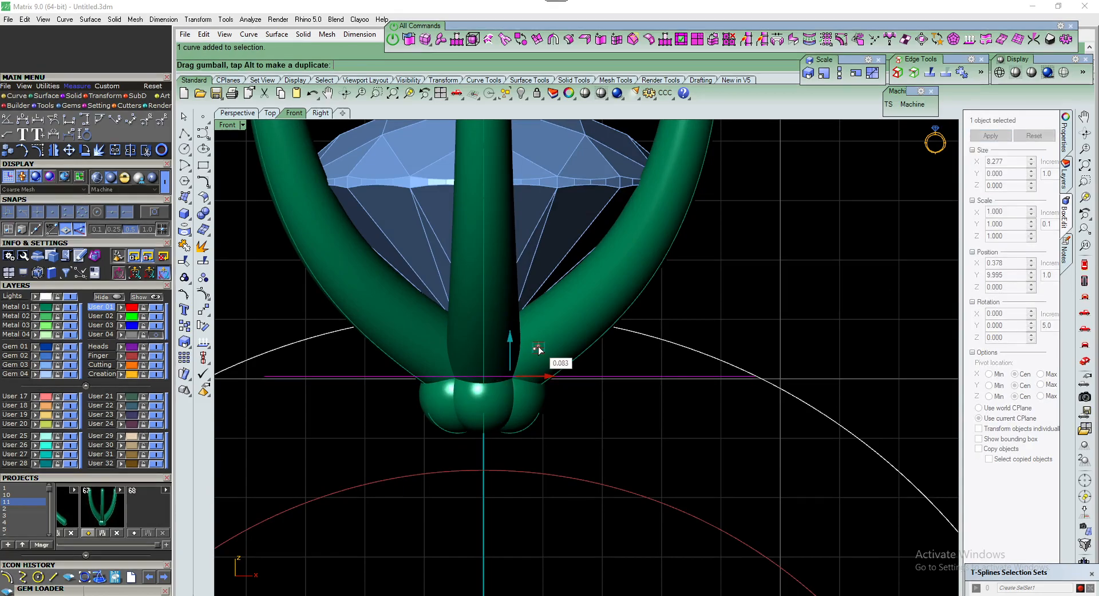
scroll(490, 372, up, 5)
drag(541, 351, 570, 351)
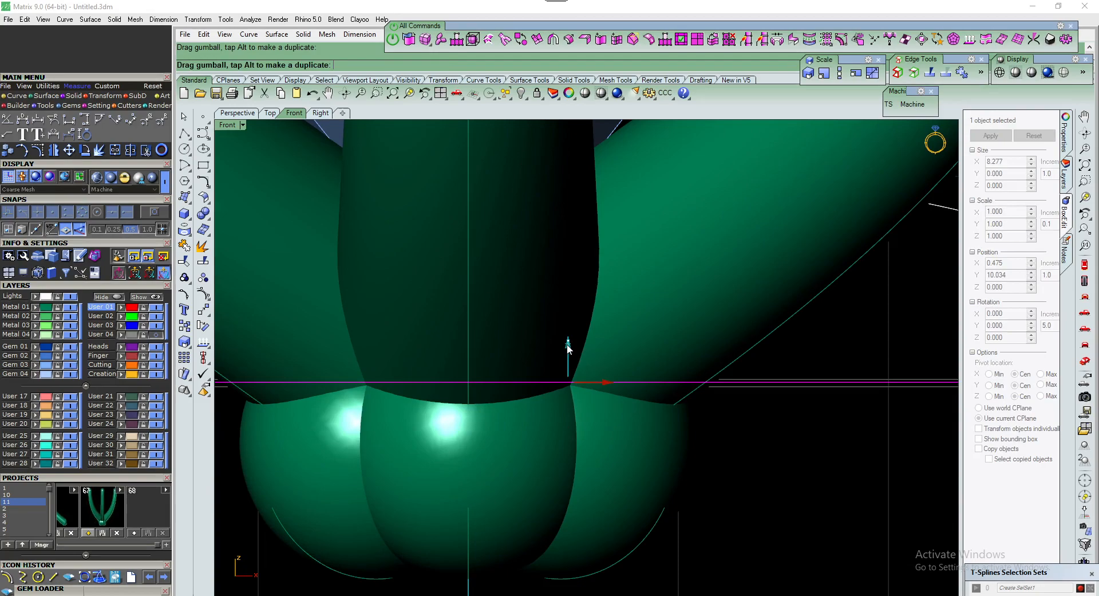
Measure the distance from the horizontal line up to the inner fork of the prongs with an aligned dimension
scroll(564, 381, down, 5)
click(665, 94)
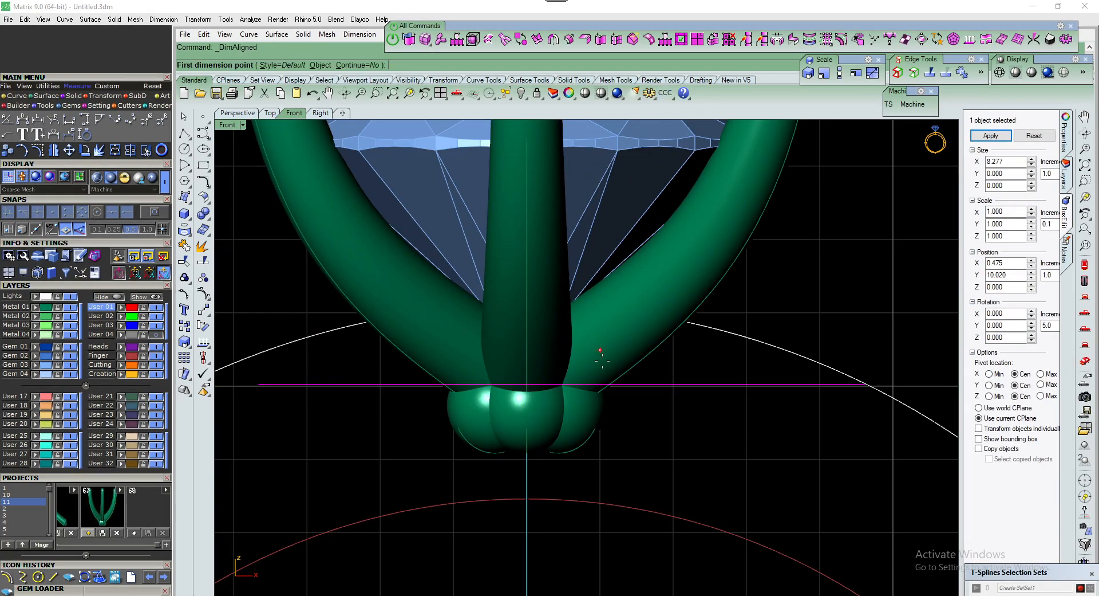
click(572, 383)
click(596, 319)
scroll(560, 389, down, 1)
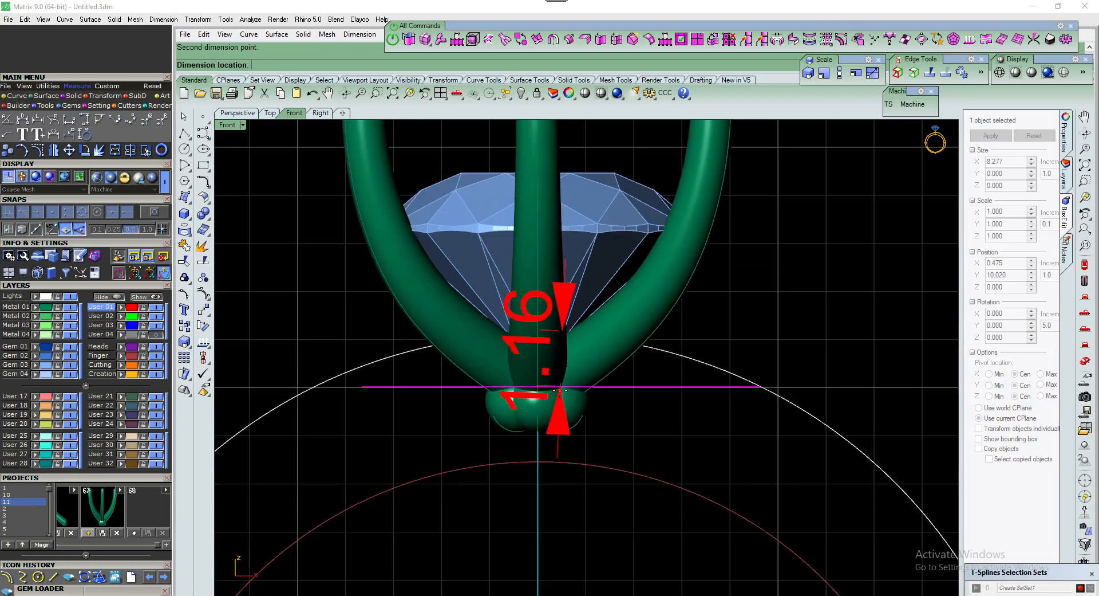
key(Escape)
scroll(553, 395, down, 3)
scroll(552, 386, up, 2)
scroll(552, 383, down, 1)
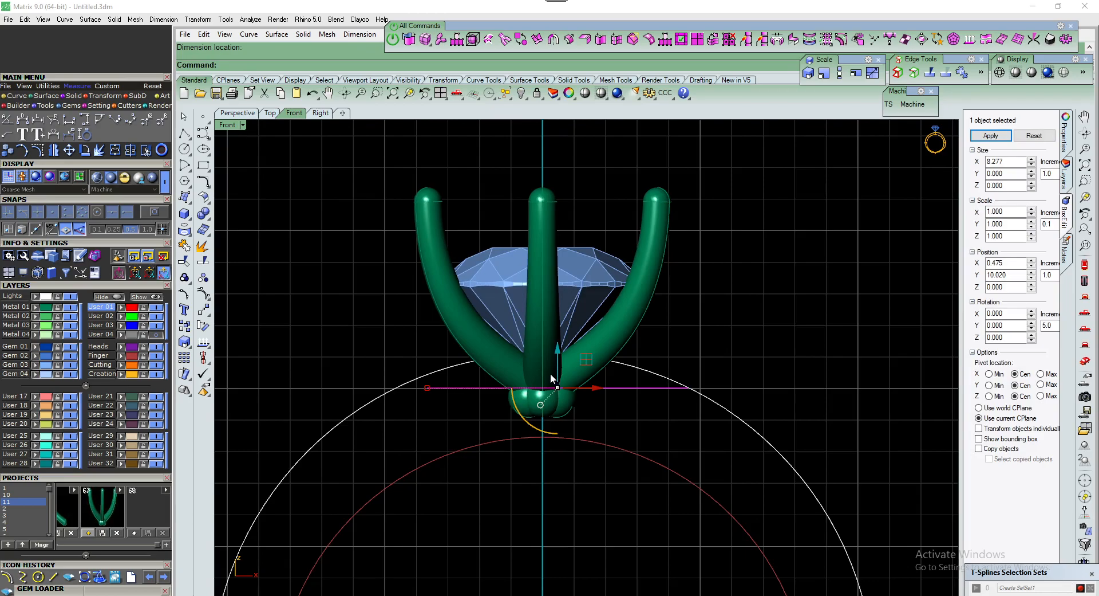
key(Escape)
Nudge the diamond up 0.2 mm in the front view
click(447, 323)
click(492, 311)
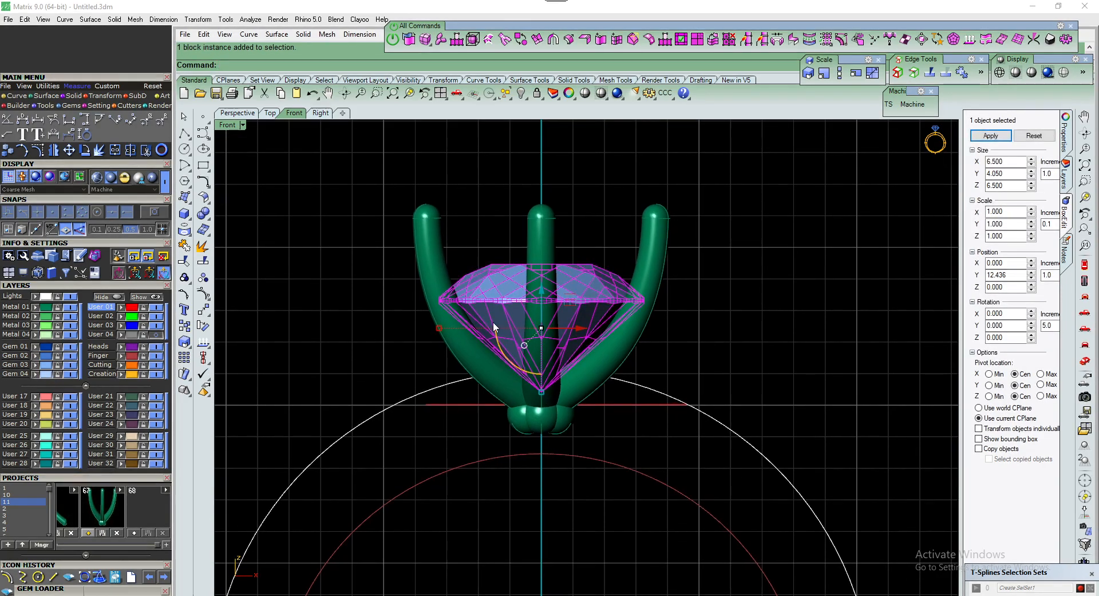
key(alt+Up)
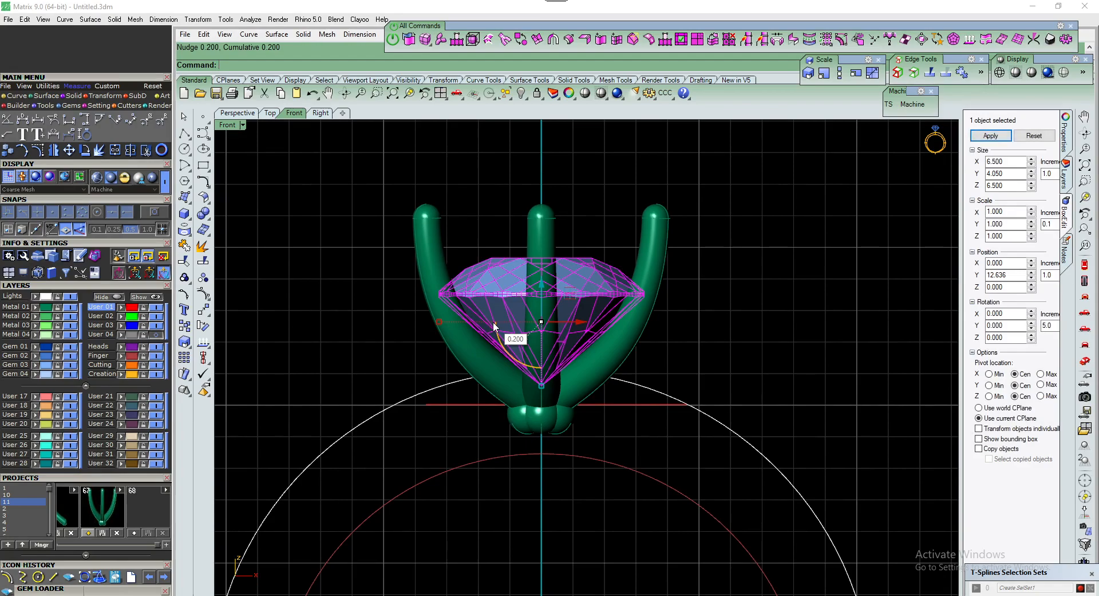
key(Escape)
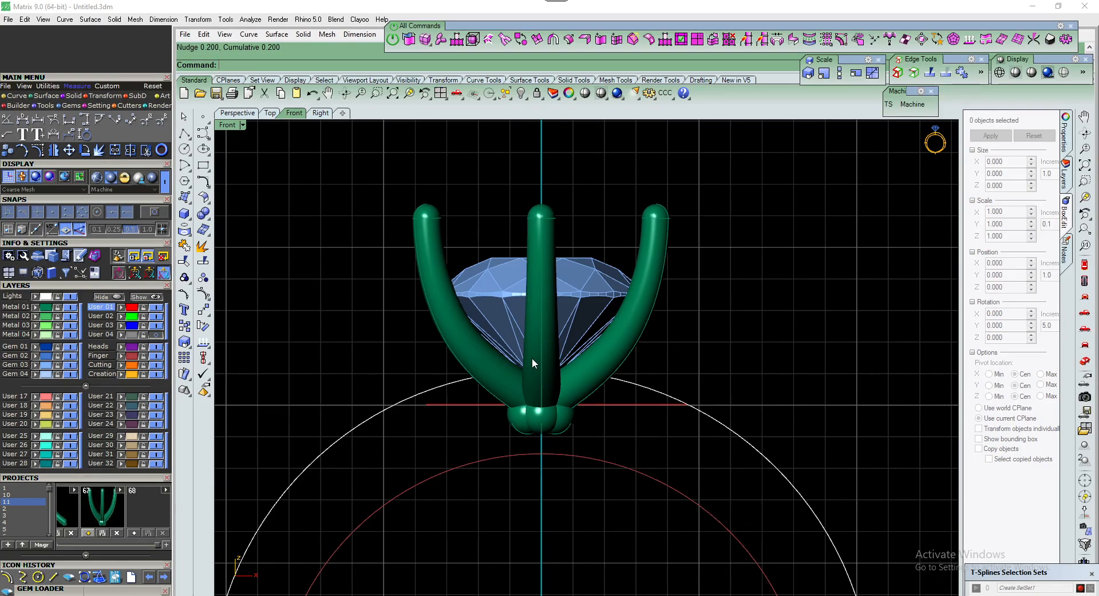
Stretch the six prongs vertically to a height of about 7.489 mm and move them up to about Y 12.796
click(36, 307)
scroll(519, 392, up, 2)
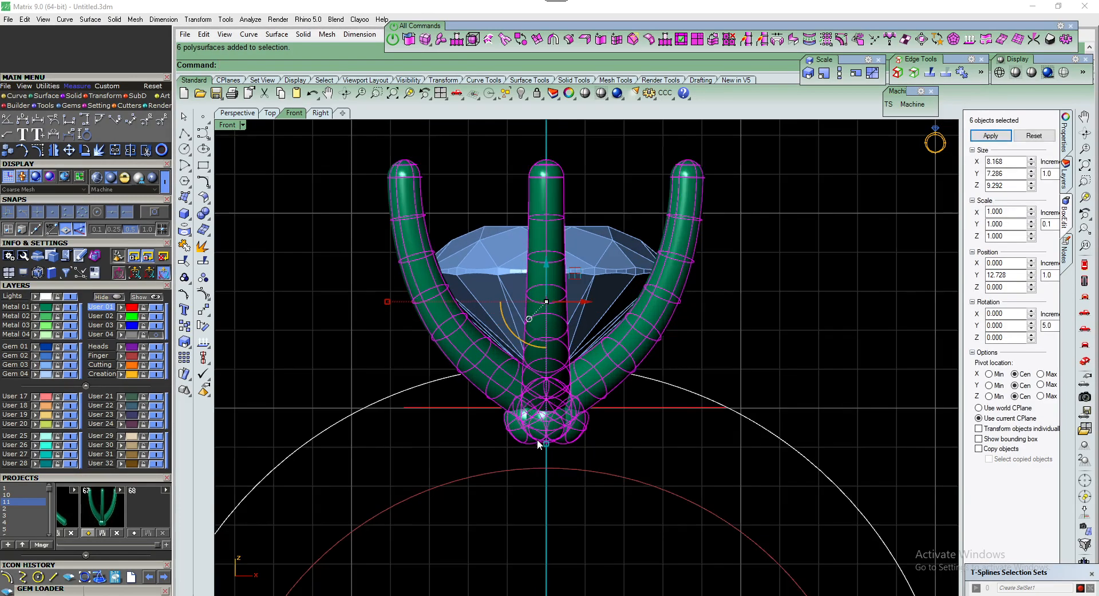
scroll(543, 442, up, 3)
drag(549, 445, 549, 450)
right_drag(609, 374, 608, 417)
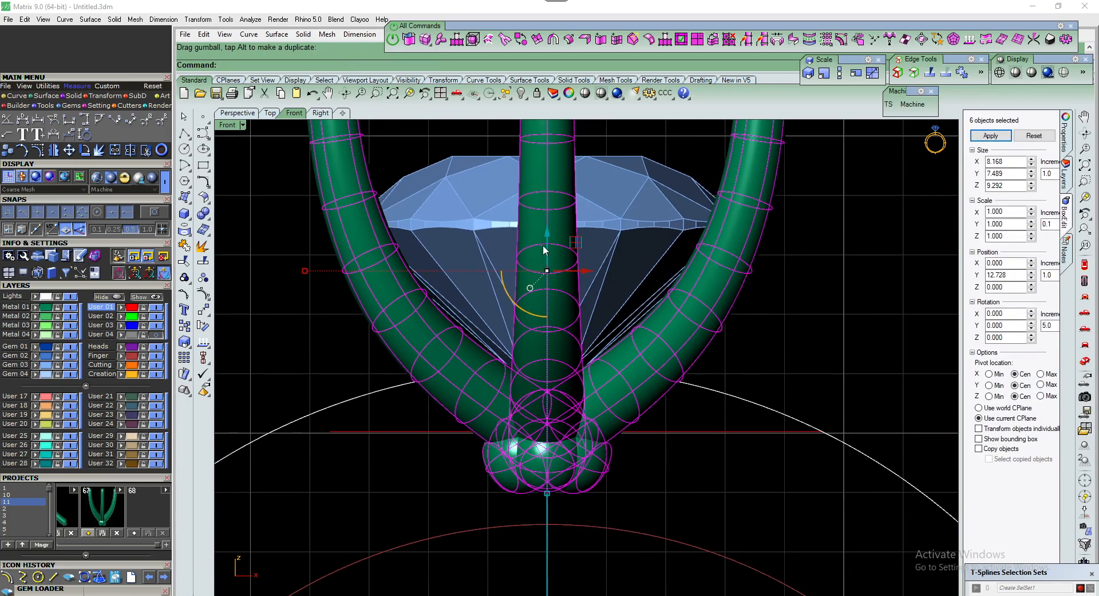
drag(547, 231, 548, 226)
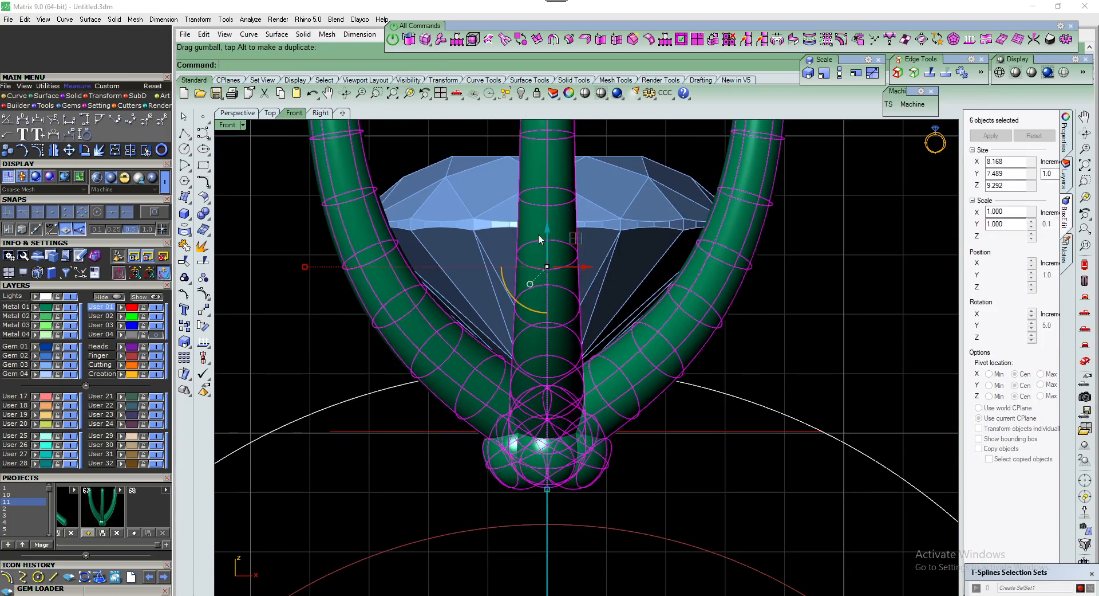
Set the front view's display mode to Plastic WHITE and deselect the prongs
click(243, 124)
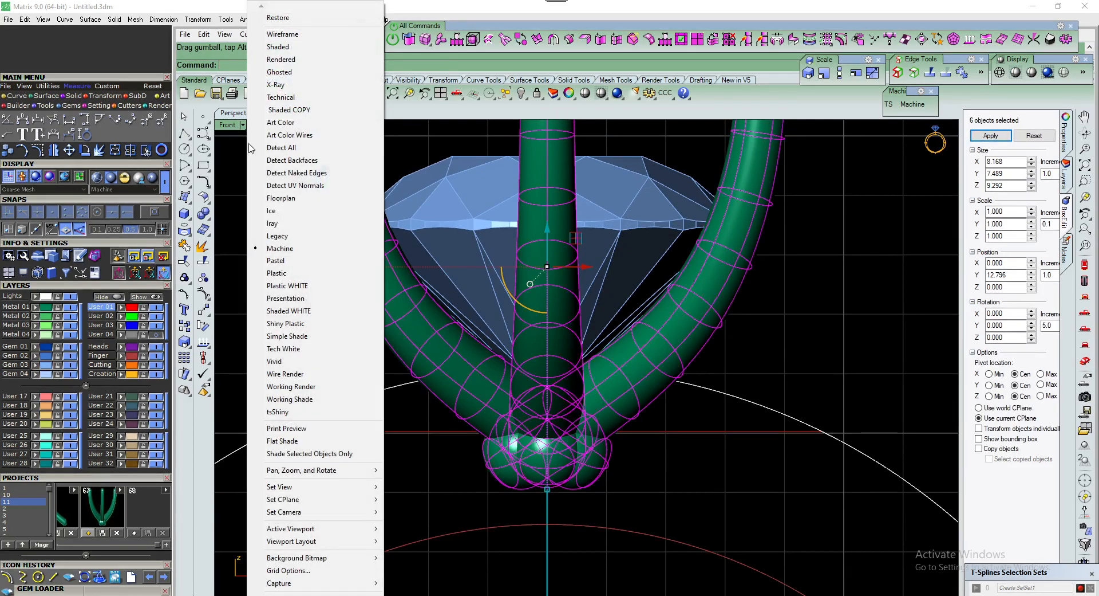
click(298, 284)
click(666, 399)
scroll(624, 384, down, 2)
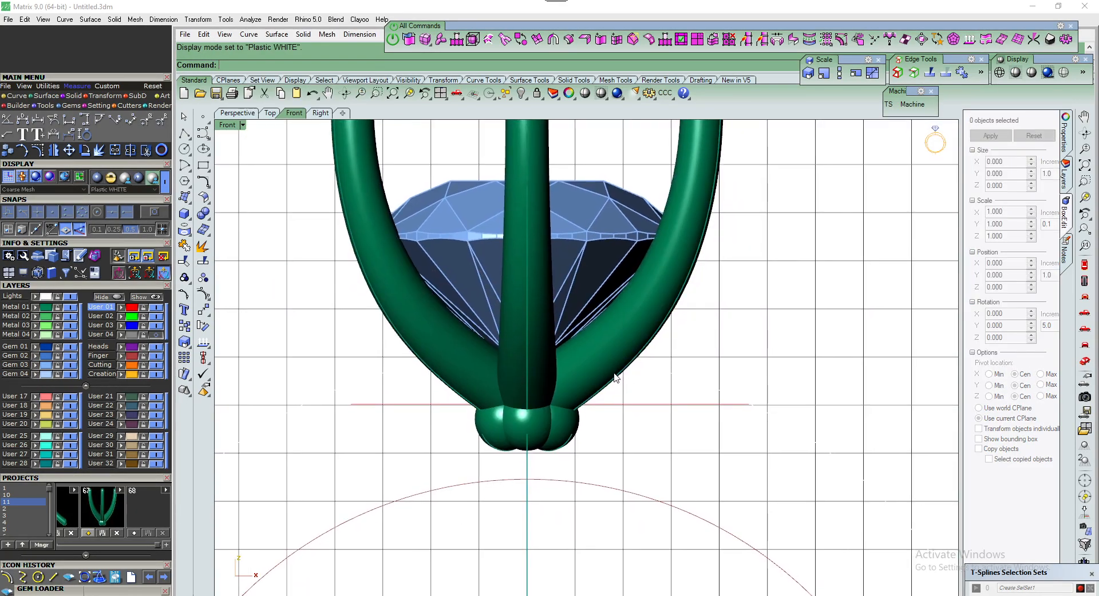
scroll(573, 353, down, 4)
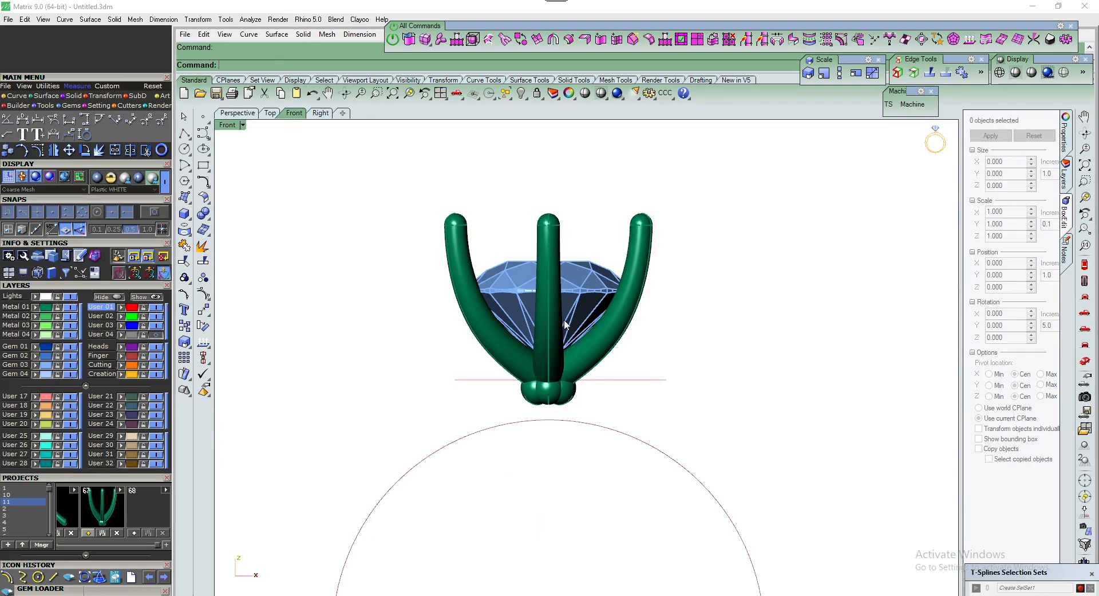
Move the horizontal line at the prongs' base down to about Y 10.004
scroll(590, 381, up, 5)
click(594, 385)
scroll(570, 375, up, 6)
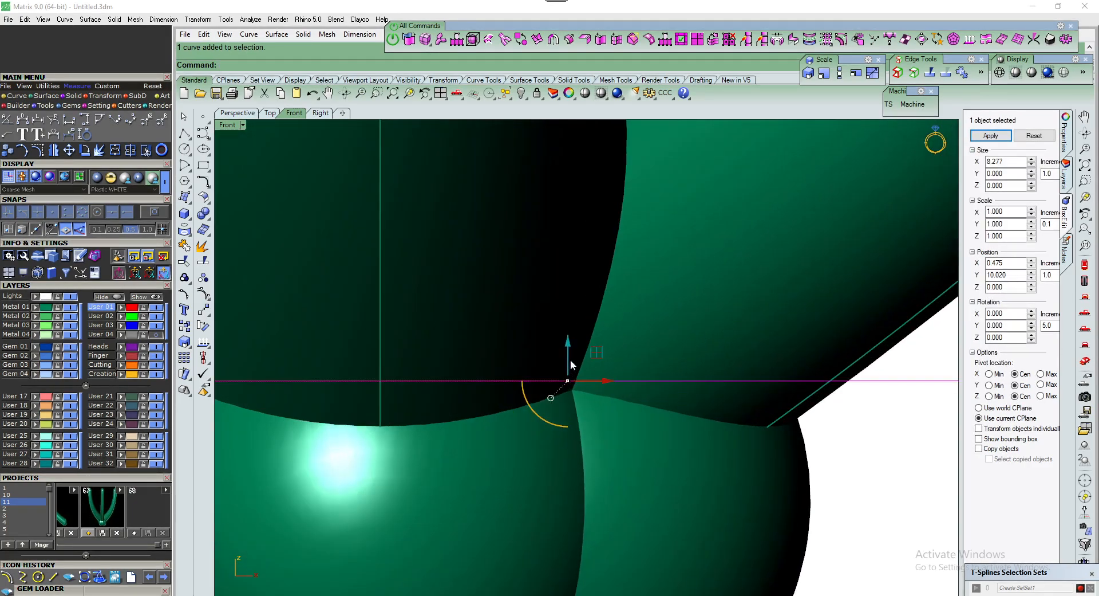
drag(569, 344, 575, 356)
scroll(573, 366, down, 5)
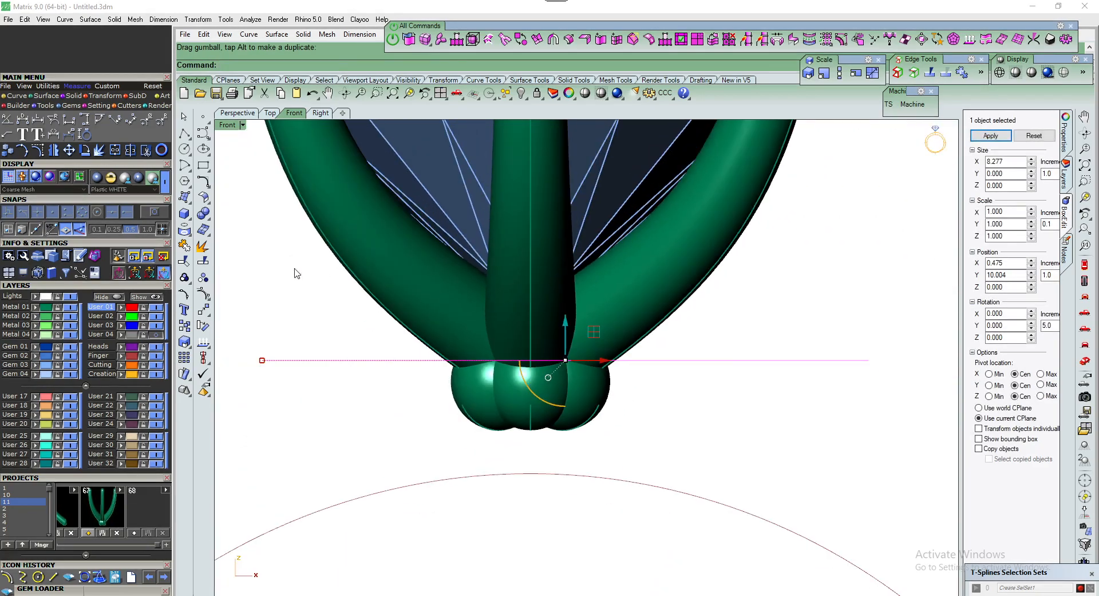
Trim off the rounded prong ends below the horizontal line
click(184, 261)
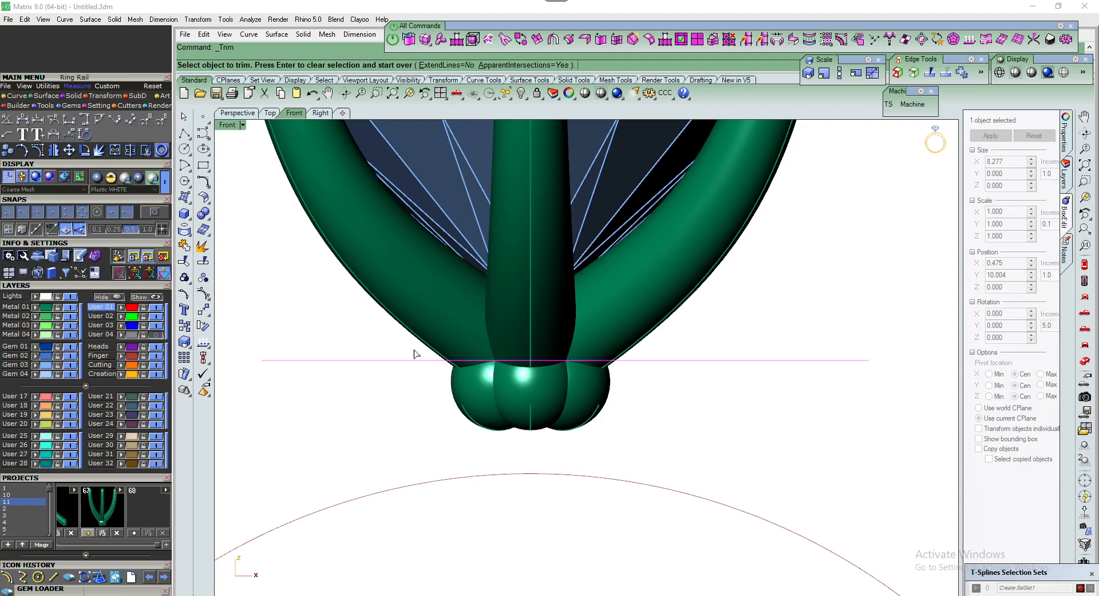
drag(373, 422, 375, 421)
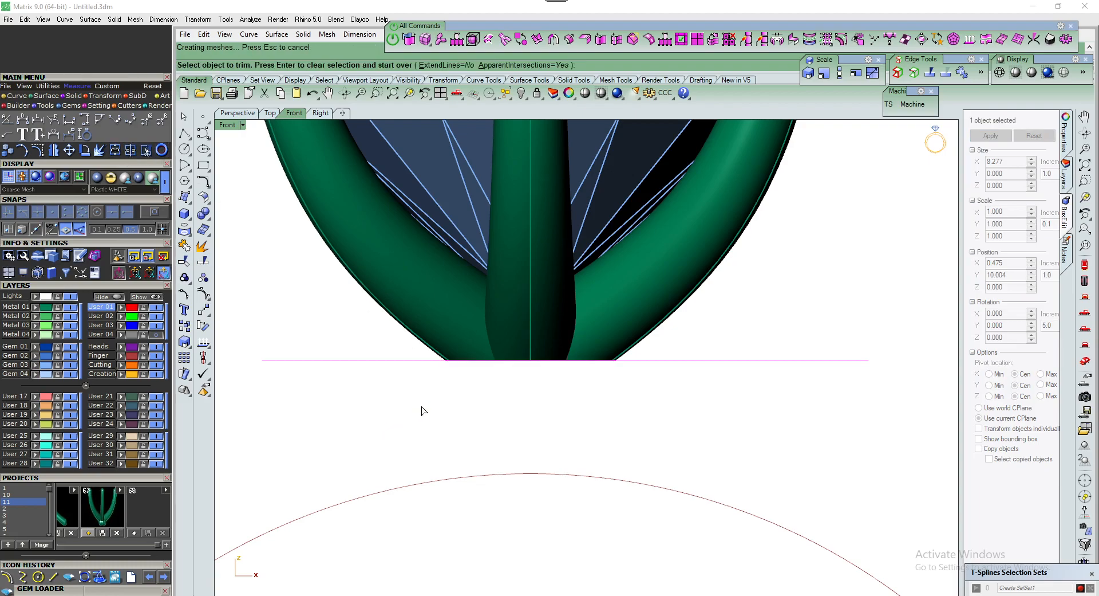
right_click(421, 406)
scroll(507, 457, down, 4)
scroll(520, 427, up, 3)
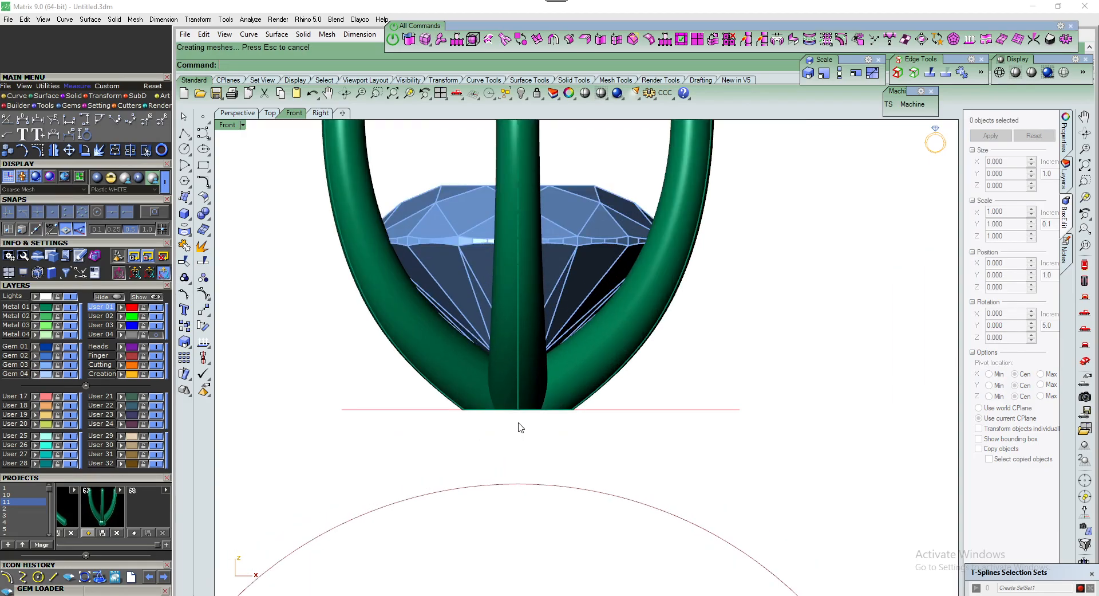
Select the six trimmed Metal 01 prongs and cap their open flat bases
click(57, 311)
right_drag(319, 248, 328, 277)
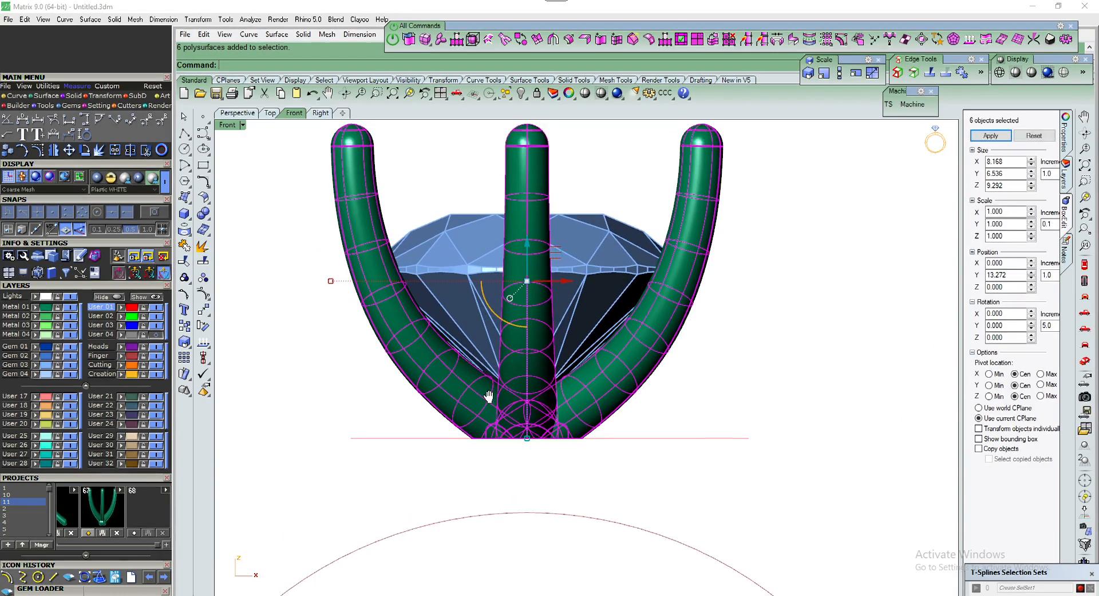
click(202, 216)
click(224, 240)
Inspect the prongs' flat capped bases from below in the perspective view
click(237, 113)
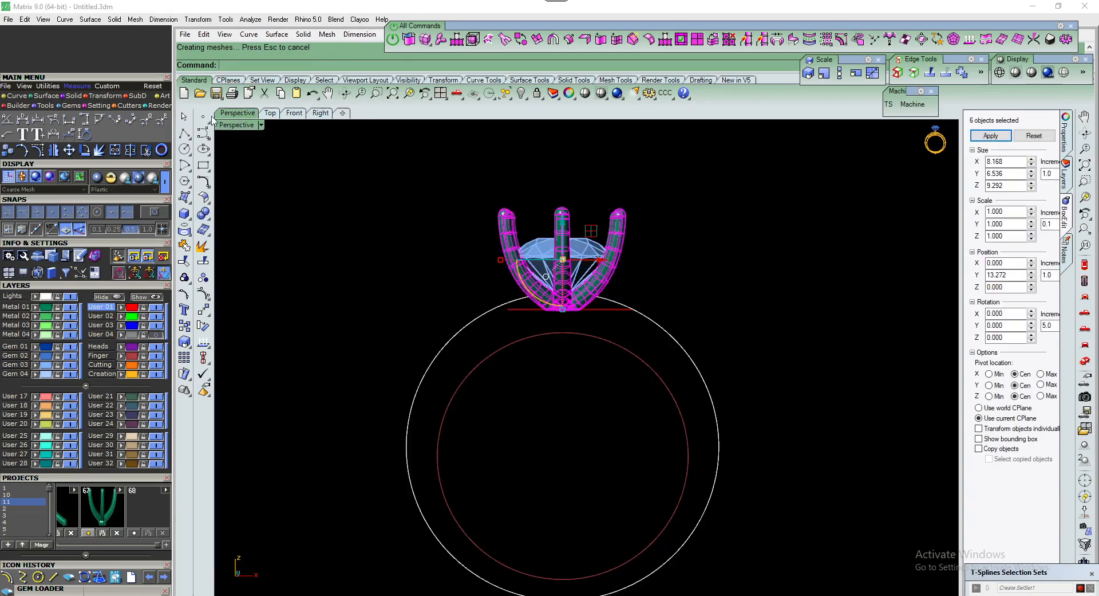
click(74, 97)
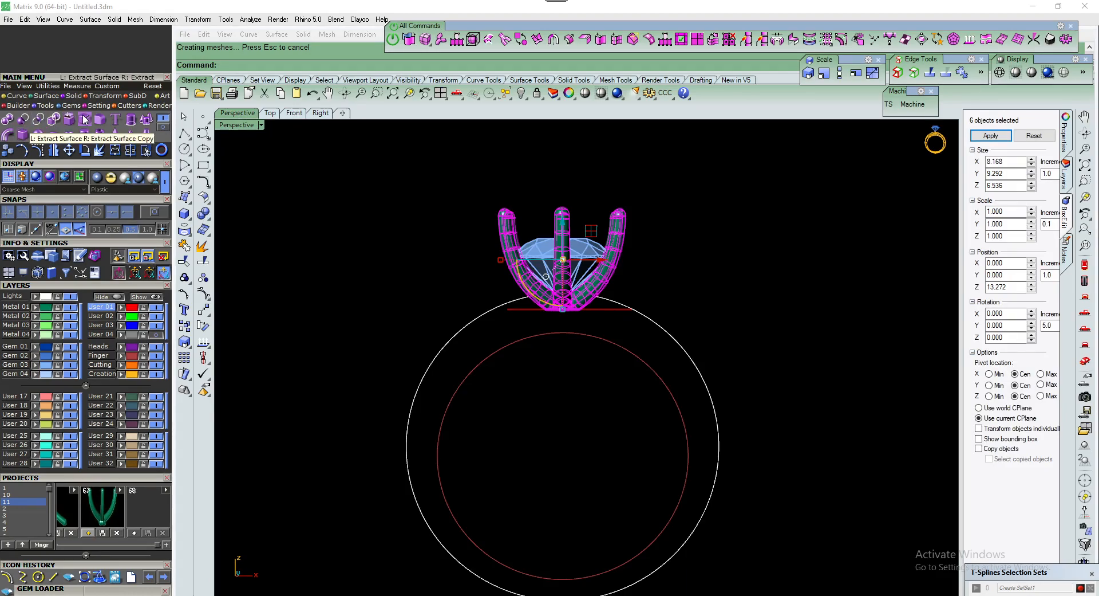
scroll(589, 336, up, 4)
right_drag(590, 337, 522, 266)
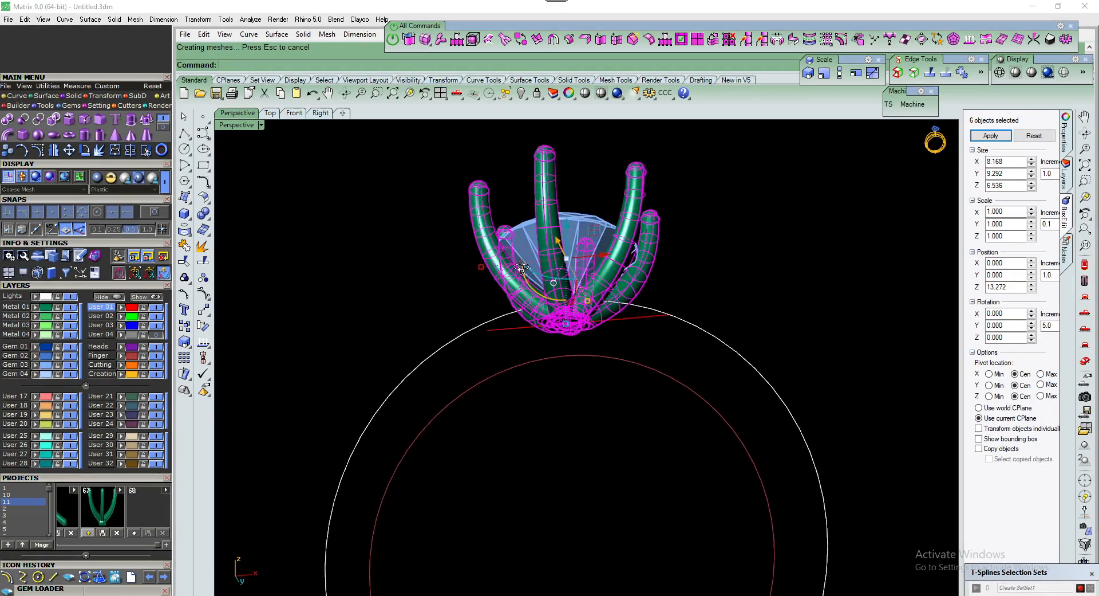
click(519, 295)
scroll(532, 310, up, 3)
right_drag(538, 329, 564, 352)
scroll(582, 337, down, 5)
scroll(557, 385, up, 5)
scroll(545, 388, up, 1)
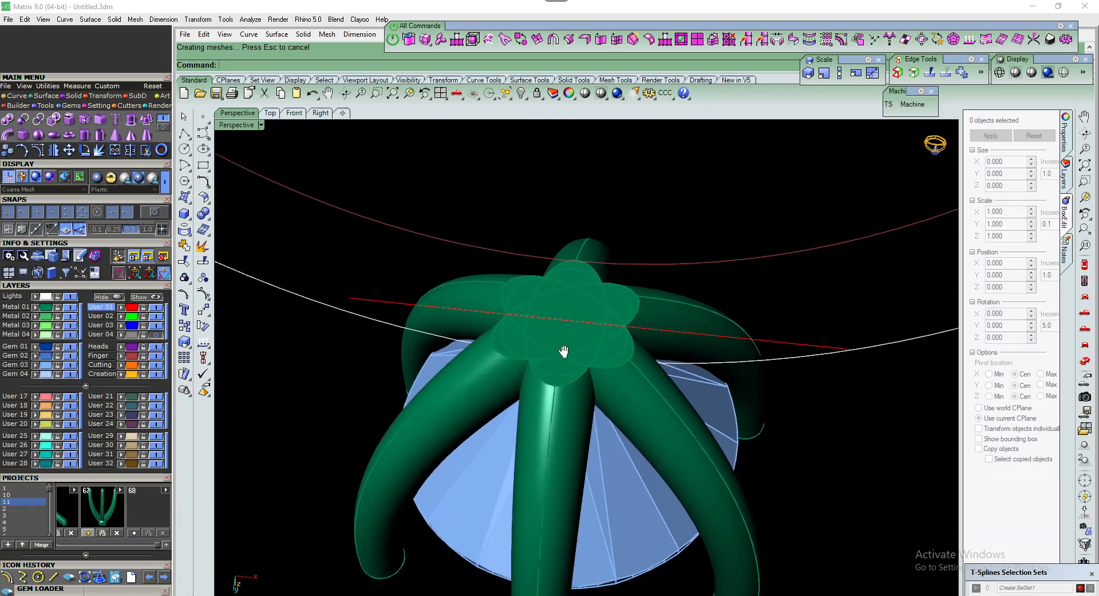
scroll(564, 355, up, 2)
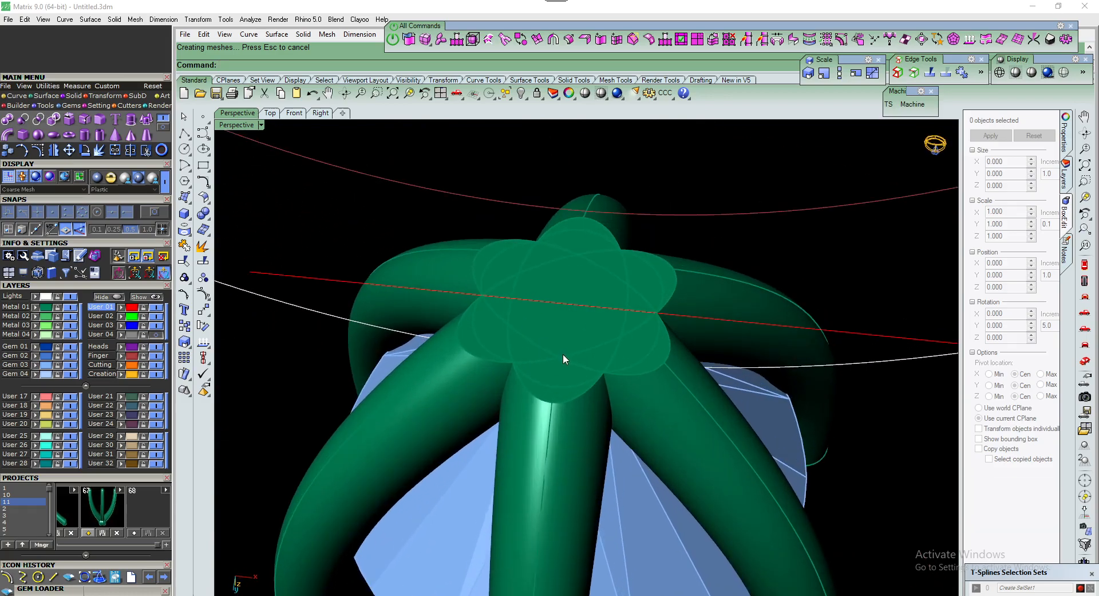
Duplicate the edges of the front prong's flat base cap and join the resulting curves
click(184, 229)
click(234, 236)
click(533, 396)
click(564, 397)
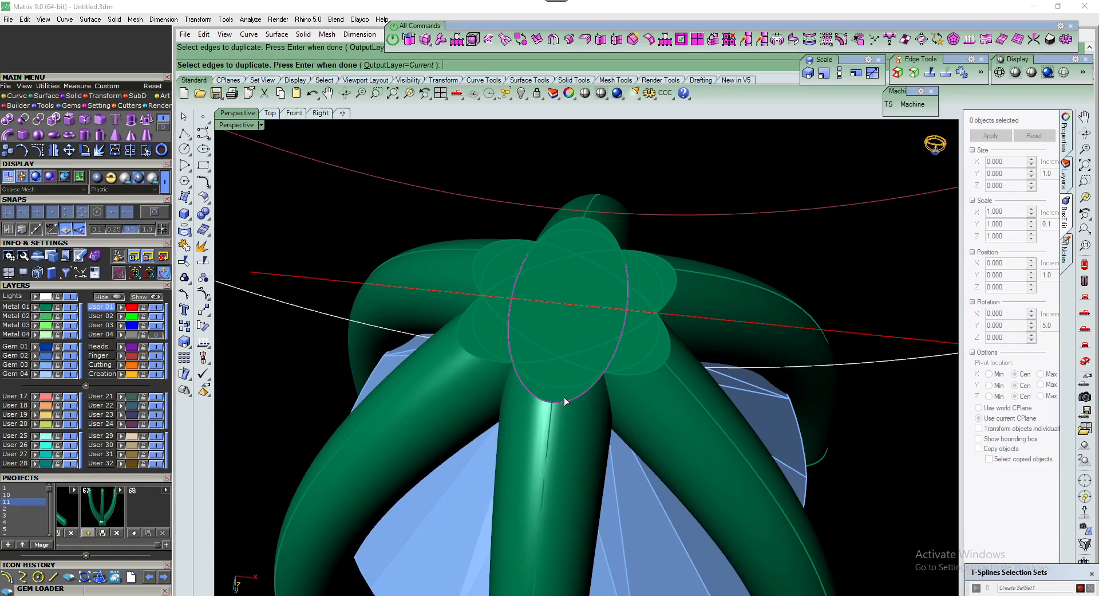
scroll(561, 390, down, 2)
key(Return)
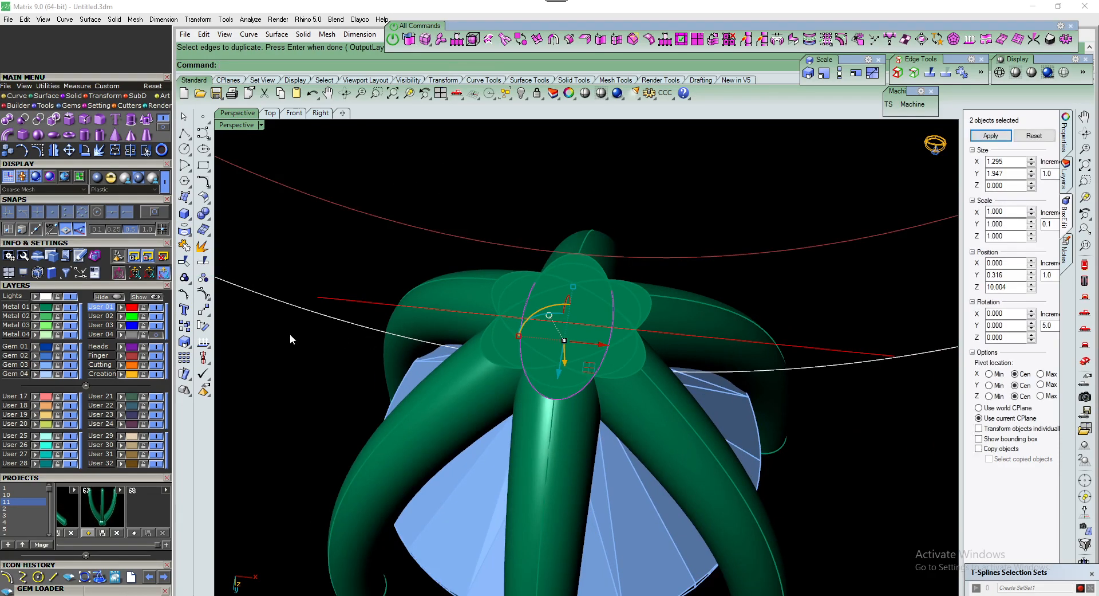
click(184, 246)
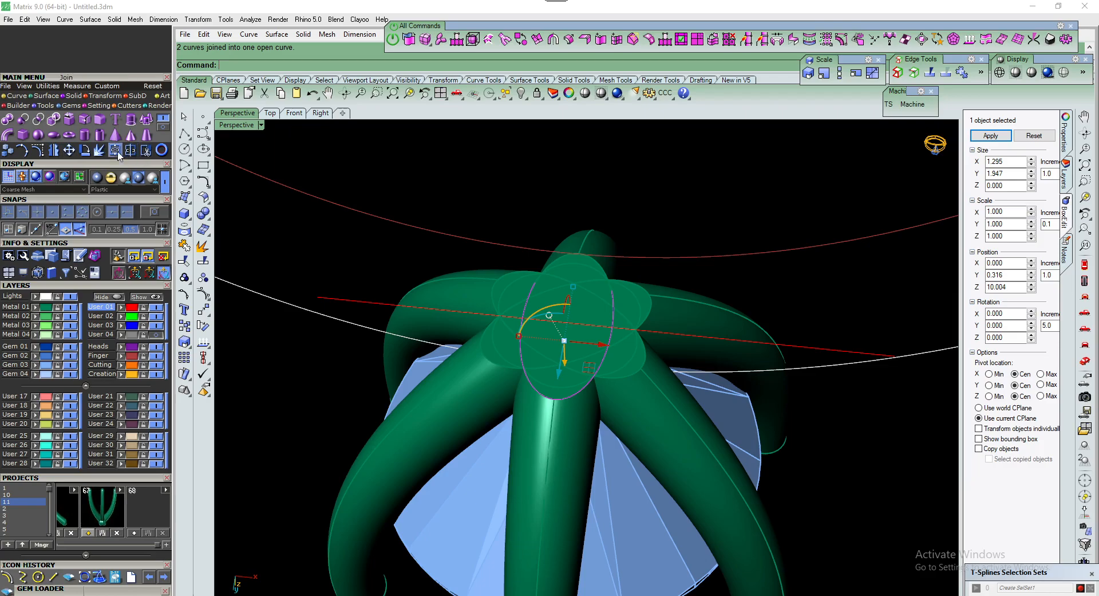
Hide the Gem 03 and Gem 04 layers in the Top view to expose the prongs
scroll(524, 370, down, 2)
right_drag(525, 370, 524, 394)
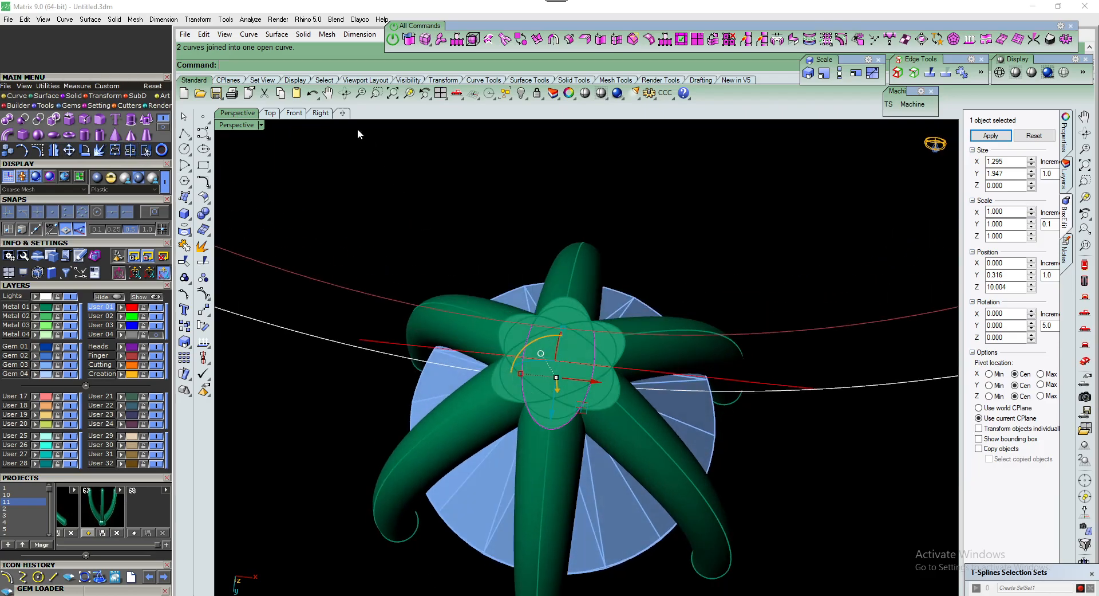
click(271, 113)
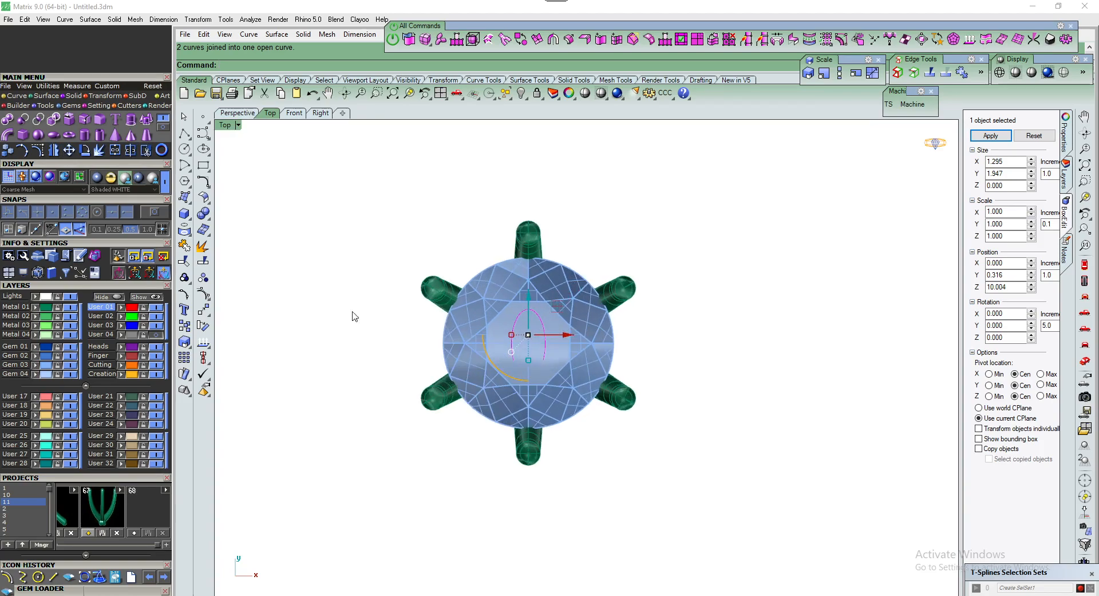
click(75, 375)
click(72, 366)
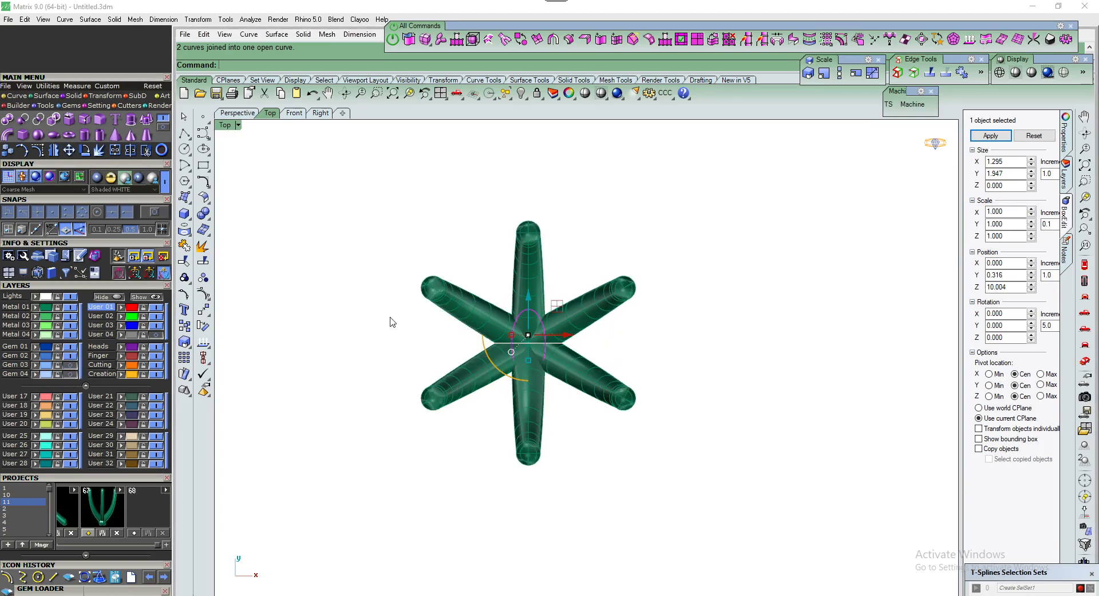
Polar array the joined base curve around the origin with 6 items over 360 degrees, hiding the Metal 01 layer
right_drag(411, 302, 428, 306)
click(206, 312)
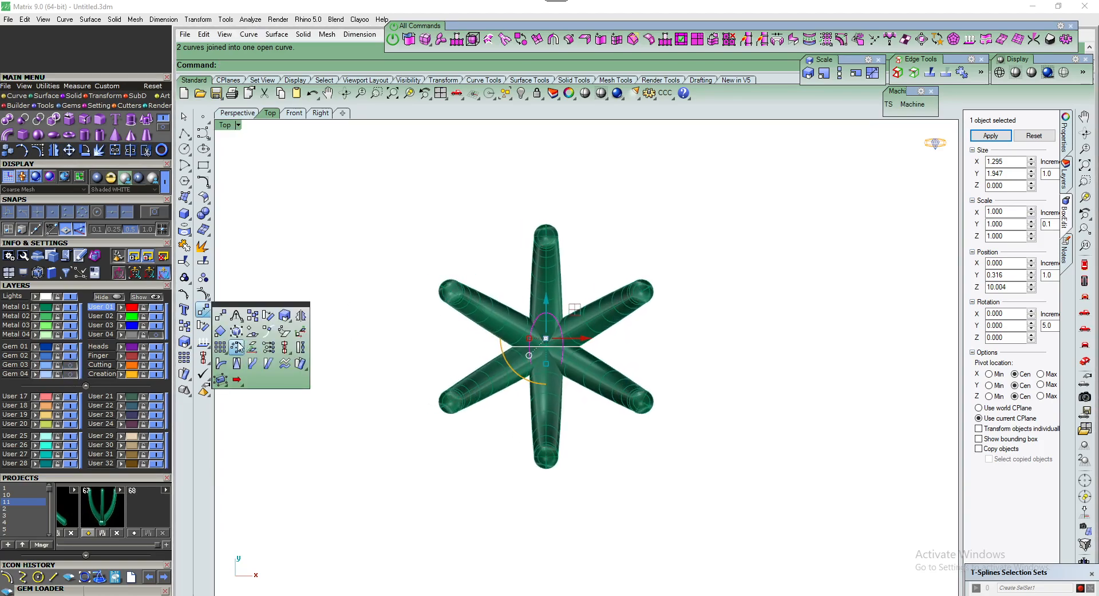
click(240, 347)
text(0)
key(Return)
key(Return)
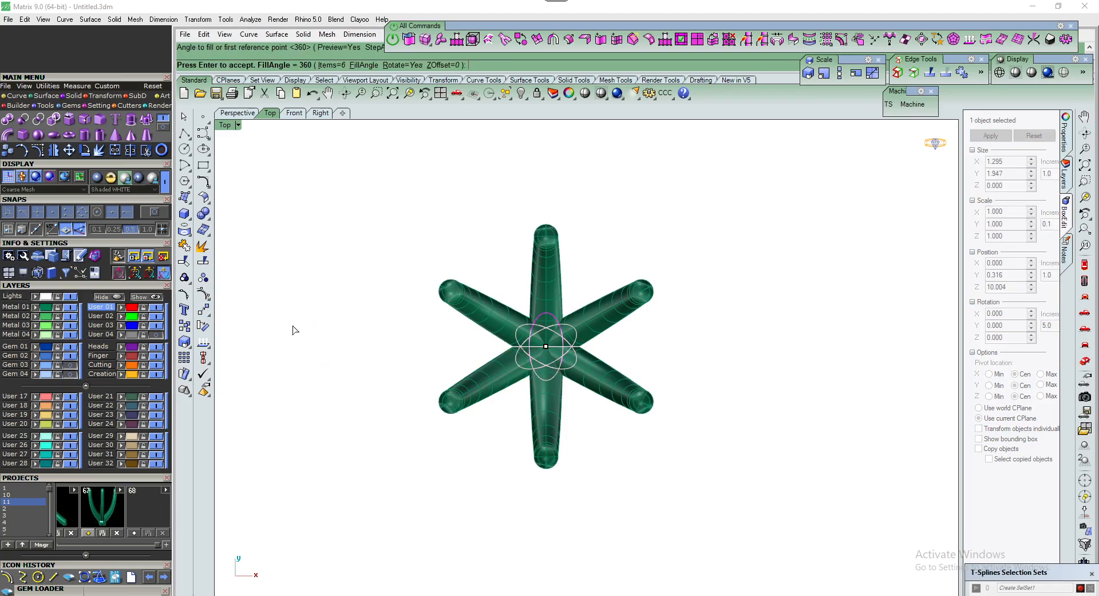
click(70, 307)
scroll(544, 338, up, 5)
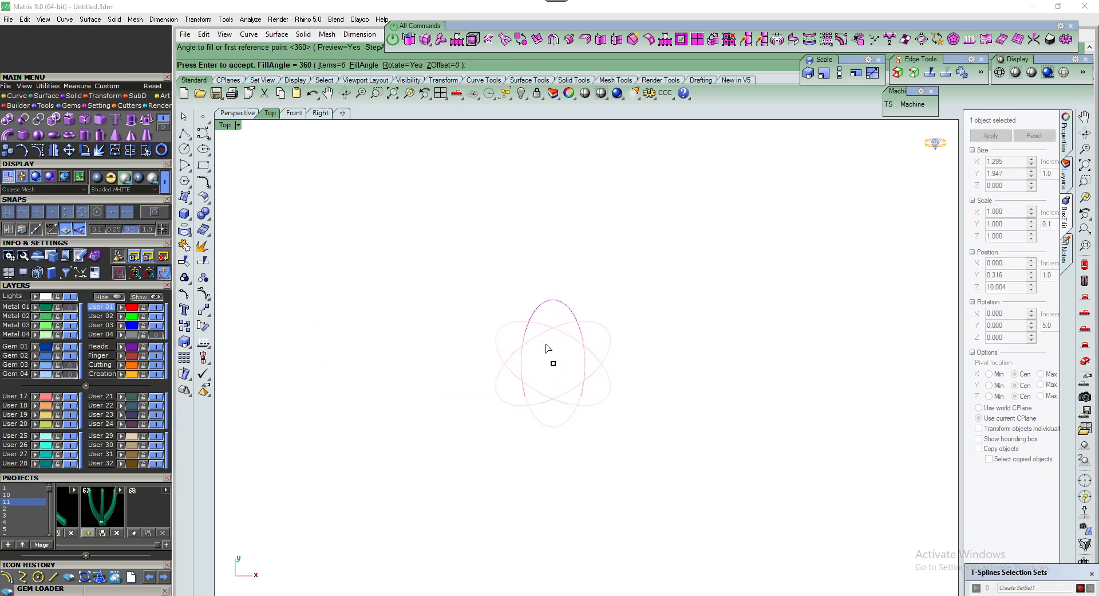
key(Return)
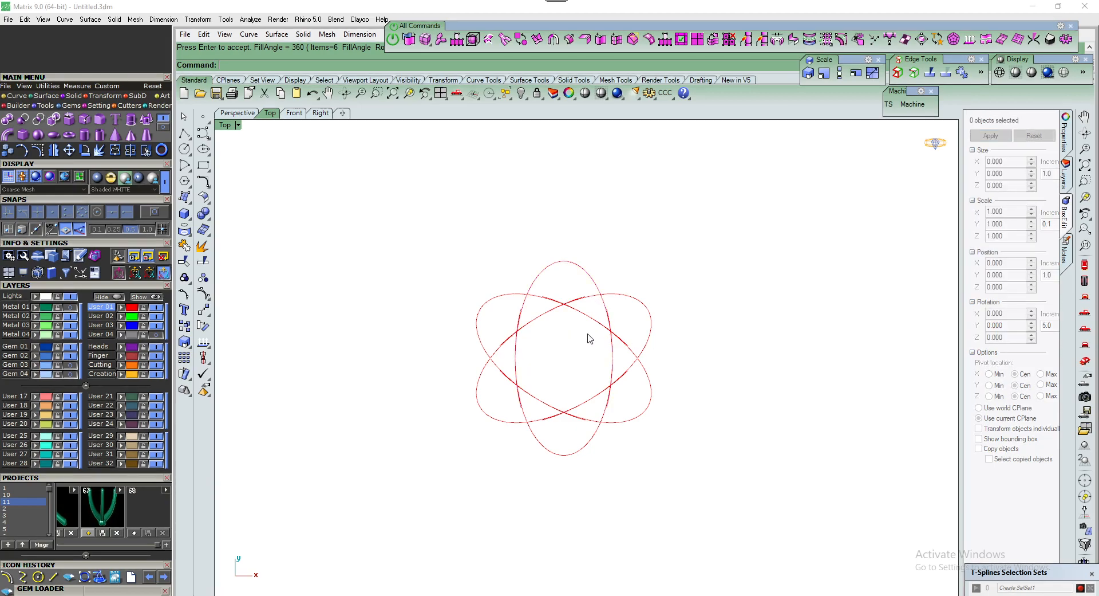
scroll(597, 341, up, 2)
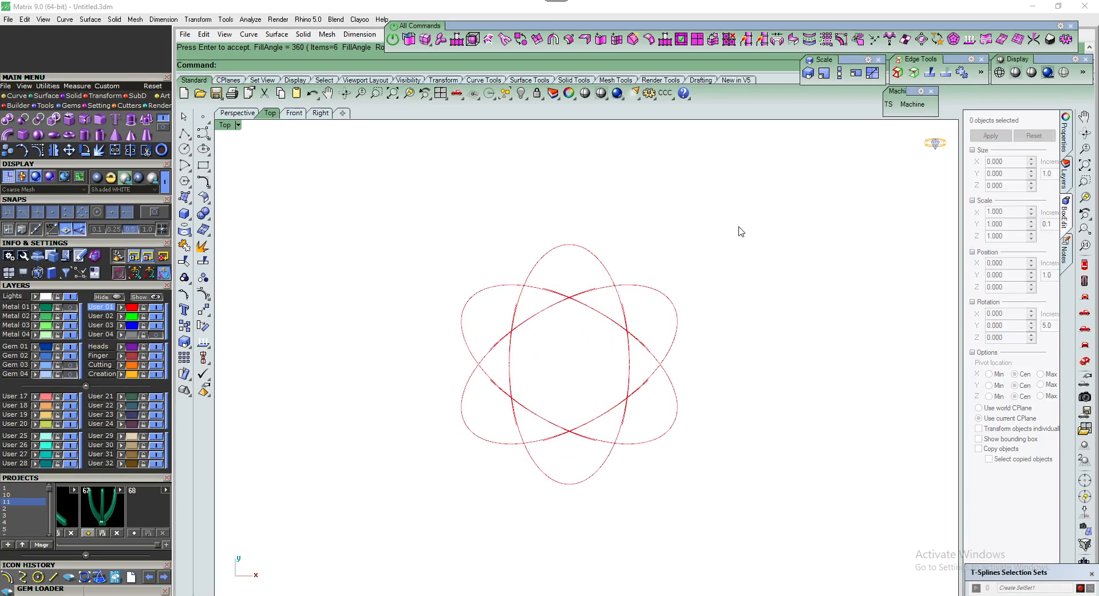
drag(399, 501, 399, 502)
key(Escape)
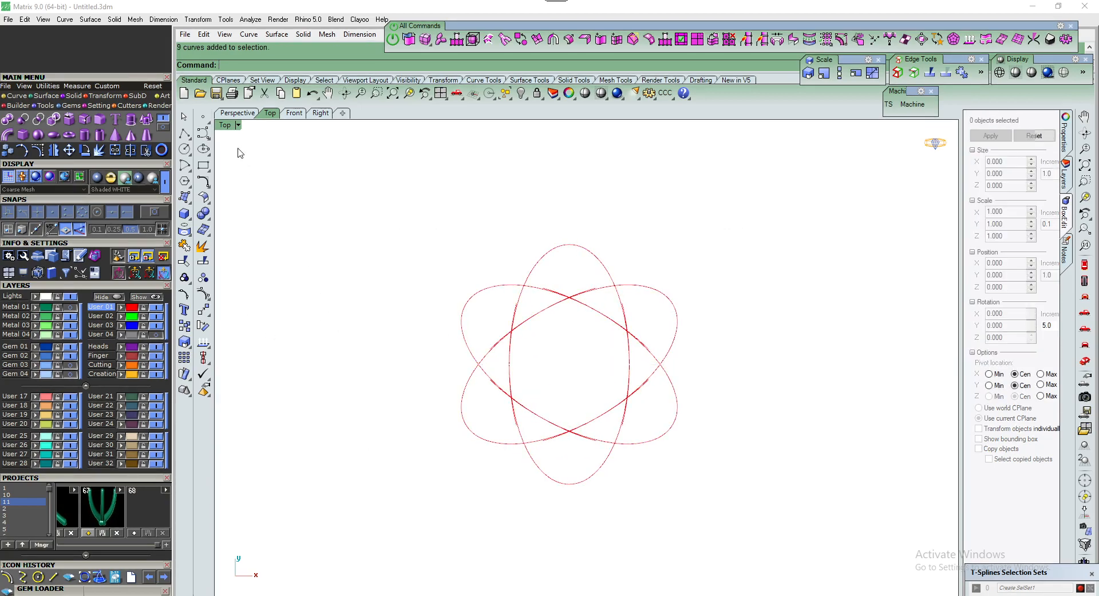
Hide the Finger layer and move the outer white circle to the Heads layer, hiding that layer too
click(243, 117)
scroll(541, 391, down, 6)
right_drag(540, 389, 531, 378)
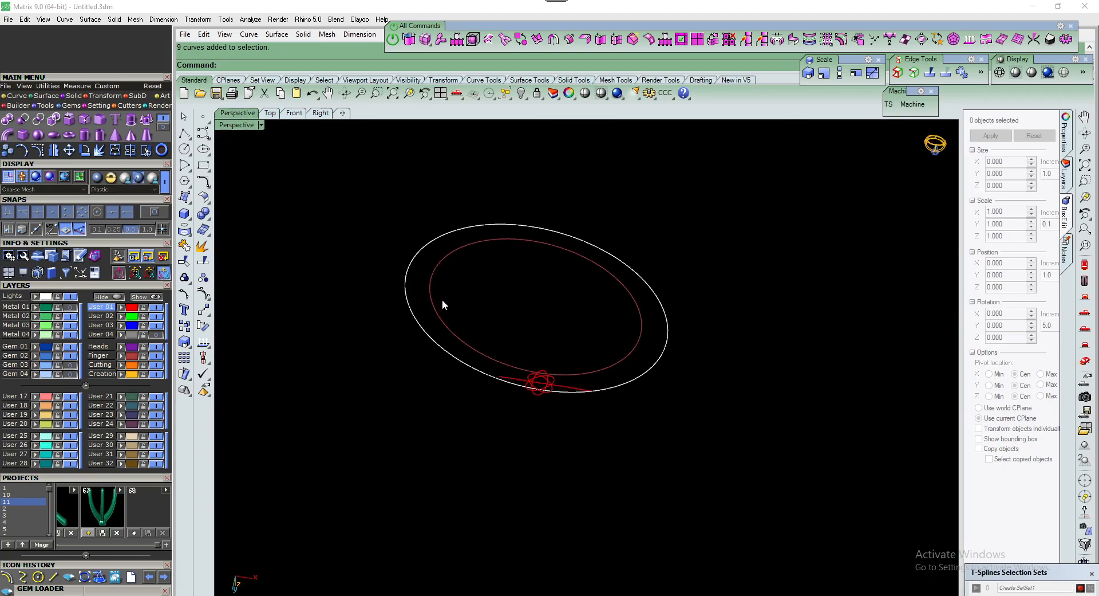
click(160, 356)
click(436, 325)
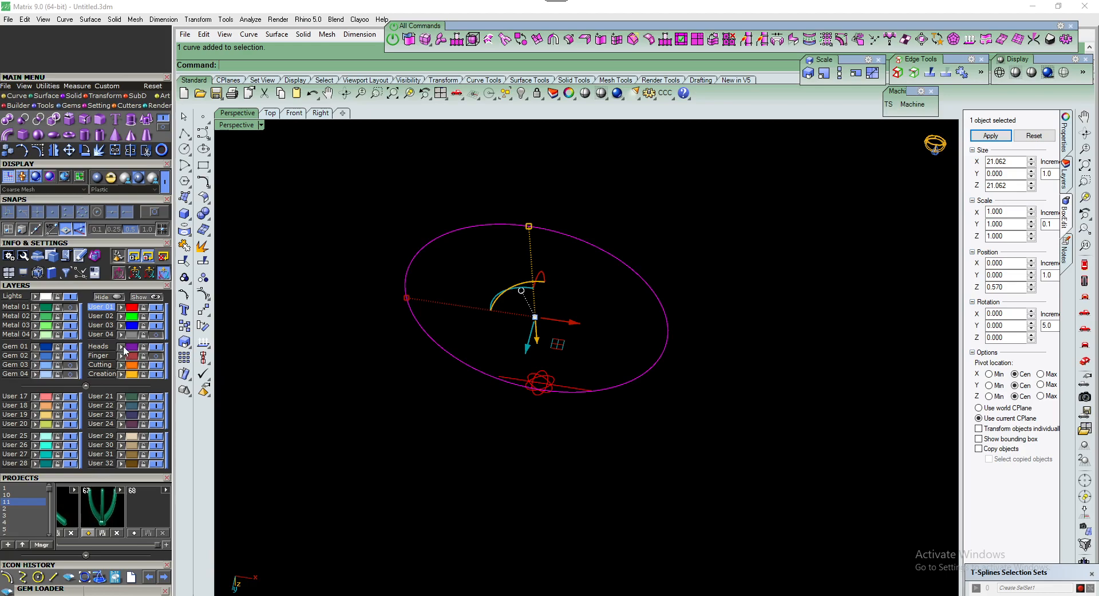
key(Delete)
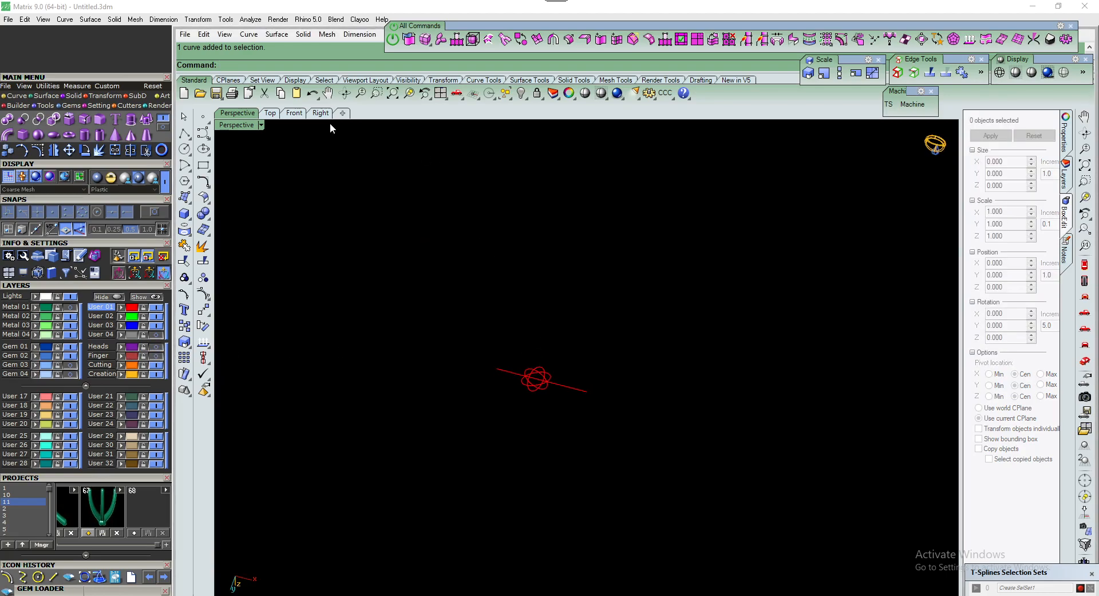
Move the horizontal trimming line to the User 32 layer and hide that layer
click(271, 113)
click(509, 364)
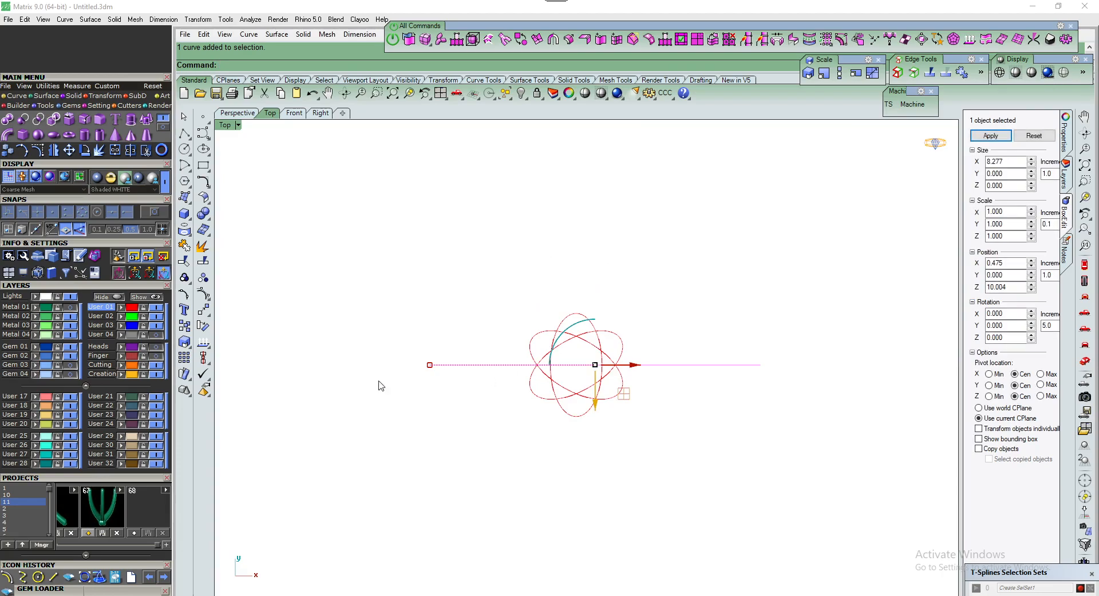
click(121, 463)
click(156, 463)
Trim away the overlapping inner parts of the six arrayed curves and join the remaining flower-shaped outline
drag(711, 267, 433, 467)
scroll(582, 368, up, 3)
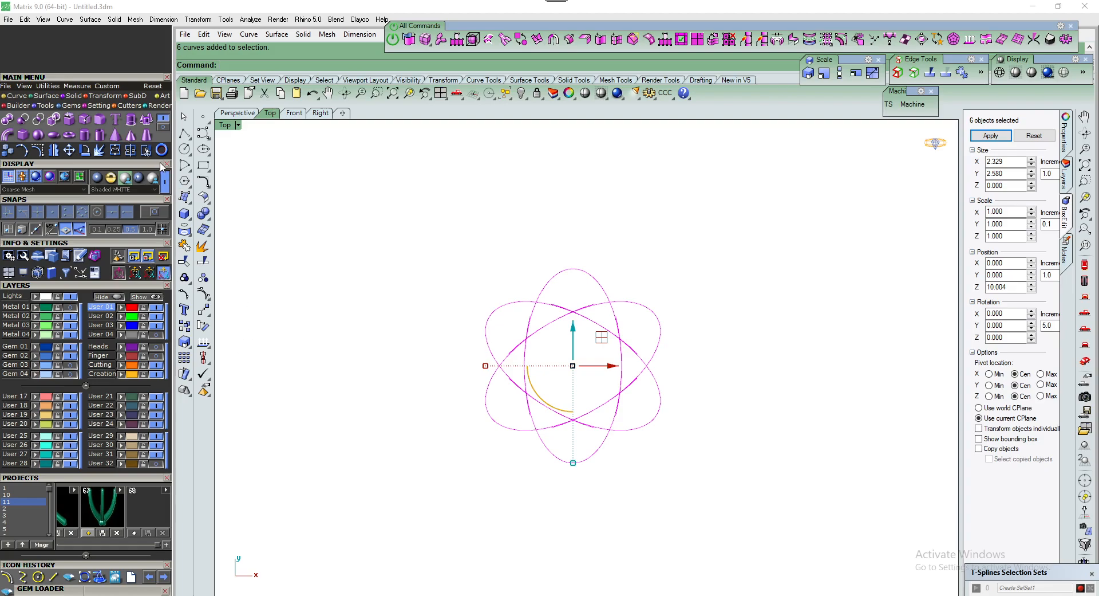
click(146, 150)
scroll(565, 314, up, 3)
drag(538, 502, 539, 502)
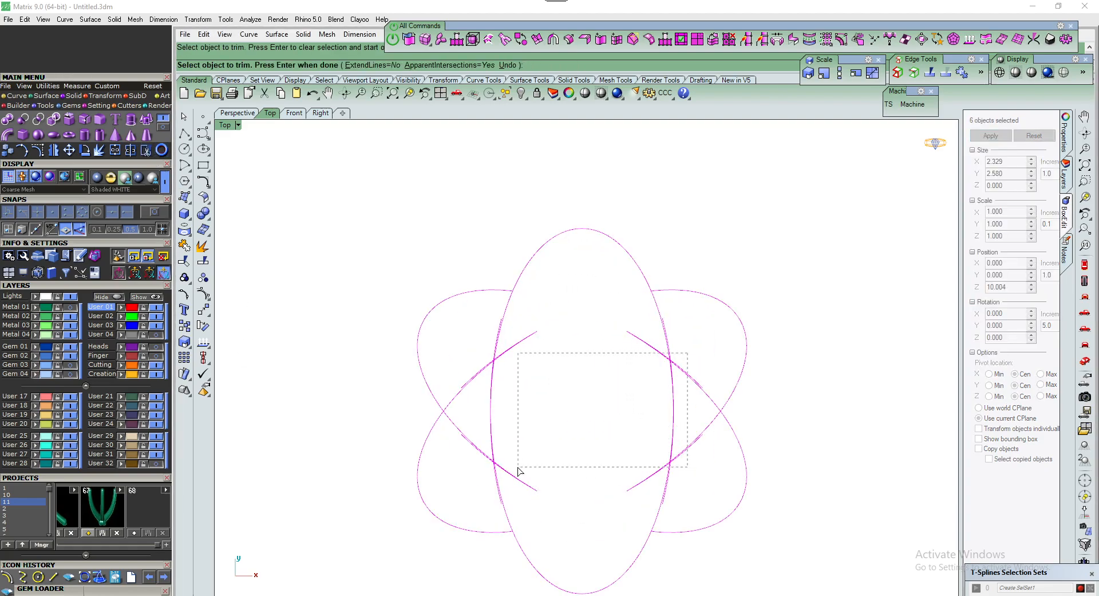
drag(457, 475, 456, 474)
key(Return)
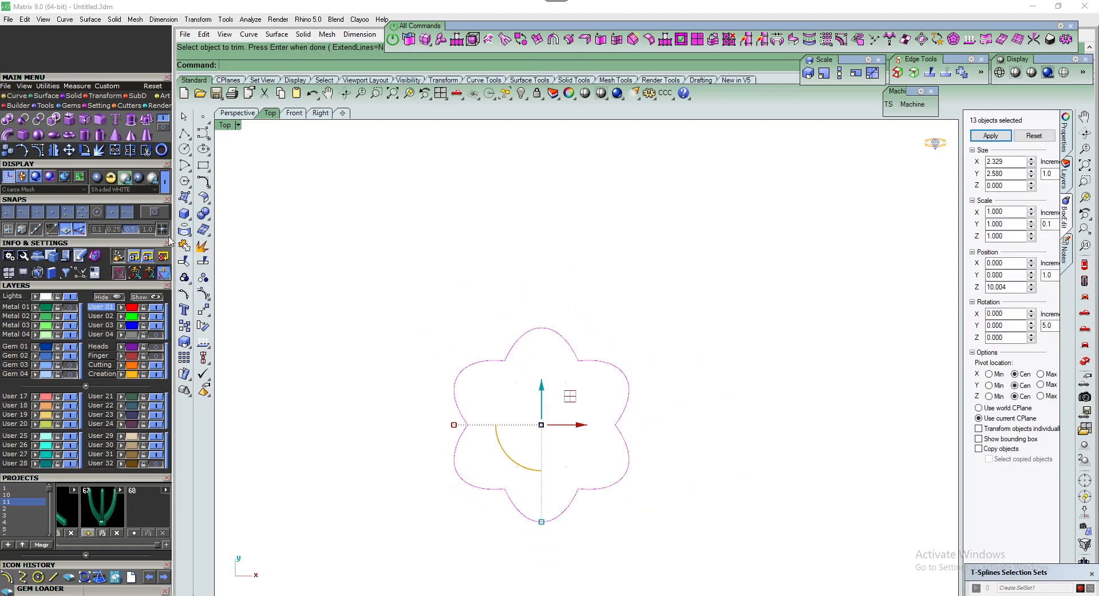
click(116, 150)
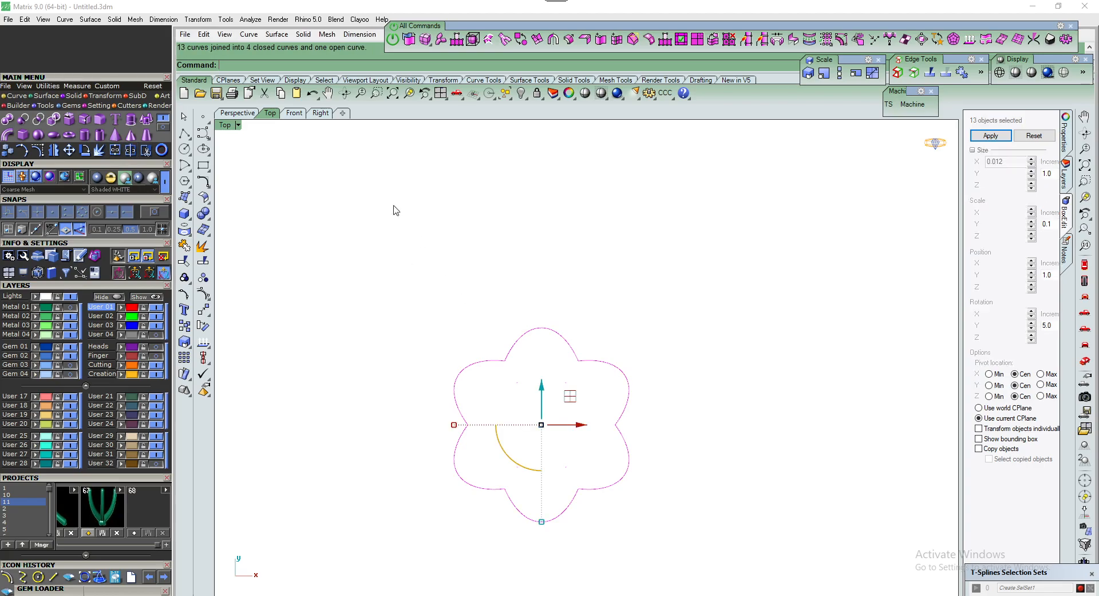
Show and lock the Metal 01 prong layer and the Finger layer in the Front view
click(294, 113)
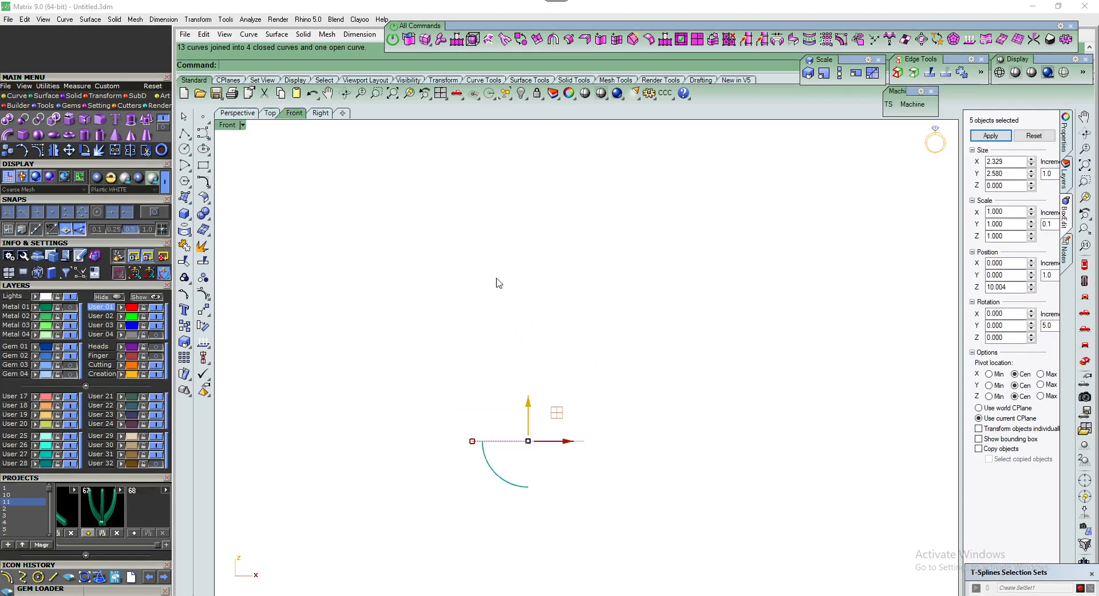
click(69, 309)
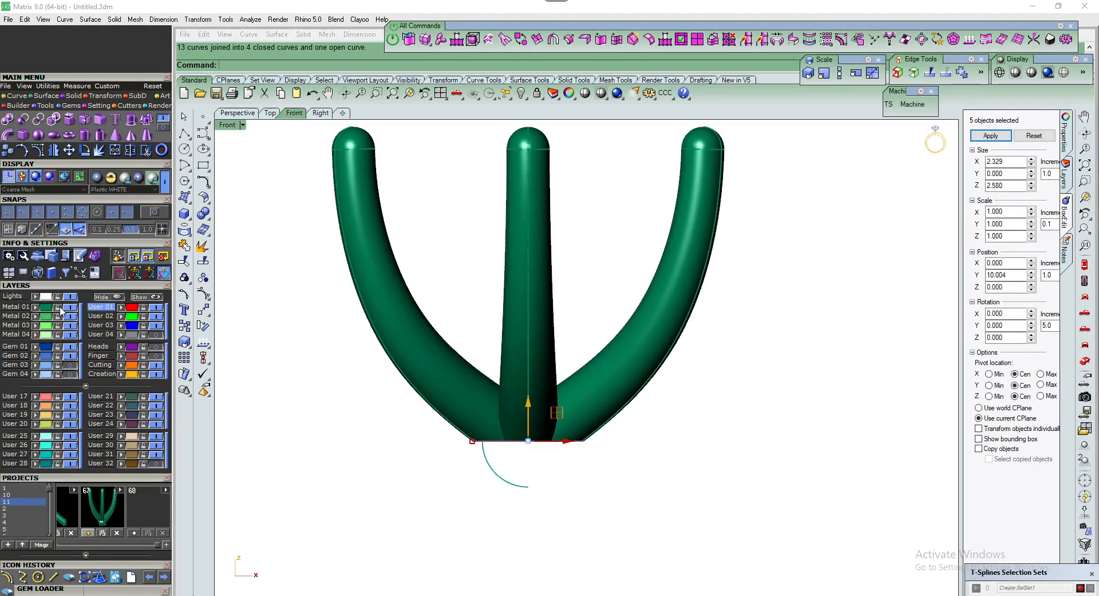
scroll(517, 388, down, 2)
right_drag(523, 393, 552, 387)
scroll(552, 387, up, 4)
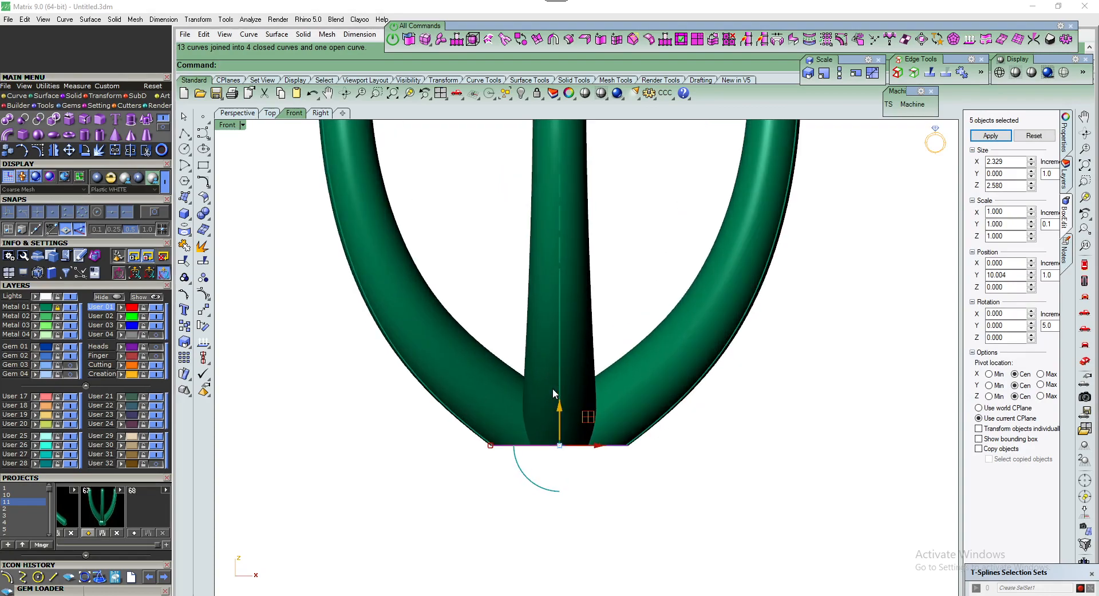
scroll(596, 452, up, 1)
scroll(585, 440, down, 1)
scroll(577, 426, up, 1)
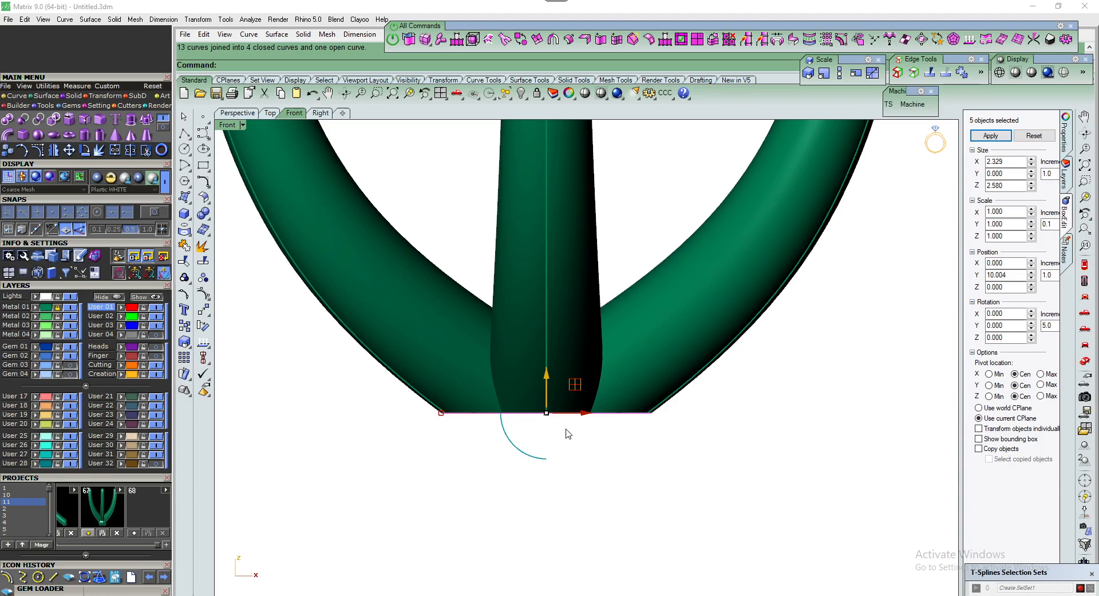
click(144, 356)
right_drag(524, 410, 524, 355)
Measure the gap between the finger circle and the prongs' flat base with an aligned dimension
click(666, 94)
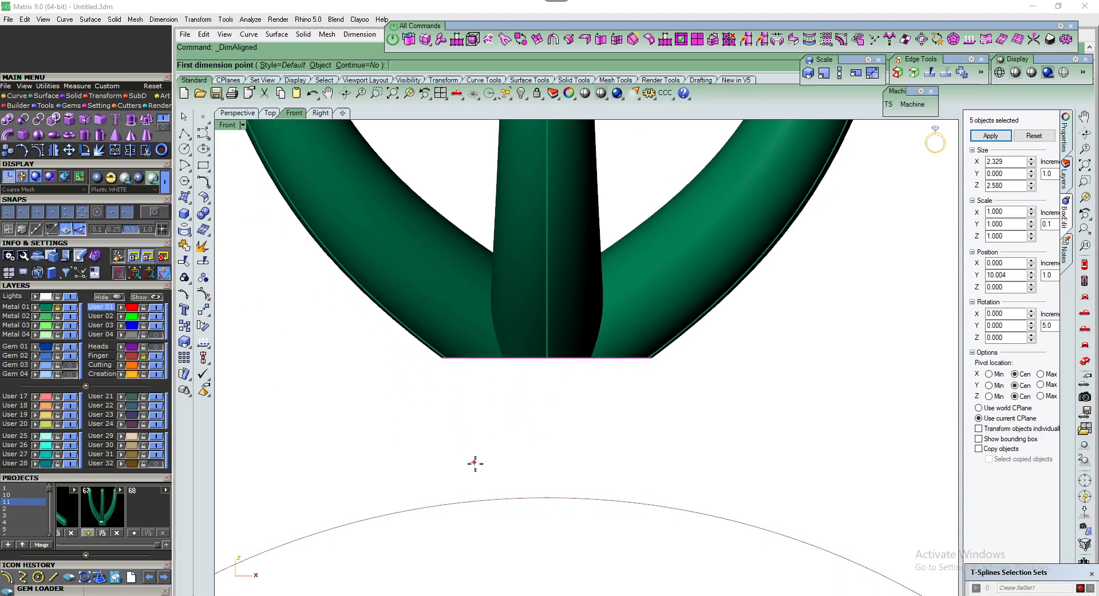
click(544, 491)
click(544, 370)
scroll(544, 375, down, 3)
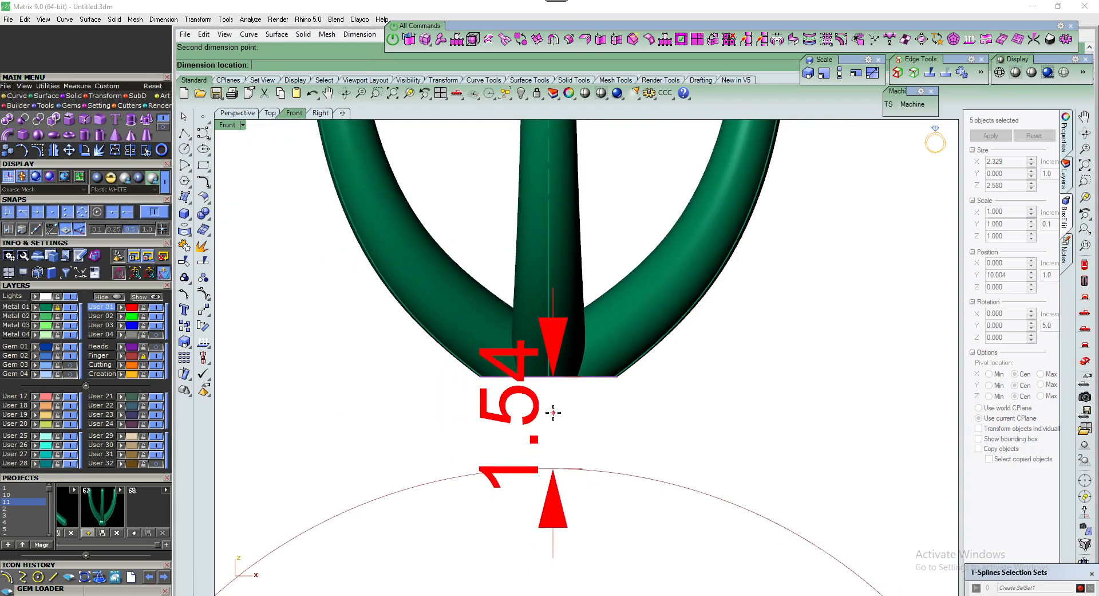
key(Escape)
scroll(553, 404, up, 2)
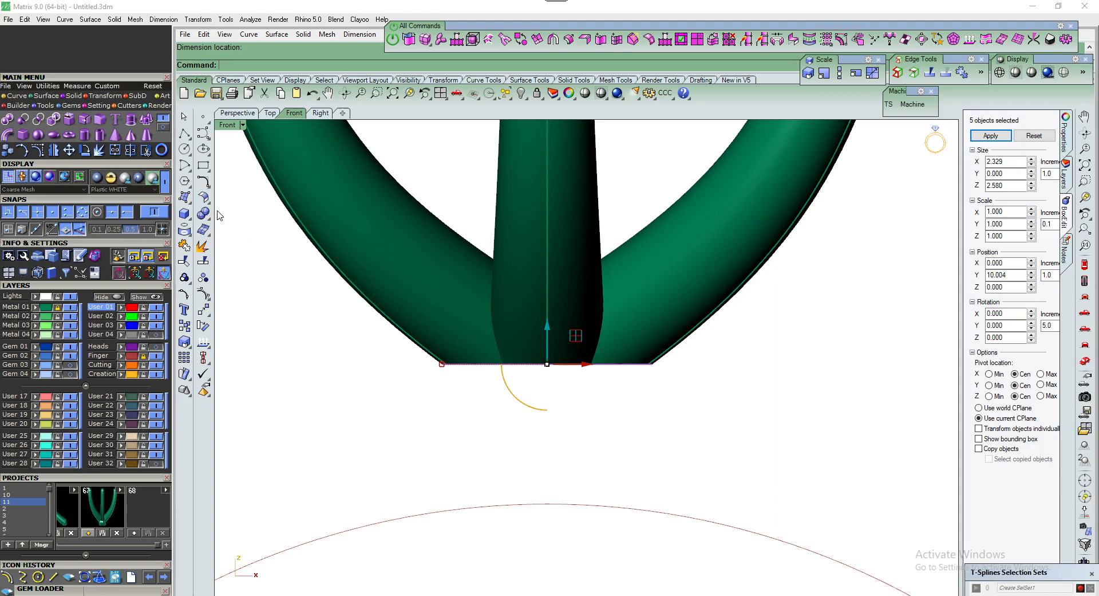
Extrude the flower-shaped base outline downward by -0.4 as a closed solid, accepting the self-intersecting curves
click(185, 214)
click(251, 273)
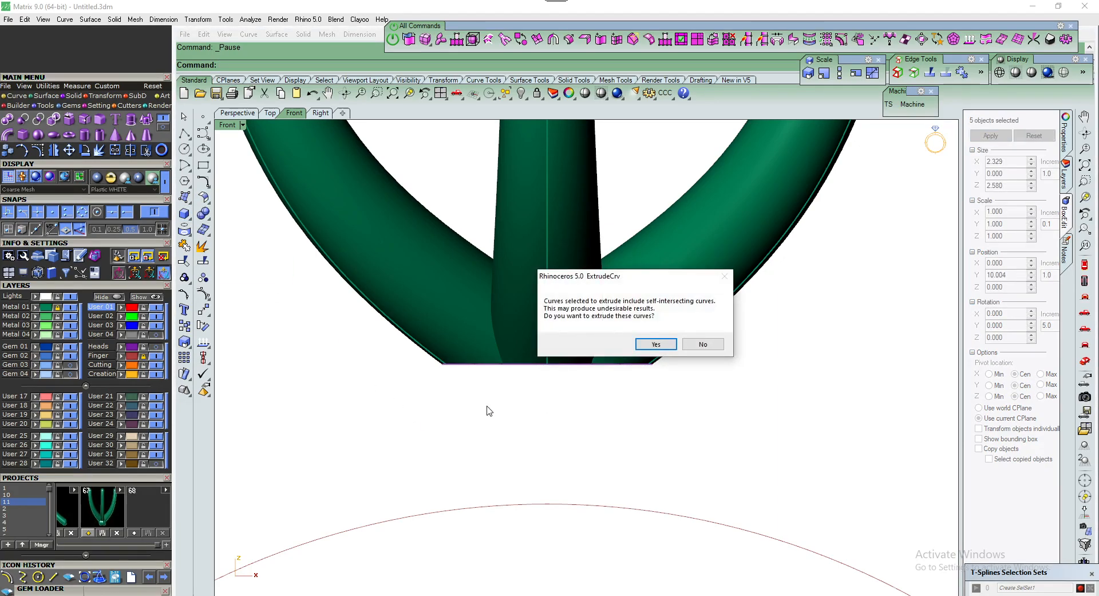
click(658, 345)
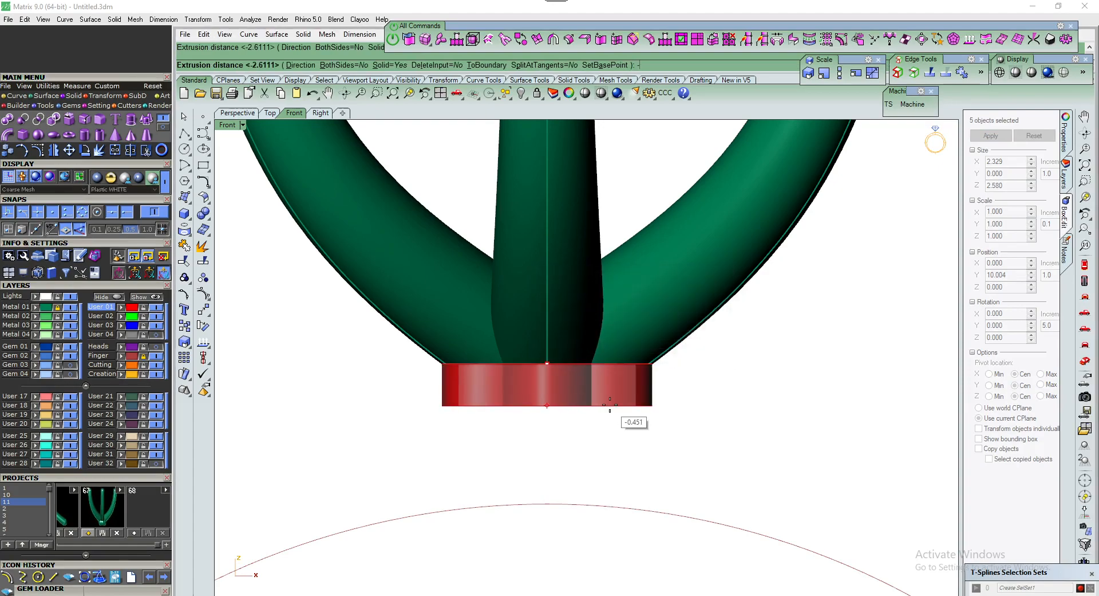
text(-0.4)
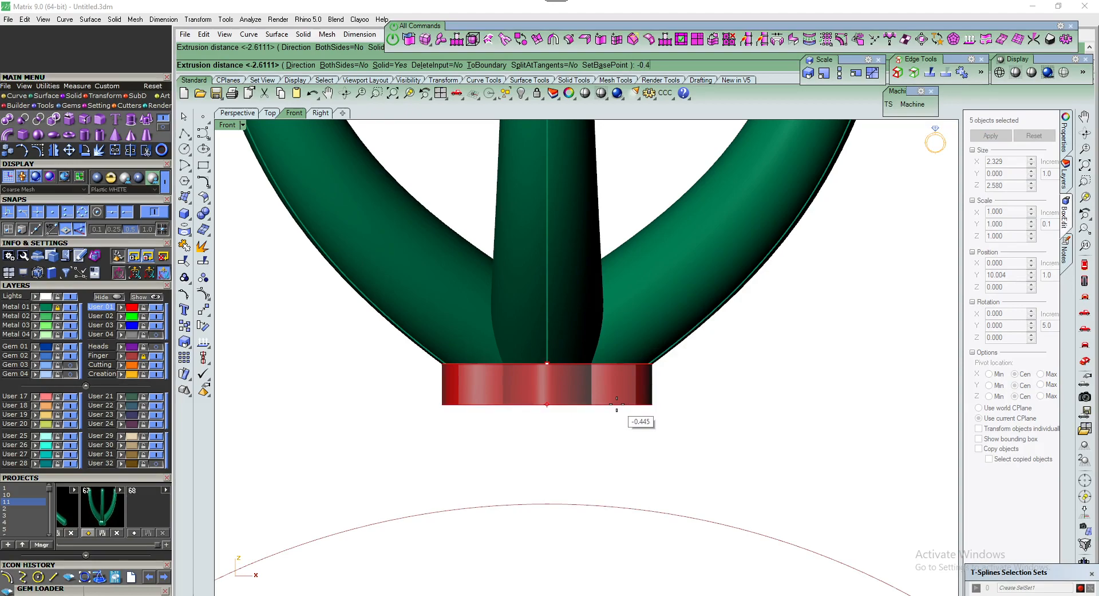
key(Return)
Check the extruded base plate for naked edges with the edge analysis
scroll(578, 383, up, 1)
click(569, 386)
scroll(570, 387, down, 1)
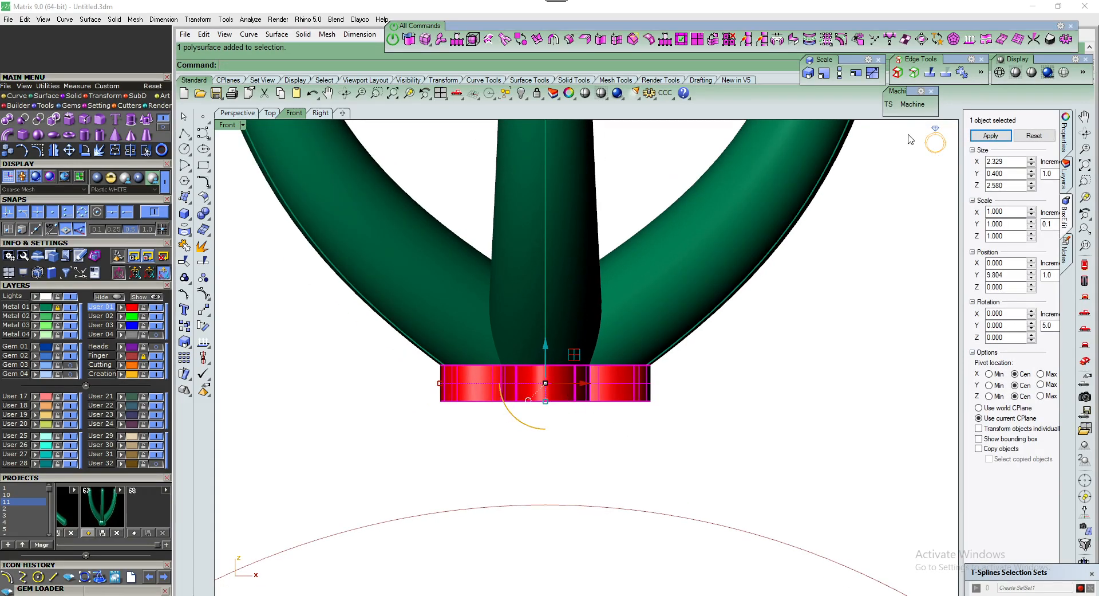
click(898, 73)
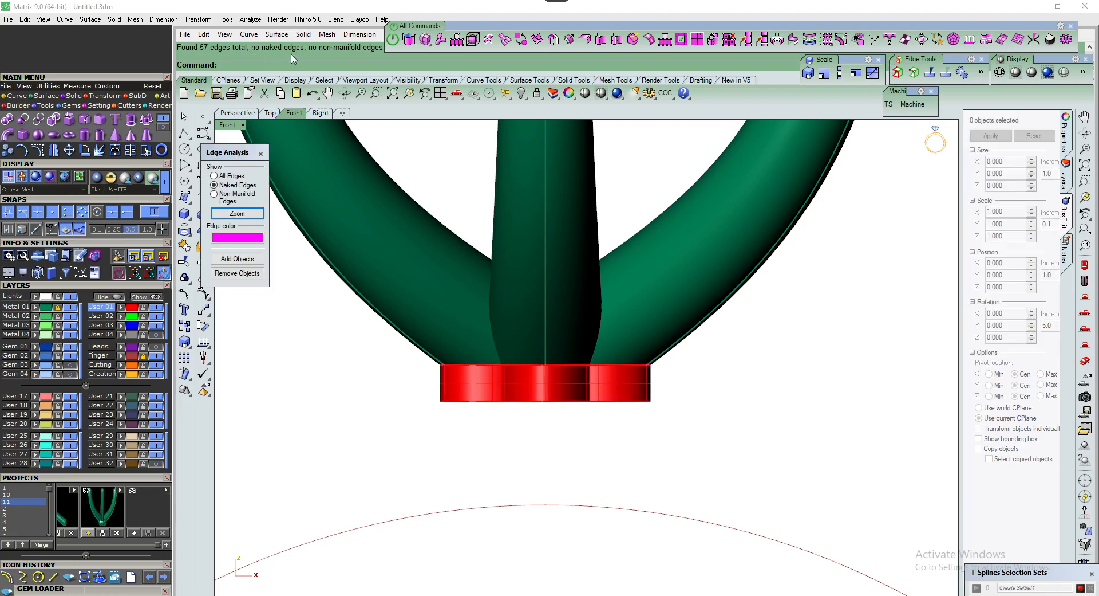
click(261, 154)
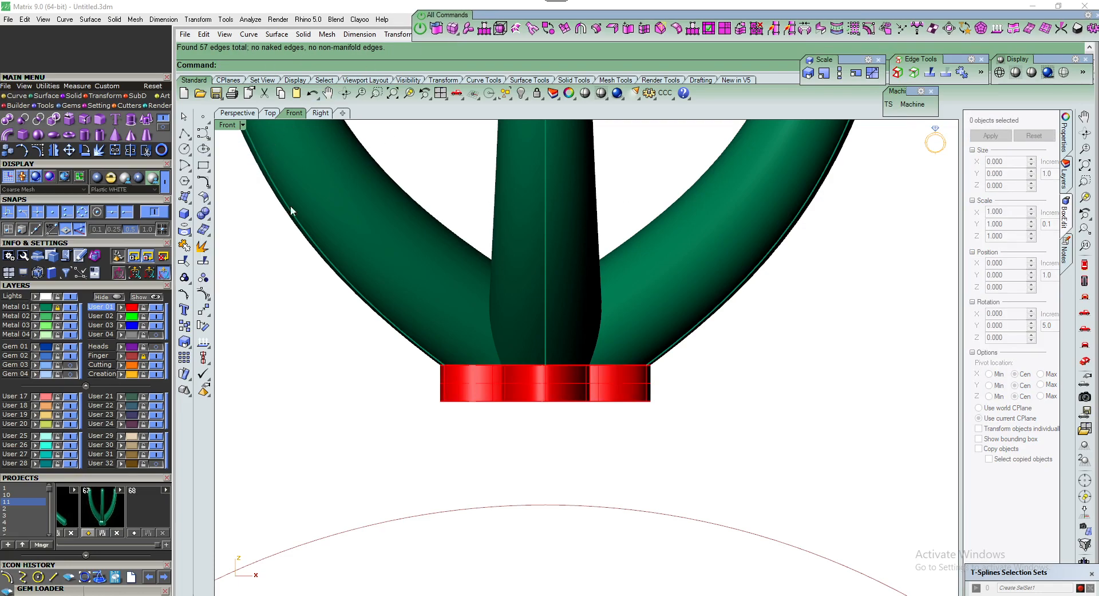
Delete the outline curves left along the upper face of the extruded base plate
drag(355, 319, 728, 379)
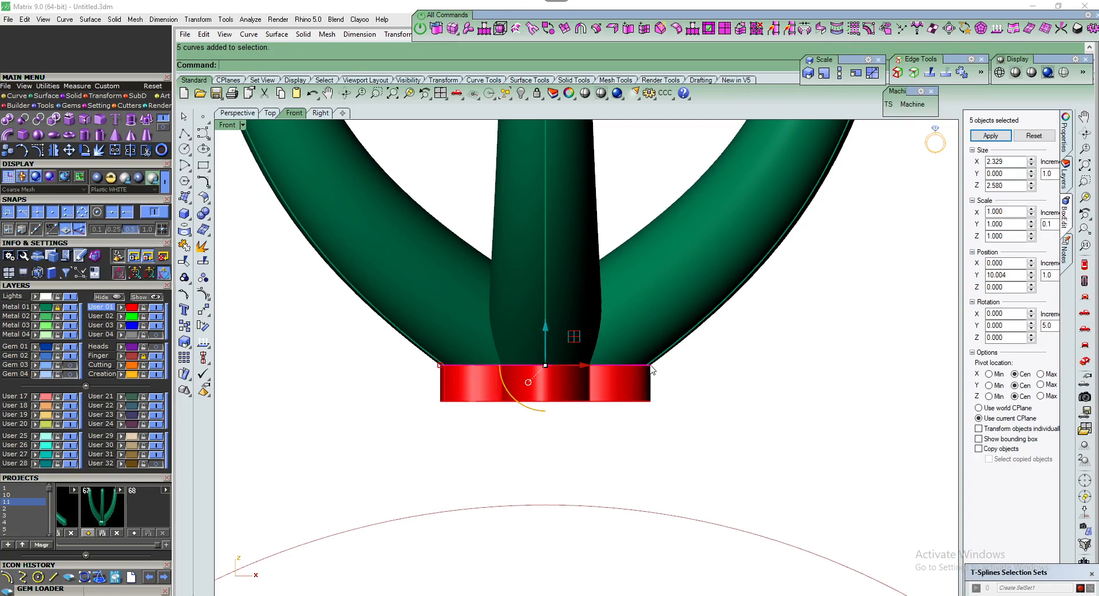
key(Delete)
scroll(517, 383, down, 2)
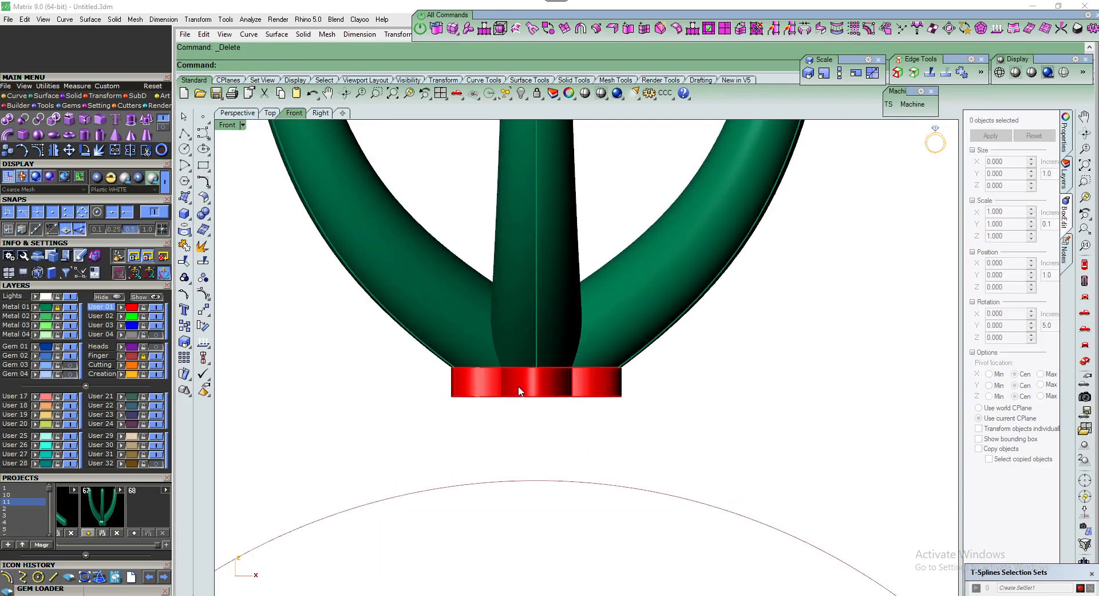
Nudge the flower-shaped base plate up 0.050 into the prongs
click(518, 390)
scroll(519, 388, up, 2)
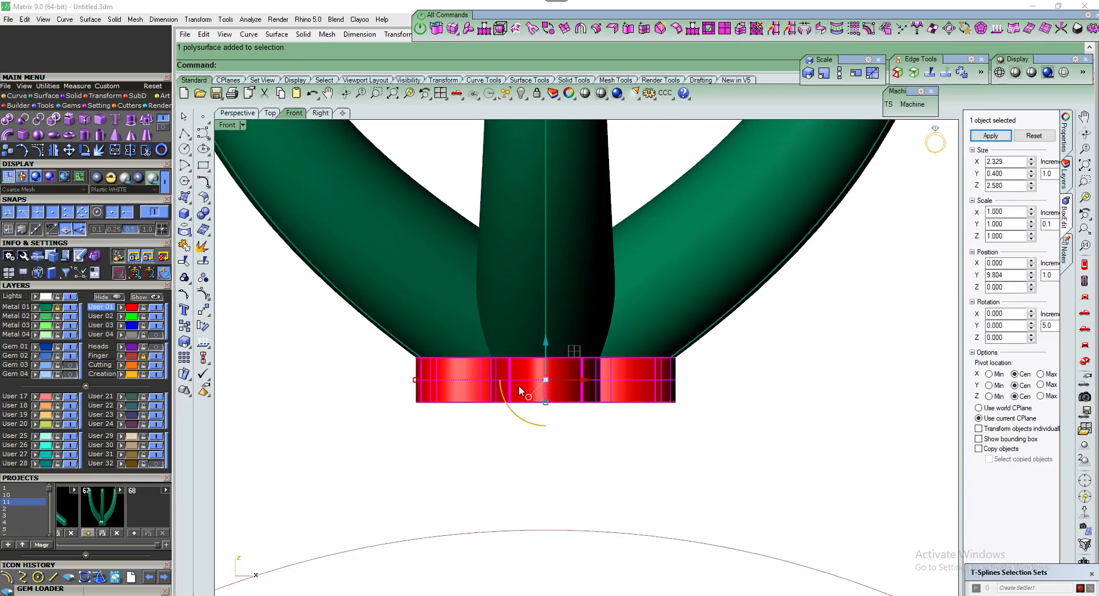
key(alt)
key(alt)
key(alt+Up)
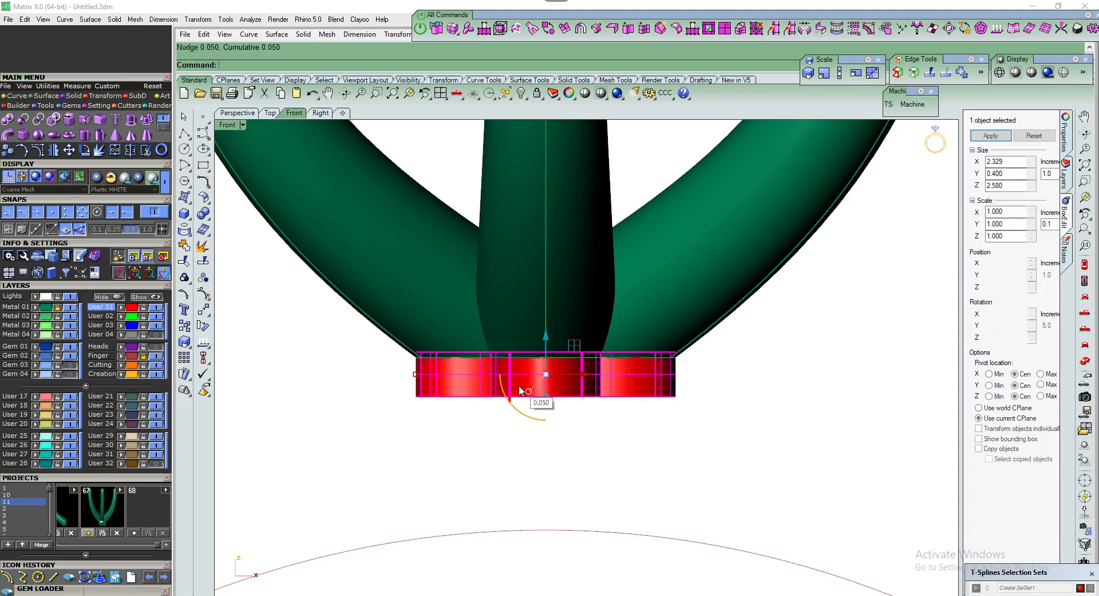
key(Escape)
Delete the stray sliver surface sticking out below the base plate
scroll(520, 391, up, 2)
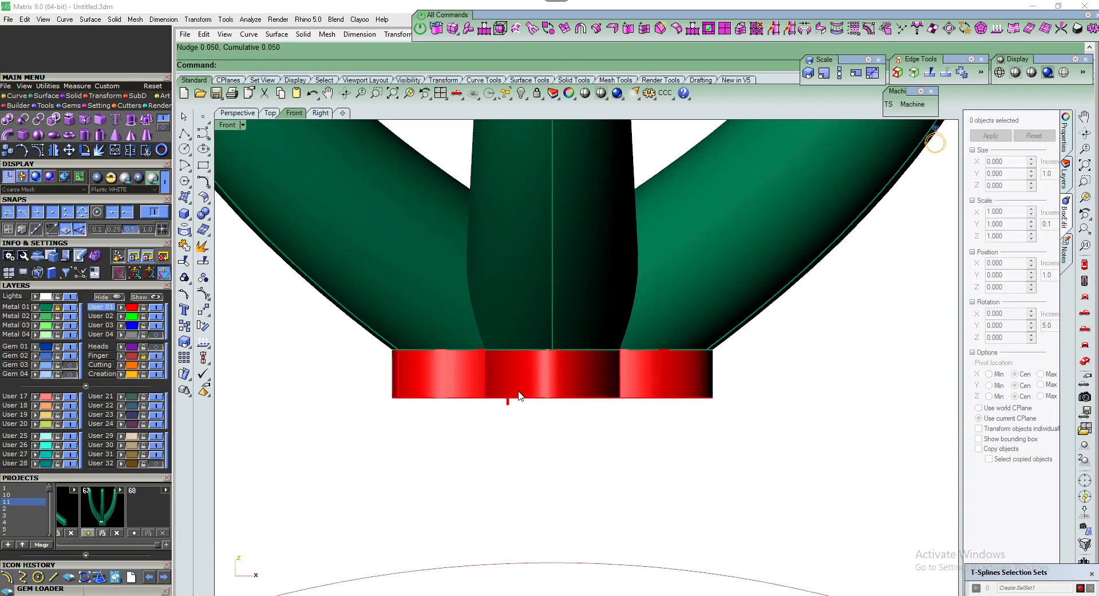
scroll(519, 392, down, 3)
click(519, 389)
scroll(510, 372, up, 4)
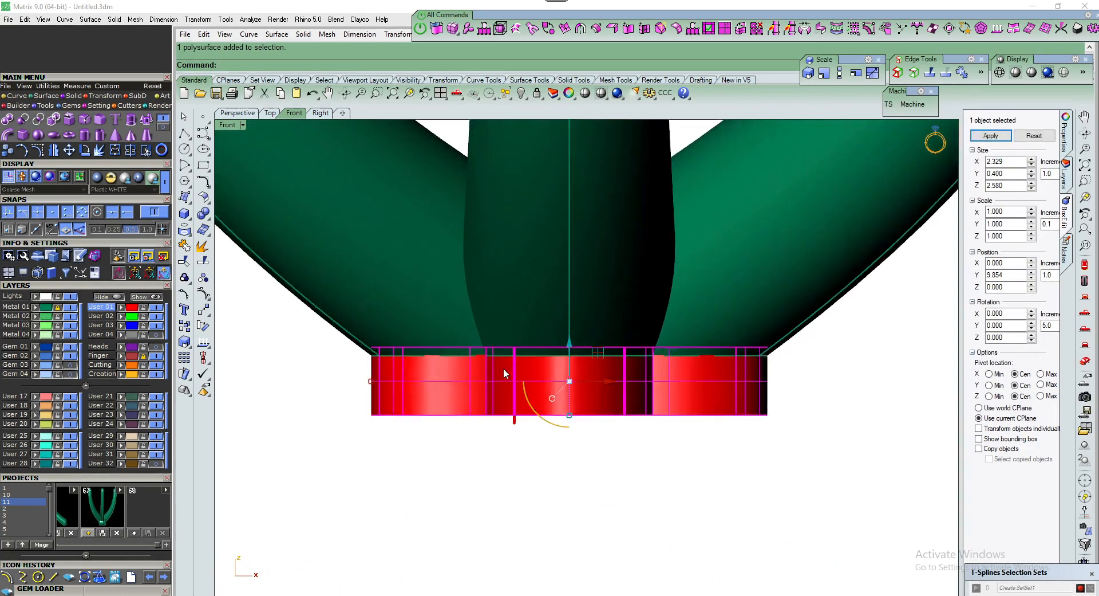
scroll(489, 331, down, 5)
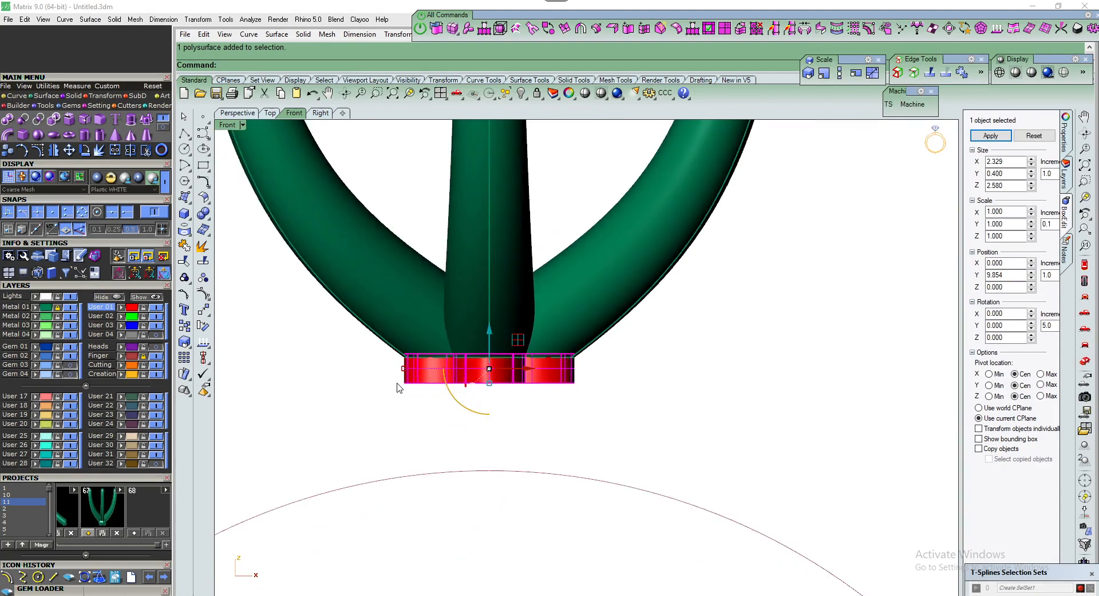
key(Escape)
scroll(507, 401, up, 9)
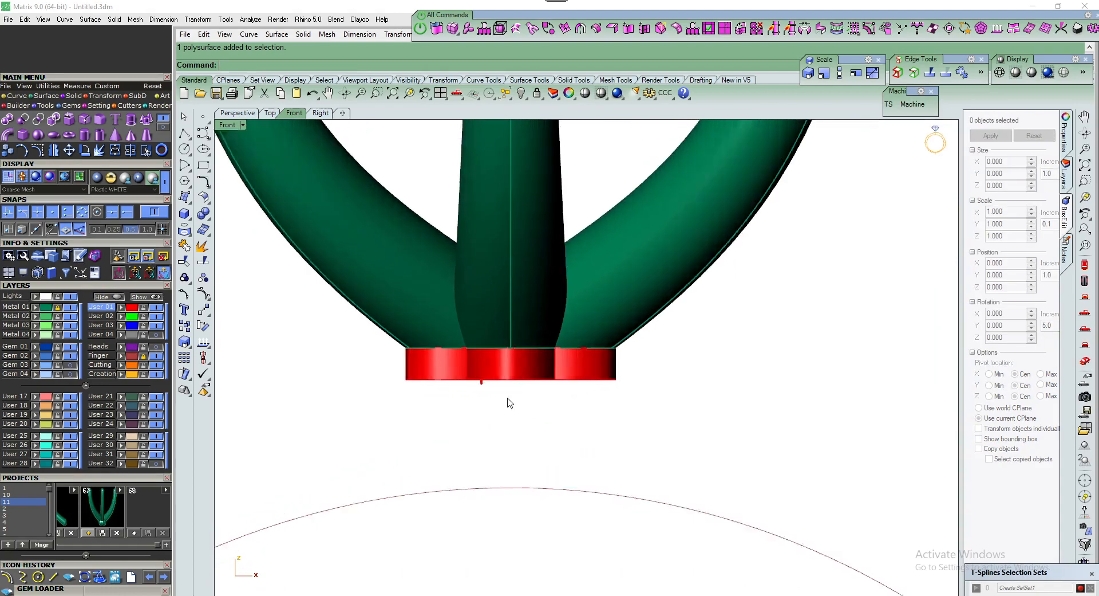
drag(471, 372, 435, 392)
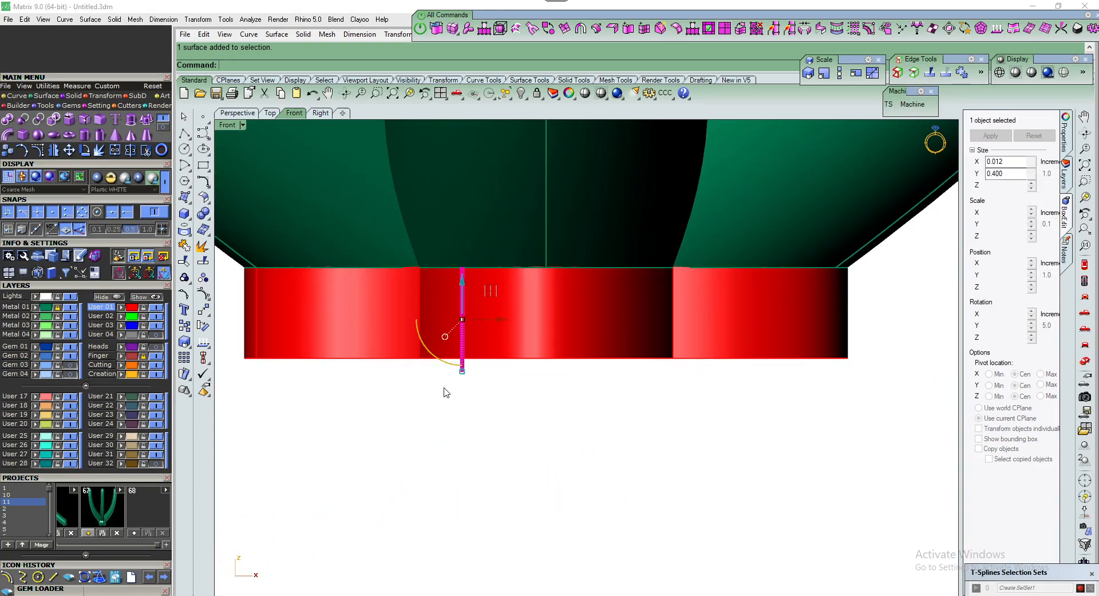
scroll(455, 388, down, 2)
key(Delete)
scroll(476, 382, down, 3)
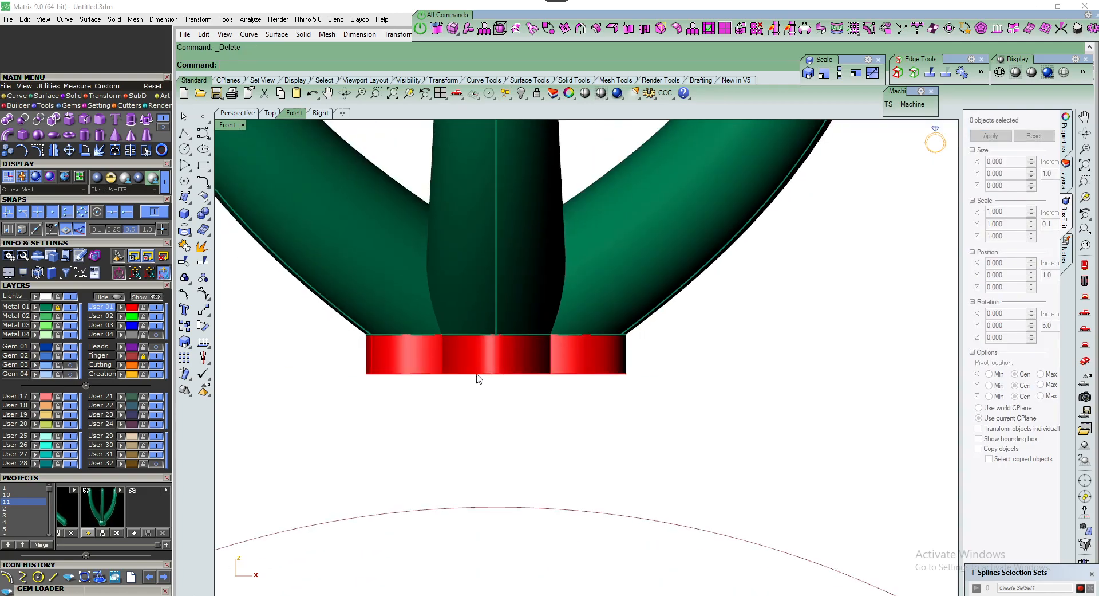
Assign the flower-shaped base plate to the Metal 01 layer
click(237, 112)
scroll(538, 358, up, 6)
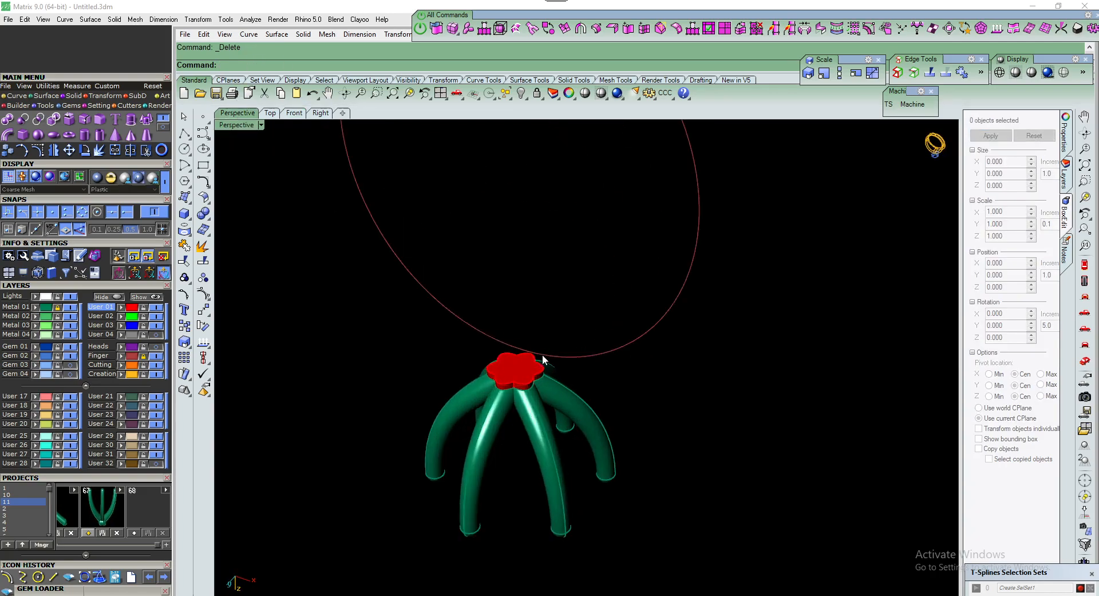
scroll(523, 366, down, 2)
scroll(513, 411, up, 5)
click(517, 418)
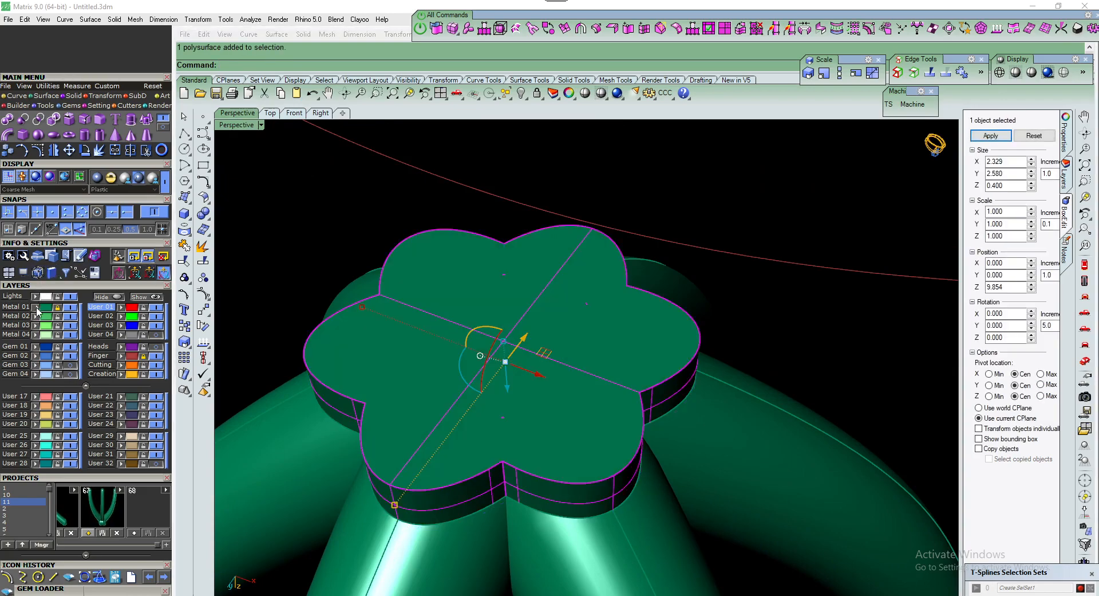
click(70, 307)
click(70, 307)
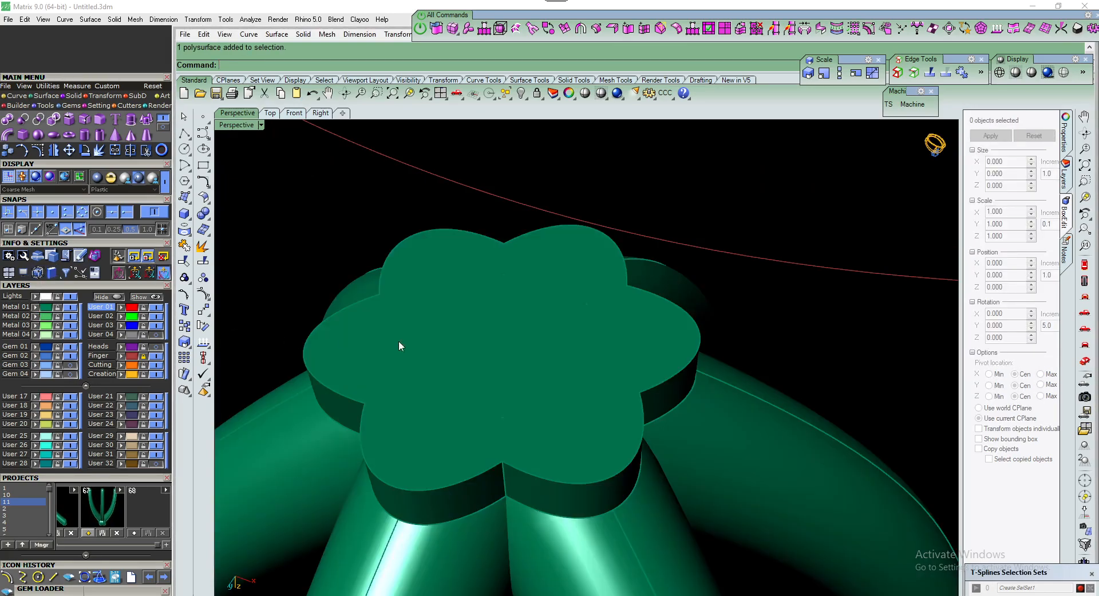
scroll(516, 321, down, 2)
scroll(524, 349, up, 3)
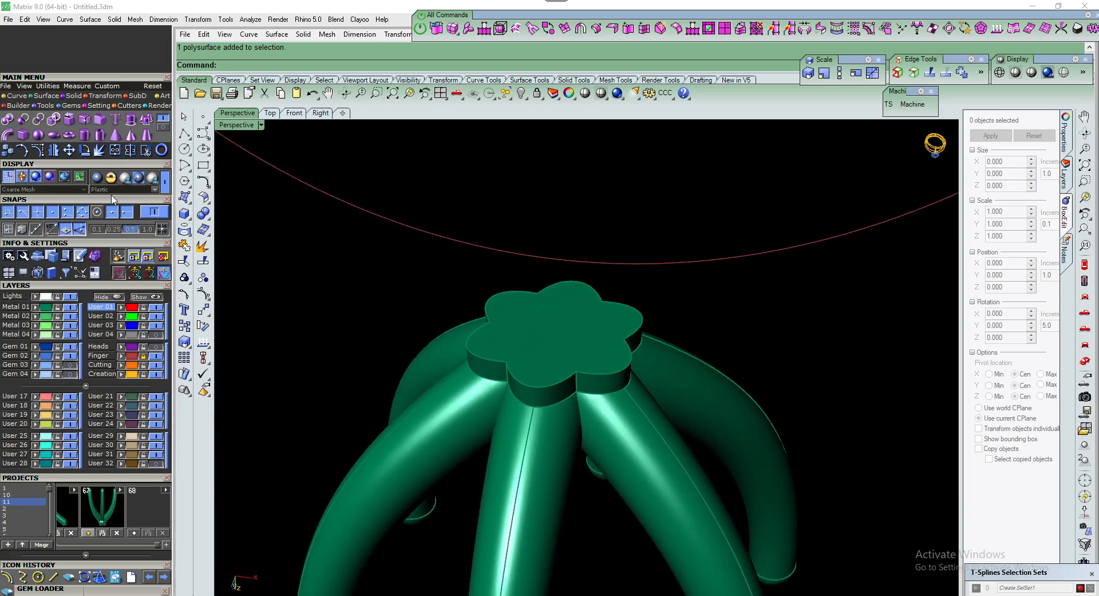
right_drag(572, 332, 421, 202)
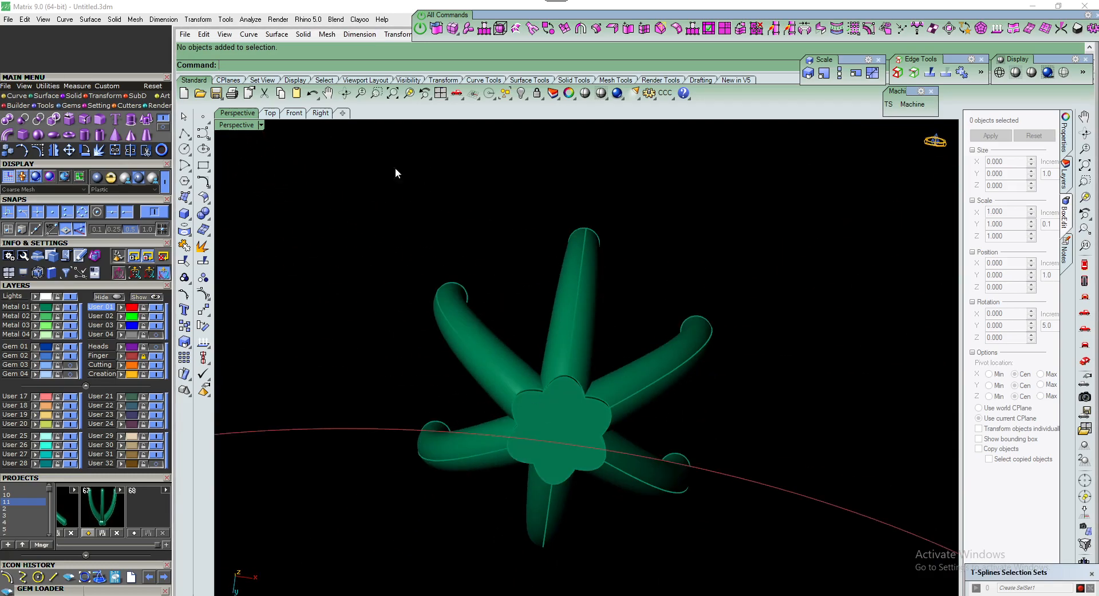
Turn on the Gem 03 layer and delete the gem on it
click(293, 113)
scroll(558, 326, down, 4)
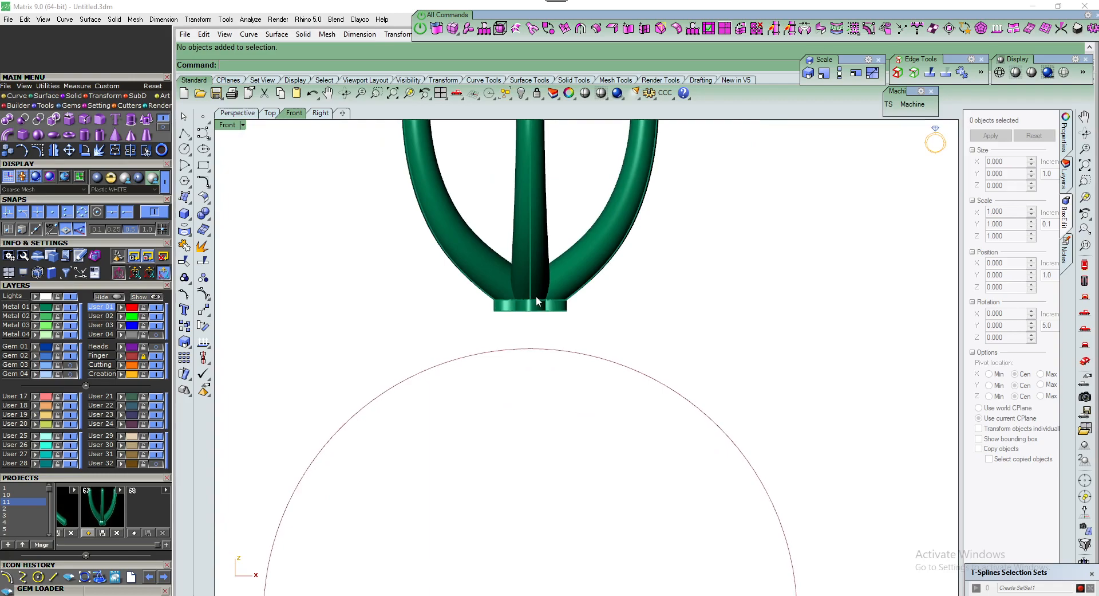
scroll(554, 309, up, 3)
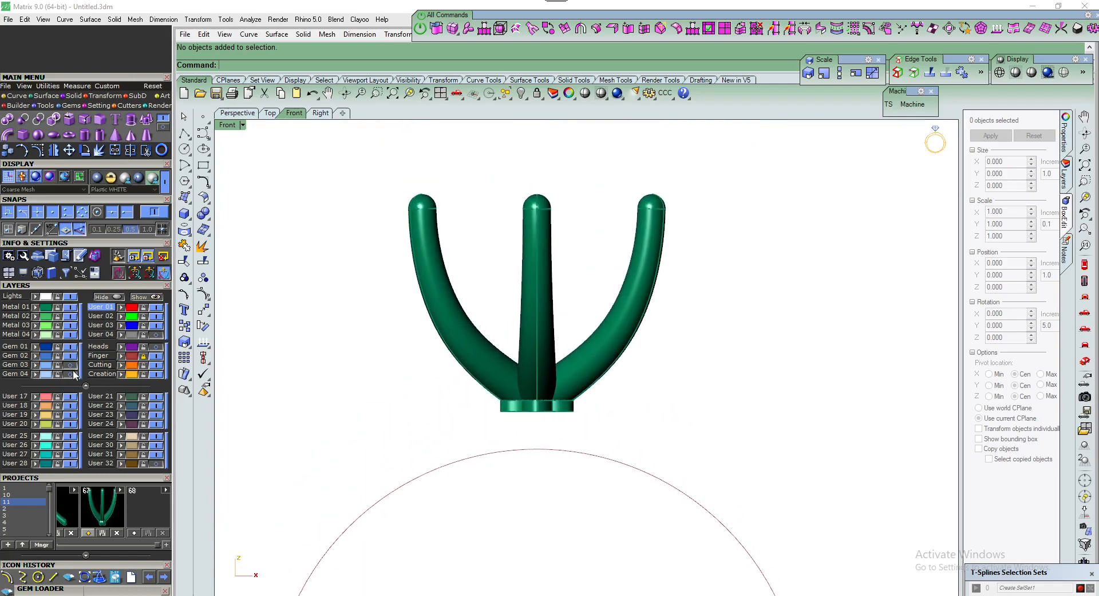
click(50, 367)
key(Delete)
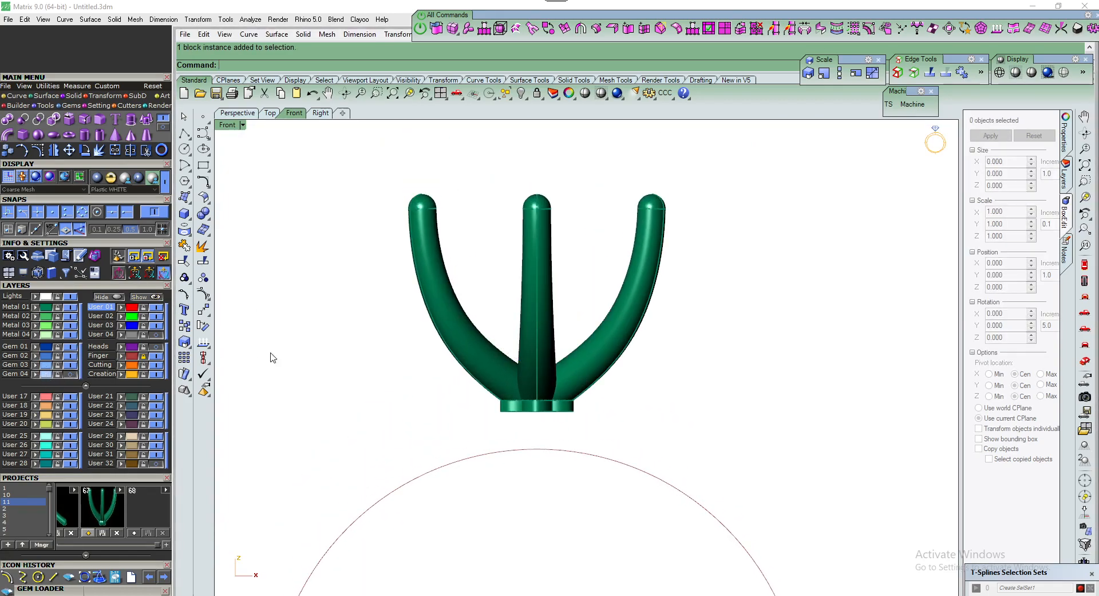
Turn on the Gem 04 layer and nudge its diamond up 0.200 between the prongs
click(70, 374)
scroll(524, 267, up, 2)
click(495, 295)
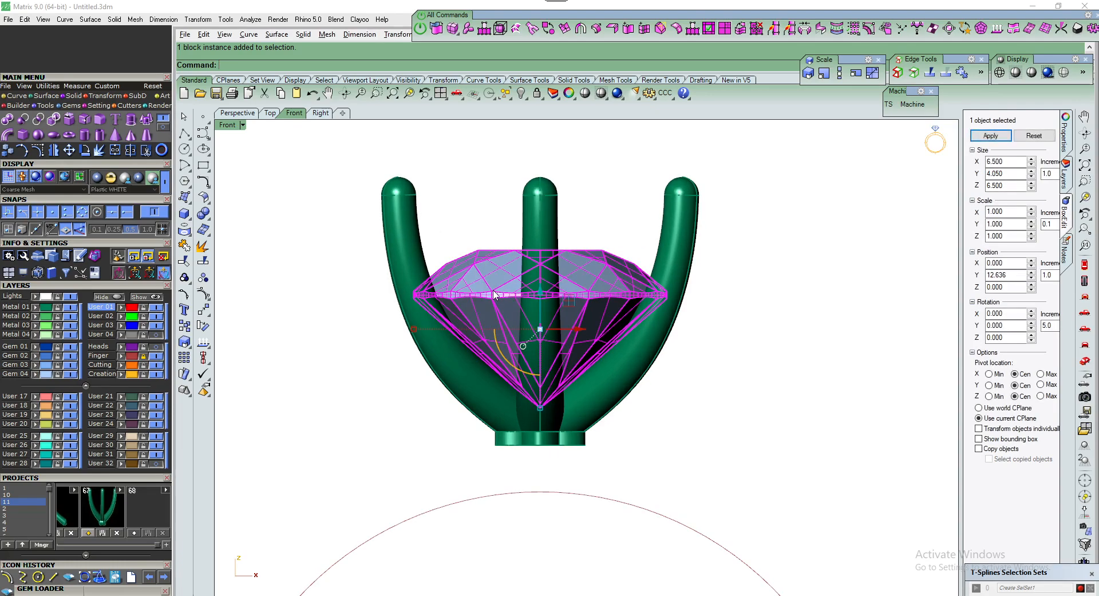
key(alt+Up)
key(Escape)
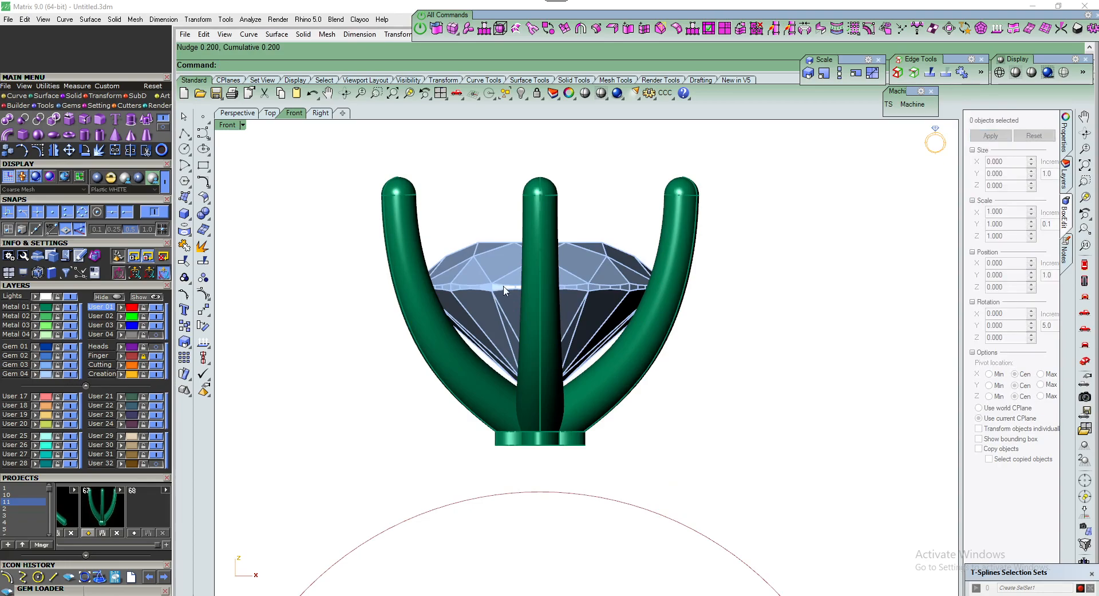
scroll(504, 291, up, 1)
scroll(524, 319, down, 2)
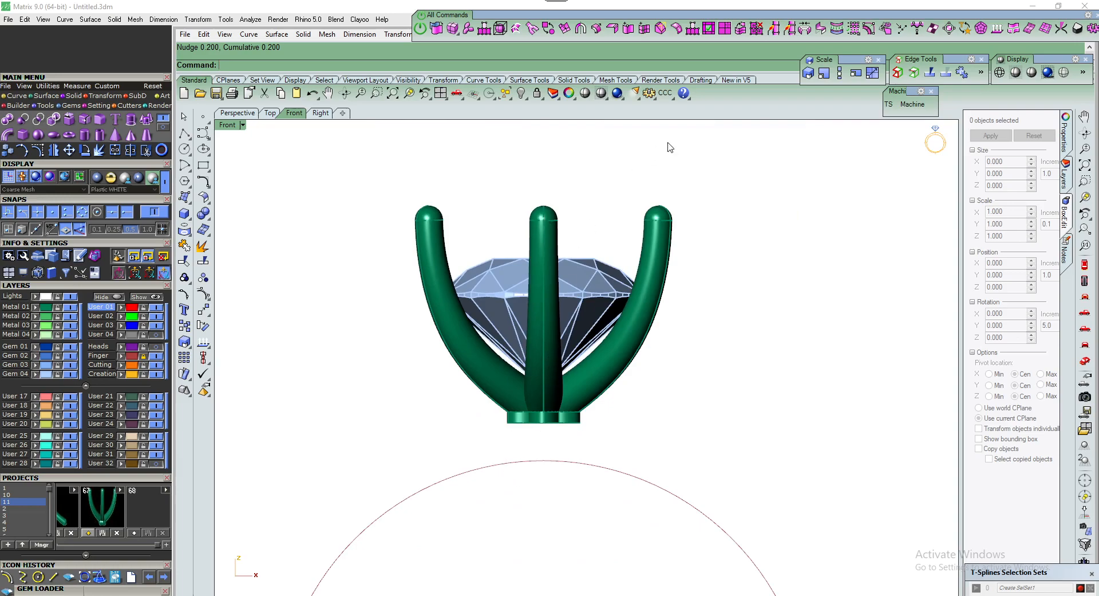
Measure the height from the top of the finger circle to the diamond and inspect how the stone sits between the prongs
click(665, 93)
click(539, 456)
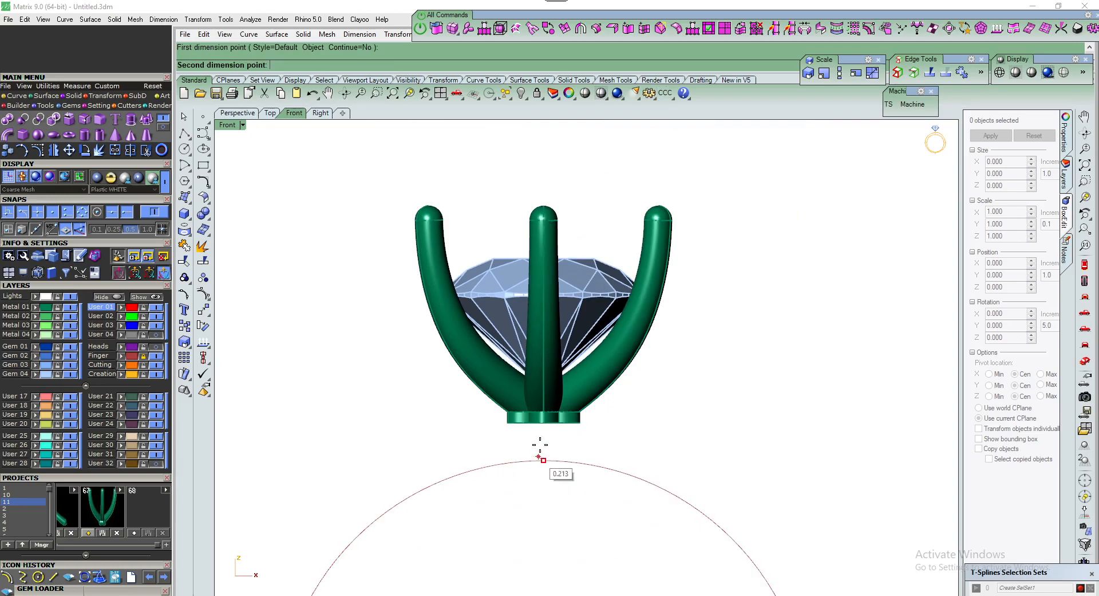
click(553, 258)
key(Escape)
scroll(527, 323, up, 3)
scroll(538, 328, down, 2)
scroll(541, 335, up, 4)
scroll(543, 335, down, 1)
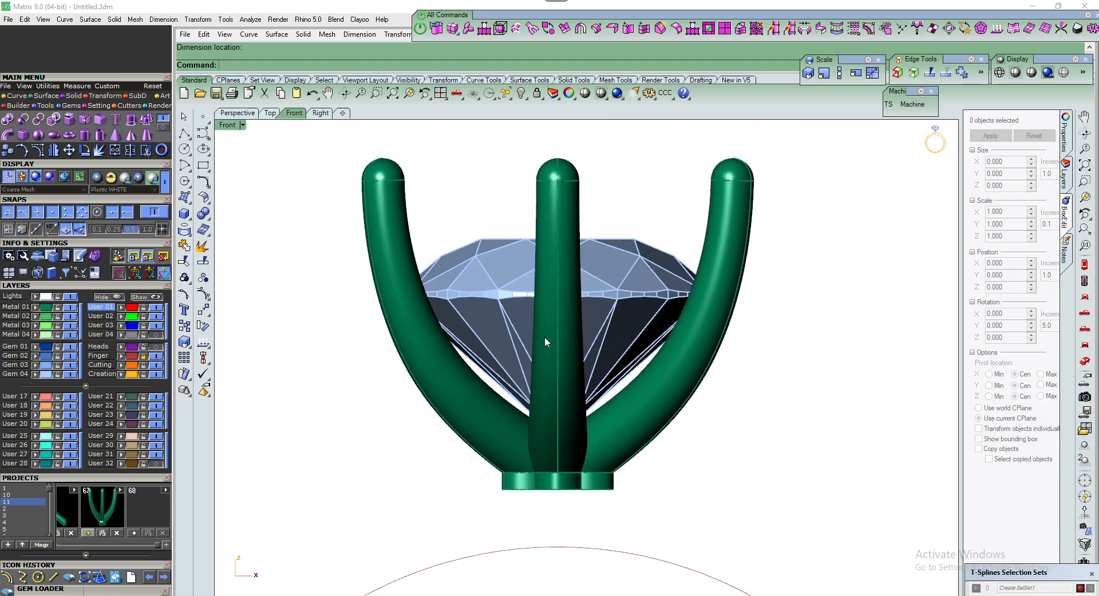
scroll(537, 341, down, 1)
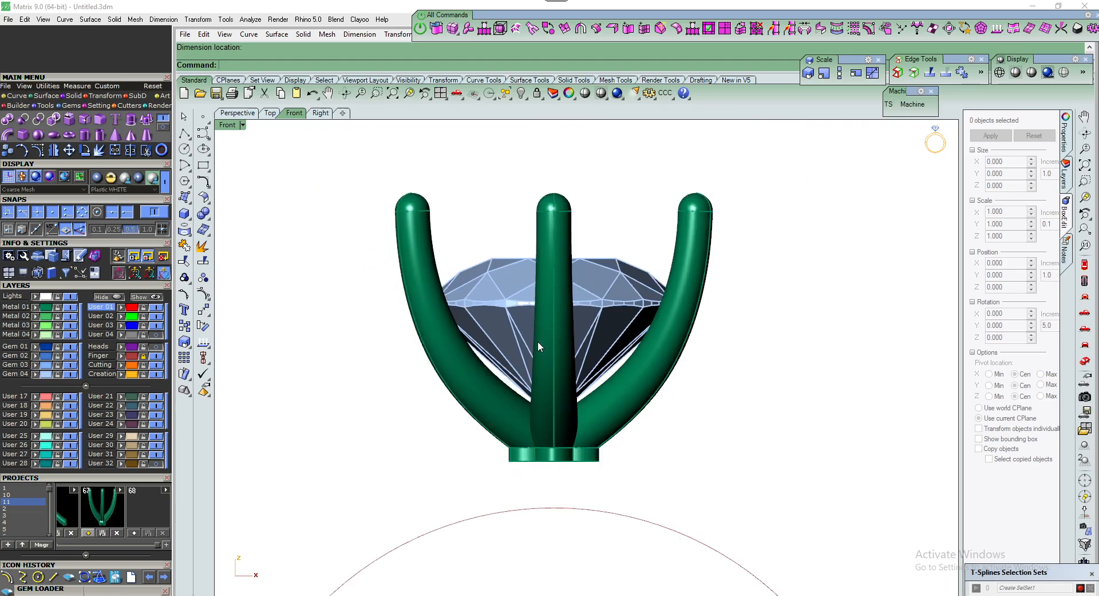
scroll(557, 368, up, 2)
Create the diamond's girdle outline with Gem Profile and hide the Gem 04 layer
click(498, 298)
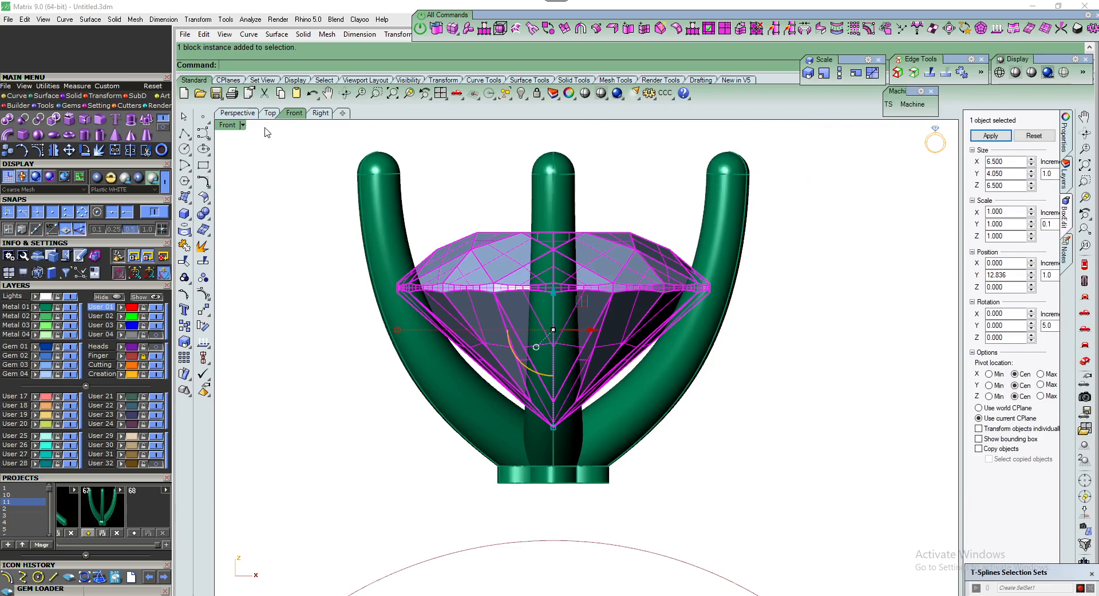
click(237, 115)
scroll(563, 346, down, 2)
right_drag(563, 347, 539, 434)
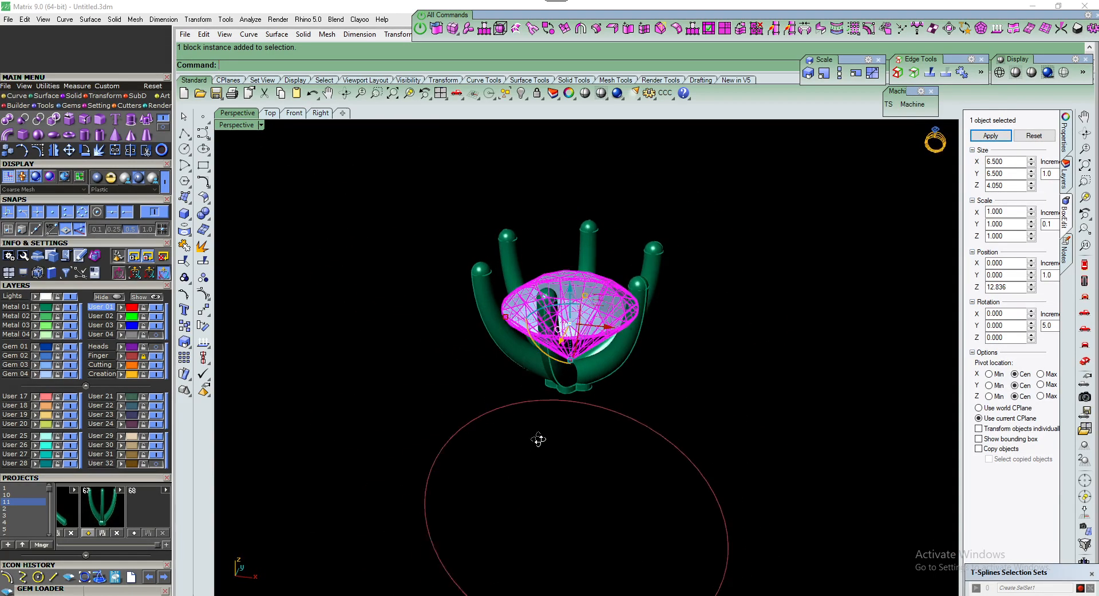
scroll(565, 355, up, 2)
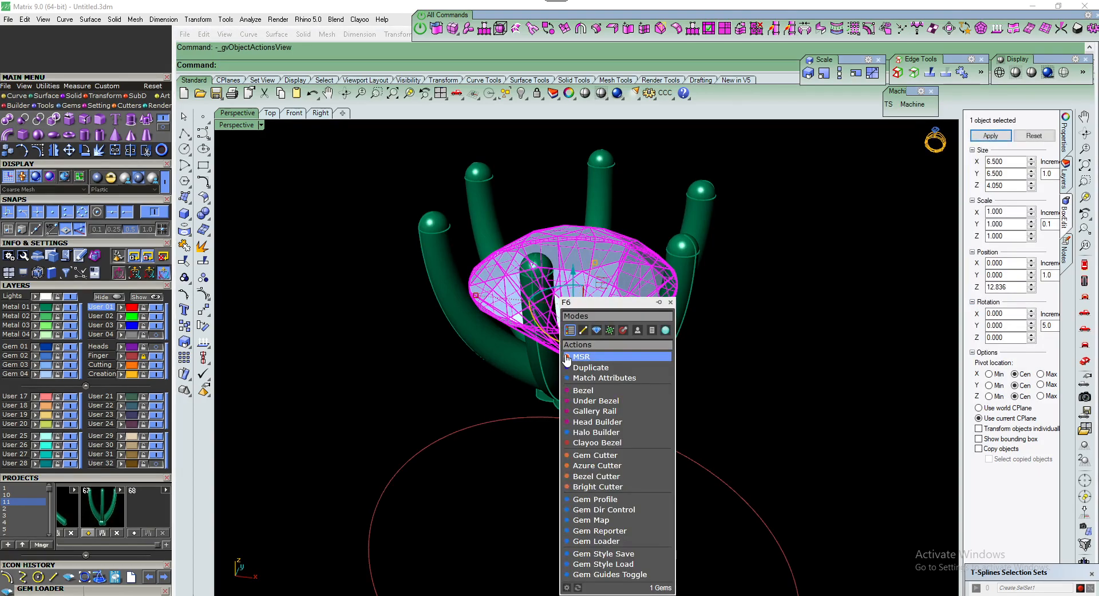
click(618, 500)
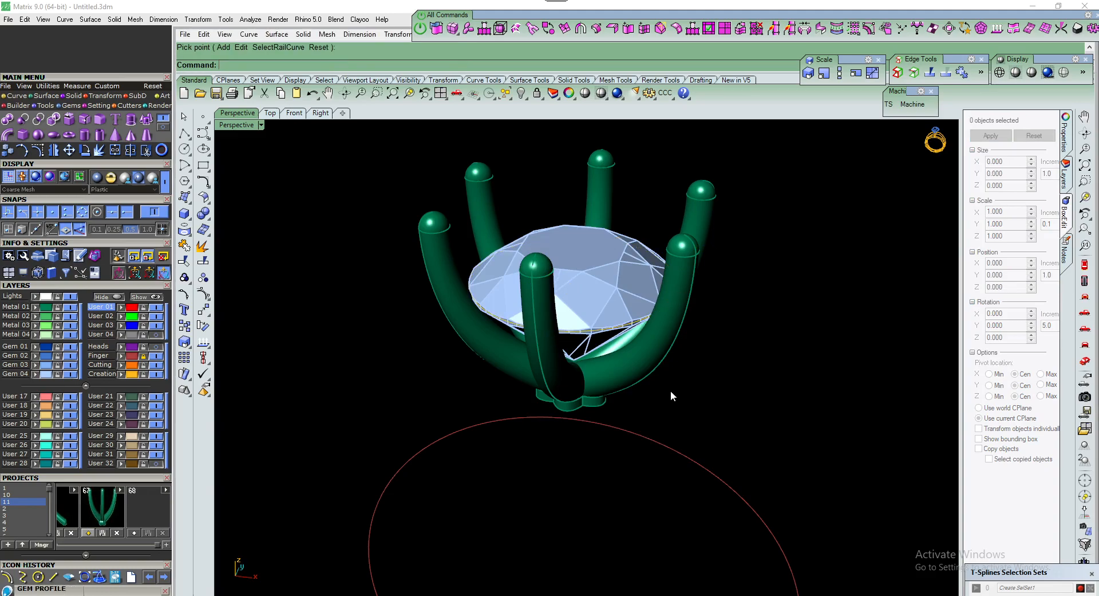
click(69, 373)
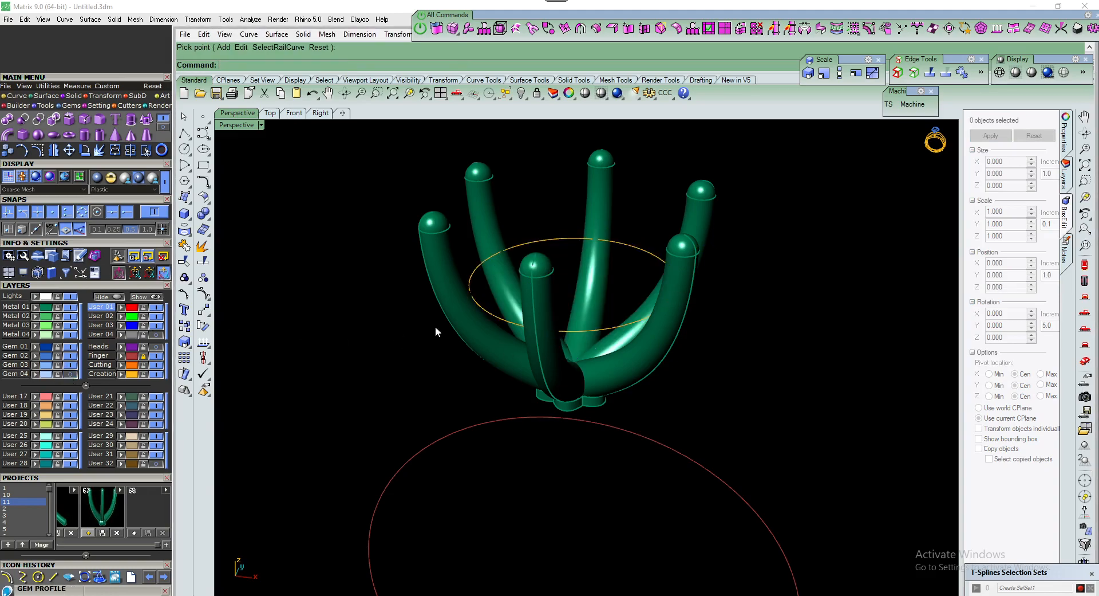
right_drag(471, 312, 485, 381)
mouse_move(509, 281)
right_down()
mouse_move(498, 376)
mouse_move(496, 245)
mouse_move(534, 315)
mouse_move(523, 286)
mouse_move(490, 281)
right_up()
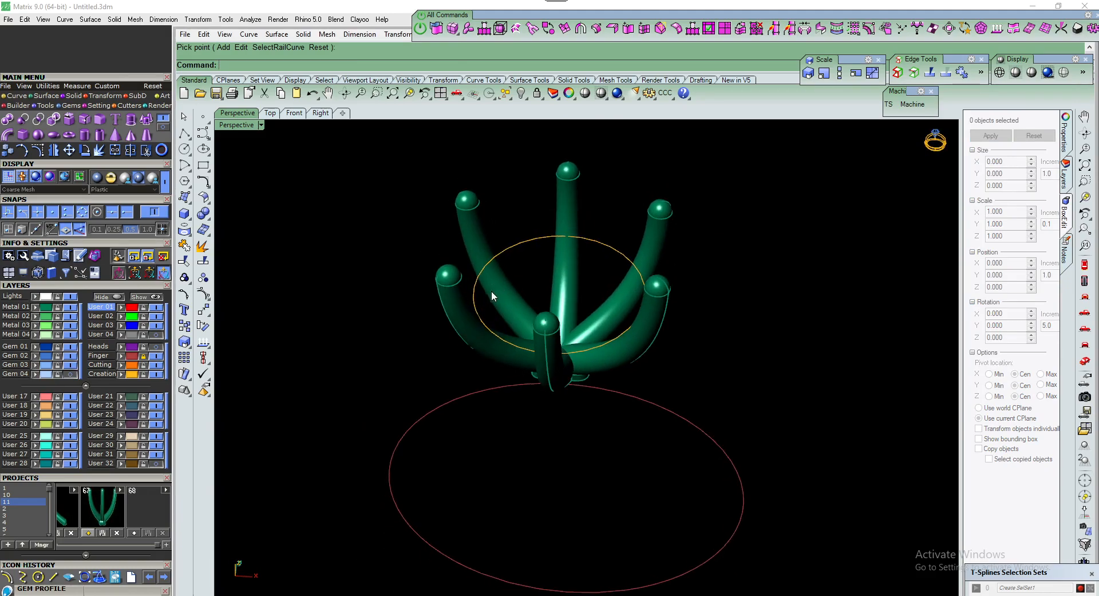
scroll(490, 280, up, 2)
scroll(495, 299, down, 1)
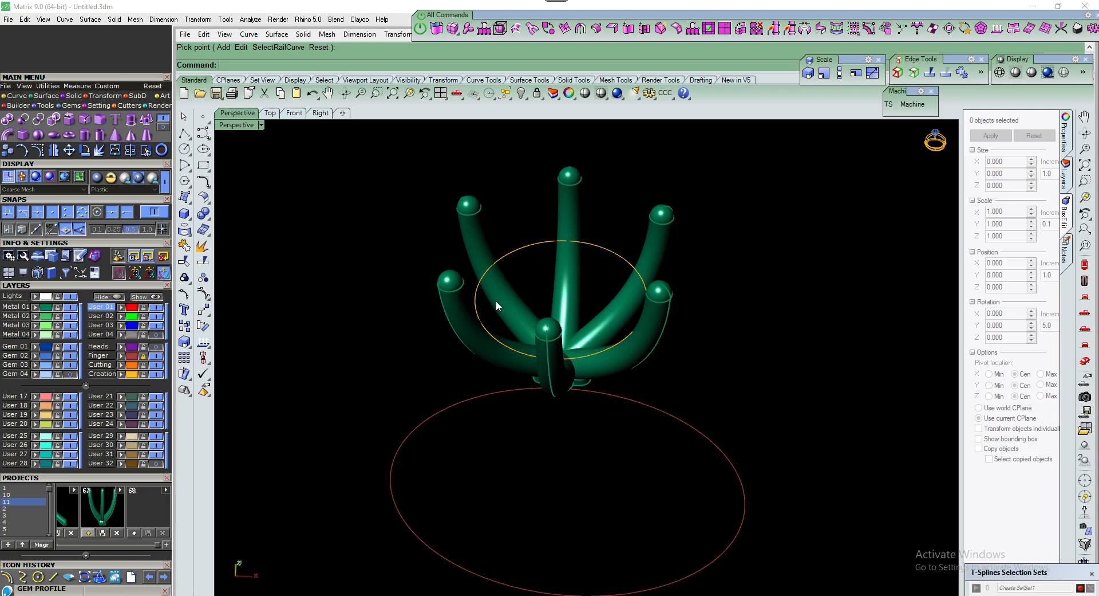
scroll(496, 300, down, 1)
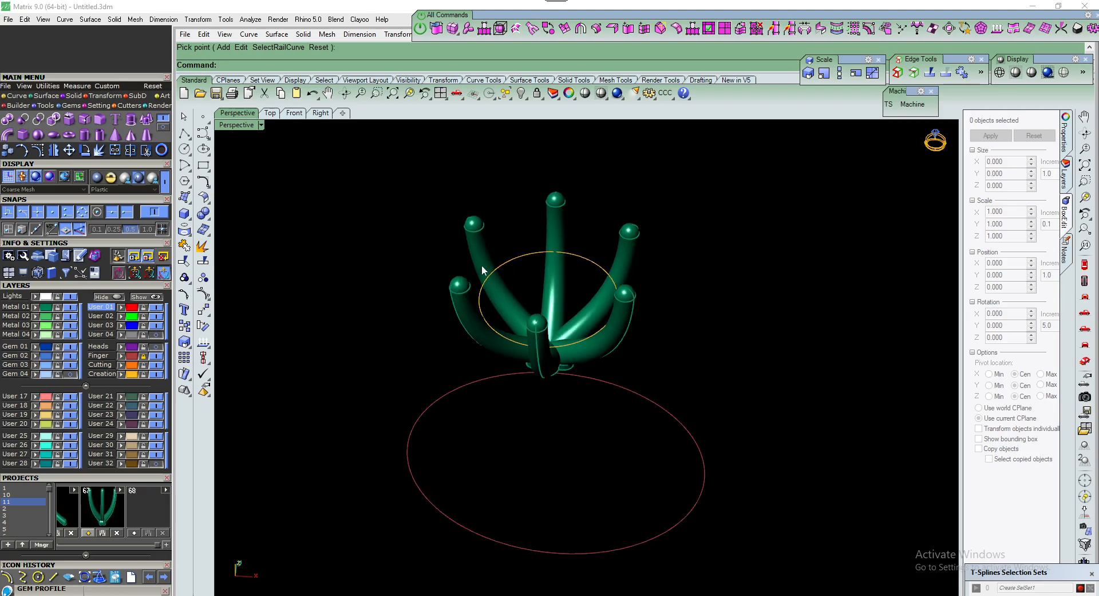
scroll(482, 277, up, 2)
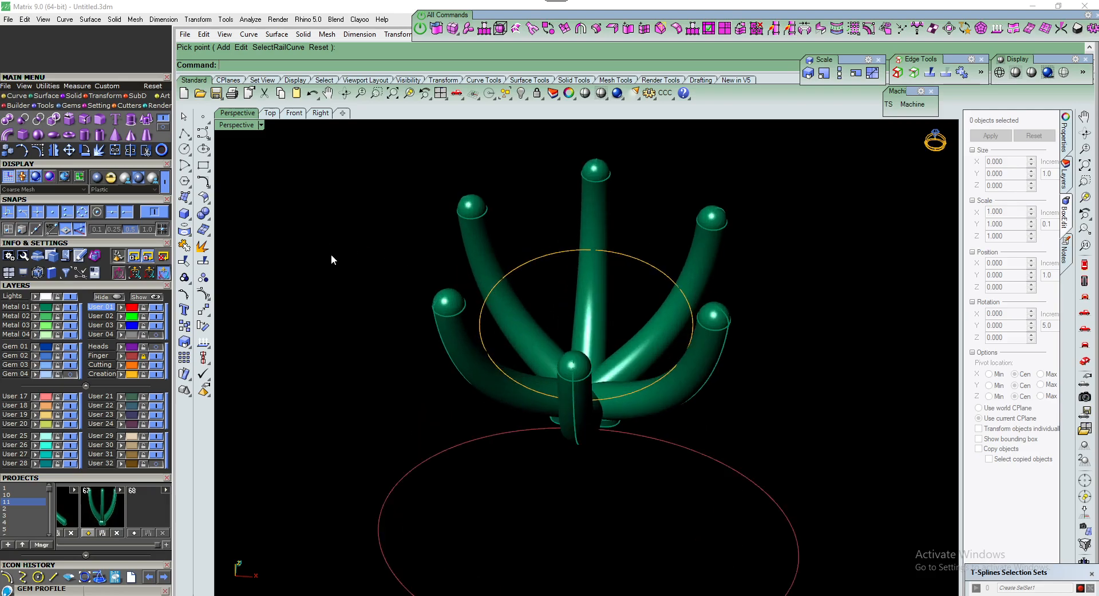
click(68, 106)
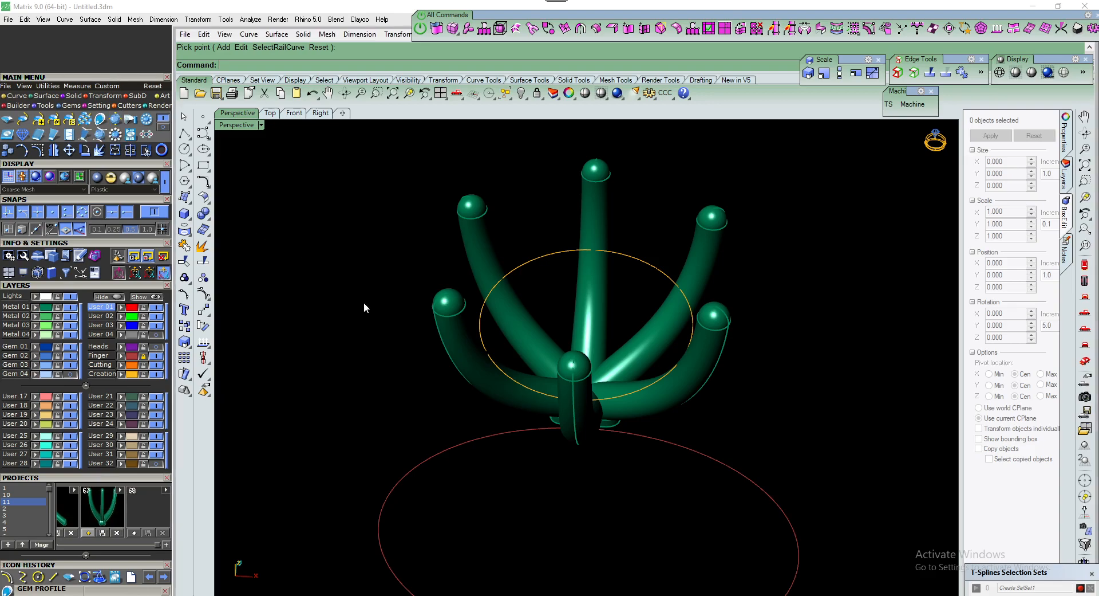
Offset the diamond's girdle outline inward by 0.5 mm
right_drag(482, 301, 520, 276)
click(522, 273)
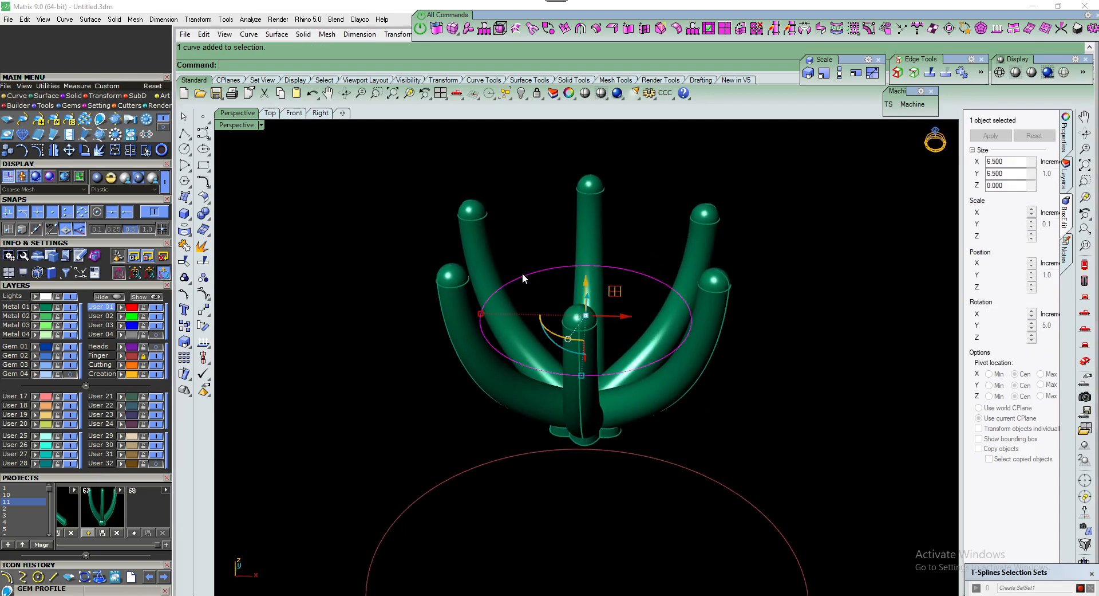
click(269, 112)
scroll(348, 179, down, 3)
scroll(508, 304, up, 3)
scroll(508, 304, down, 3)
scroll(507, 278, up, 1)
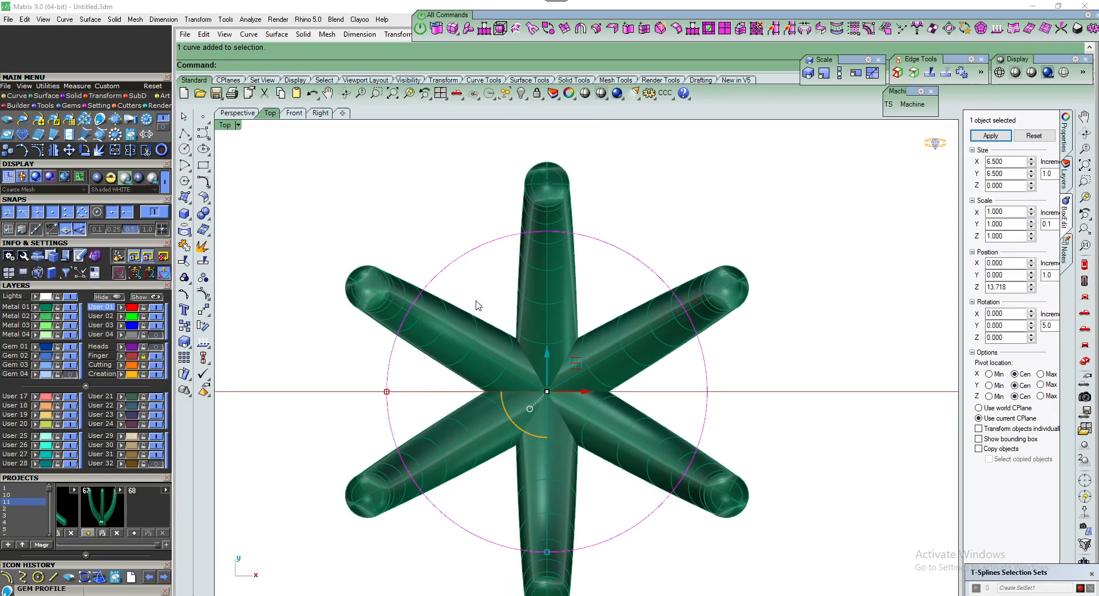
click(208, 188)
click(252, 203)
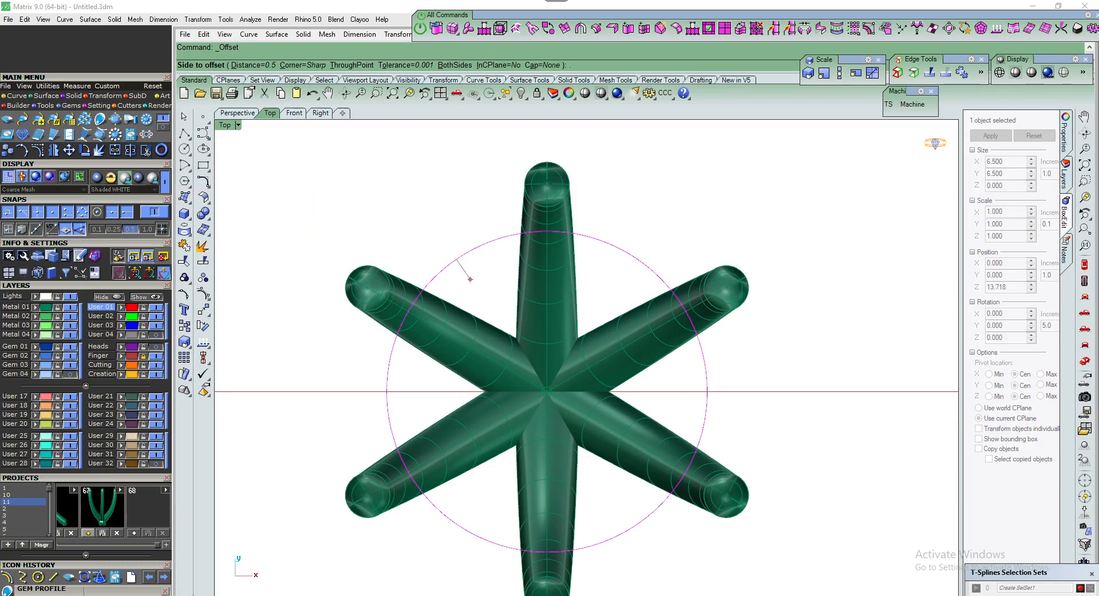
click(481, 290)
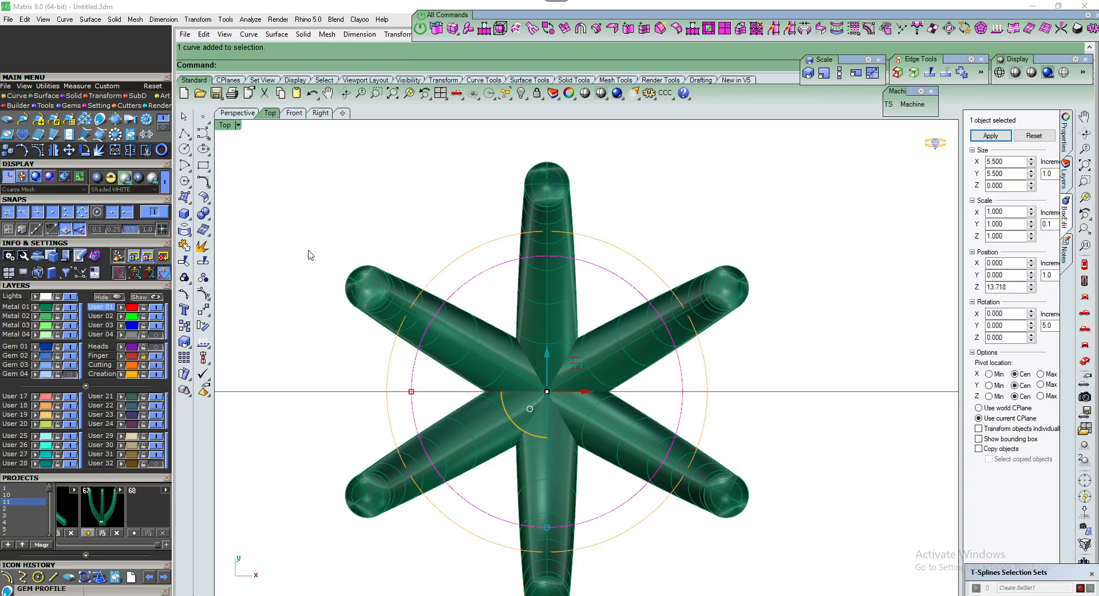
Pipe the inner offset circle into a solid ring 1 mm thick
click(186, 215)
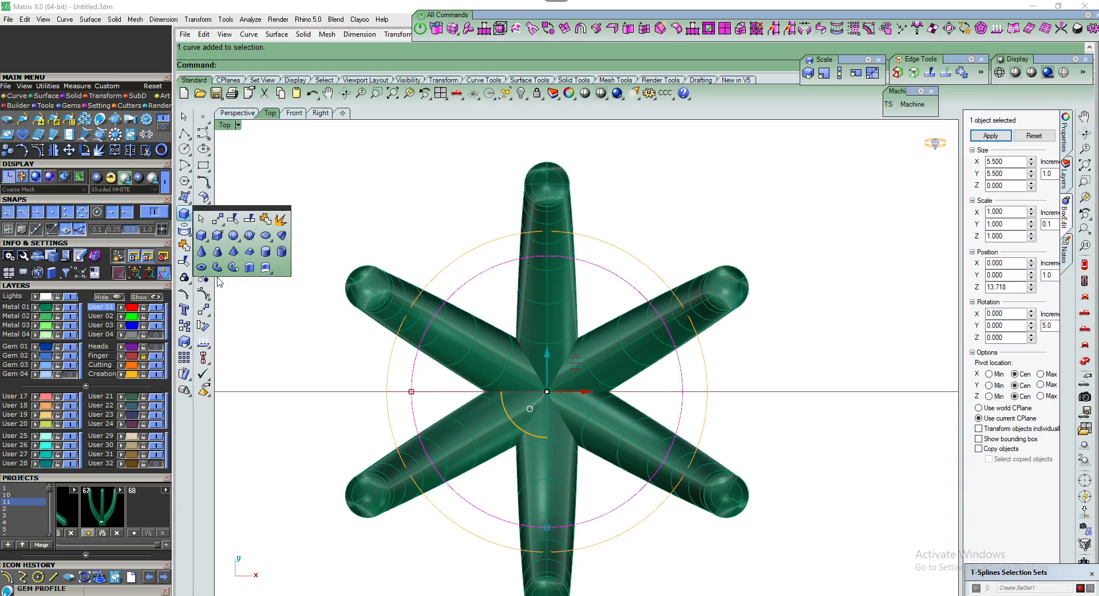
click(234, 267)
text(1)
key(Return)
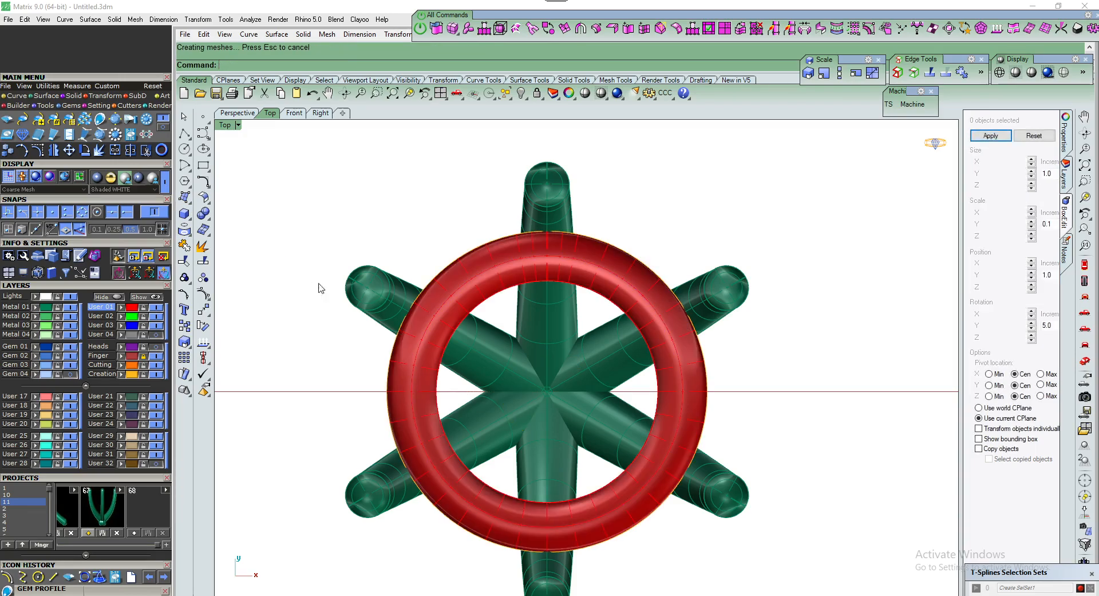
Show the Gem 04 layer with its diamond locked, and lock the Metal 01 layer holding the prongs
click(250, 114)
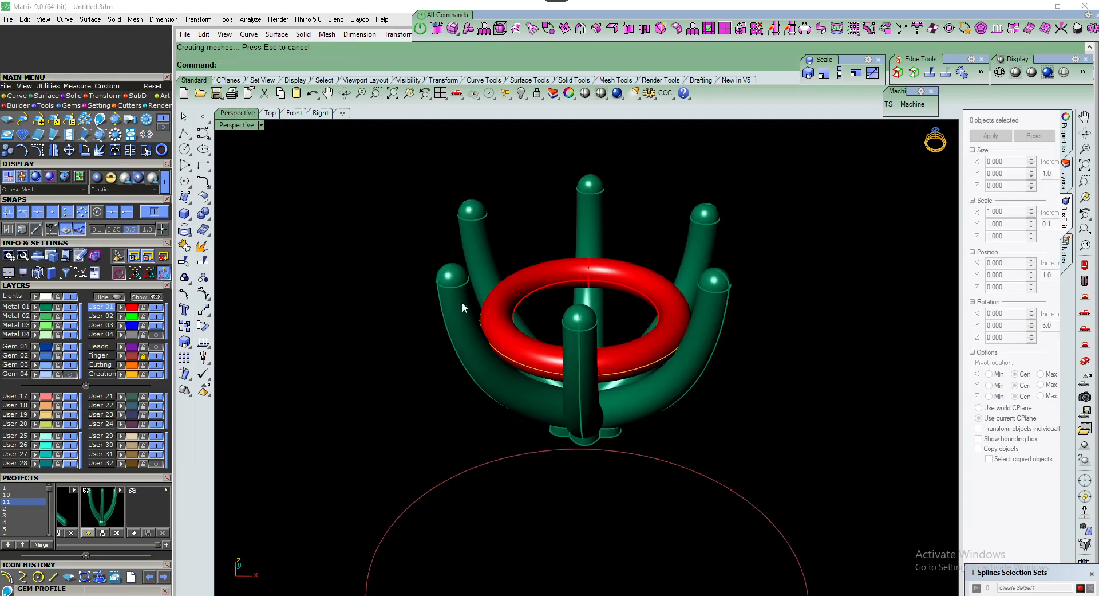
click(58, 373)
click(69, 374)
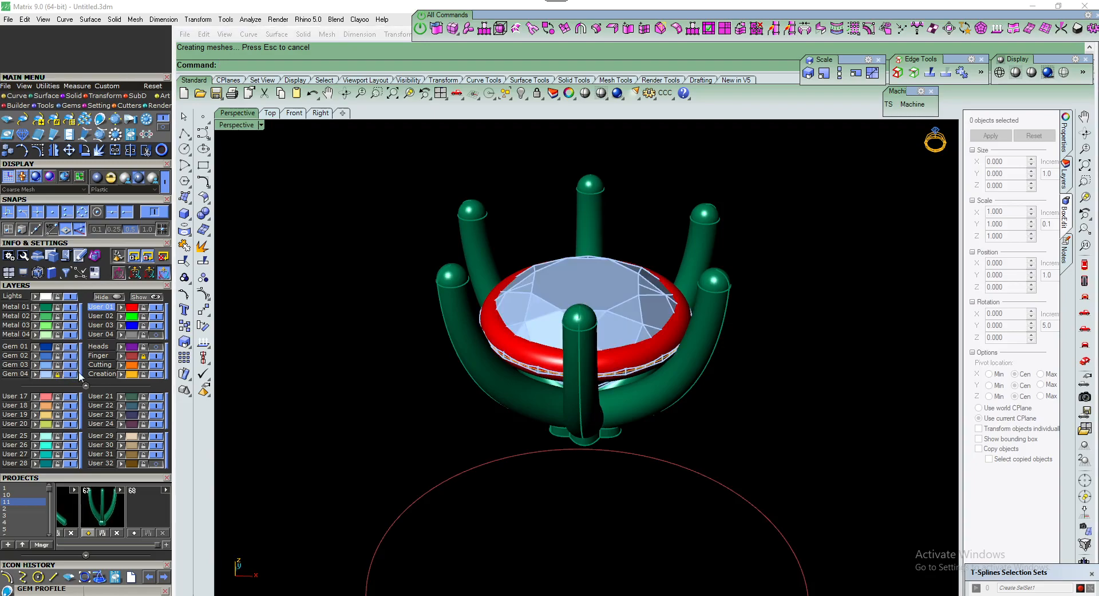
right_drag(527, 368, 569, 304)
scroll(548, 330, up, 4)
click(549, 329)
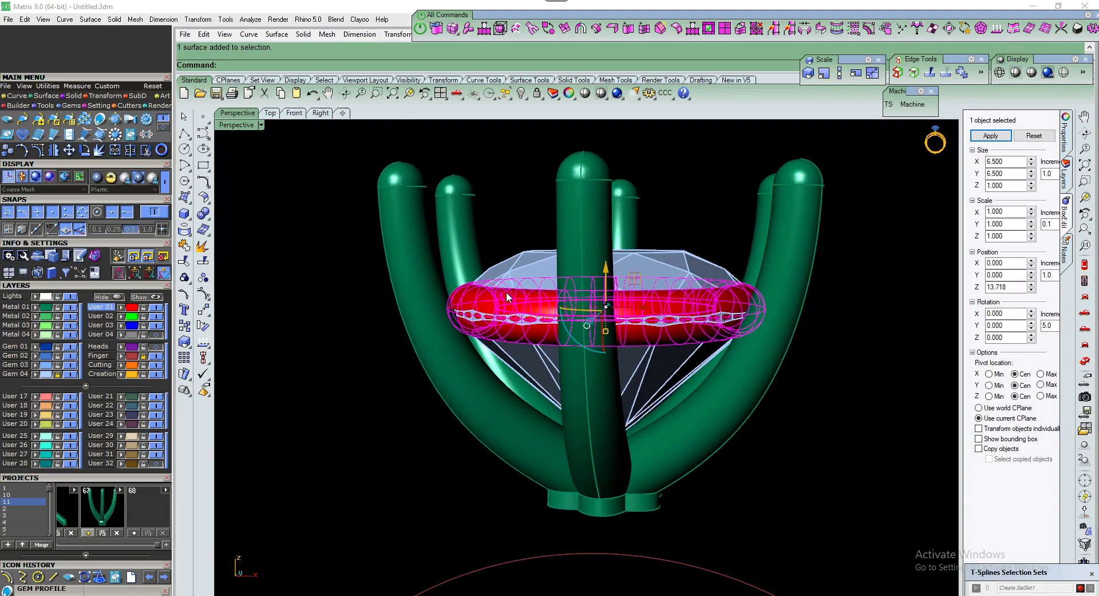
click(294, 292)
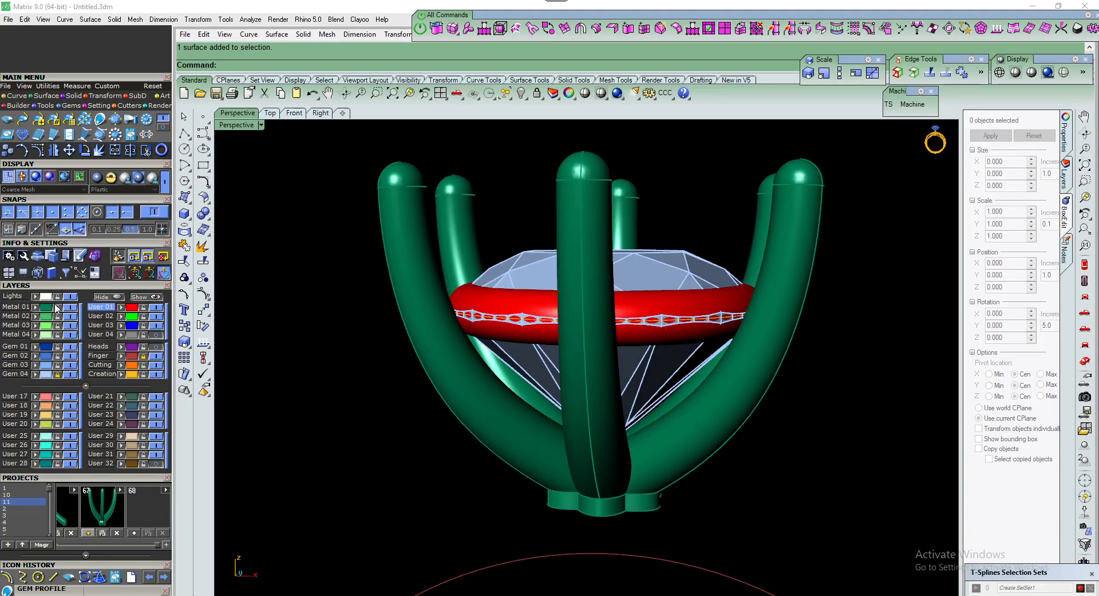
Move the piped ring and its two guide circles down below the diamond's girdle, to a height of about 12.765 mm
drag(337, 196, 893, 414)
drag(606, 263, 608, 320)
mouse_move(607, 320)
right_down()
mouse_move(629, 307)
mouse_move(600, 325)
right_up()
scroll(600, 324, up, 2)
drag(596, 320, 597, 314)
click(294, 112)
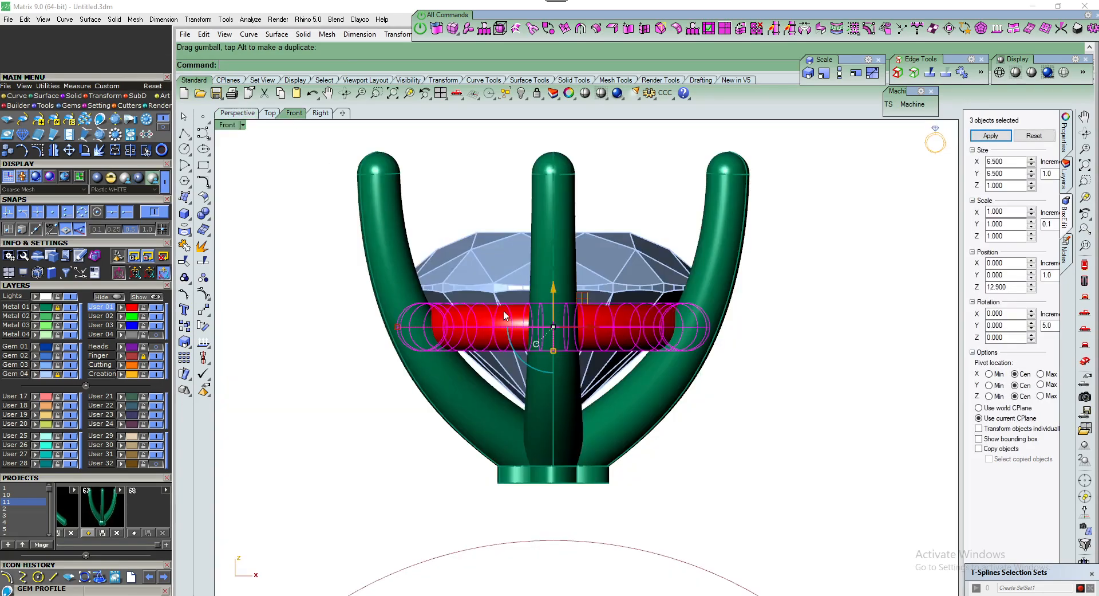
scroll(559, 294, up, 2)
drag(551, 298, 551, 304)
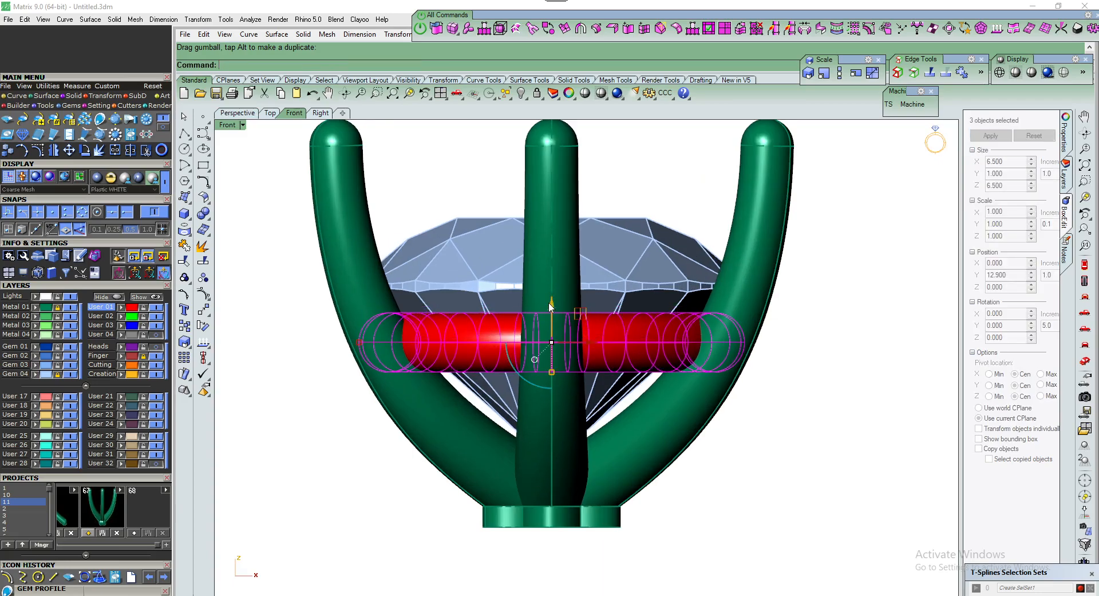
click(244, 116)
click(333, 253)
right_drag(343, 263, 497, 310)
scroll(422, 357, down, 3)
Nudge the diamond up 0.100 mm above the supporting ring and check its fit between the prongs
click(293, 113)
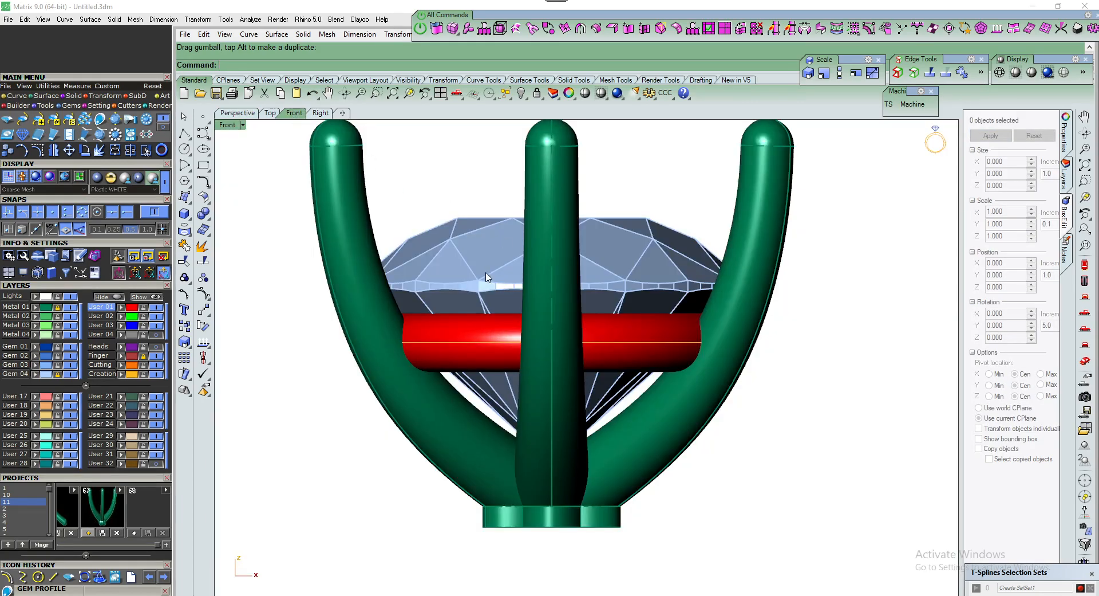
click(426, 315)
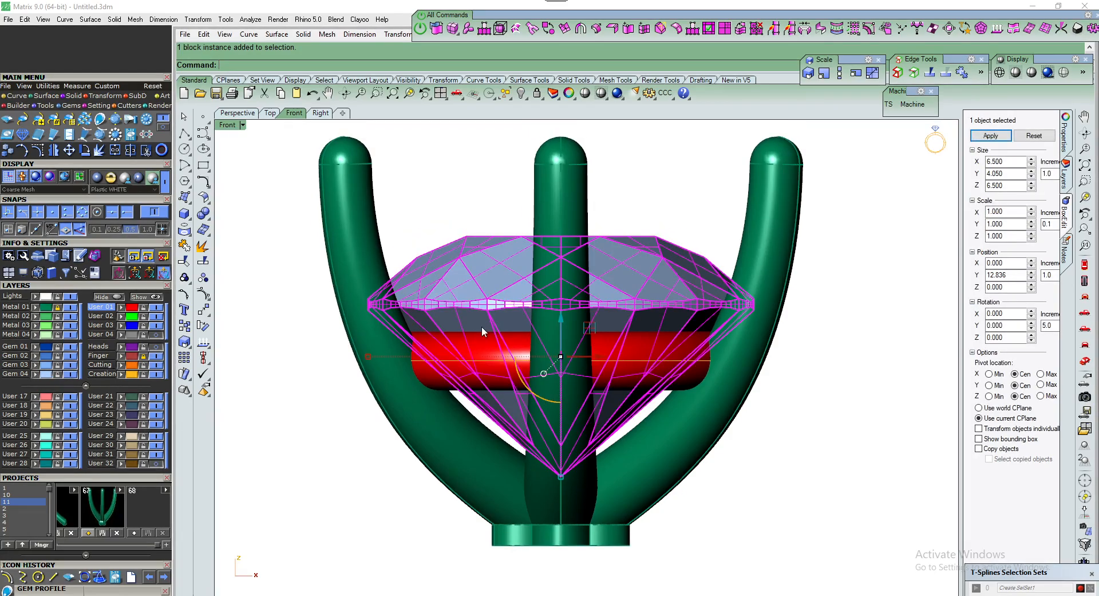
key(alt+Up)
key(alt+Up)
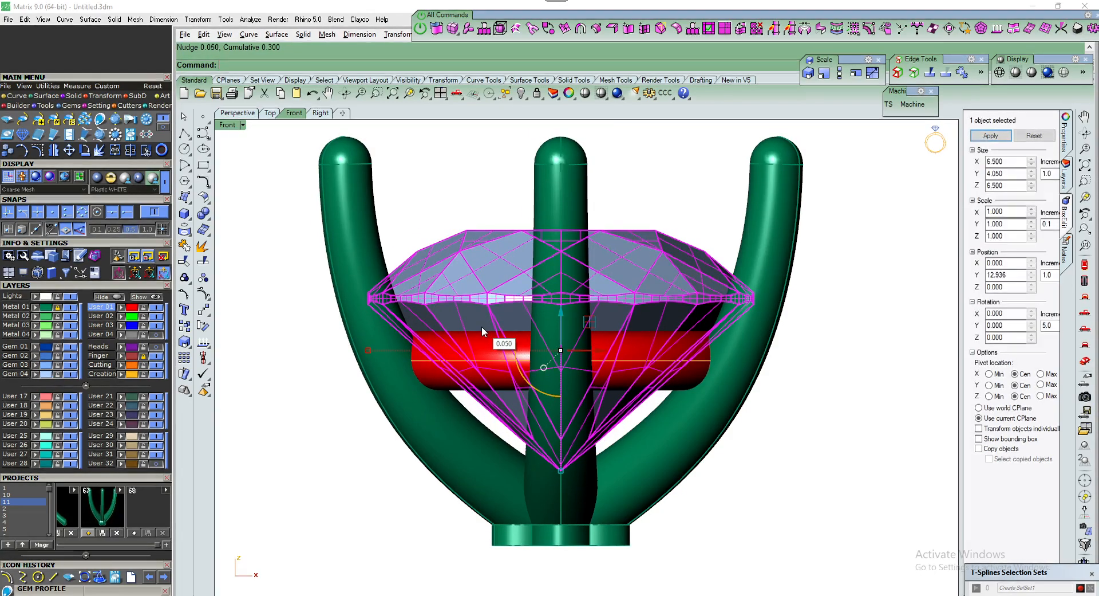
key(Escape)
scroll(482, 325, down, 4)
right_drag(500, 343, 537, 333)
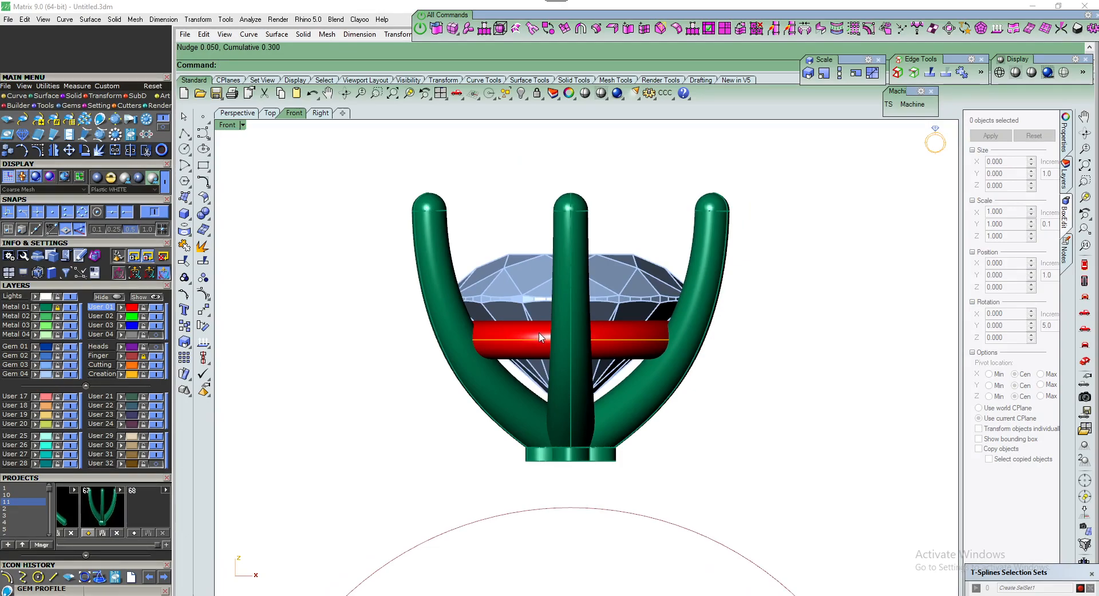
scroll(546, 327, up, 2)
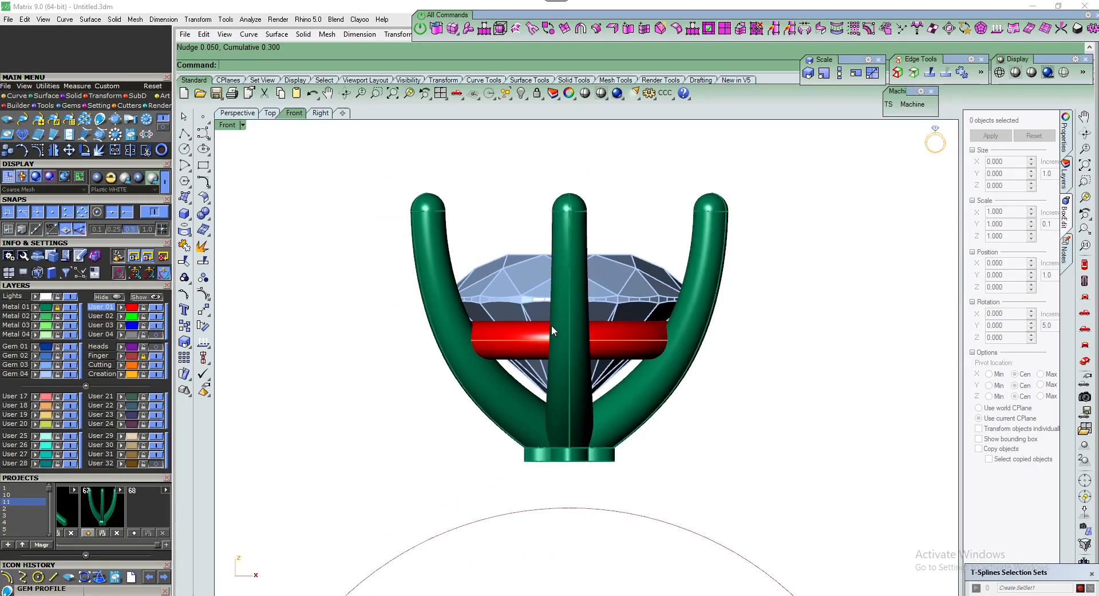
right_drag(552, 326, 536, 331)
scroll(541, 312, up, 2)
scroll(535, 330, down, 2)
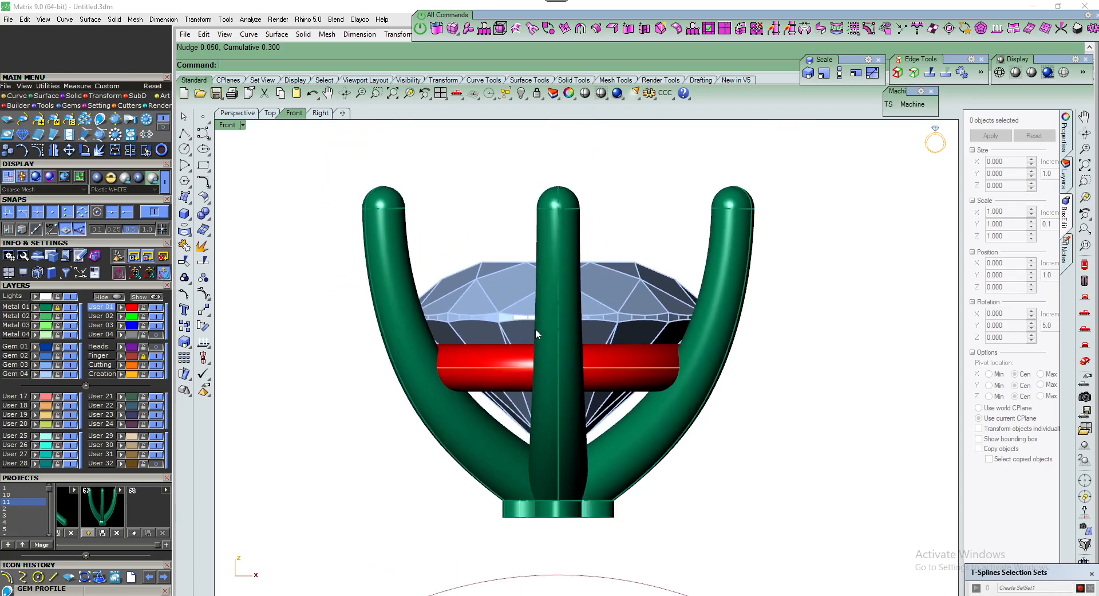
scroll(513, 299, down, 2)
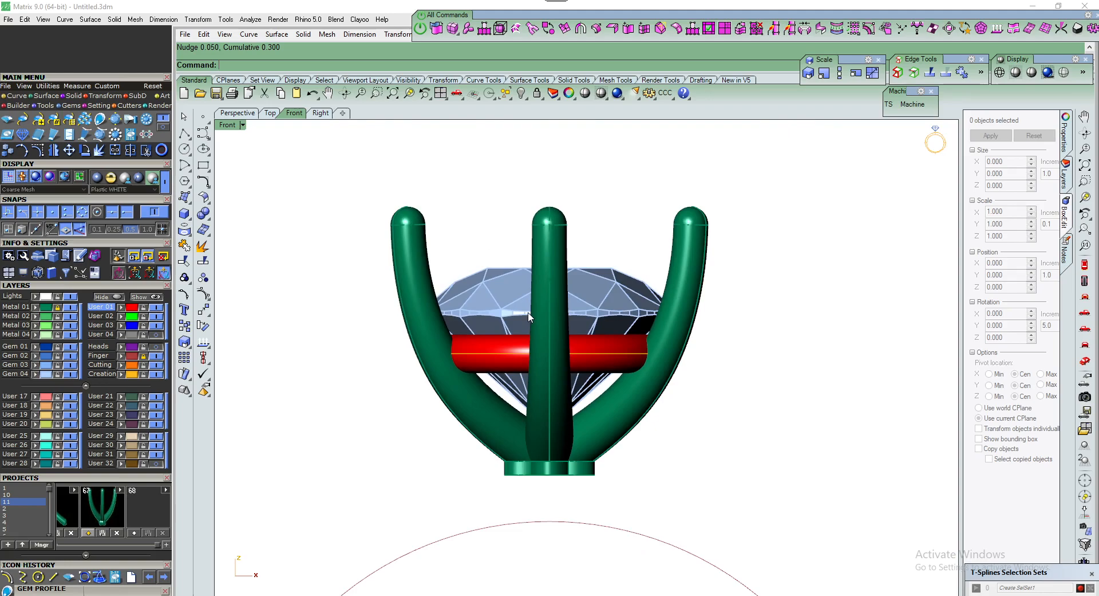
Assign the red supporting ring beneath the diamond to the Metal 01 layer
click(487, 345)
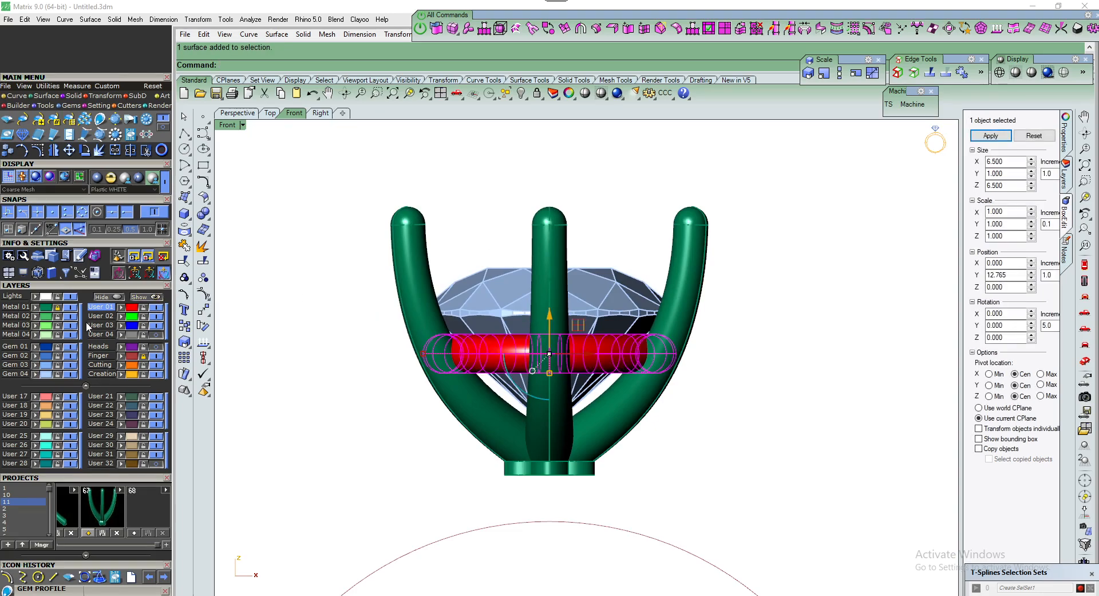
click(269, 113)
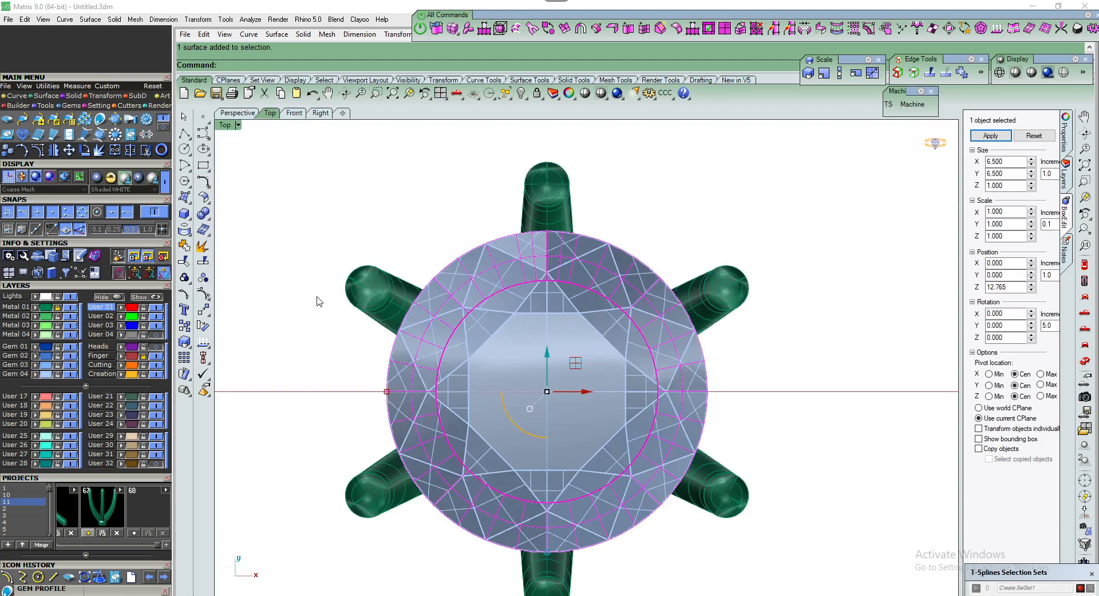
click(37, 308)
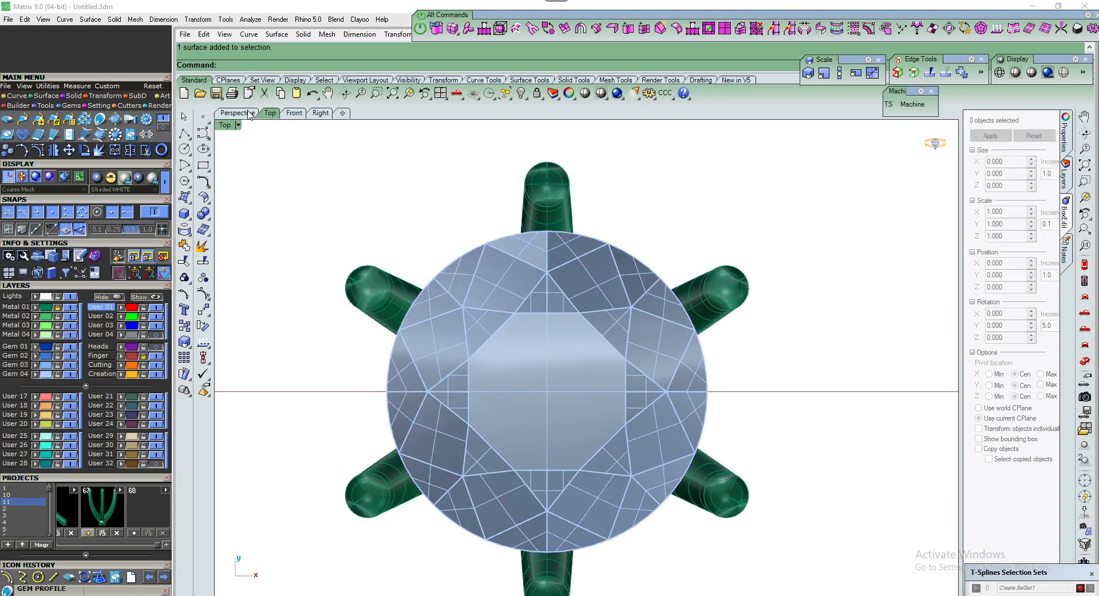
Unlock the Metal 01 layer and save the current model as project version 68
click(292, 114)
click(238, 114)
right_drag(487, 246, 630, 304)
scroll(541, 433, down, 4)
click(46, 311)
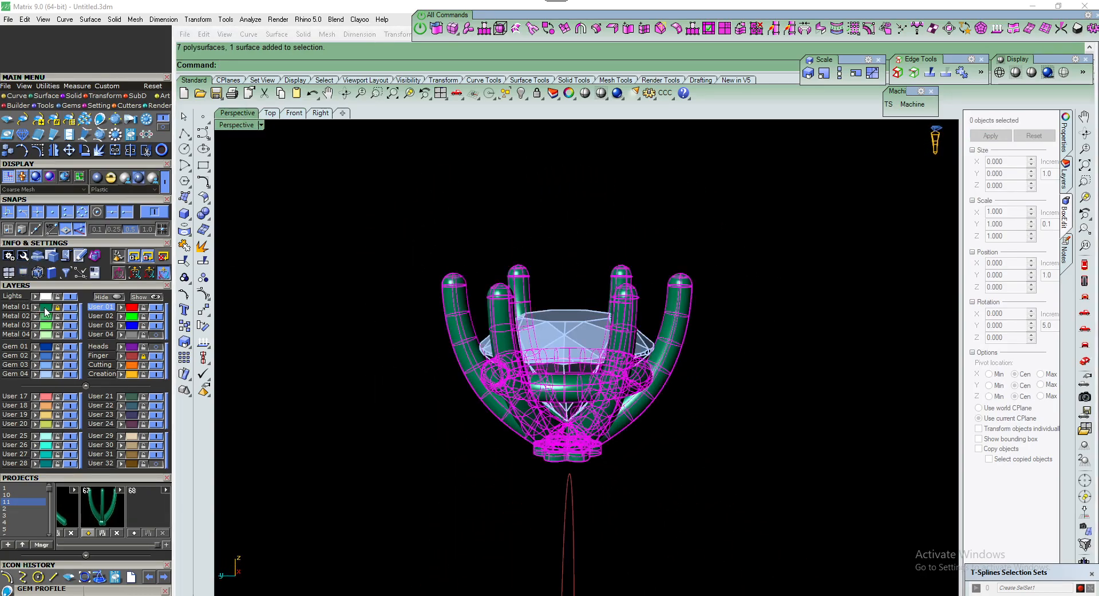
click(47, 373)
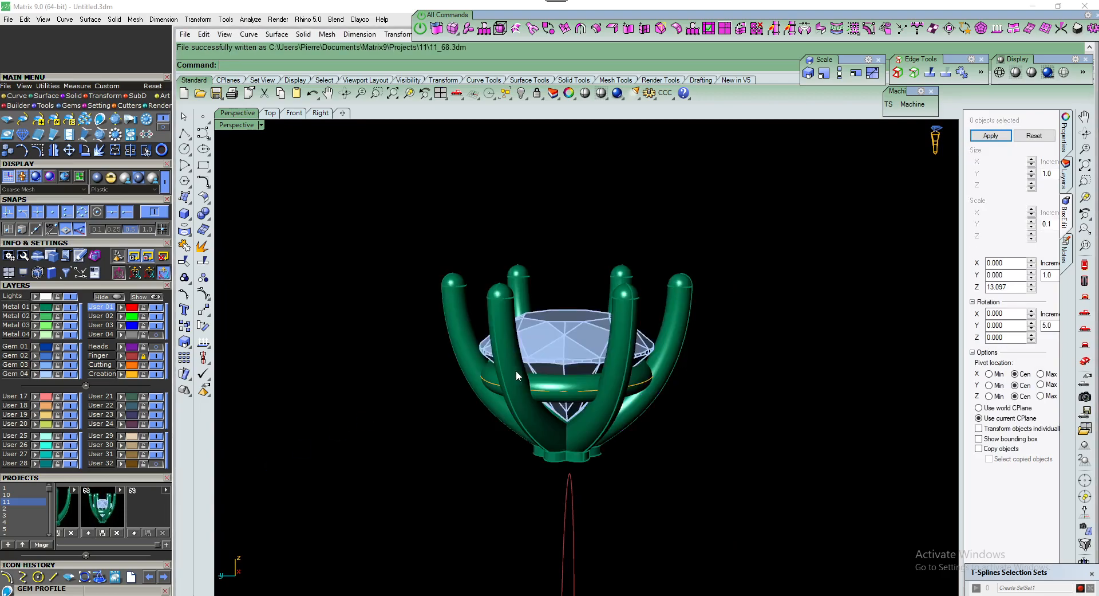
Draw a horizontal line centered on the underside of the flower base plate, extending about 2.455 mm to each side
click(295, 113)
scroll(459, 353, up, 5)
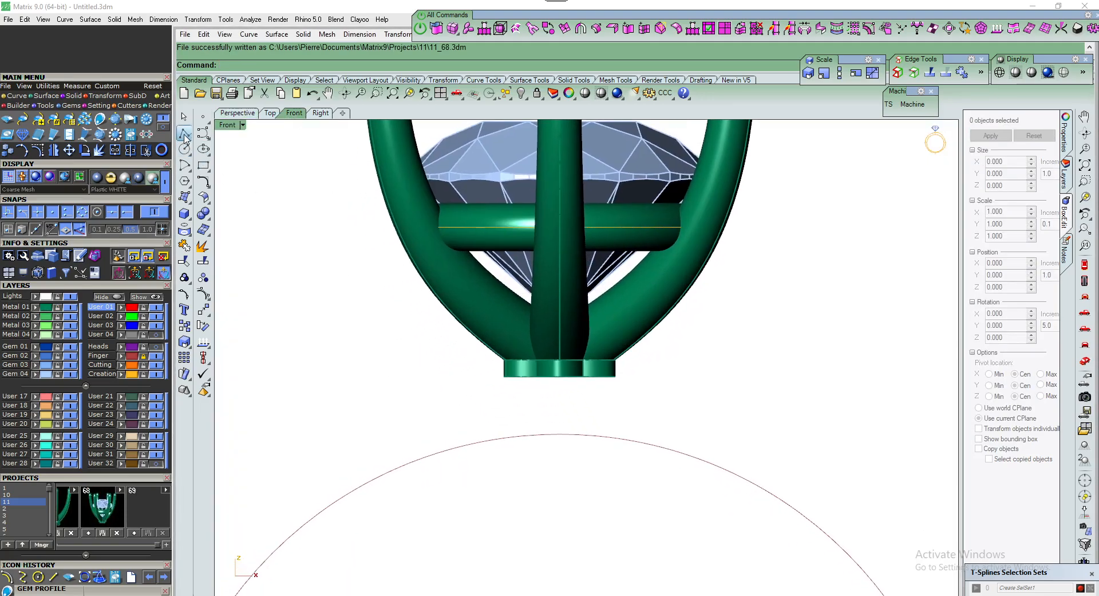
click(184, 134)
click(232, 141)
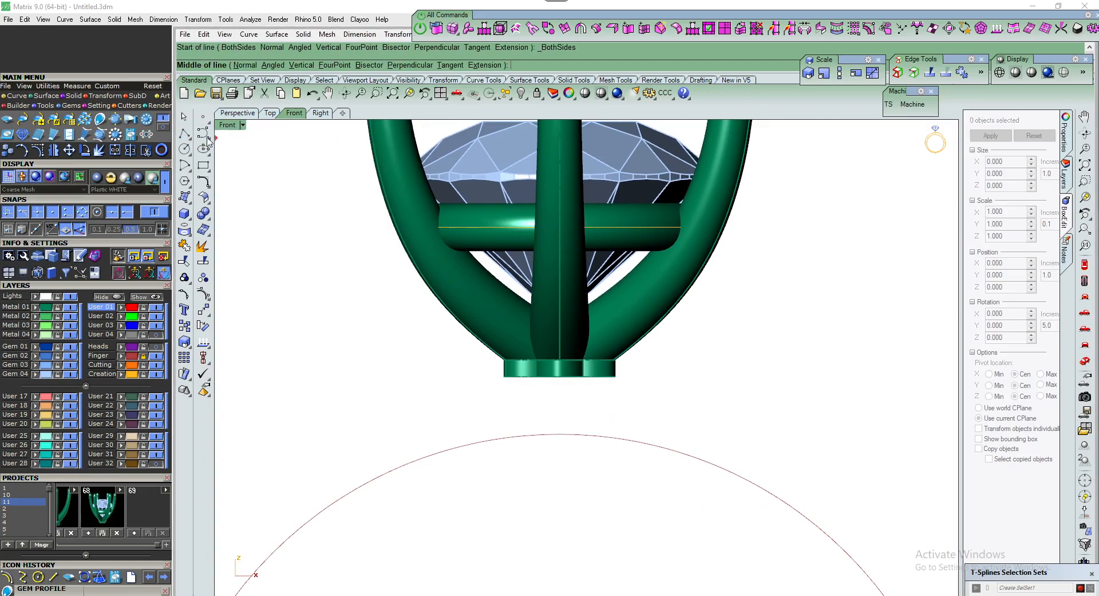
scroll(475, 393, up, 4)
click(604, 373)
scroll(574, 381, down, 2)
scroll(573, 382, down, 3)
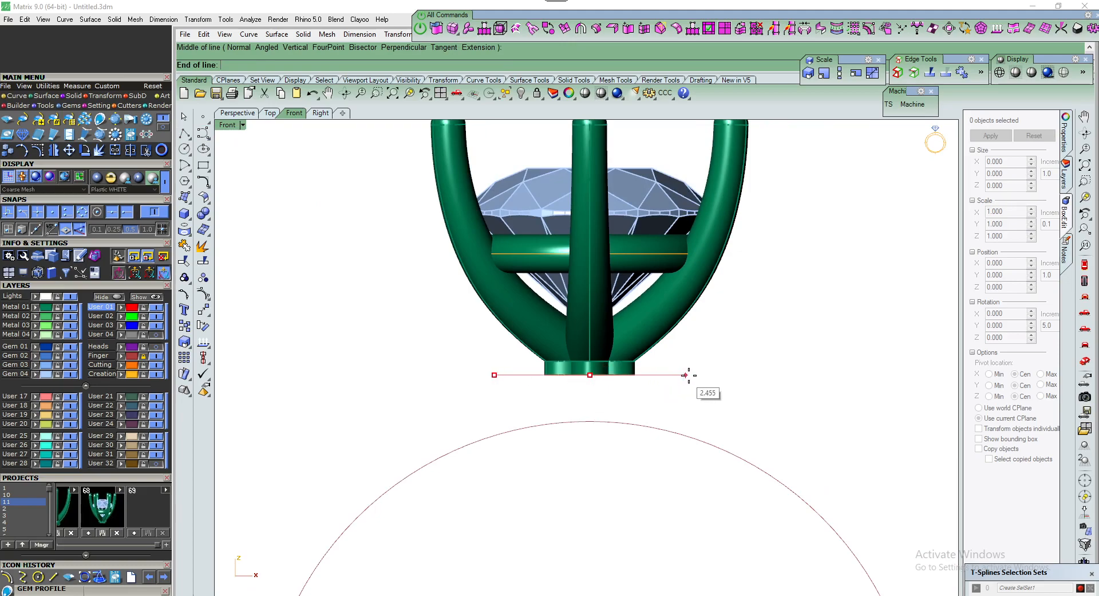
click(689, 375)
scroll(564, 370, down, 1)
scroll(620, 376, up, 1)
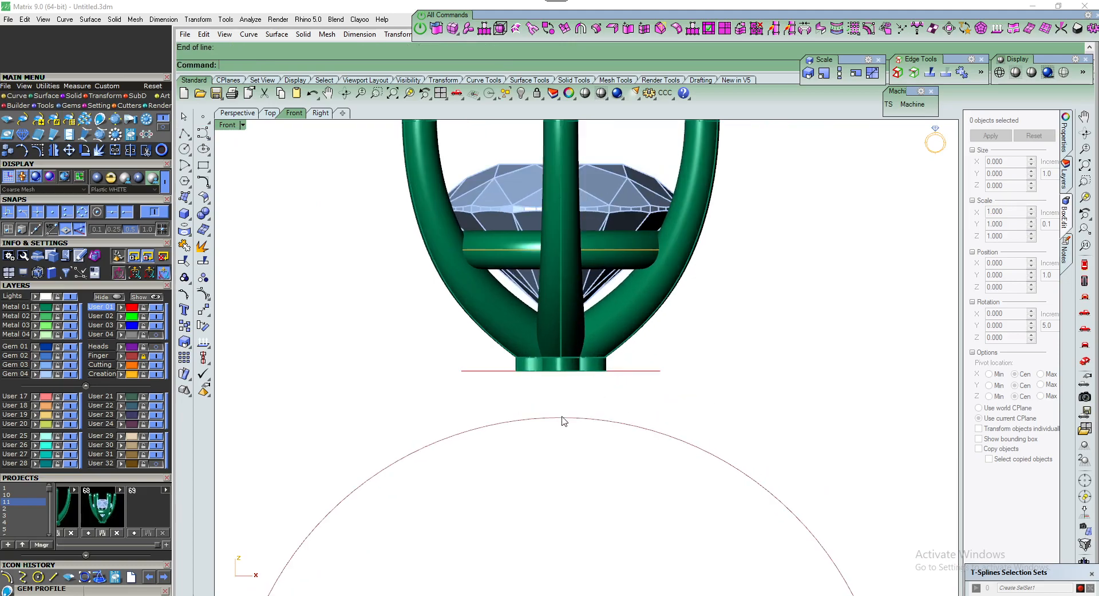
scroll(570, 427, down, 2)
scroll(584, 405, up, 2)
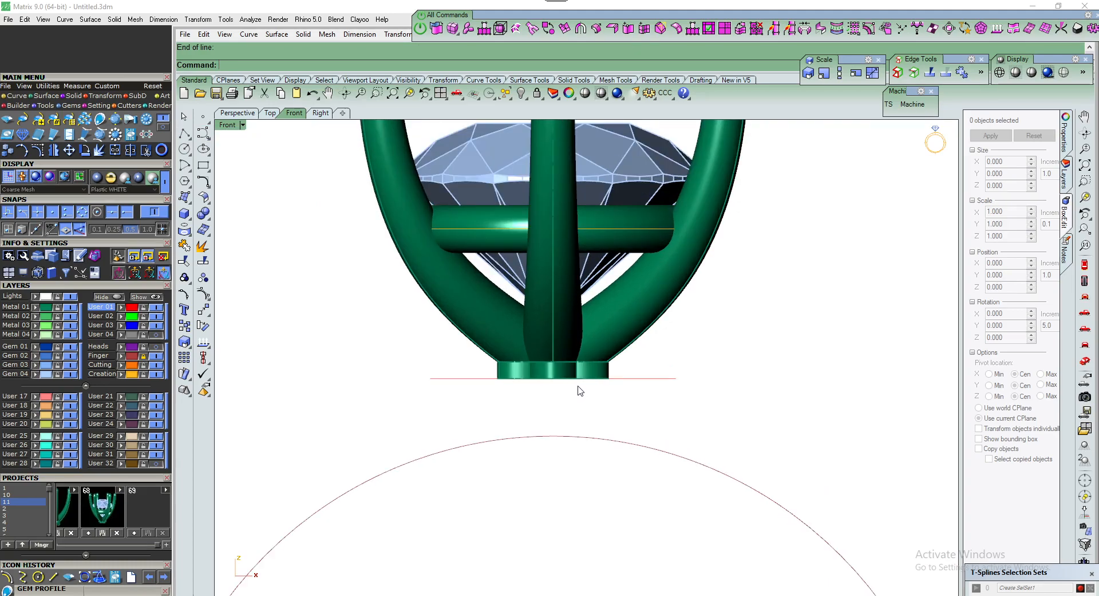
Extract a copy of the flower base plate's bottom surface, keeping the original solid intact
click(237, 113)
right_drag(479, 403, 541, 417)
scroll(541, 421, up, 2)
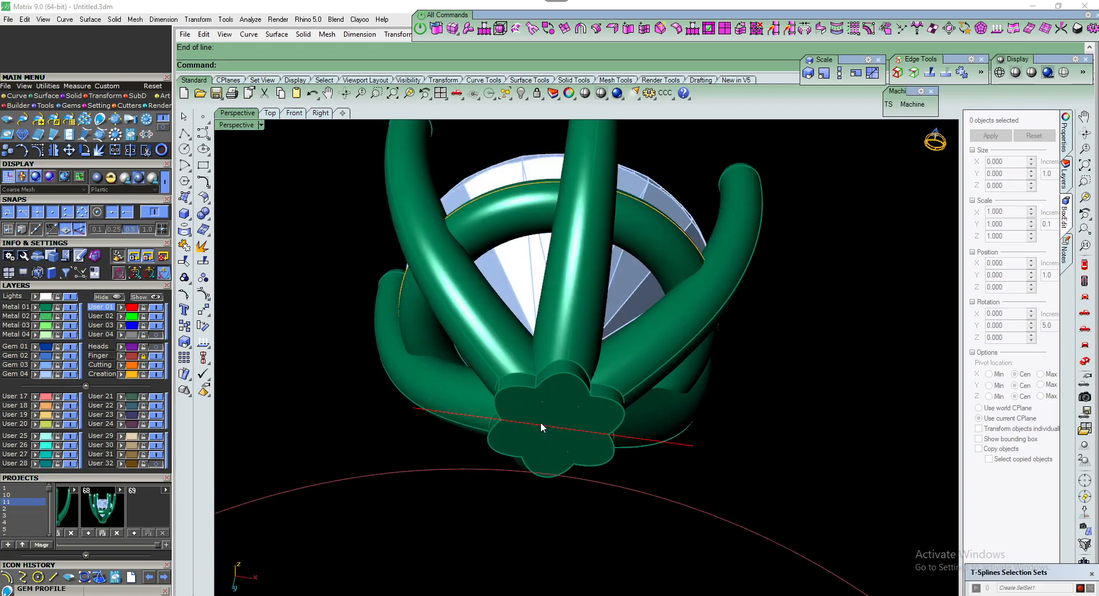
scroll(541, 424, up, 3)
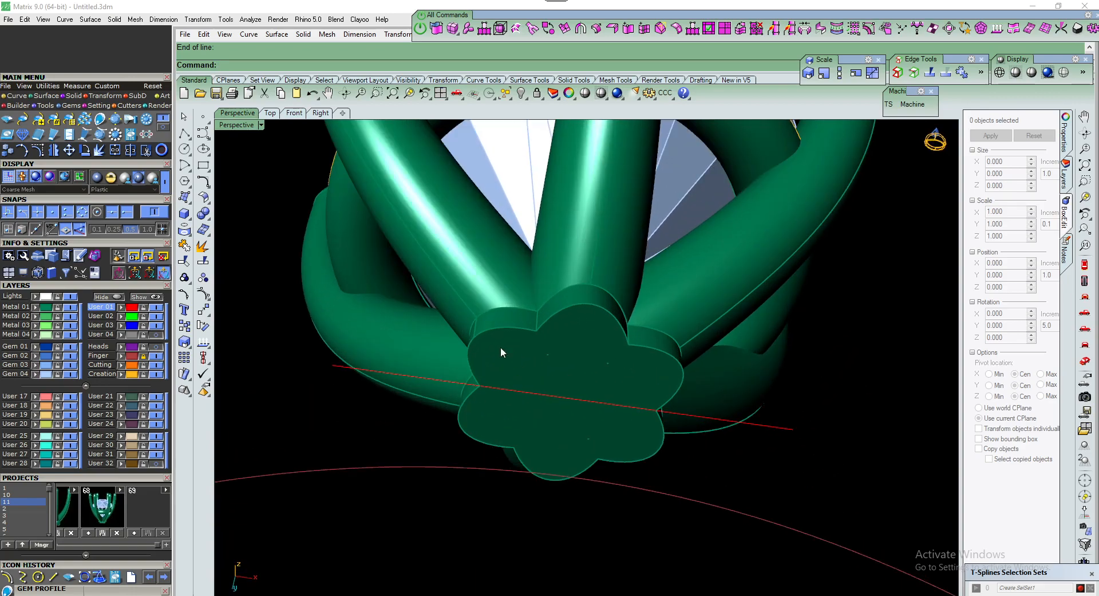
click(203, 213)
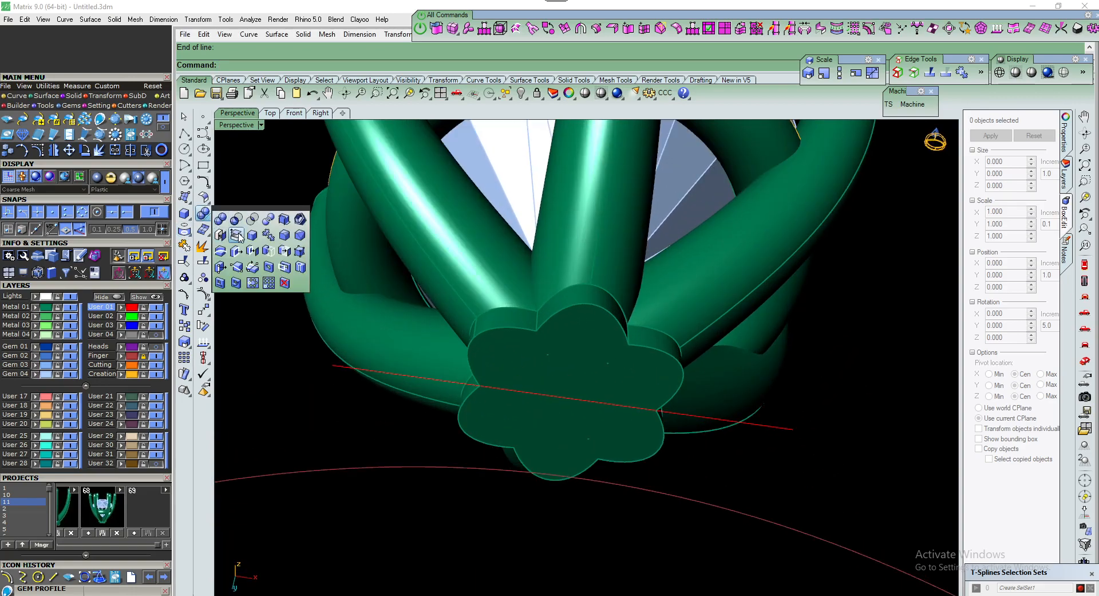
click(237, 235)
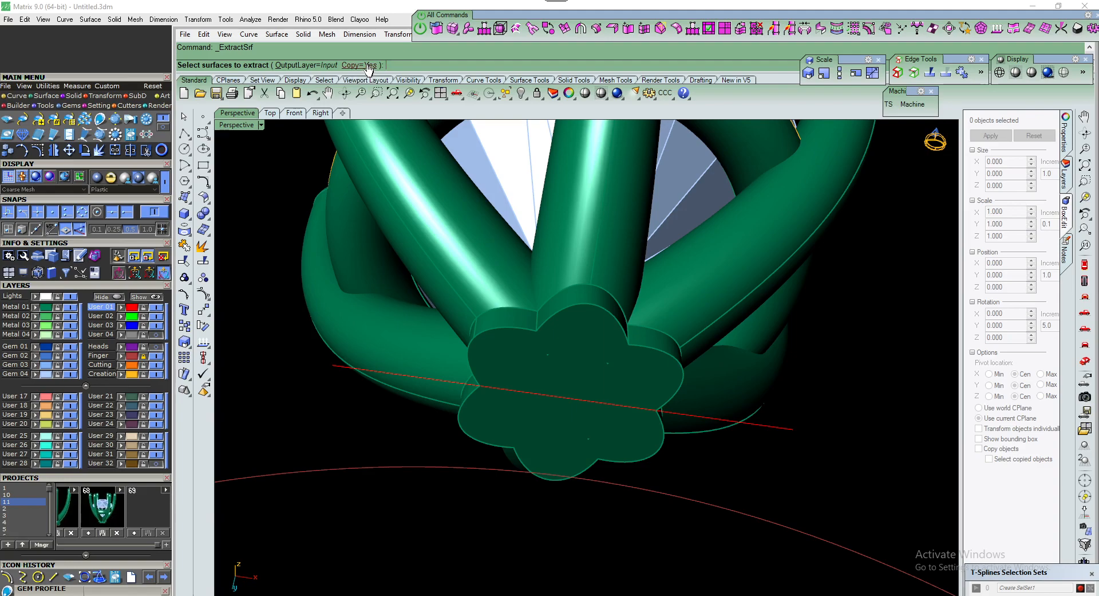
click(519, 376)
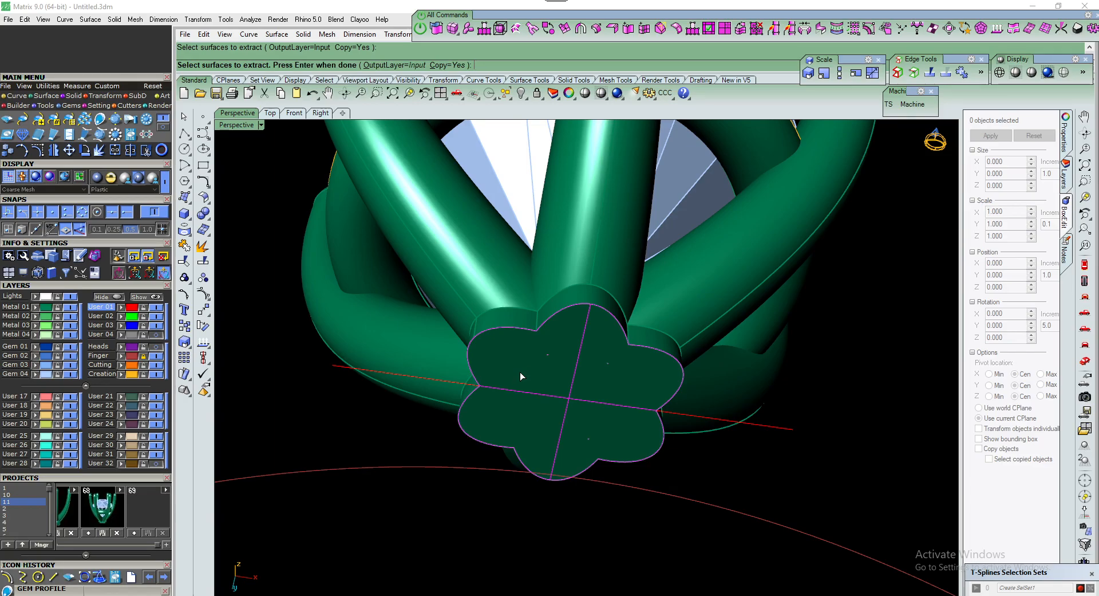
key(Return)
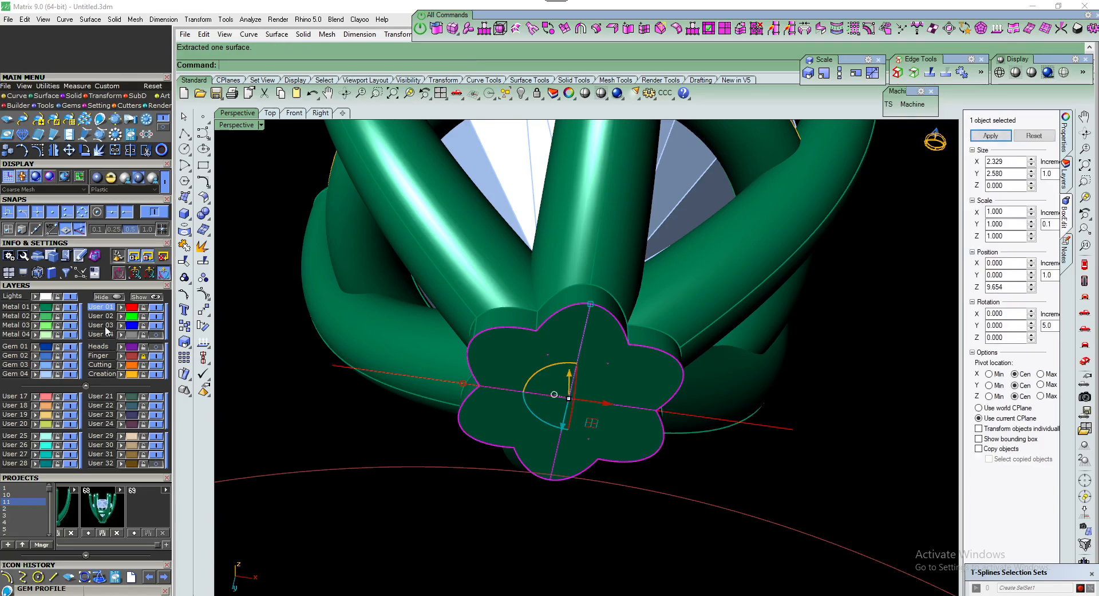
Assign the extracted flower surface to the Cutting layer and hide the Metal 01 layer
click(121, 366)
click(294, 408)
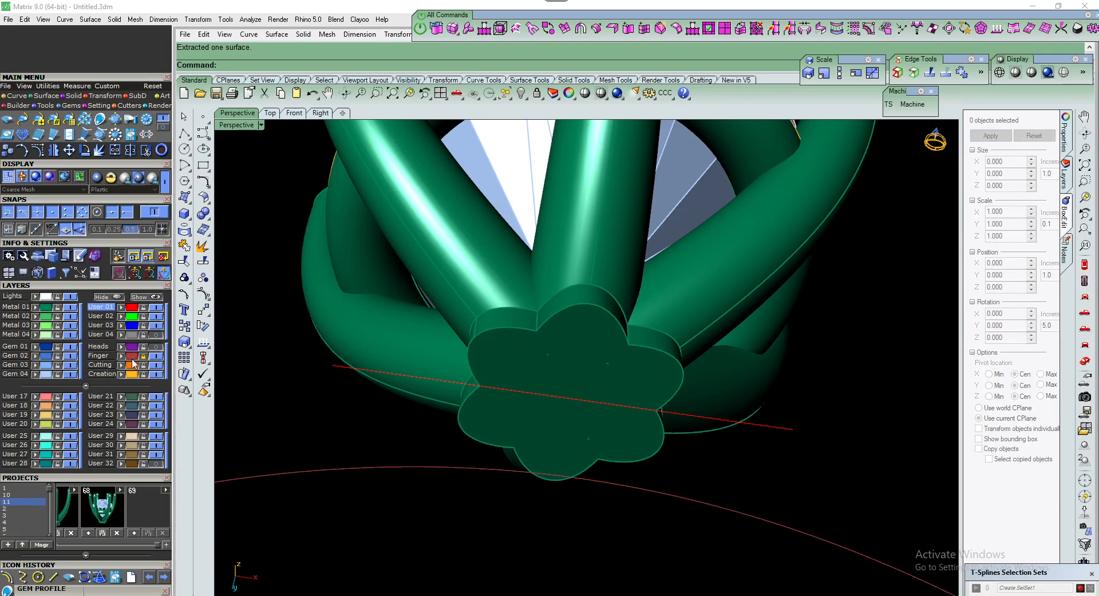
click(57, 309)
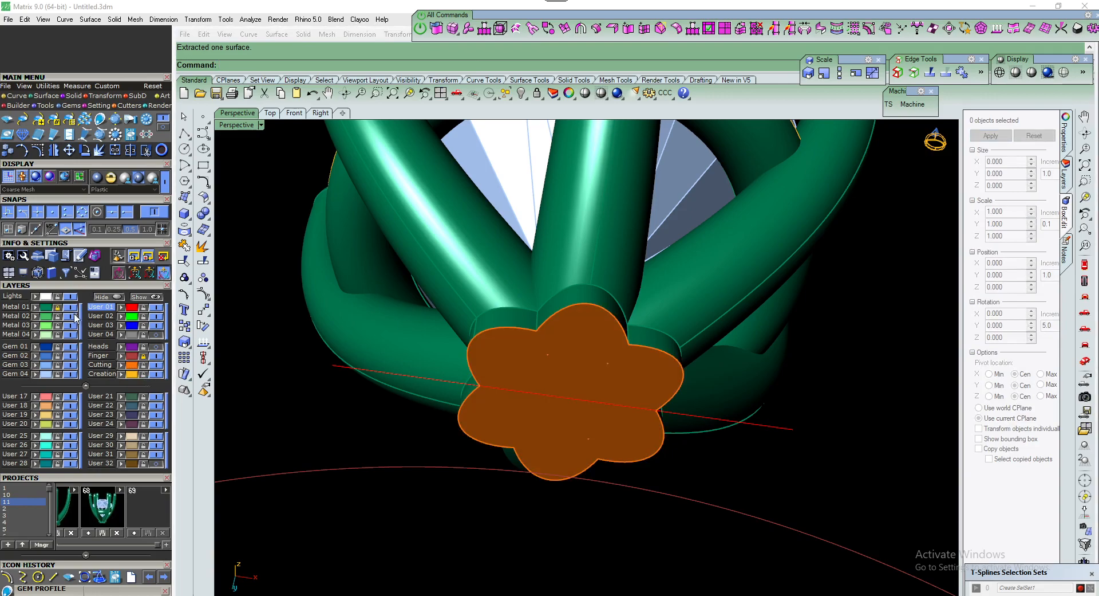
click(71, 308)
drag(437, 510, 613, 359)
click(555, 354)
click(391, 405)
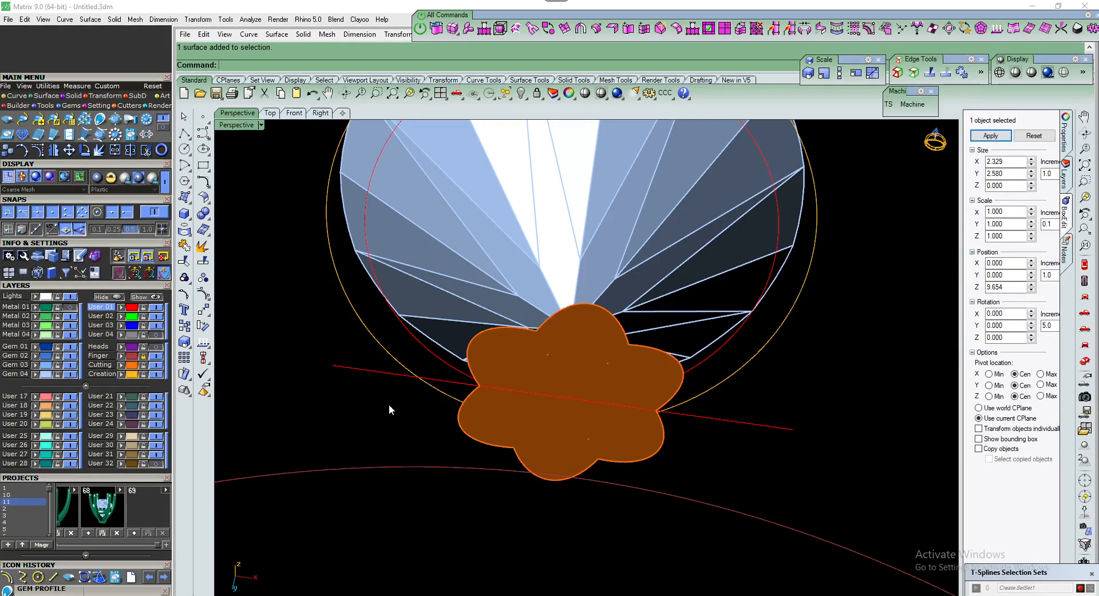
Duplicate the borders of the extracted flower surface as curves
right_drag(341, 364, 374, 352)
click(492, 385)
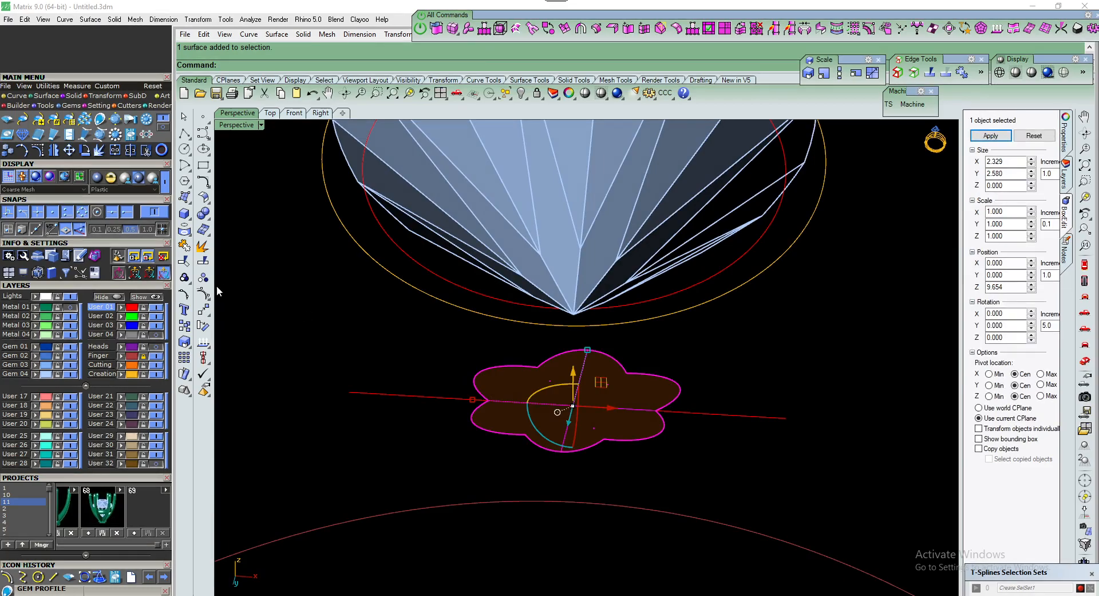
click(184, 237)
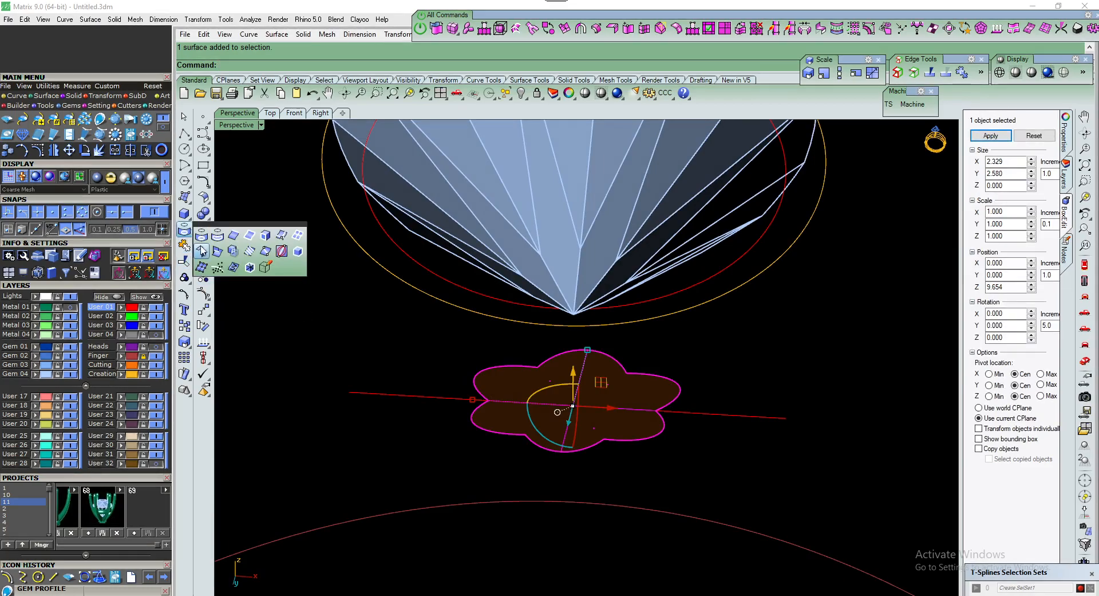
click(250, 237)
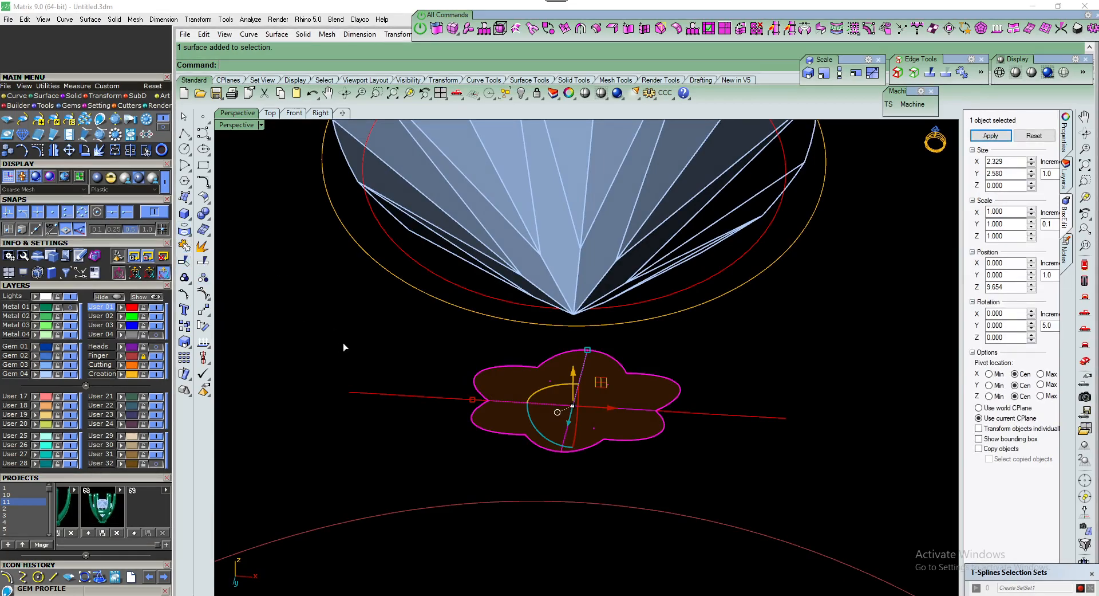
right_drag(343, 341, 475, 403)
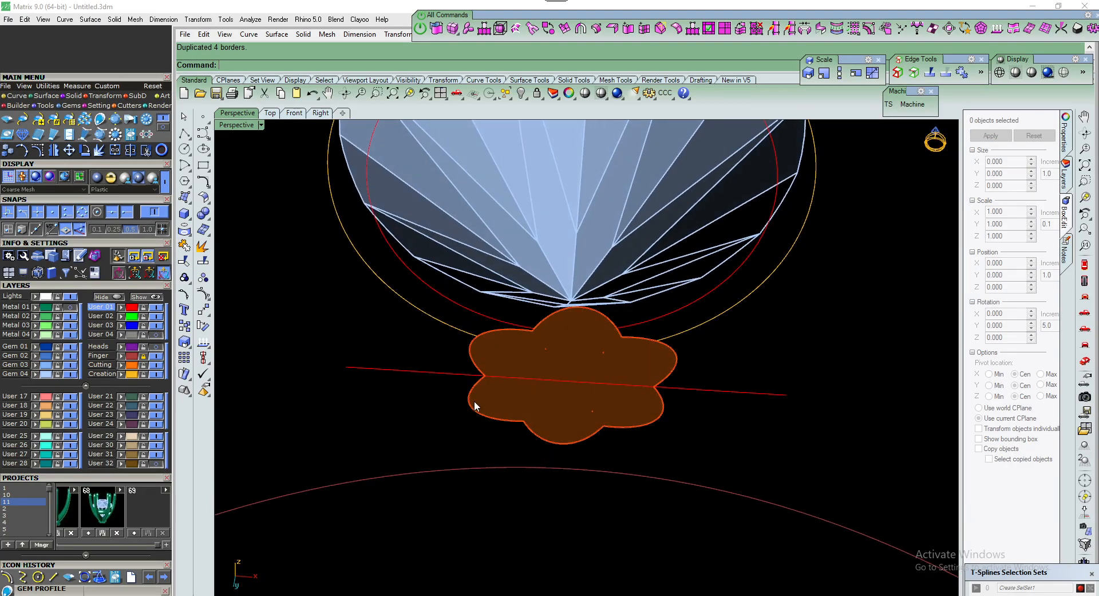
click(24, 96)
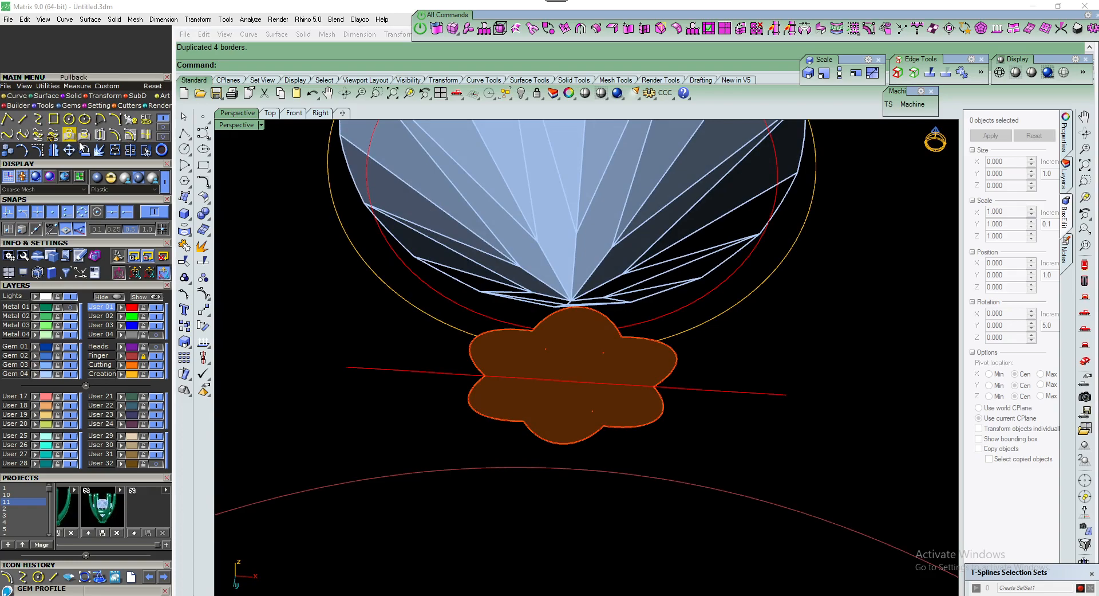
click(164, 130)
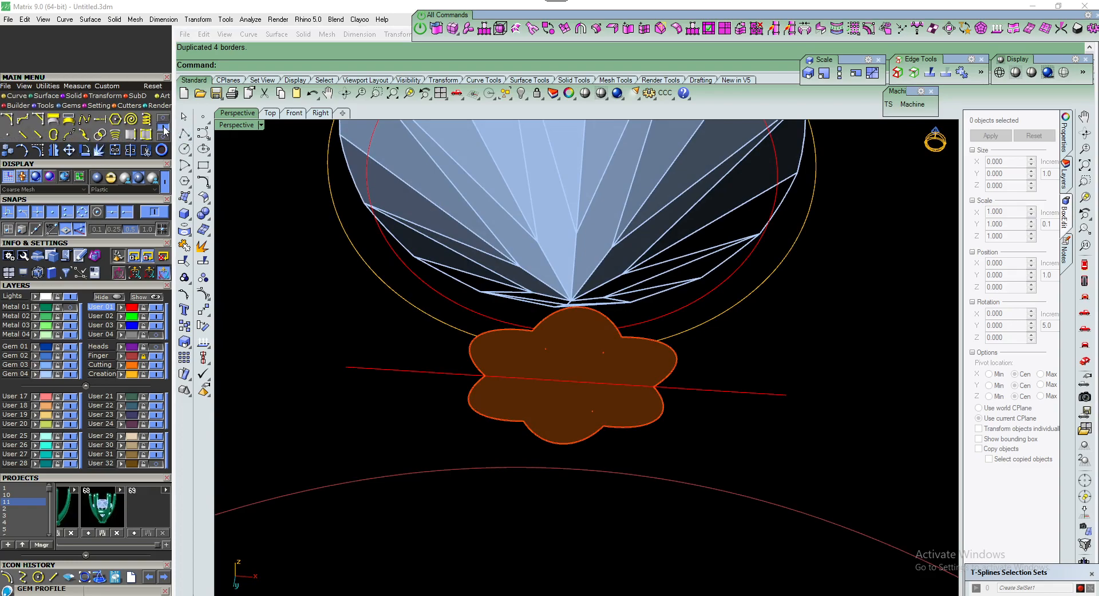
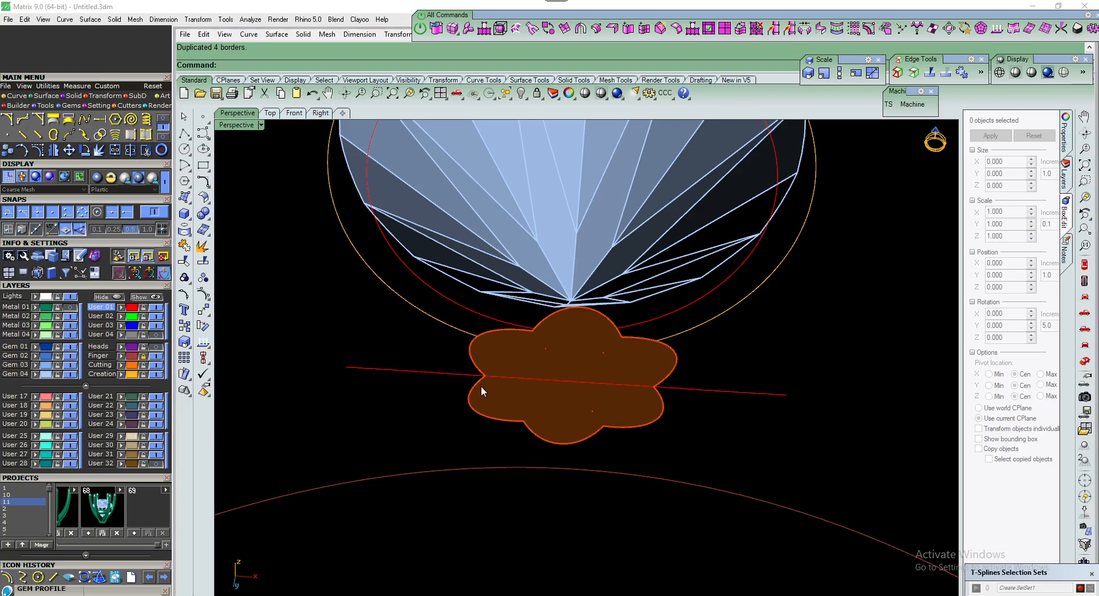
right_drag(453, 379, 478, 397)
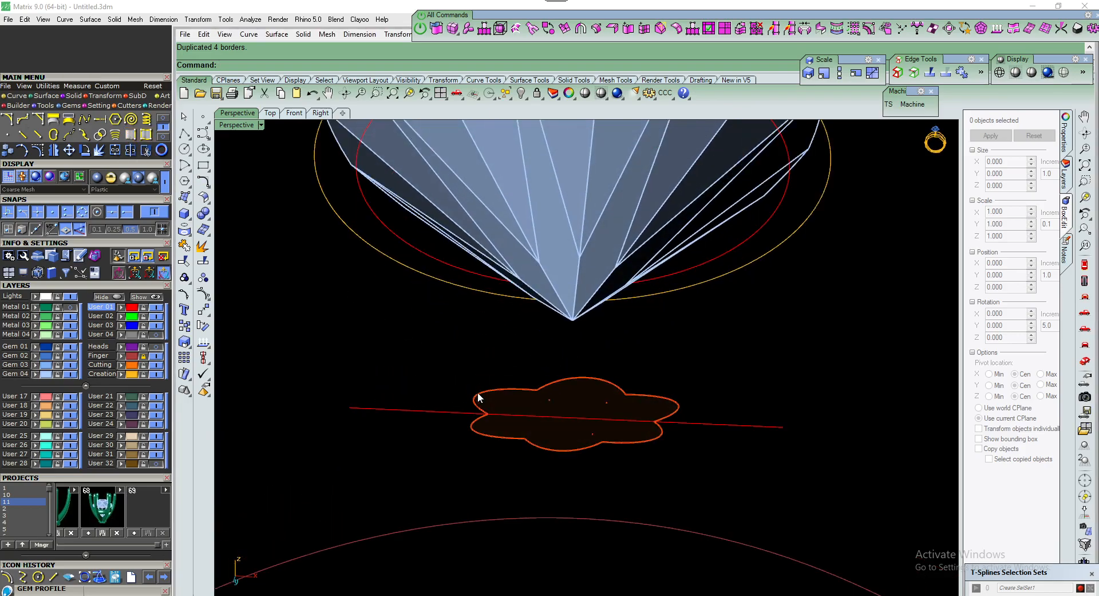
click(485, 399)
click(431, 378)
scroll(431, 378, down, 2)
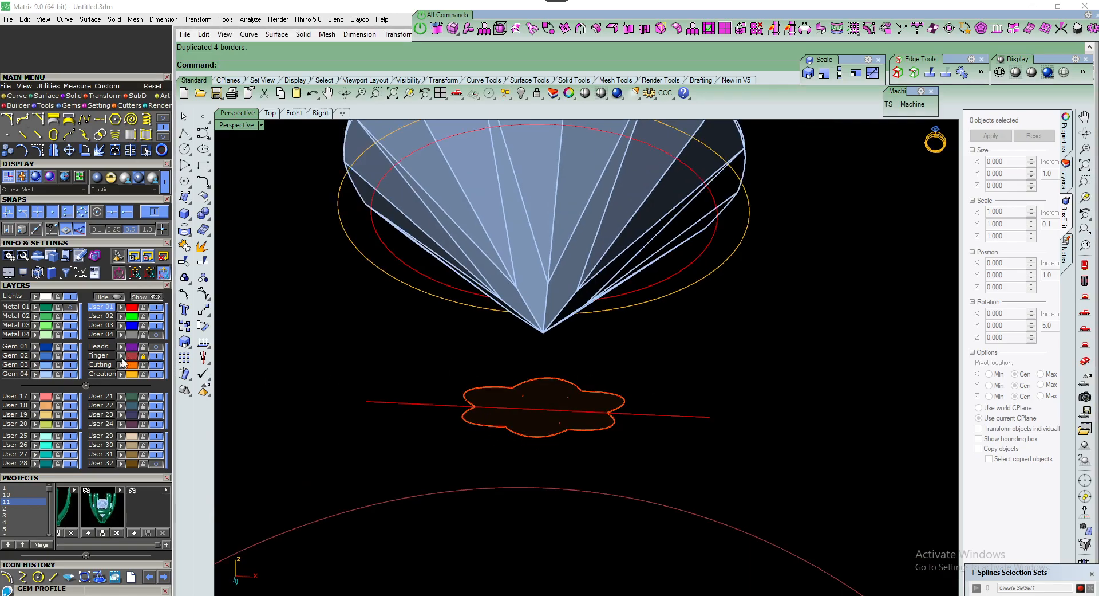
Hide the Gem 04 layer and measure the flower surface from petal tip to opposite petal tip in the Top view
click(71, 374)
click(270, 113)
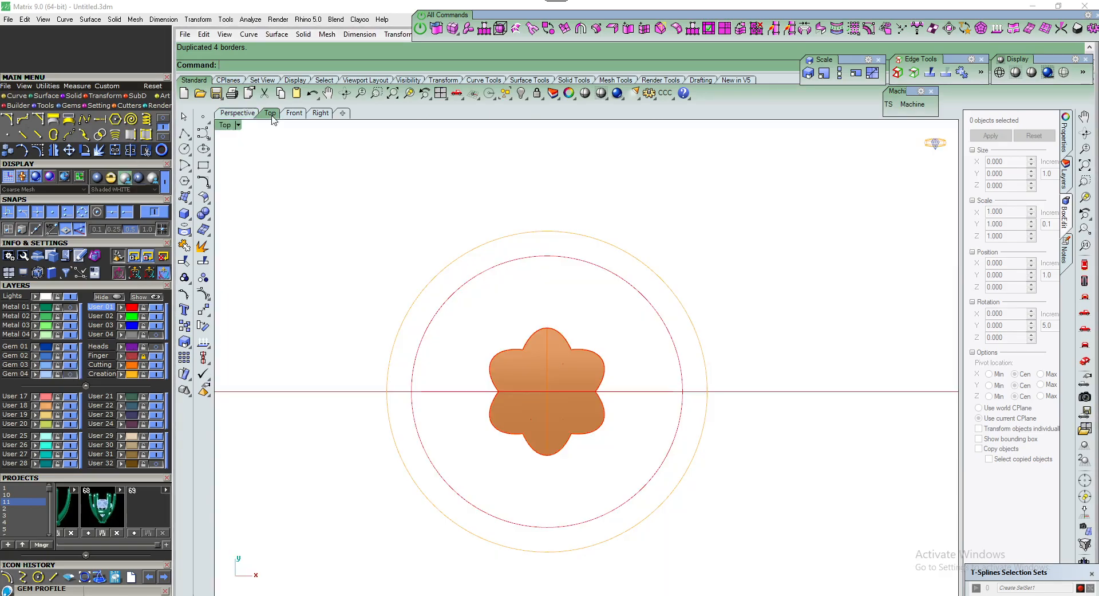
scroll(512, 374, up, 2)
right_drag(518, 380, 508, 361)
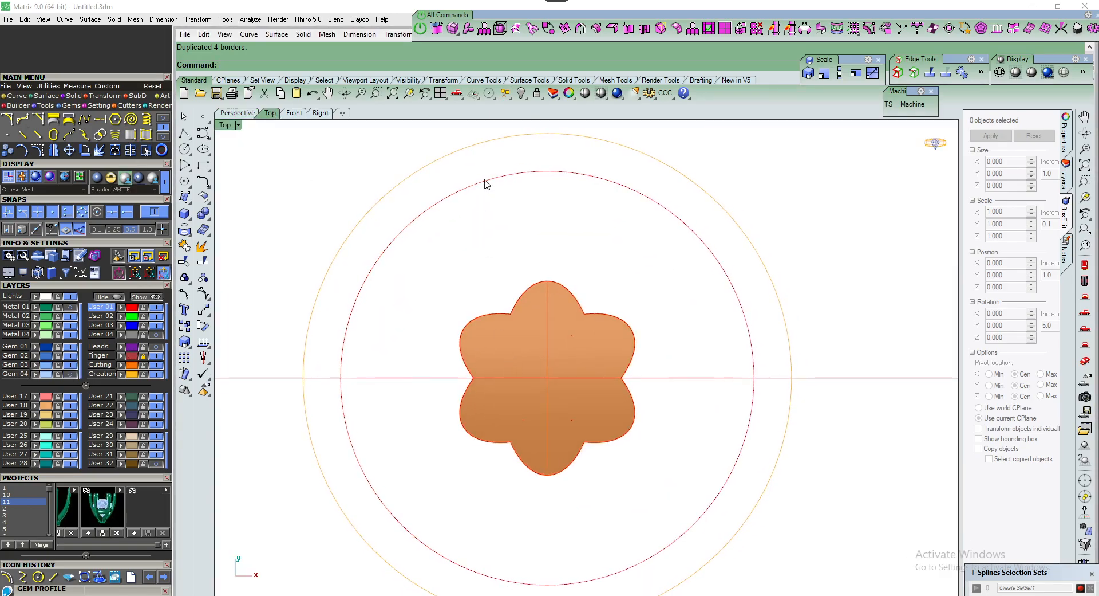
click(665, 93)
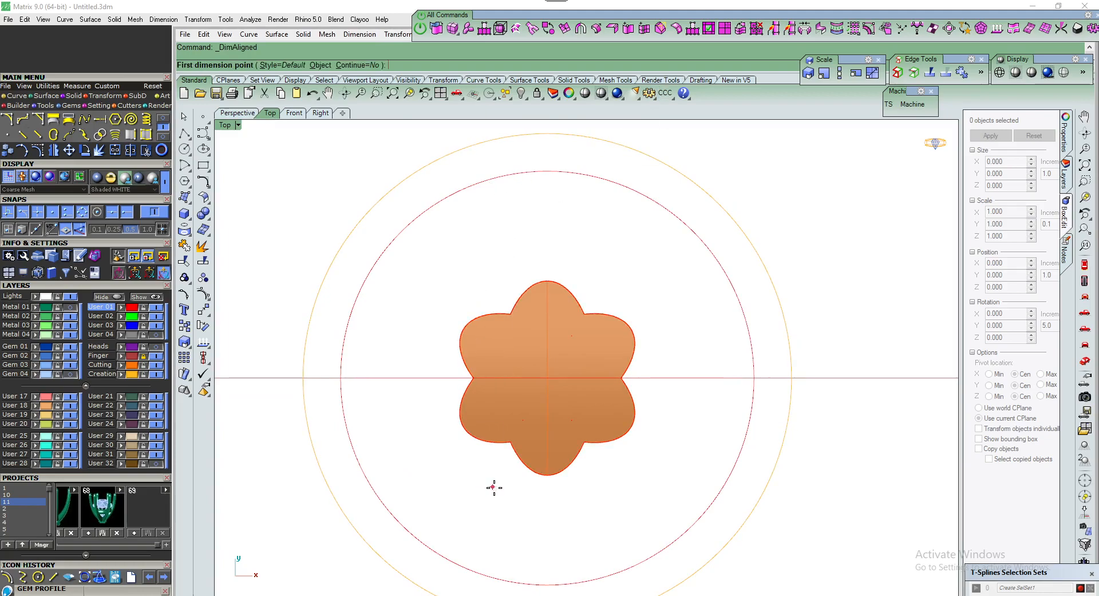
click(544, 482)
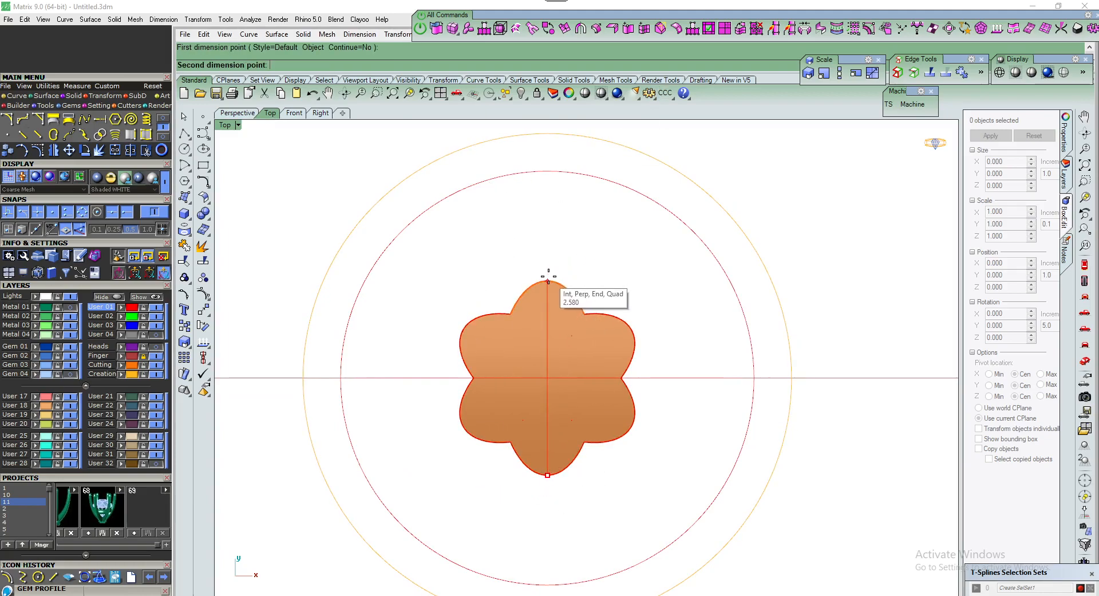
click(549, 281)
key(Escape)
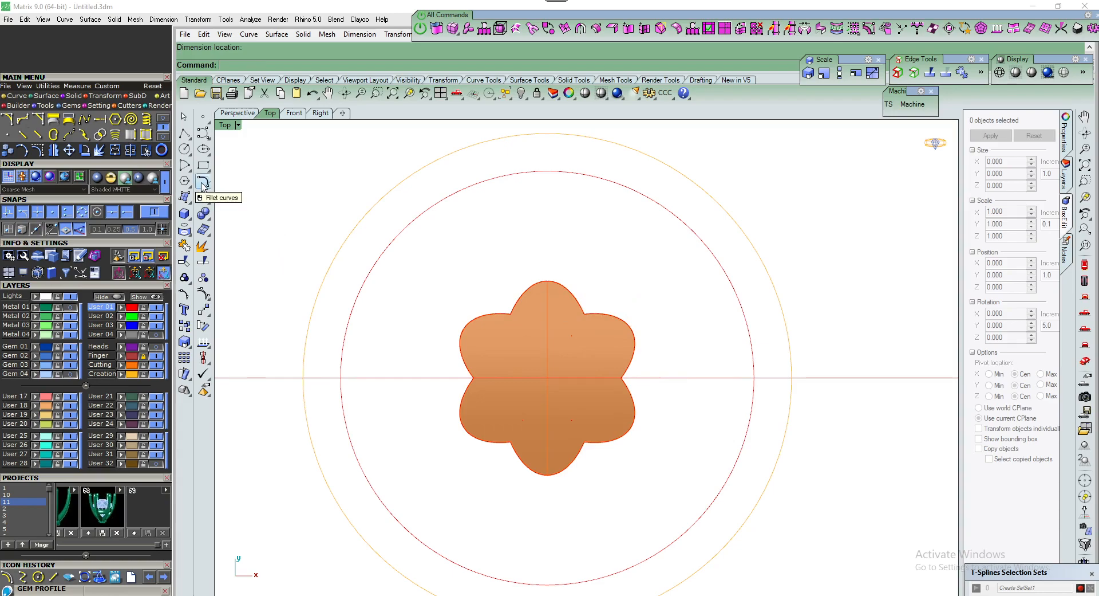
Draw a 2.7 mm diameter circle centered on the flower in the Top view, with its center at the origin
click(184, 149)
click(548, 377)
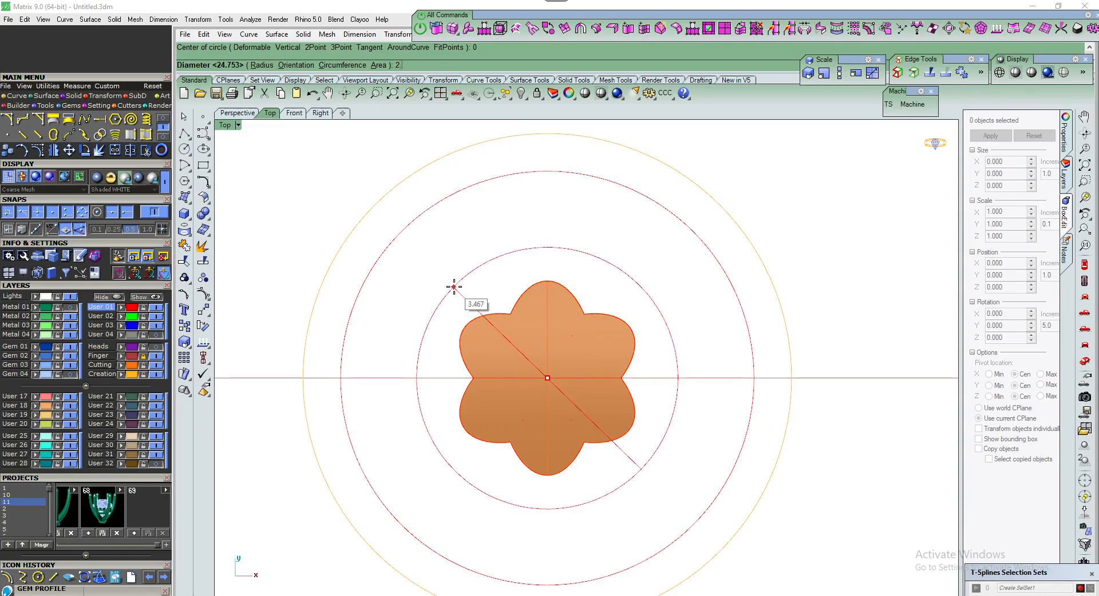
text(2.7)
key(Return)
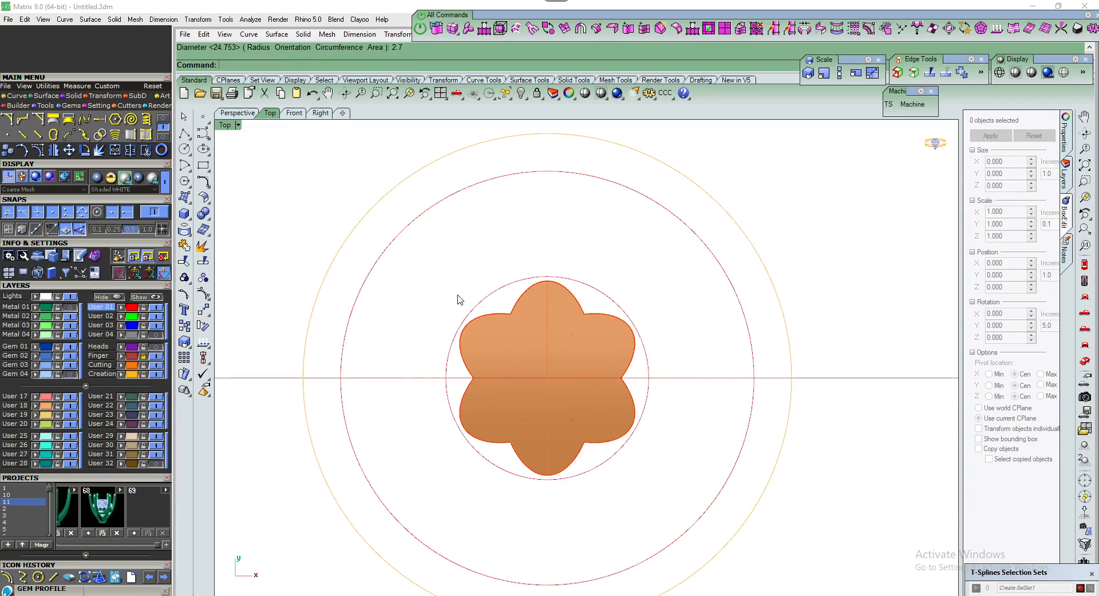
Raise the 2.7 mm circle vertically to a height of about 9.06 mm, between the finger circle and the flower surface
click(478, 308)
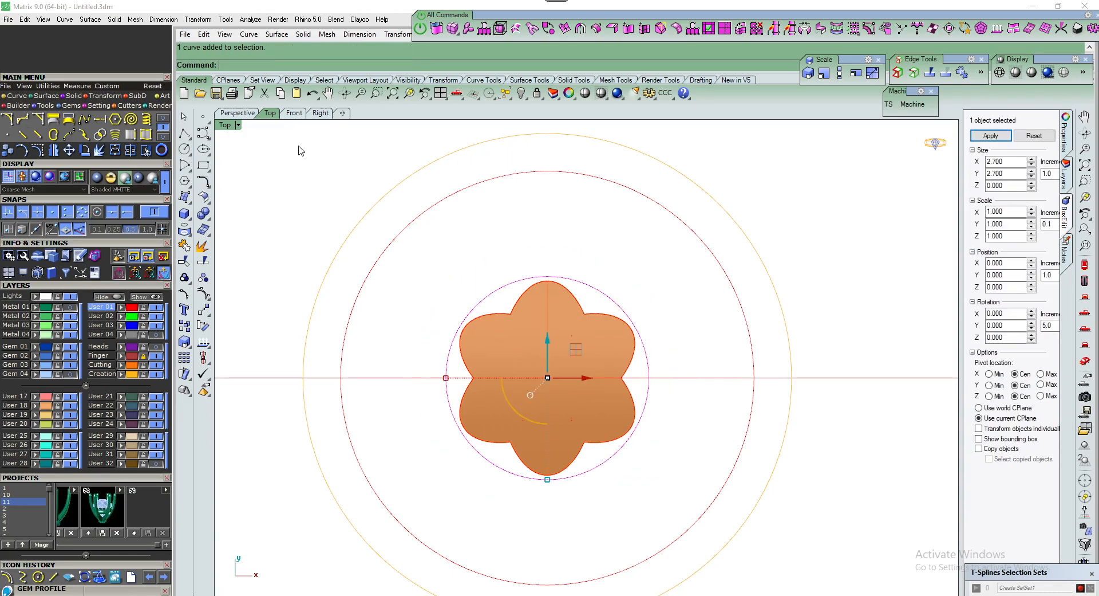
click(293, 113)
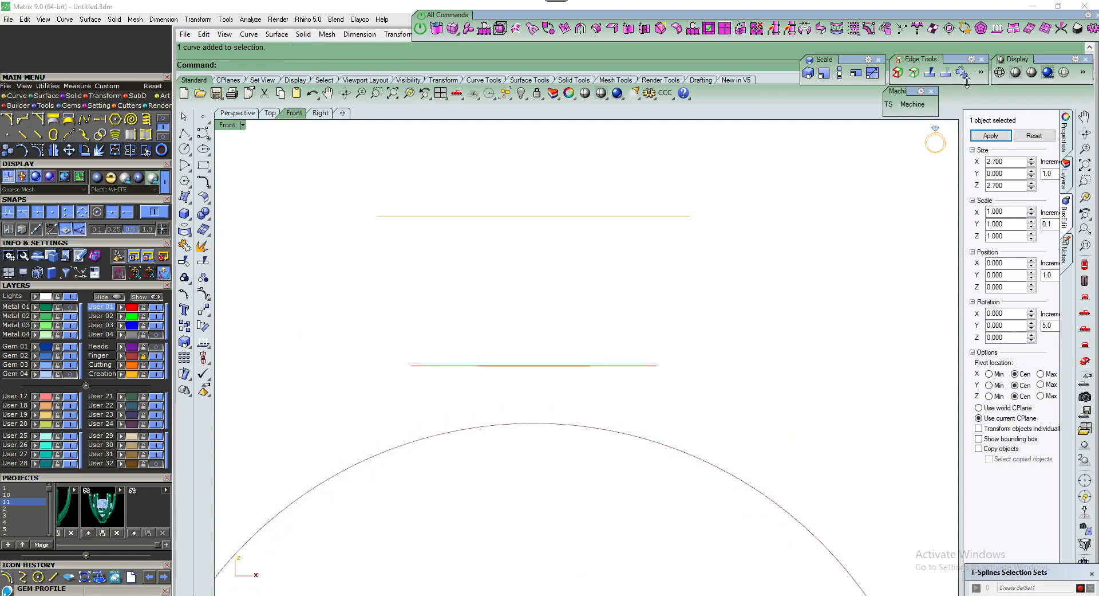
click(1016, 72)
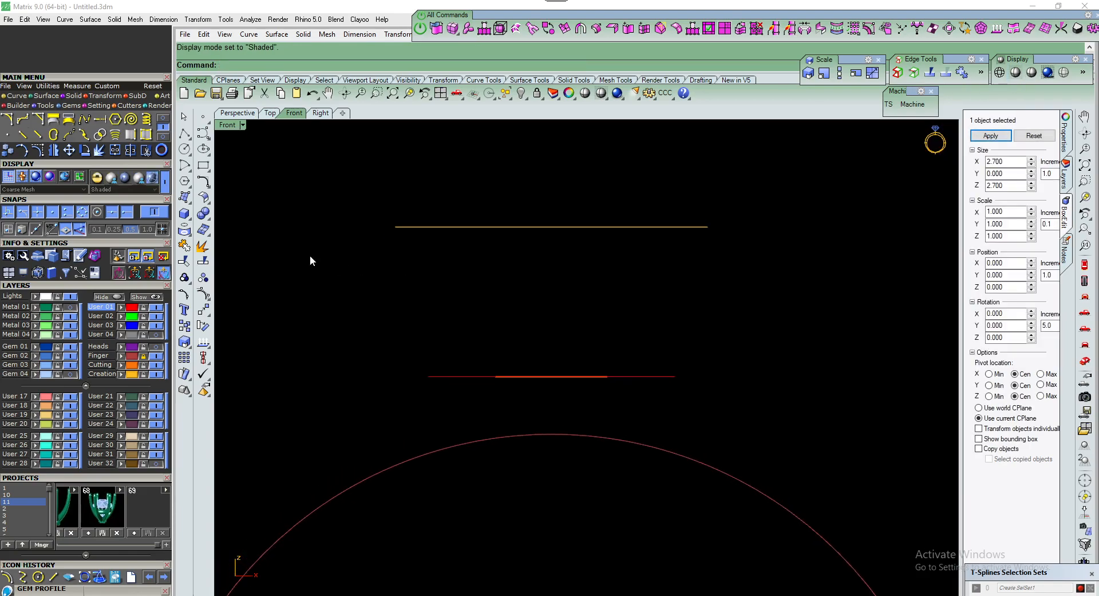
click(240, 114)
scroll(485, 409, down, 12)
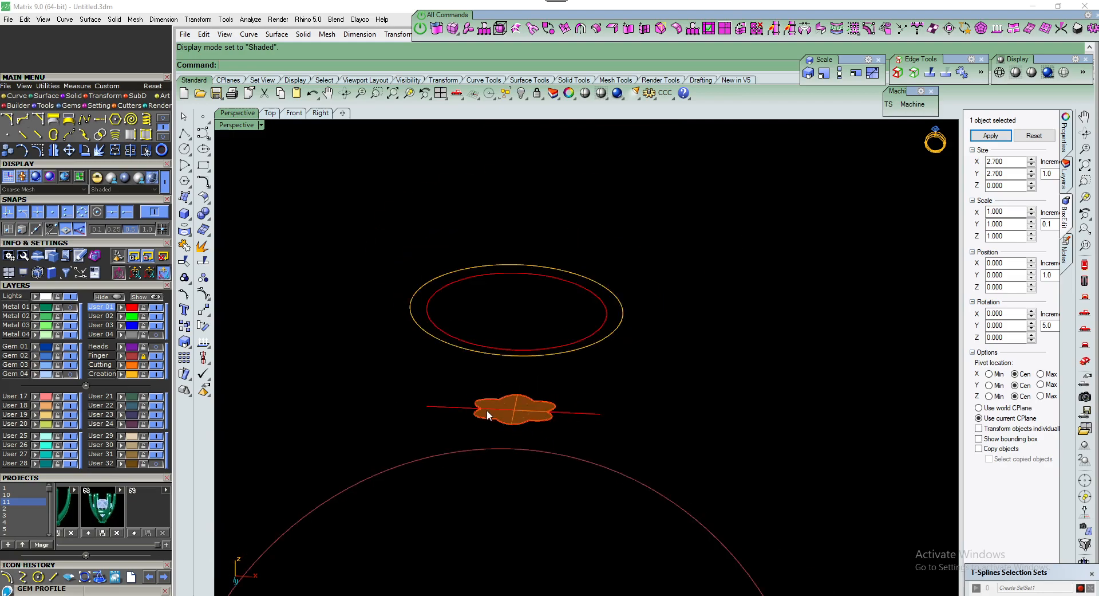
drag(497, 514, 511, 436)
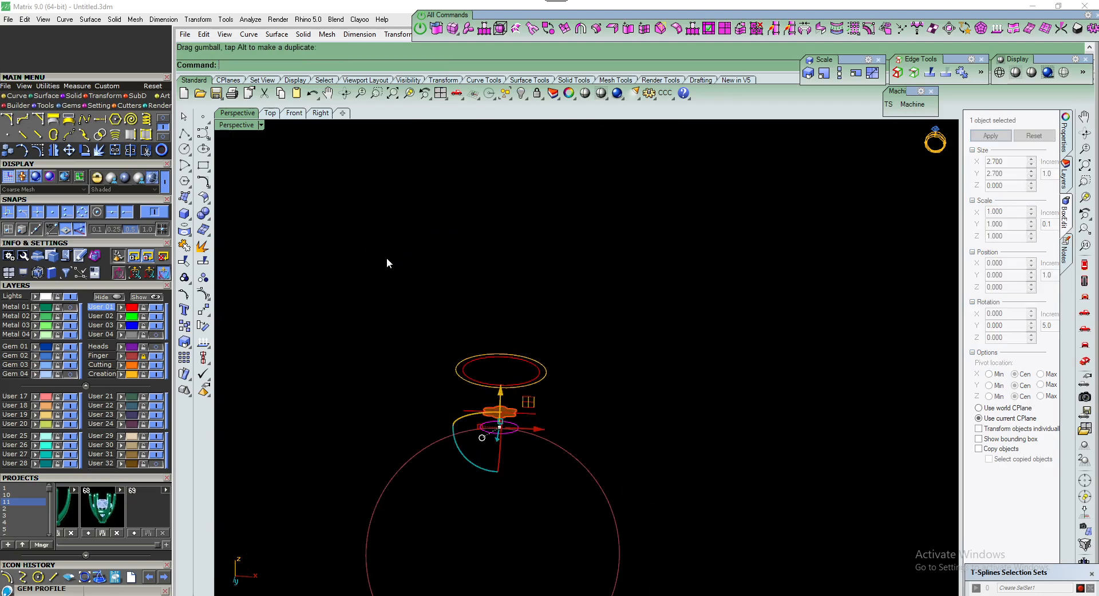
click(293, 113)
drag(564, 386, 568, 341)
scroll(483, 404, down, 3)
scroll(483, 403, down, 4)
click(545, 441)
right_drag(498, 441, 524, 404)
scroll(517, 386, up, 2)
Draw a vertical center line about 52.25 mm long on the User 28 layer, extending equally both ways from the origin in the Front view
click(26, 463)
scroll(478, 427, down, 3)
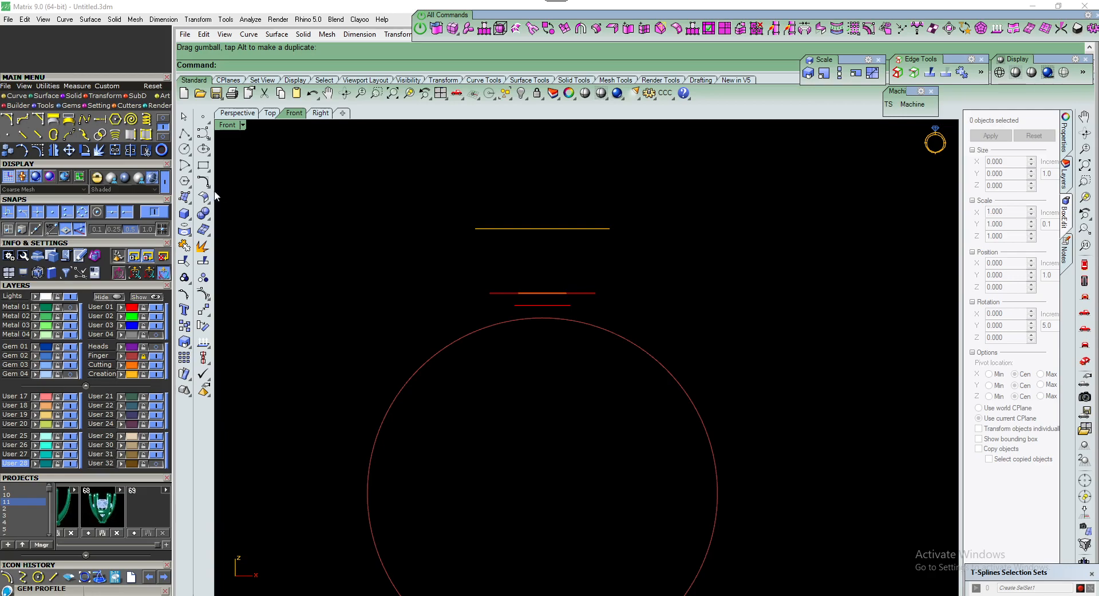
click(188, 138)
click(234, 140)
text(0)
key(Return)
scroll(537, 434, down, 4)
click(583, 299)
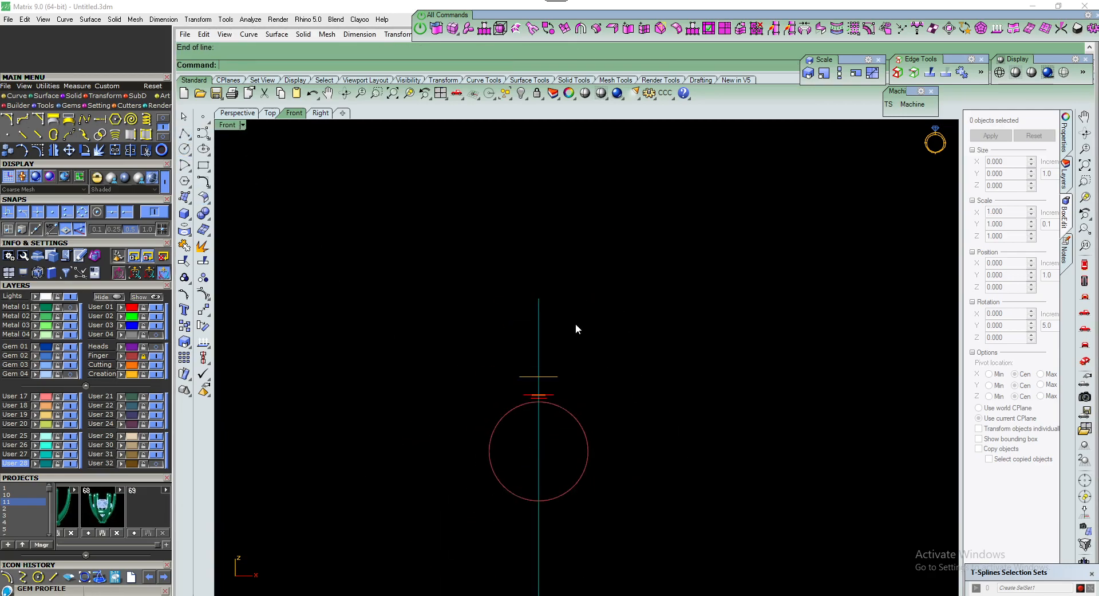
Make Lights the current layer and lock the User 28 layer holding the vertical center line
drag(505, 339, 505, 339)
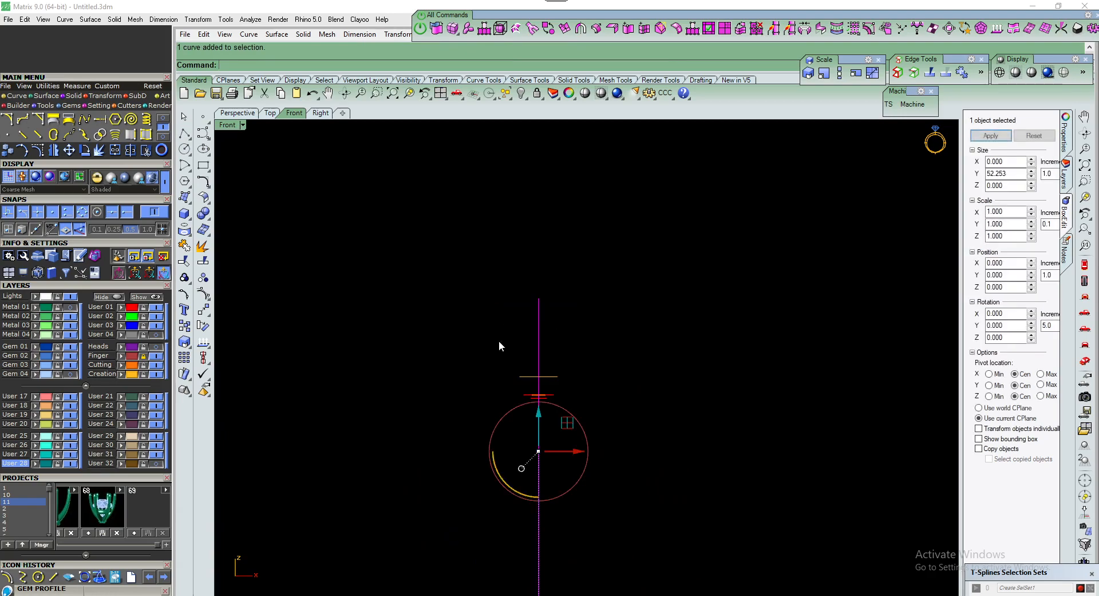
click(21, 299)
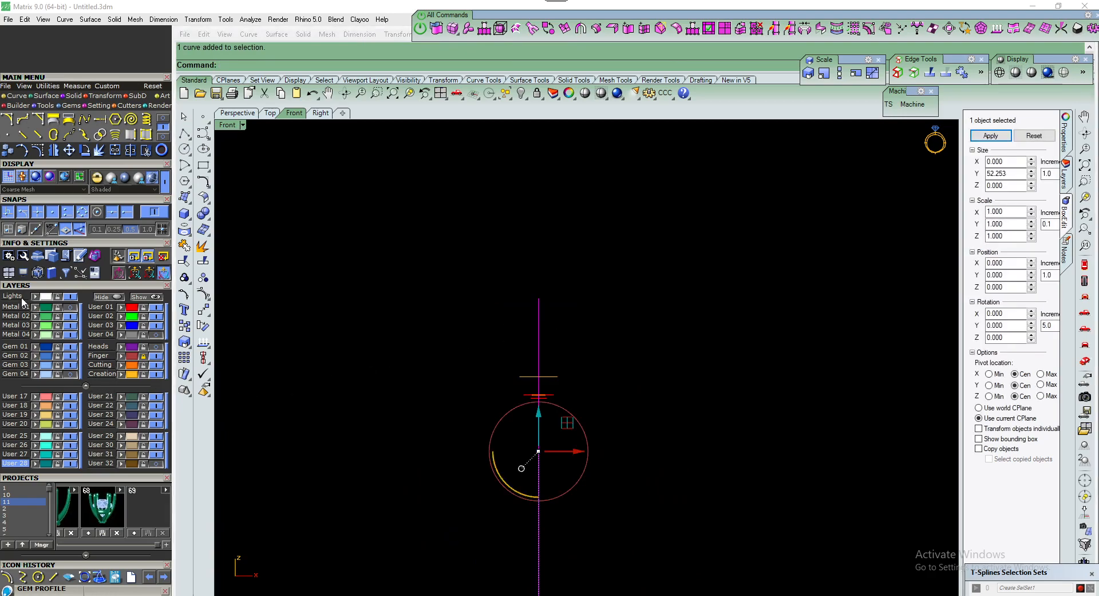
click(57, 463)
scroll(534, 398, up, 15)
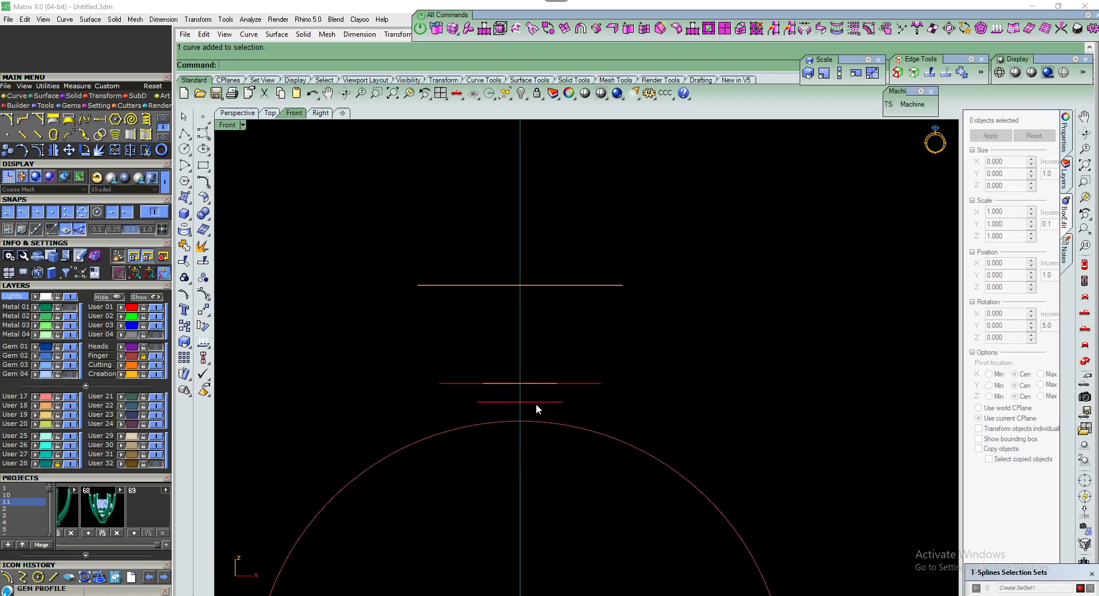
Move the 2.7 mm circle up along the center line from its center onto the flower surface's plane
click(536, 403)
scroll(514, 397, up, 6)
scroll(514, 396, up, 4)
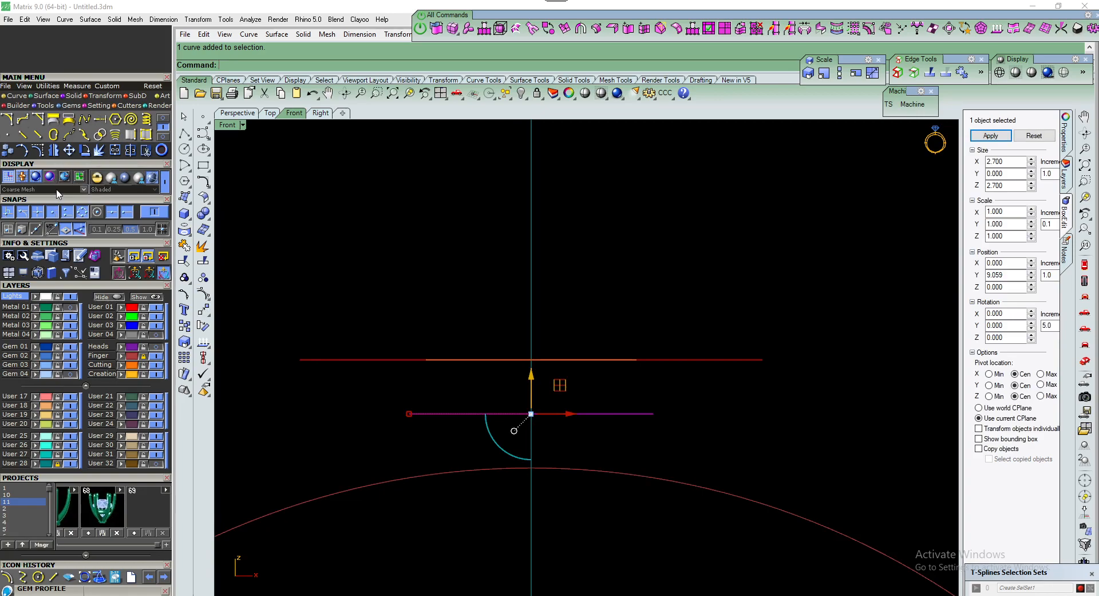
click(69, 150)
click(532, 413)
click(532, 359)
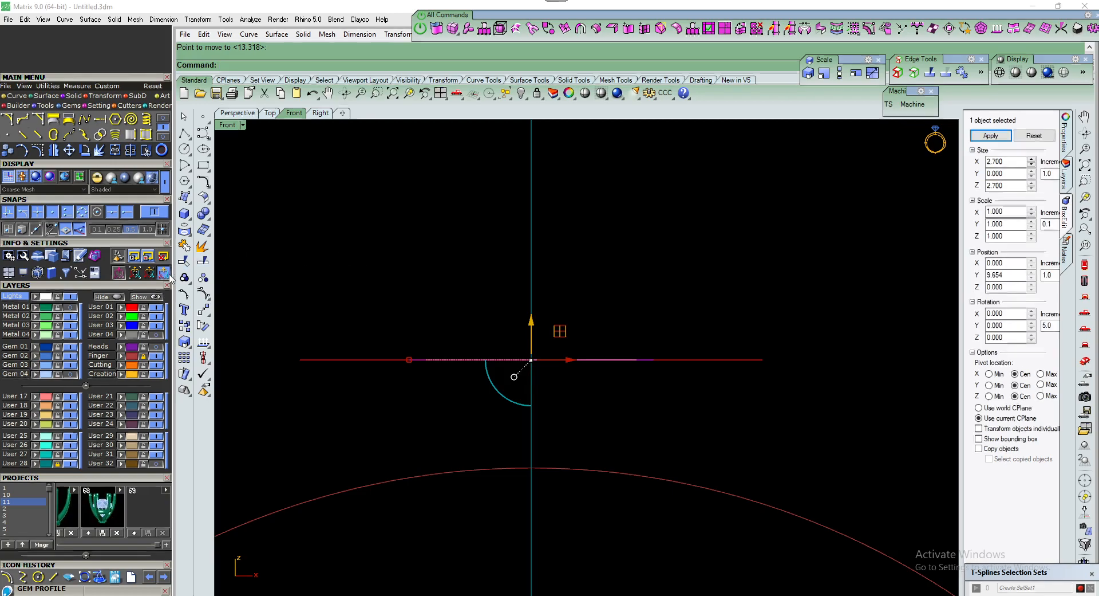
click(71, 307)
click(71, 308)
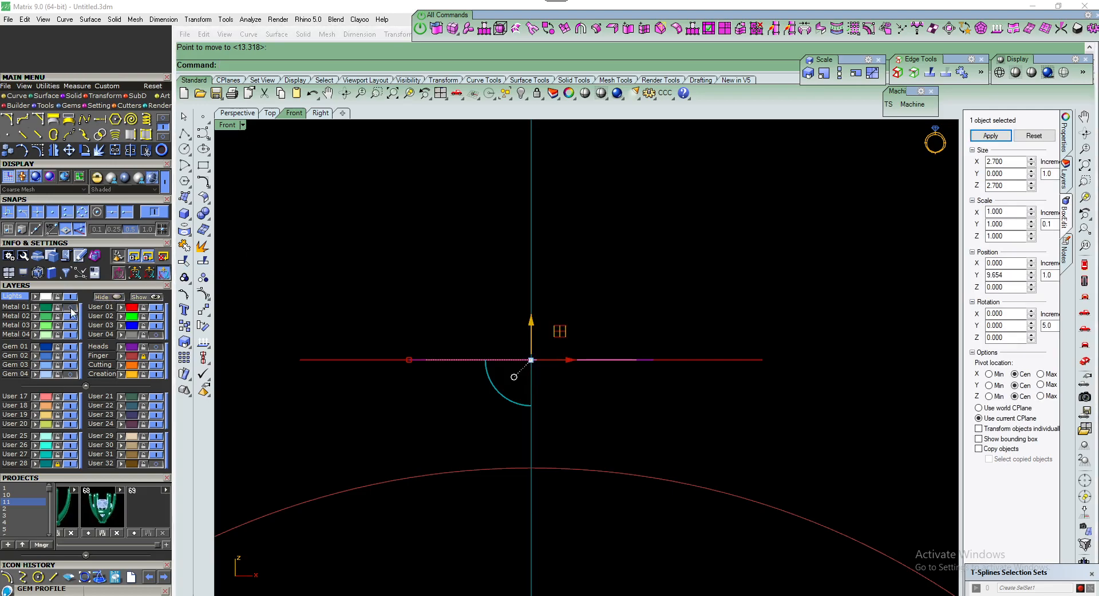
Try to extrude the 2.7 mm circle downward into a solid that overlaps the top of the finger circle
click(239, 112)
mouse_move(505, 386)
right_down()
mouse_move(527, 405)
mouse_move(437, 432)
mouse_move(526, 385)
right_up()
click(294, 113)
scroll(528, 421, down, 4)
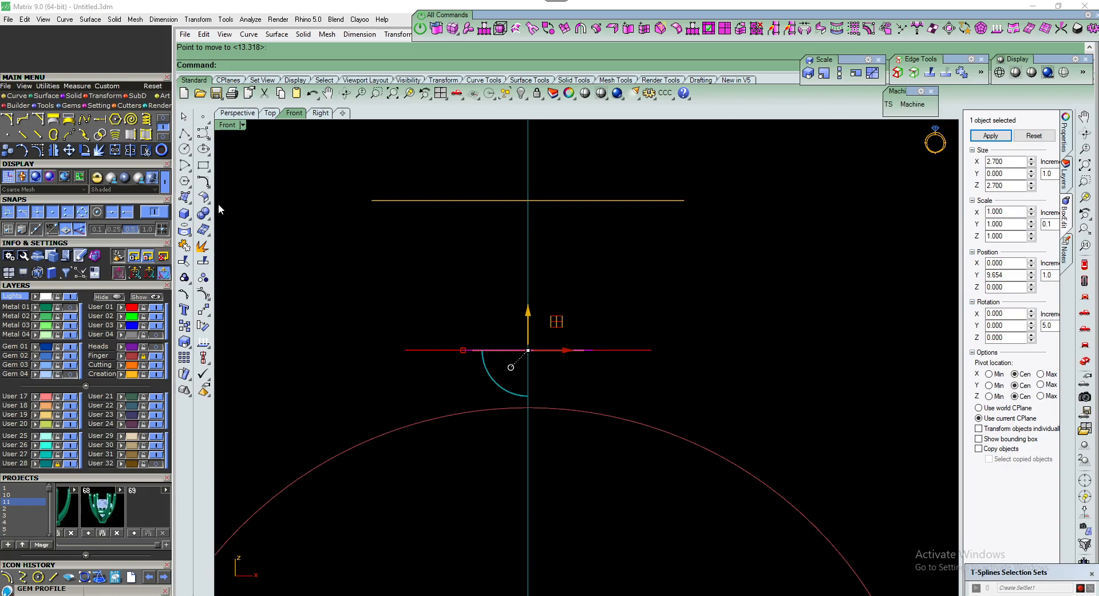
click(186, 215)
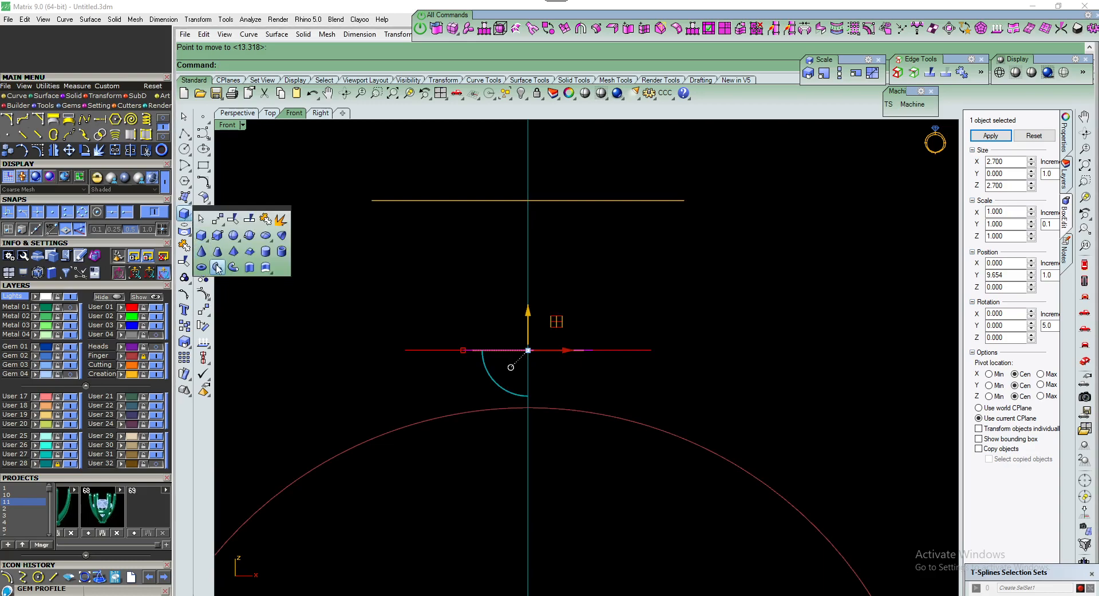
click(249, 267)
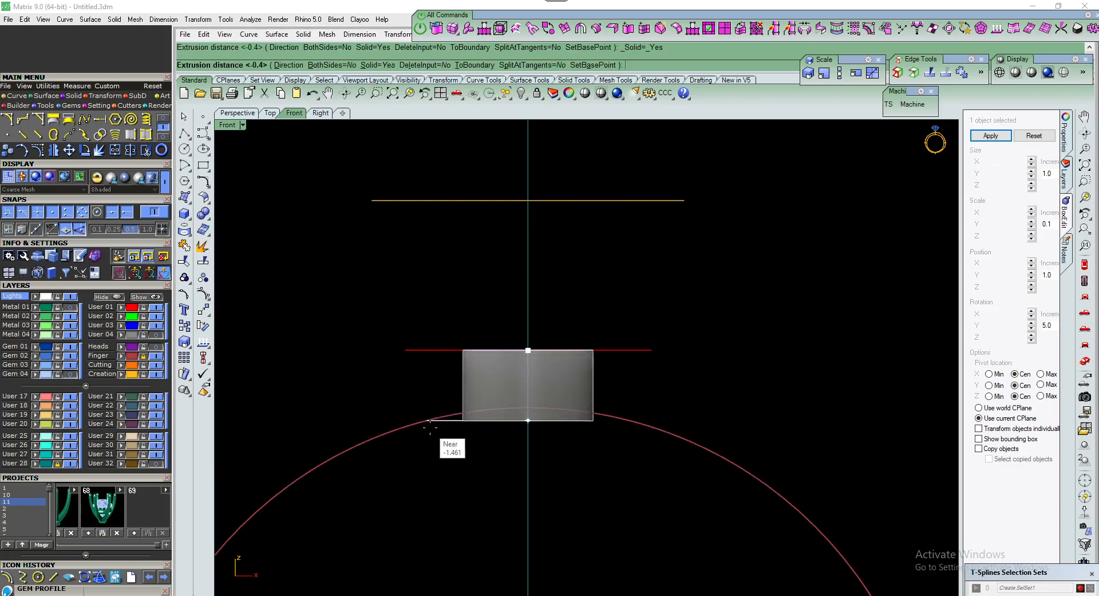
click(439, 441)
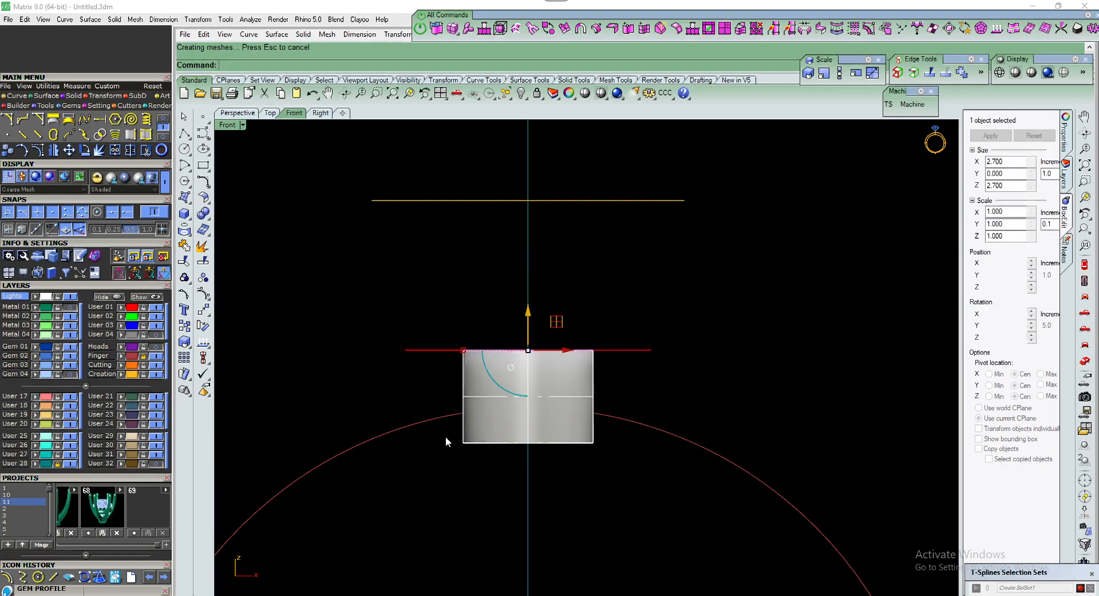
click(464, 382)
key(Delete)
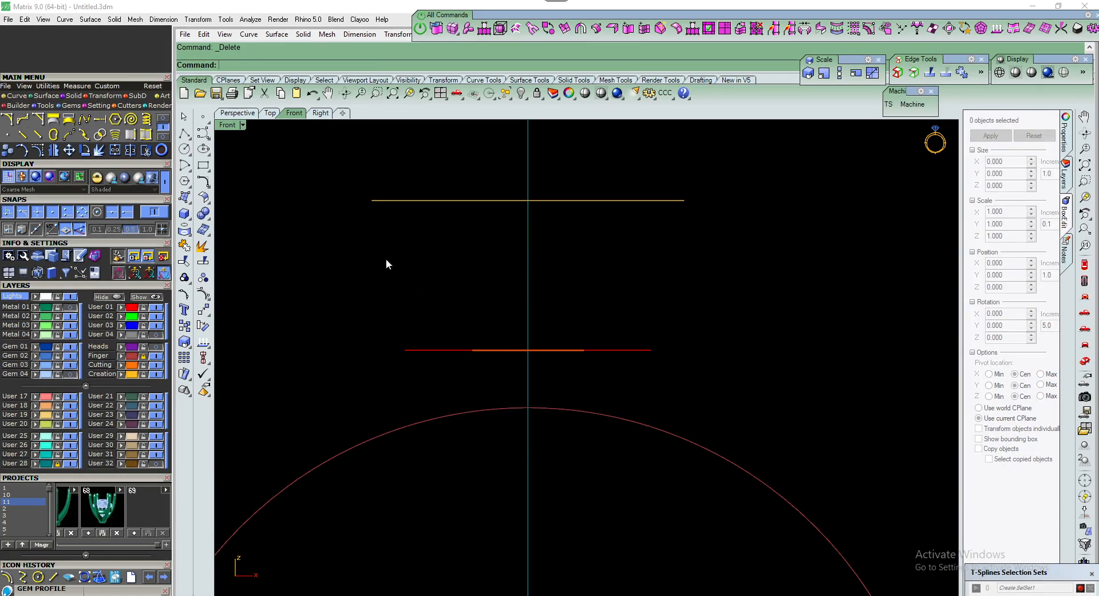
Extrude the 2.7 mm circle straight down into a solid cylinder ending slightly below the top of the finger circle
click(236, 113)
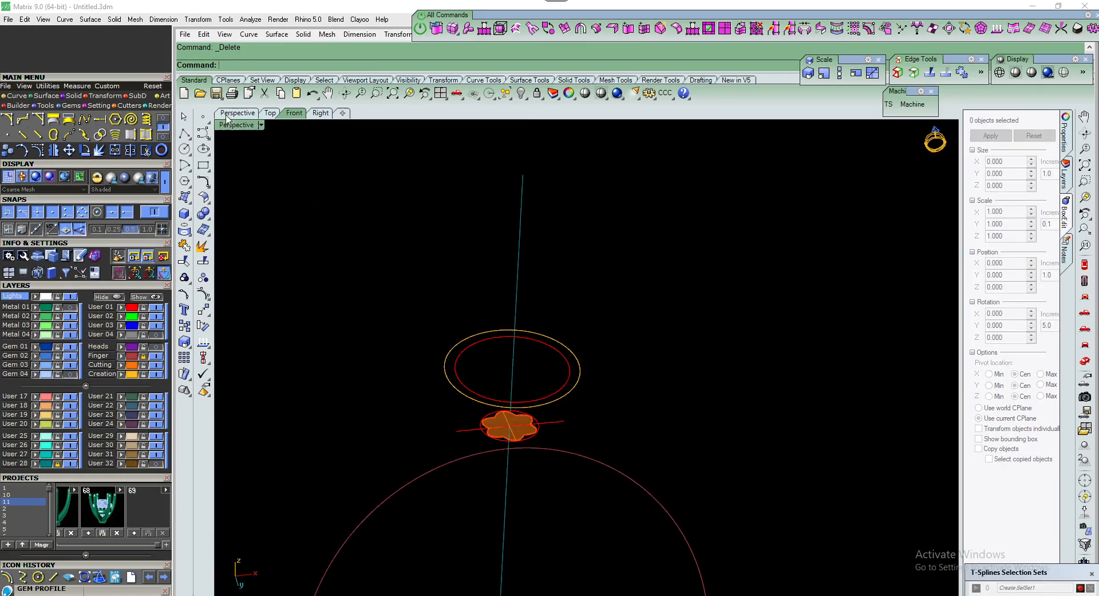
right_drag(530, 447, 531, 437)
click(528, 436)
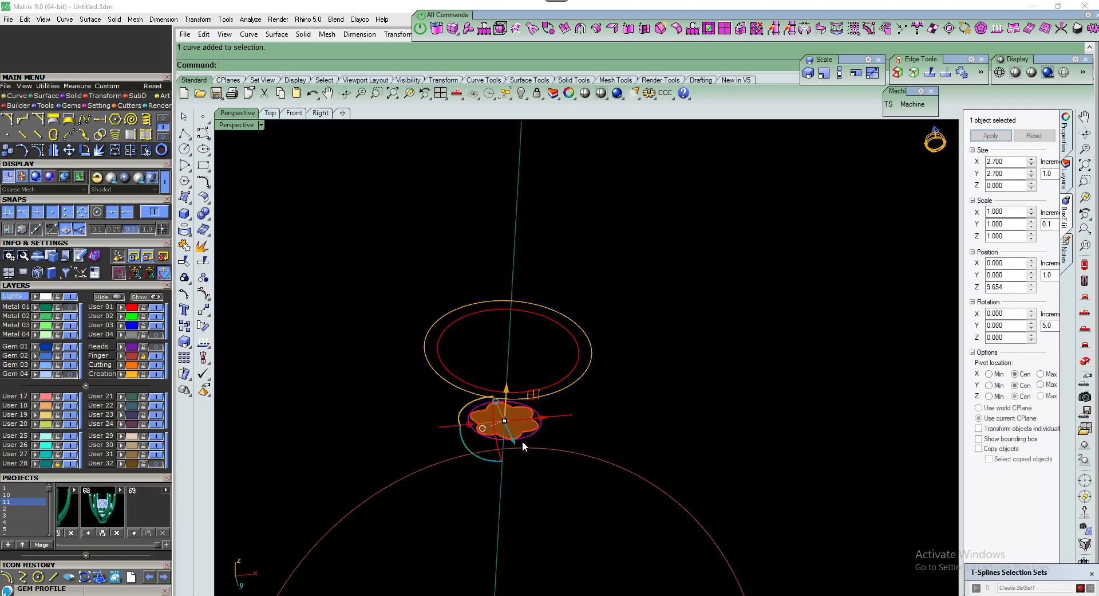
click(294, 113)
click(73, 96)
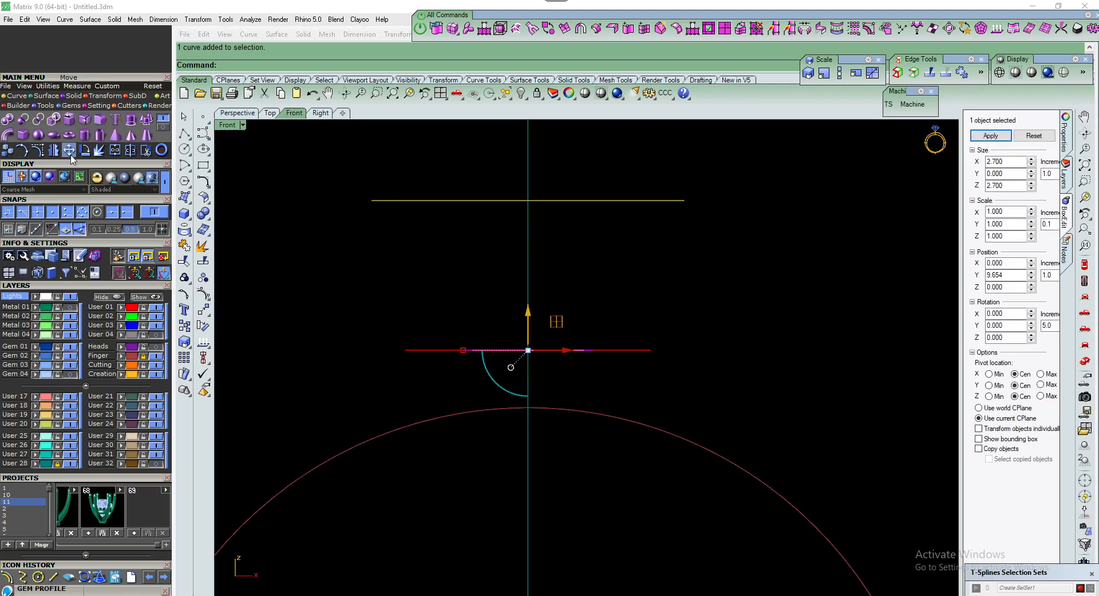
click(130, 123)
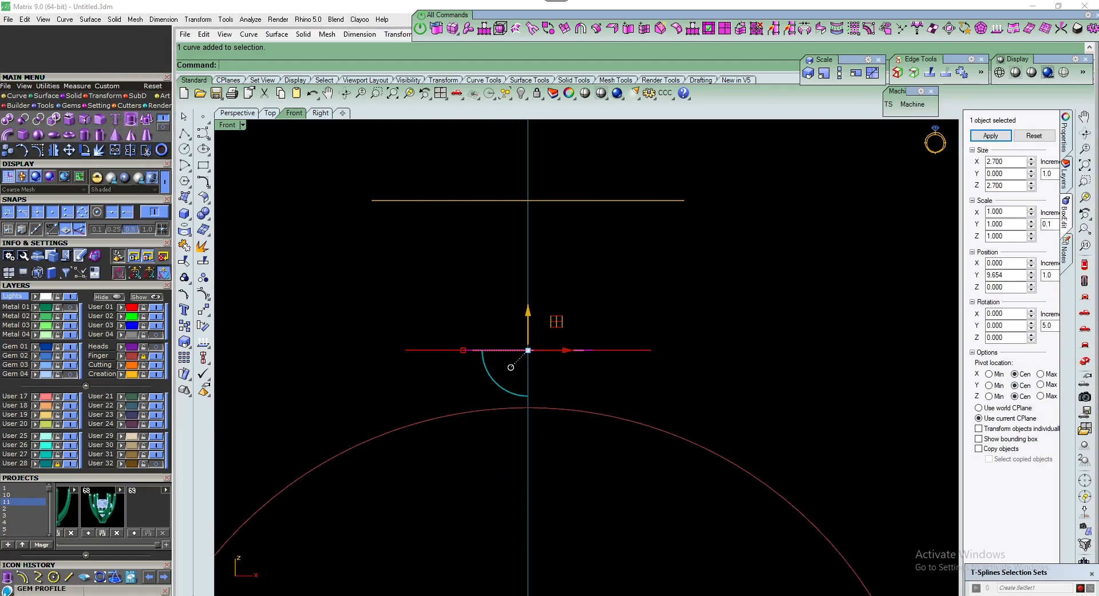
click(460, 457)
click(461, 457)
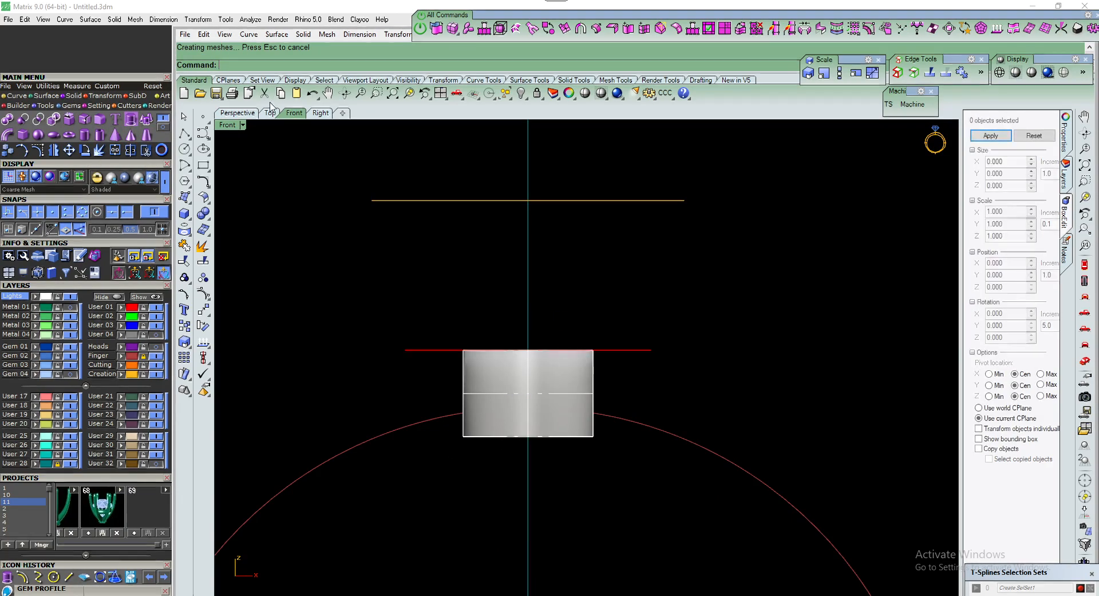
Assign the six base-level curves and the flower surface at the cylinder's top to the User 31 layer and hide that layer
click(243, 111)
right_drag(404, 333, 492, 515)
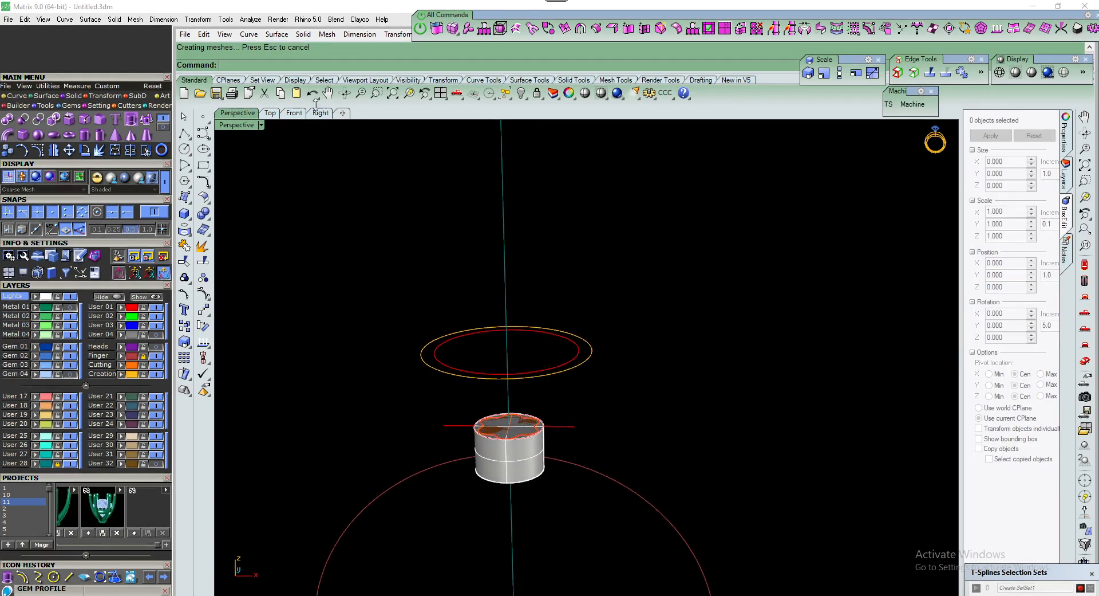
scroll(493, 442, up, 3)
drag(366, 372, 693, 461)
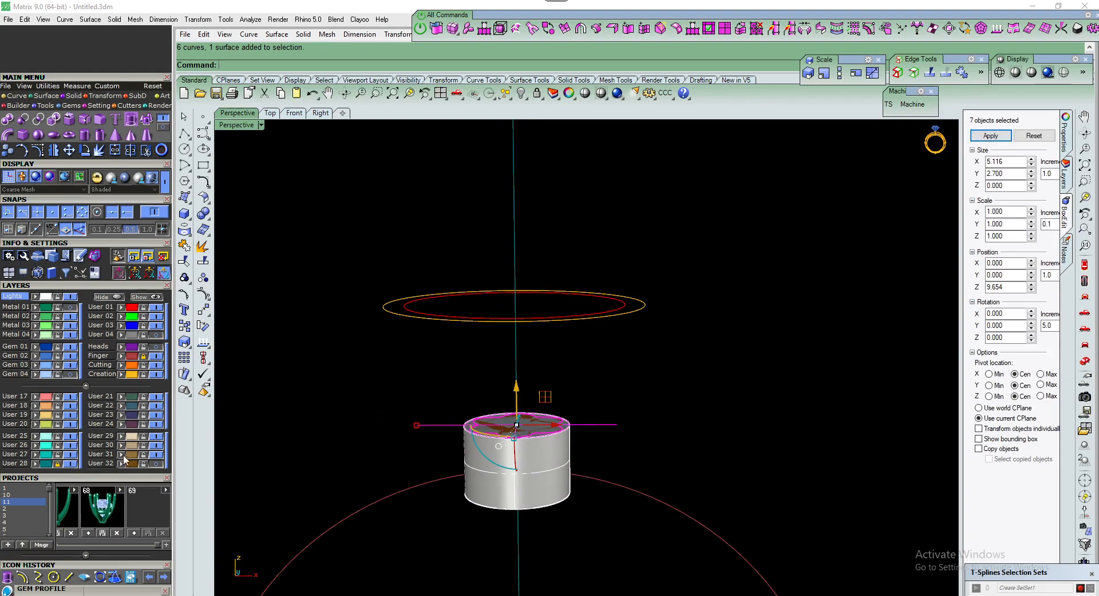
key(Escape)
Show the Metal 01 layer with the prong setting and the Heads layer with the outer ring circle in the Front view
scroll(554, 424, up, 3)
right_drag(553, 423, 487, 441)
scroll(459, 395, down, 2)
click(72, 307)
right_drag(442, 379, 521, 392)
scroll(504, 404, down, 3)
click(158, 349)
click(295, 115)
scroll(495, 348, down, 10)
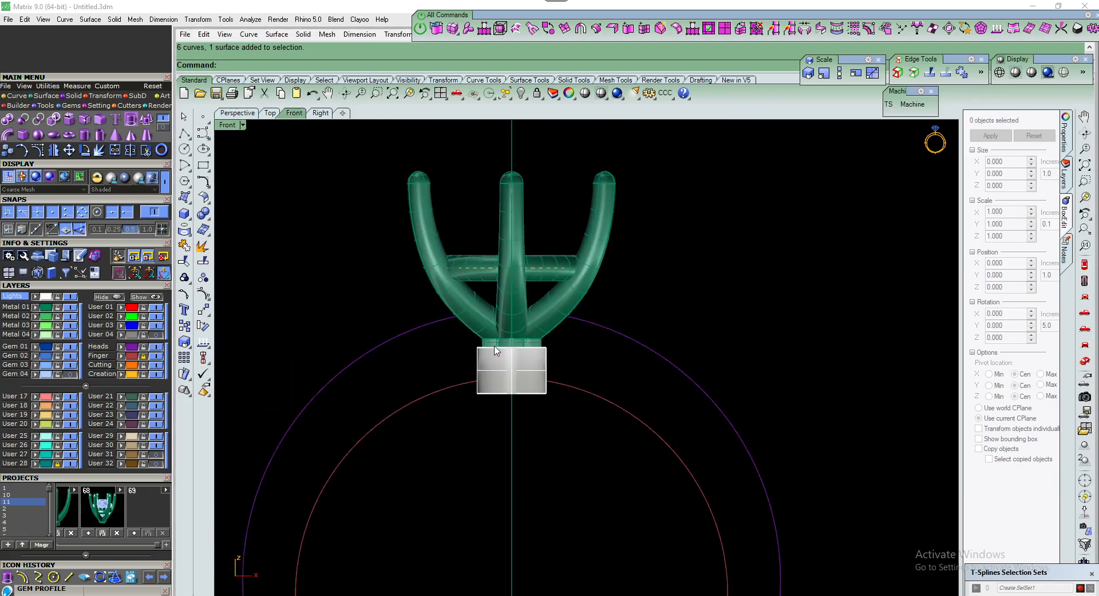
right_drag(475, 378, 483, 349)
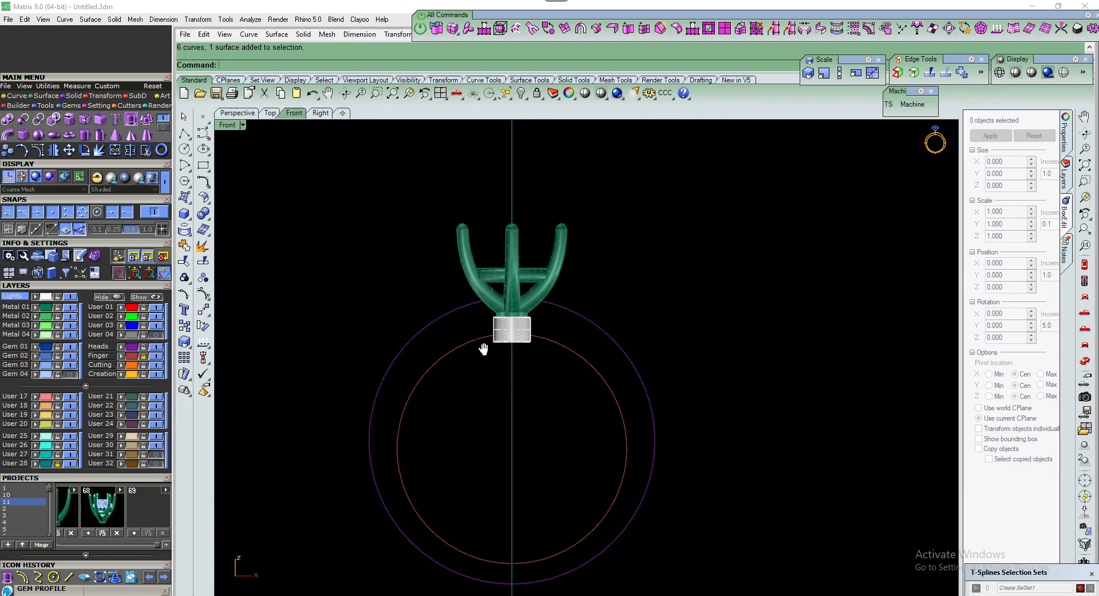
Unlock the Finger layer and select both the finger circle and the outer ring circle
click(145, 357)
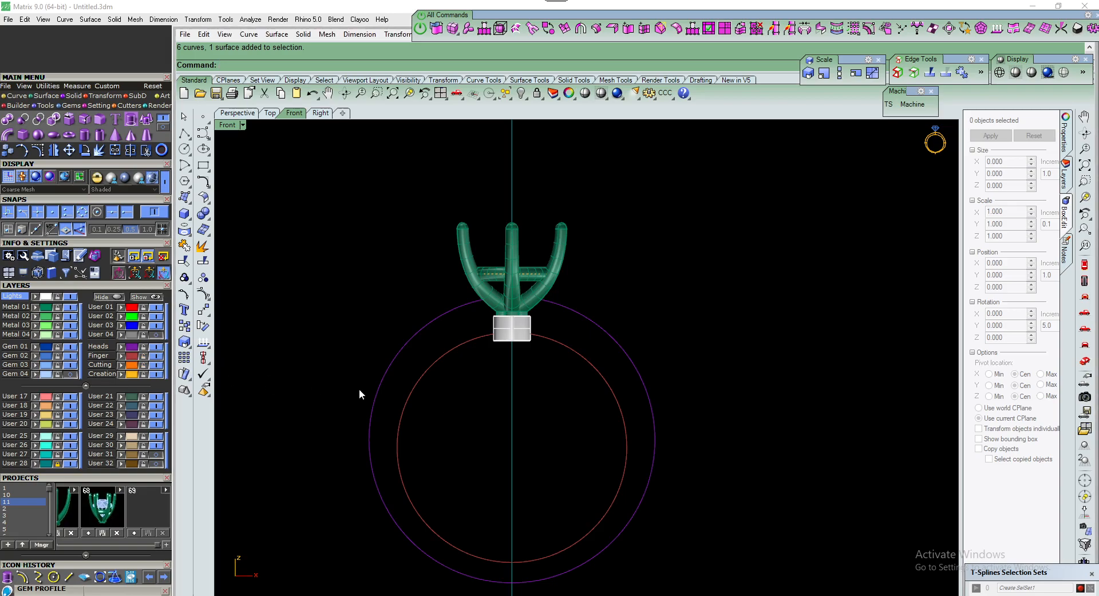
drag(417, 403, 393, 361)
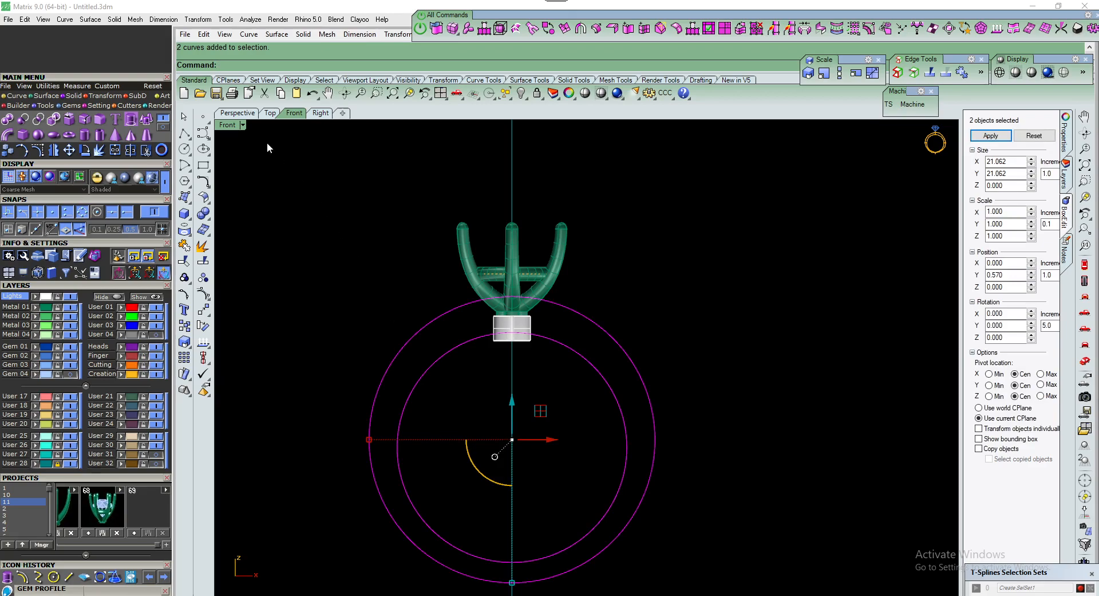
Measure the width of the cylinder beneath the prongs in the Right view
click(313, 116)
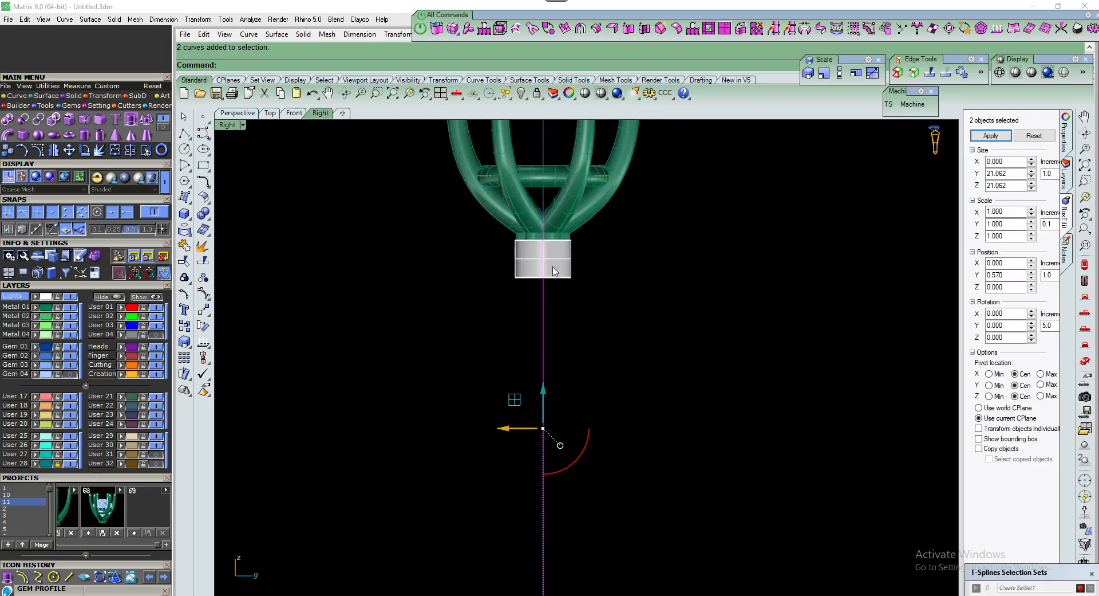
click(666, 93)
click(581, 283)
click(496, 283)
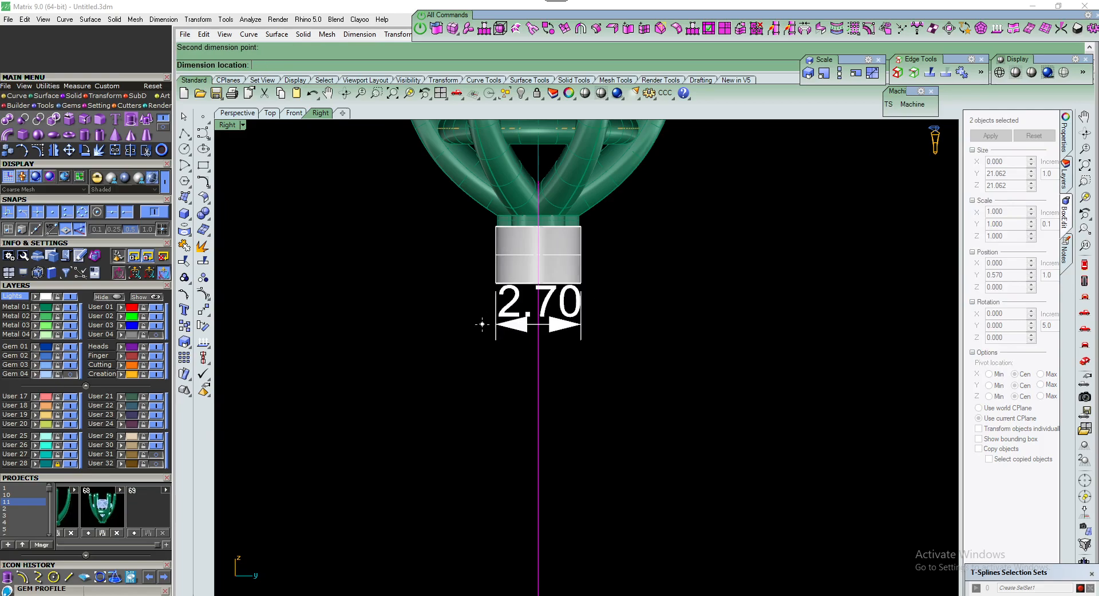
key(Escape)
Extrude the two concentric ring circles into a solid band, with BothSides set to Yes and a distance of 1.5
scroll(522, 360, down, 2)
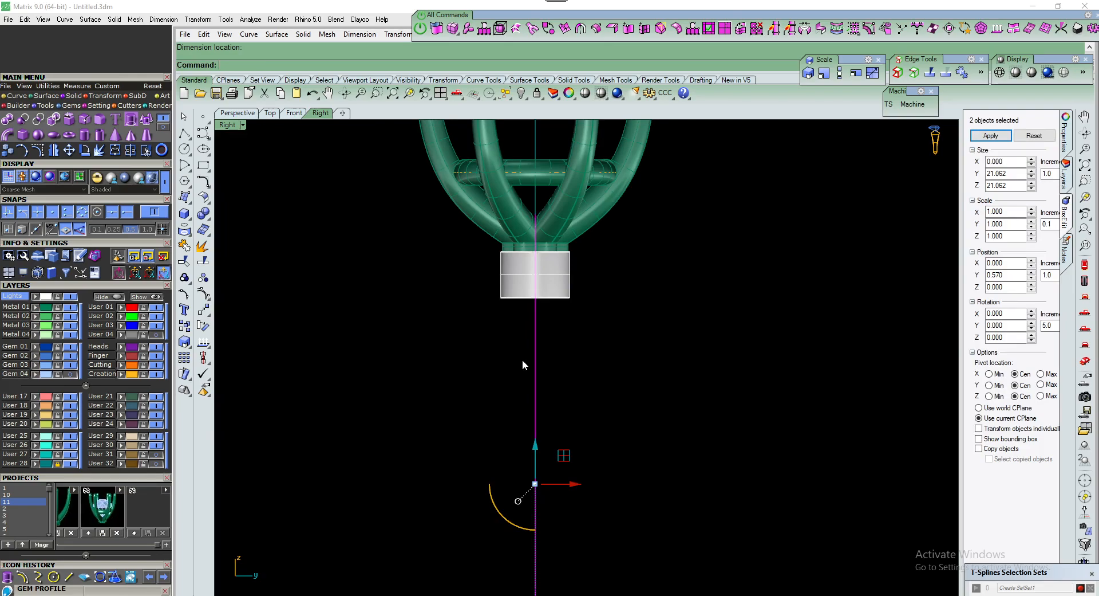
scroll(521, 356, down, 2)
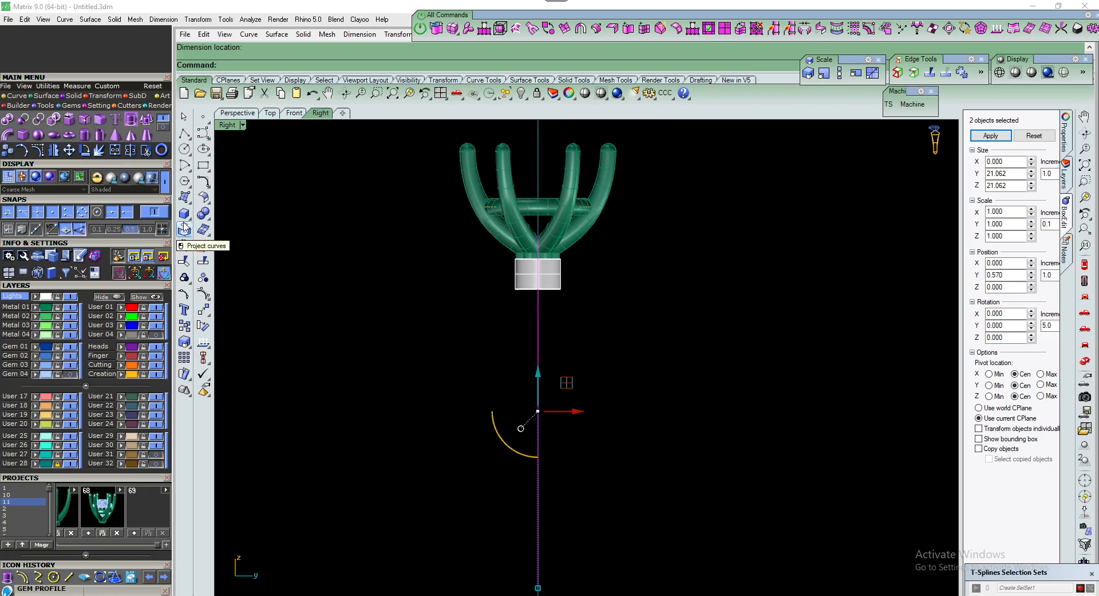
click(129, 121)
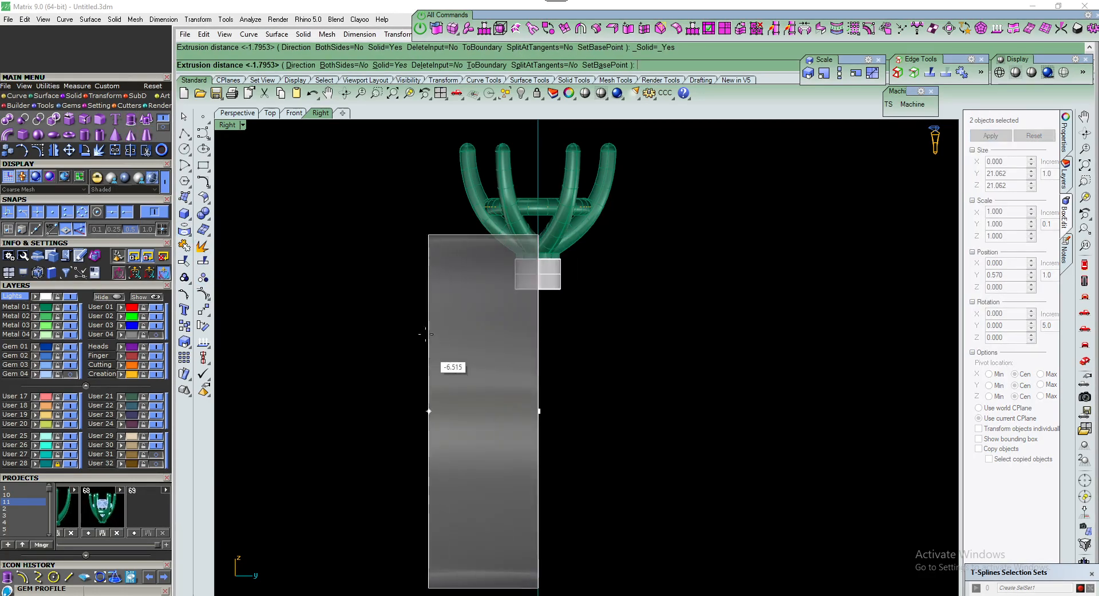
click(343, 65)
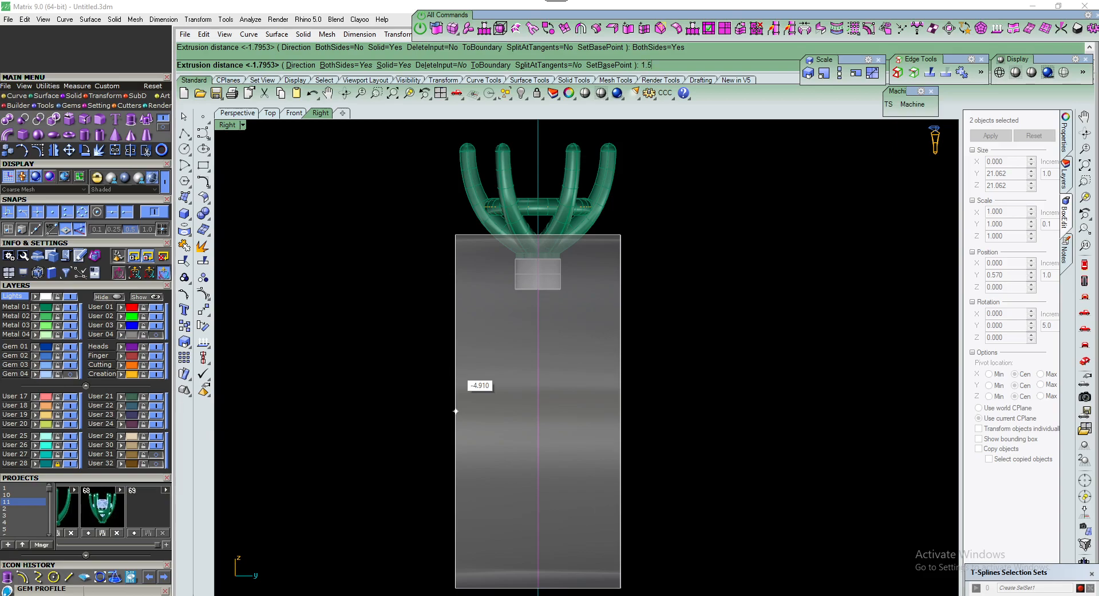
key(Return)
click(441, 349)
Measure the overall width of the ring band at its base
right_drag(482, 449, 472, 385)
right_drag(450, 427, 452, 400)
click(666, 93)
click(555, 495)
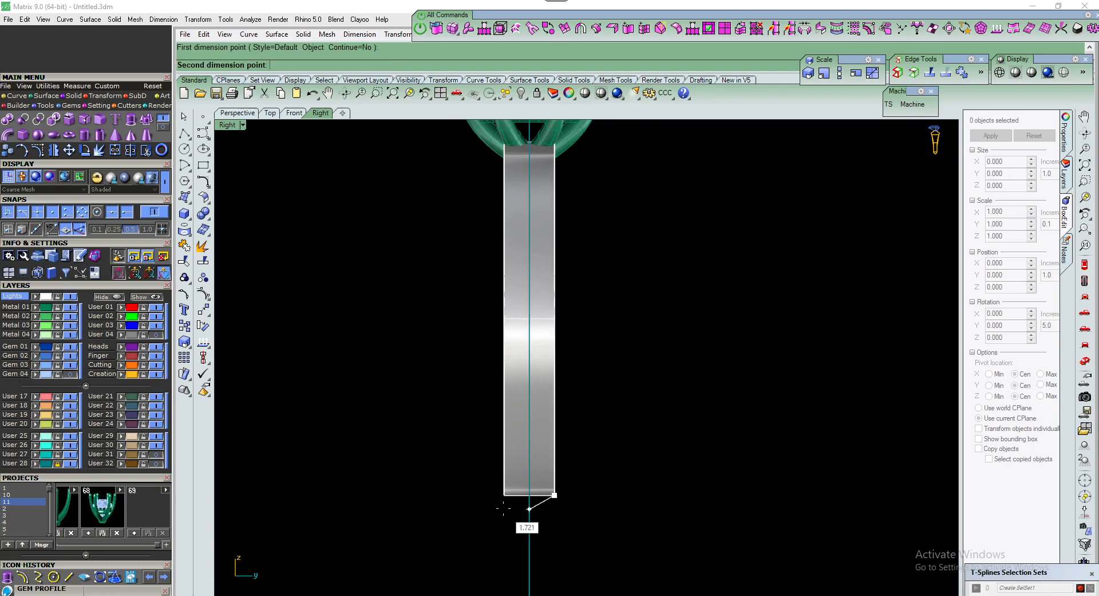
click(504, 495)
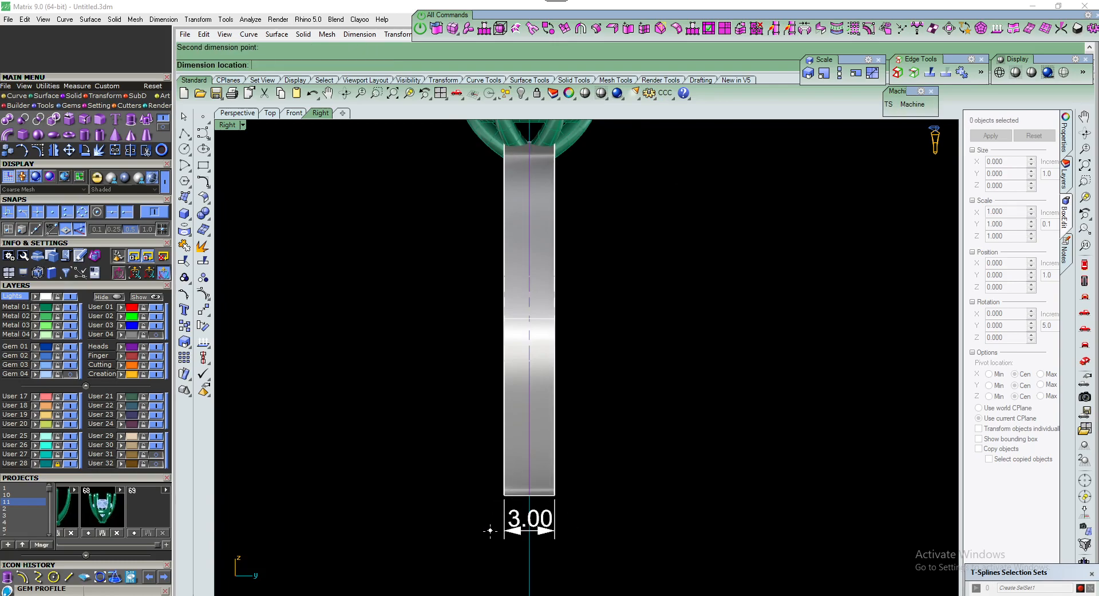
key(Escape)
Measure from the band's left side edge to its centre axis at the base
scroll(514, 522, up, 2)
scroll(516, 493, up, 1)
key(Return)
click(504, 431)
scroll(538, 429, up, 2)
click(545, 430)
scroll(514, 458, down, 5)
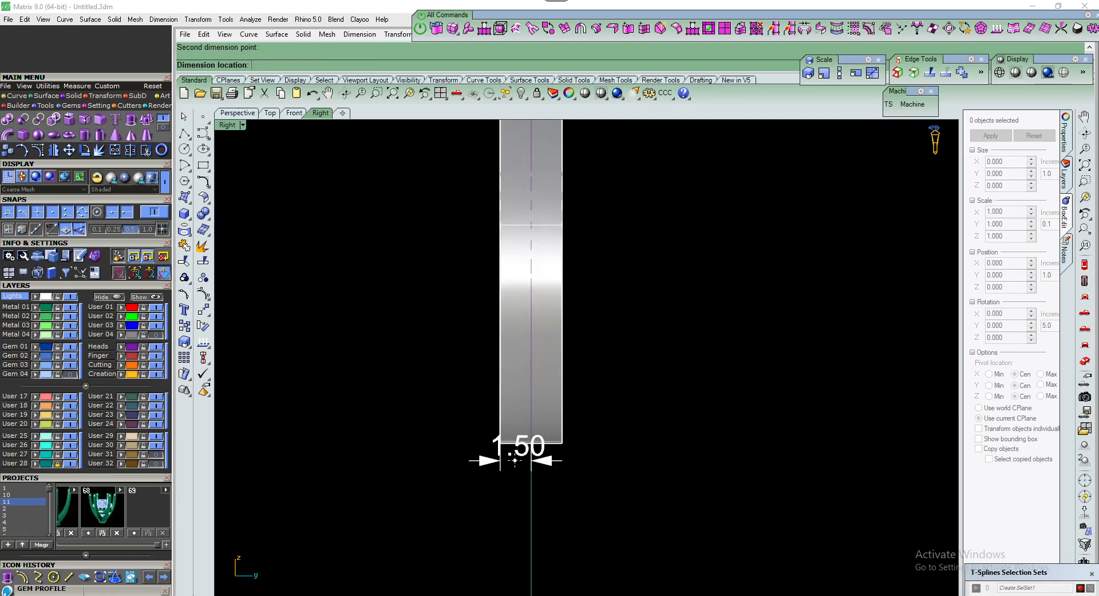
key(Escape)
Measure from the centre axis to the band's right side edge at the base
scroll(530, 456, up, 5)
right_click(532, 456)
click(532, 436)
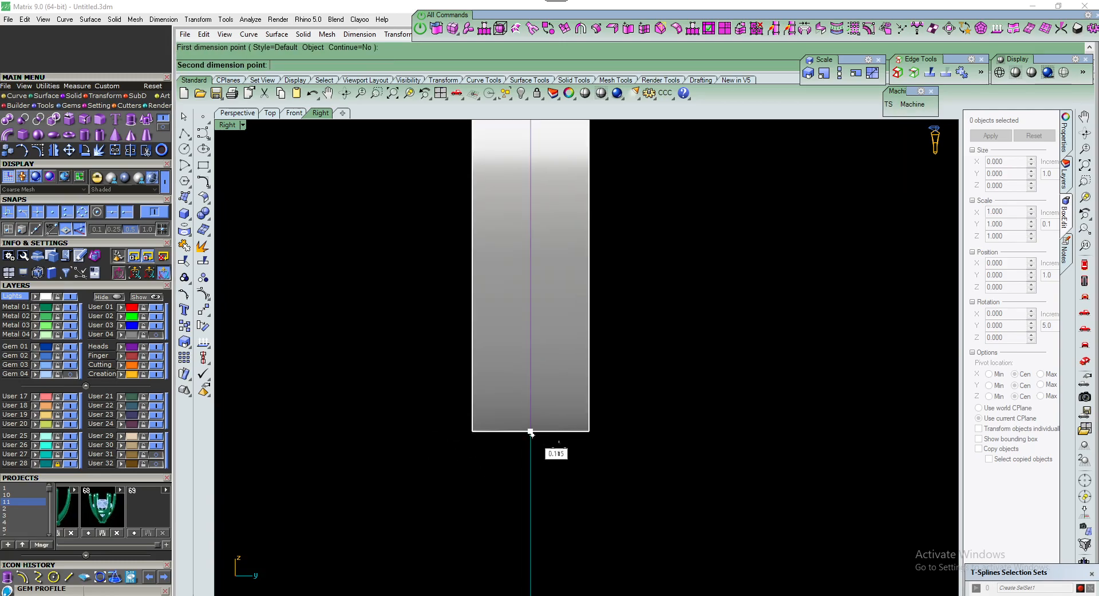
click(591, 434)
scroll(578, 485, down, 5)
key(Escape)
scroll(579, 484, down, 5)
scroll(574, 389, up, 2)
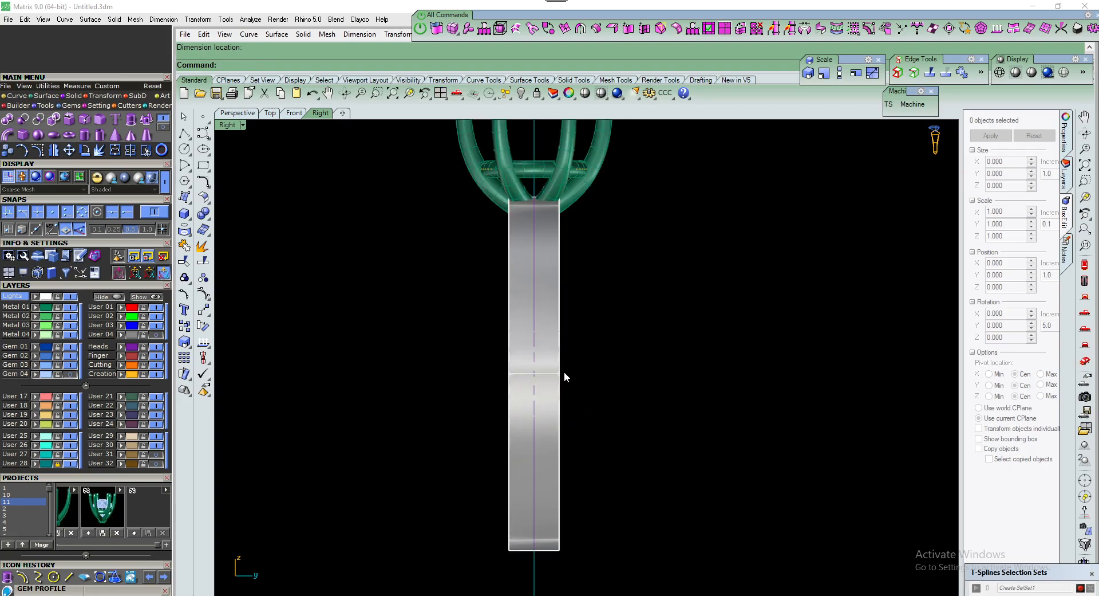
Save the model as version 69 of project 11 and check the ring from the Front and Right views
click(556, 372)
click(135, 532)
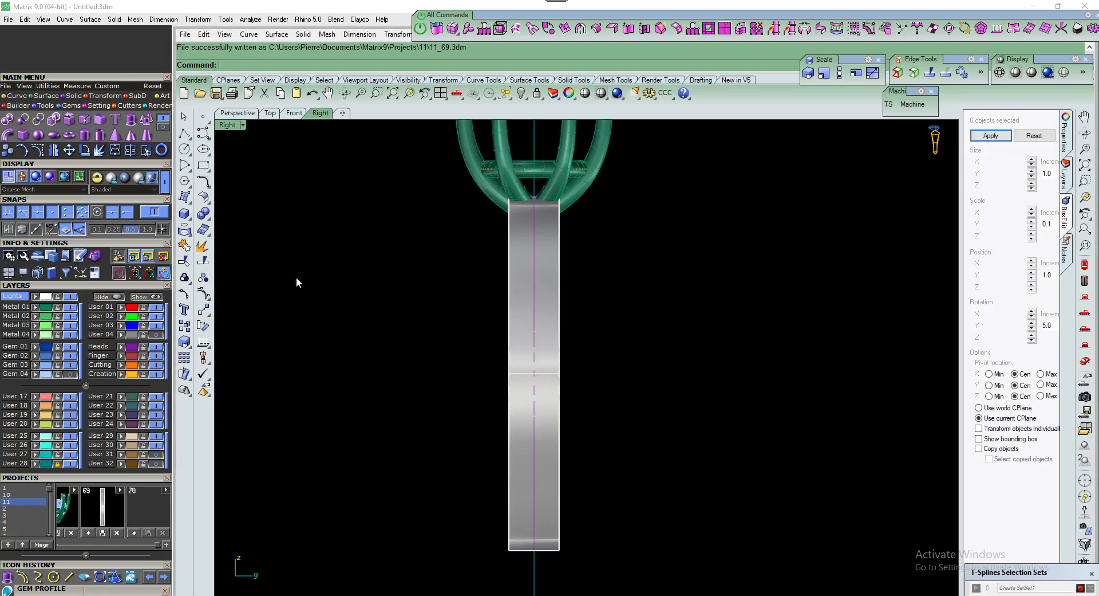
click(293, 113)
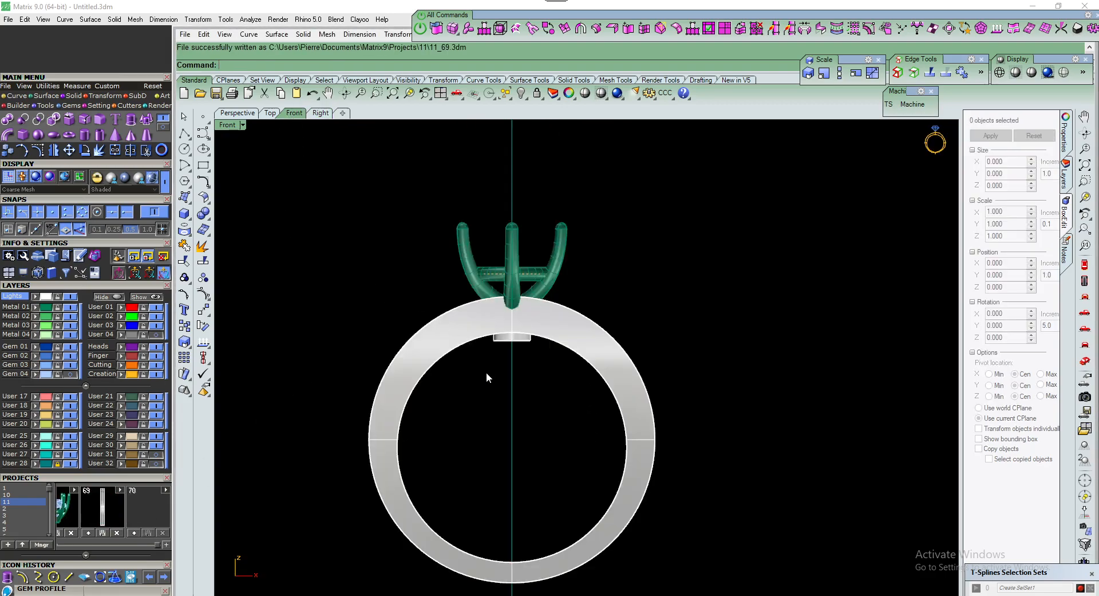
click(318, 113)
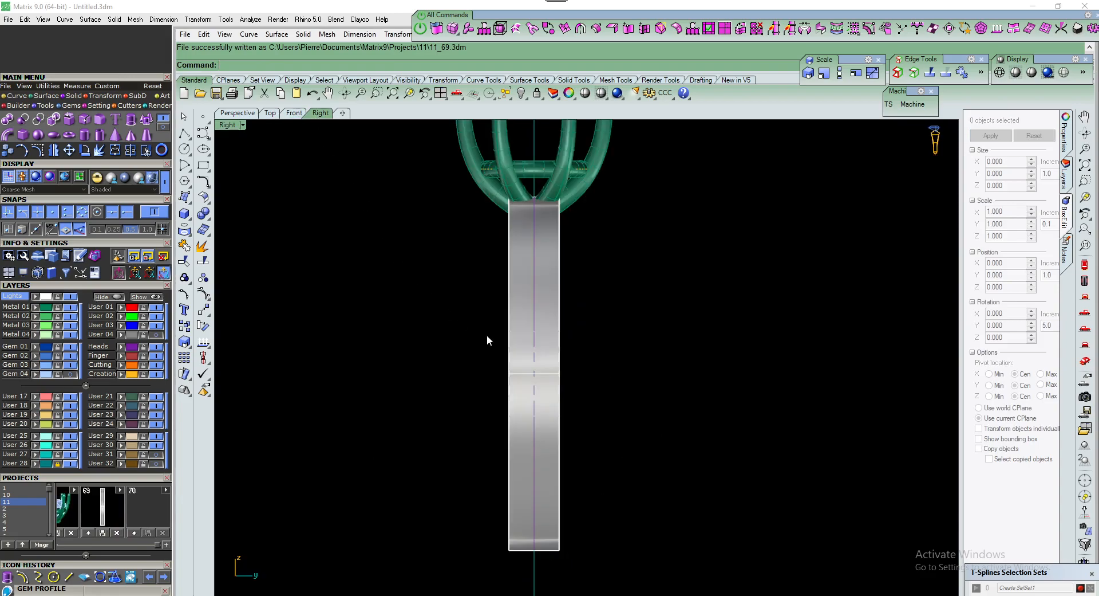
Move the cylinder beneath the prongs to a green metal layer and the ring band to Metal 03
click(538, 345)
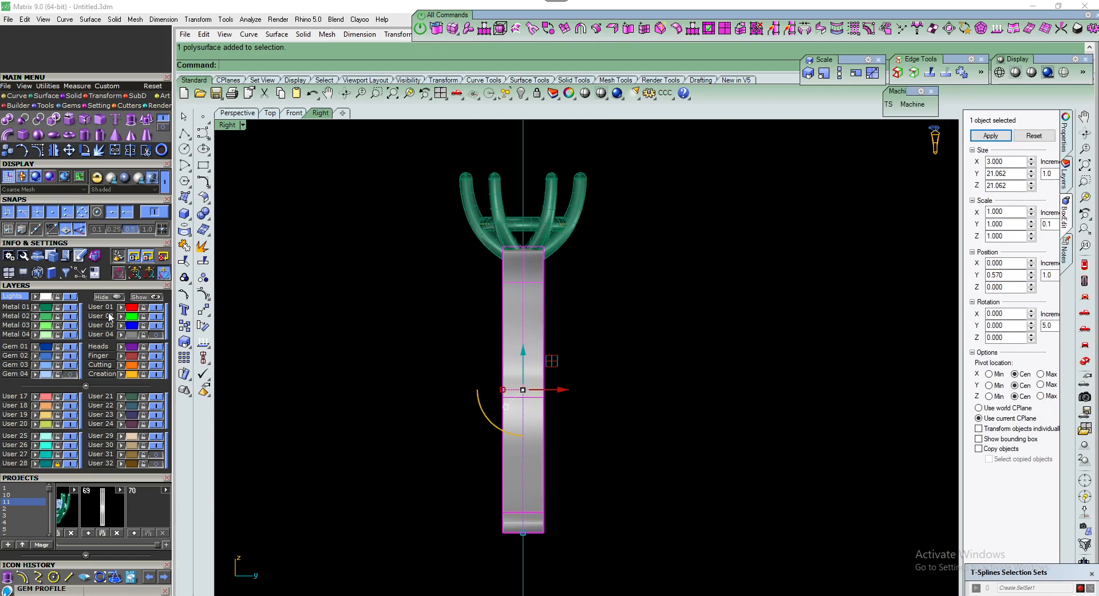
click(237, 113)
click(481, 470)
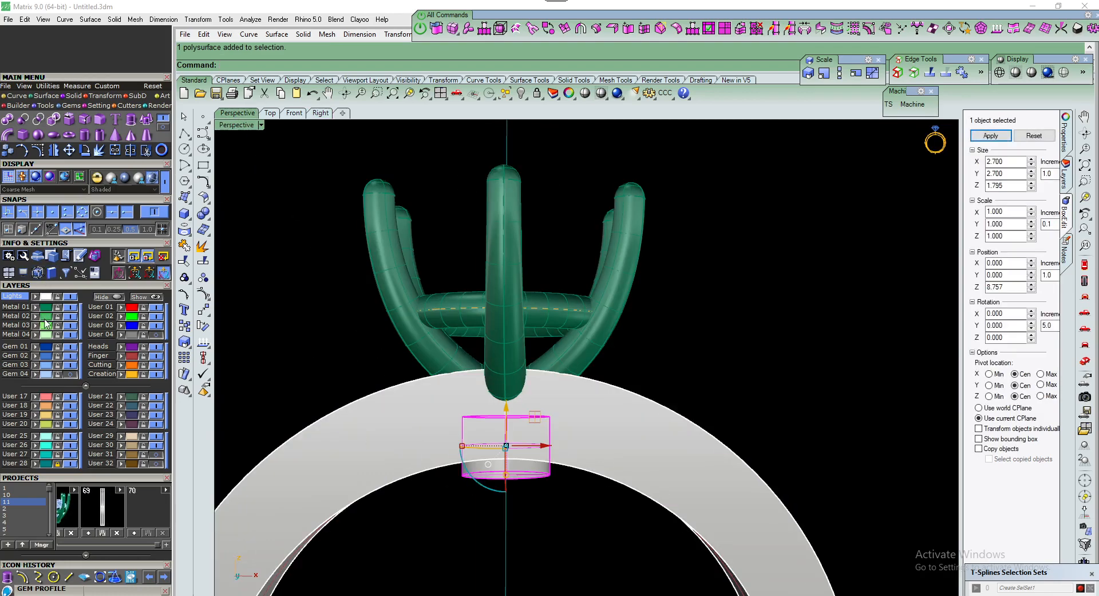
click(589, 436)
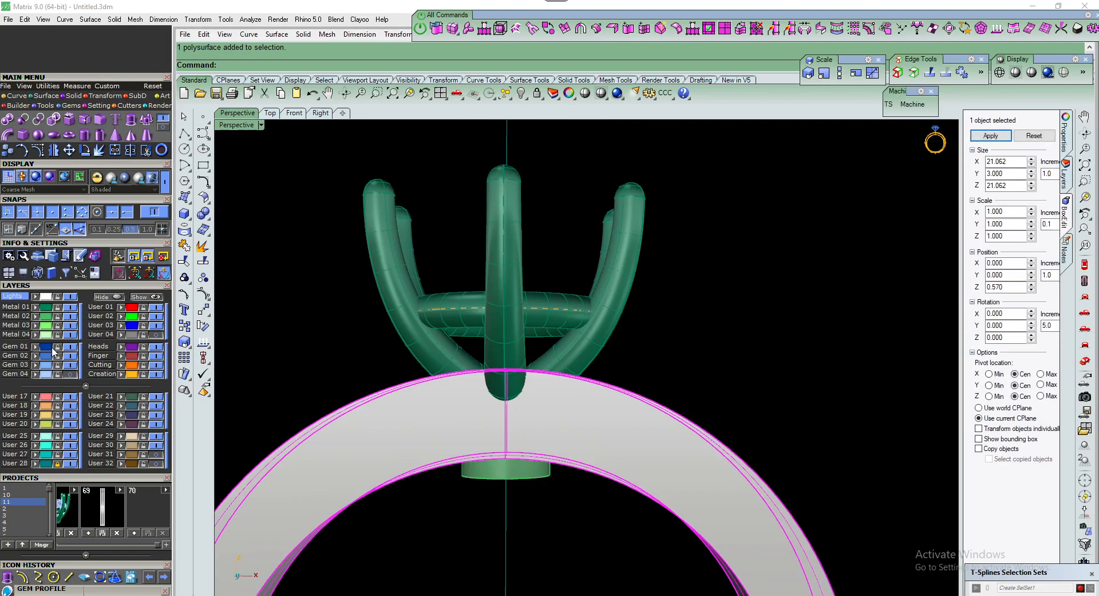
click(40, 325)
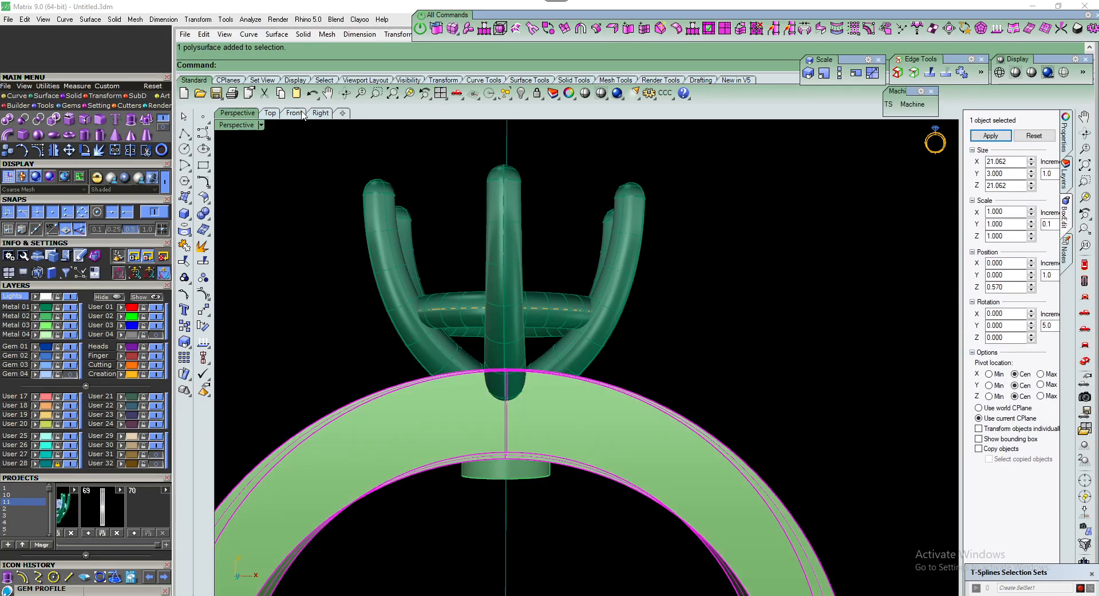
Start a Taper on the ring band in the Right view, with its axis running from the base midpoint to the upper midpoint
click(320, 113)
right_drag(466, 361, 483, 364)
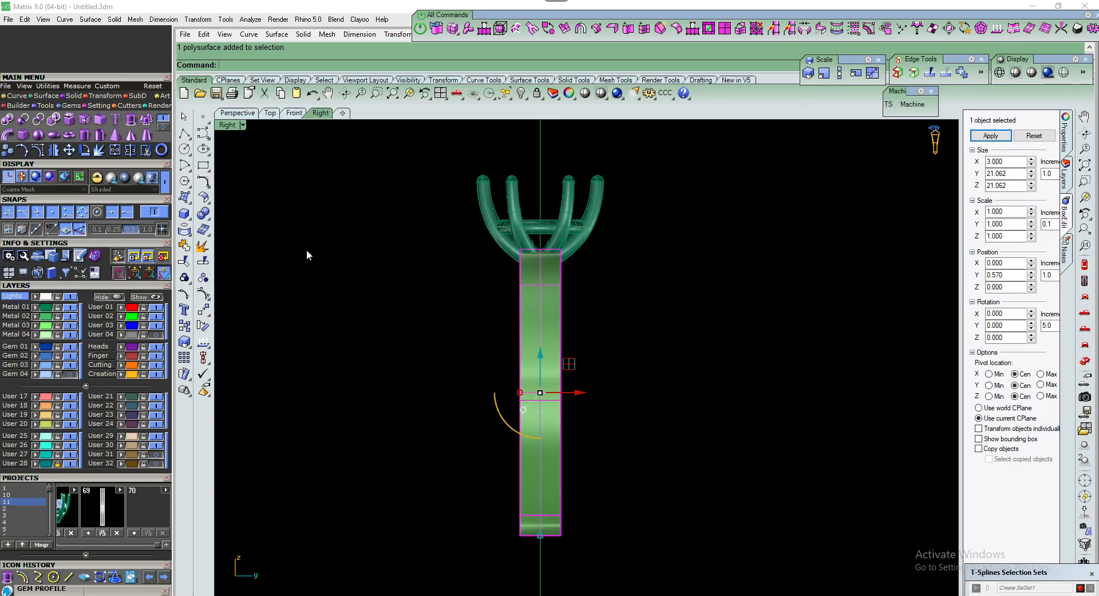
click(205, 311)
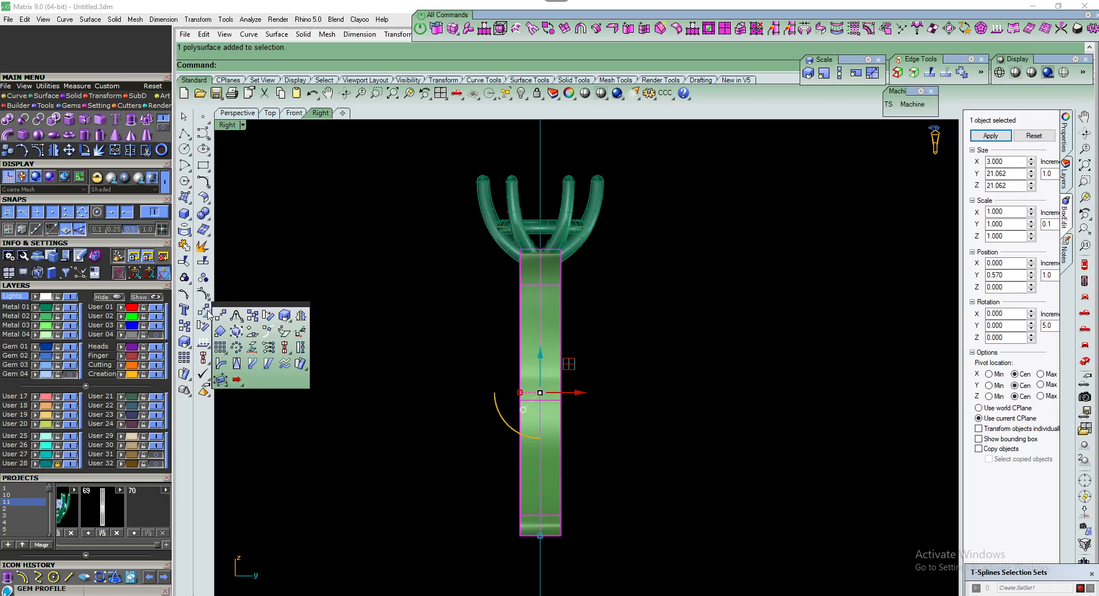
click(237, 364)
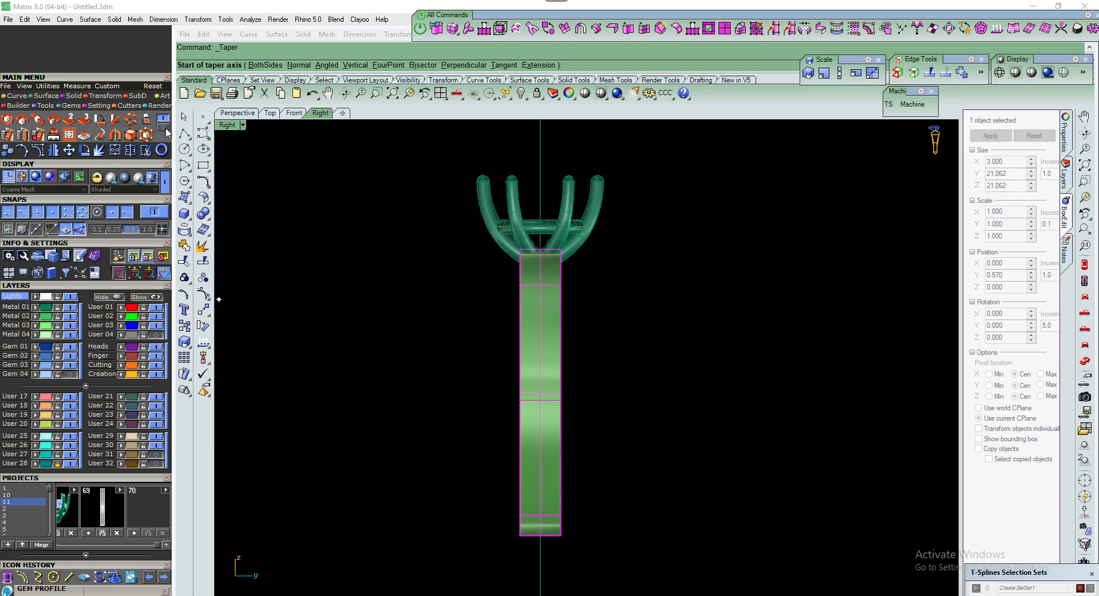
click(163, 127)
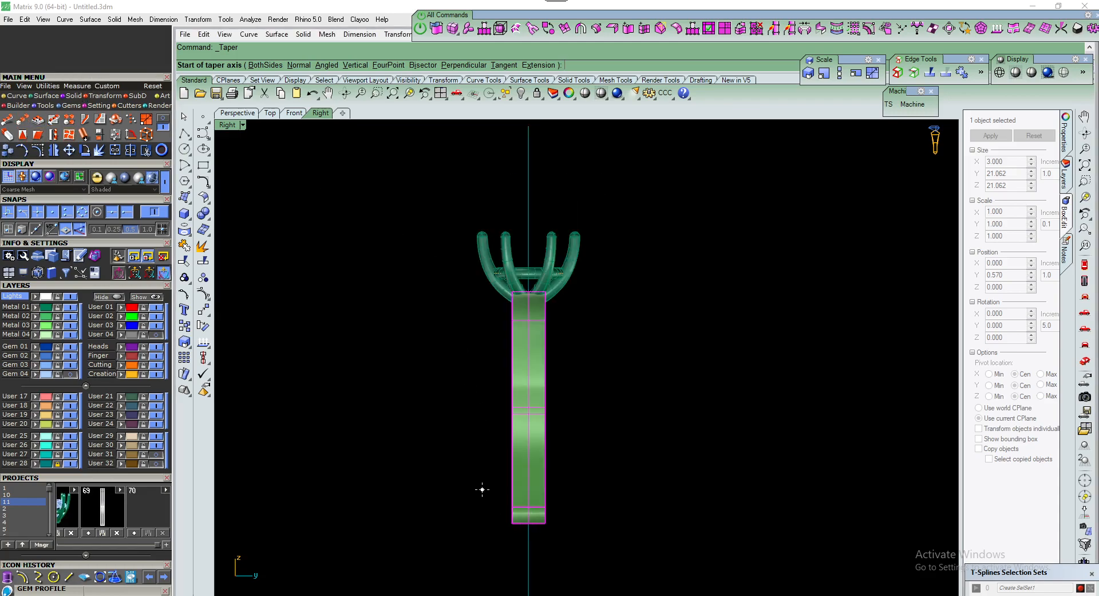
scroll(498, 501, up, 2)
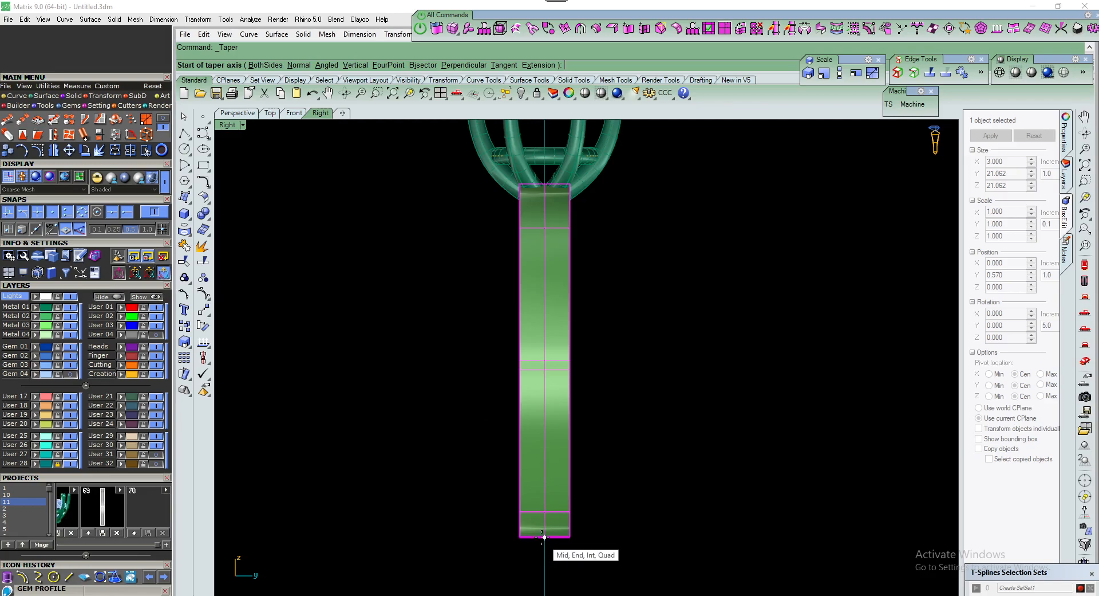
click(81, 229)
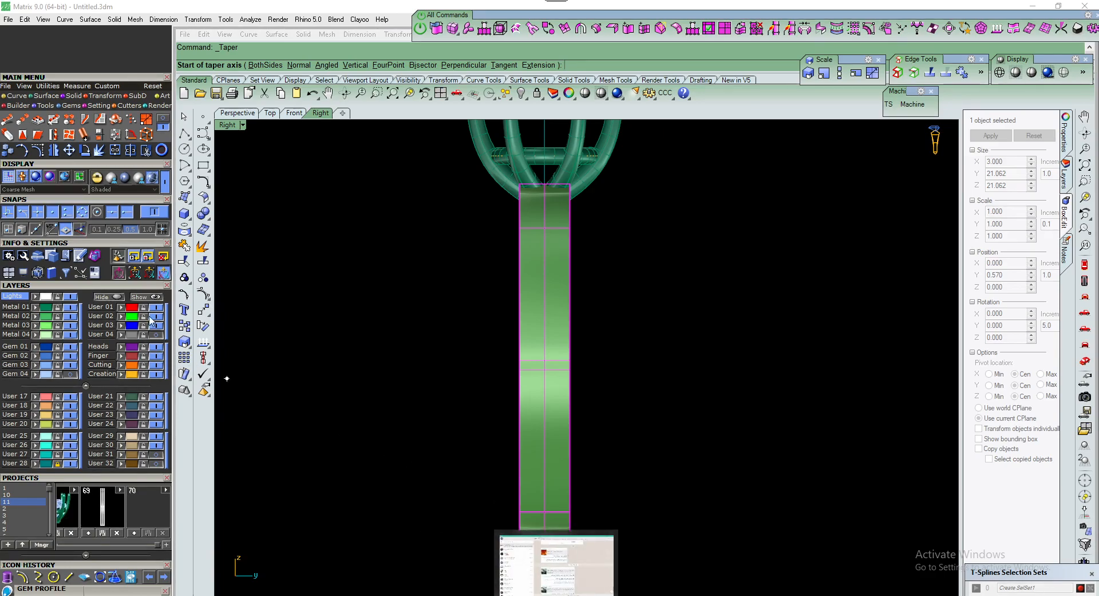
click(544, 523)
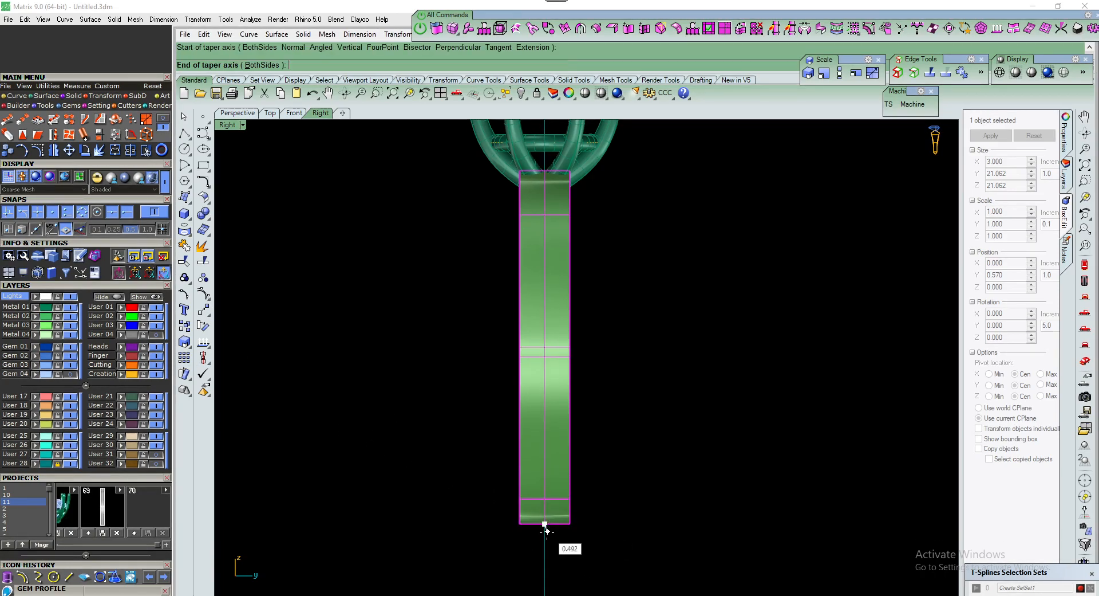
scroll(547, 531, down, 2)
scroll(587, 245, up, 2)
click(535, 238)
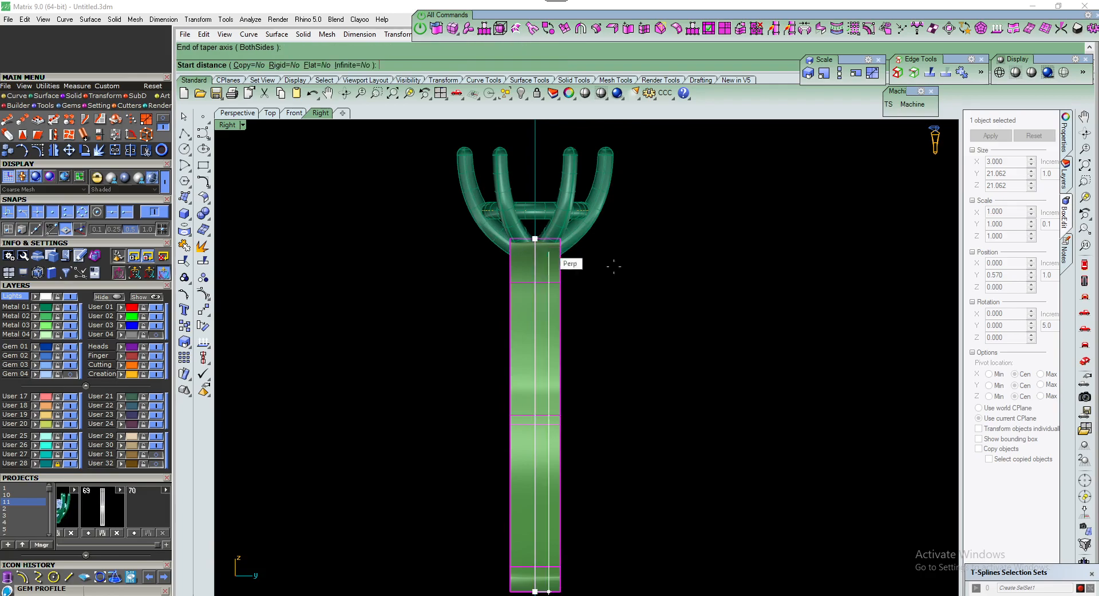
Try to taper the band narrower towards the prongs with Flat and Infinite set to Yes, and undo it
click(353, 64)
click(319, 65)
click(688, 323)
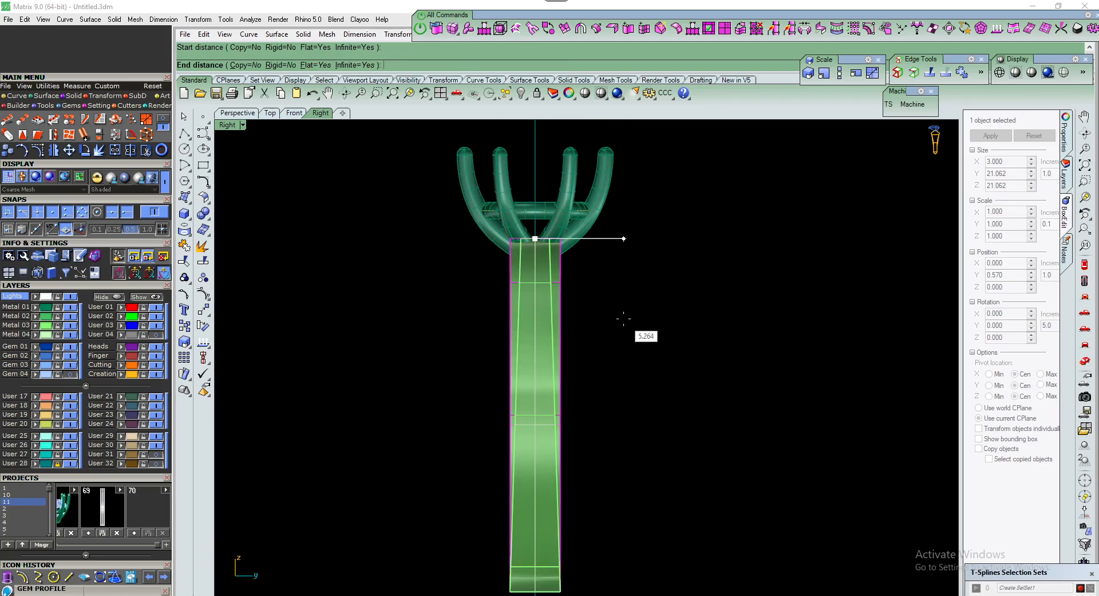
click(624, 319)
click(425, 265)
click(297, 114)
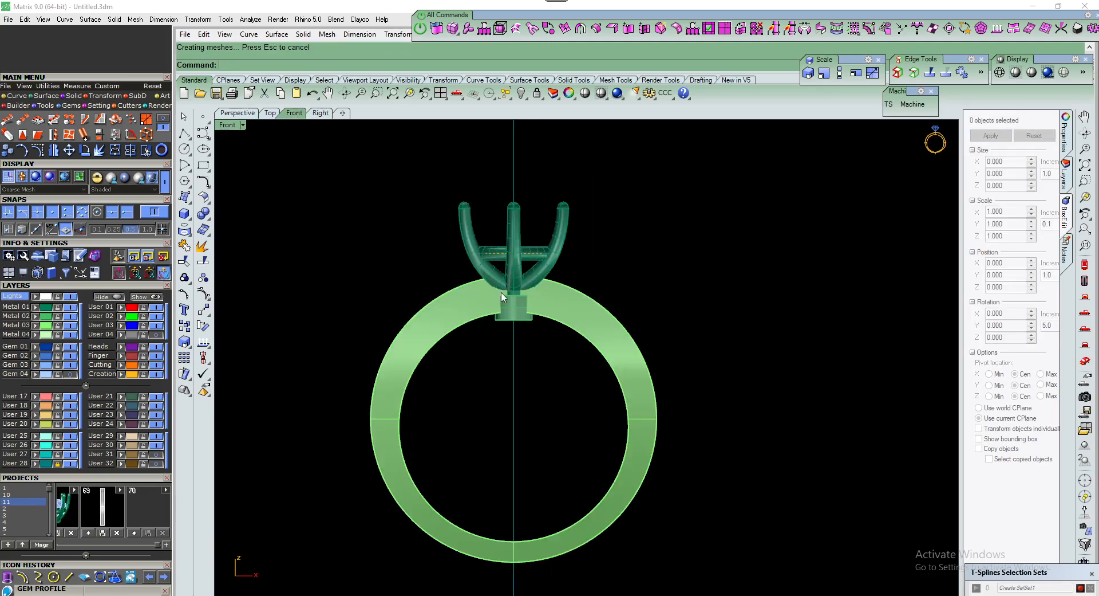
click(320, 113)
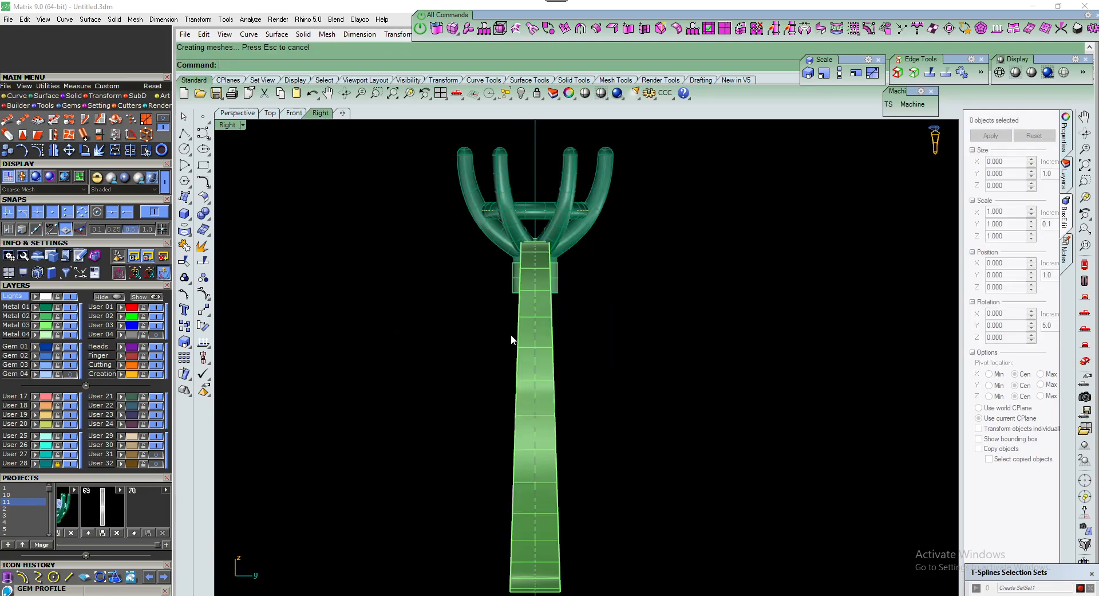
key(ctrl+z)
Select the ring band and define a new Taper axis from its base midpoint up to its upper midpoint
click(537, 342)
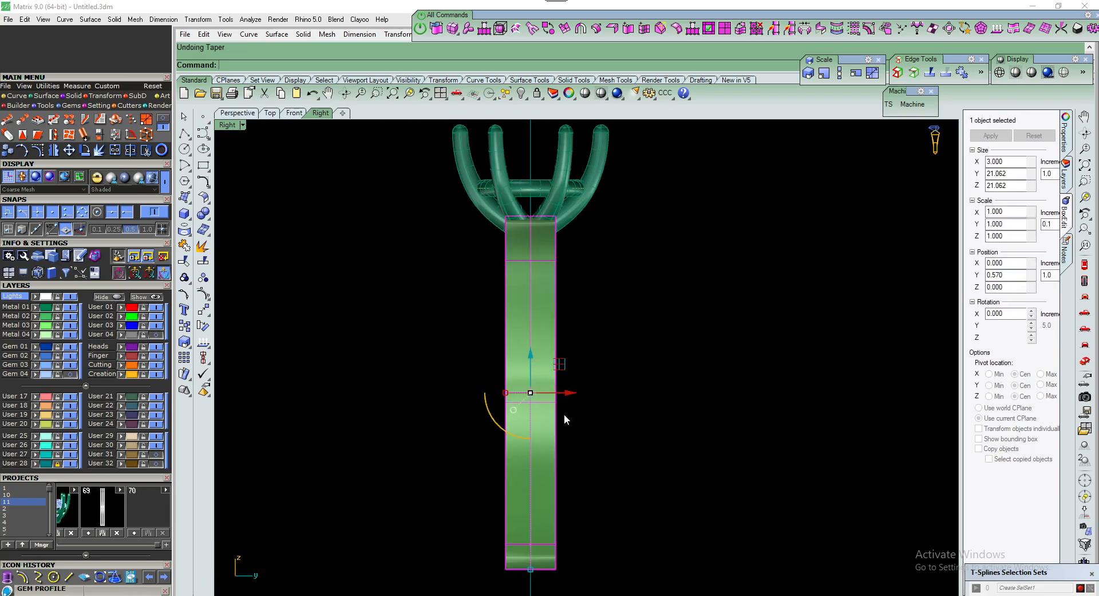
click(79, 229)
right_drag(422, 463, 420, 400)
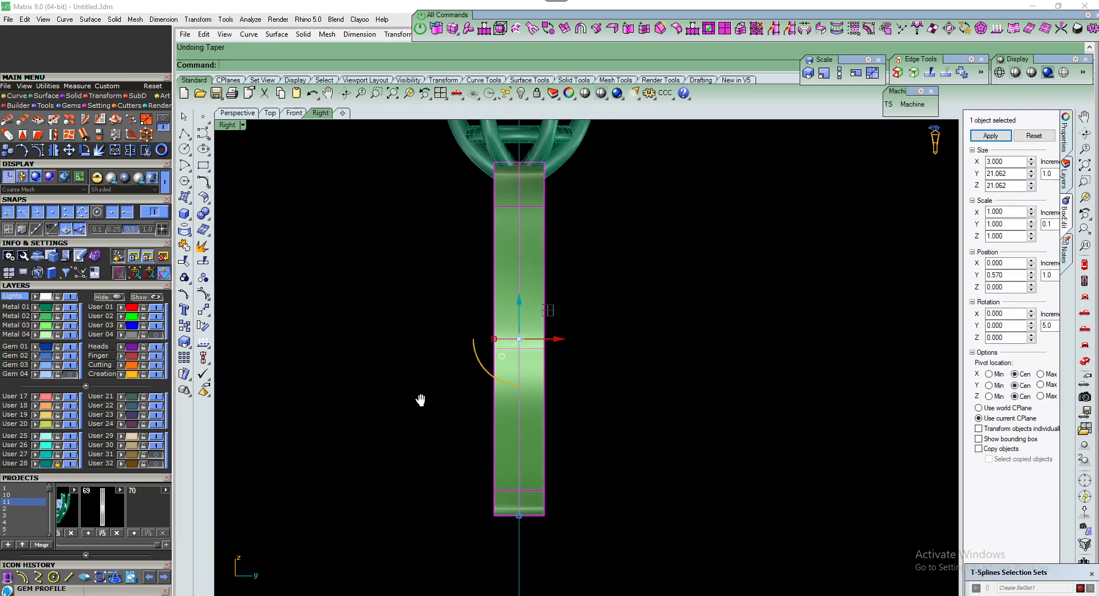
click(204, 310)
click(518, 515)
scroll(527, 519, down, 3)
scroll(498, 273, up, 4)
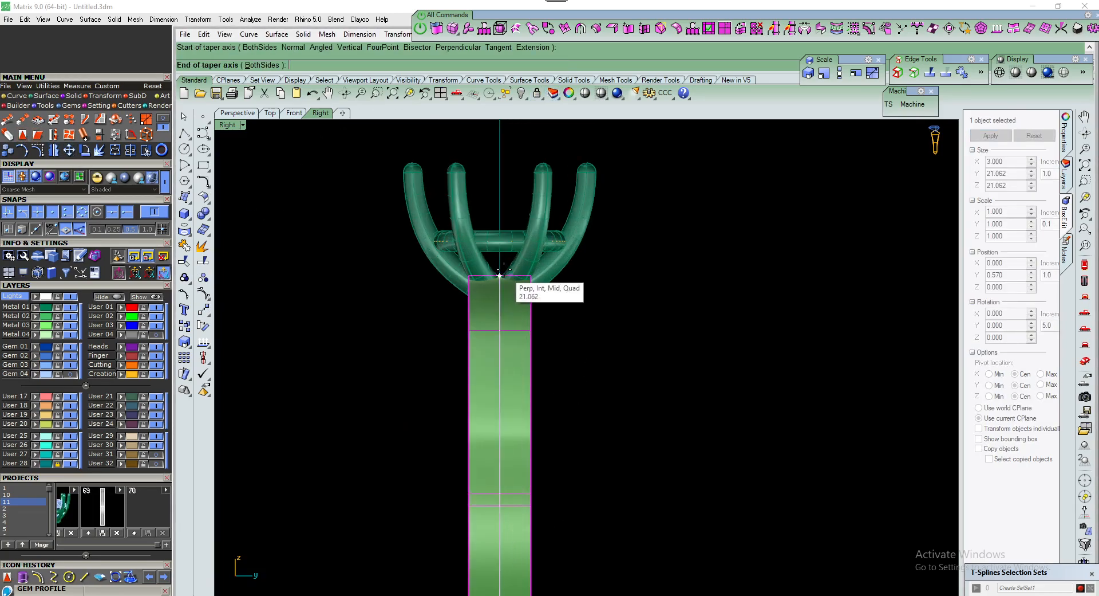
click(500, 276)
Set the taper's start distance and a shorter end distance so the band narrows towards the prongs
scroll(498, 330, down, 2)
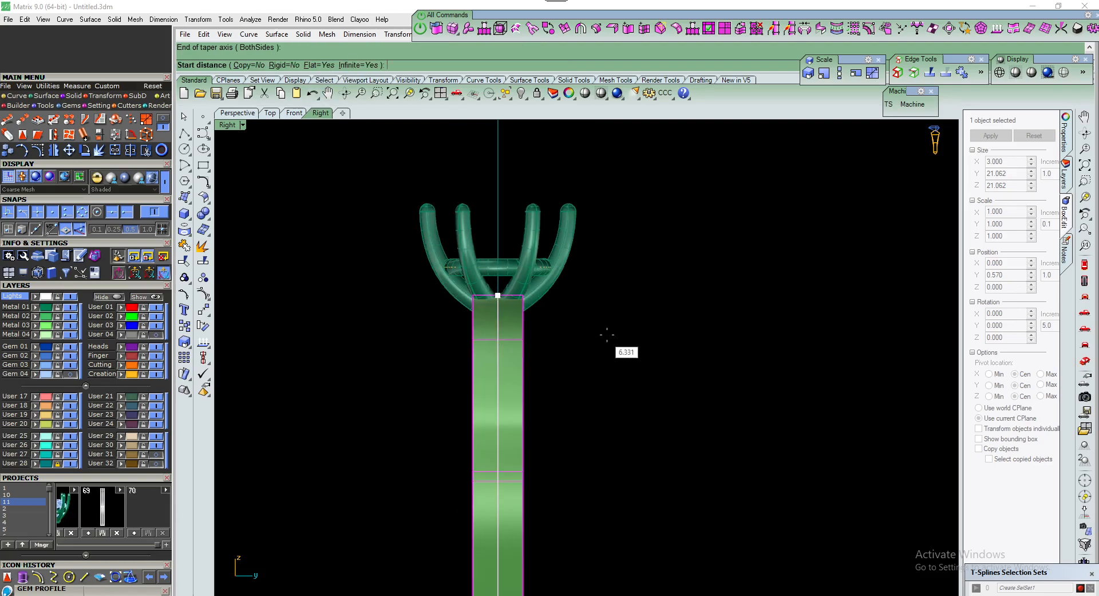
scroll(604, 326, down, 2)
click(708, 309)
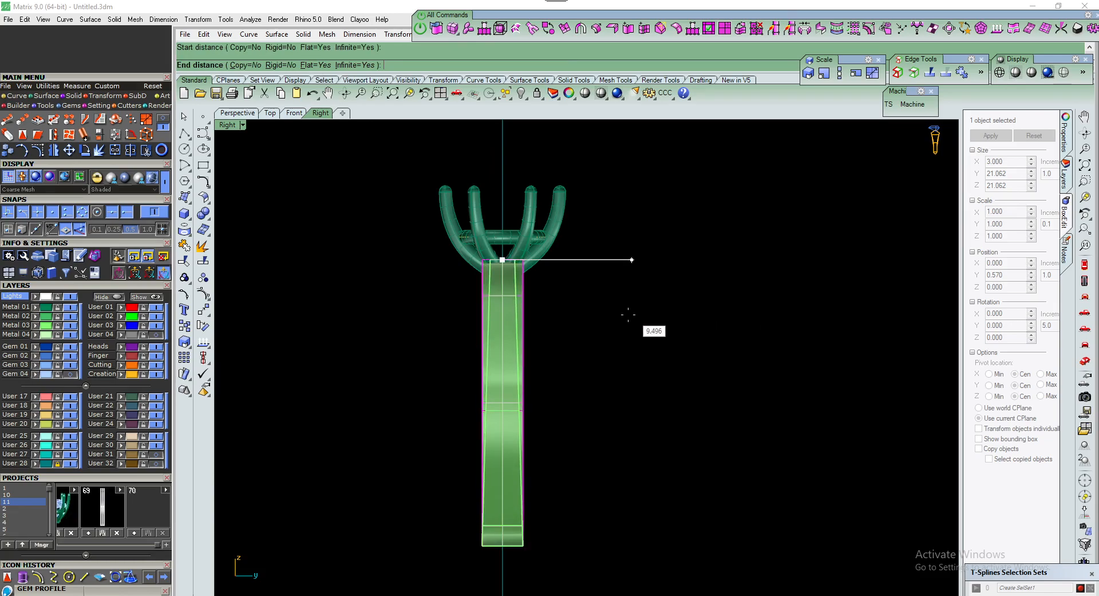
click(591, 329)
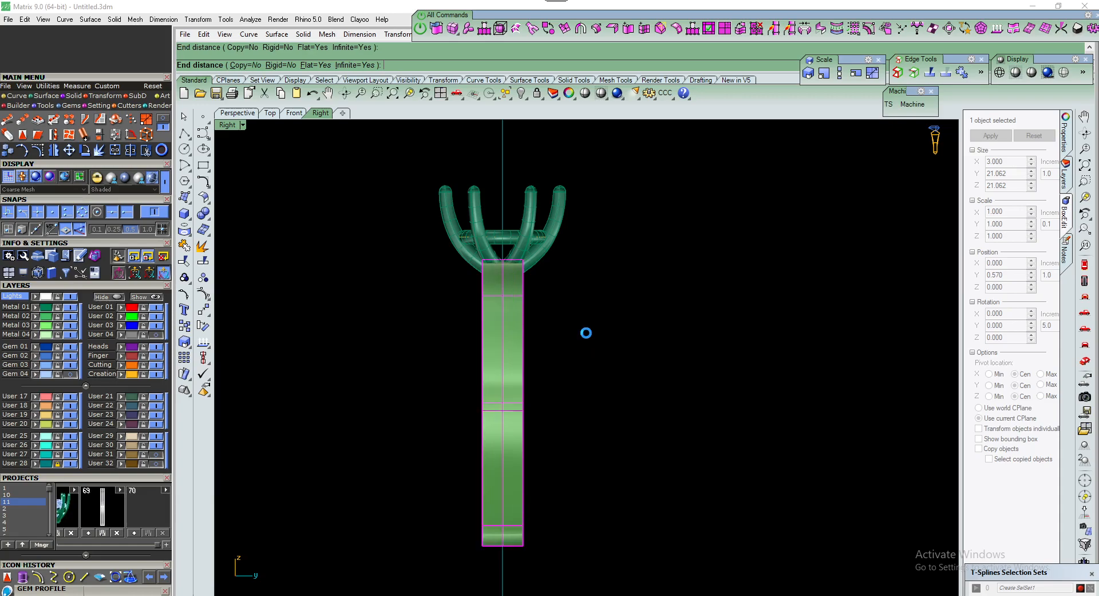
Fix the narrower end distance at the upper end of the band to complete the taper
click(591, 338)
scroll(481, 263, up, 6)
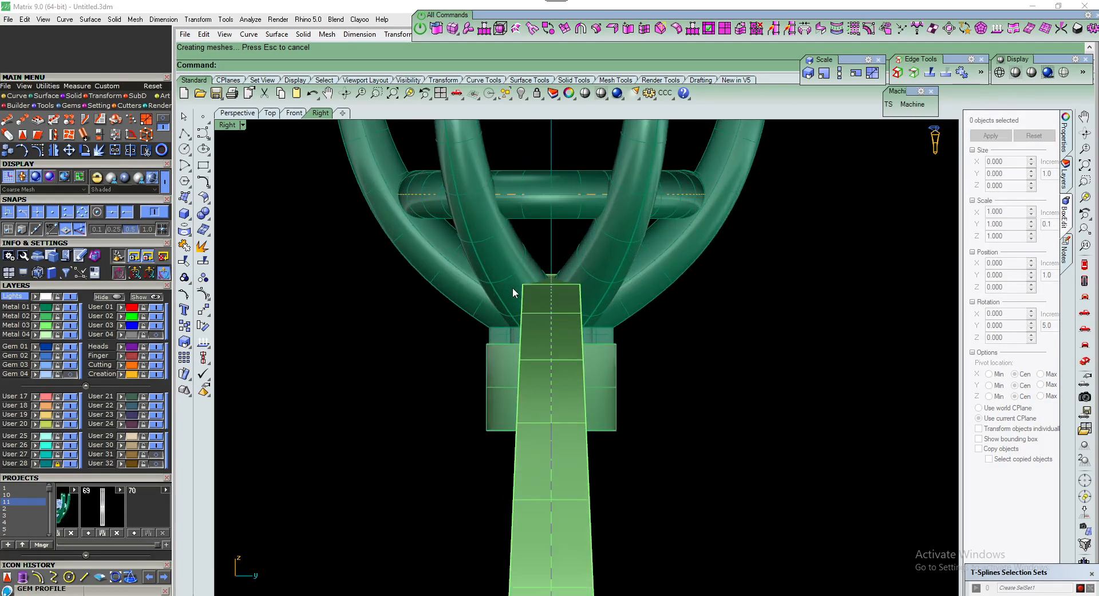
right_drag(510, 286, 489, 292)
Measure the width of the band's narrow upper end with an aligned dimension
click(635, 93)
scroll(484, 321, up, 3)
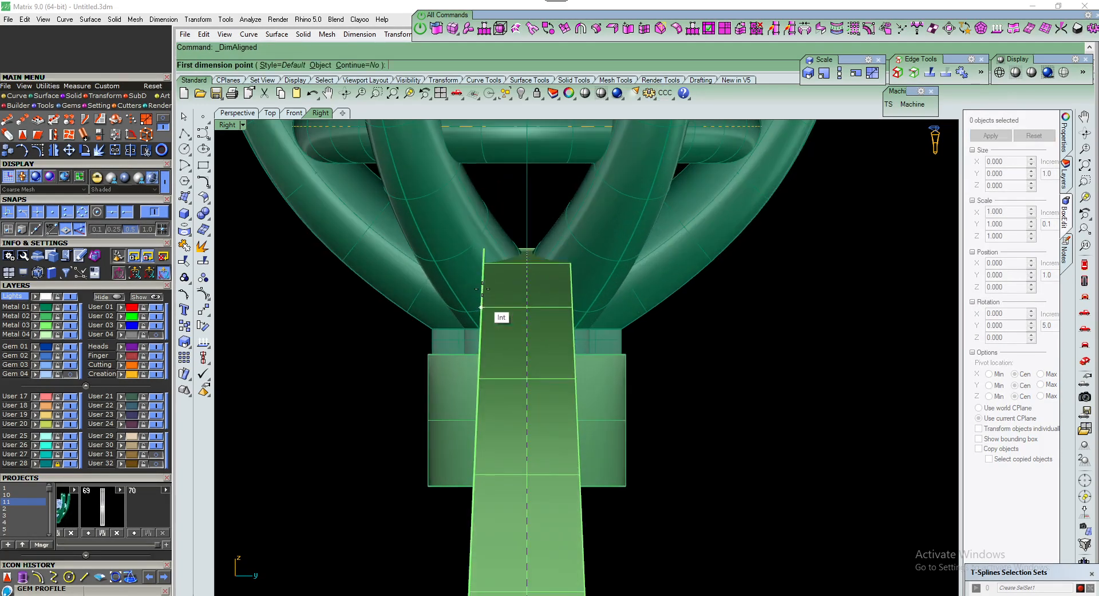
click(484, 263)
click(569, 261)
scroll(528, 306, down, 2)
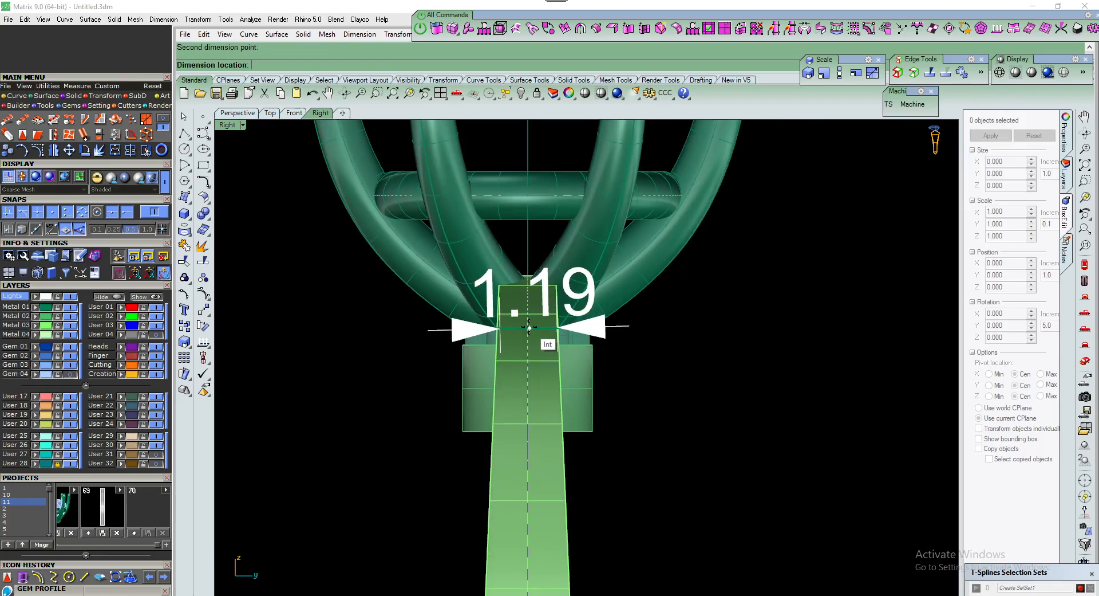
click(530, 327)
scroll(538, 344, down, 4)
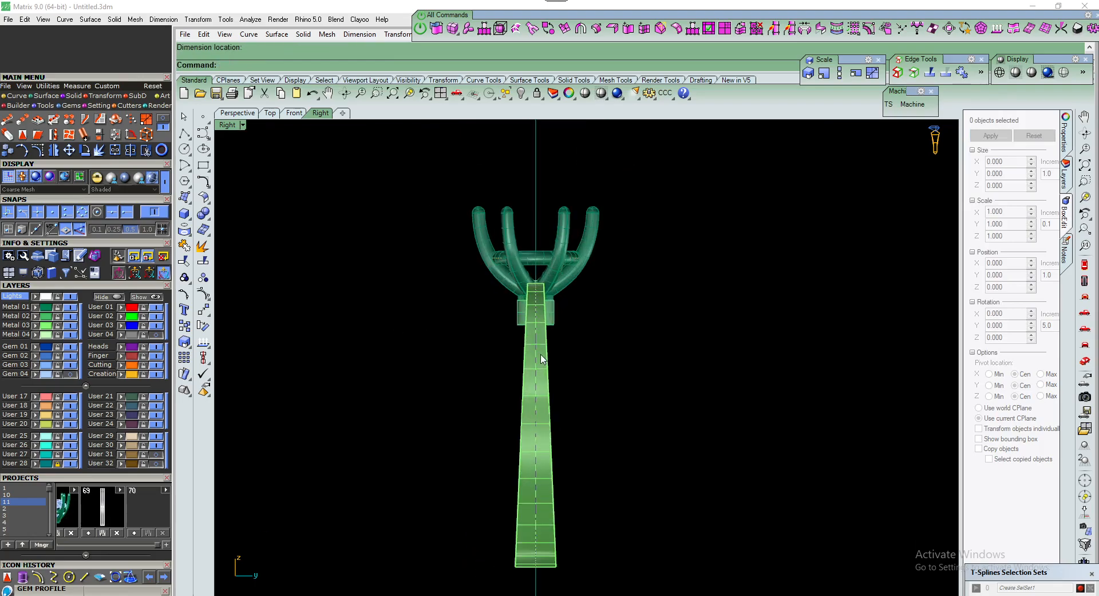
Inspect the tapered band and its junction with the pronged head from several angles in the Perspective view
scroll(523, 347, up, 2)
scroll(524, 347, down, 4)
right_drag(530, 351, 648, 354)
click(239, 114)
scroll(539, 320, down, 4)
scroll(575, 373, up, 4)
right_drag(575, 373, 441, 360)
scroll(506, 351, up, 4)
right_drag(553, 327, 500, 370)
scroll(536, 322, up, 4)
scroll(555, 329, up, 2)
scroll(536, 328, down, 6)
click(576, 352)
scroll(583, 342, down, 4)
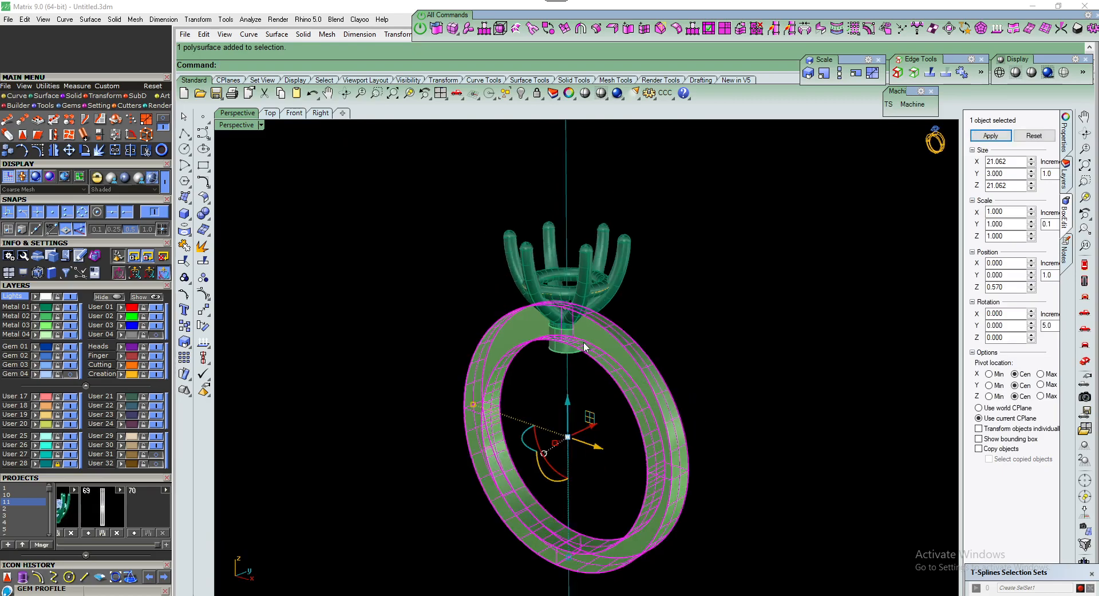
right_drag(583, 343, 602, 344)
right_drag(425, 375, 525, 315)
scroll(493, 348, up, 4)
scroll(514, 324, down, 4)
scroll(525, 314, up, 2)
In the Front view, hide the Metal 01 and Metal 02 layers to isolate the ring band
click(294, 113)
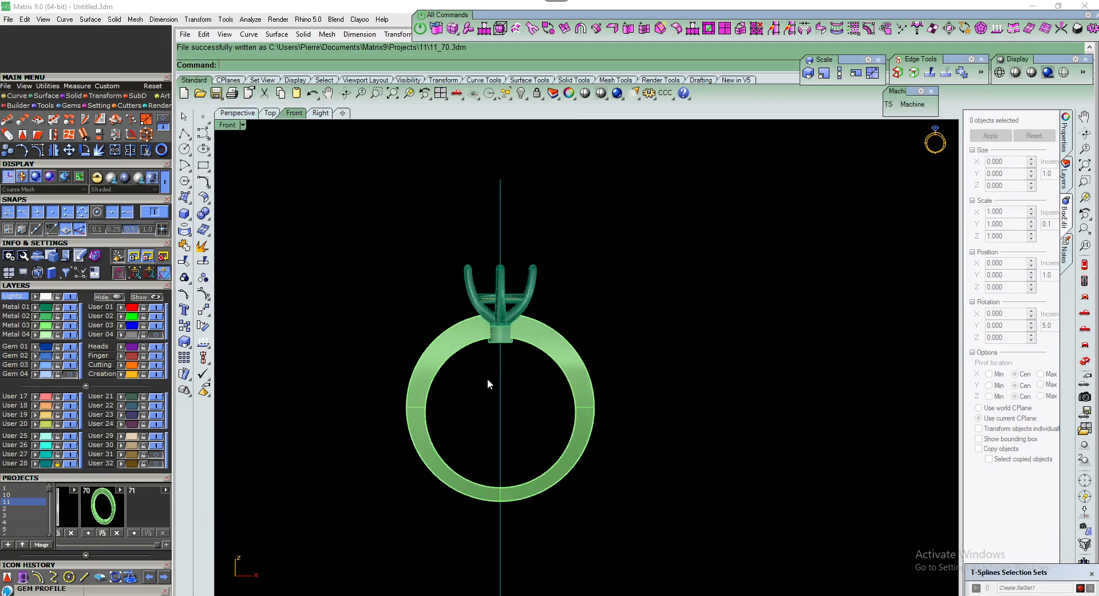
scroll(470, 352, up, 4)
right_drag(320, 360, 342, 366)
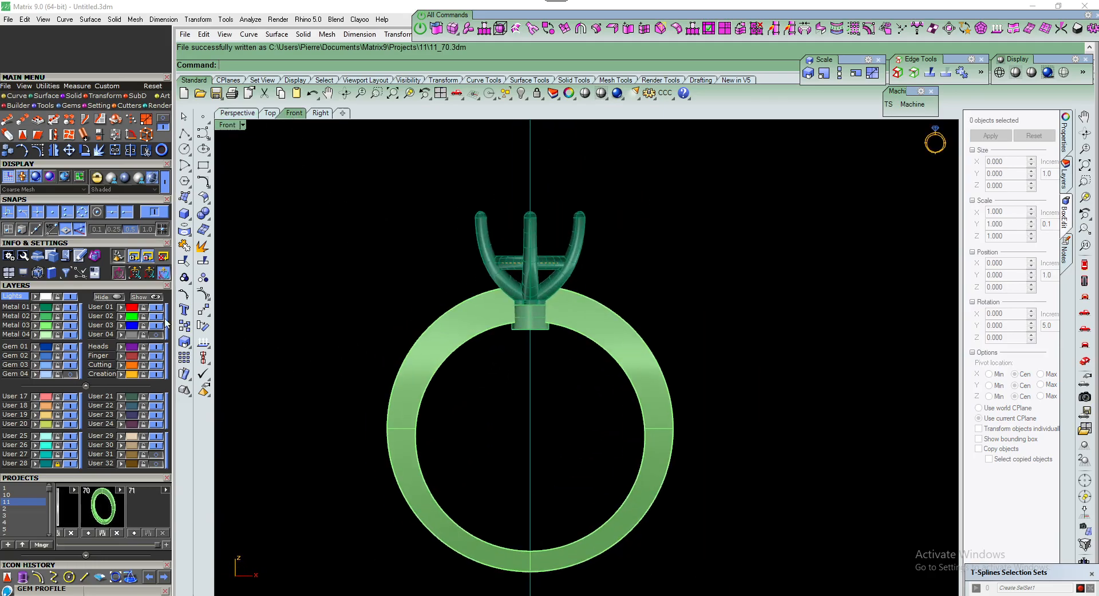
click(71, 307)
click(68, 317)
click(403, 406)
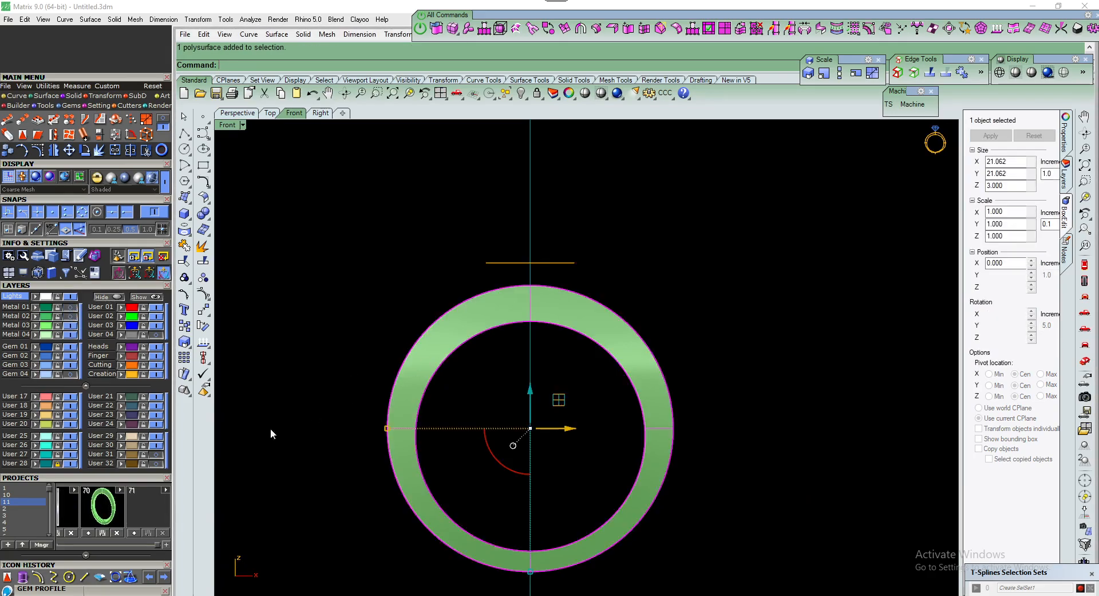
click(342, 427)
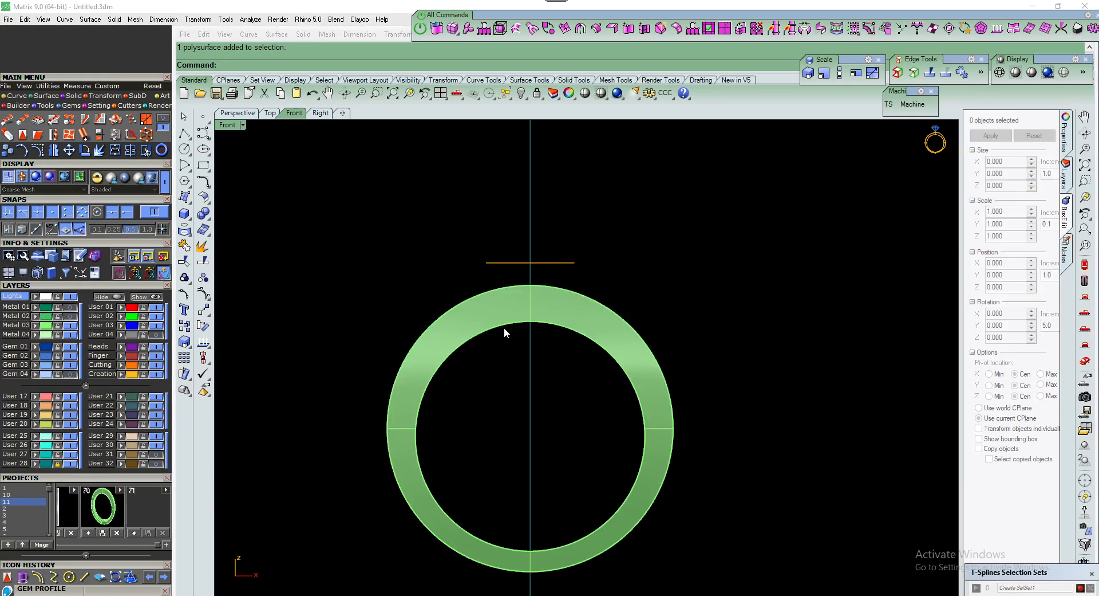
Set the Front view's display mode to Ghosted
click(1064, 72)
right_drag(809, 218, 824, 206)
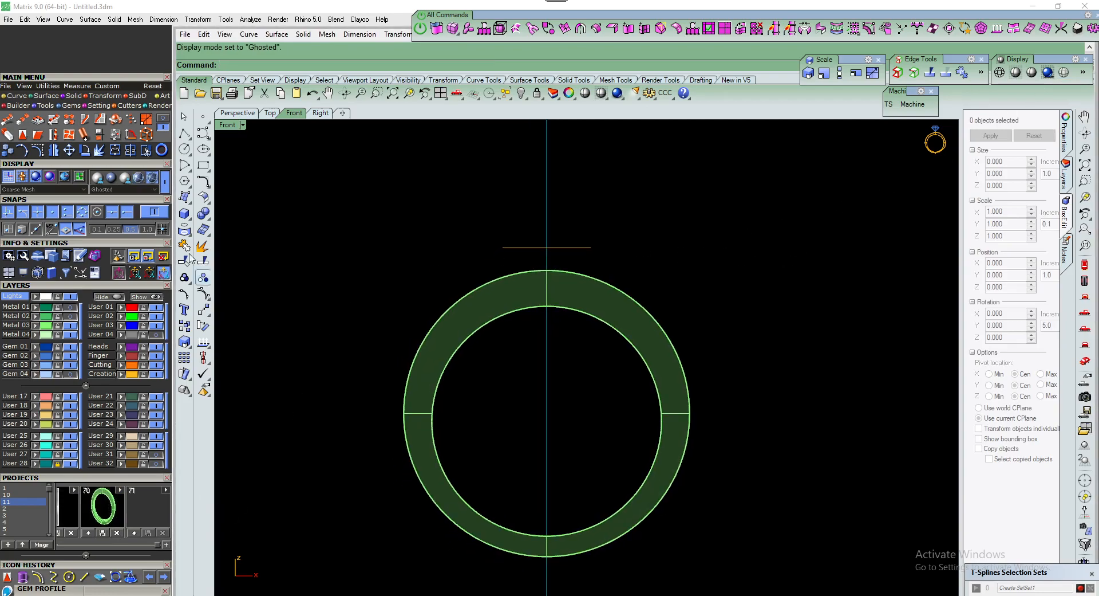
click(154, 189)
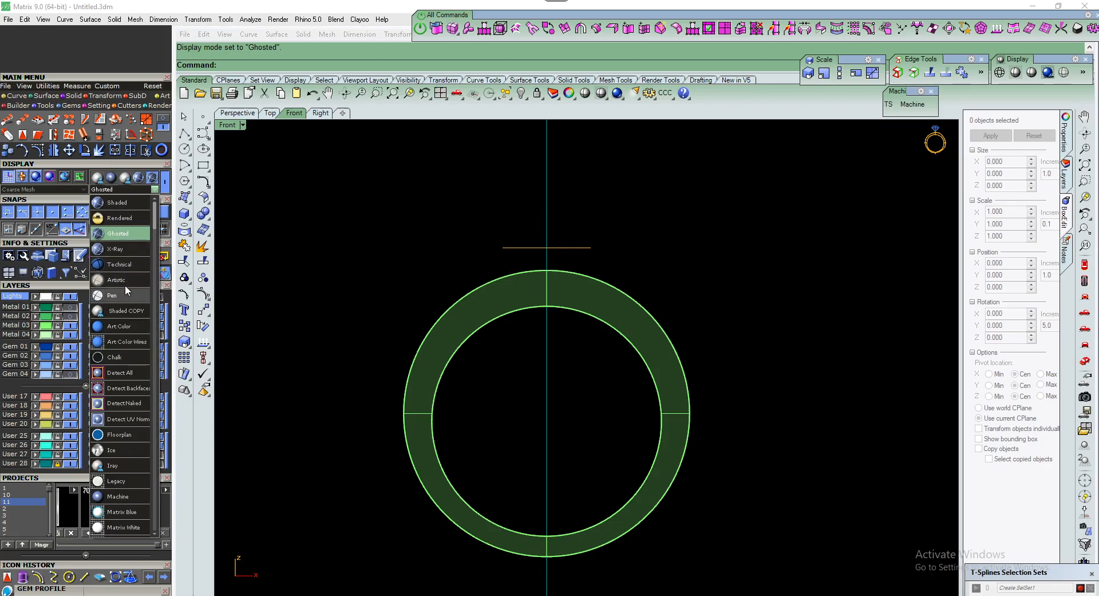
click(234, 125)
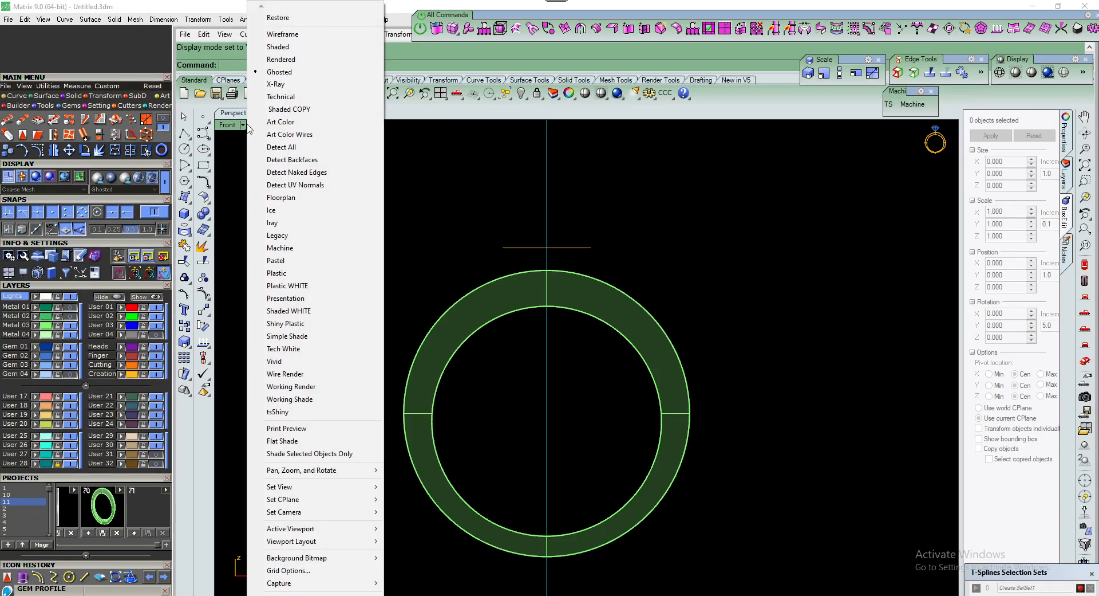
click(517, 294)
scroll(599, 340, up, 2)
scroll(596, 338, down, 2)
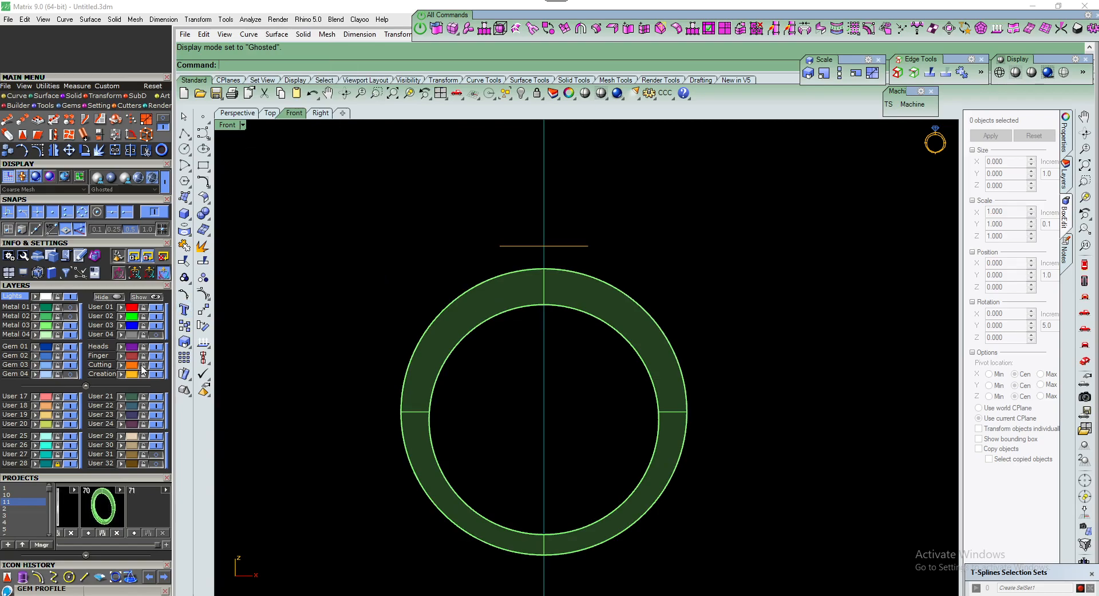
Select the band's outer circle curve and save the project in slot 71
click(494, 278)
scroll(516, 283, up, 2)
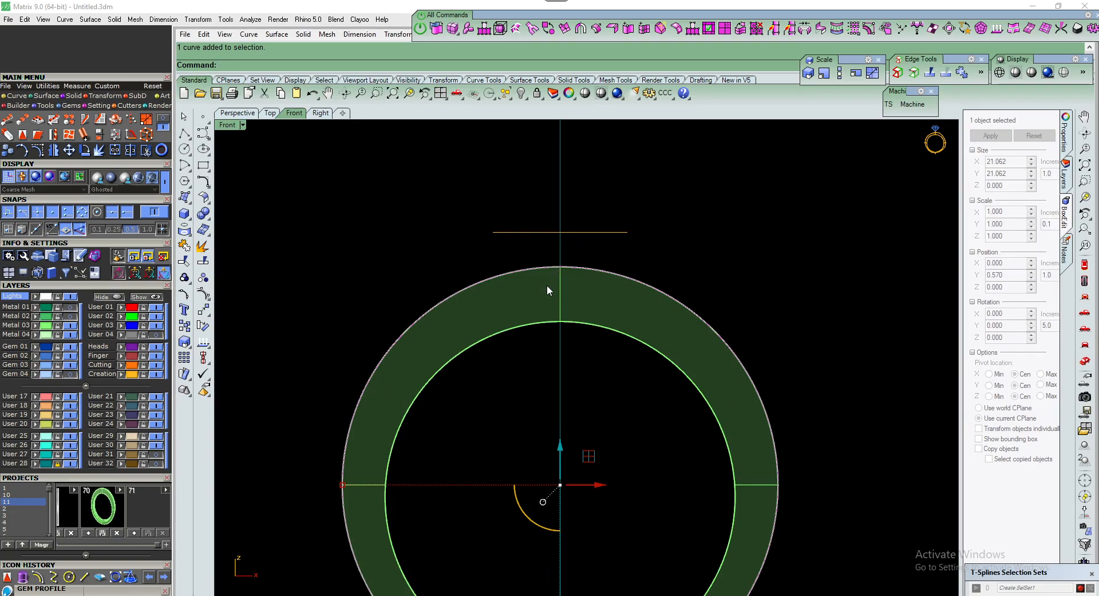
click(159, 512)
scroll(533, 267, up, 1)
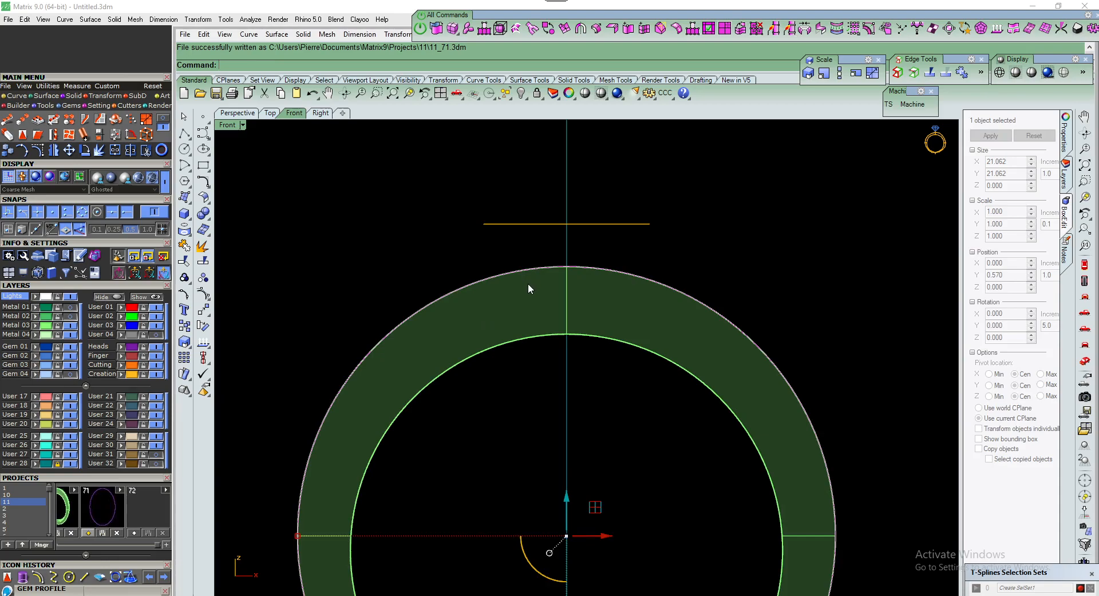
right_drag(528, 282, 527, 270)
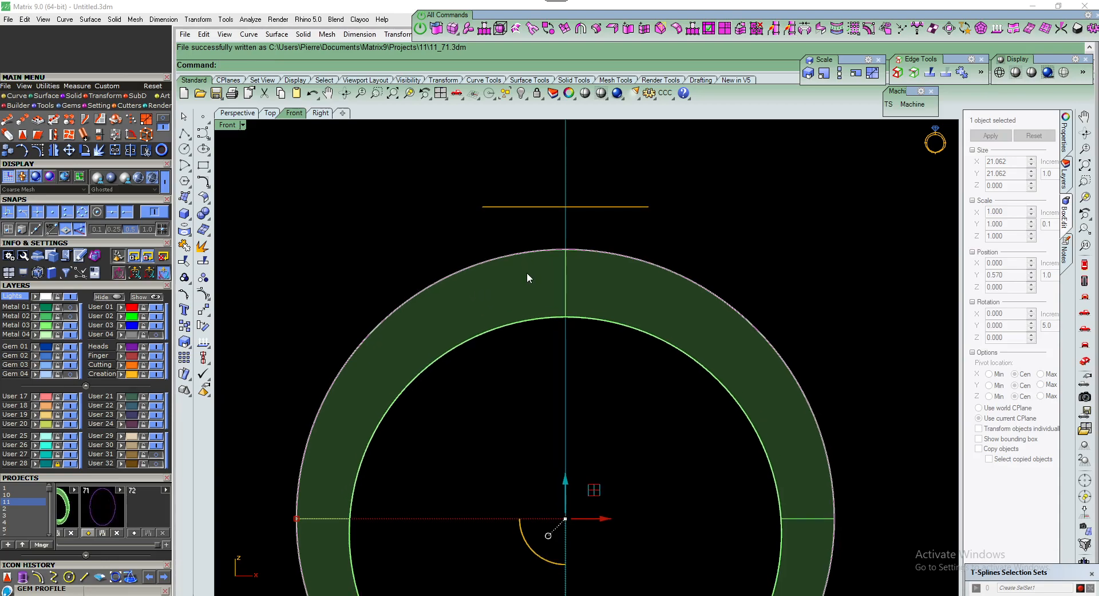
Offset the band's outer circle 0.5 mm inwards
click(204, 181)
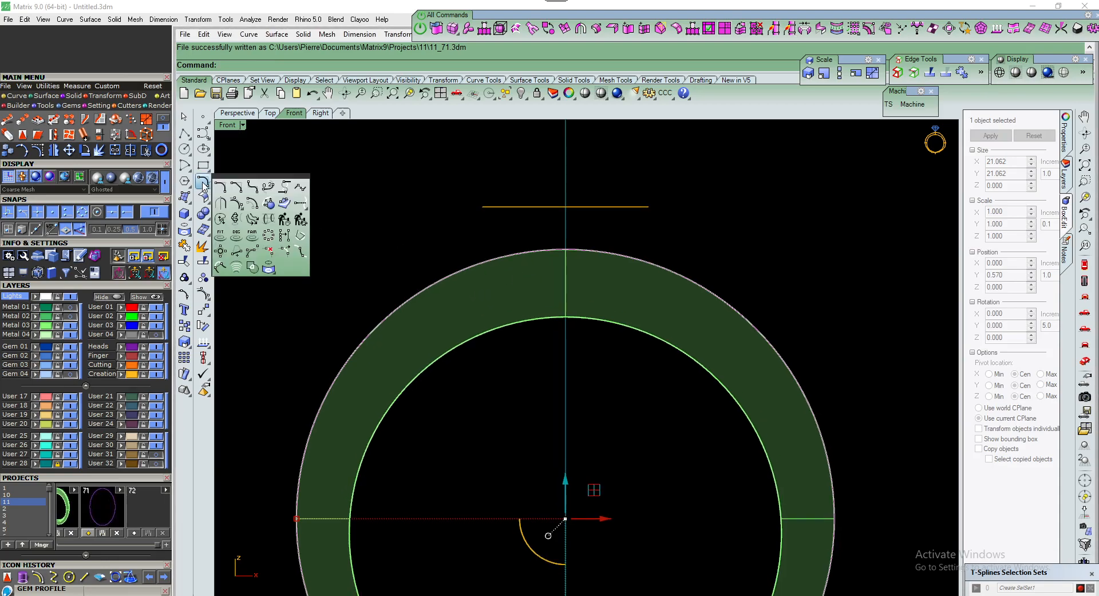
click(259, 209)
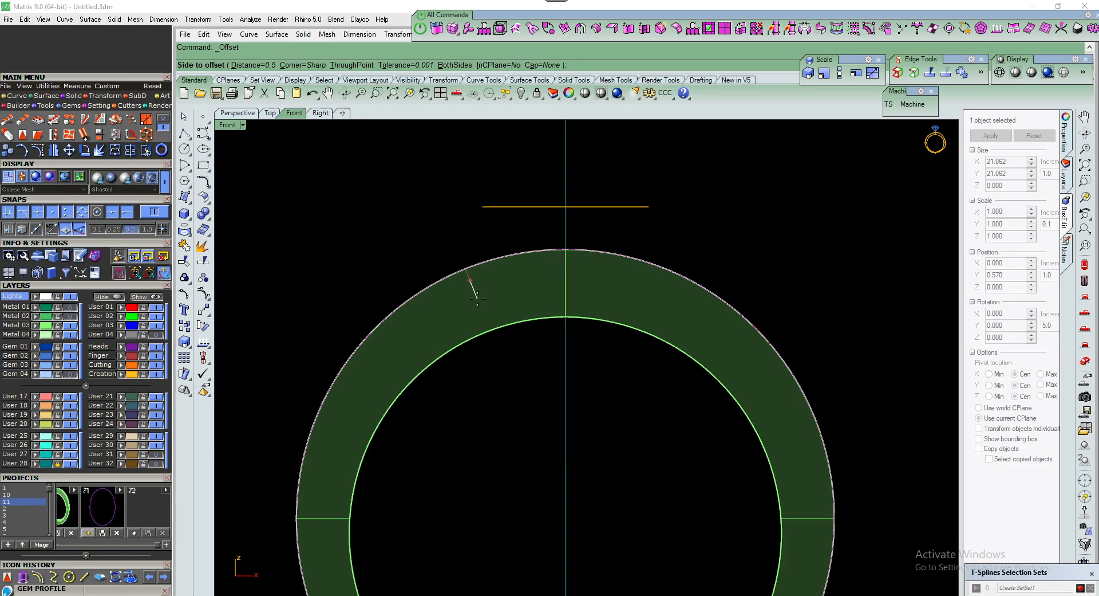
scroll(477, 297, down, 2)
scroll(408, 286, down, 4)
scroll(489, 478, up, 6)
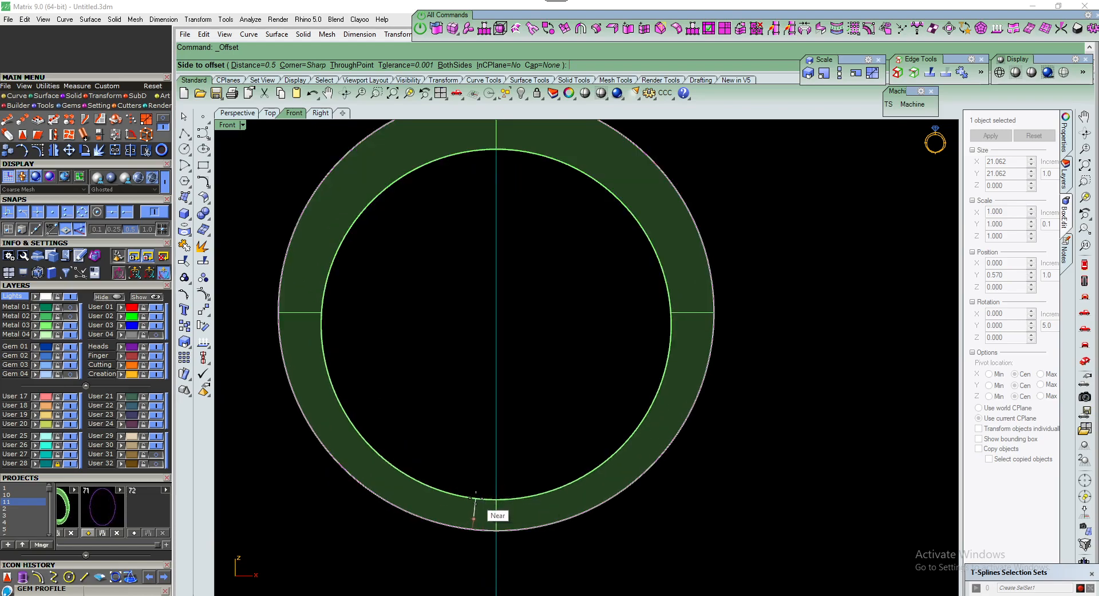
scroll(467, 500, down, 2)
scroll(413, 269, up, 4)
click(476, 245)
click(393, 213)
scroll(486, 234, down, 2)
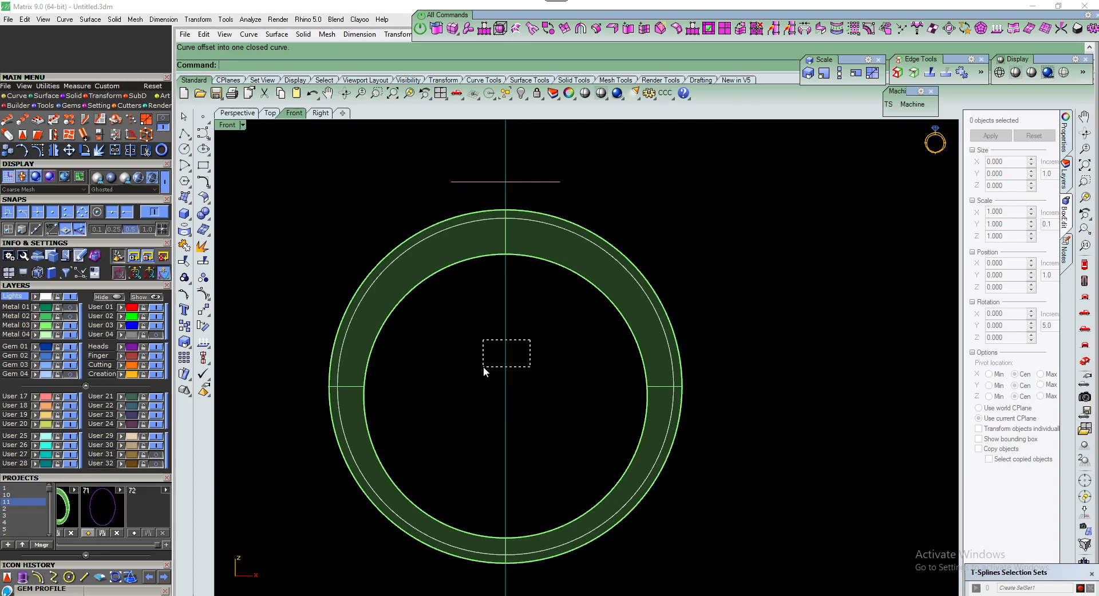
Trim away the right half of the ring band using the vertical centre line as the cutter
drag(483, 366, 484, 367)
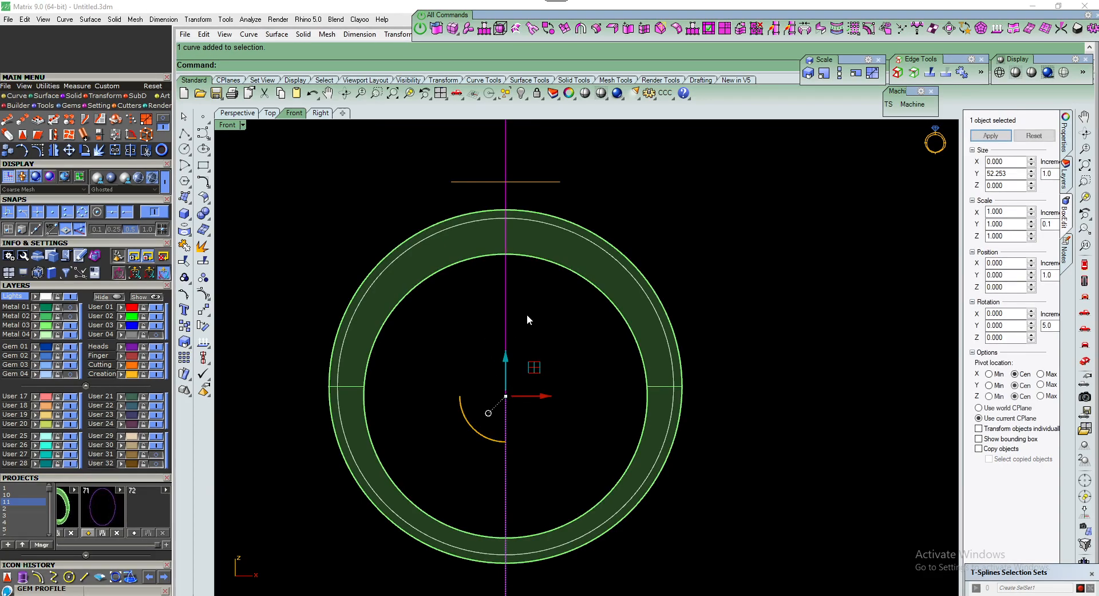
click(184, 261)
click(540, 247)
right_click(566, 287)
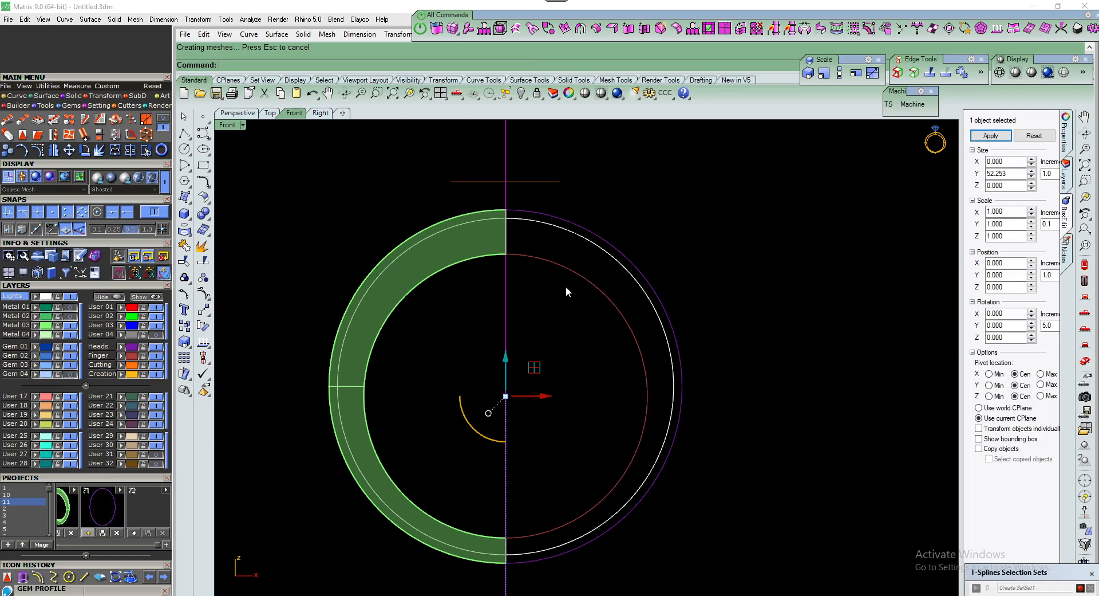
Trim off the outer strip of the half band using the offset circle as the cutter
scroll(533, 258, up, 3)
click(537, 217)
scroll(532, 223, up, 3)
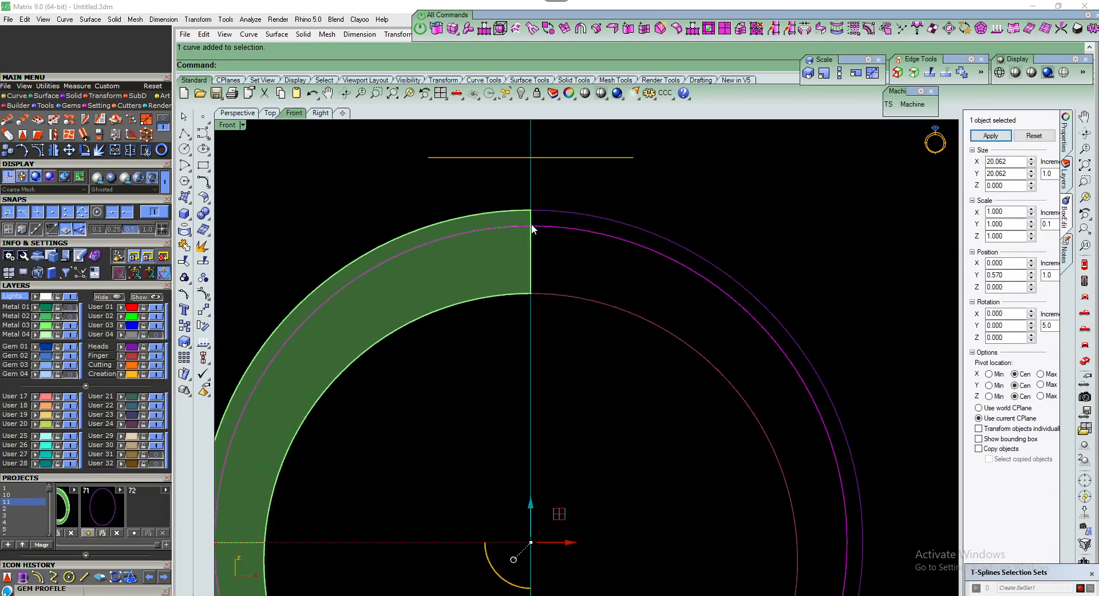
scroll(527, 229, down, 2)
right_drag(528, 228, 548, 245)
scroll(549, 241, up, 4)
right_drag(480, 248, 492, 257)
click(145, 151)
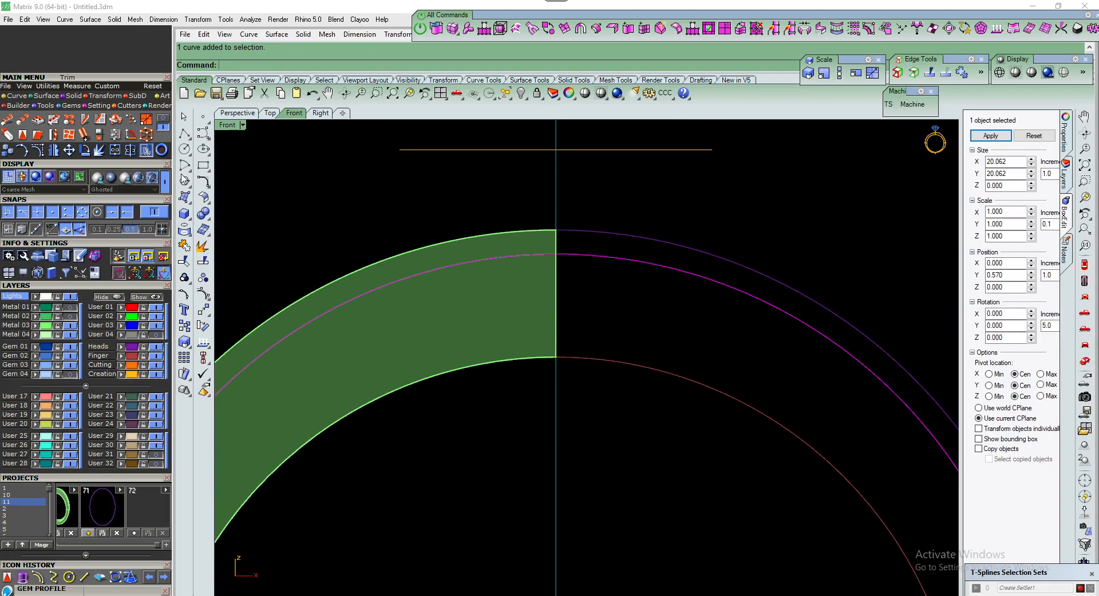
scroll(469, 252, up, 1)
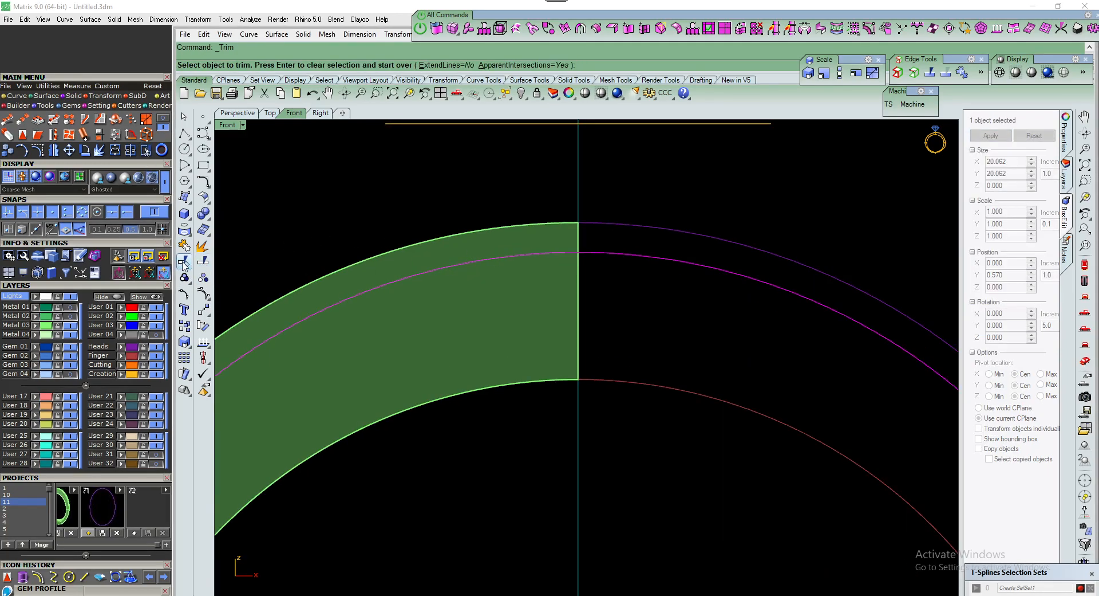
click(494, 246)
scroll(472, 304, down, 3)
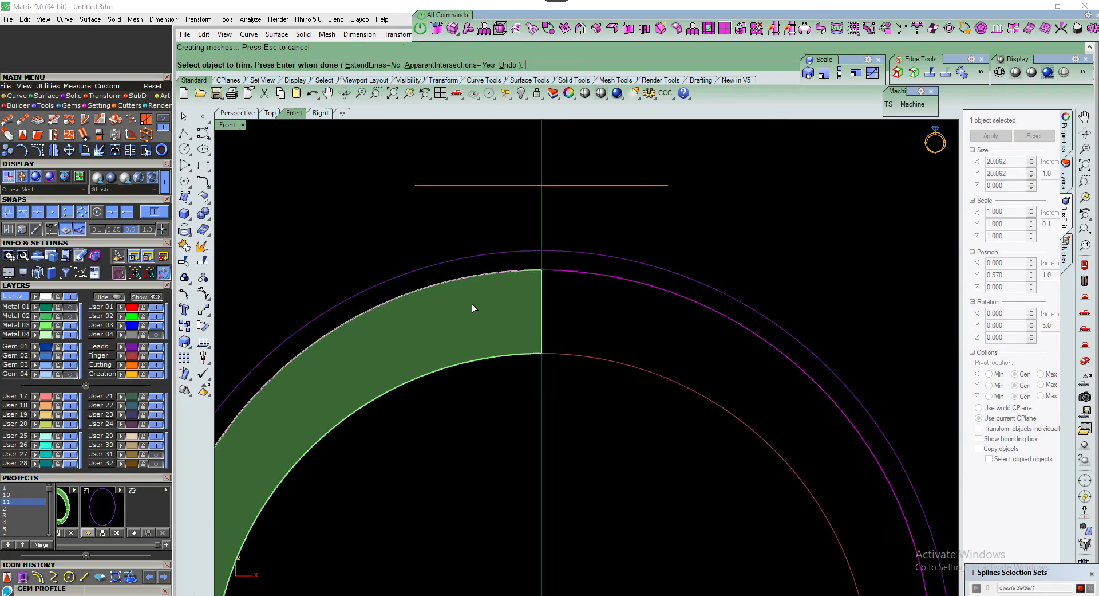
right_click(445, 256)
Trim away the right half of the original outer circle with the vertical centre line
scroll(527, 368, up, 4)
click(513, 368)
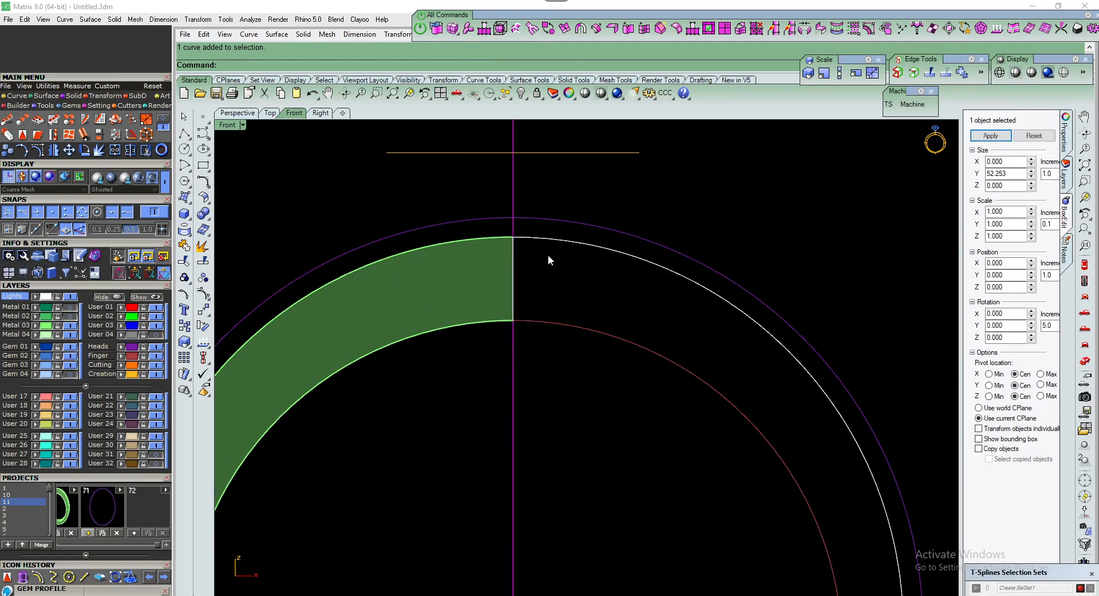
click(548, 219)
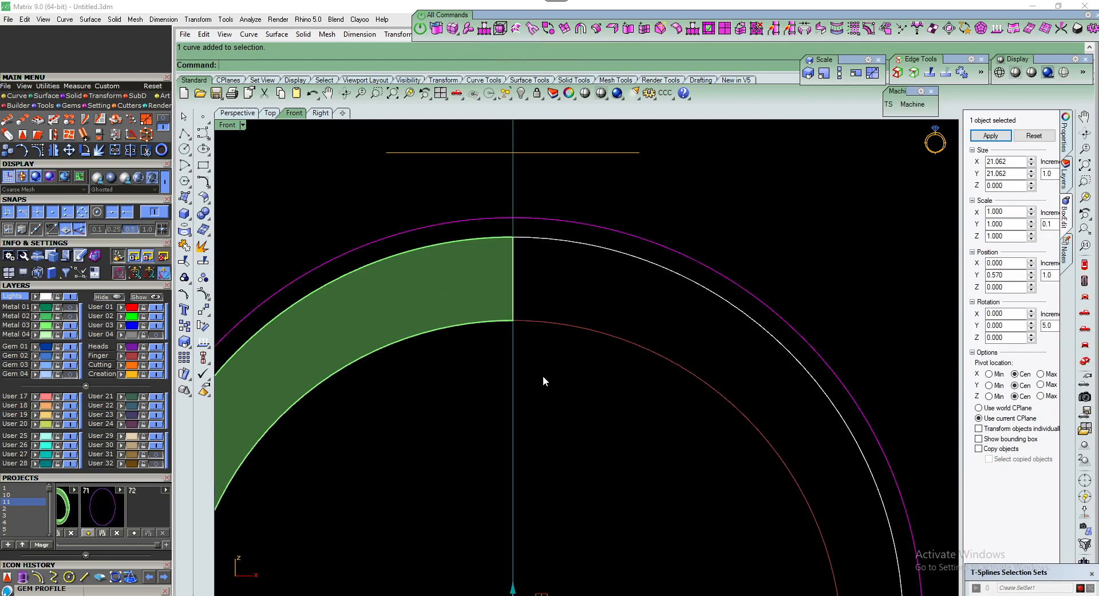
drag(541, 401, 473, 424)
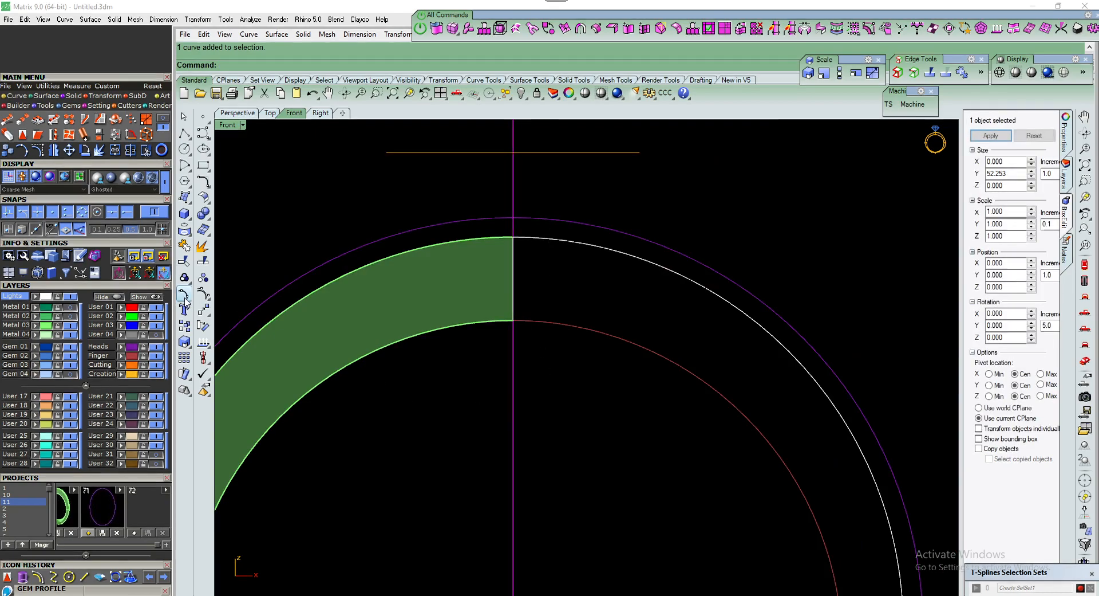
click(185, 260)
scroll(554, 288, down, 2)
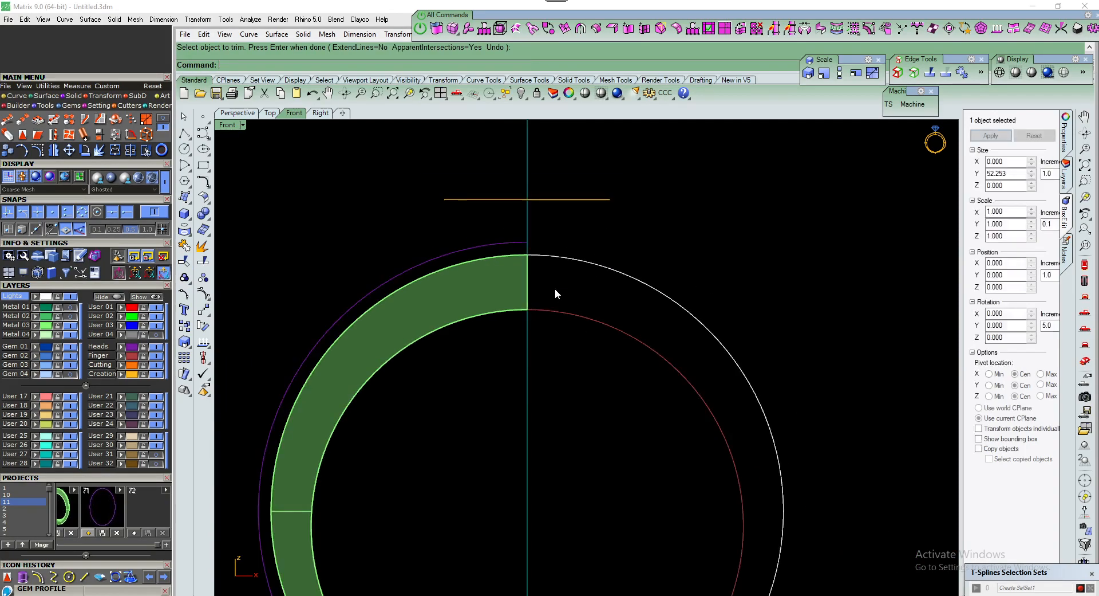
Delete the offset circle
scroll(555, 288, down, 3)
drag(578, 288, 578, 288)
key(Delete)
Hide the Finger and Creation layers
click(159, 357)
scroll(528, 301, up, 2)
right_drag(502, 319, 497, 297)
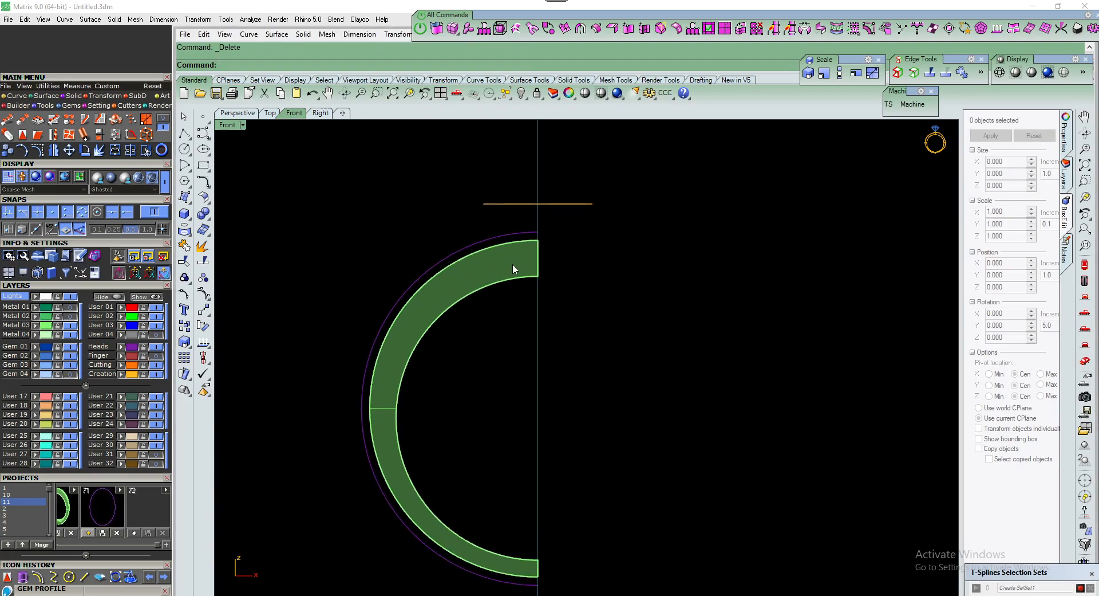
scroll(513, 265, up, 2)
right_drag(524, 248, 512, 295)
click(152, 373)
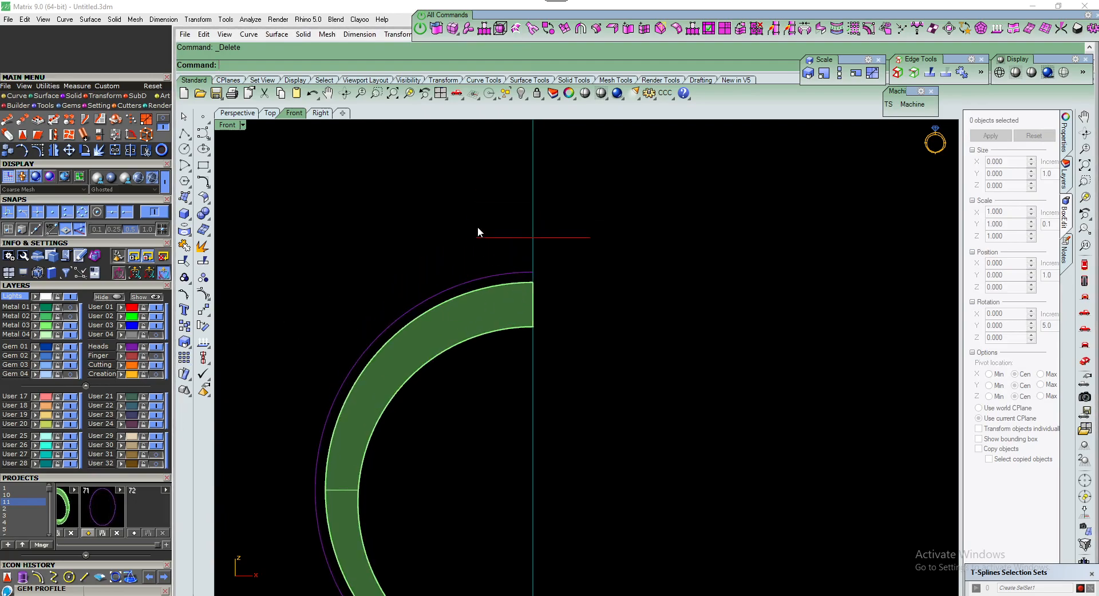
In the Perspective view, move the red circle above the band to the User 04 layer and leave that layer hidden
click(249, 113)
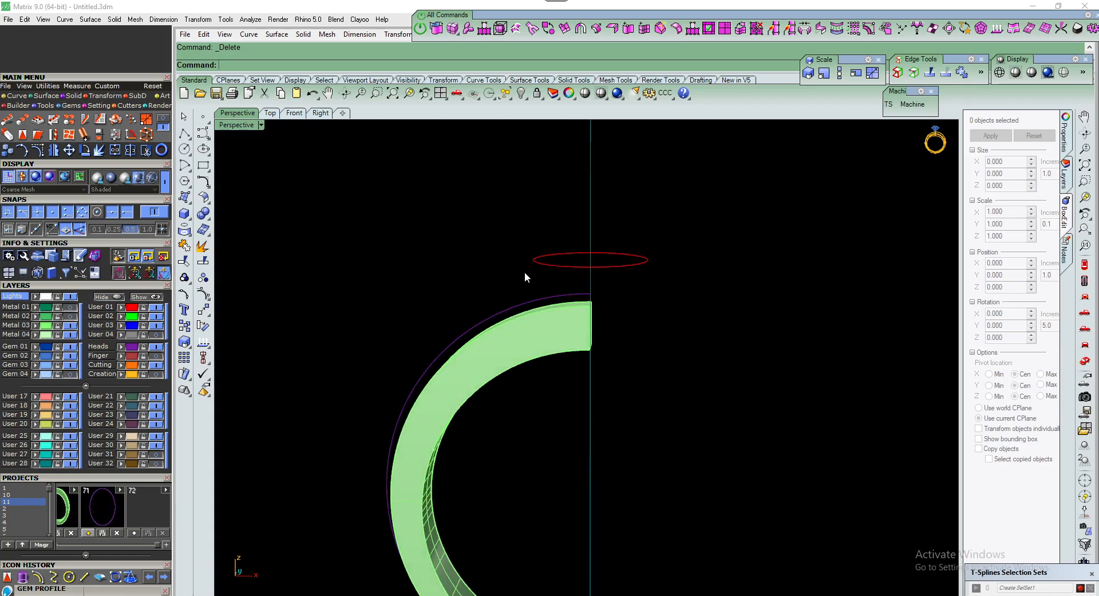
click(534, 261)
click(121, 334)
click(156, 335)
click(155, 335)
Duplicate the two outer edges of the half band as curves
right_drag(361, 289, 507, 351)
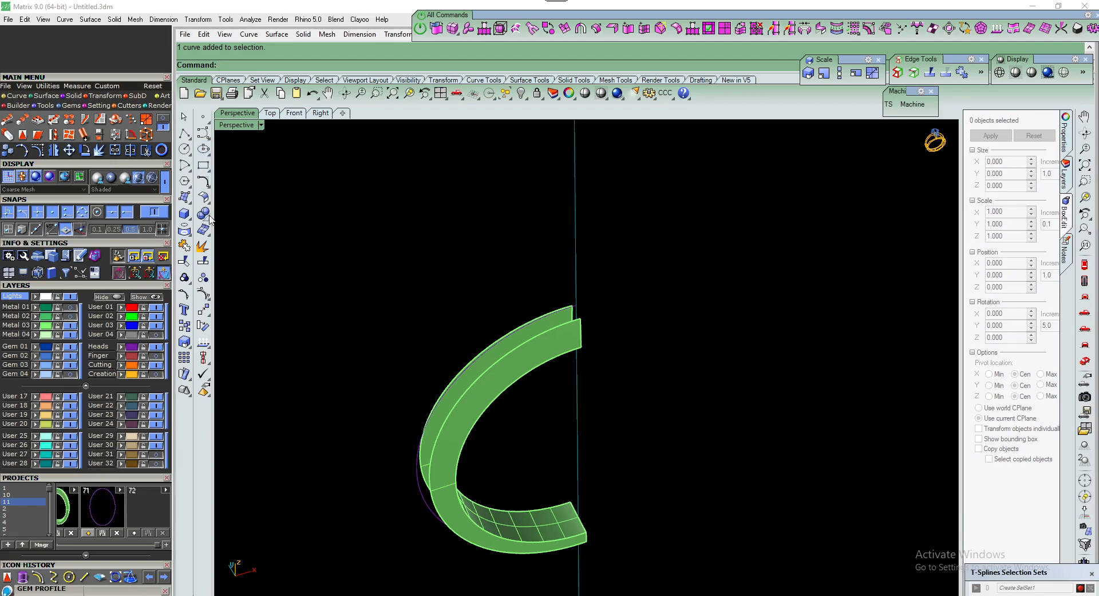
click(12, 98)
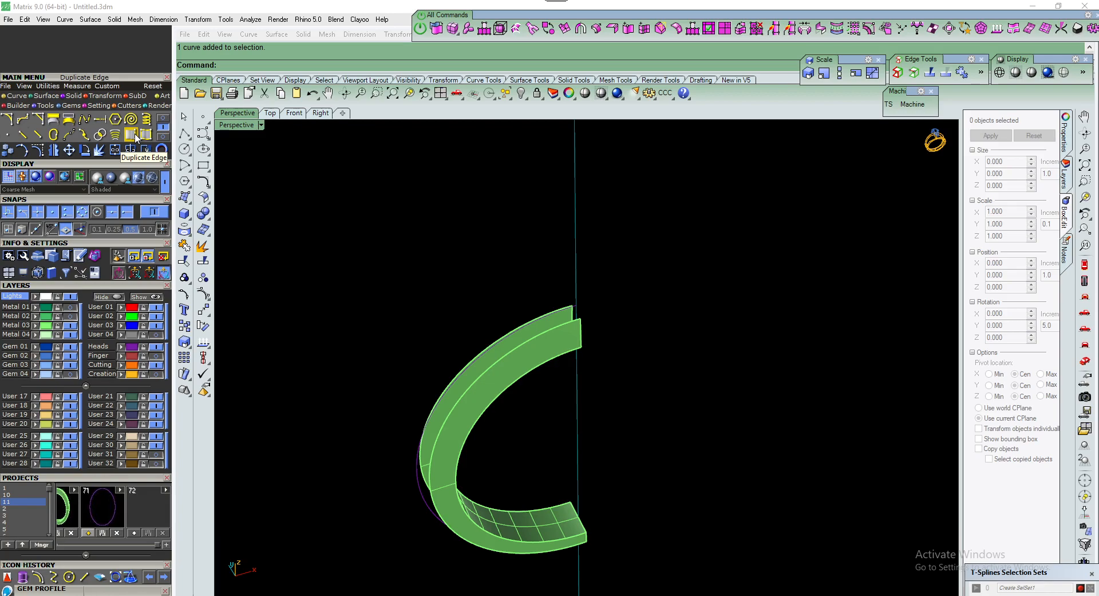
click(184, 230)
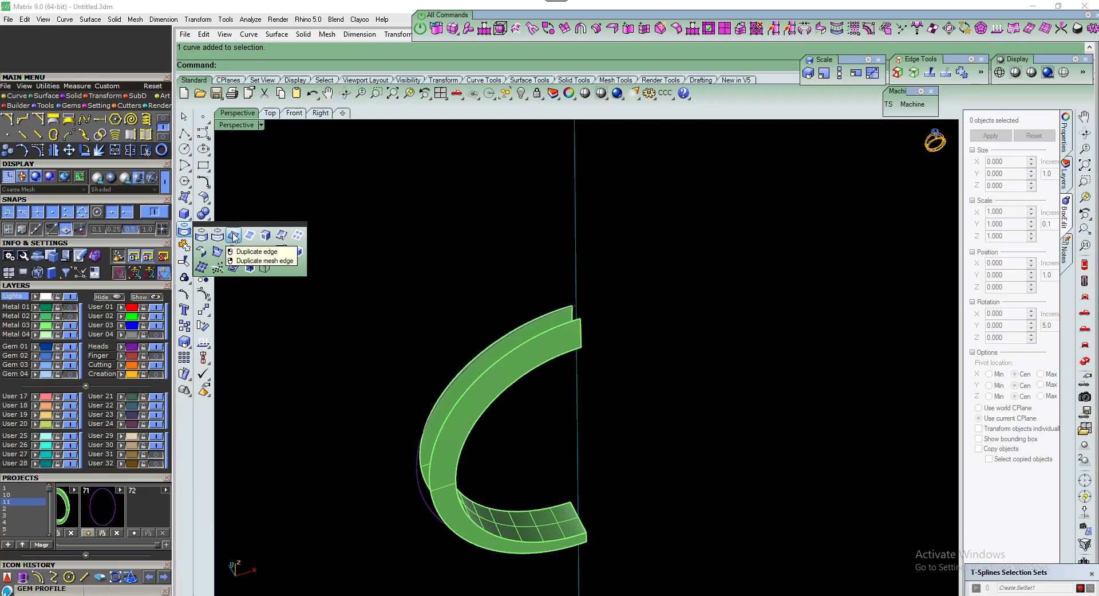
click(233, 236)
scroll(501, 357, up, 3)
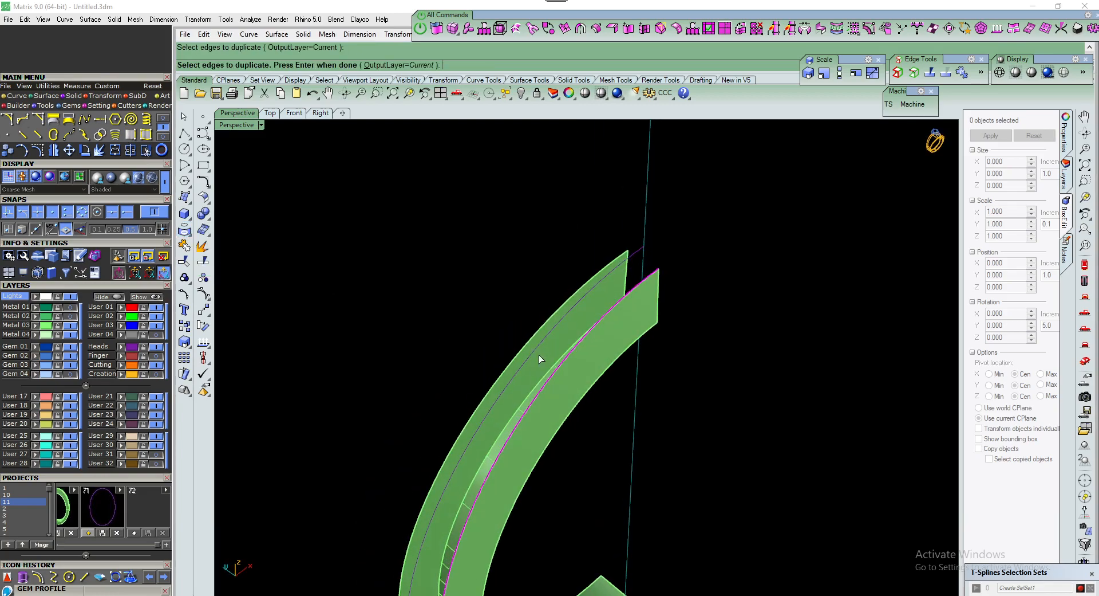
click(528, 342)
scroll(469, 279, down, 5)
right_click(469, 279)
click(469, 280)
mouse_move(469, 280)
right_down()
mouse_move(496, 321)
mouse_move(471, 284)
right_up()
Hide the Metal 03 layer and put the three remaining half-band curves on one bright green layer
click(66, 323)
right_drag(465, 358, 528, 320)
drag(402, 406, 402, 405)
right_drag(402, 406, 370, 380)
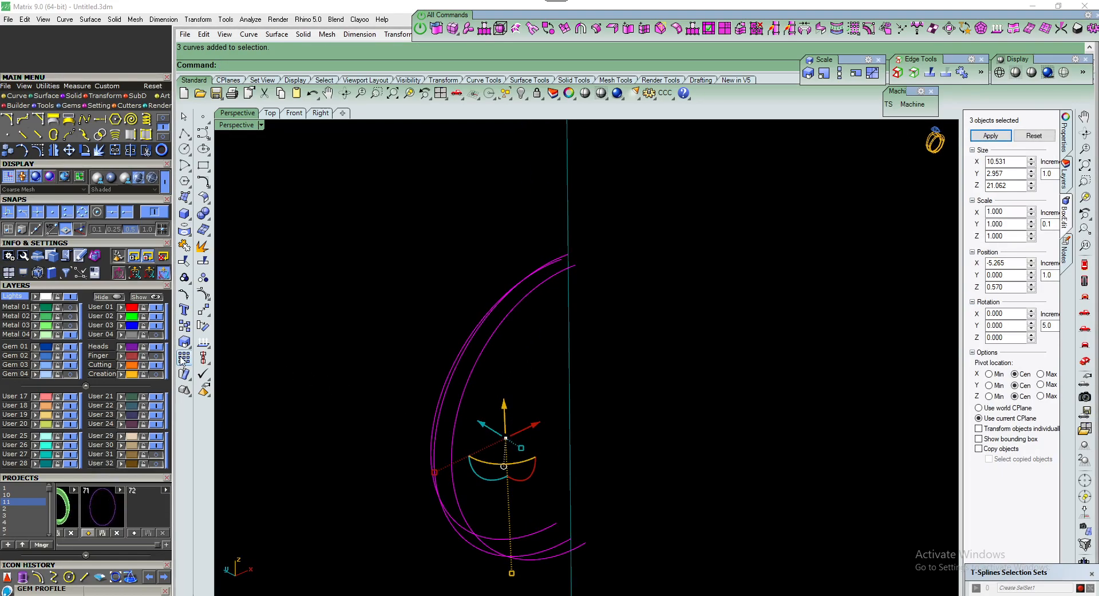
click(368, 333)
Examine the three half-band curves and their upper open ends from several angles
right_drag(368, 333, 584, 274)
scroll(585, 268, down, 1)
scroll(585, 281, down, 2)
scroll(586, 281, up, 3)
scroll(586, 281, down, 2)
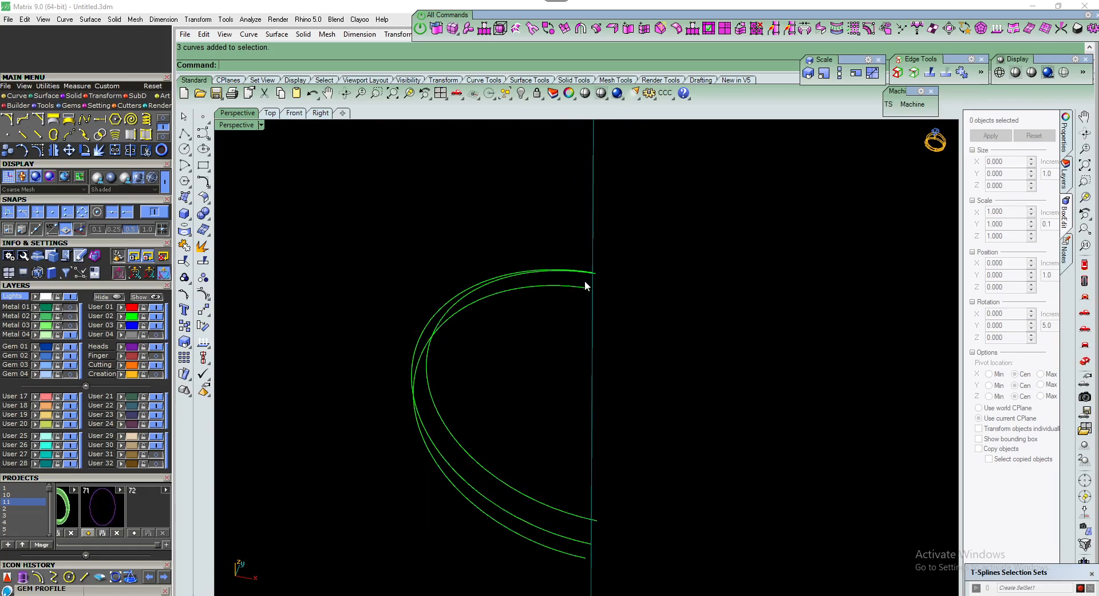
scroll(585, 280, up, 1)
scroll(585, 280, down, 2)
scroll(585, 280, up, 2)
right_drag(585, 280, 552, 287)
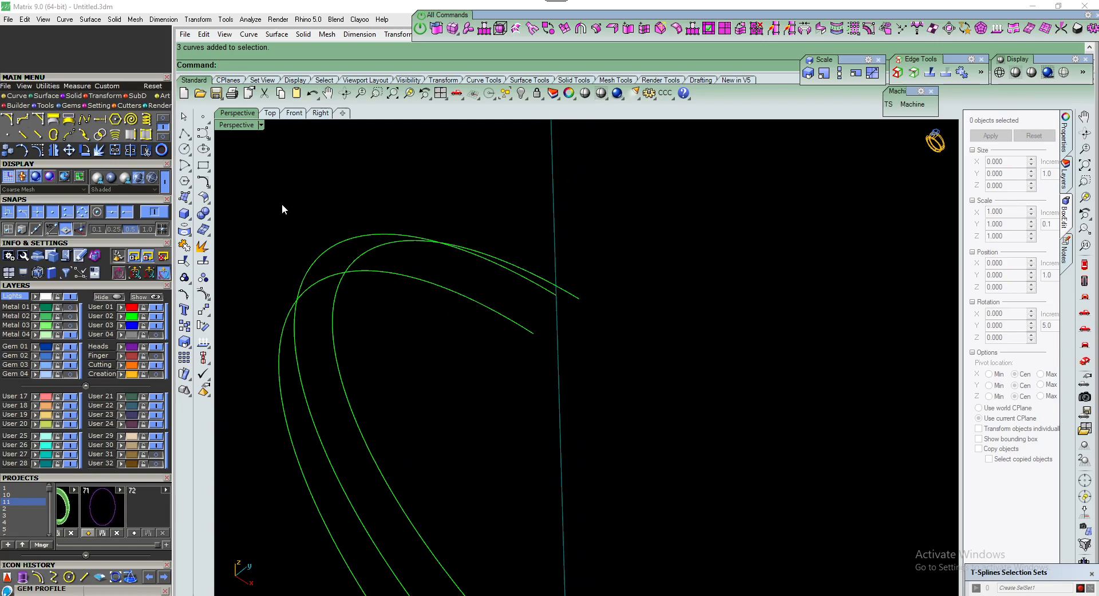
Draw a three-point circle through the upper ends of the three half-band curves
click(164, 121)
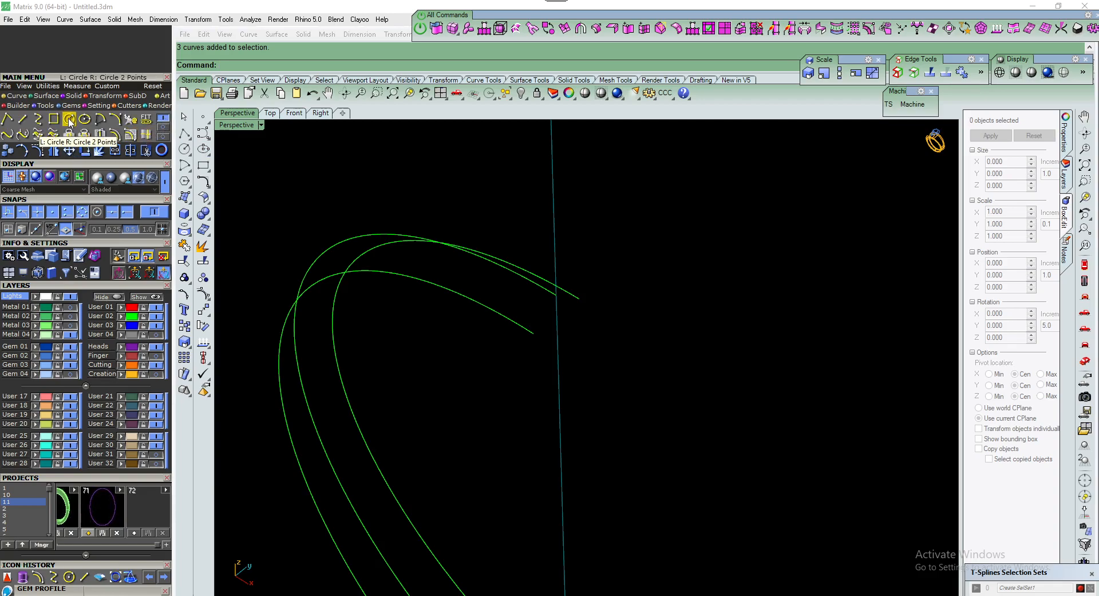
click(185, 150)
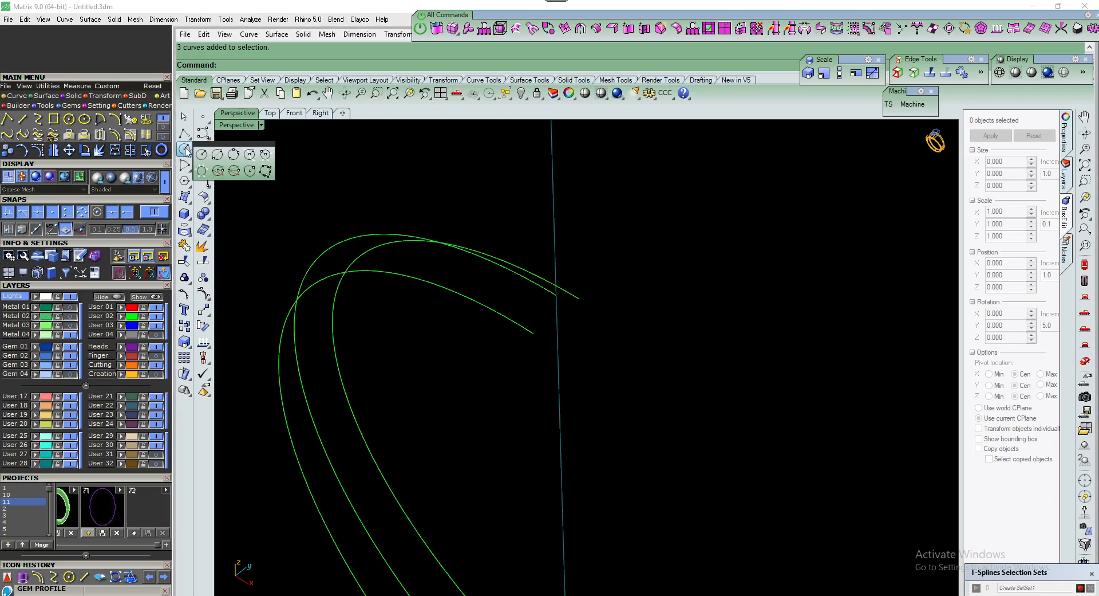
click(233, 154)
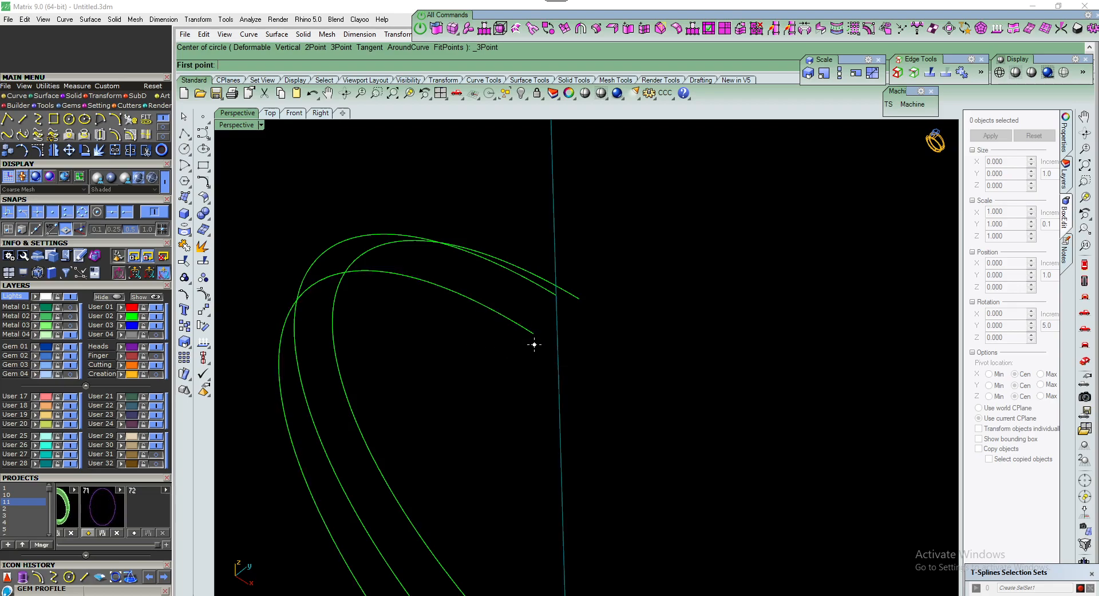
scroll(533, 333, up, 2)
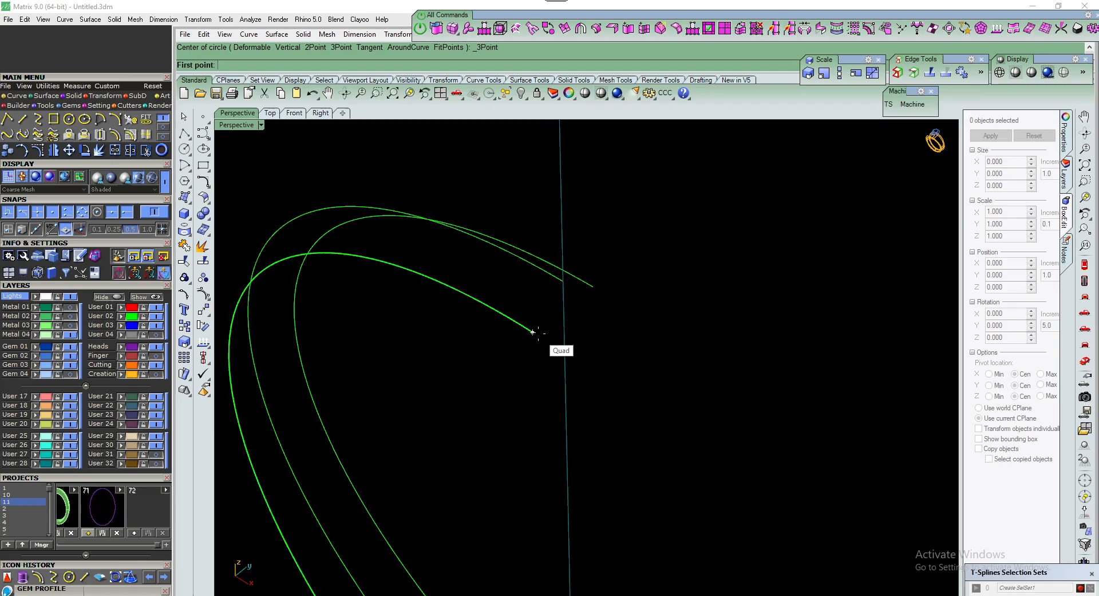
scroll(534, 332, up, 2)
scroll(529, 330, down, 3)
scroll(530, 329, up, 1)
scroll(532, 330, down, 1)
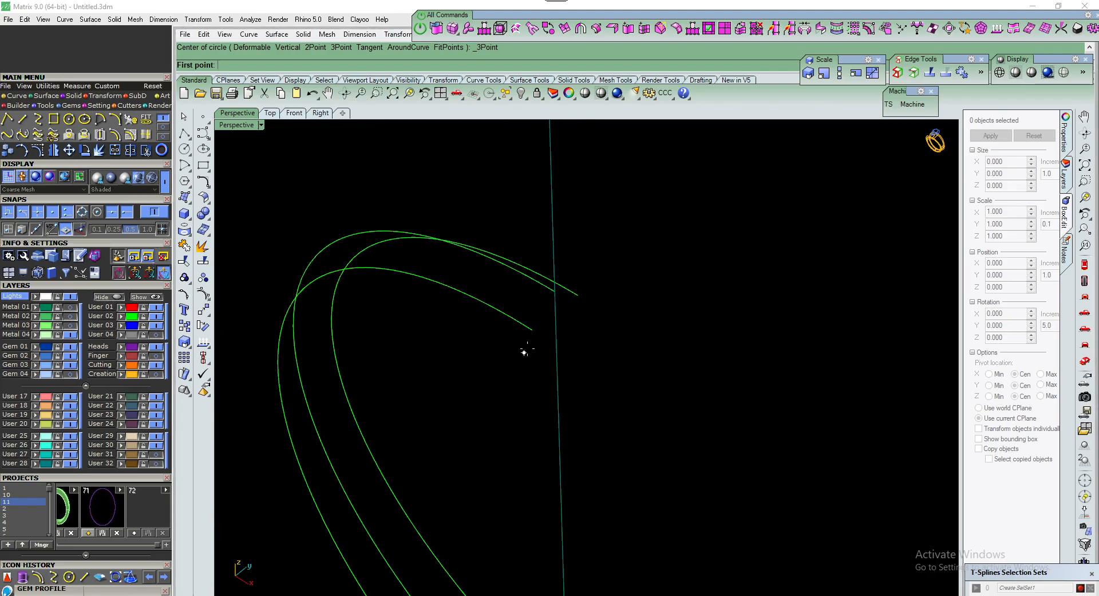
click(532, 330)
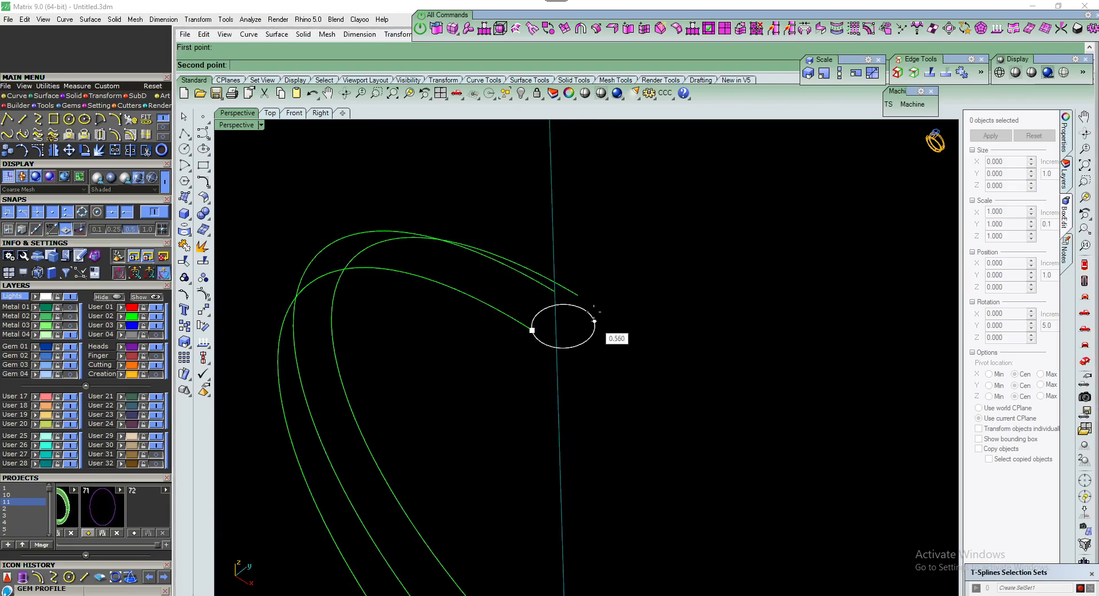
click(578, 295)
scroll(578, 296, up, 6)
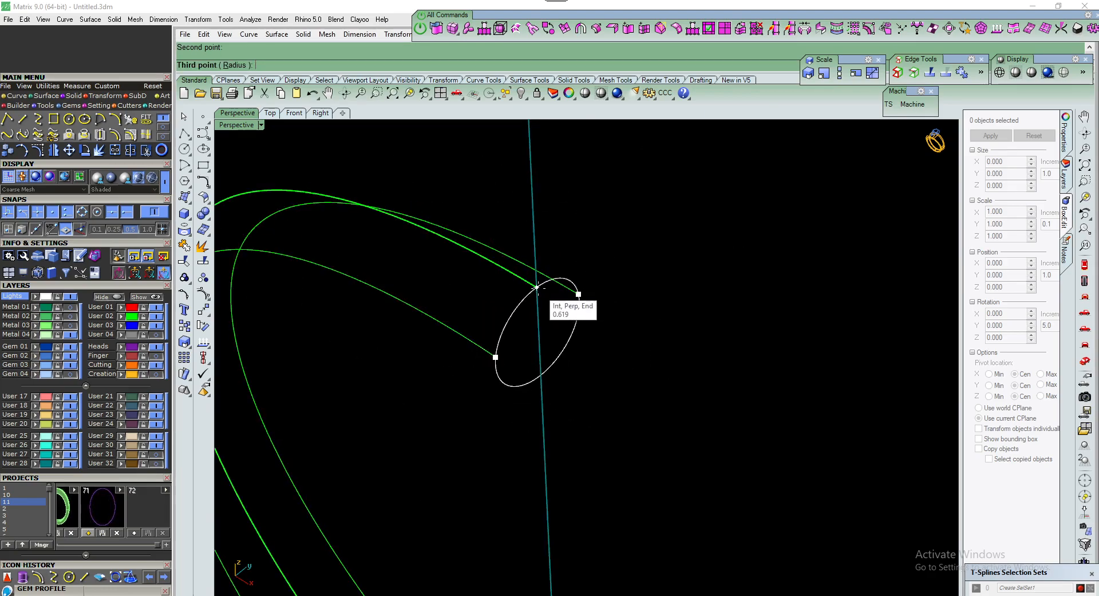
click(537, 286)
Draw a second three-point circle through the lower ends of the same three curves
right_drag(538, 288, 551, 445)
right_click(551, 445)
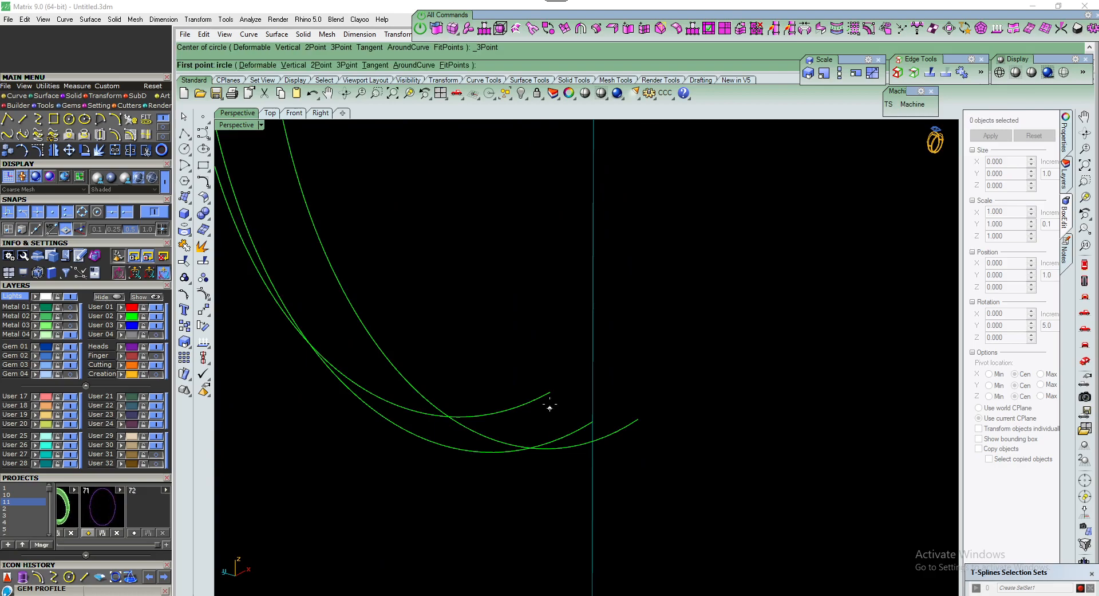
click(550, 392)
click(638, 419)
click(594, 421)
mouse_move(594, 421)
right_down()
mouse_move(575, 453)
mouse_move(575, 428)
right_up()
Draw a third three-point circle through the midpoints of the three curves at the band's side
right_drag(551, 383, 508, 351)
right_click(509, 348)
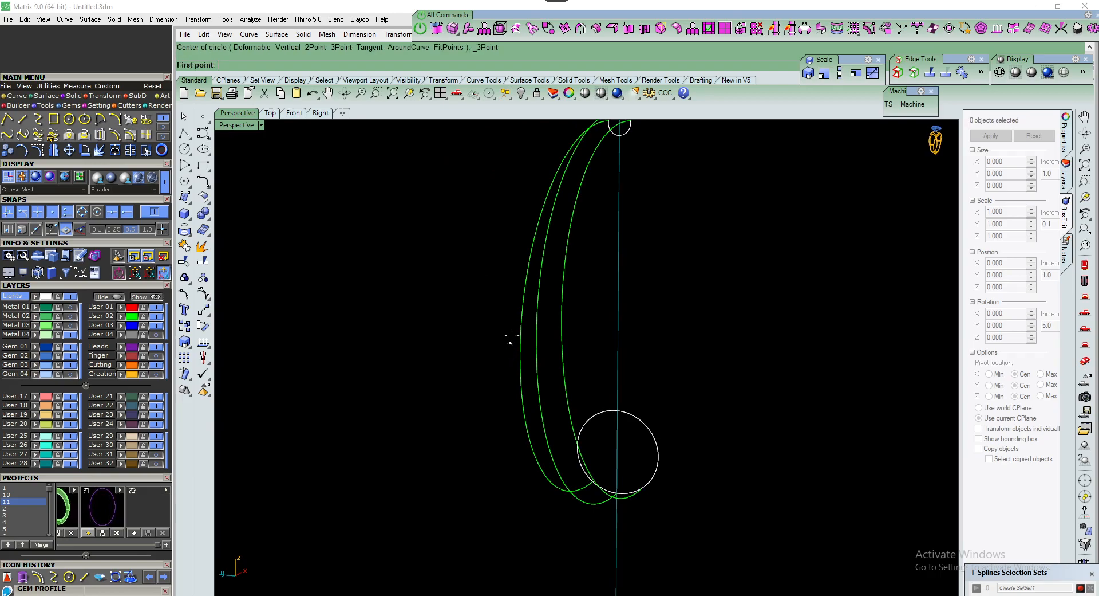
click(83, 215)
click(520, 345)
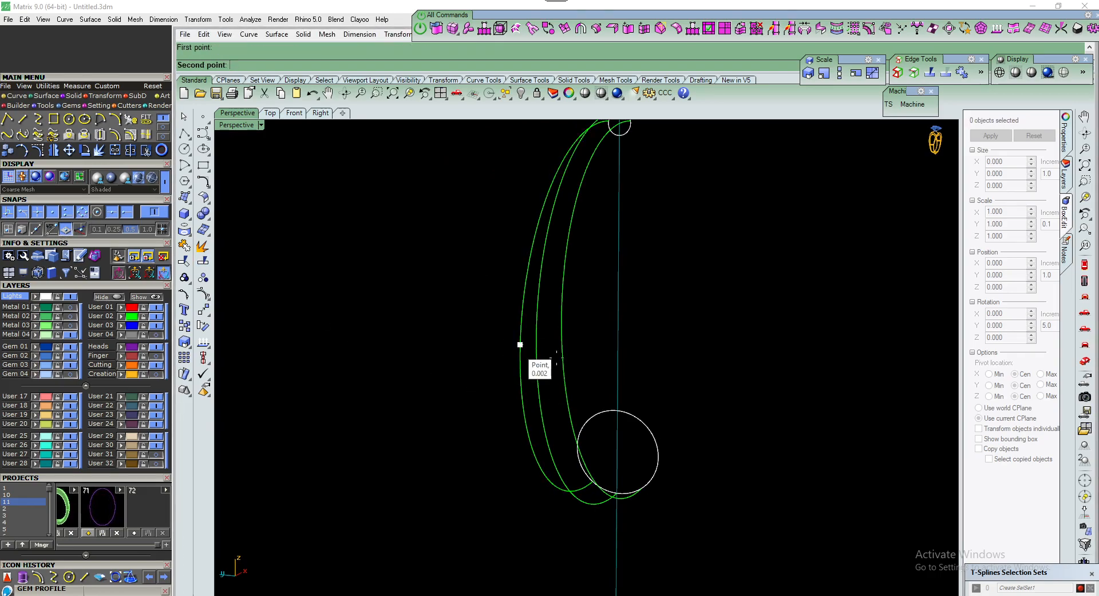
click(563, 348)
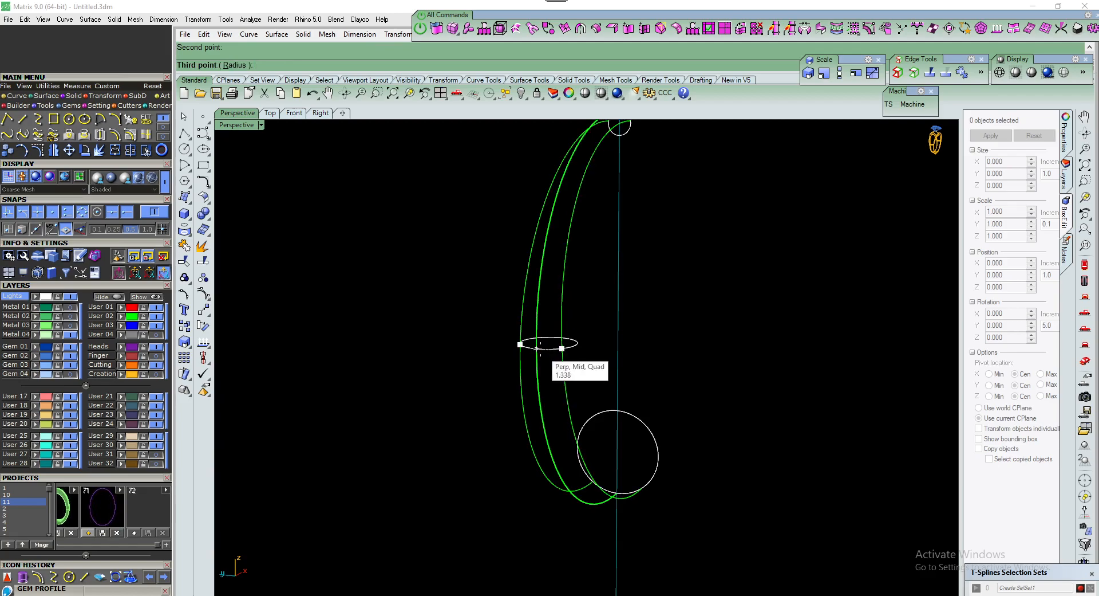
click(540, 347)
In the Front view, hide the User 28 layer and trim away the inner part of all three circles with the two duplicated edge curves
drag(480, 307, 480, 307)
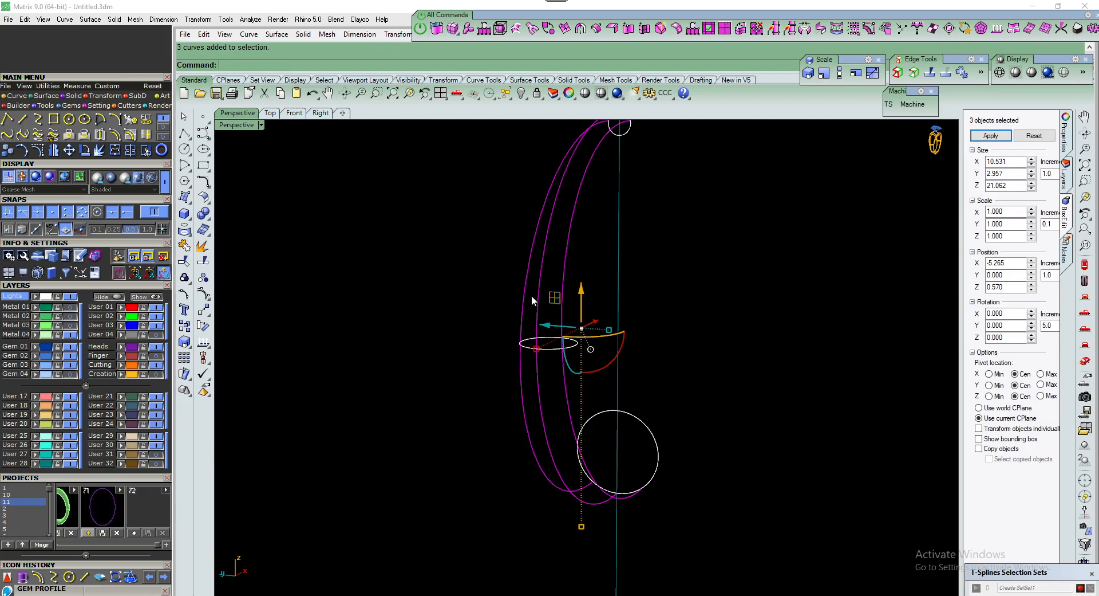
ctrl+click(536, 293)
right_drag(536, 293, 459, 273)
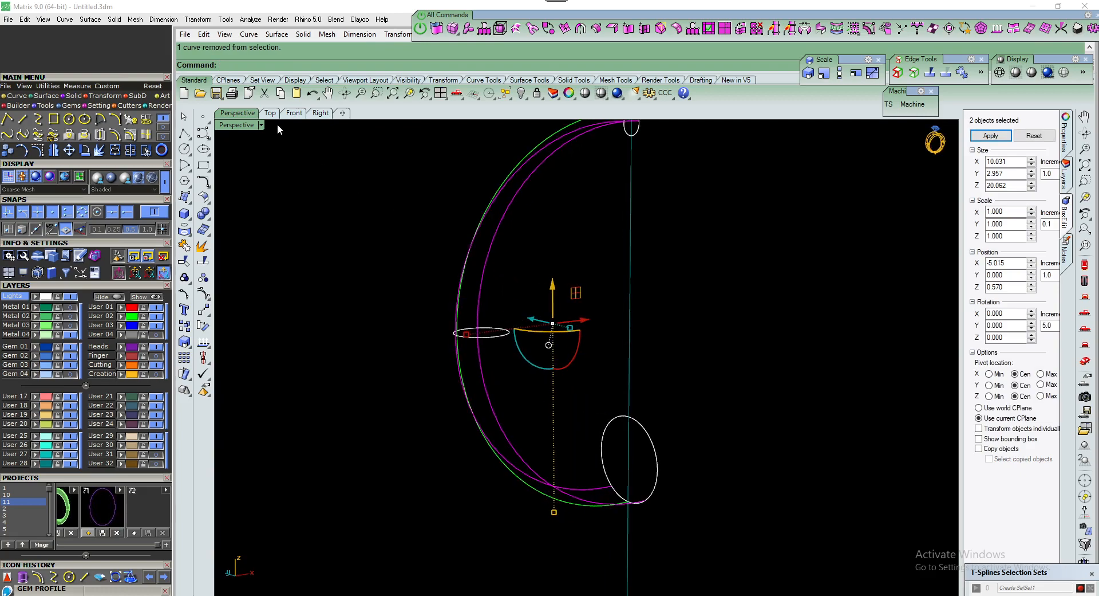
click(290, 115)
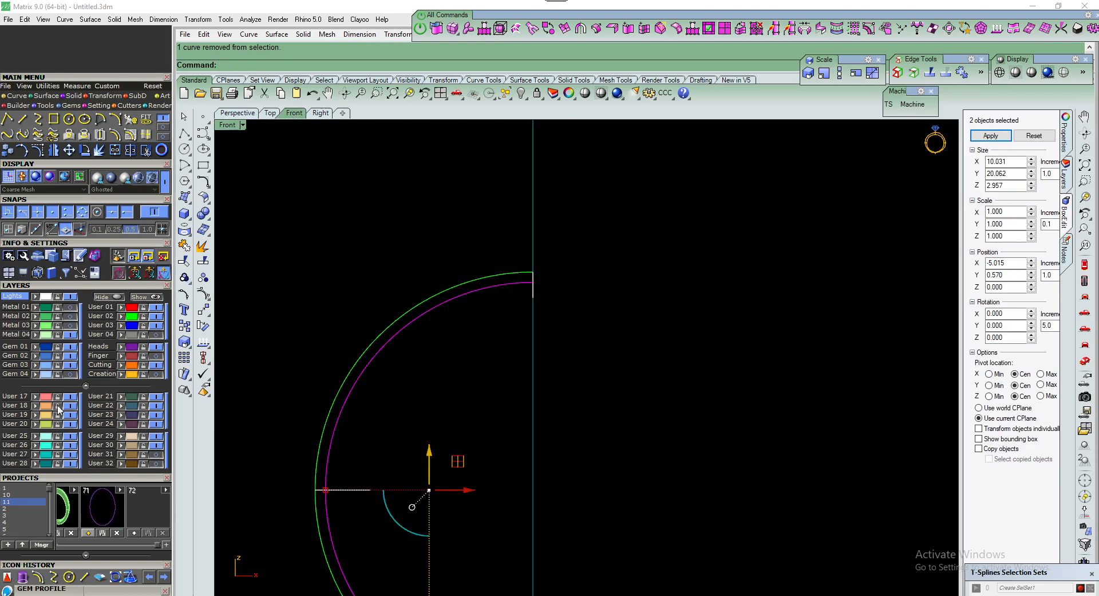
click(68, 463)
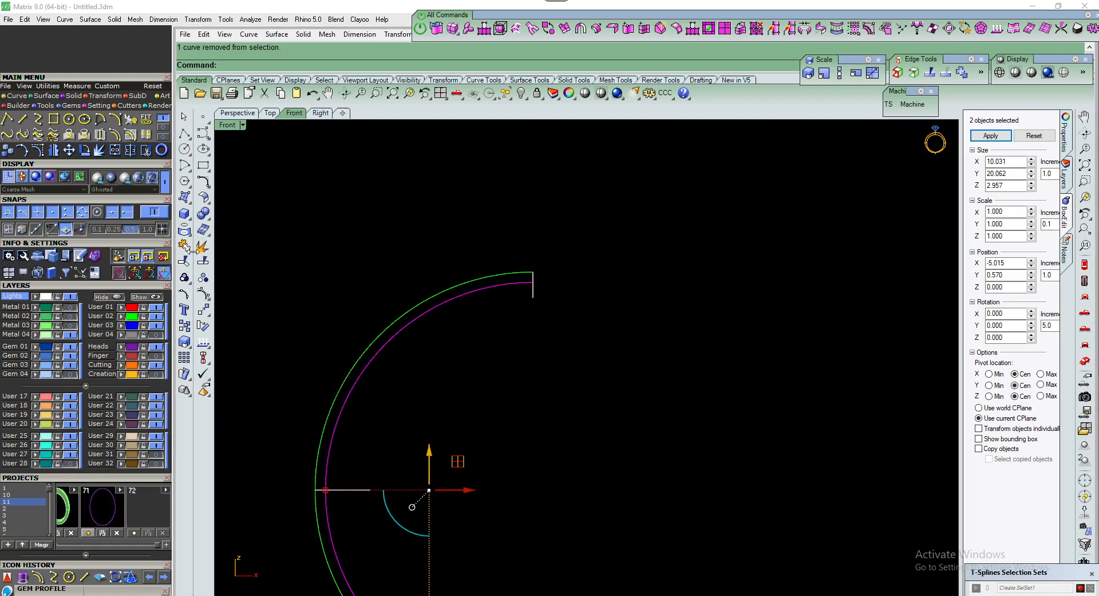
click(184, 262)
scroll(546, 295, up, 2)
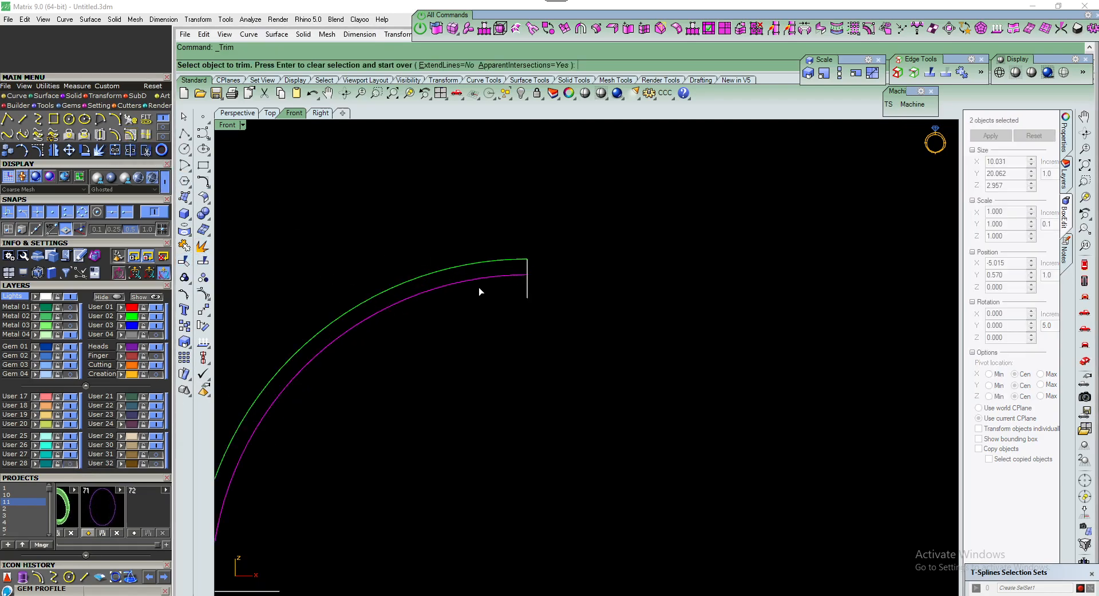
drag(547, 292, 494, 315)
scroll(493, 315, down, 6)
right_drag(437, 402, 479, 323)
scroll(435, 362, up, 4)
drag(442, 363, 403, 419)
right_drag(479, 471, 418, 320)
drag(619, 373, 531, 426)
scroll(494, 444, down, 6)
right_click(518, 412)
In the Perspective view, select all six curves and save the project as 11_72.3dm
key(ctrl+F4)
right_drag(506, 367, 498, 315)
scroll(552, 351, down, 5)
key(Escape)
key(ctrl+a)
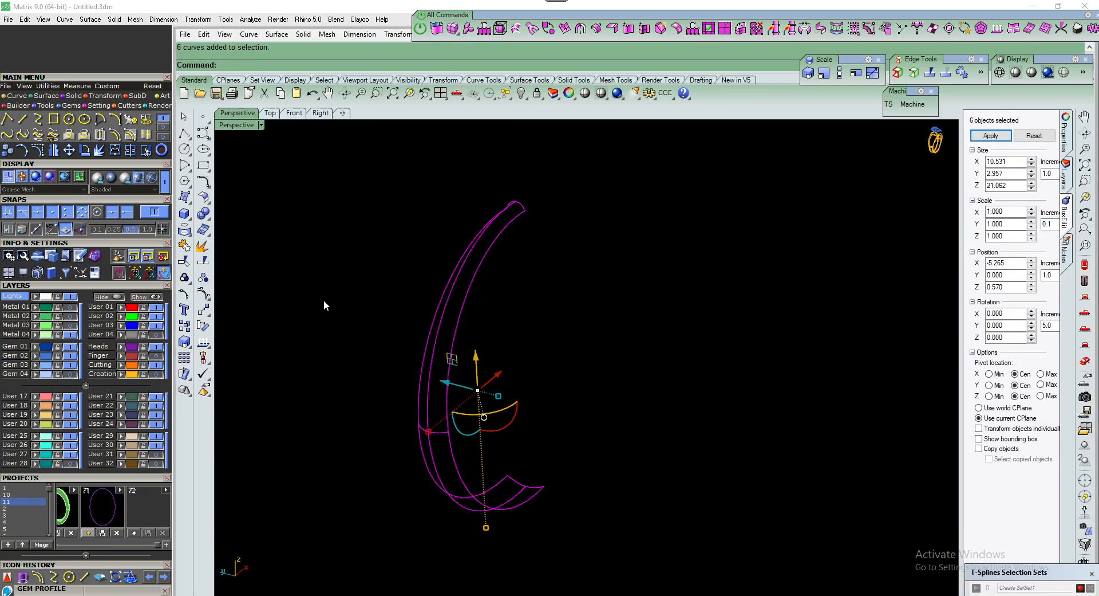
click(134, 530)
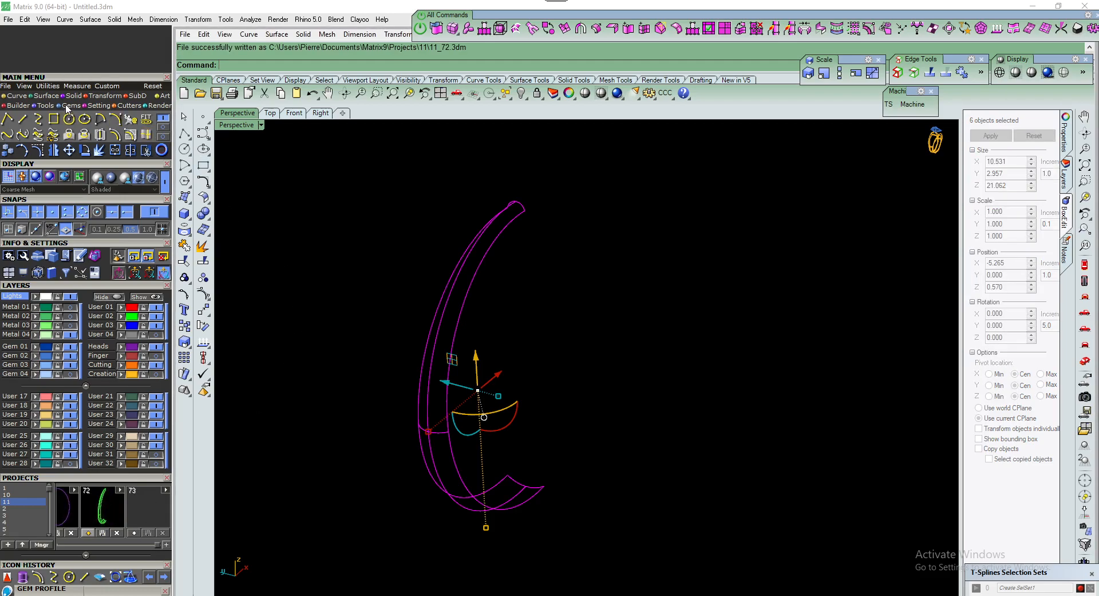
Create a surface from the network of six curves with 0.001 edge and interior tolerances and Position matching on all edges
click(44, 95)
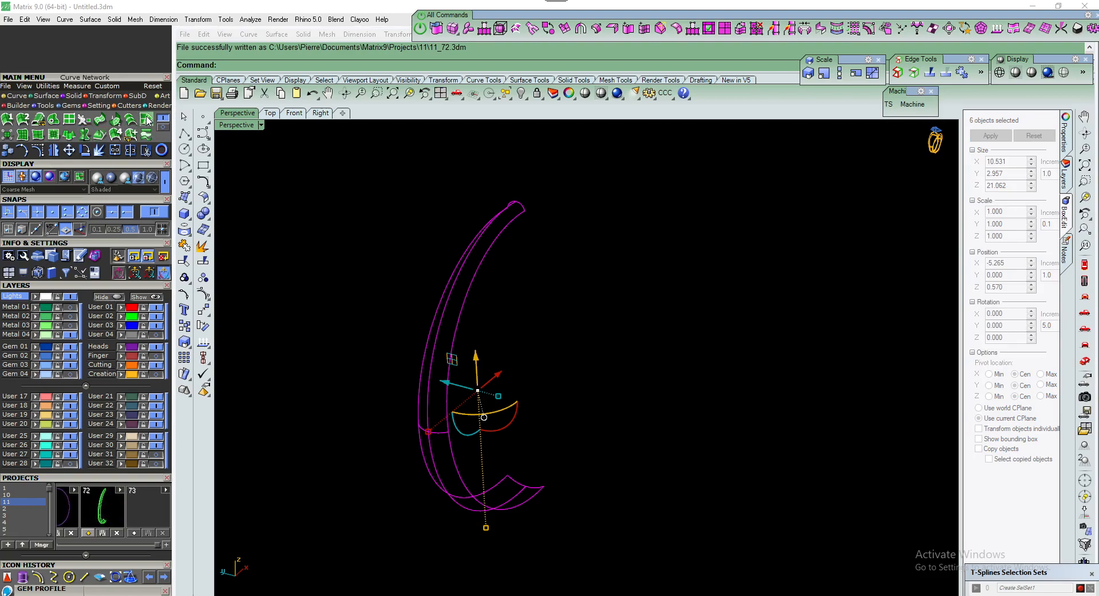
click(184, 200)
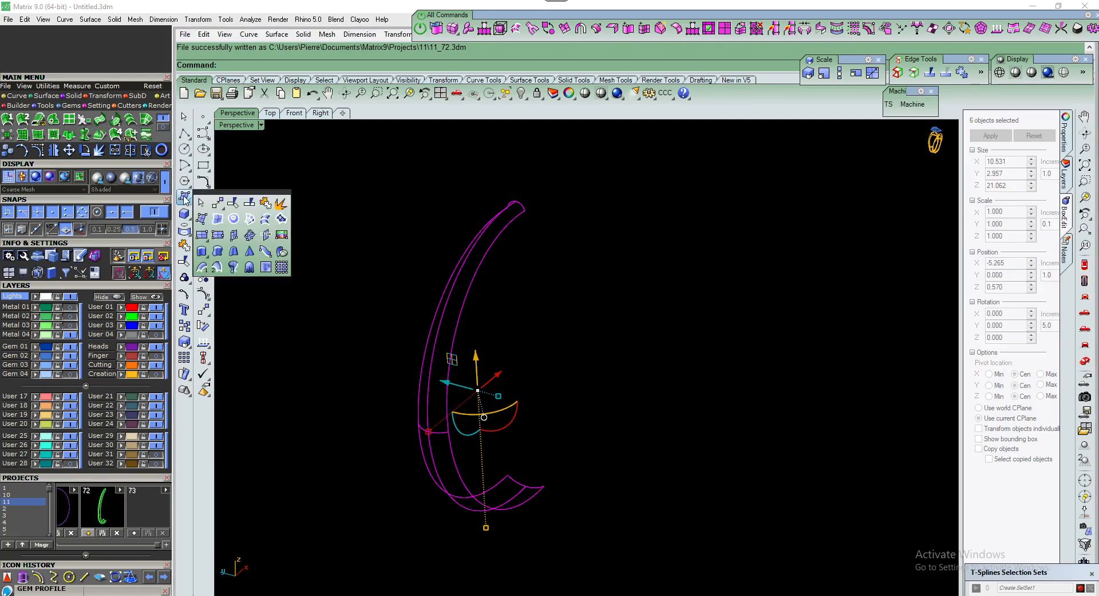
click(250, 219)
right_drag(493, 430, 483, 399)
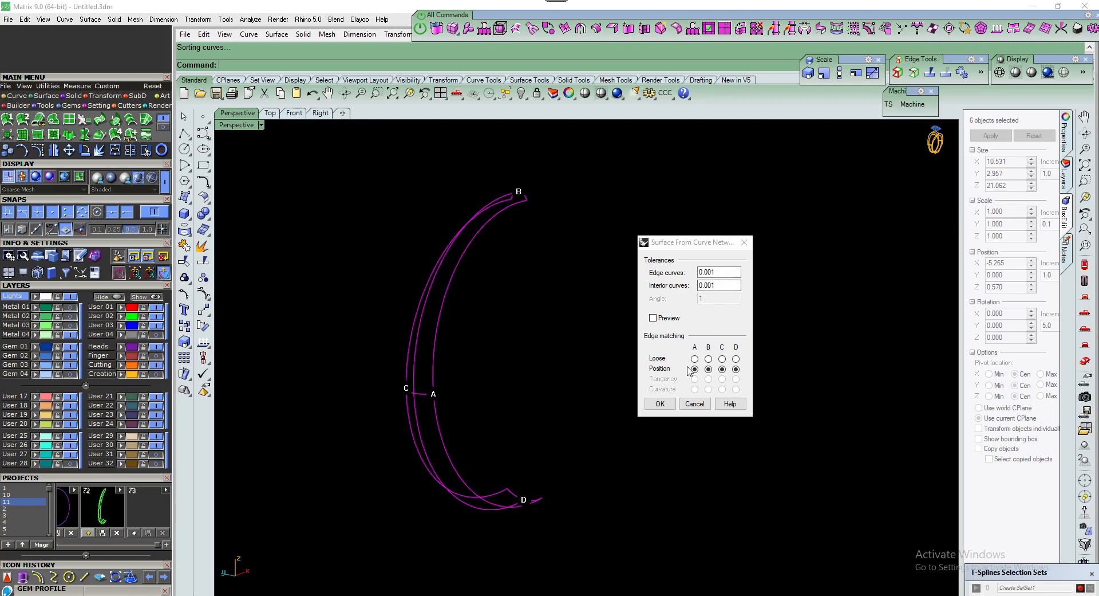
click(659, 405)
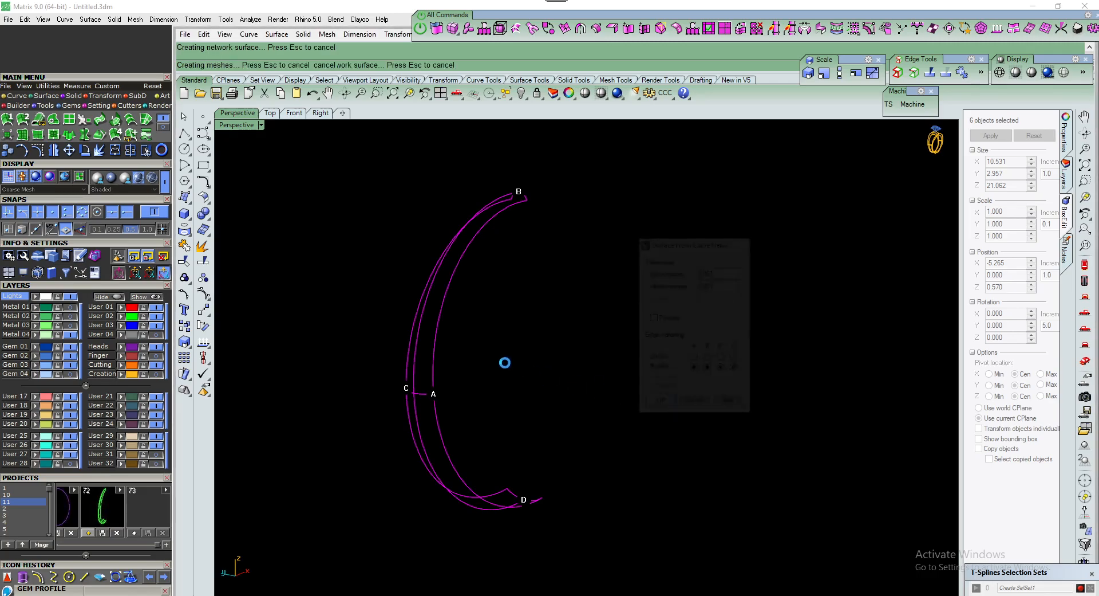
Show the Metal 03 layer and join the new domed outer surface to the half band
click(69, 318)
click(69, 318)
click(69, 326)
mouse_move(497, 333)
right_down()
mouse_move(354, 337)
mouse_move(462, 336)
mouse_move(501, 314)
right_up()
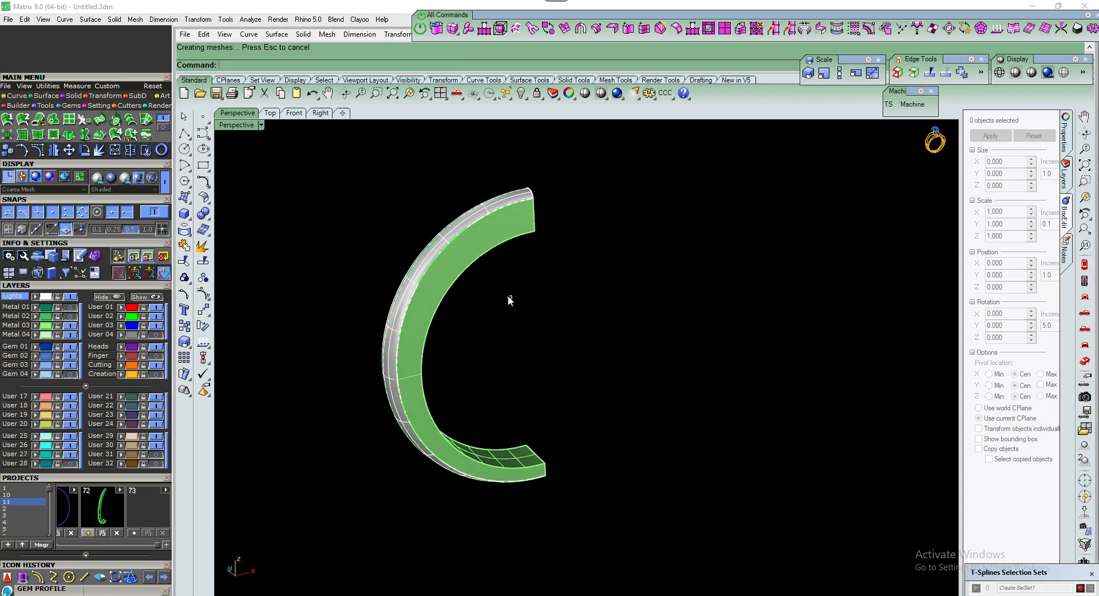
drag(485, 307, 380, 218)
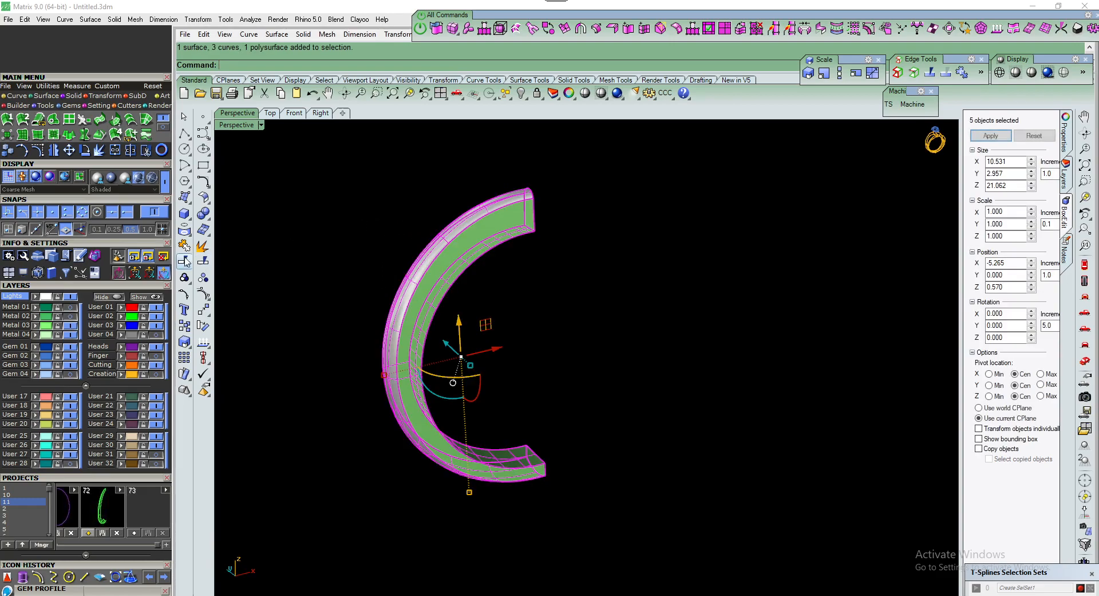
click(117, 152)
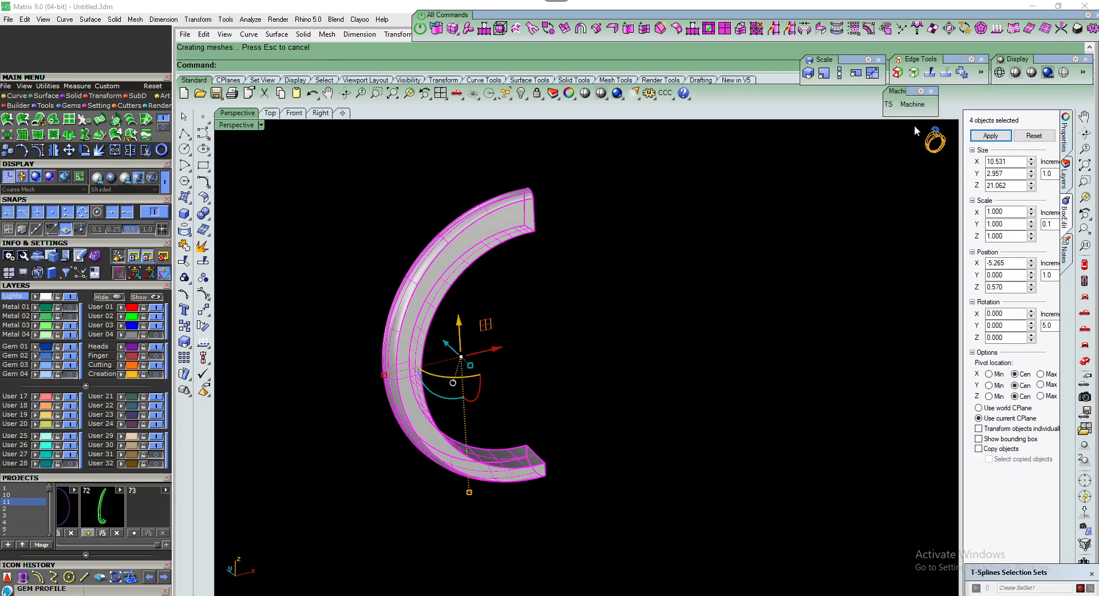
Run Edge Analysis on the joined half band and inspect its naked edges from both sides
click(900, 75)
right_drag(666, 232, 665, 270)
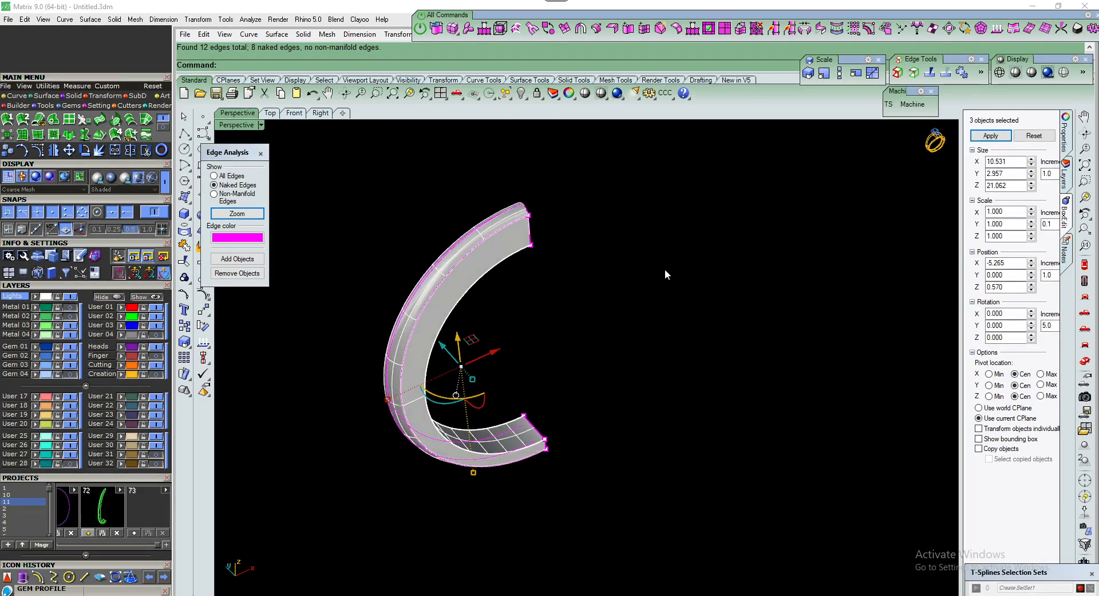
click(665, 270)
scroll(442, 241, up, 5)
scroll(442, 241, down, 4)
right_drag(476, 326, 757, 320)
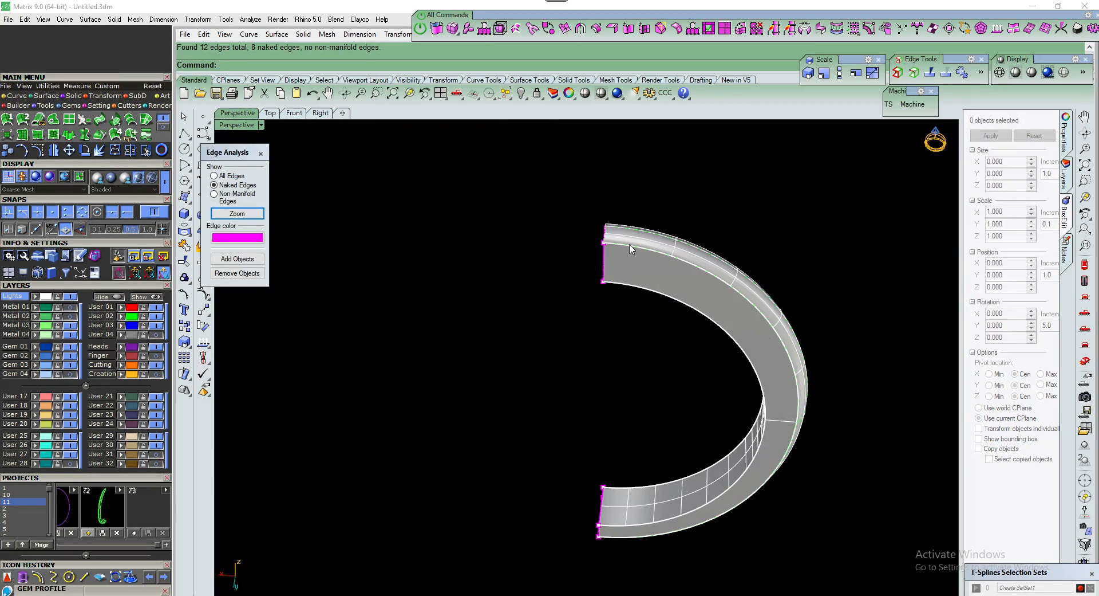
right_drag(685, 360, 430, 332)
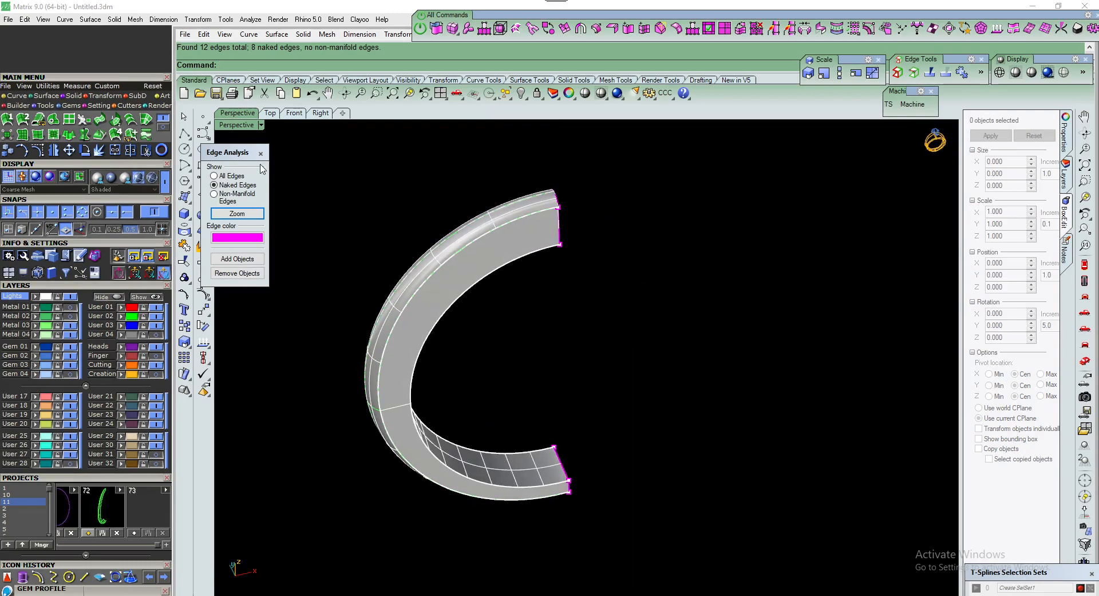
Close the edge analysis, move the joined half band to the Metal 03 layer and hide that layer
click(261, 153)
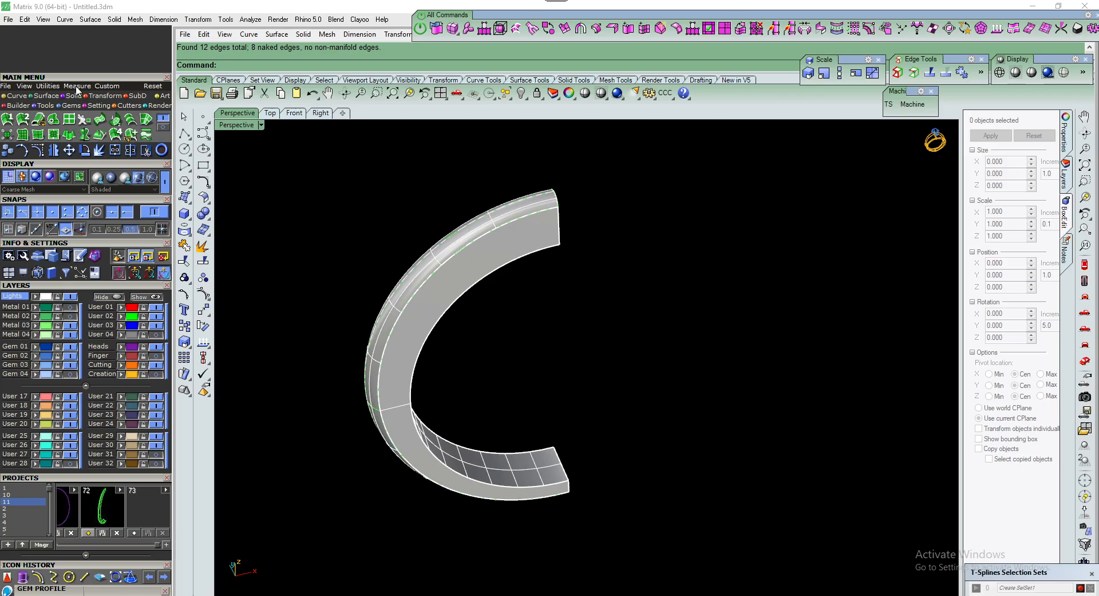
click(40, 86)
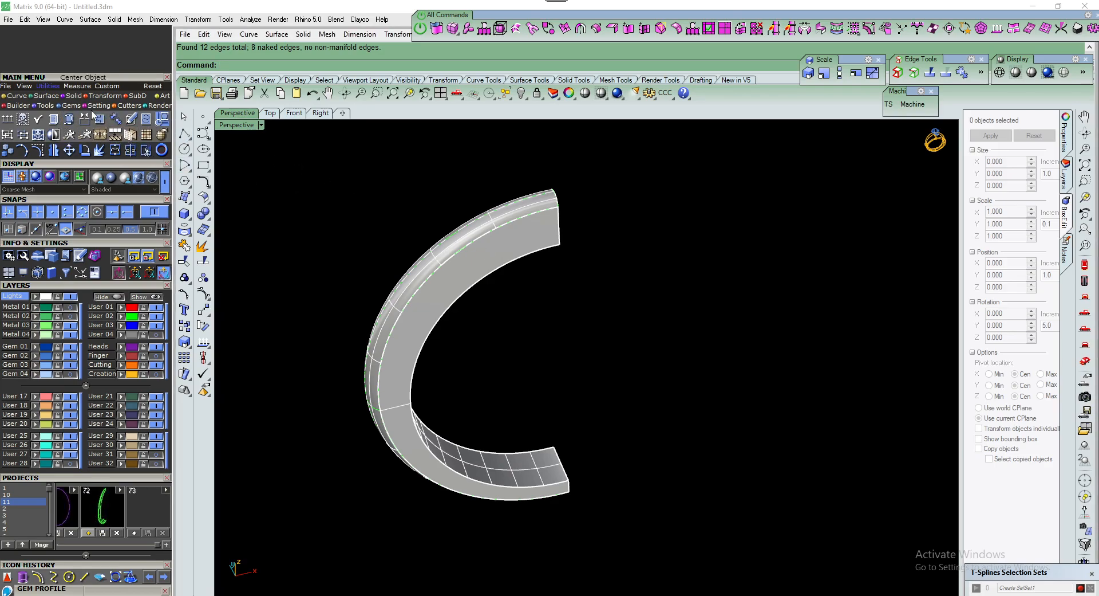
click(473, 258)
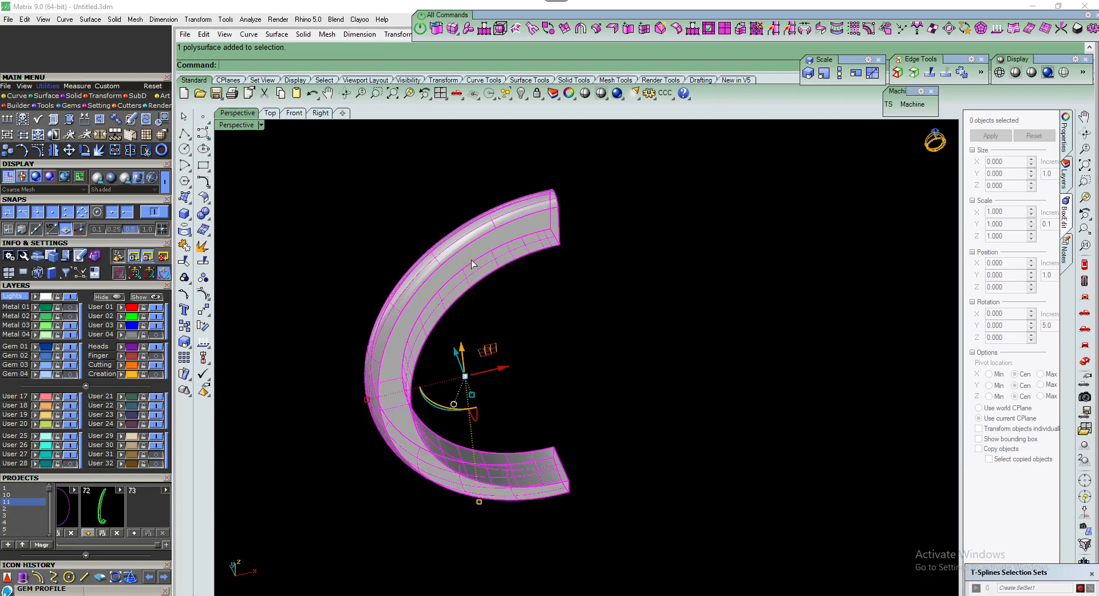
click(36, 325)
click(70, 325)
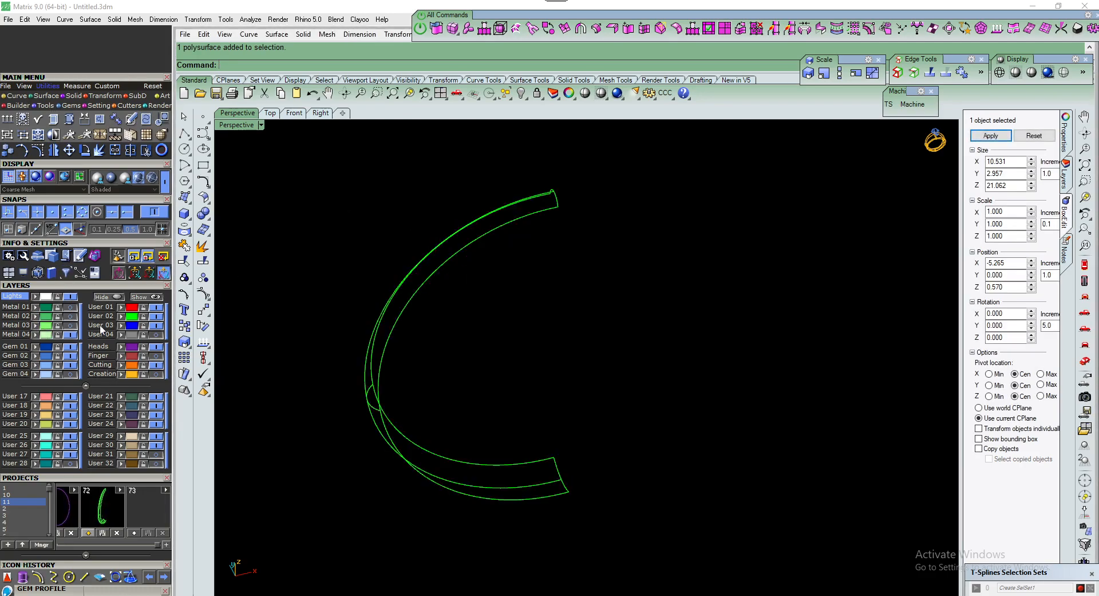
Select the six construction curves of the domed surface and move them to the User 31 layer
scroll(436, 344, down, 3)
drag(597, 197, 308, 476)
right_drag(310, 475, 371, 443)
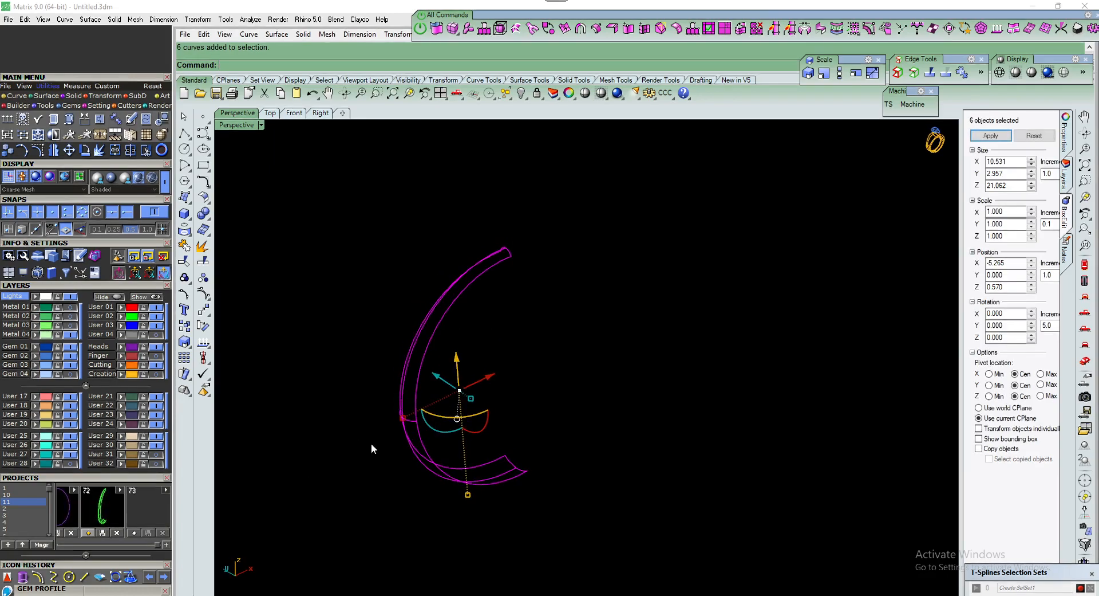
click(119, 455)
Show the Metal 03 layer, select the half band and save the project as 11_73.3dm
click(70, 325)
right_drag(244, 358, 743, 362)
click(737, 370)
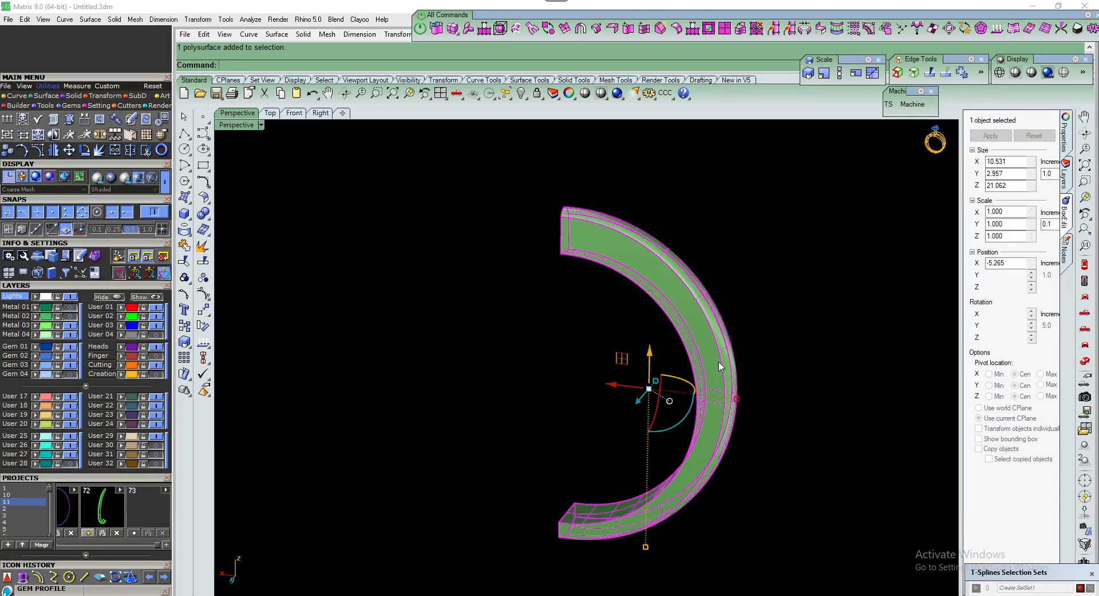
click(134, 533)
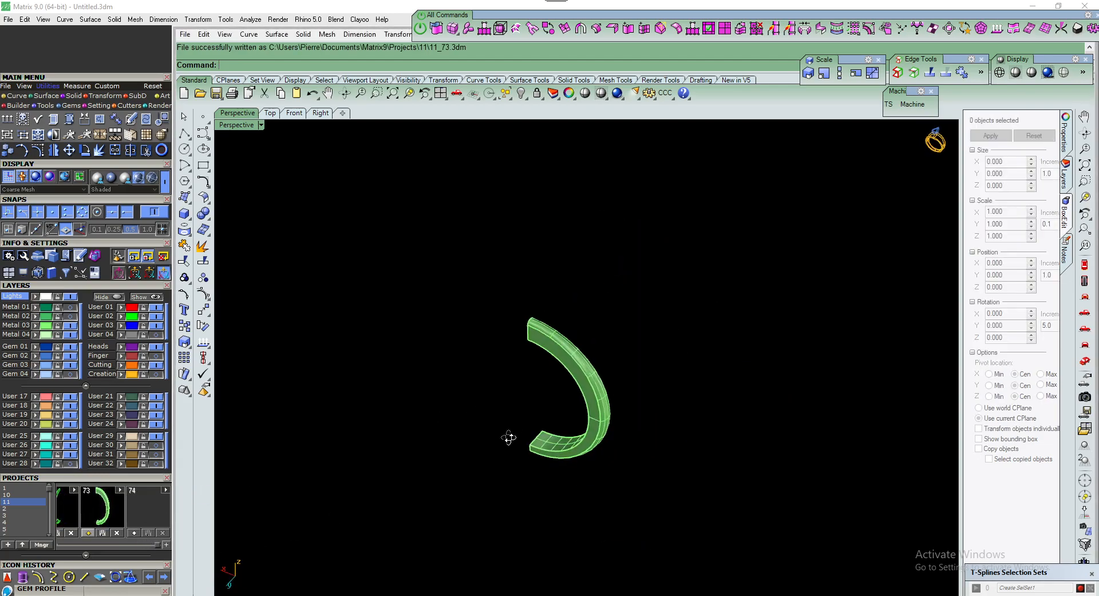
Show the Metal 01 and Metal 02 layers and inspect how the half band meets the pronged head and collar
click(72, 307)
click(71, 316)
scroll(485, 352, up, 4)
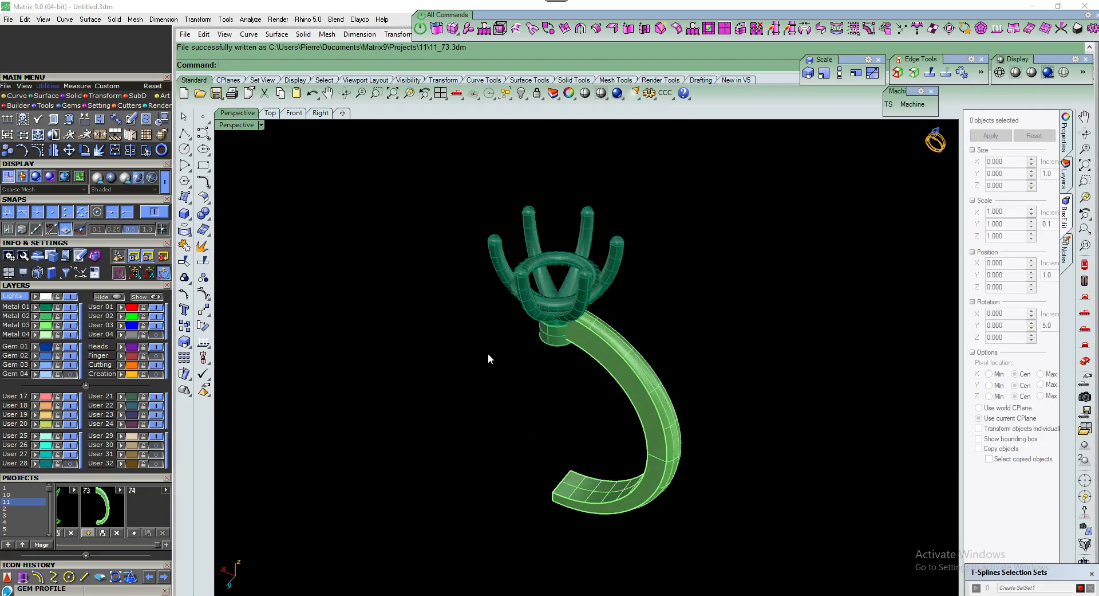
right_drag(486, 352, 575, 266)
scroll(576, 265, up, 4)
right_drag(685, 290, 435, 306)
scroll(586, 303, down, 4)
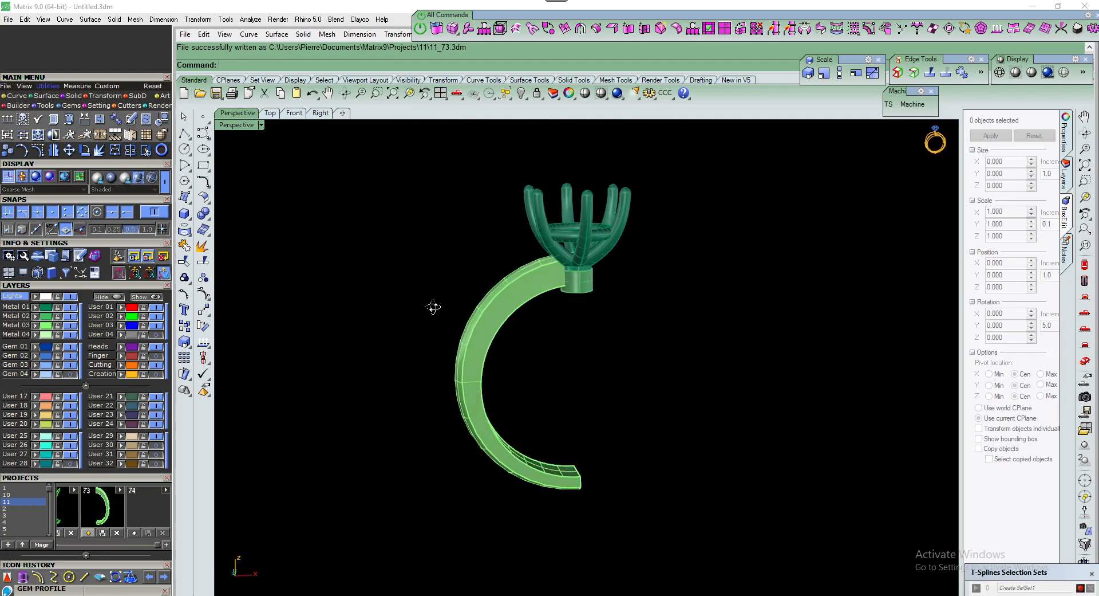
scroll(570, 291, up, 4)
right_drag(603, 325, 579, 332)
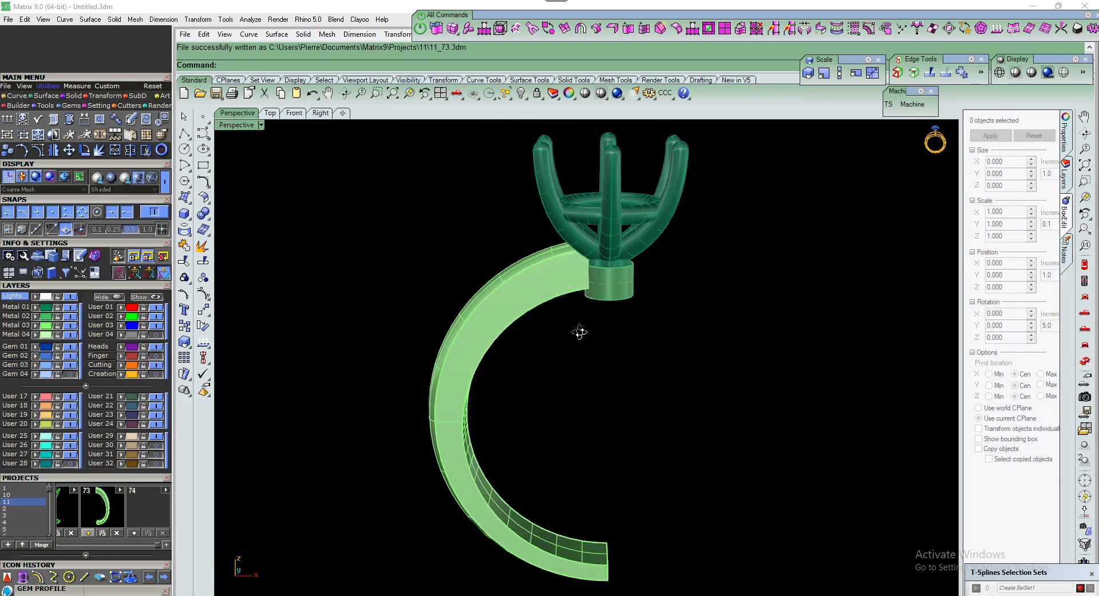
scroll(489, 312, up, 3)
scroll(573, 340, up, 4)
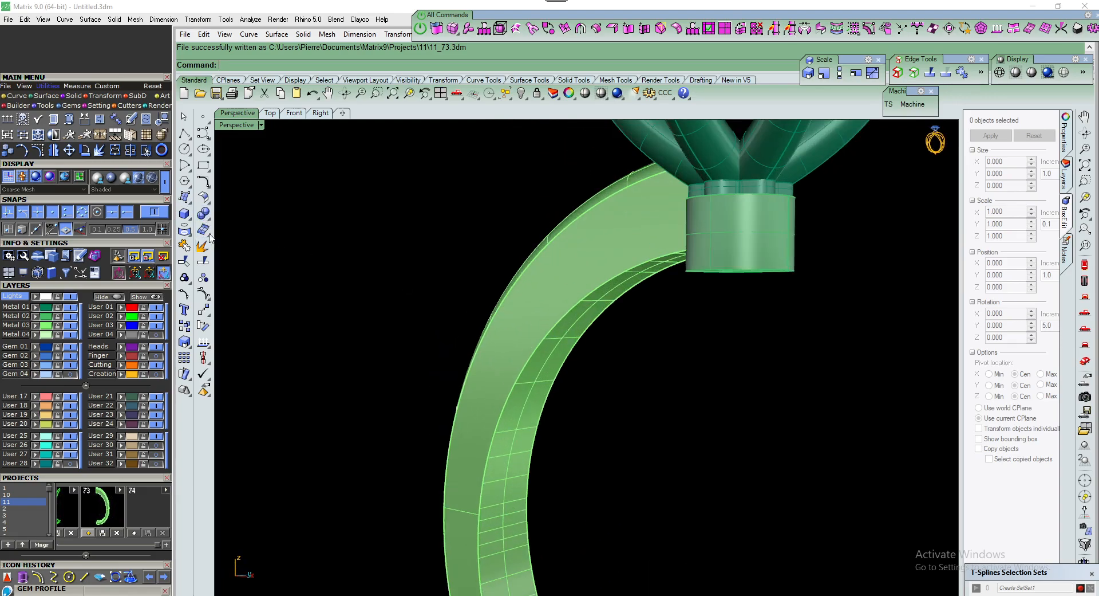
Fillet the half band's inner edges along the finger hole with a radius of 0.2
click(71, 106)
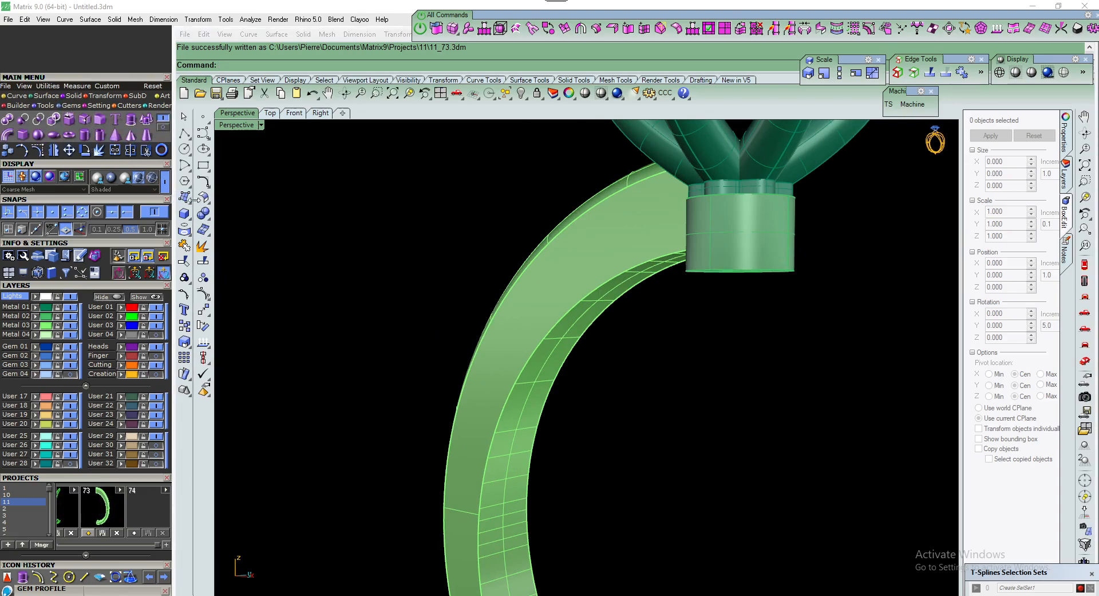
click(205, 218)
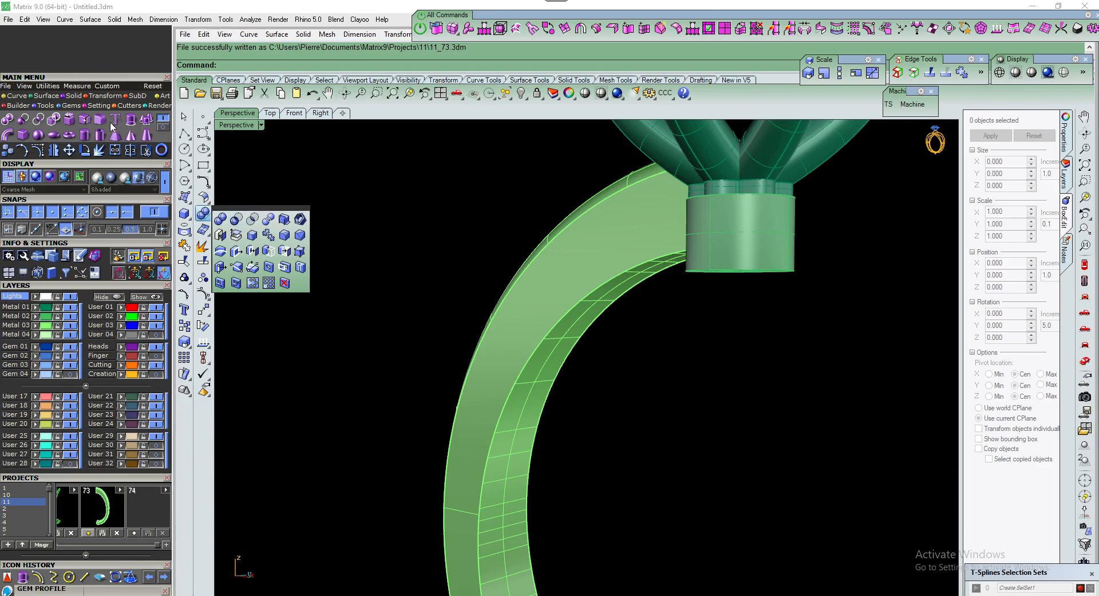
click(284, 235)
scroll(422, 269, down, 2)
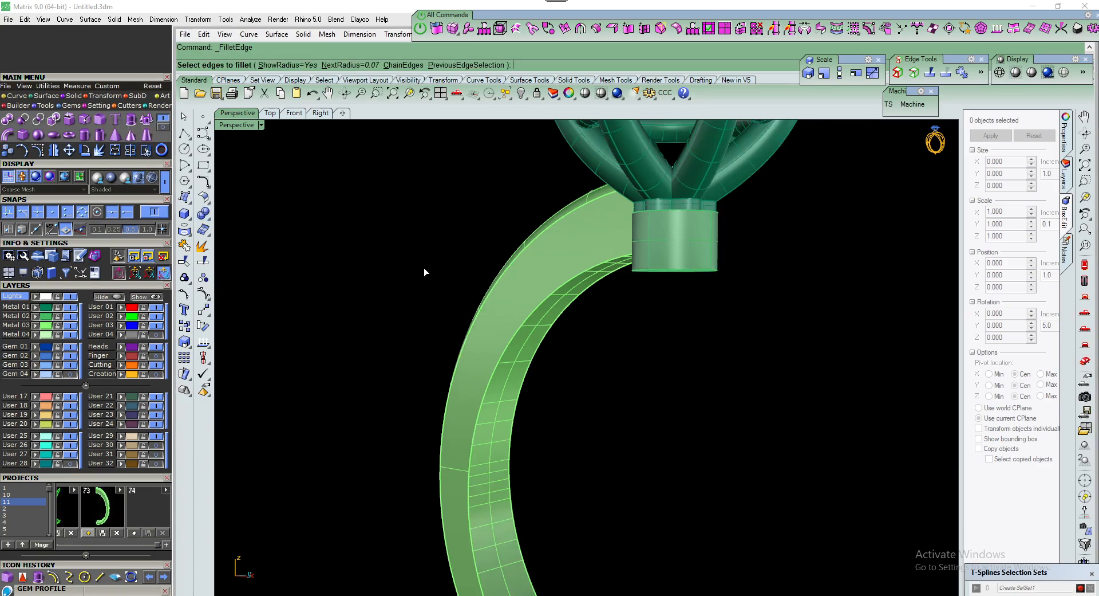
scroll(510, 311, up, 2)
mouse_move(512, 312)
right_down()
mouse_move(540, 334)
mouse_move(510, 308)
right_up()
scroll(514, 284, down, 2)
scroll(523, 324, up, 2)
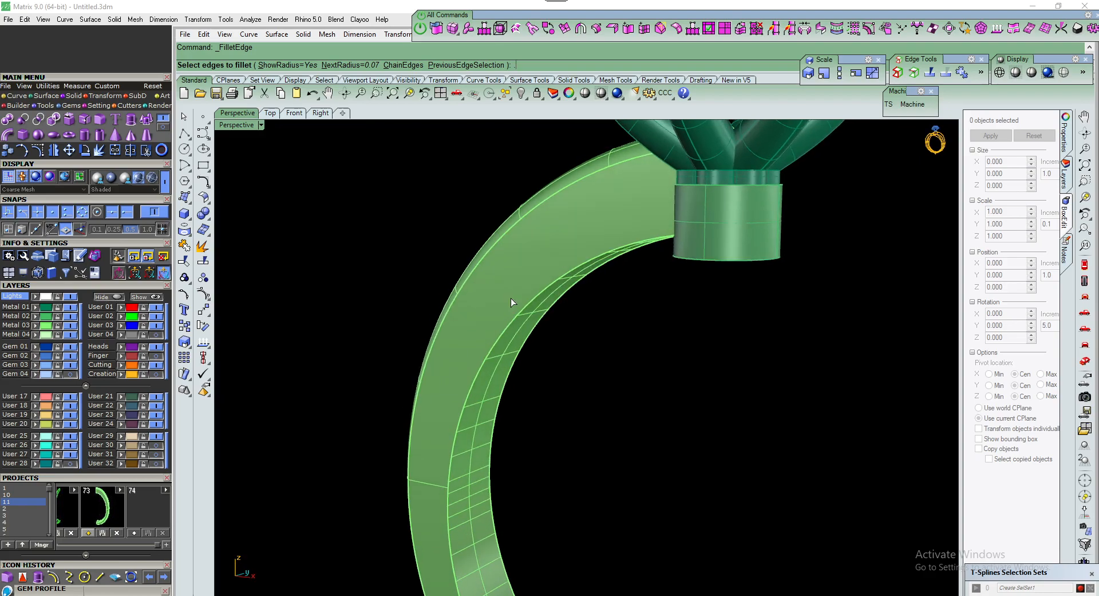
key(Return)
click(509, 324)
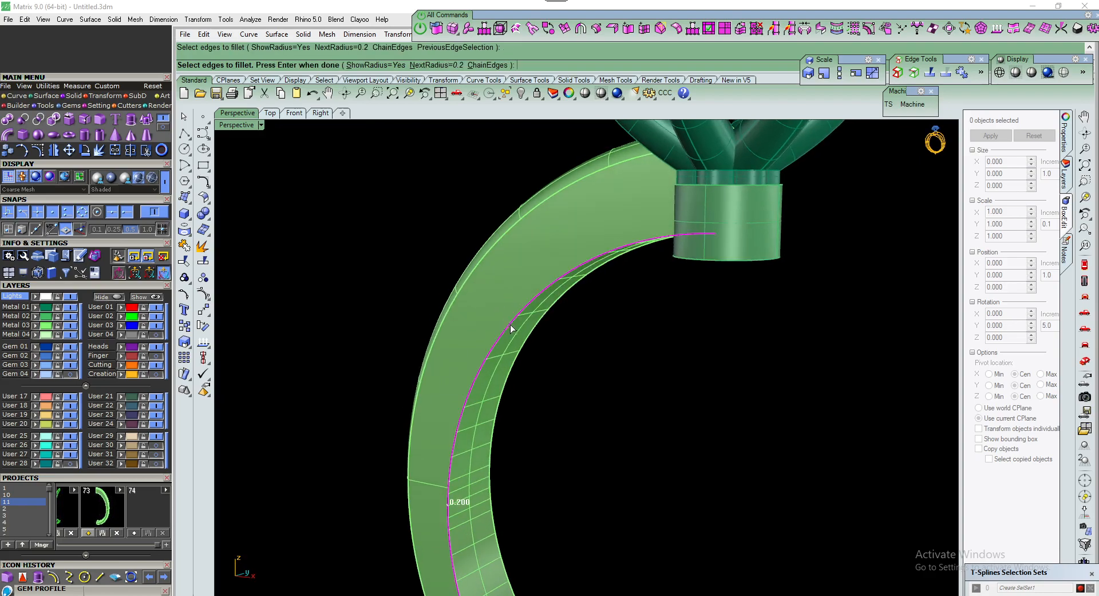
key(Return)
scroll(518, 327, down, 2)
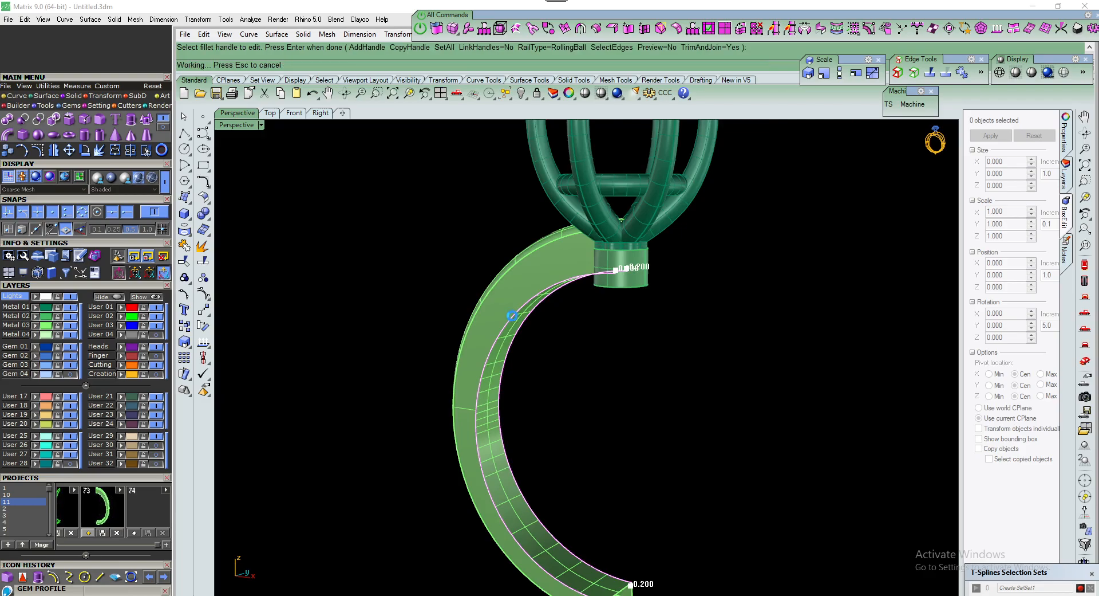
Inspect the filleted half band in the Perspective and Front views and save the project as 11_74.3dm
scroll(514, 320, down, 3)
right_drag(515, 319, 721, 293)
scroll(579, 297, up, 4)
scroll(564, 232, up, 4)
scroll(543, 293, down, 5)
scroll(532, 324, down, 5)
click(294, 113)
scroll(527, 225, up, 3)
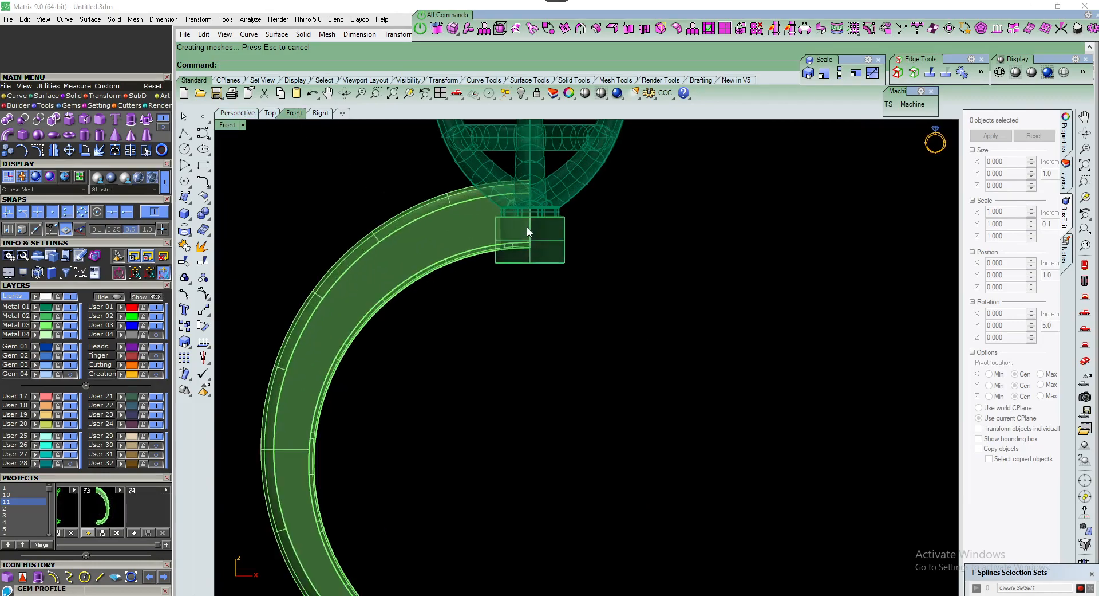
scroll(496, 274, up, 3)
right_drag(487, 274, 508, 322)
scroll(505, 303, up, 2)
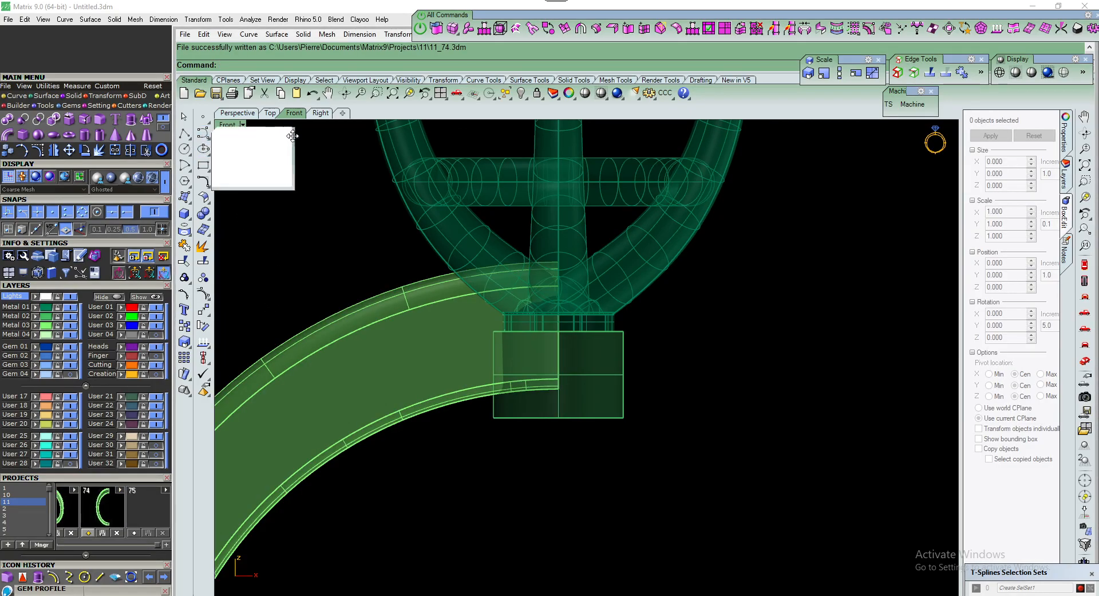
In the Front view, draw a vertical line about 2.83 mm long up from the collar's lower outer corner on the band side
click(186, 148)
click(186, 135)
drag(201, 132, 264, 205)
click(262, 220)
scroll(475, 429, up, 4)
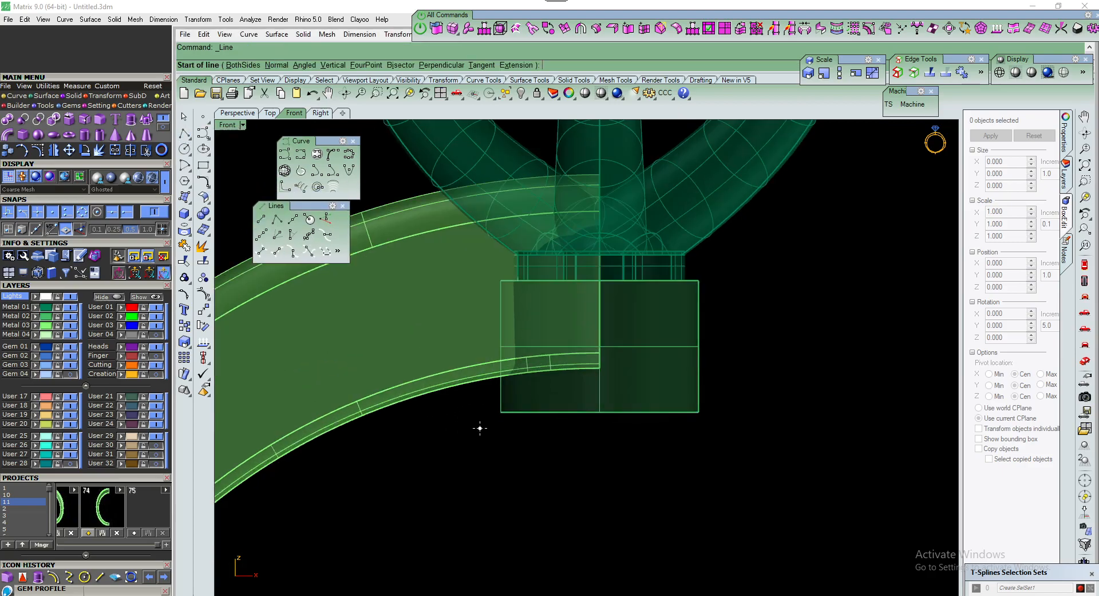
click(501, 412)
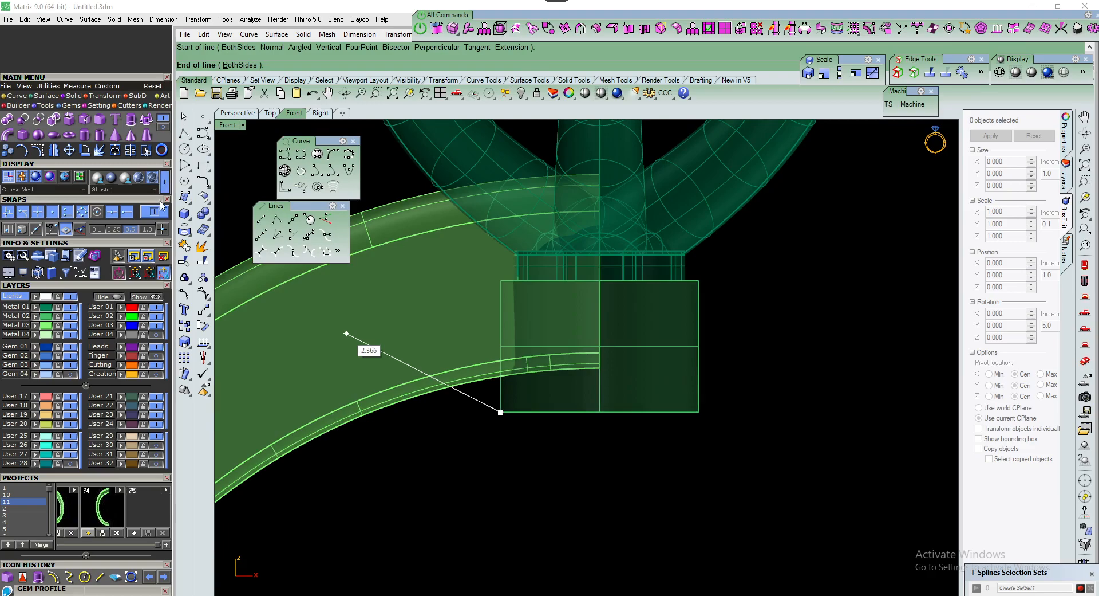
click(159, 209)
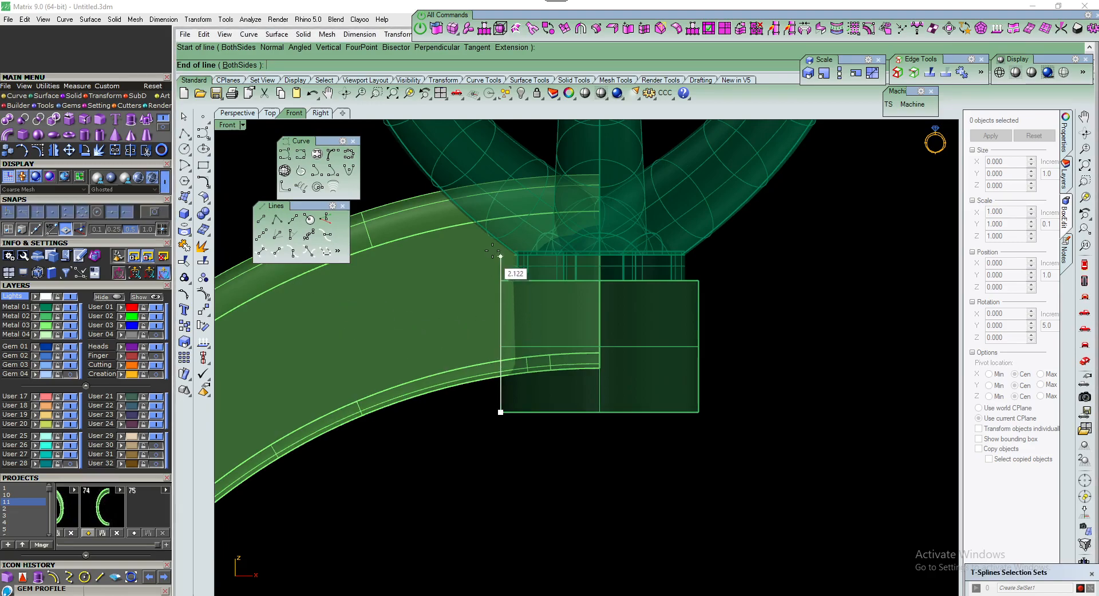
click(502, 207)
Draw a diagonal line about 1.96 mm long from the neck above the collar outward along the prong, past the band's outer edge
right_drag(474, 245, 523, 366)
click(261, 220)
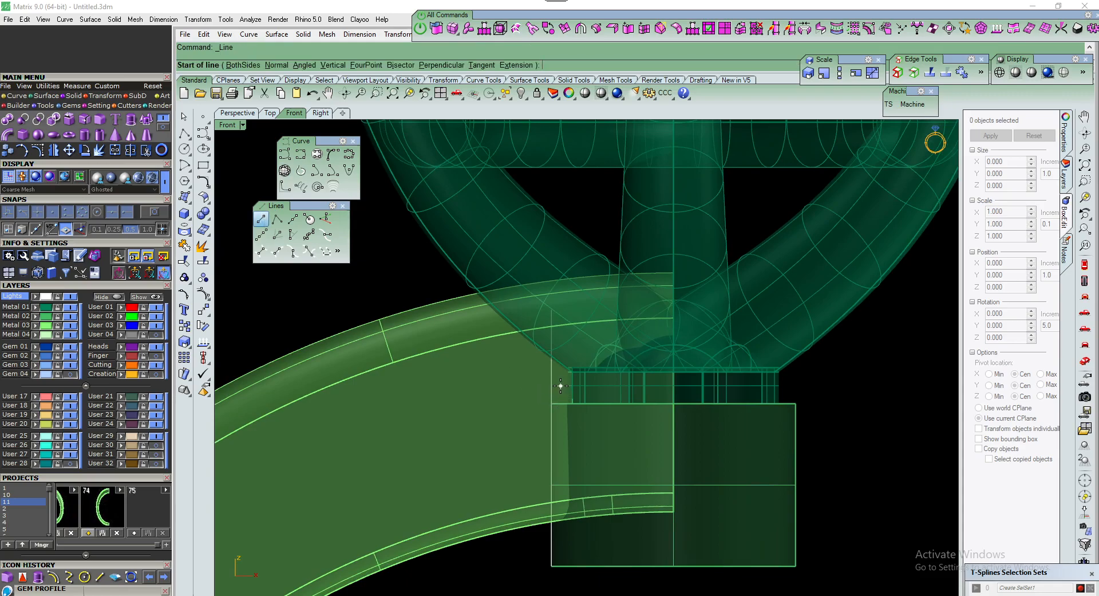
click(574, 383)
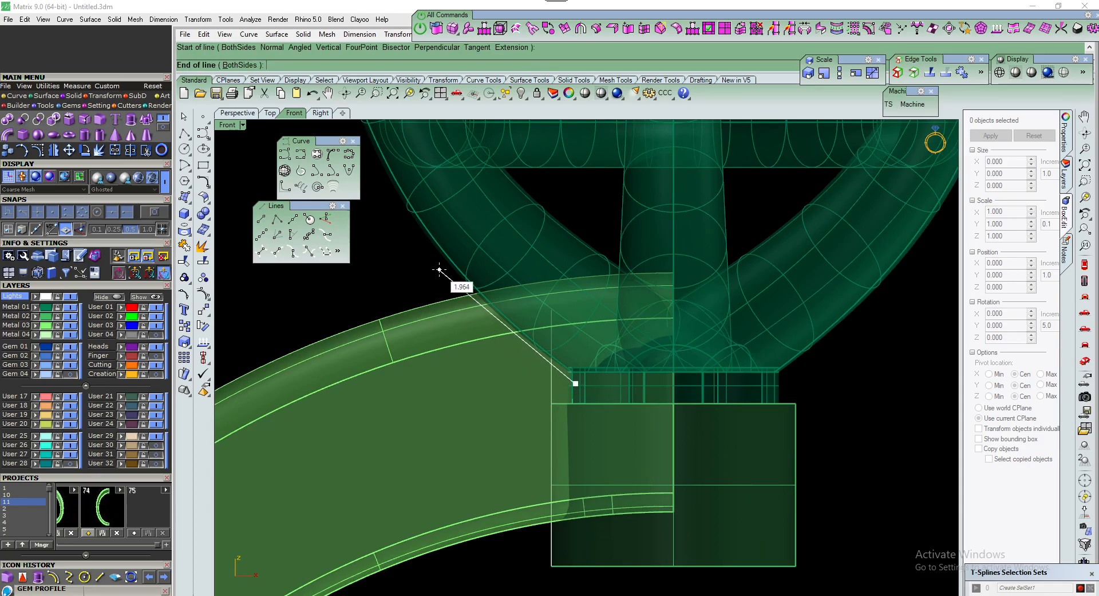
click(439, 268)
scroll(473, 297, down, 3)
scroll(501, 320, up, 6)
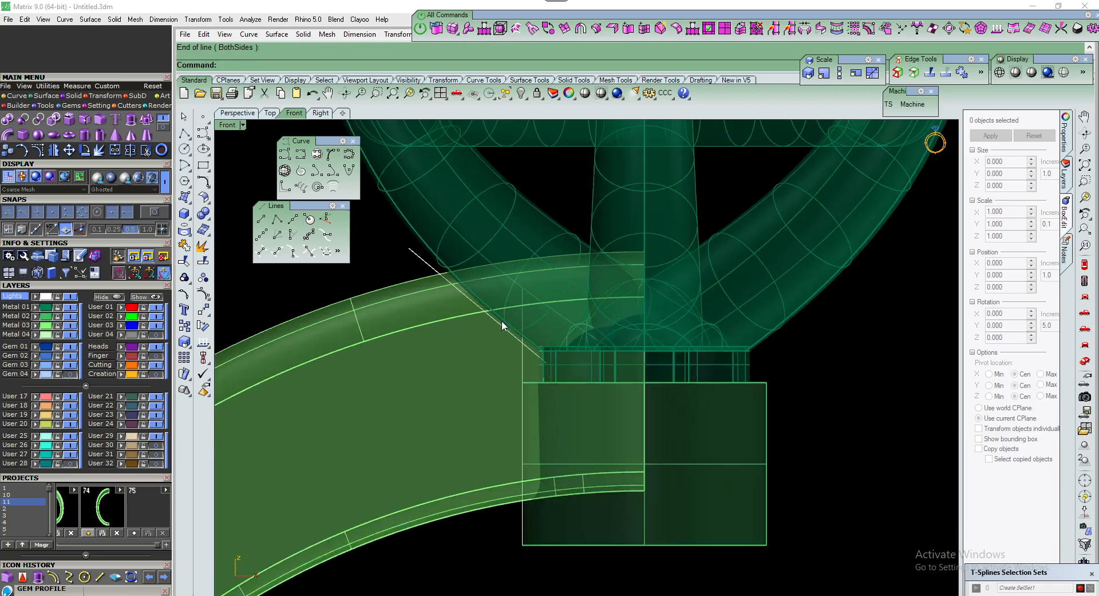
scroll(527, 361, down, 3)
scroll(541, 342, up, 3)
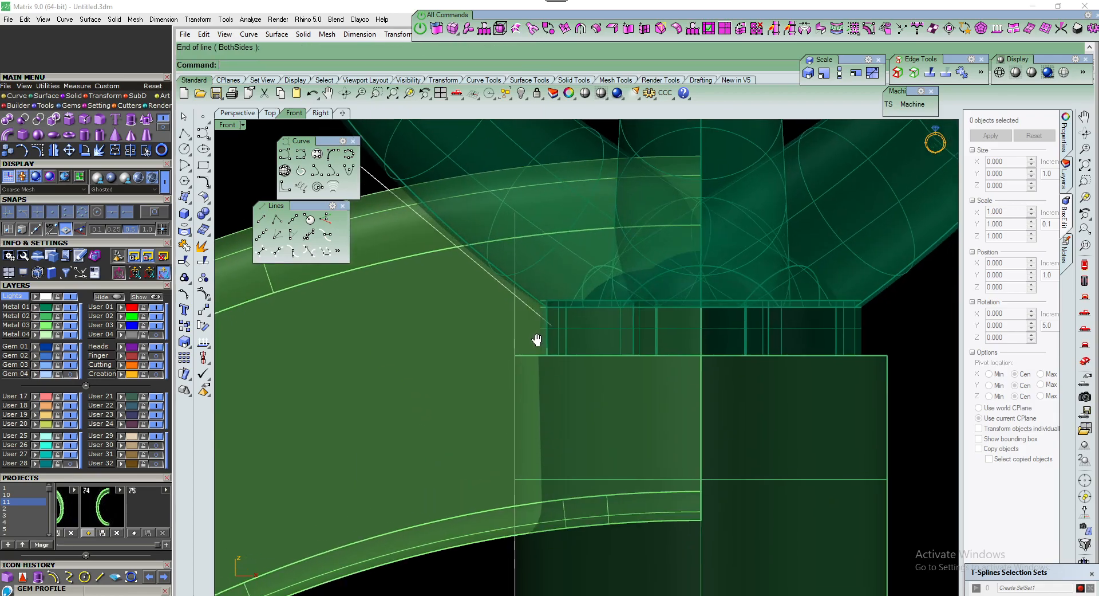
right_drag(514, 366, 497, 327)
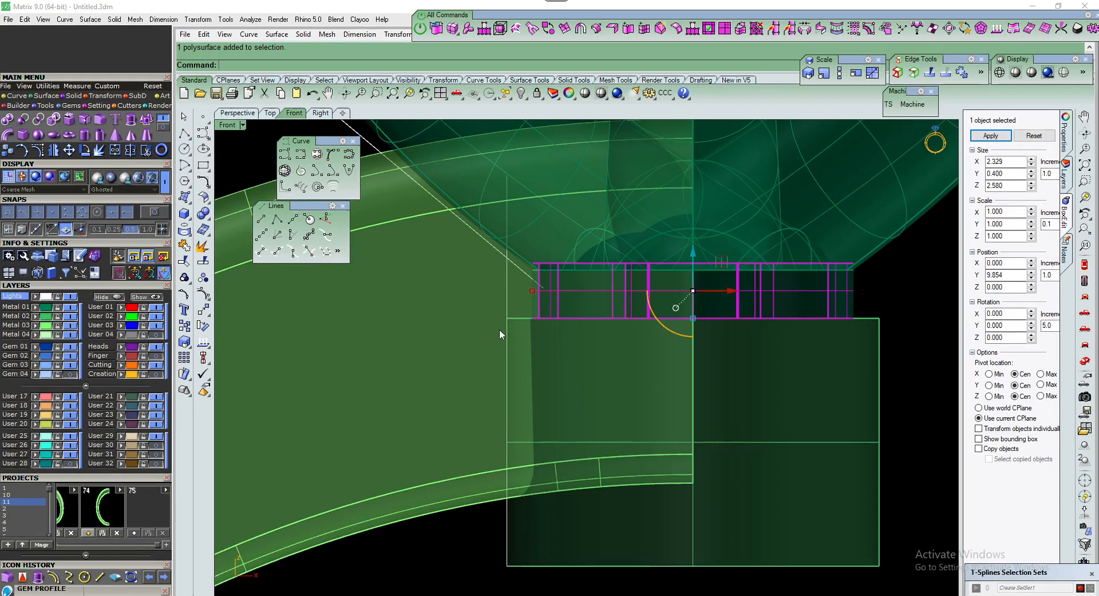
key(Escape)
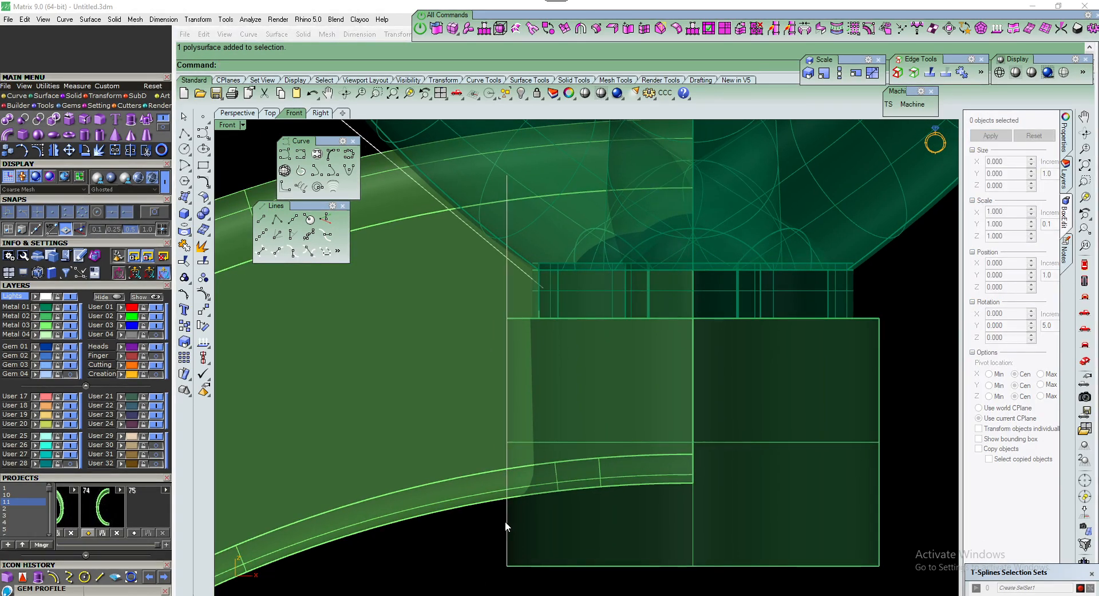
Move the vertical line slightly inward from the collar's side, to about -1.23 in X
click(522, 530)
click(549, 552)
drag(531, 372, 499, 376)
scroll(501, 375, down, 4)
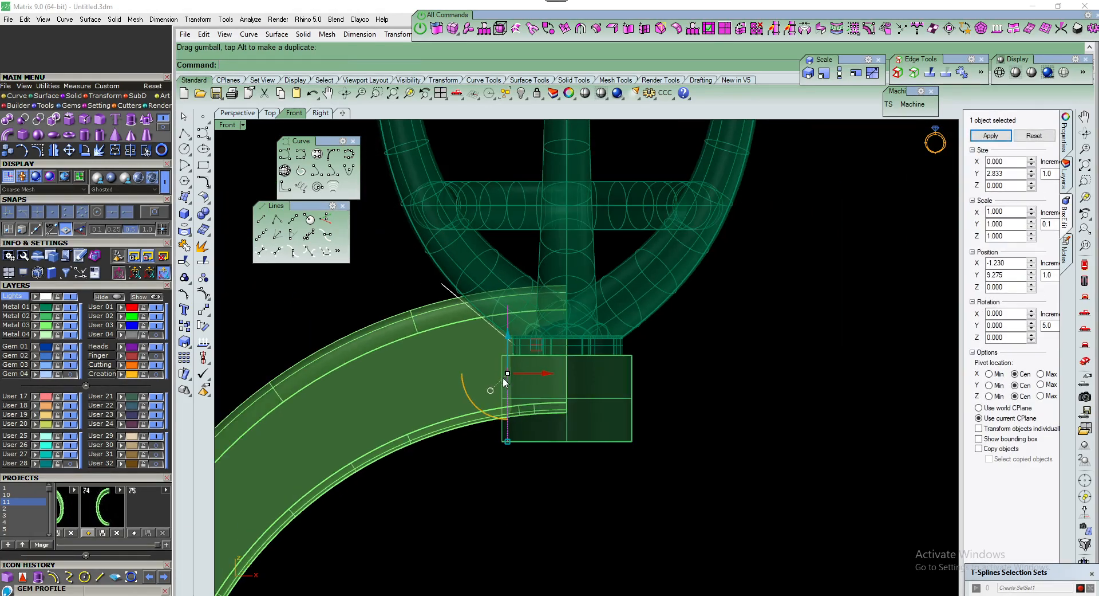
click(471, 474)
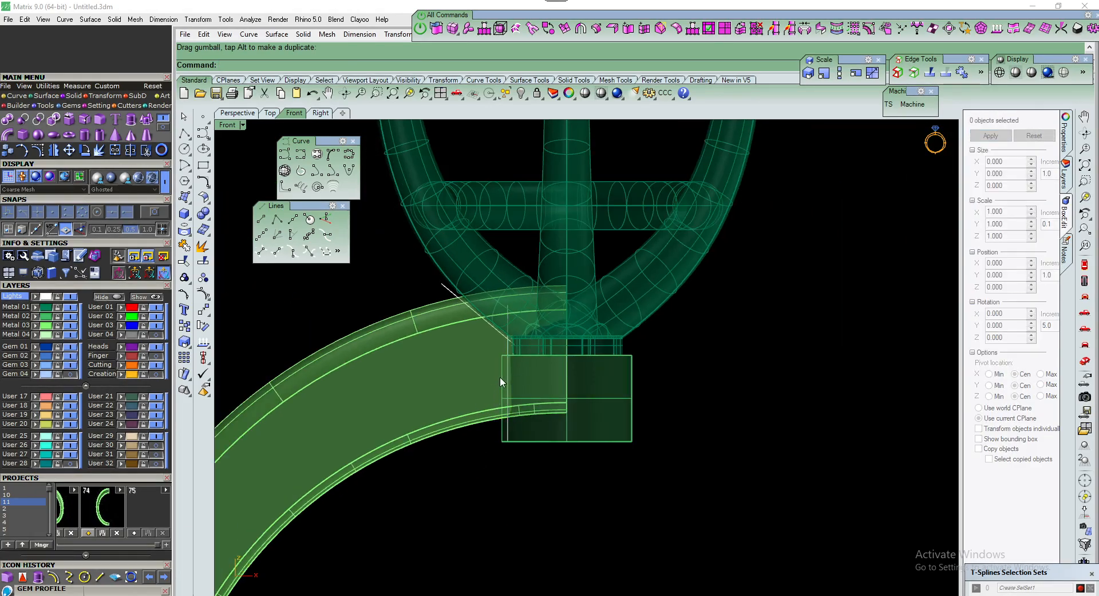
Draw a horizontal line about 7.22 mm long, centred on the midpoint of the half band's end edge
scroll(504, 373, up, 3)
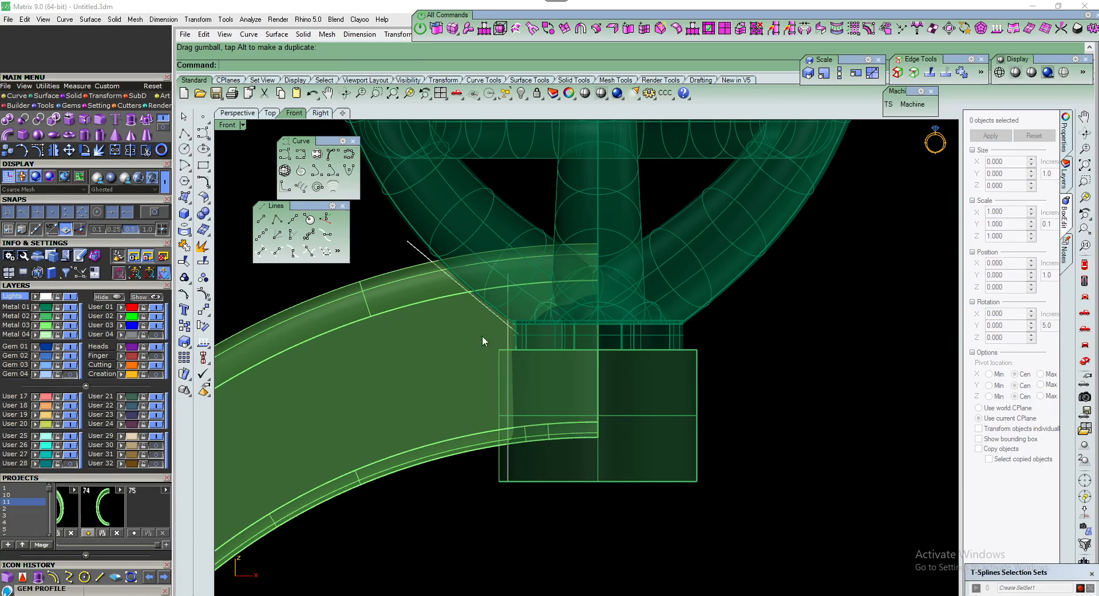
click(293, 218)
click(81, 229)
click(596, 353)
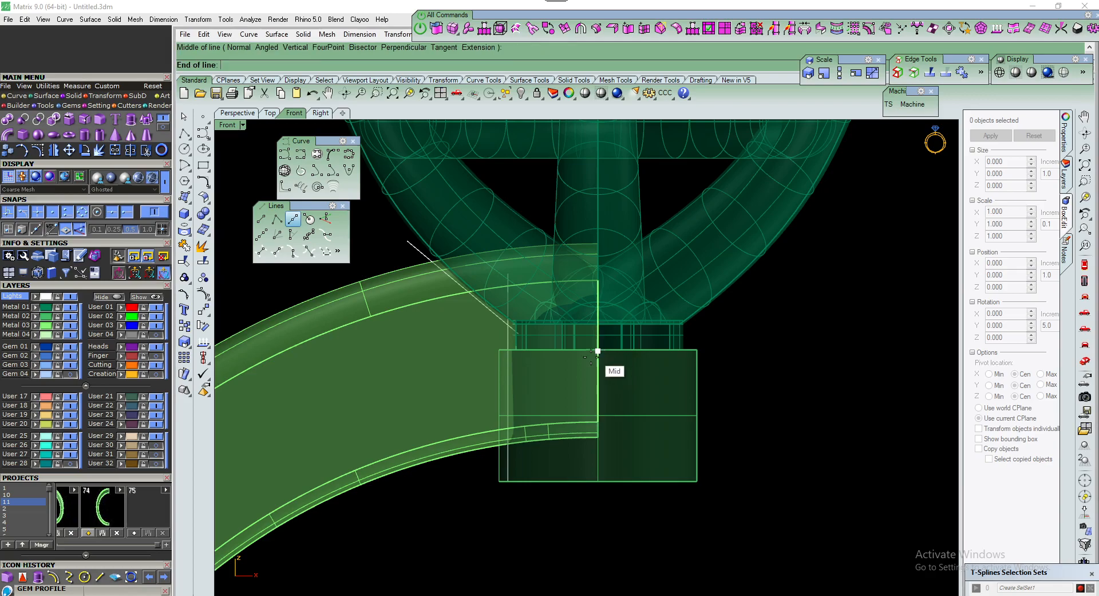
scroll(596, 353, down, 2)
click(769, 353)
Select the horizontal line and shift it slightly downward, to about 9.59 vertically
scroll(685, 352, up, 2)
click(688, 355)
scroll(540, 337, up, 2)
drag(549, 321, 670, 404)
scroll(564, 353, down, 2)
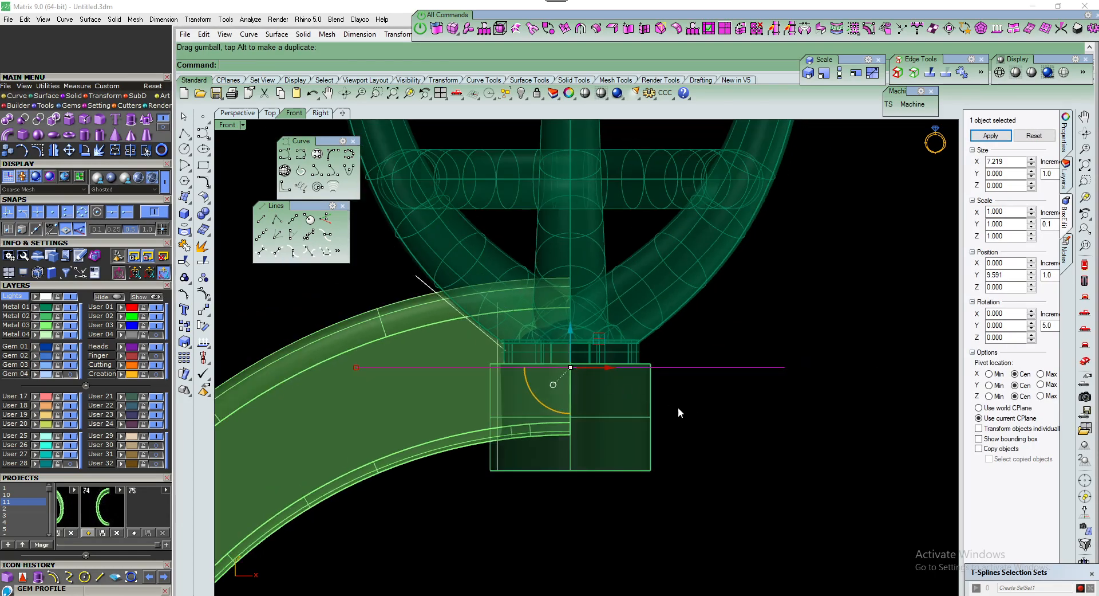
Hide the Metal 01 and Metal 02 layers, leaving the half band with its three guide lines
click(670, 404)
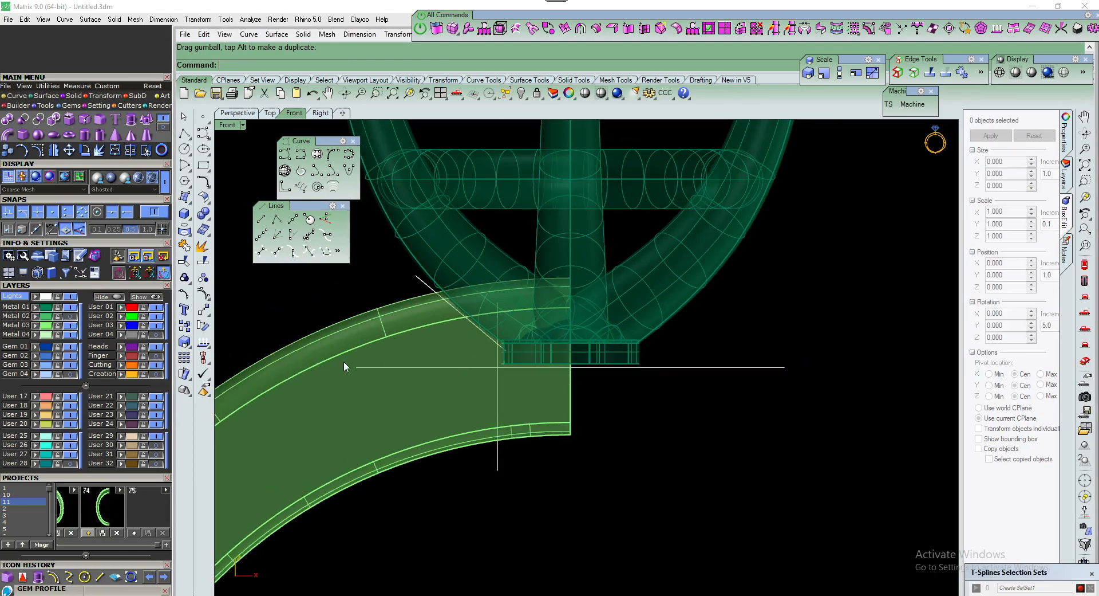
right_drag(397, 370, 435, 407)
click(66, 312)
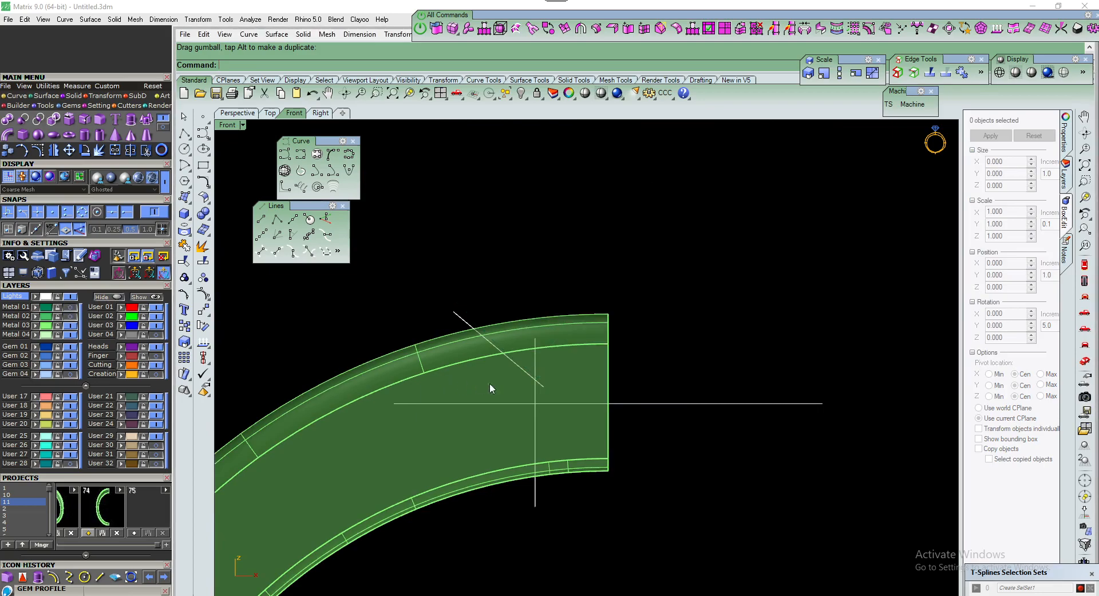
Lock the Metal 03 layer, and trim the slanted and vertical guide lines to a corner where they cross
scroll(545, 386, down, 2)
click(57, 325)
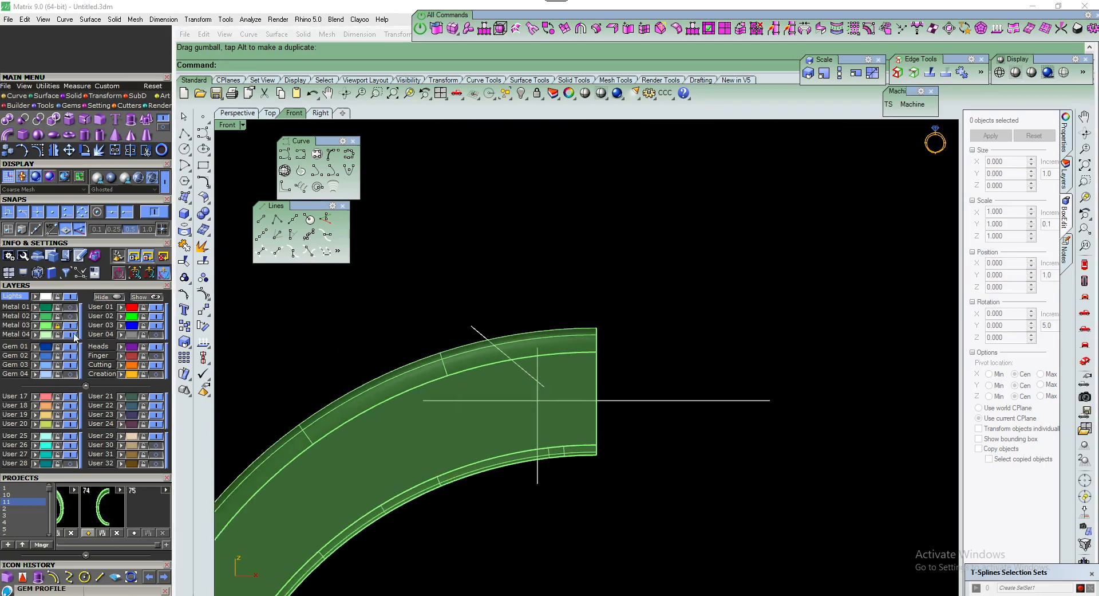
drag(401, 268, 830, 512)
scroll(559, 393, up, 2)
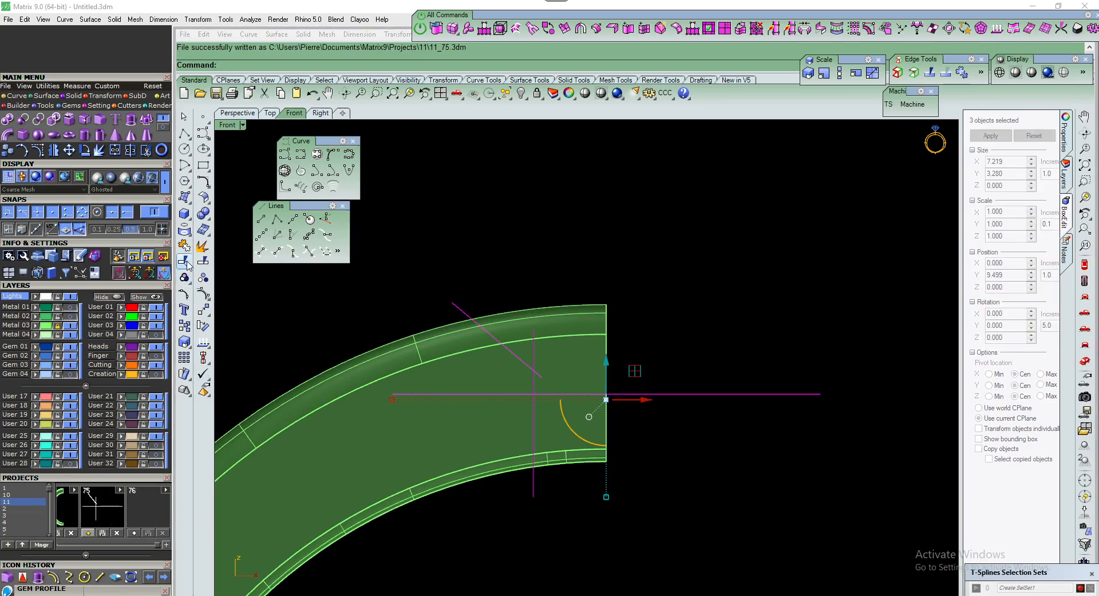
click(184, 293)
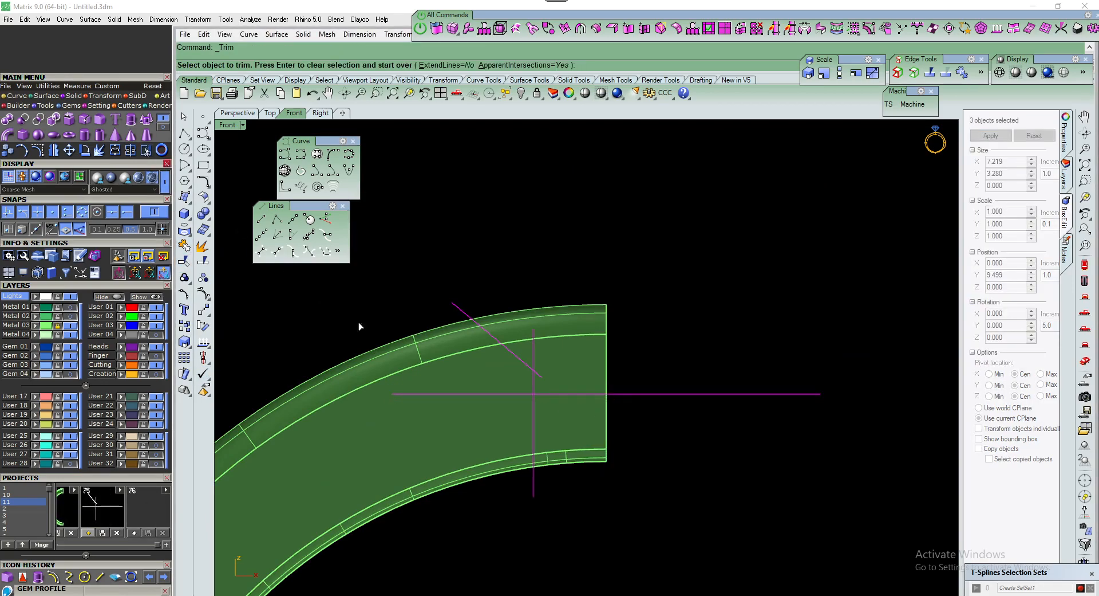
click(534, 353)
click(539, 375)
scroll(534, 404, down, 2)
right_click(573, 479)
Join the trimmed slanted line and the vertical line into one open curve
click(533, 471)
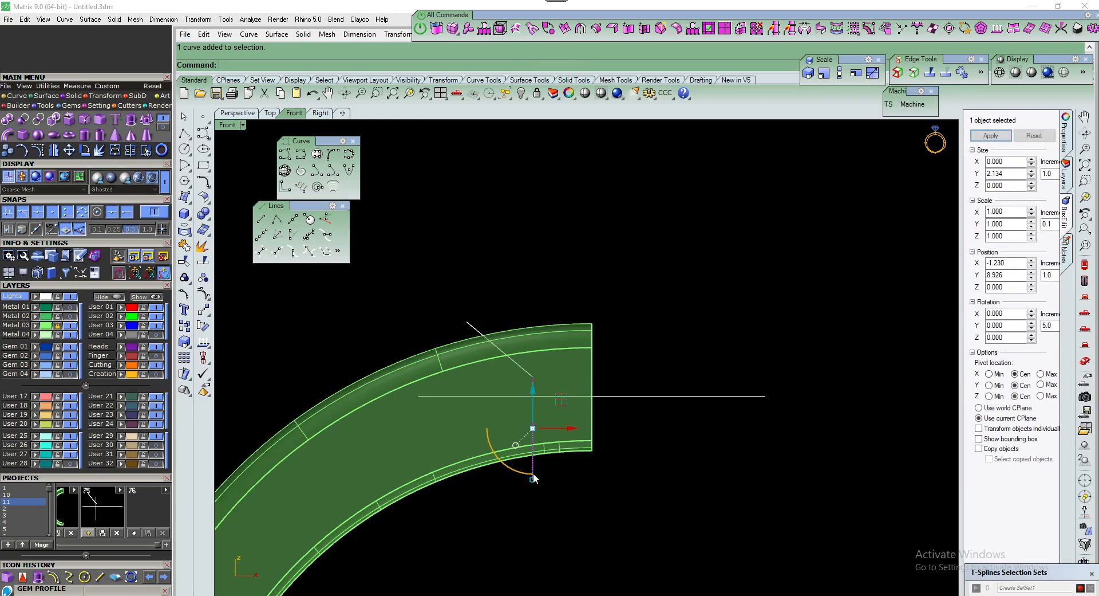
shift+click(469, 329)
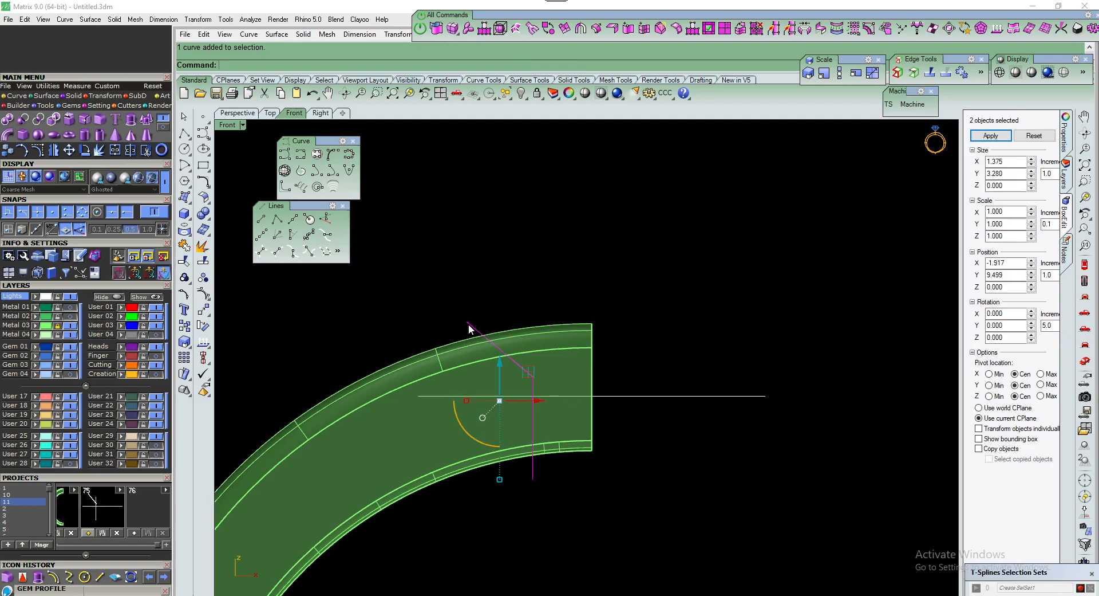
click(184, 261)
scroll(544, 418, up, 1)
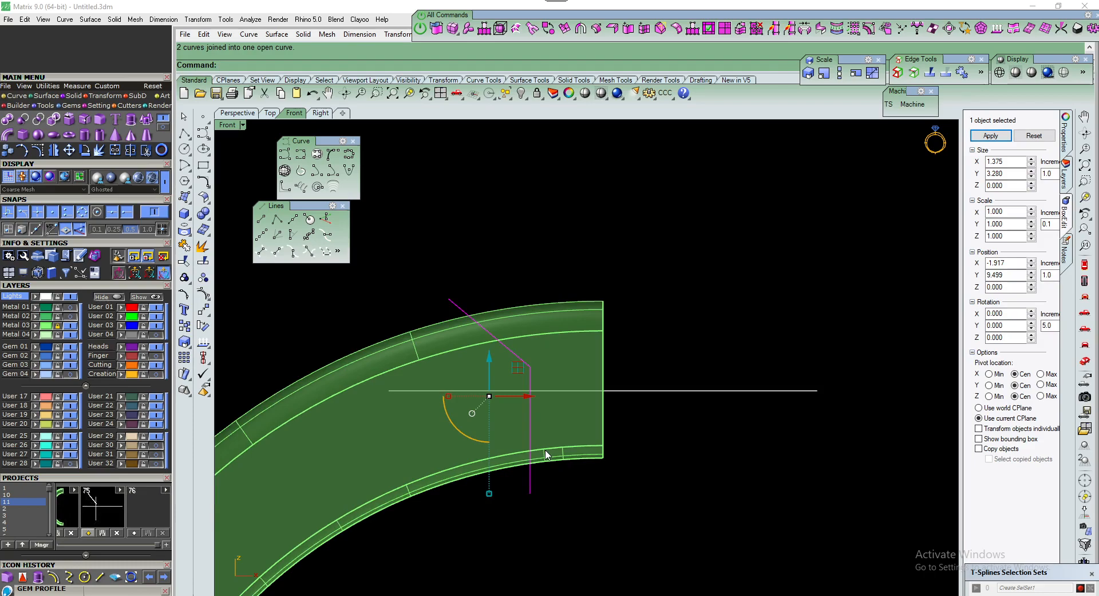
Trim the horizontal line and the joined curve at their crossing and join them into one stepped profile curve
shift+click(635, 392)
click(184, 261)
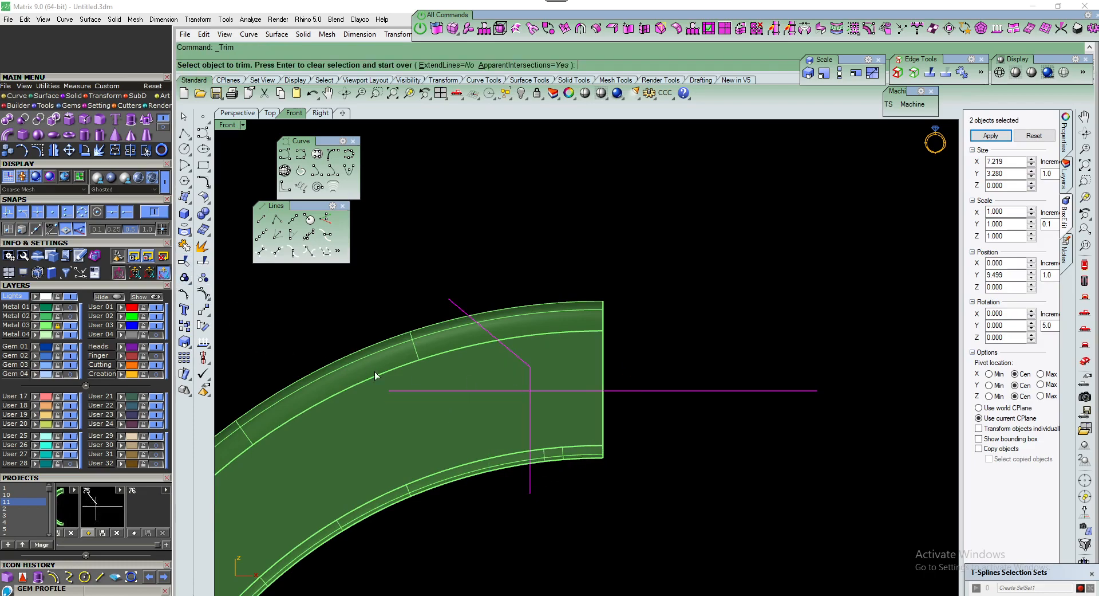
click(461, 391)
click(530, 475)
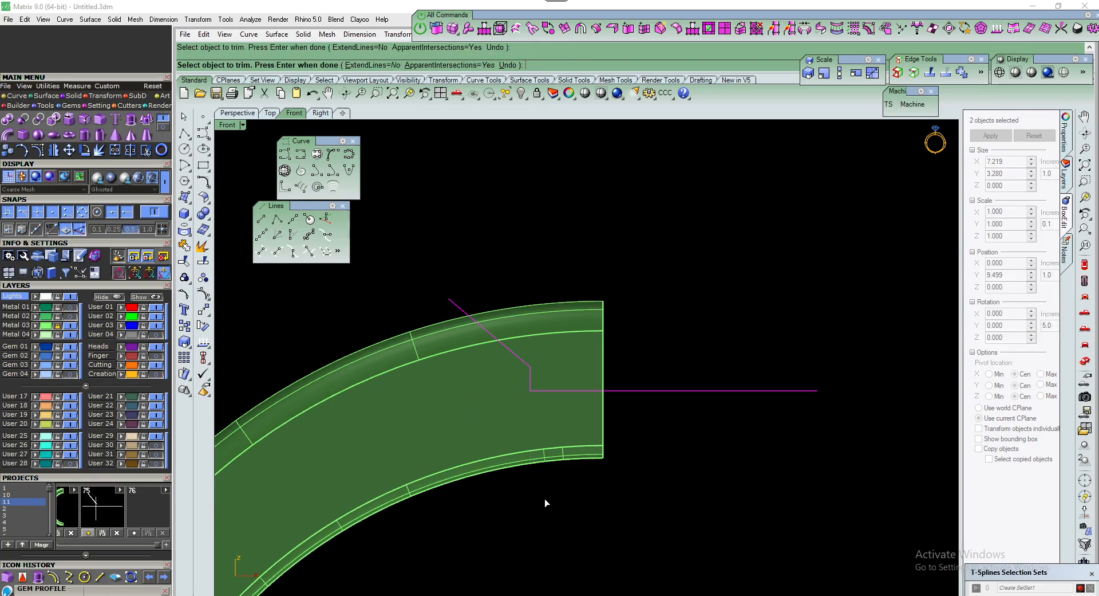
right_click(544, 498)
click(184, 246)
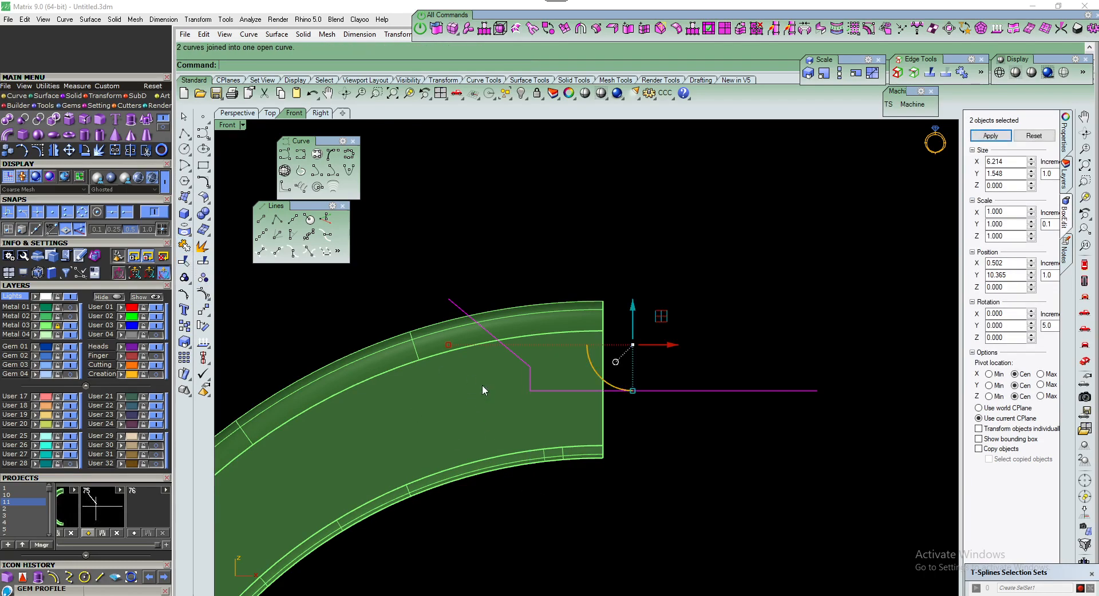
scroll(507, 391, down, 3)
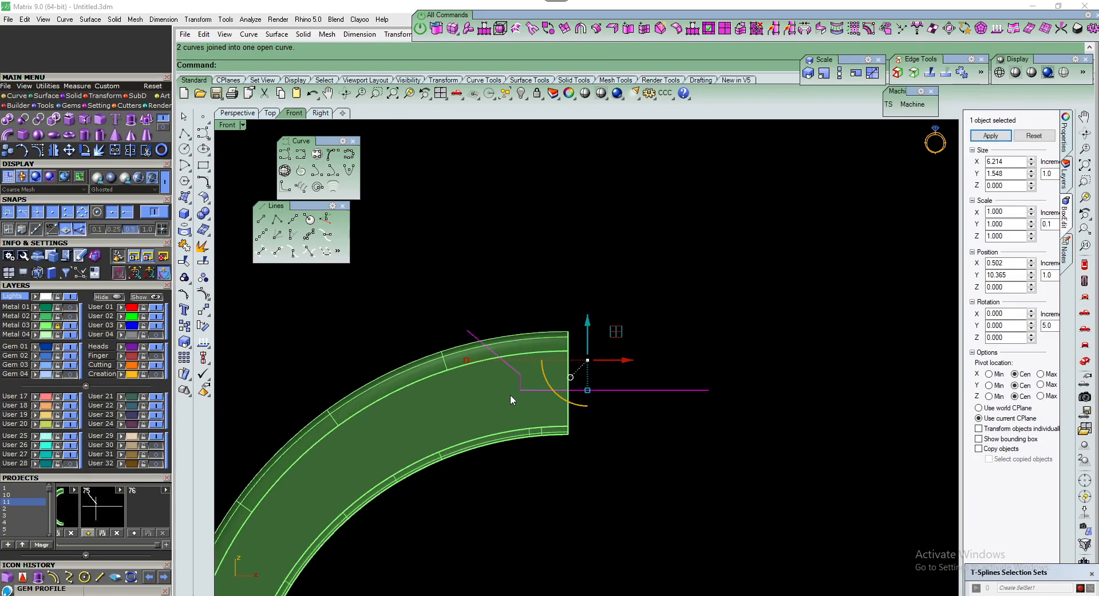
Project the stepped curve onto the Front construction plane, deleting the input object
click(401, 36)
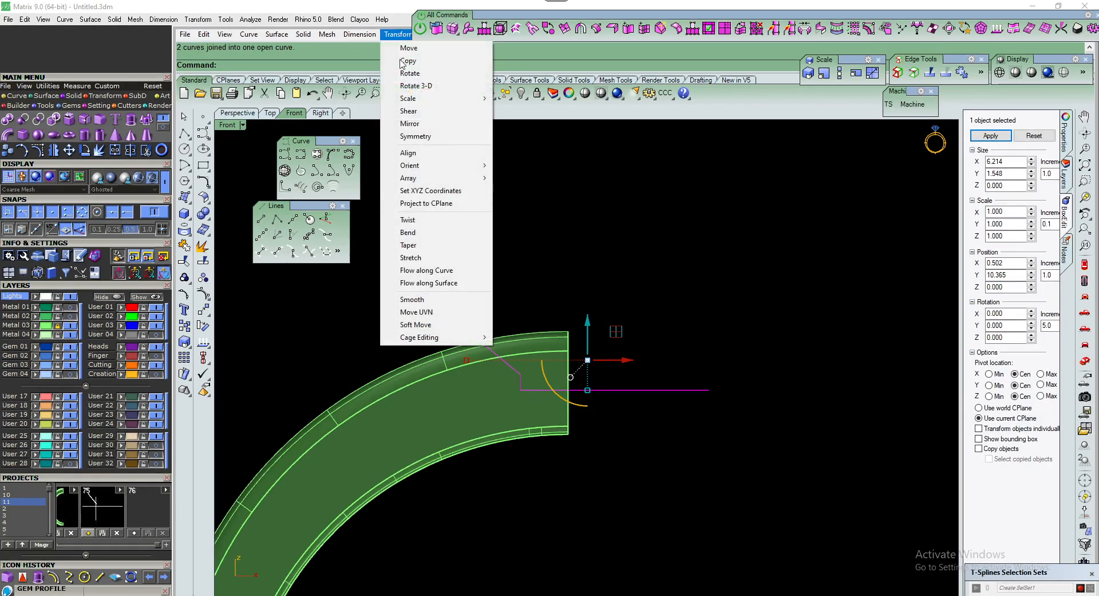
click(413, 204)
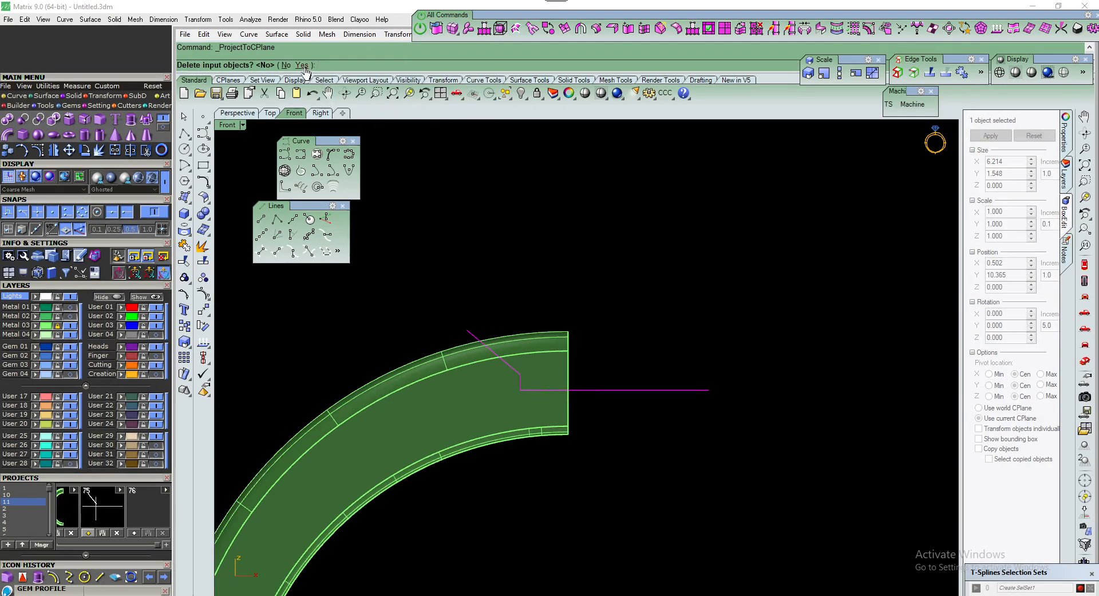
click(302, 66)
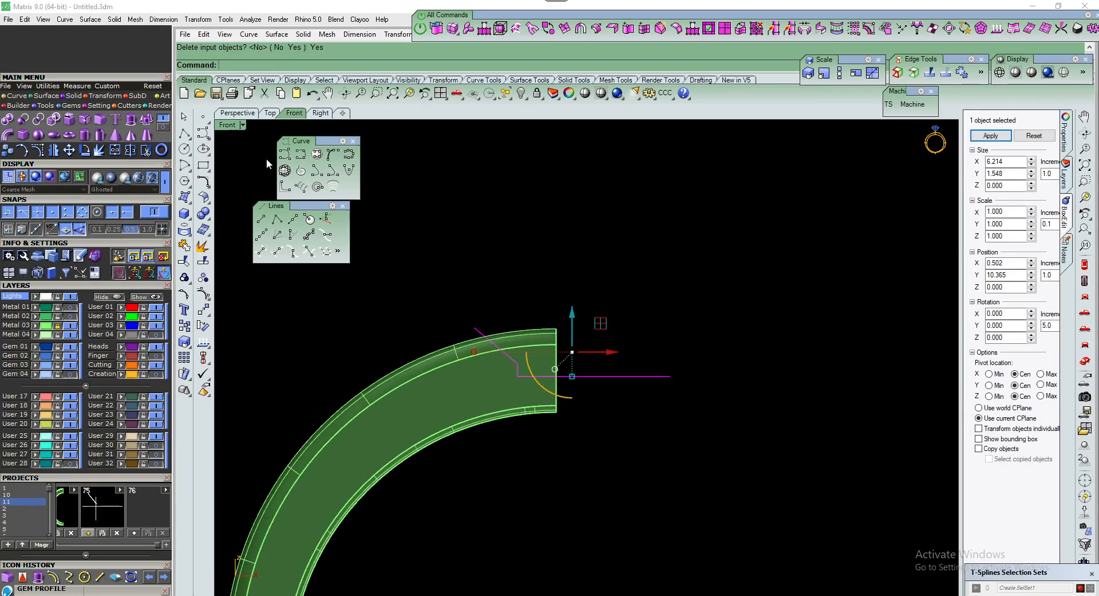
click(240, 114)
scroll(567, 376, down, 4)
right_drag(567, 379, 607, 309)
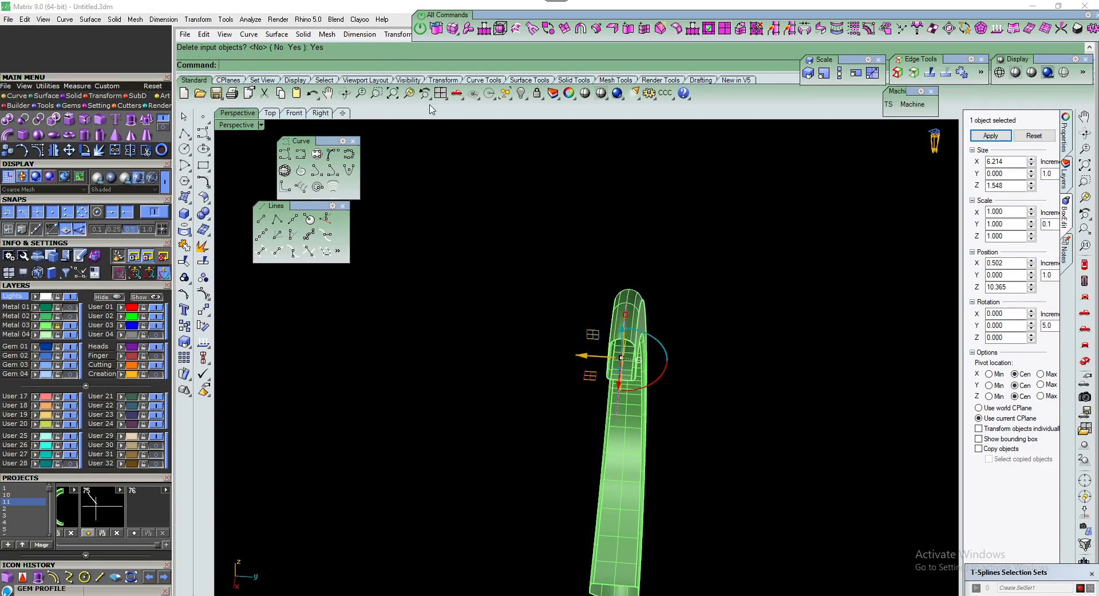
right_drag(577, 362, 582, 358)
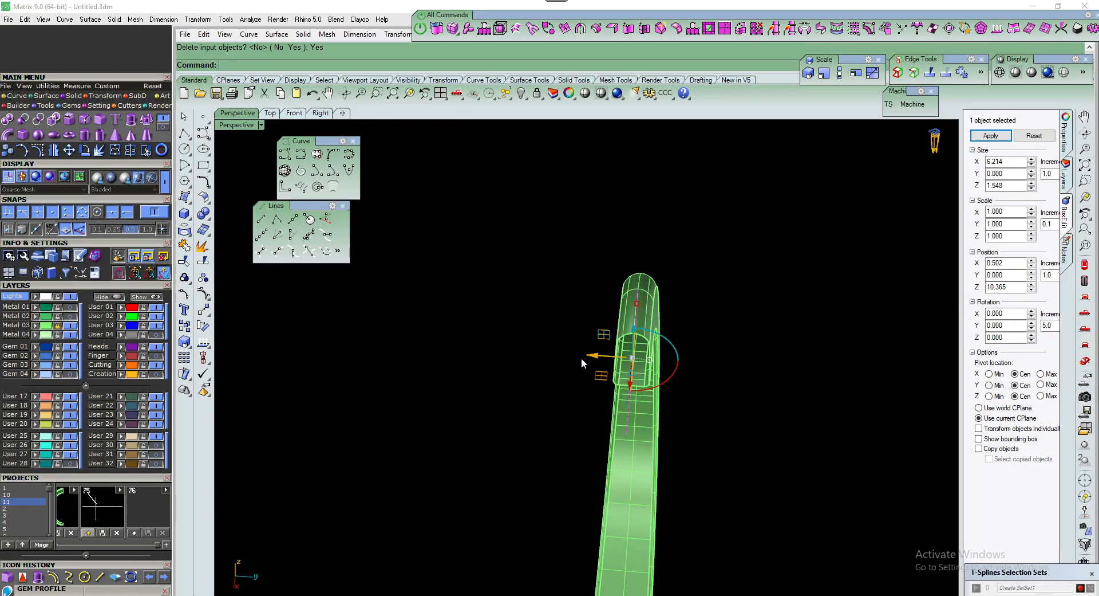
Move the stepped curve sideways off the ring's centre plane, to about -4.41 in Y, and view its offset from above
drag(592, 356, 476, 356)
right_drag(592, 362, 680, 415)
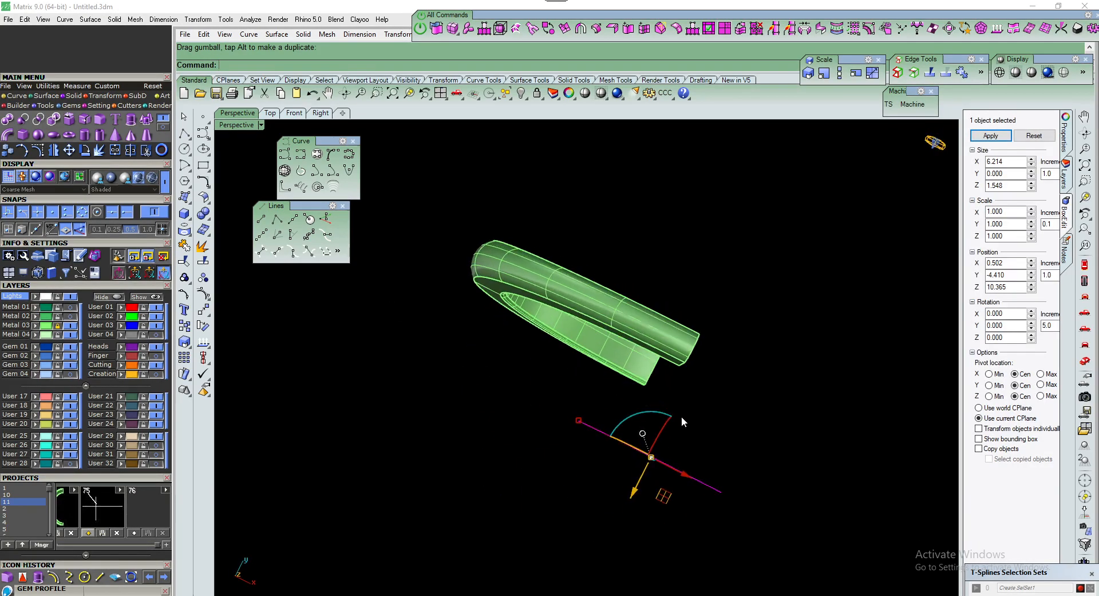
scroll(592, 372, down, 8)
right_drag(590, 373, 631, 381)
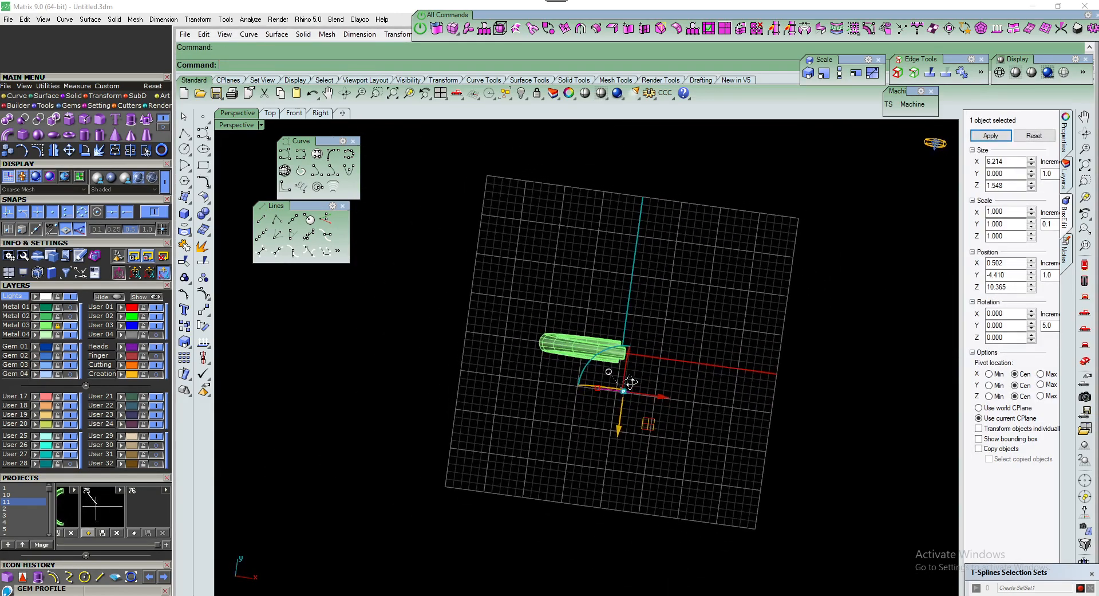
click(272, 115)
scroll(562, 299, down, 9)
key(F7)
scroll(557, 331, up, 4)
scroll(565, 320, down, 2)
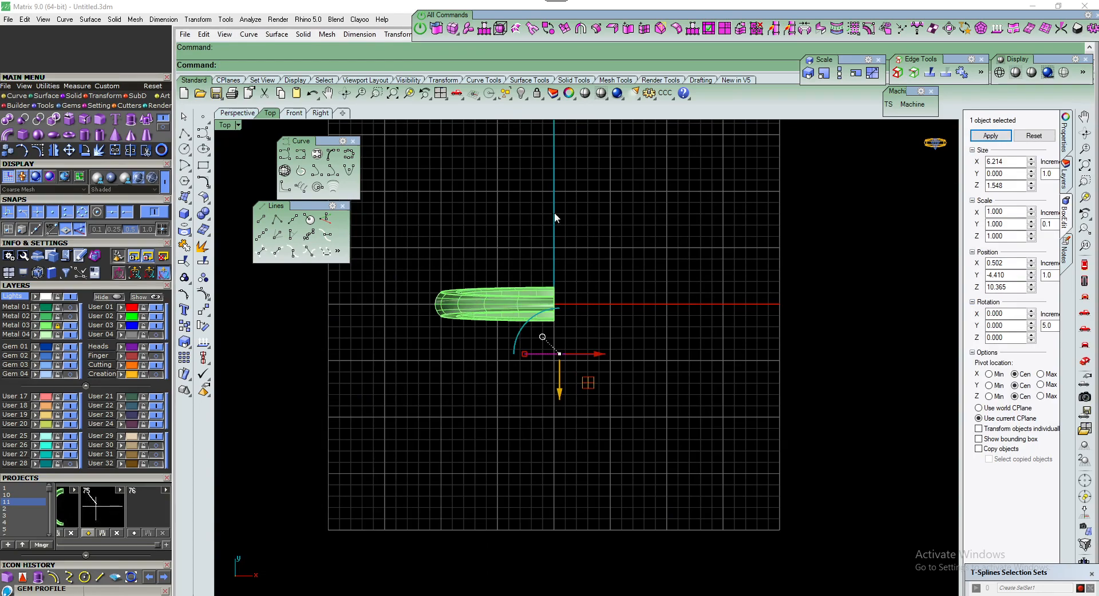
scroll(544, 308, up, 2)
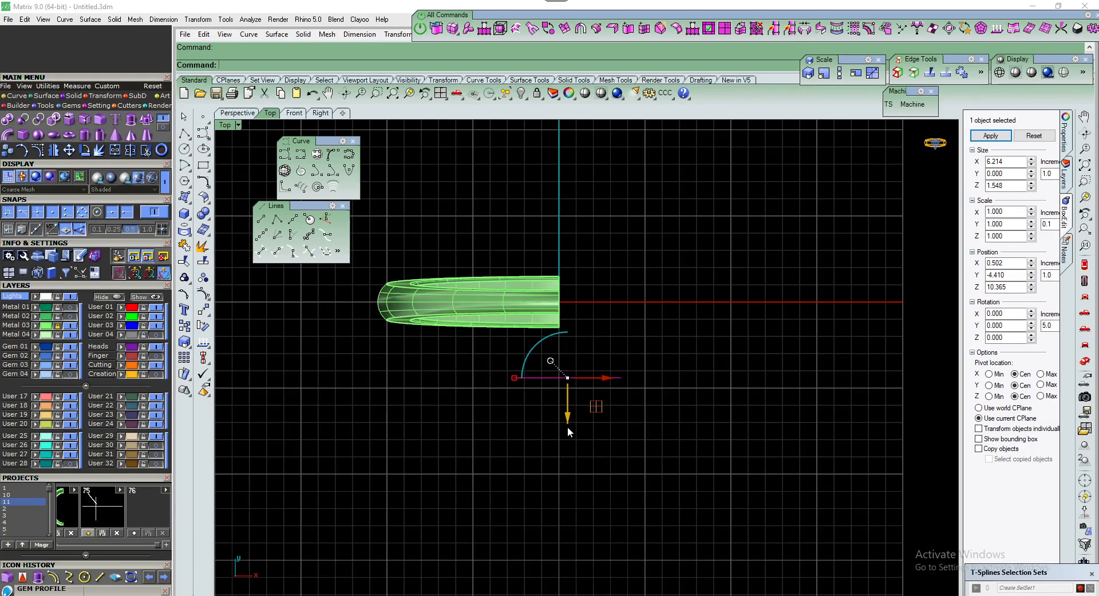
Project the offset stepped curve back onto the Front construction plane, deleting the input object
click(294, 113)
click(398, 34)
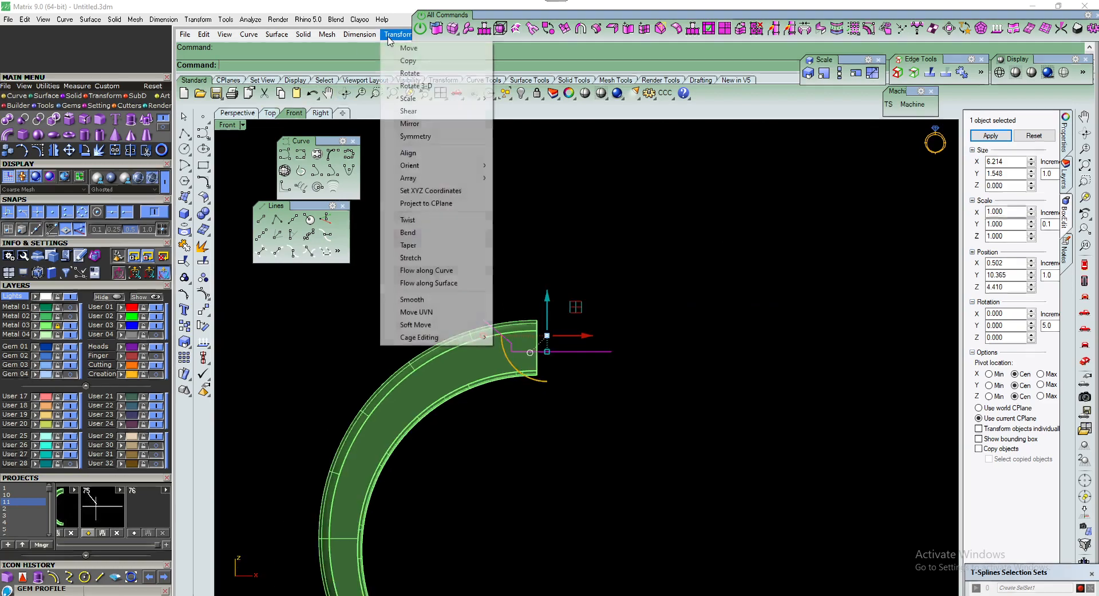
click(430, 206)
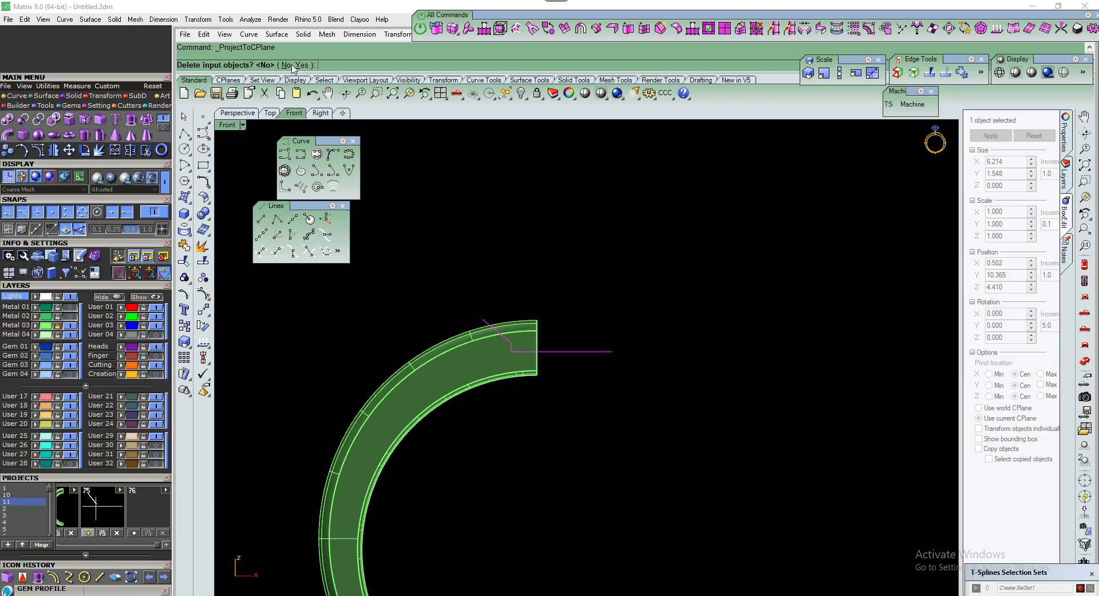
click(301, 65)
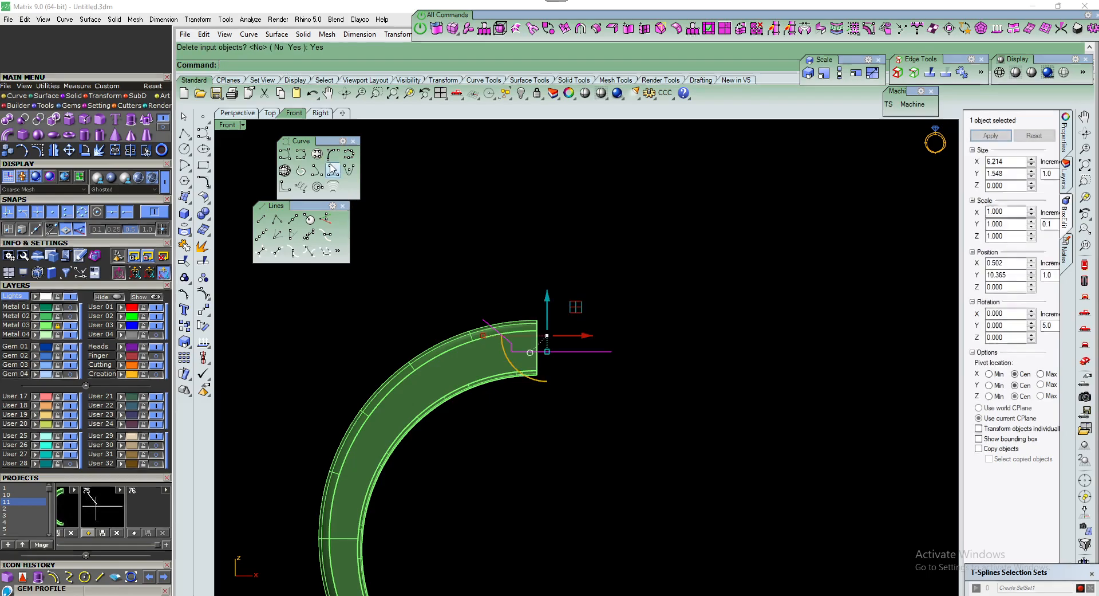
Examine the projected curve's alignment with the half band's centre plane in the Perspective, Top and Front views
click(248, 114)
right_drag(513, 292, 614, 359)
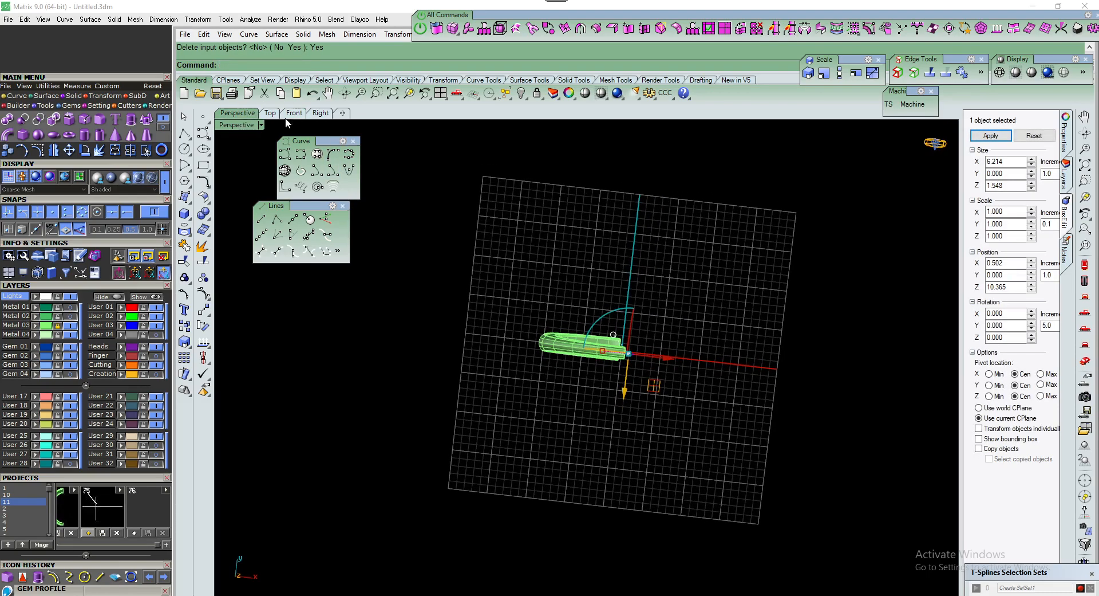
click(270, 114)
scroll(570, 292, up, 4)
click(618, 314)
click(613, 307)
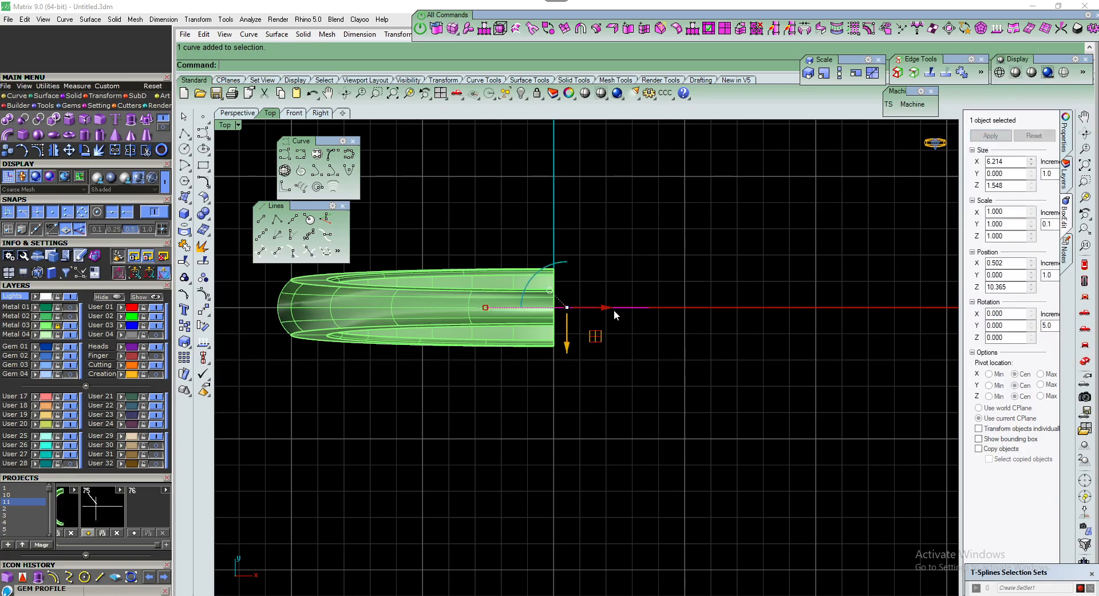
scroll(585, 307, up, 4)
right_drag(593, 321, 624, 351)
scroll(623, 351, down, 4)
click(294, 114)
scroll(547, 347, down, 2)
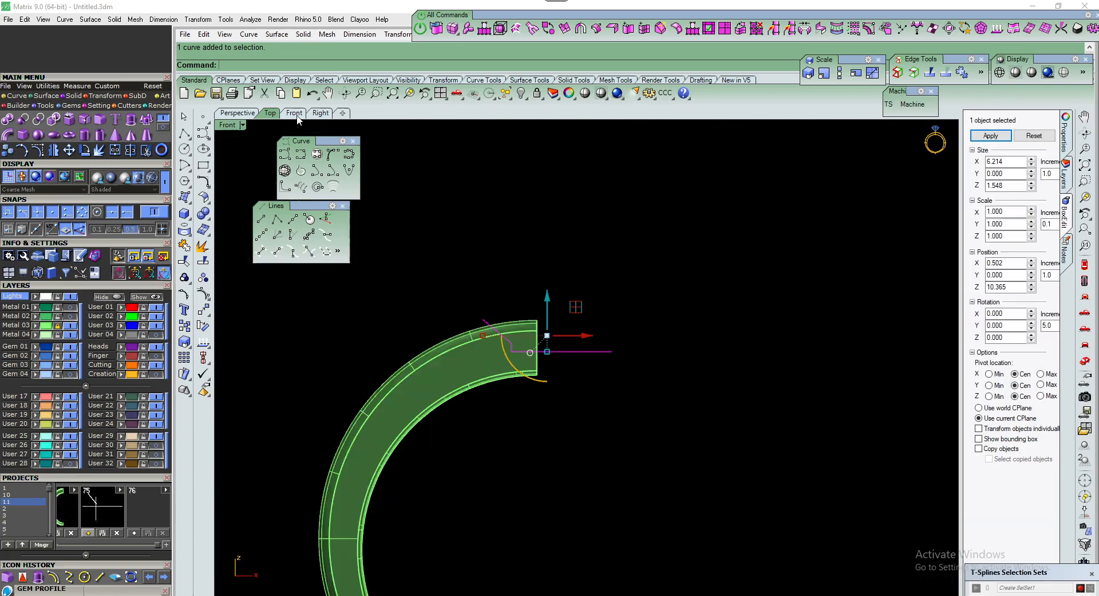
scroll(548, 347, up, 4)
Extrude the stepped curve to both sides across the half band, about 14.3 mm in total width
click(247, 113)
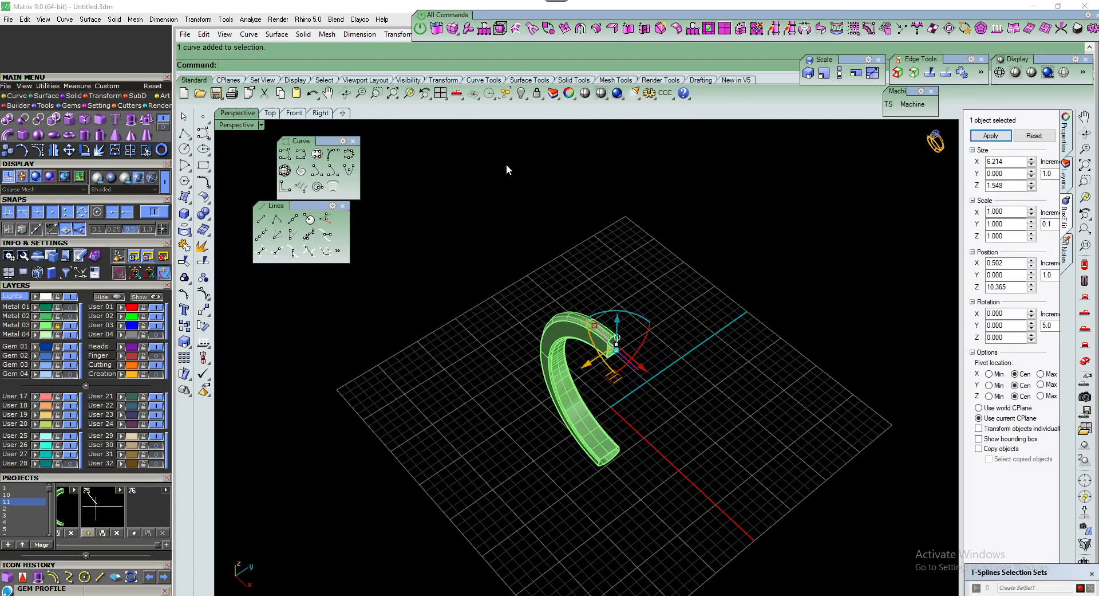
click(408, 92)
scroll(585, 332, down, 5)
right_drag(593, 344, 564, 359)
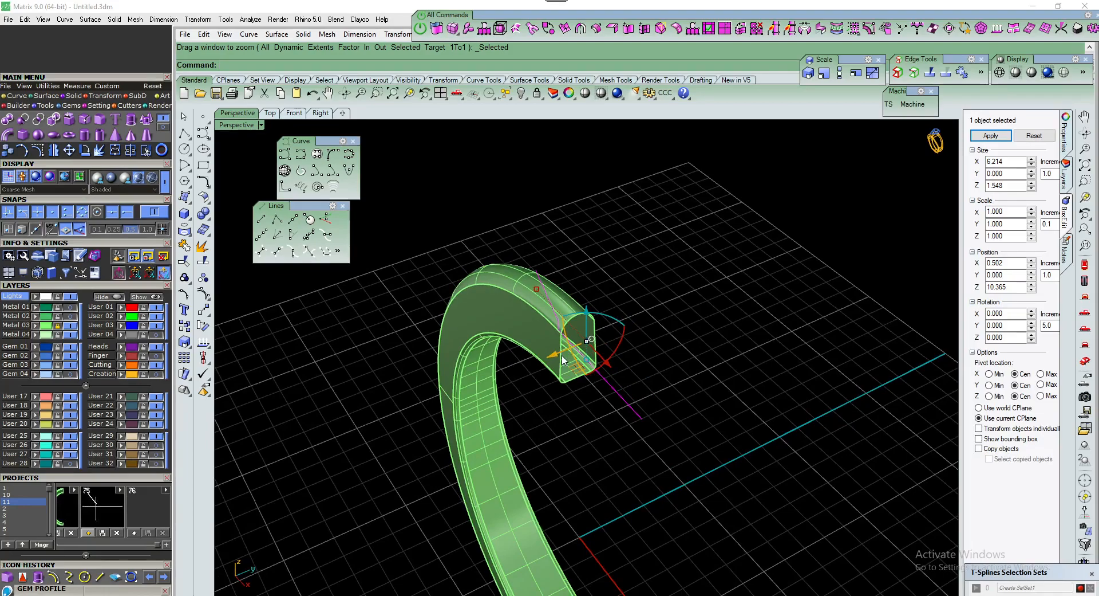
scroll(563, 359, up, 2)
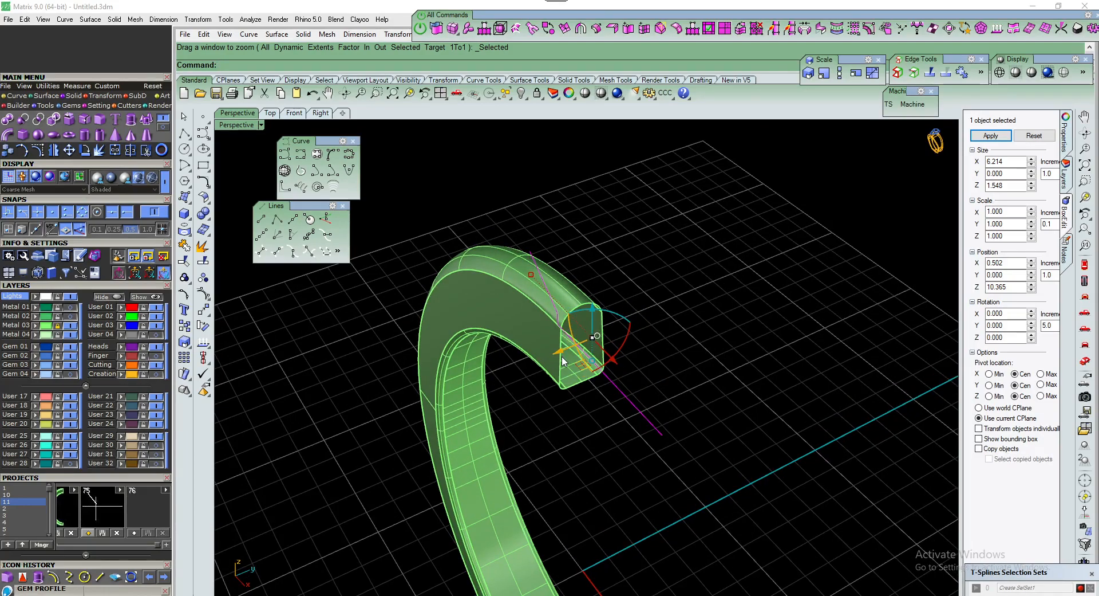
right_drag(563, 362, 631, 372)
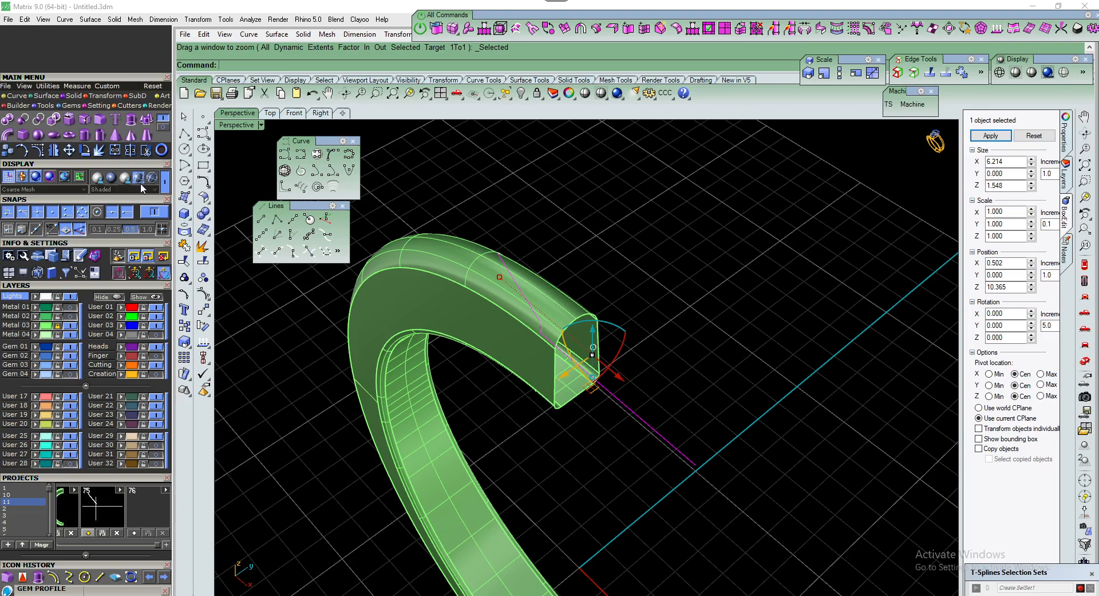
click(131, 120)
scroll(480, 360, down, 3)
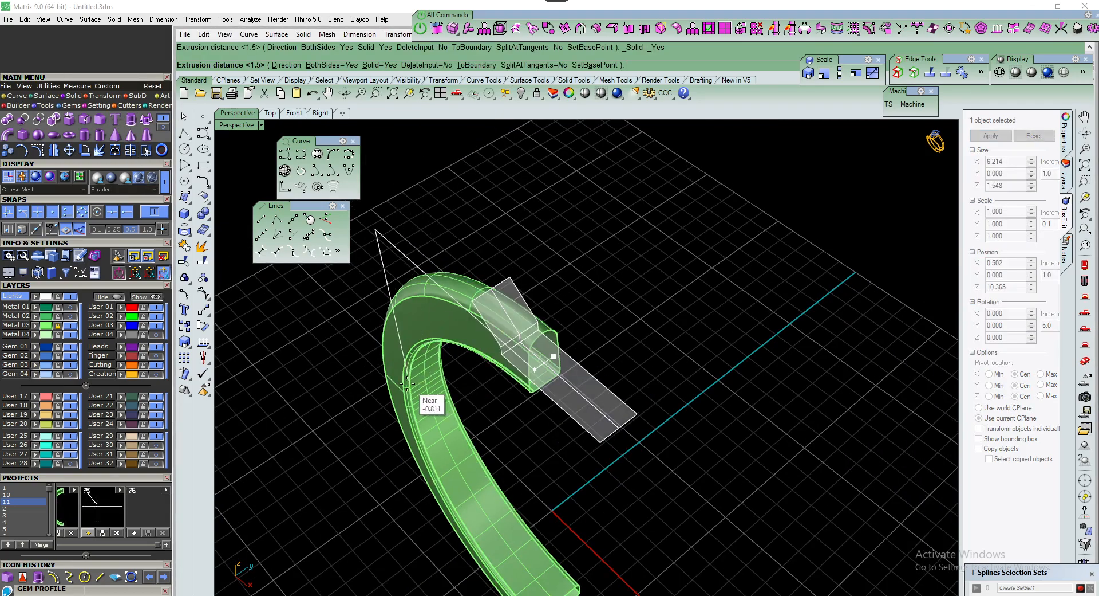
click(319, 409)
click(285, 420)
Select the extruded stepped surface across the half band and assign it to the Cutting layer
right_drag(284, 420, 376, 385)
scroll(505, 375, up, 5)
click(514, 367)
right_drag(481, 434, 479, 389)
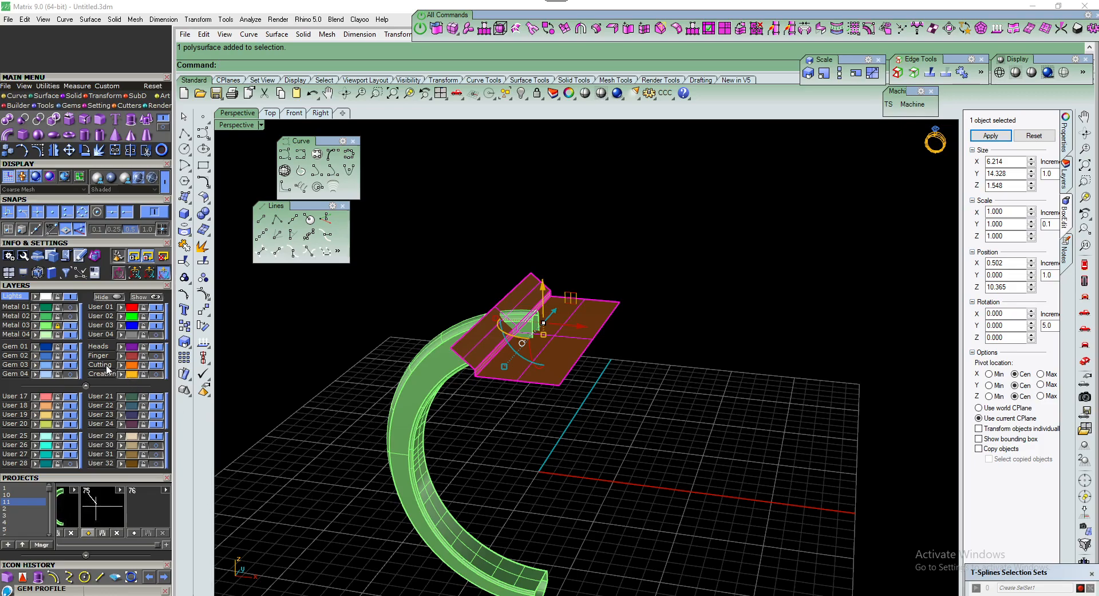
right_drag(539, 320, 527, 320)
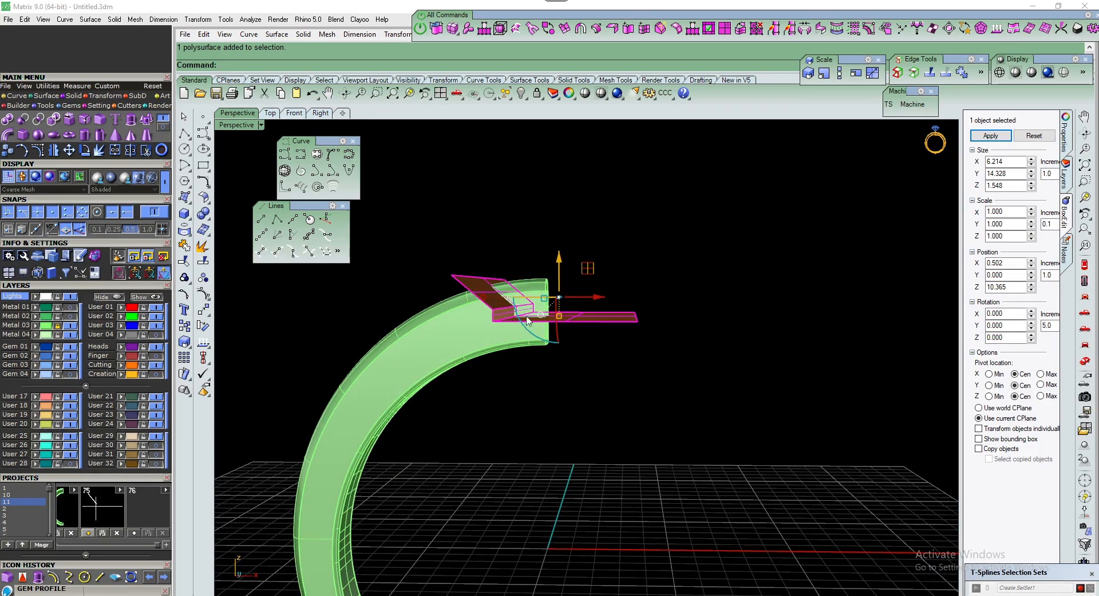
Flip the stepped cutting surface's direction so its normals point down and towards the half band
click(205, 347)
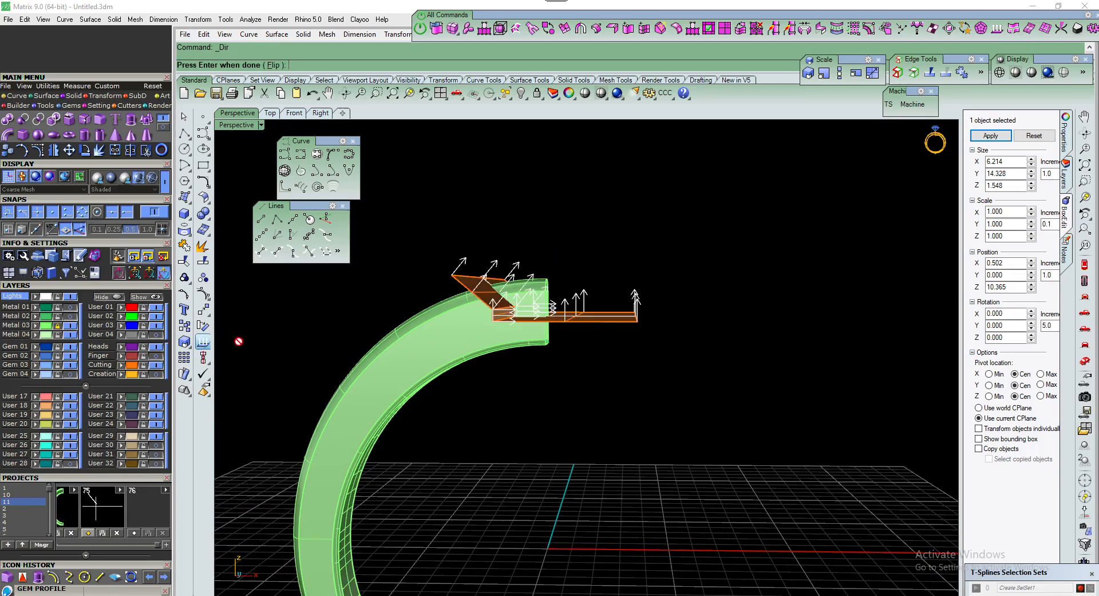
right_drag(449, 346, 572, 363)
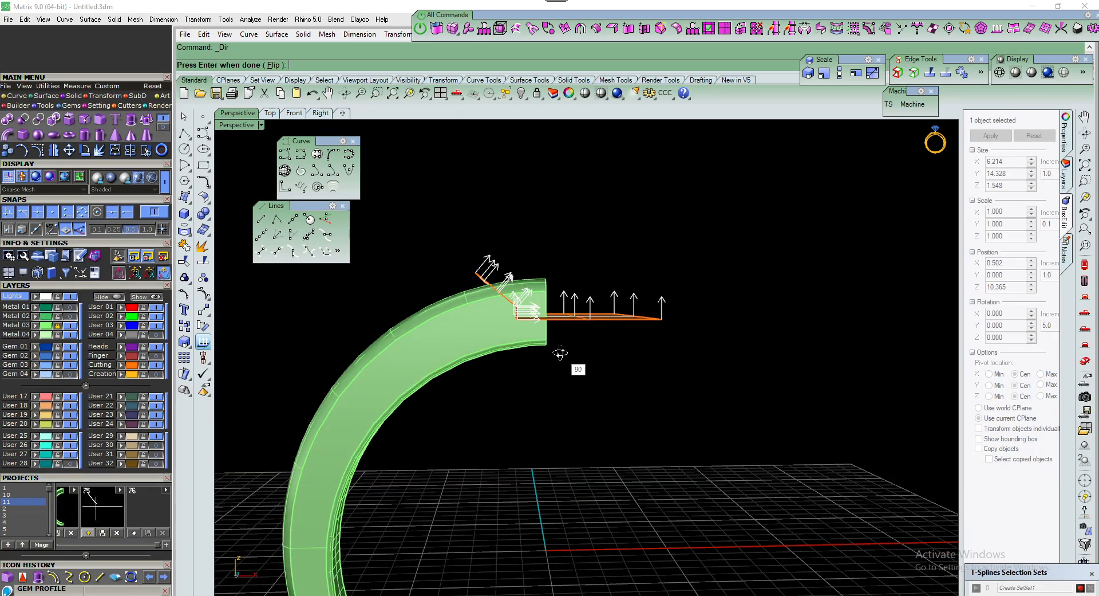
click(302, 116)
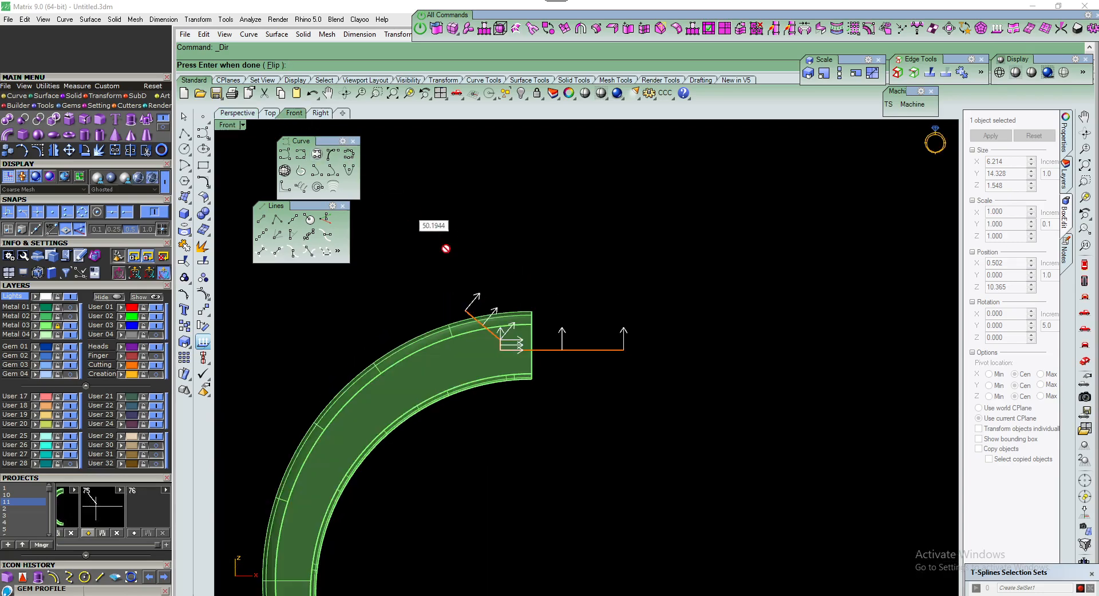
scroll(575, 350, up, 2)
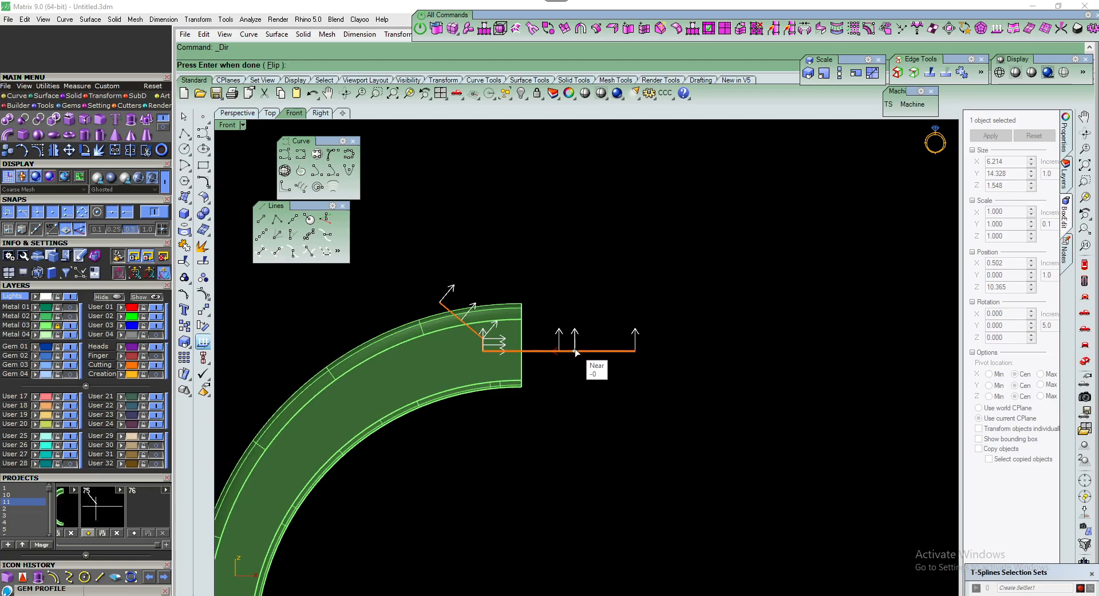
scroll(518, 331, up, 1)
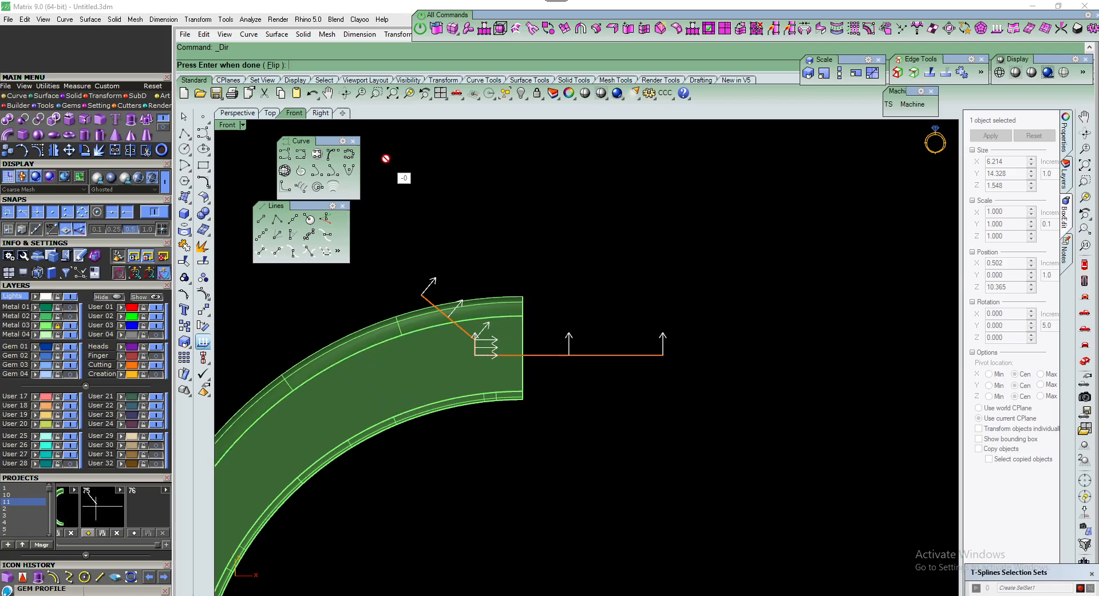
click(274, 66)
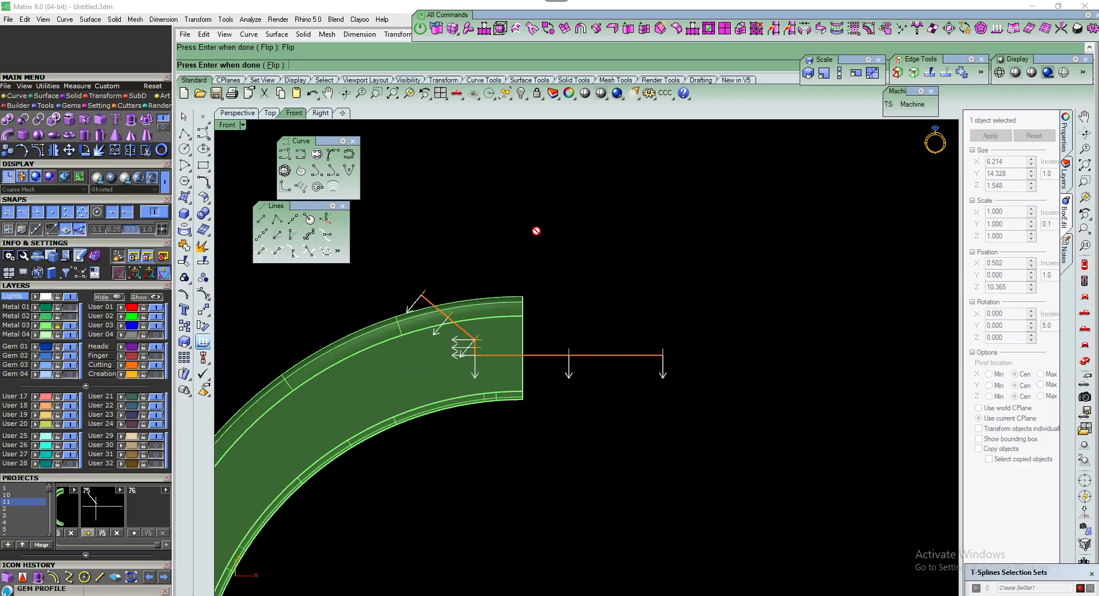
key(Return)
click(540, 237)
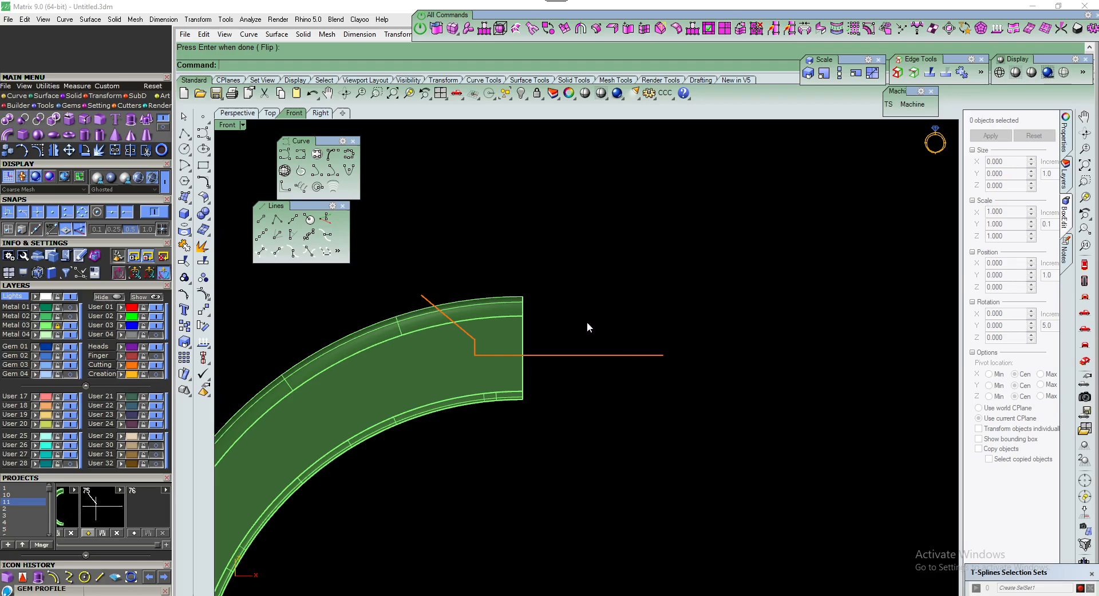
Cap the open ends of the half band to make it a closed solid
right_drag(597, 324, 577, 313)
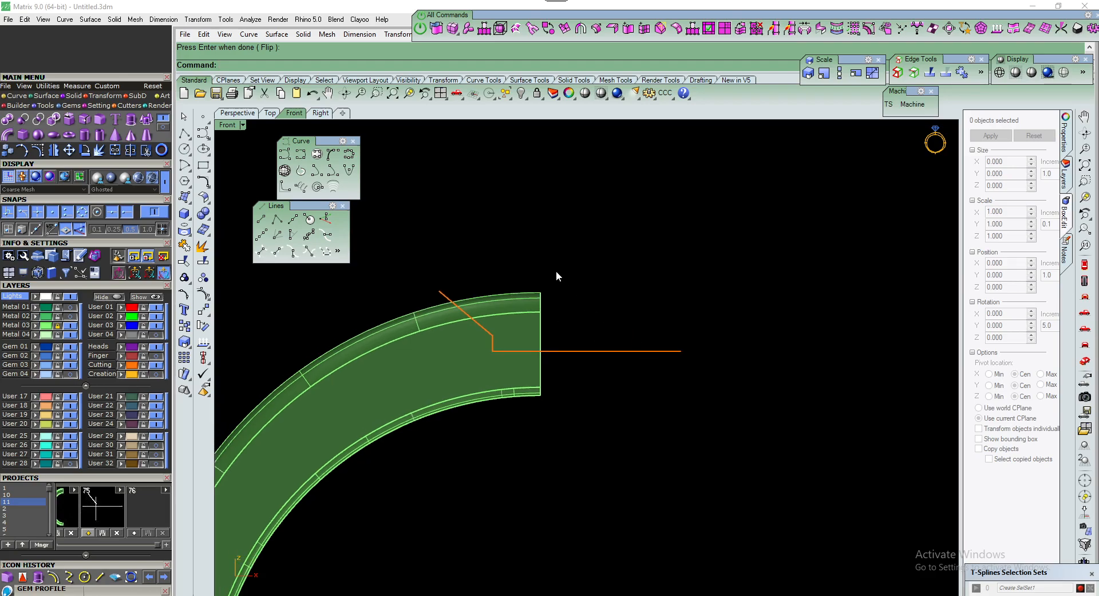
click(52, 87)
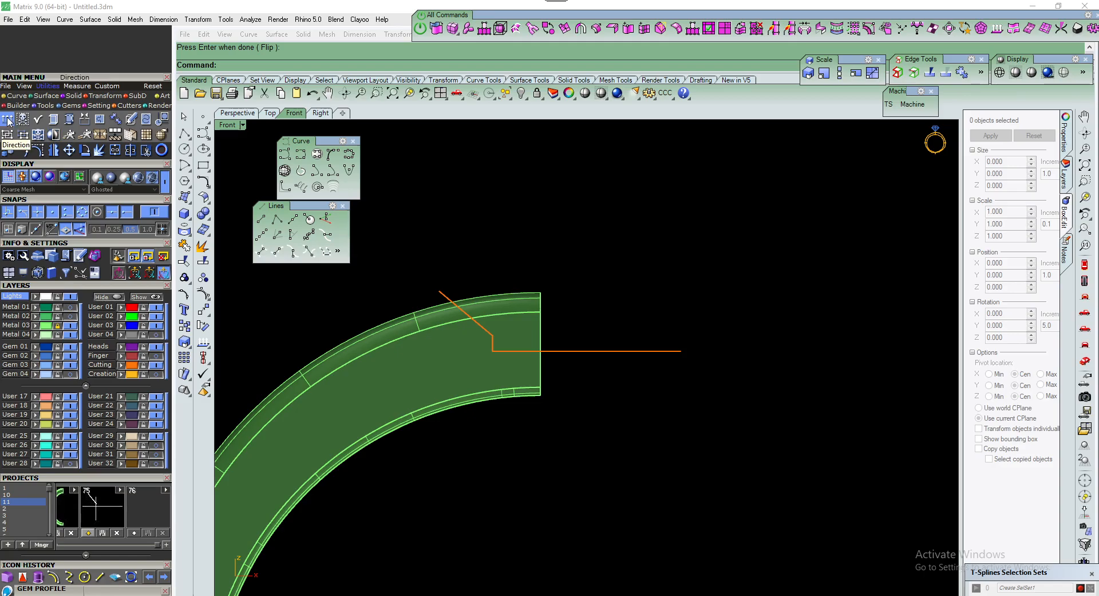
click(97, 126)
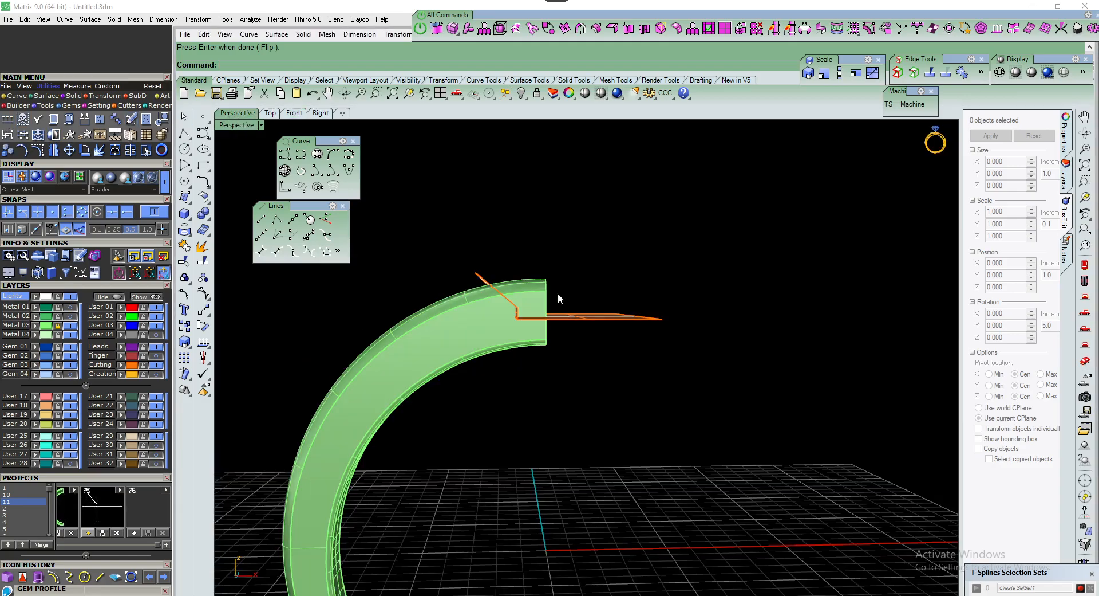
scroll(477, 329, up, 2)
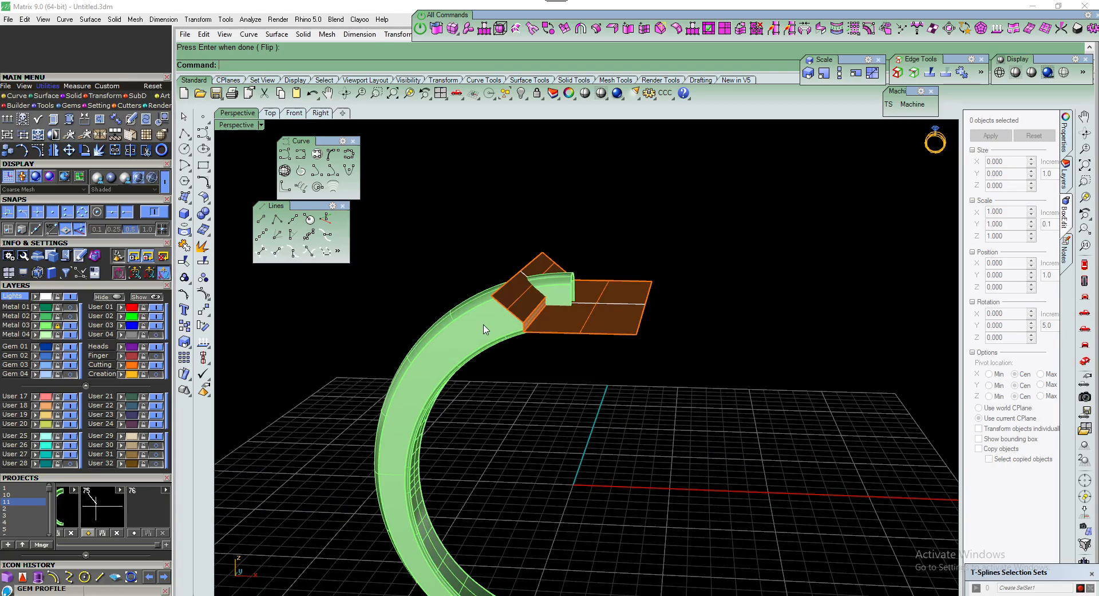
right_drag(483, 324, 444, 342)
click(490, 300)
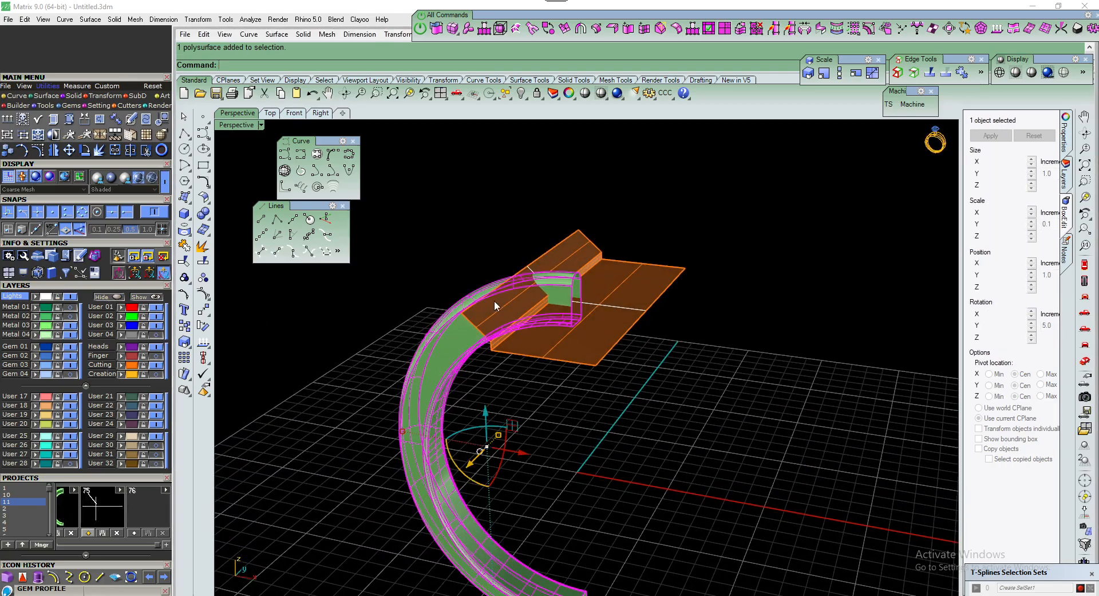
right_drag(500, 301, 723, 317)
click(204, 214)
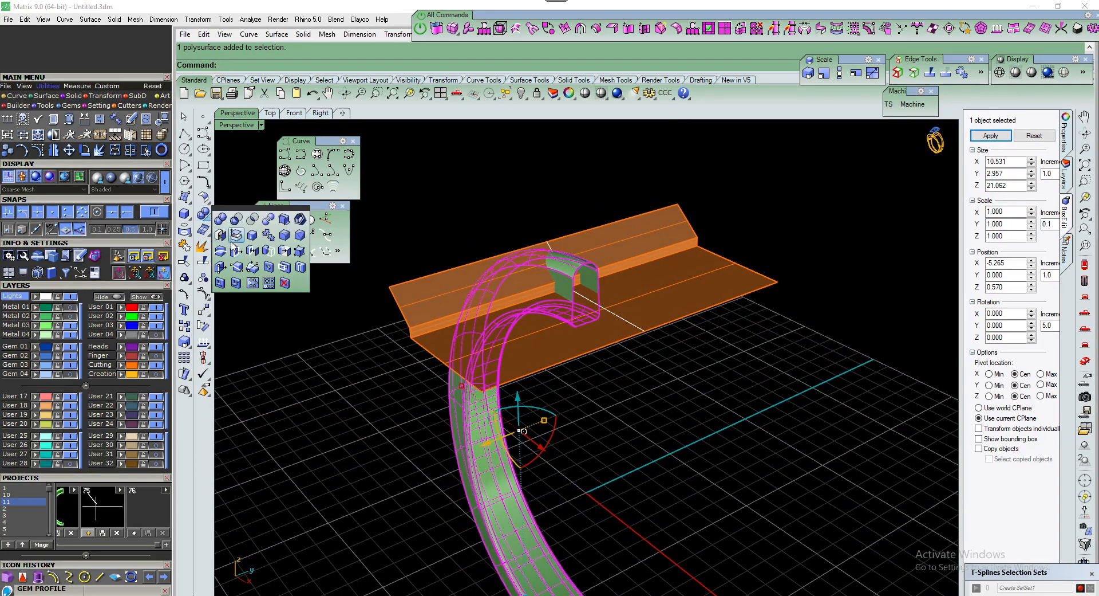
click(222, 235)
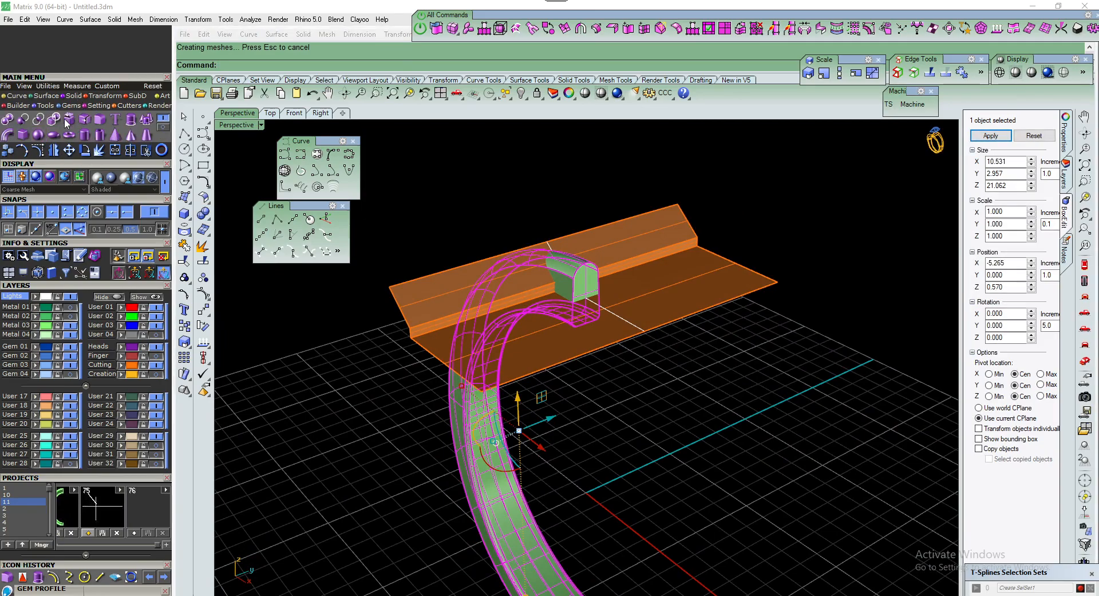
Check the capped half band for naked edges with the edge analysis
scroll(565, 290, down, 3)
right_drag(572, 401, 518, 373)
scroll(552, 487, up, 4)
scroll(552, 486, down, 3)
right_drag(624, 400, 547, 425)
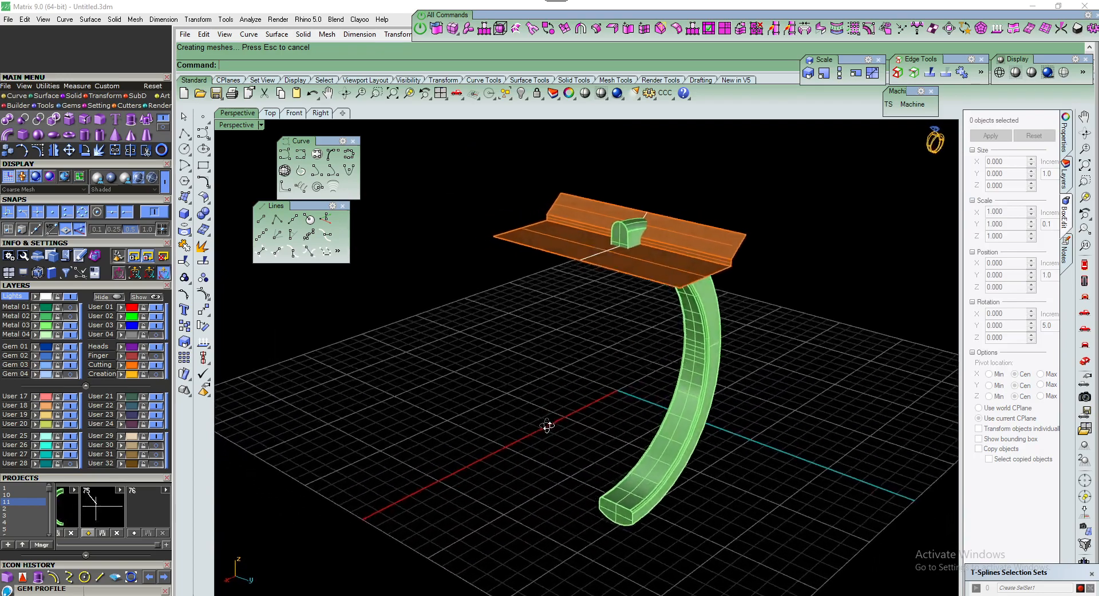
click(687, 349)
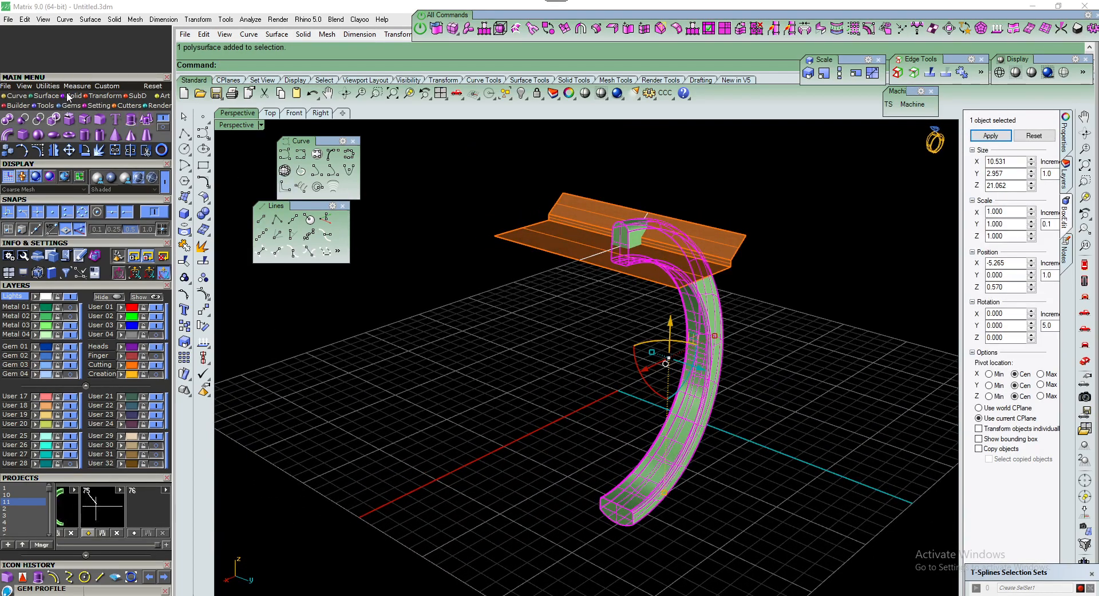
click(48, 86)
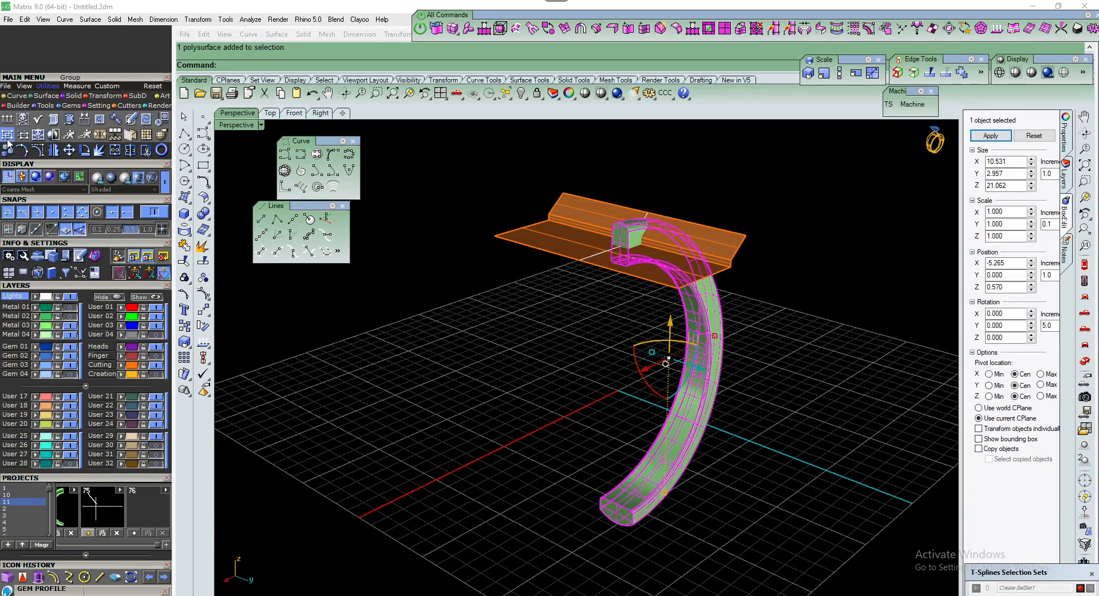
click(53, 120)
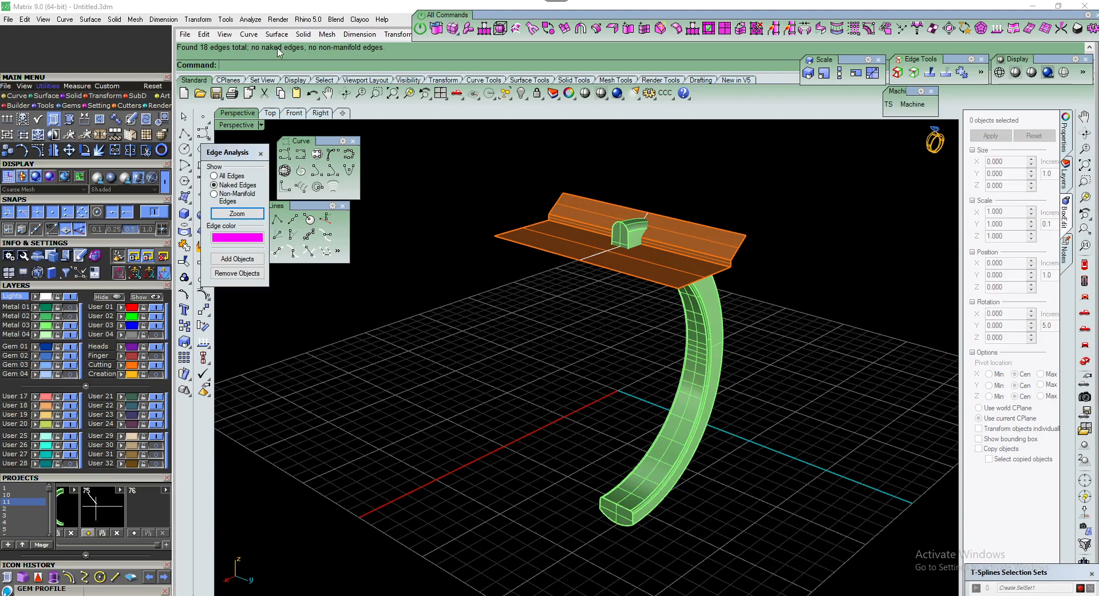
click(261, 153)
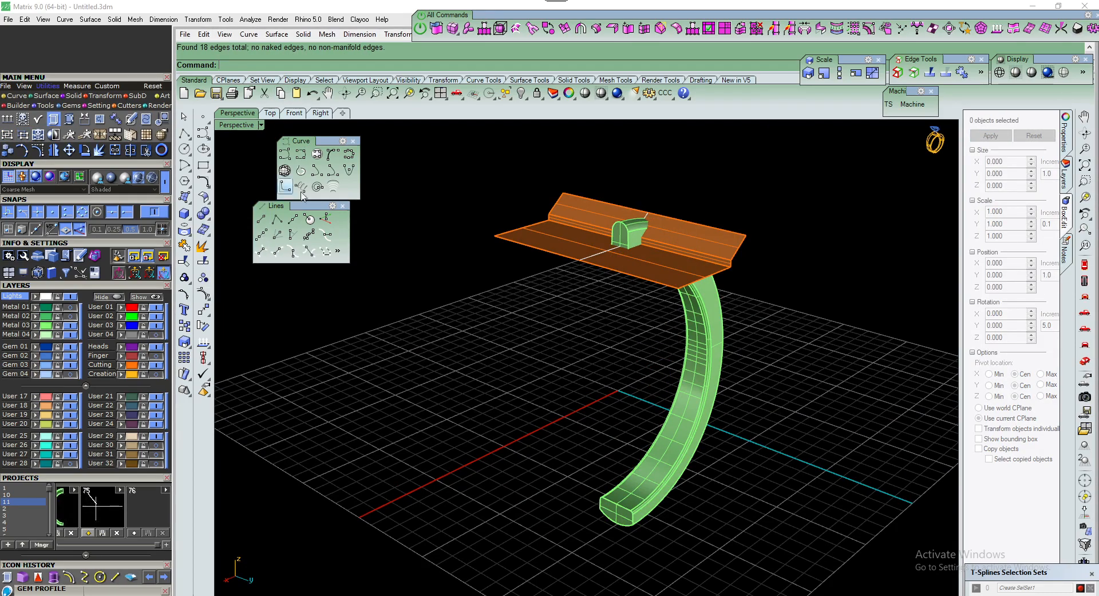
Store the half band, the cutting surface and the stepped curve together in project slot 76
click(690, 334)
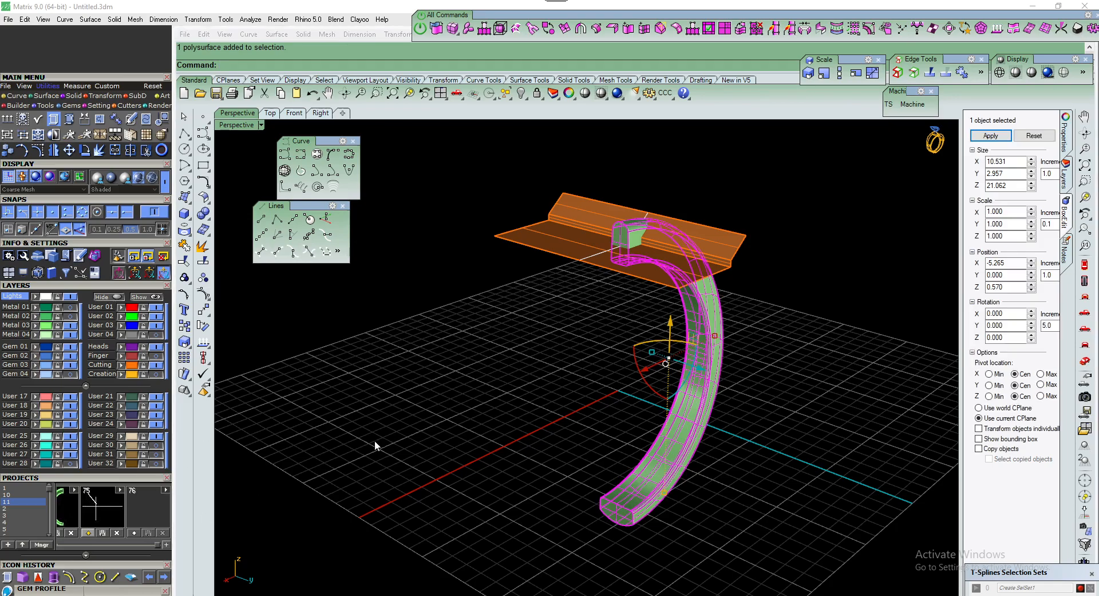
scroll(718, 267, down, 2)
drag(822, 209, 407, 548)
click(103, 533)
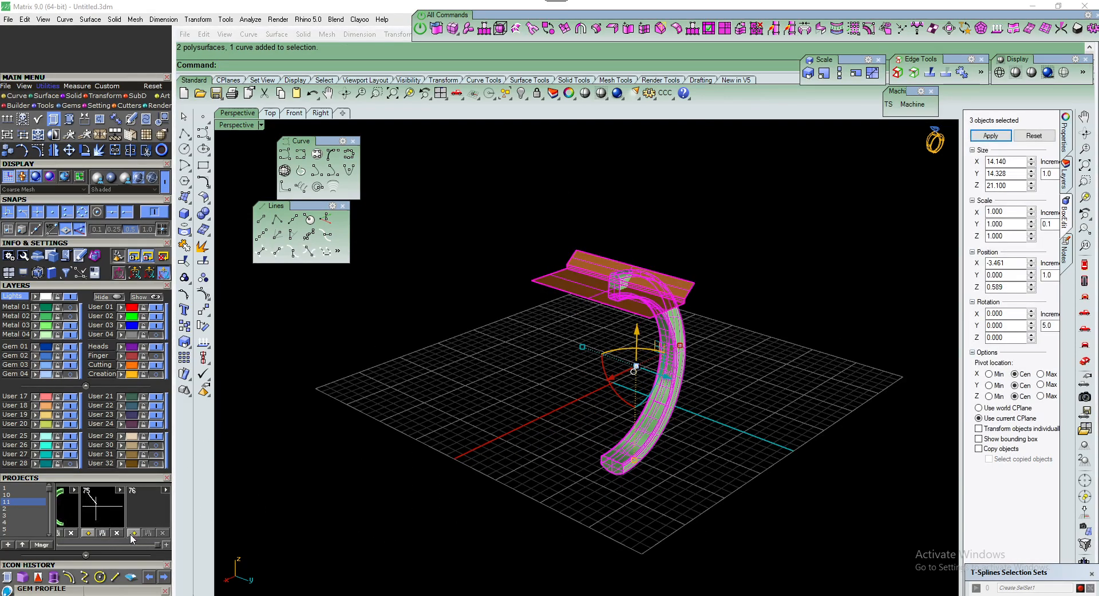
click(461, 429)
scroll(679, 349, up, 2)
Boolean-subtract the stepped cutting surface from the half band with DeleteInput set to Yes
click(677, 316)
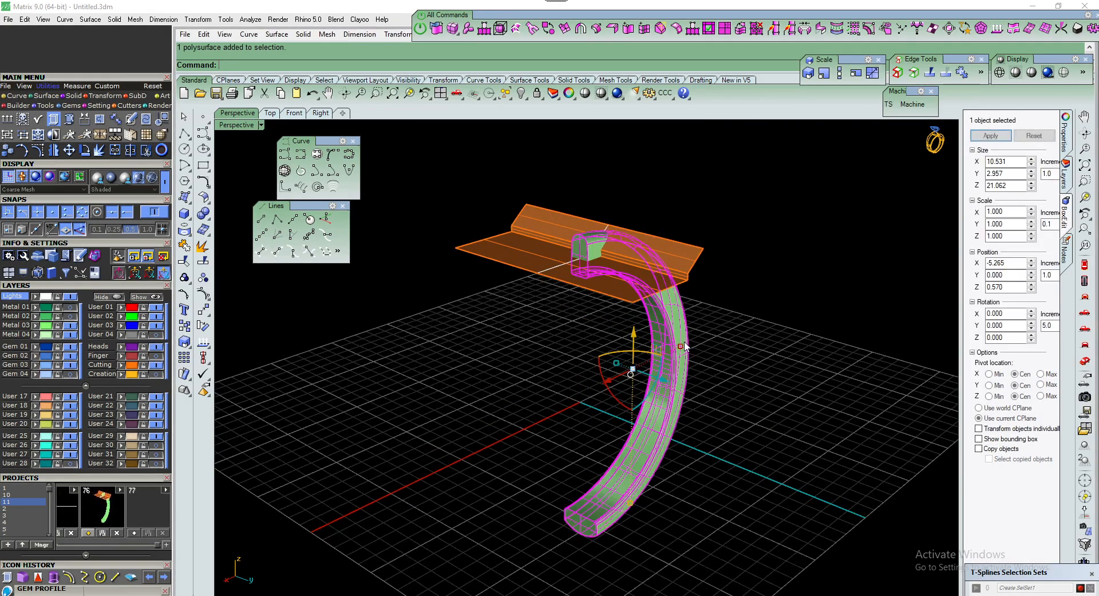
right_drag(665, 292, 681, 307)
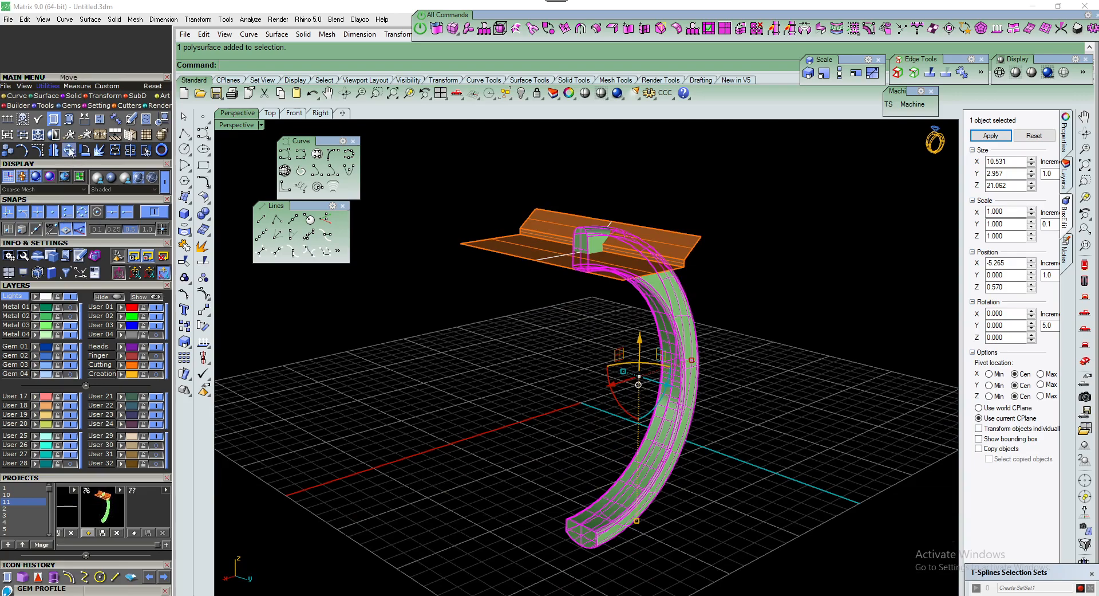
click(75, 96)
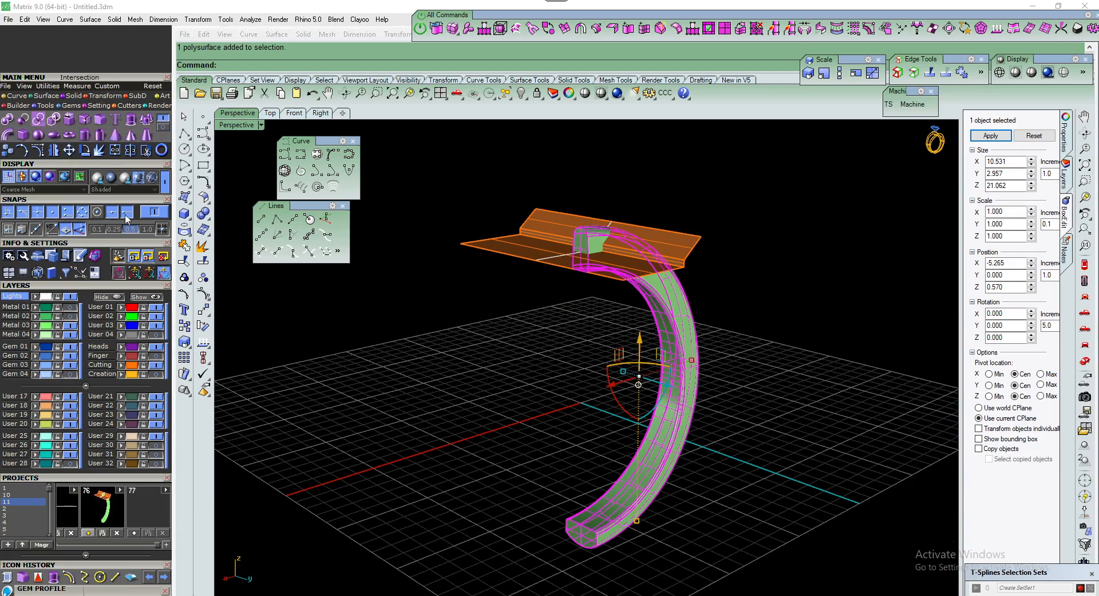
click(203, 214)
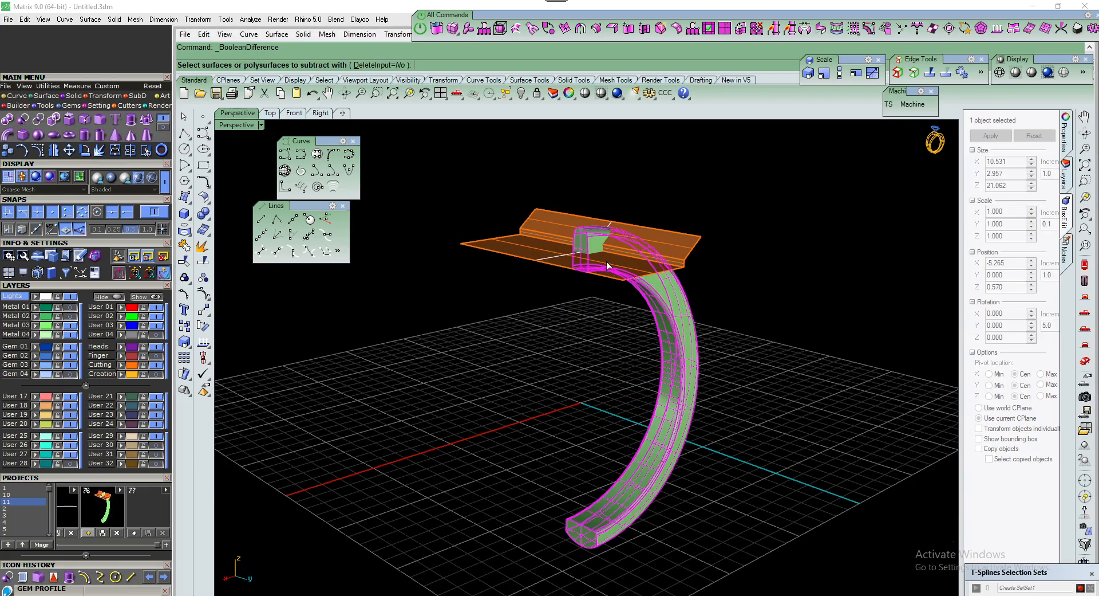
click(541, 246)
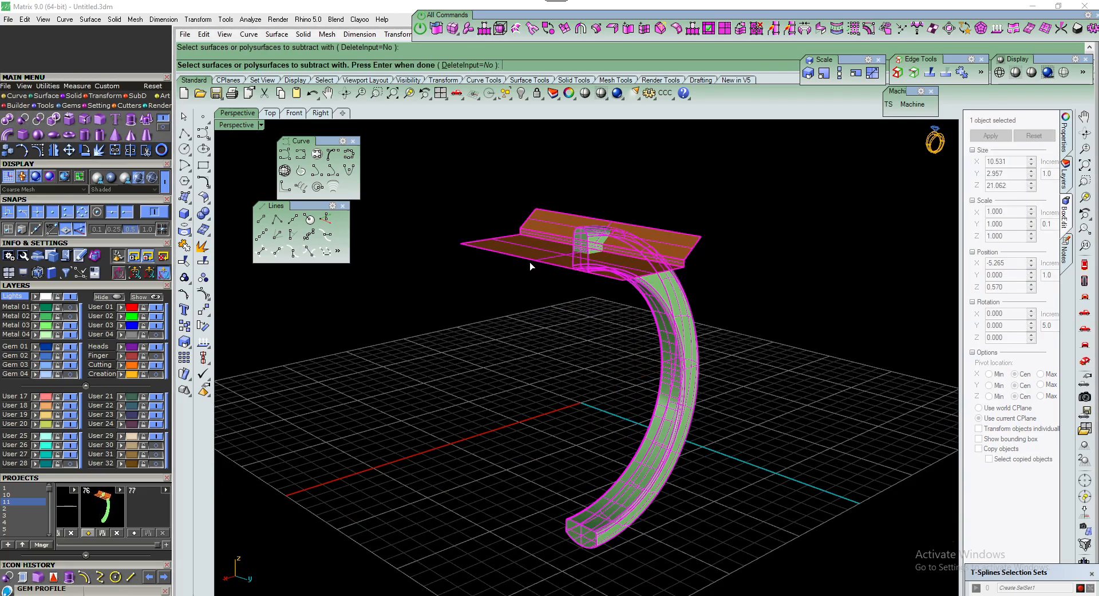
click(480, 69)
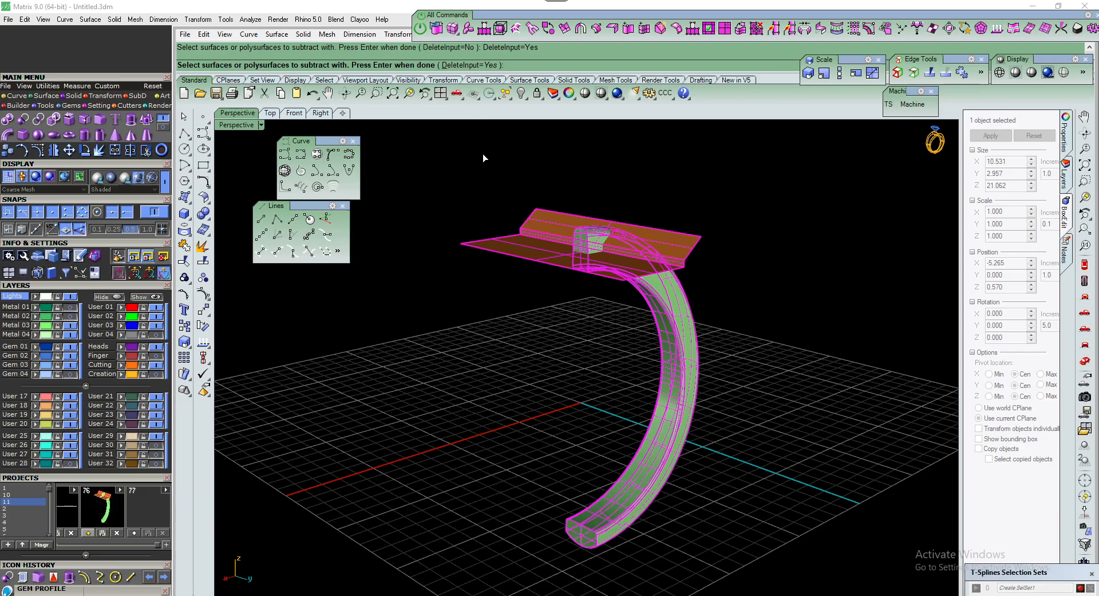
right_click(483, 153)
Mirror a copy of the cut half band about the Y axis through 0, and show the Metal 01 layer with the head
right_drag(593, 266, 513, 301)
scroll(613, 277, up, 2)
click(613, 278)
right_drag(614, 278, 424, 351)
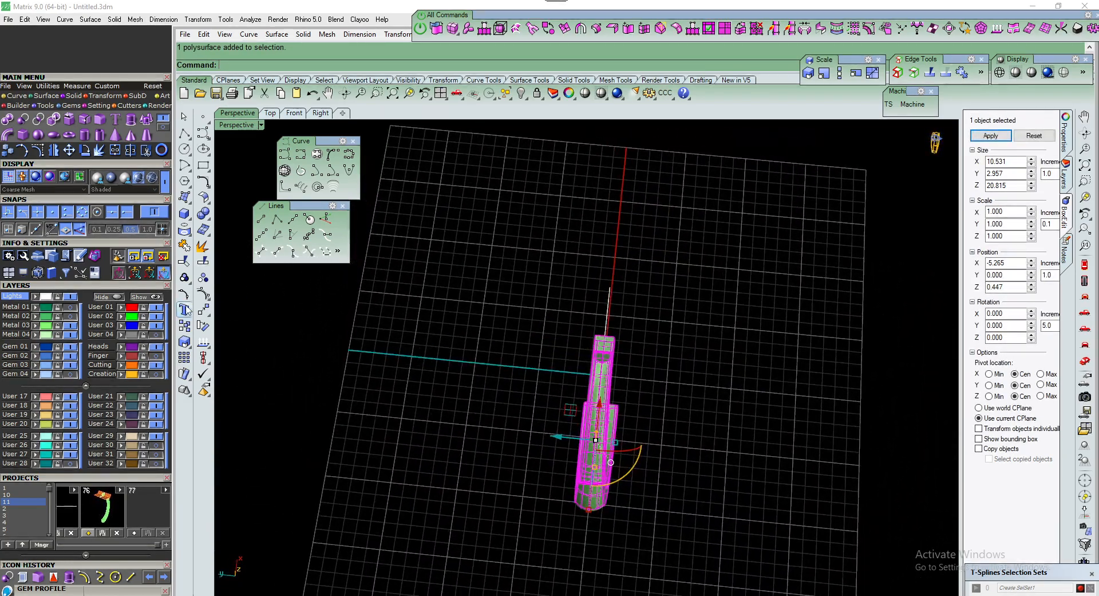
click(204, 310)
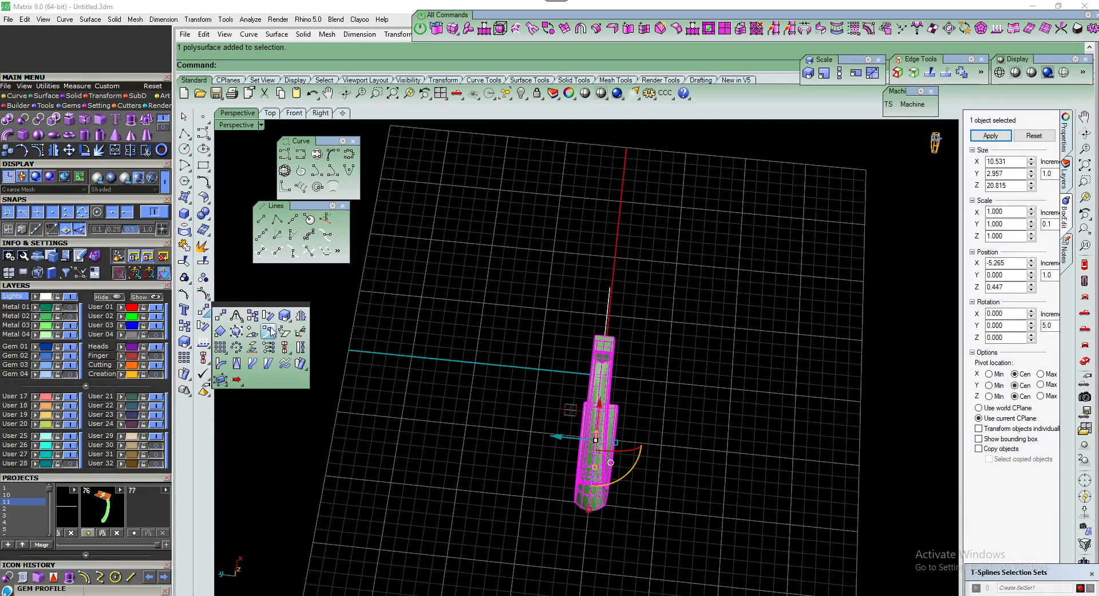
click(301, 316)
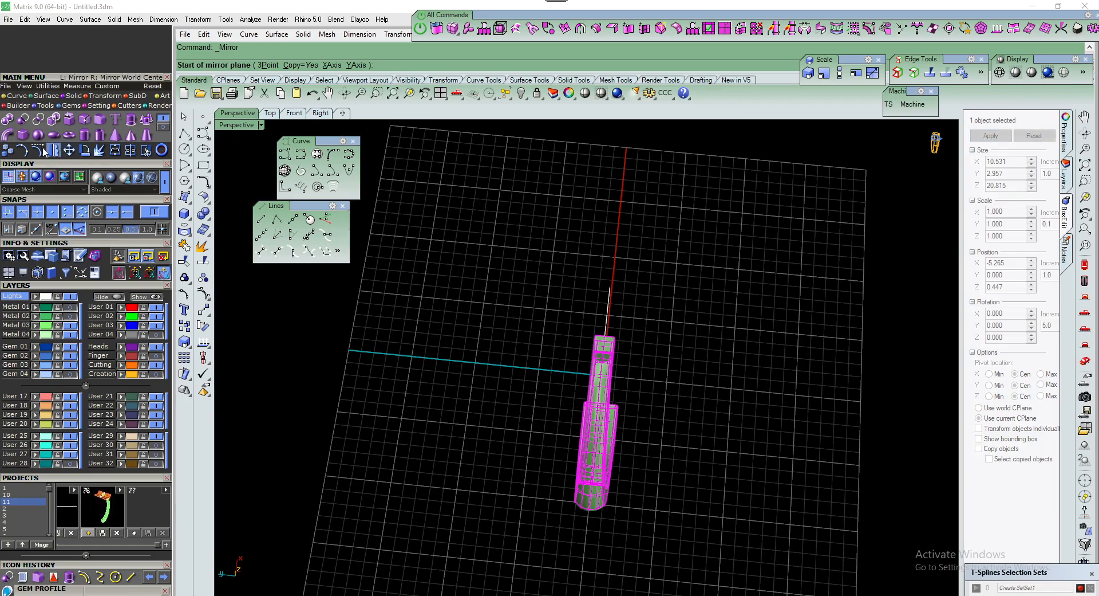
text(0)
key(Return)
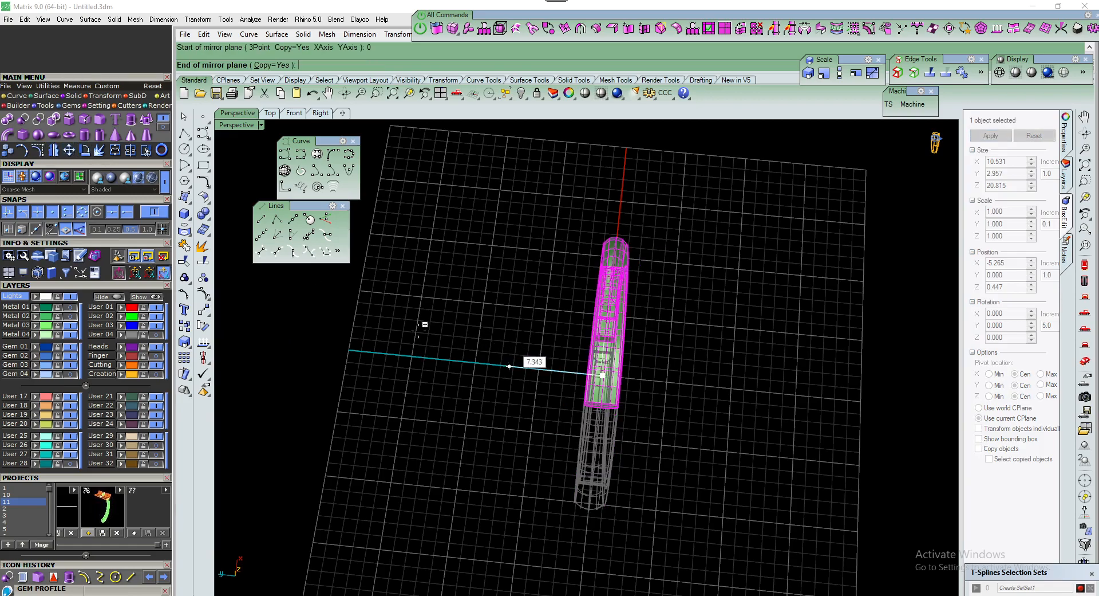
click(350, 344)
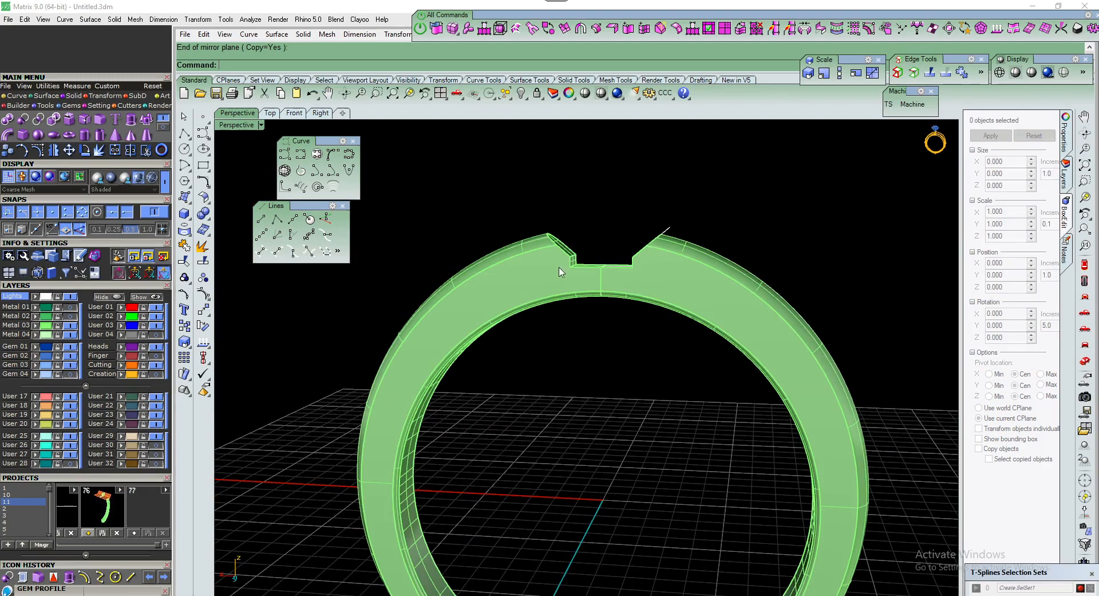
click(74, 306)
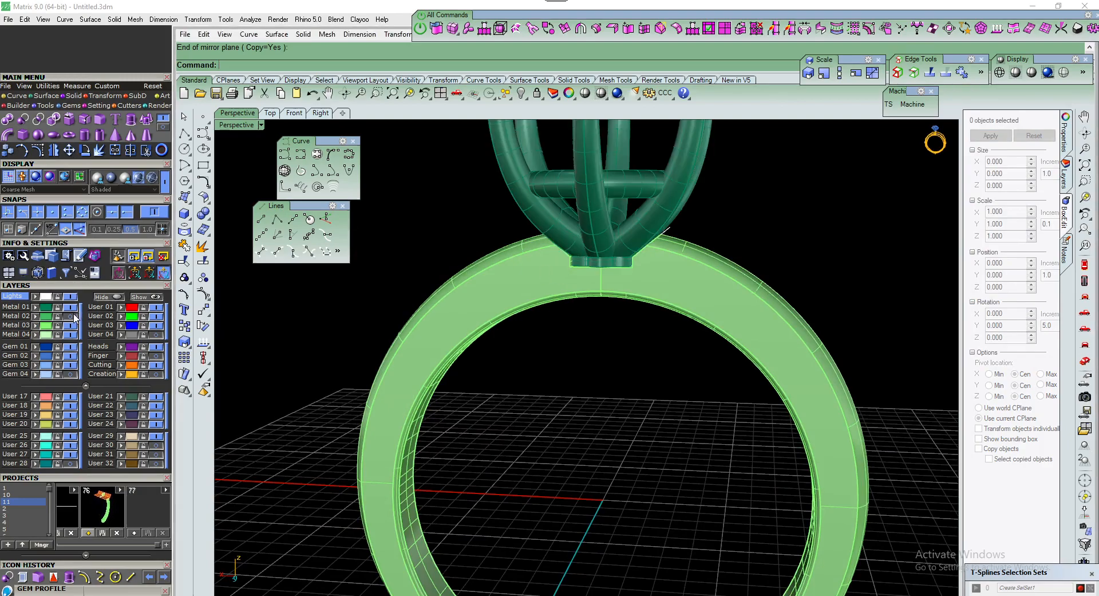
Show the Metal 02 layer with the head's base cylinder, and preview the ring with PlasticWHITE shading
click(73, 315)
scroll(531, 305, down, 5)
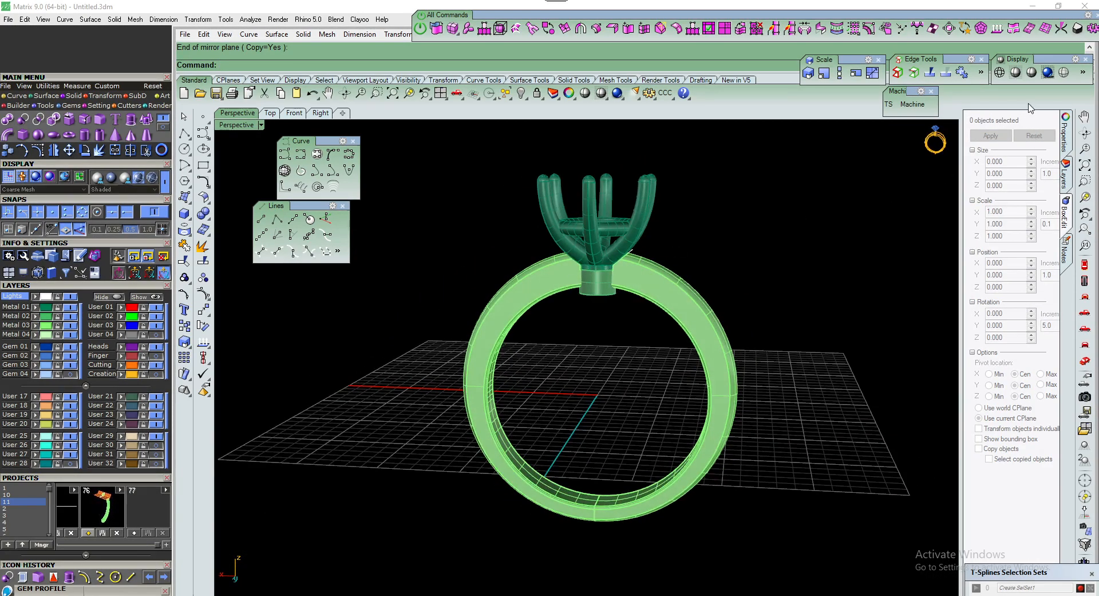
click(1031, 72)
right_drag(631, 305, 534, 322)
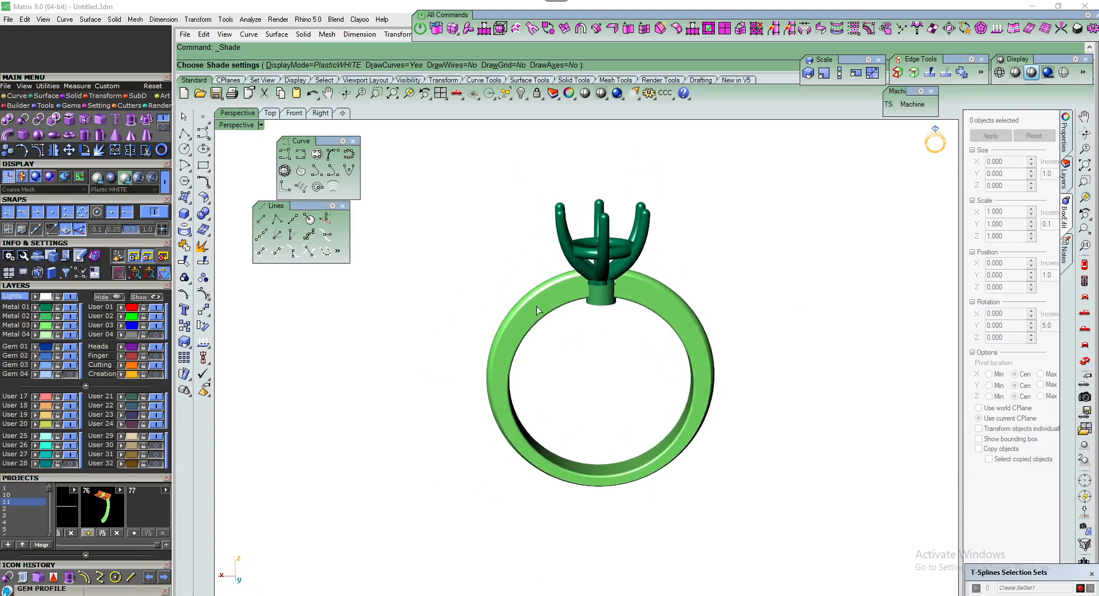
key(Escape)
Set the front view's display mode to Shaded
click(294, 113)
scroll(534, 319, down, 2)
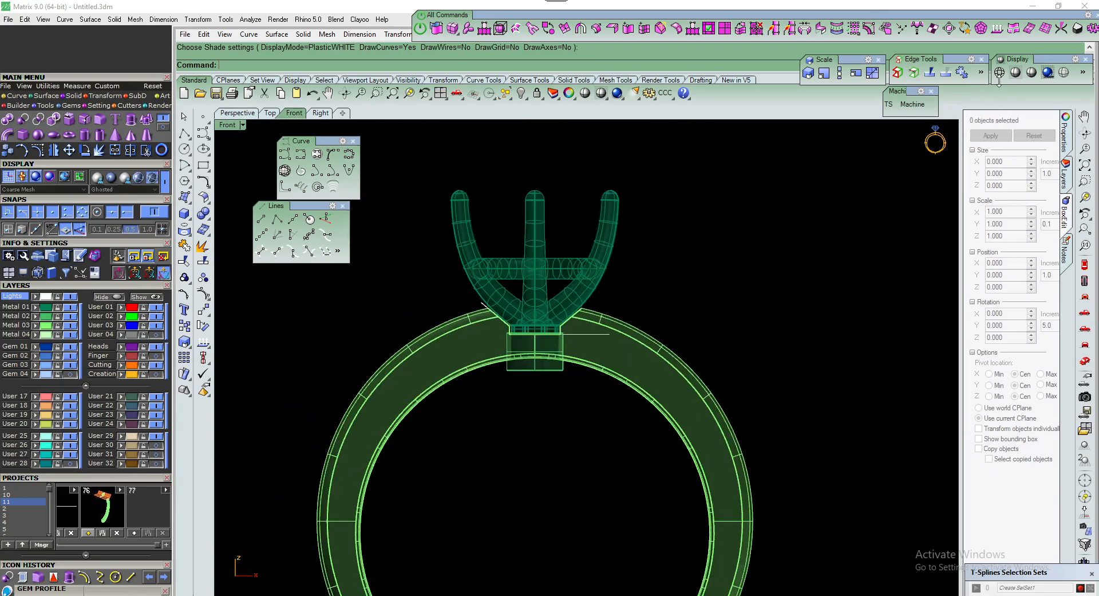
click(1015, 72)
right_drag(565, 306, 578, 270)
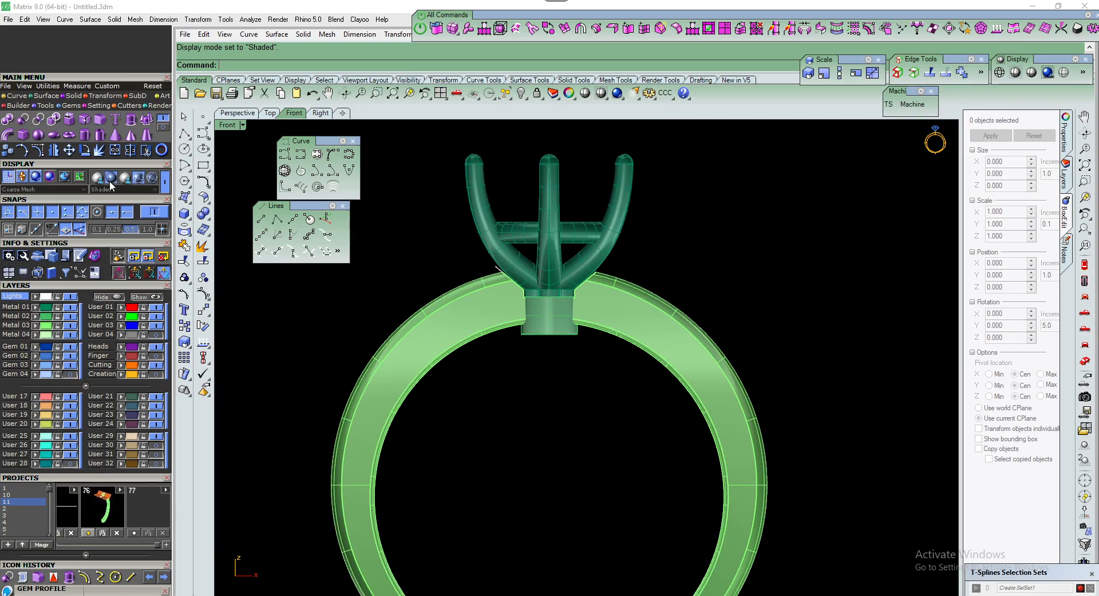
click(165, 184)
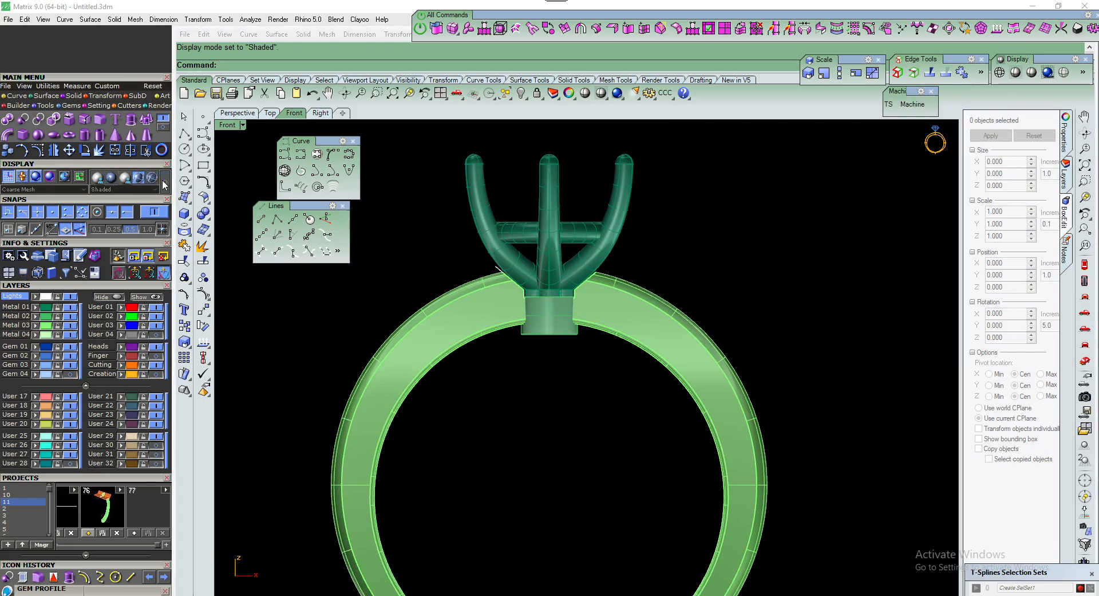
click(164, 184)
click(406, 237)
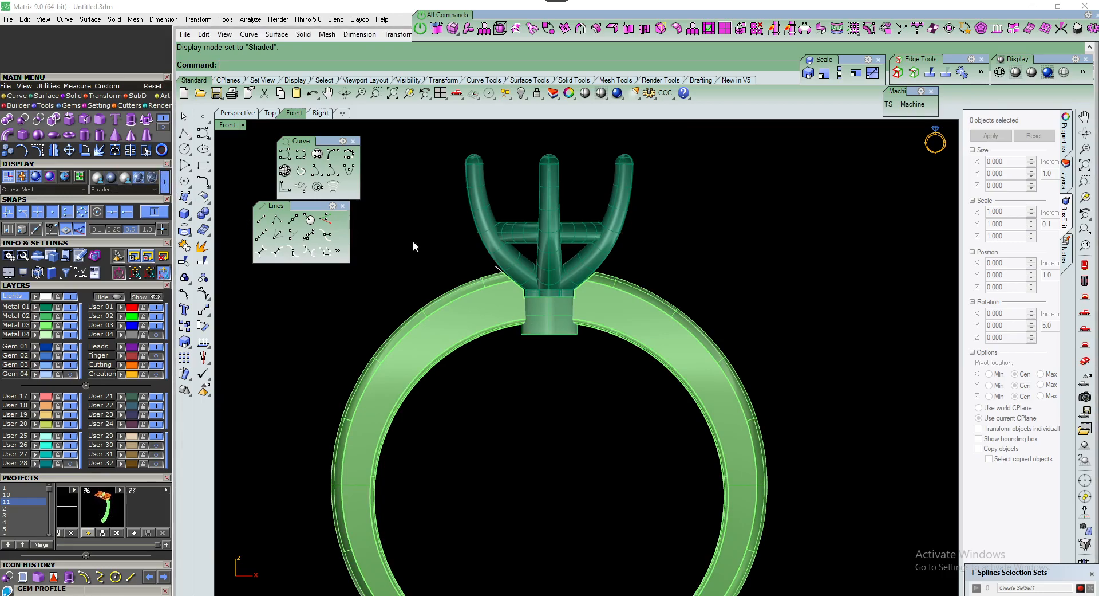
click(155, 189)
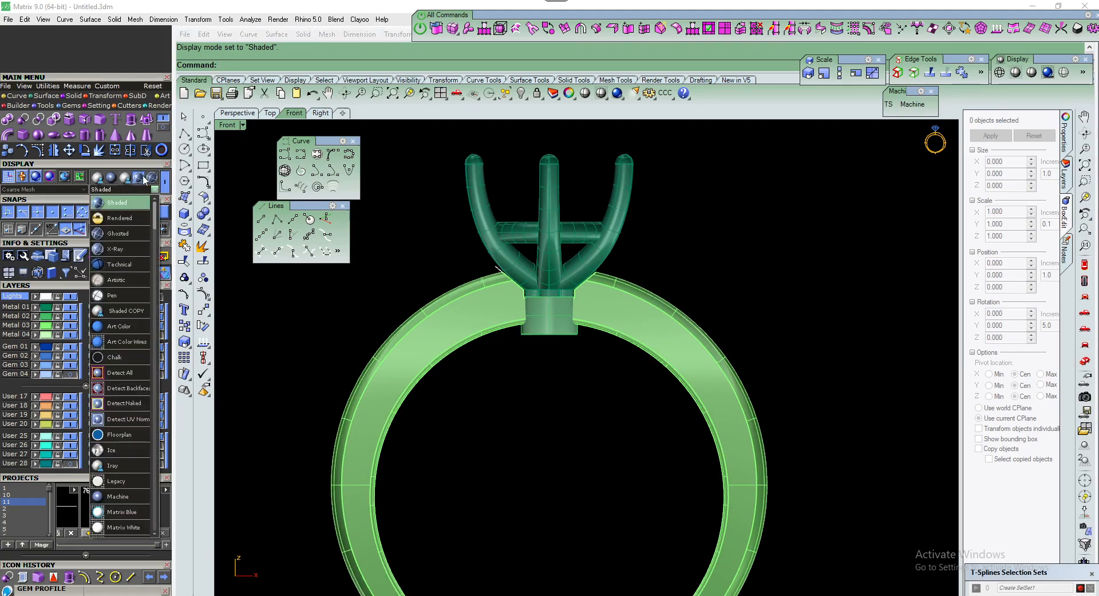
click(403, 209)
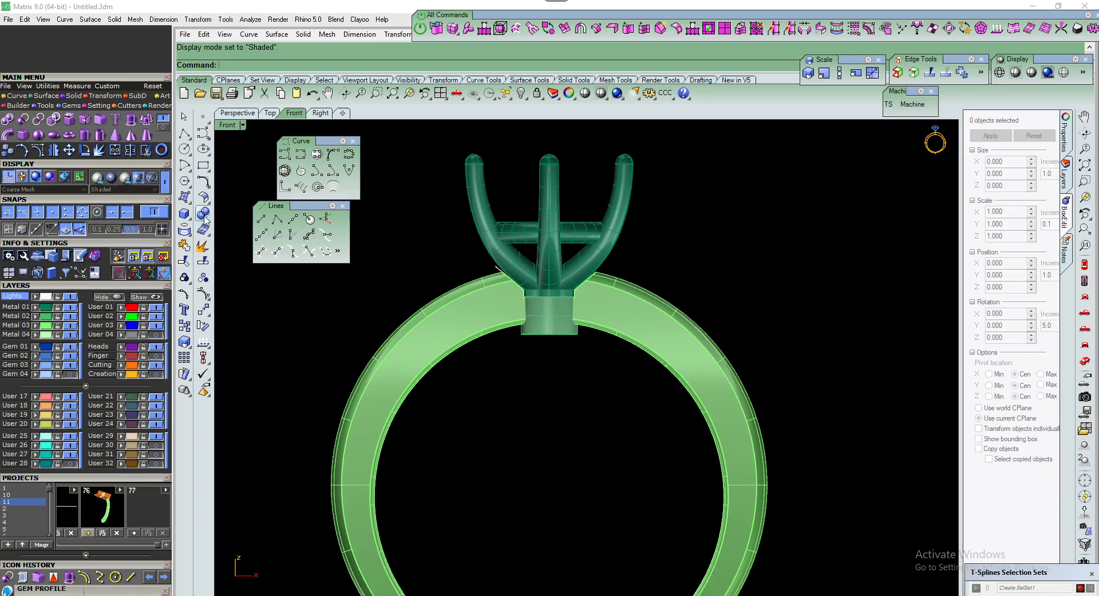
Examine the head's base cylinder in the front view where it passes through the band's inner surface
scroll(576, 308, down, 2)
scroll(575, 315, up, 2)
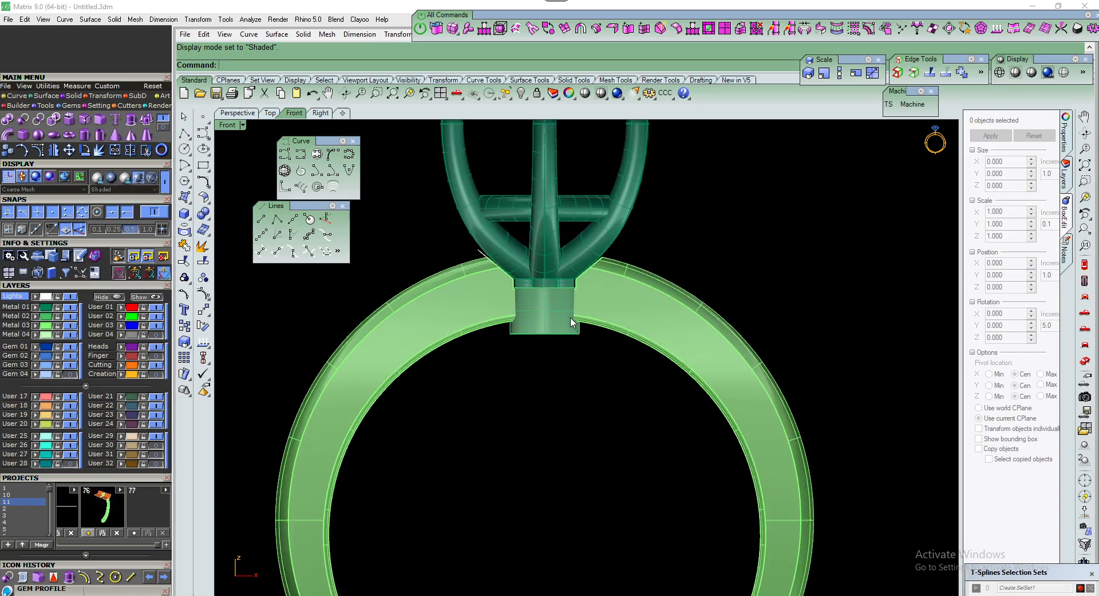
scroll(557, 334, down, 1)
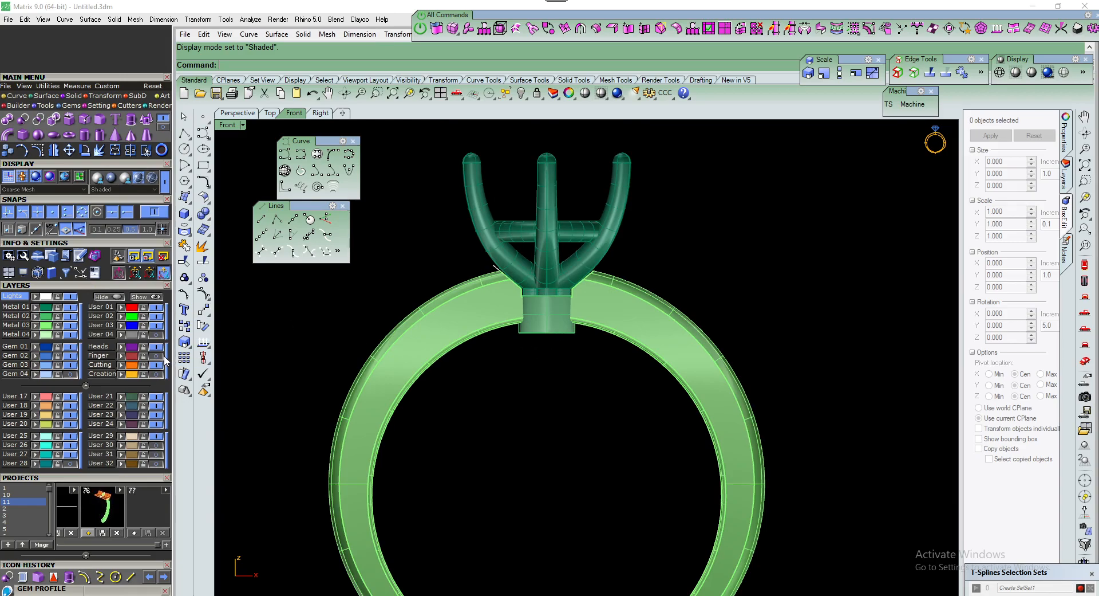
scroll(545, 334, up, 1)
click(547, 327)
scroll(550, 321, down, 1)
scroll(560, 304, up, 2)
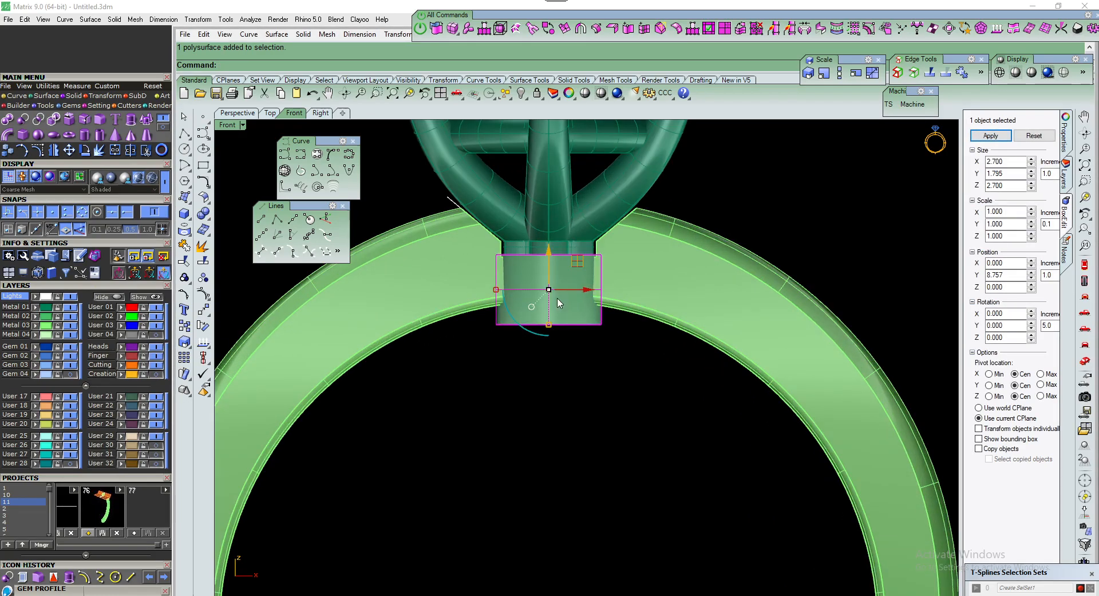
scroll(559, 312, up, 1)
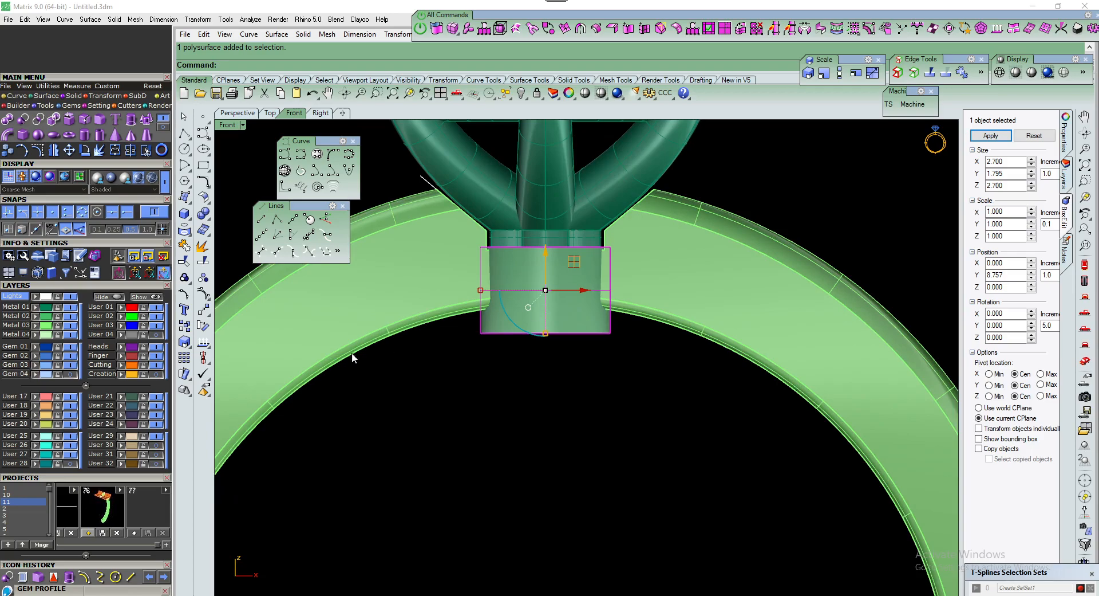
scroll(597, 372, down, 2)
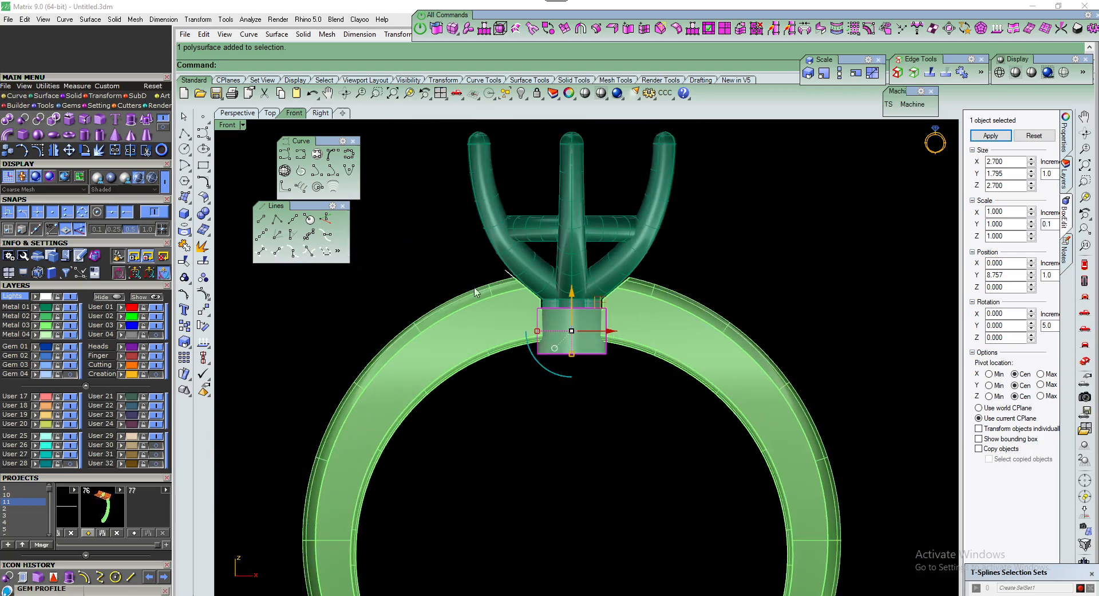
scroll(503, 393, up, 3)
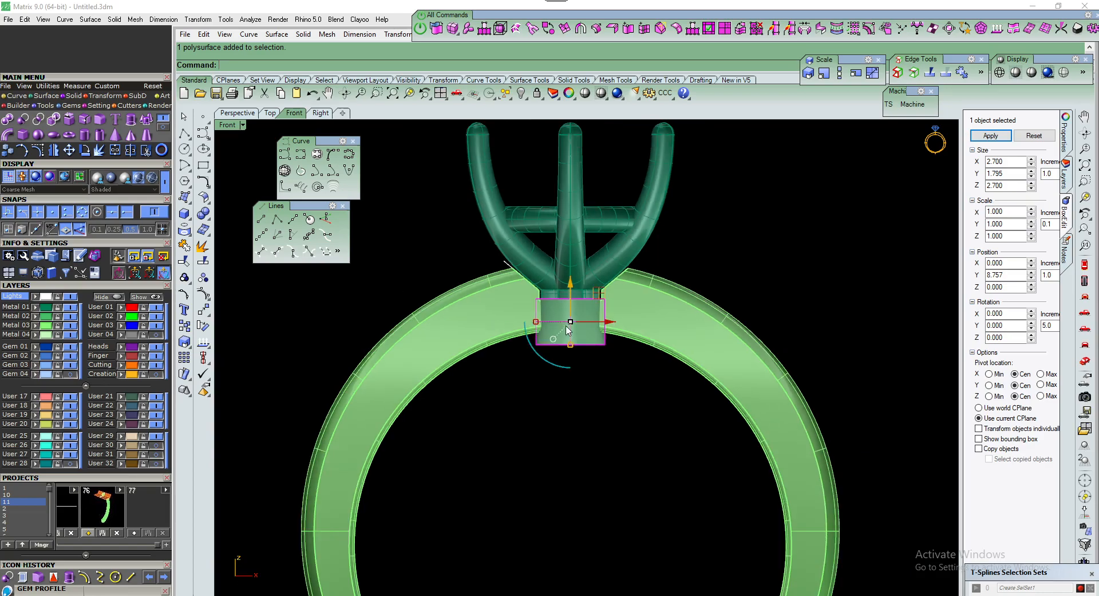
Extrude the finger rail curve into a capped solid cylinder about 26 mm long, running through the band
click(405, 256)
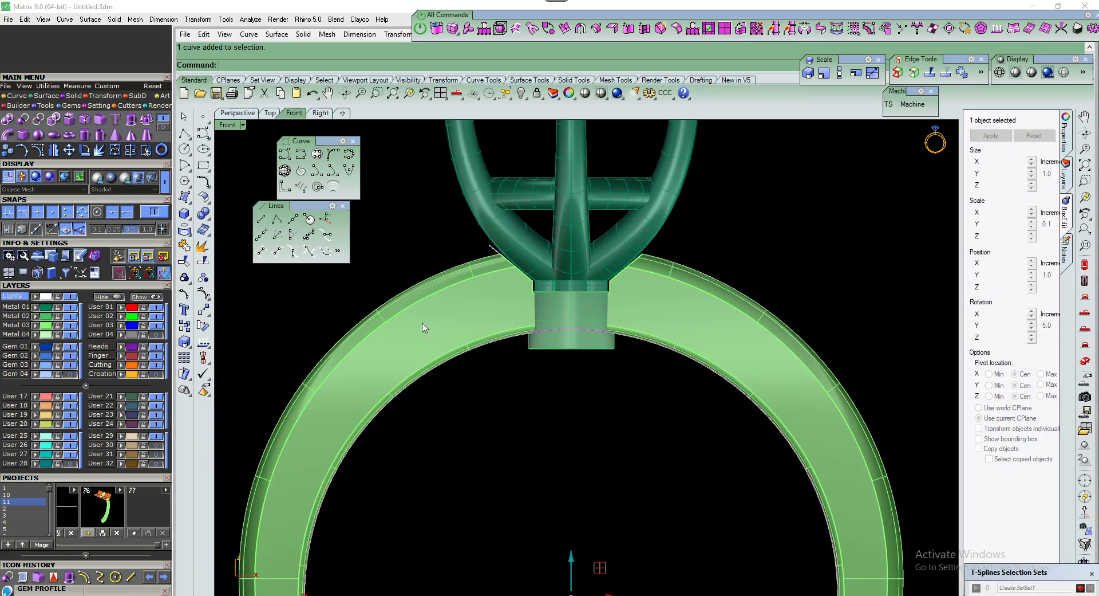
scroll(536, 243, down, 3)
click(524, 299)
click(244, 115)
scroll(593, 328, down, 3)
right_drag(607, 329, 560, 339)
scroll(594, 371, up, 5)
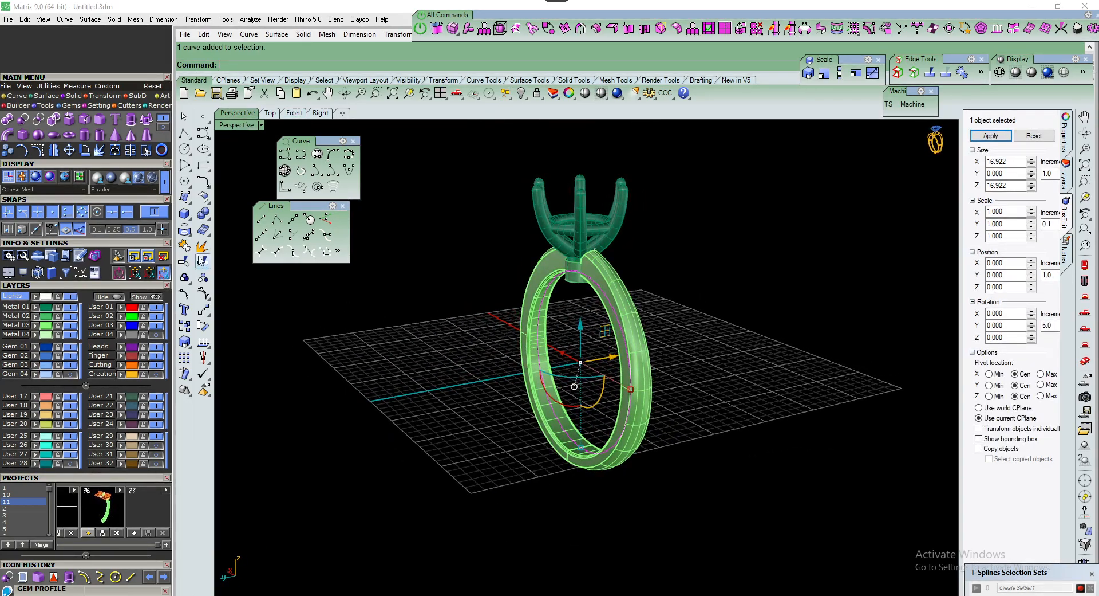
click(184, 214)
click(264, 269)
scroll(583, 274, up, 4)
right_drag(582, 274, 606, 277)
scroll(606, 276, up, 4)
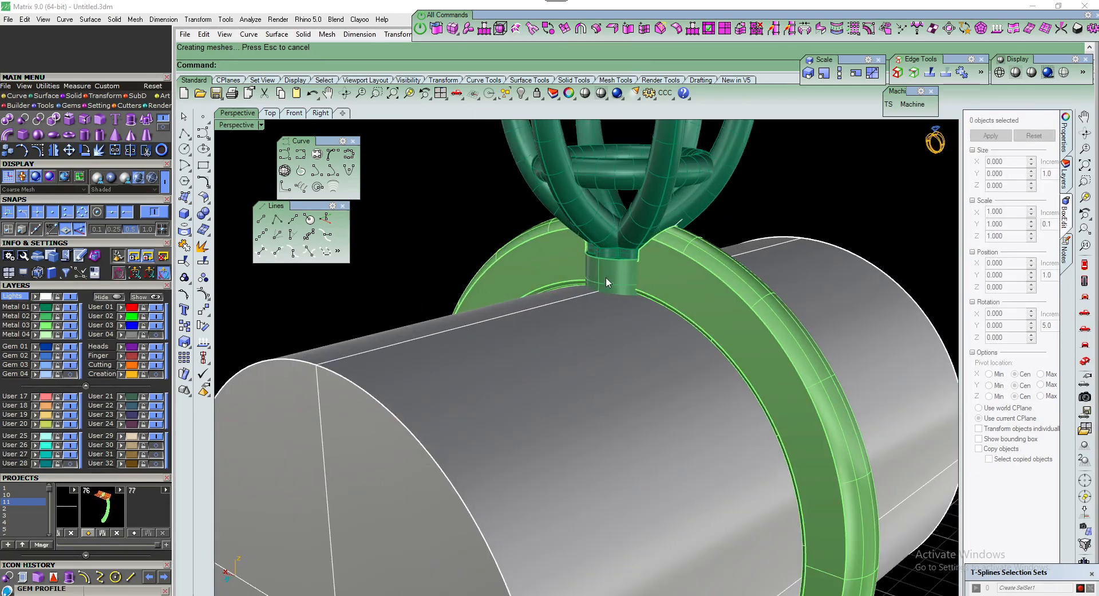
Delete the solid cylinder extruded from the finger rail
click(606, 276)
scroll(516, 323, down, 4)
key(Escape)
click(499, 363)
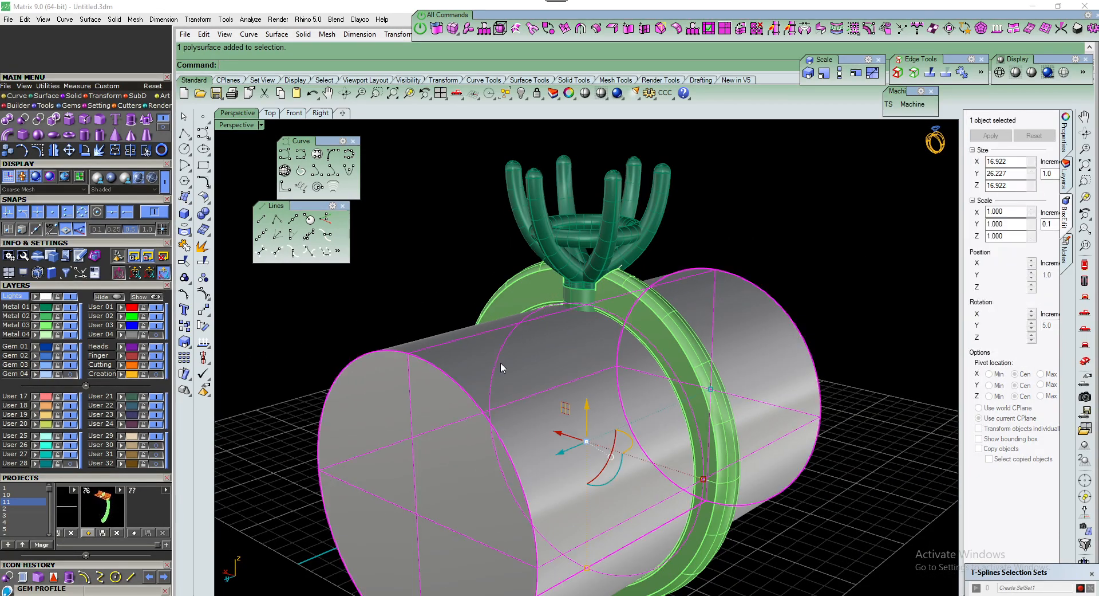
key(Delete)
Trim the head's base cylinder flush with the band's inner surface using Cut to Finger Rail in the front view
click(294, 113)
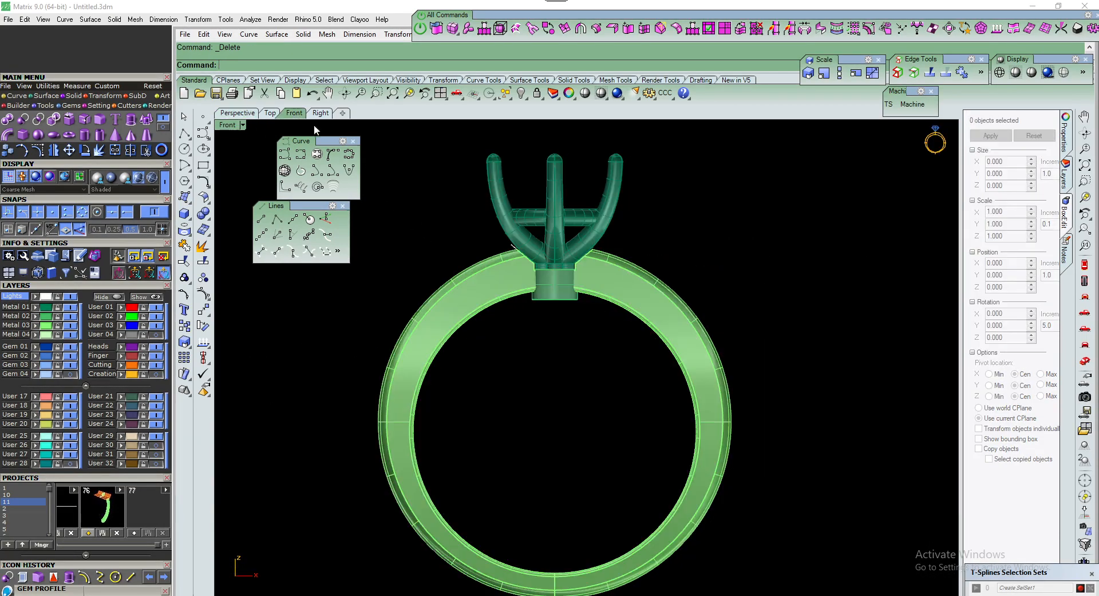
scroll(560, 297, up, 4)
click(560, 304)
scroll(560, 305, up, 2)
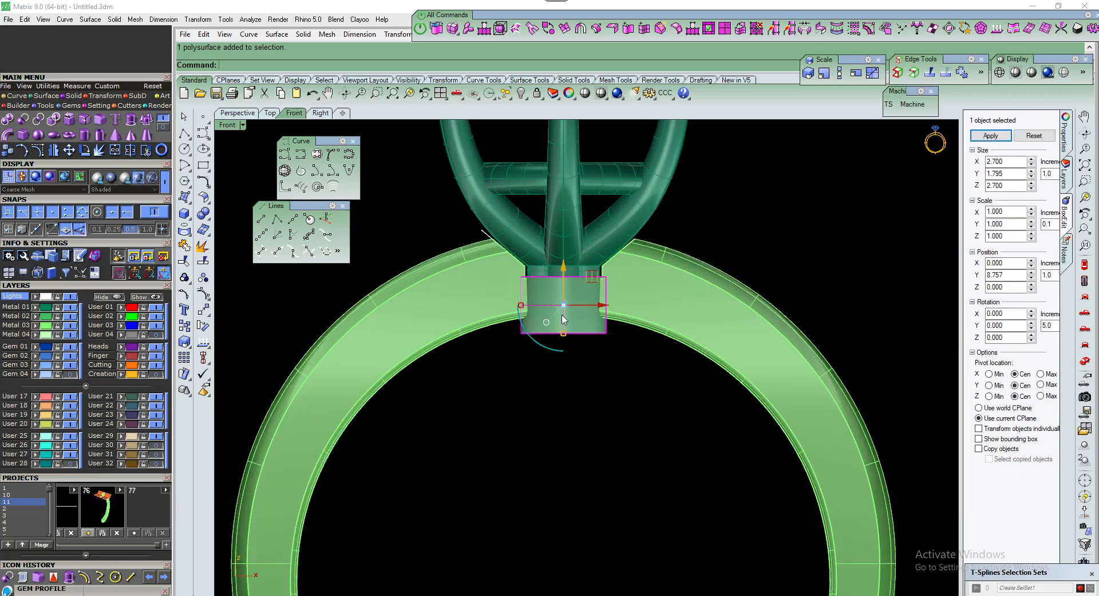
right_drag(421, 262, 440, 249)
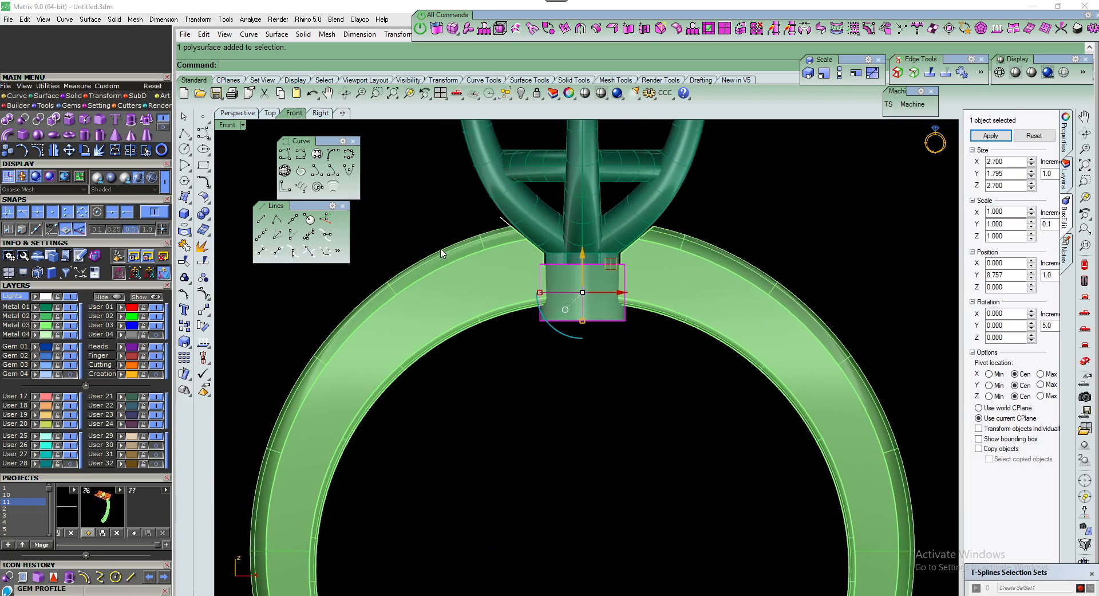
click(131, 105)
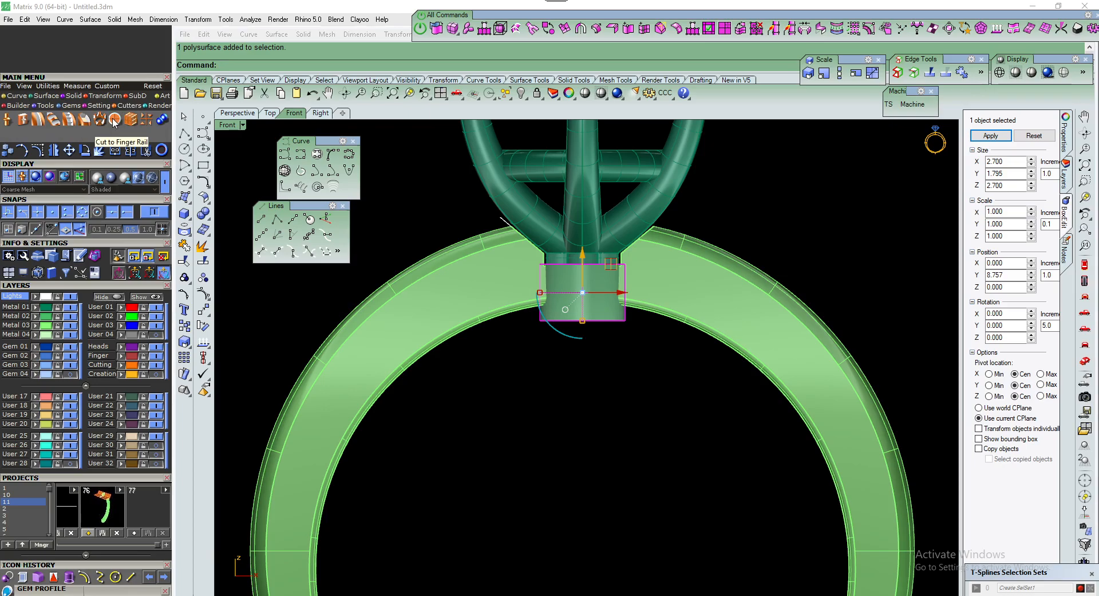
click(114, 119)
scroll(615, 331, down, 5)
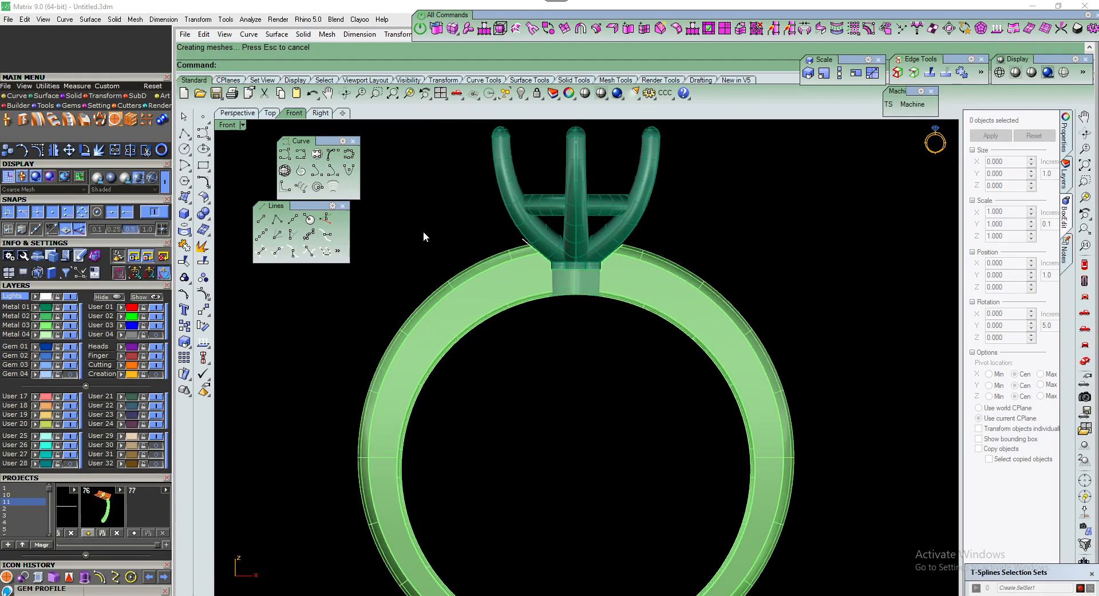
scroll(552, 300, down, 1)
scroll(554, 300, up, 2)
scroll(559, 299, down, 2)
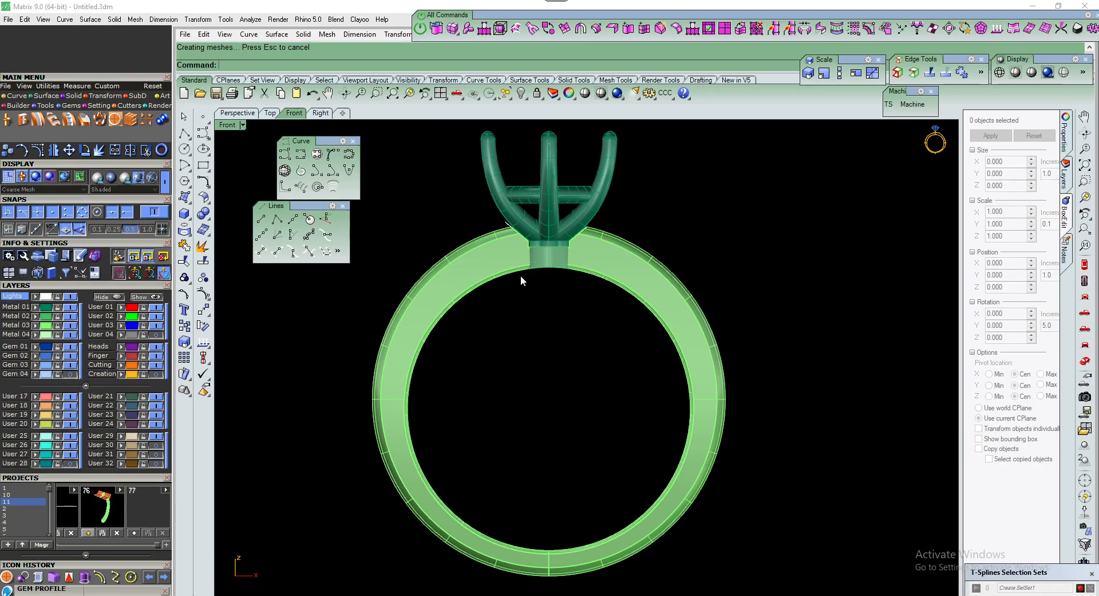
right_drag(529, 301, 527, 318)
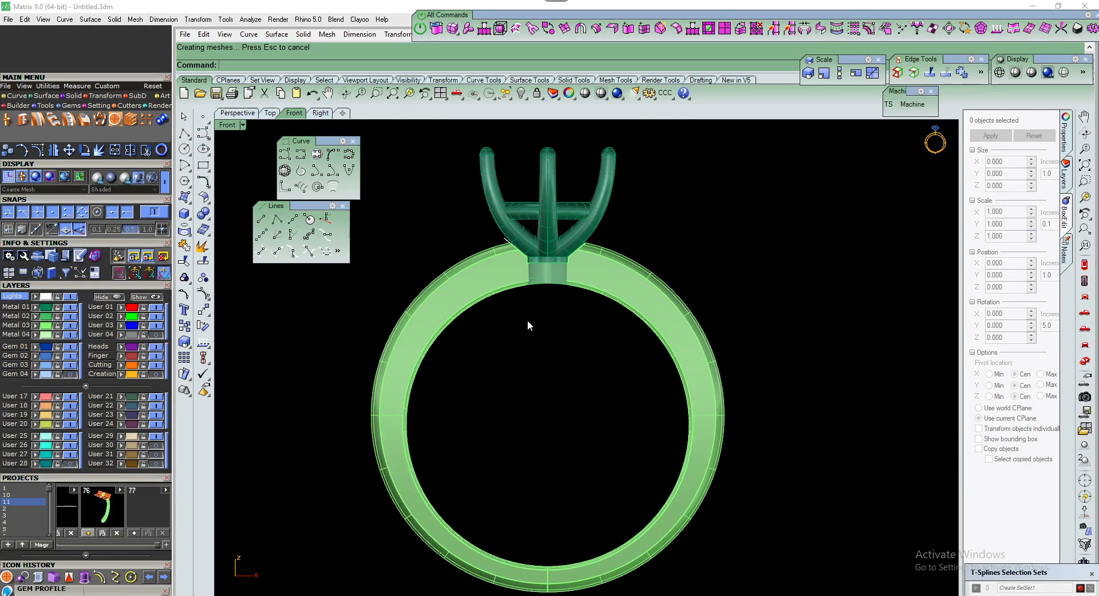
click(462, 595)
mouse_move(697, 241)
right_down()
mouse_move(688, 282)
mouse_move(716, 204)
mouse_move(709, 247)
mouse_move(692, 239)
right_up()
right_drag(352, 199, 381, 208)
right_drag(658, 234, 695, 186)
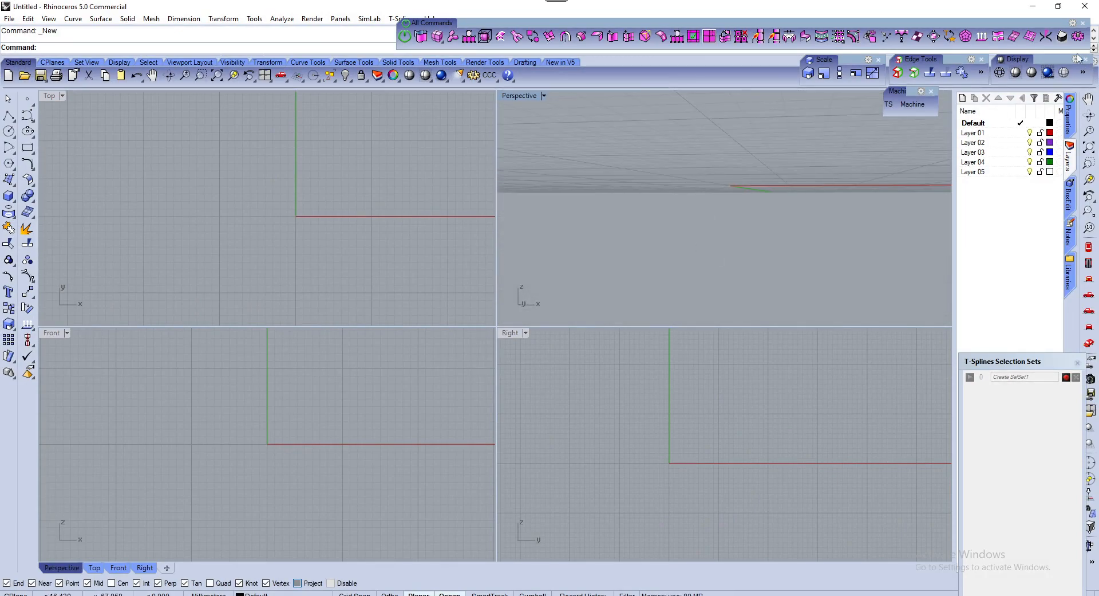
click(1037, 7)
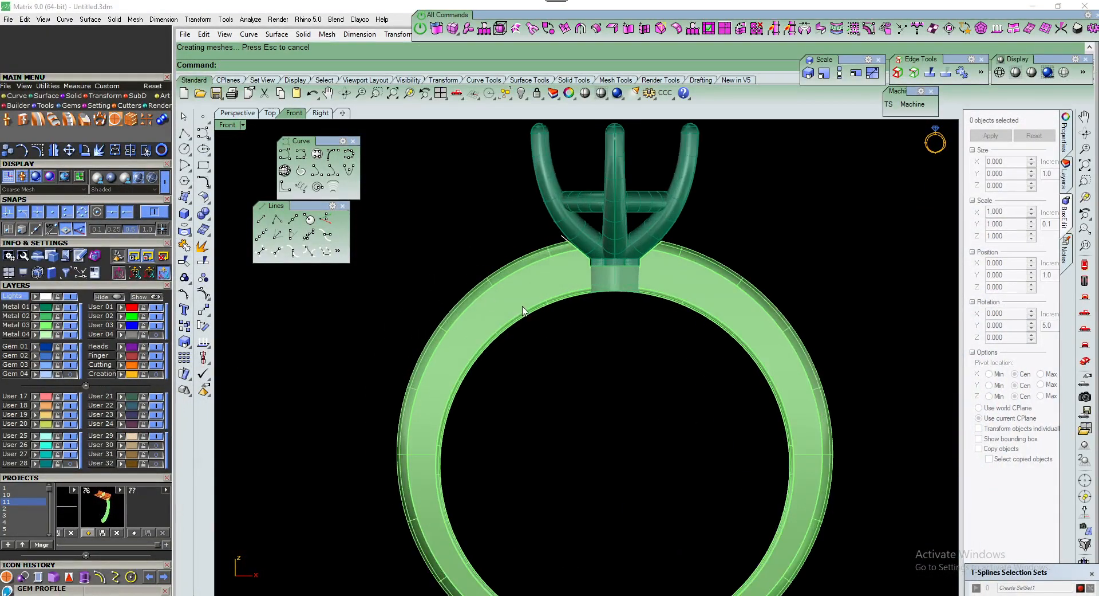
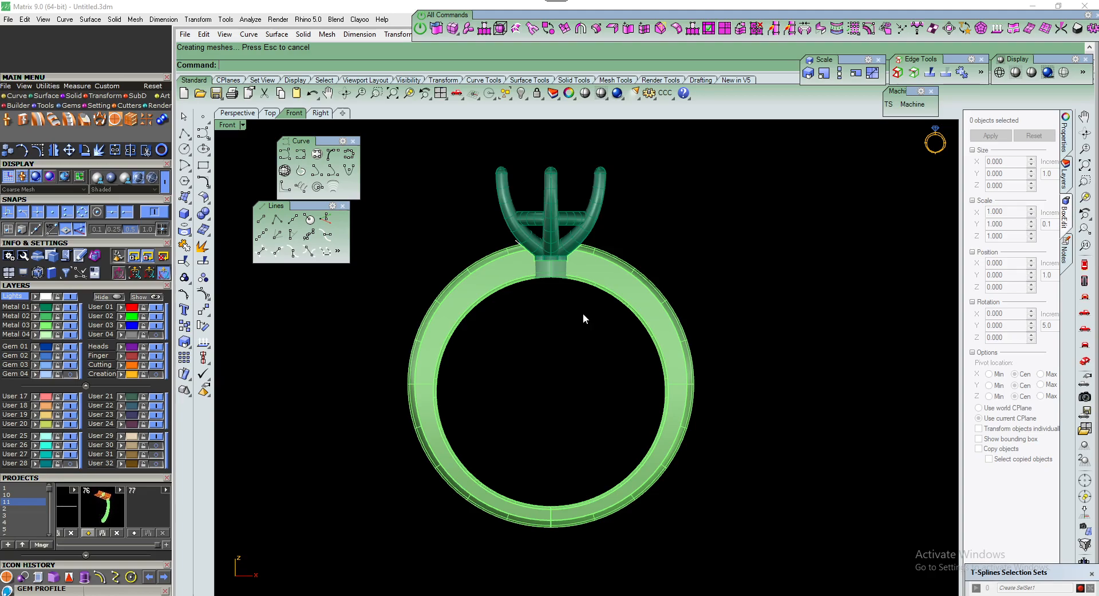
Store the trimmed base cylinder beneath the head in project slot 77
scroll(545, 318, up, 4)
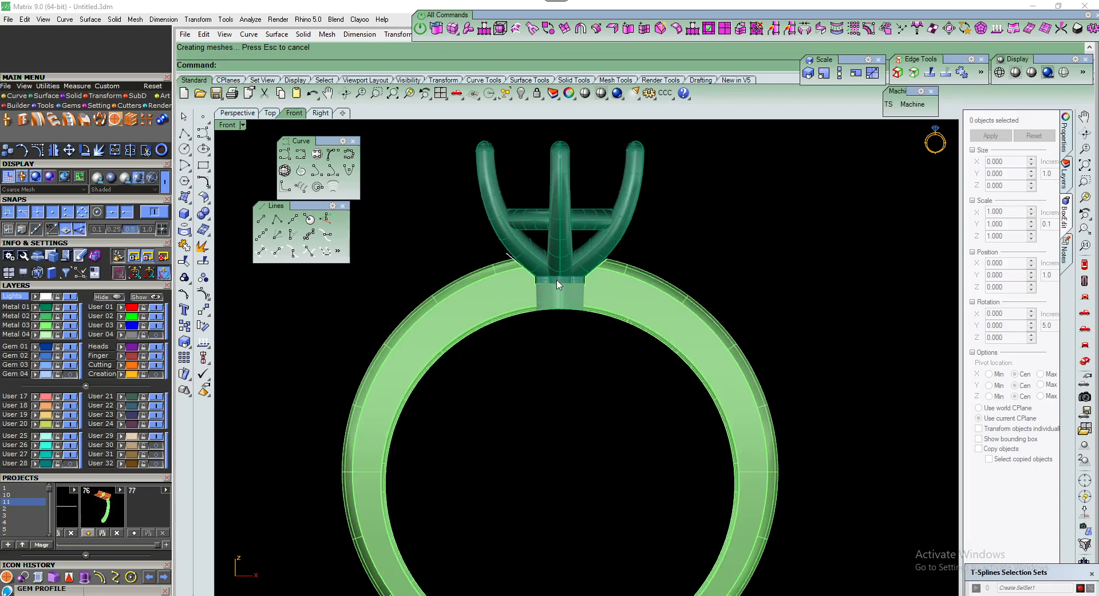
scroll(562, 286, up, 2)
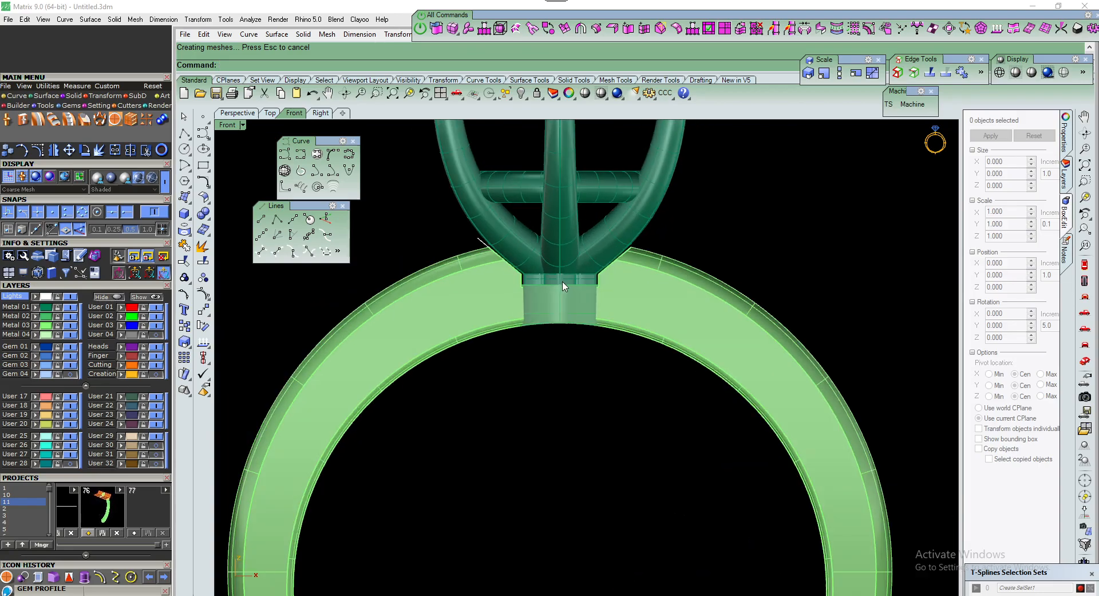
click(235, 114)
right_drag(501, 328, 618, 276)
scroll(619, 276, up, 10)
click(621, 273)
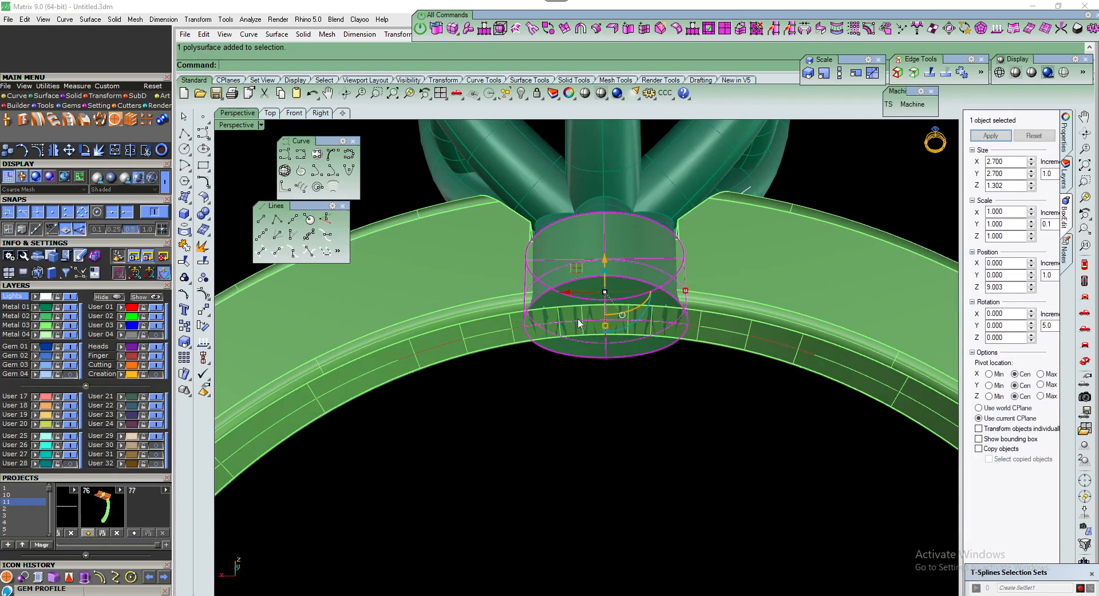
key(Escape)
click(566, 243)
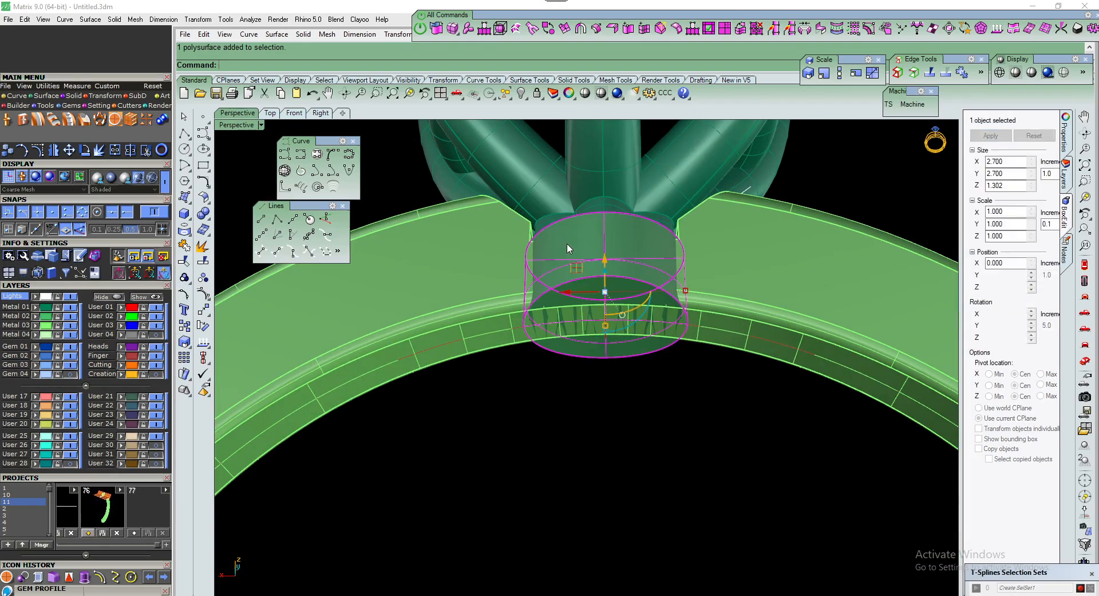
click(137, 533)
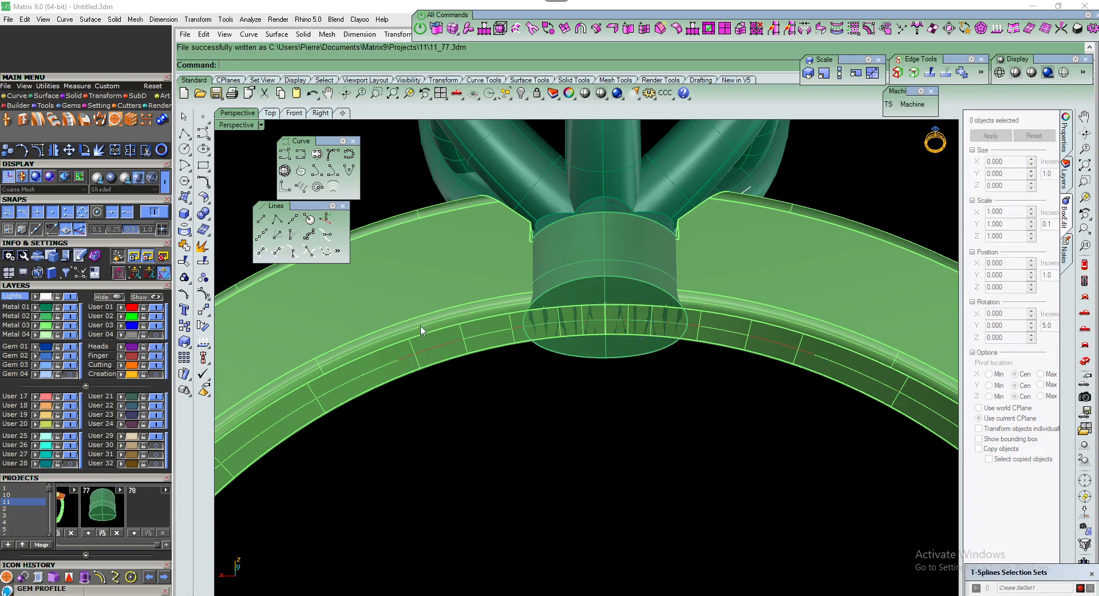
Fillet the lower edge of the trimmed base cylinder with a radius of 0.2 mm
click(204, 213)
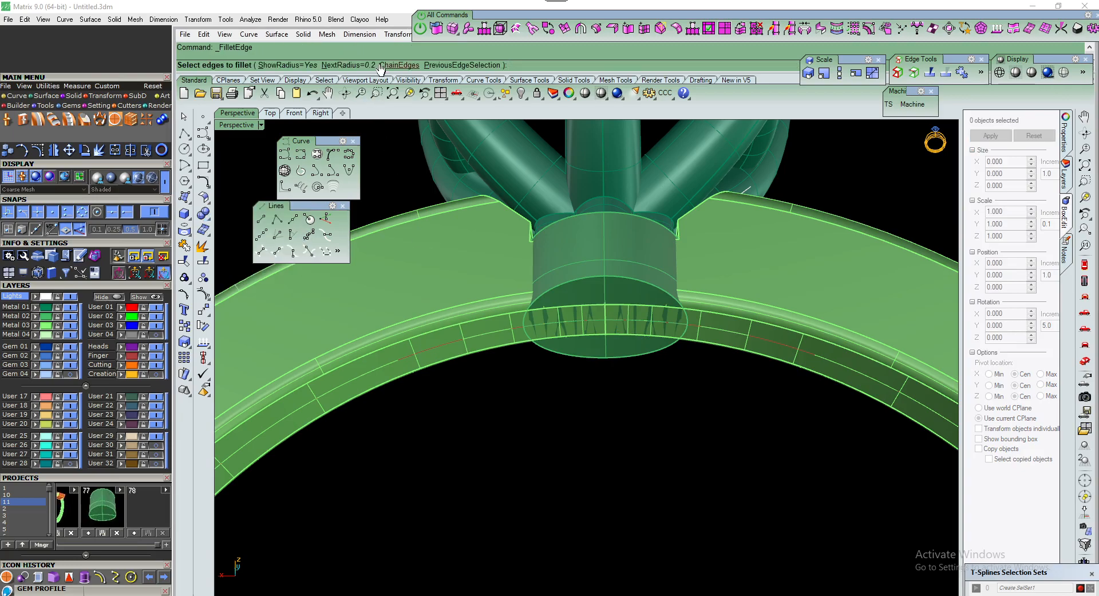
click(648, 283)
right_click(649, 283)
right_click(649, 283)
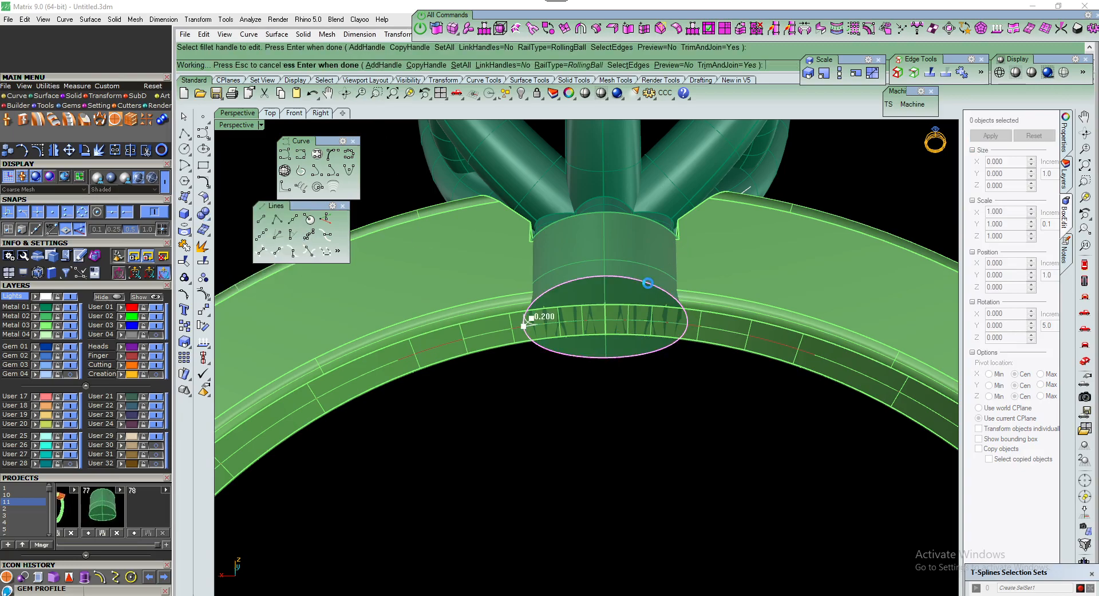
Fillet the upper edge of the base cylinder beneath the head with a radius of 0.1 mm
right_drag(510, 299, 479, 328)
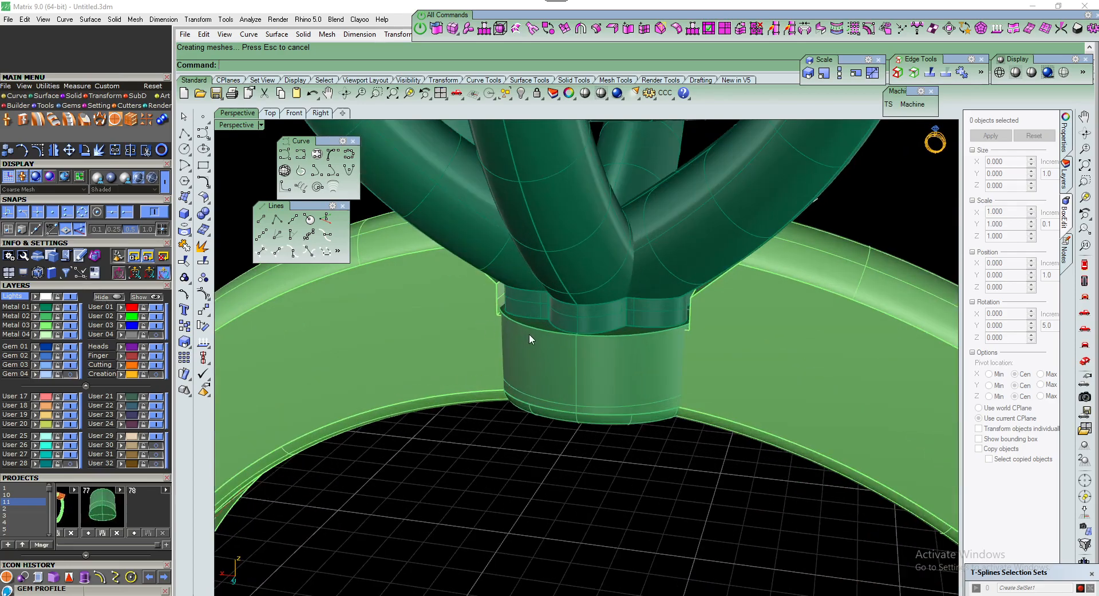
right_click(514, 337)
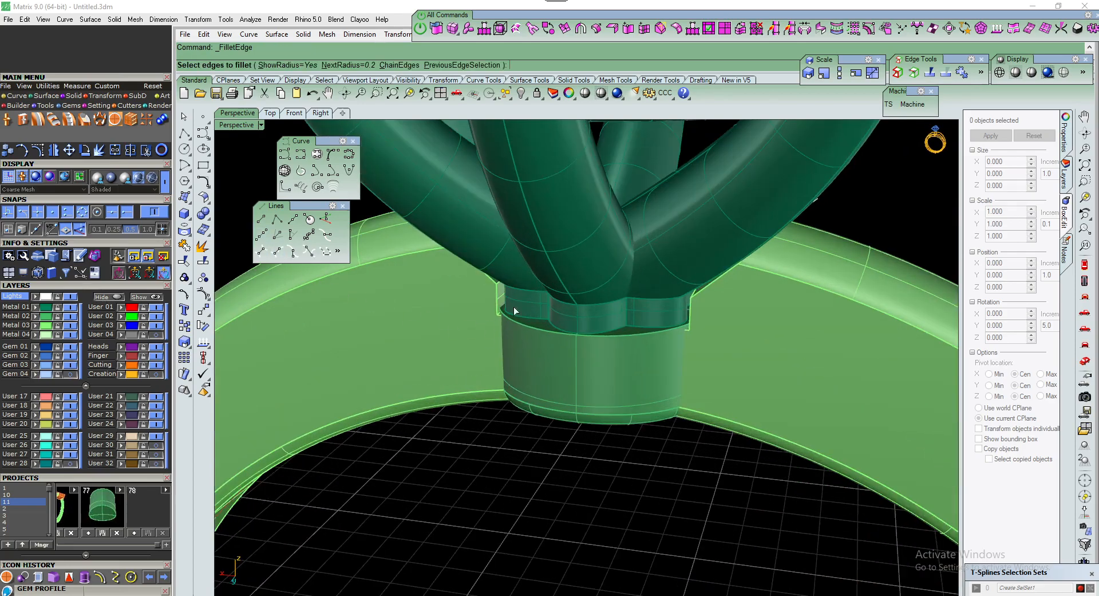
click(355, 65)
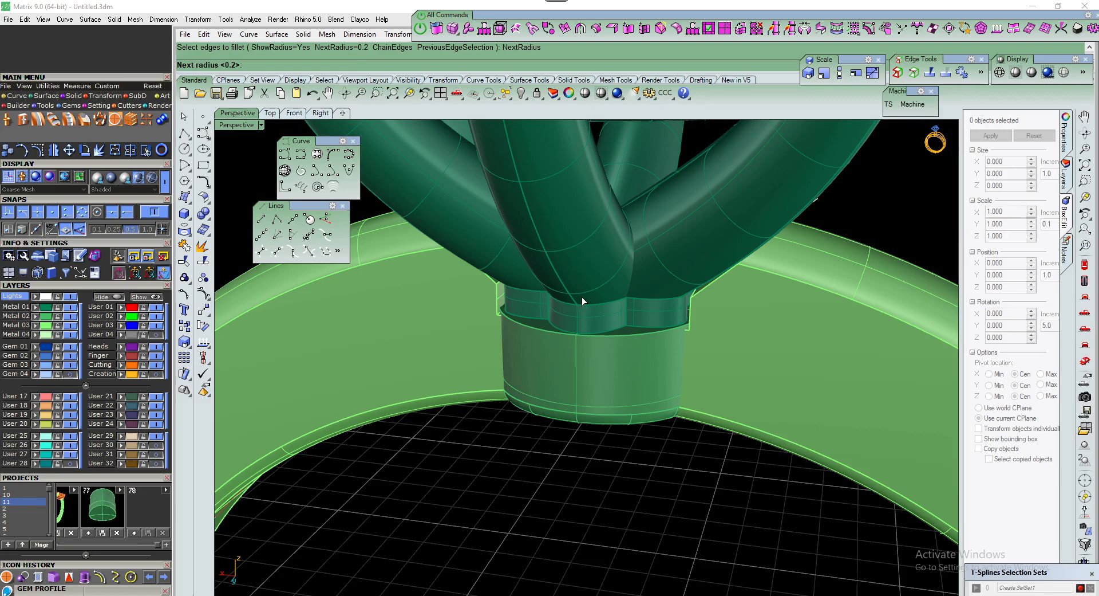
key(Return)
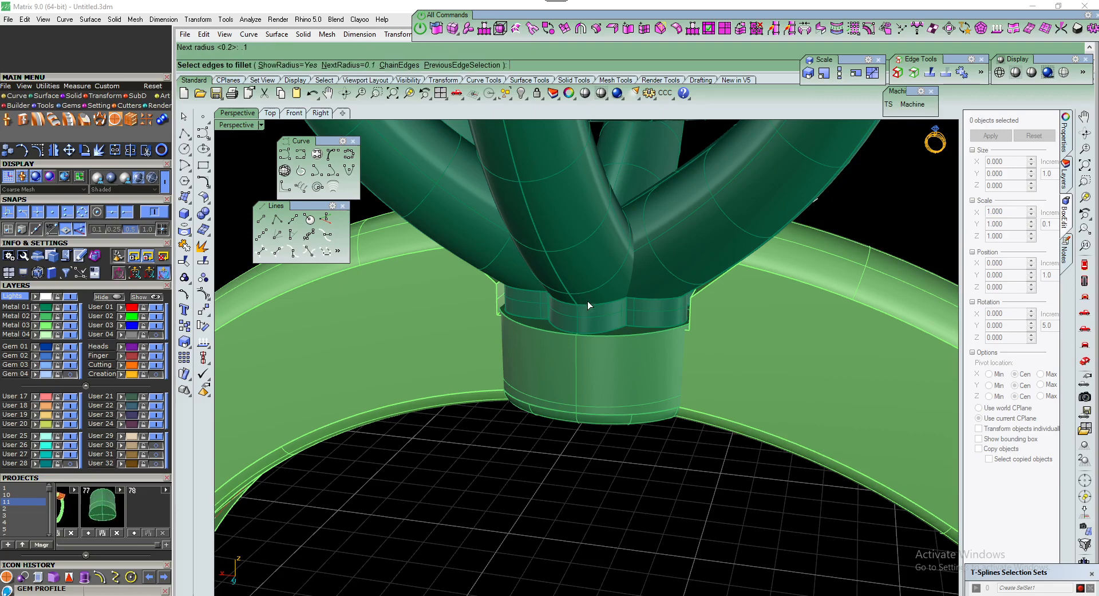
click(550, 331)
key(Return)
key(Return)
Hide layers Metal 01 and Metal 02 to isolate the ring band
scroll(563, 367, down, 4)
mouse_move(564, 366)
right_down()
mouse_move(650, 351)
mouse_move(687, 329)
mouse_move(604, 361)
mouse_move(554, 351)
right_up()
click(69, 308)
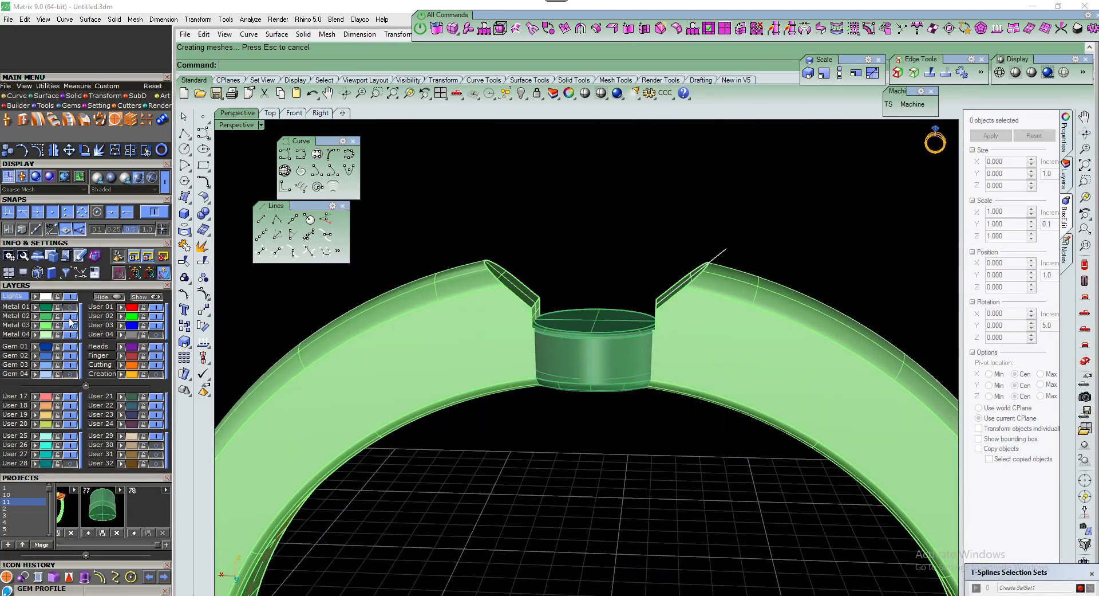
click(70, 317)
Turn off the construction grid in the perspective view
scroll(523, 309, up, 4)
right_drag(524, 309, 572, 335)
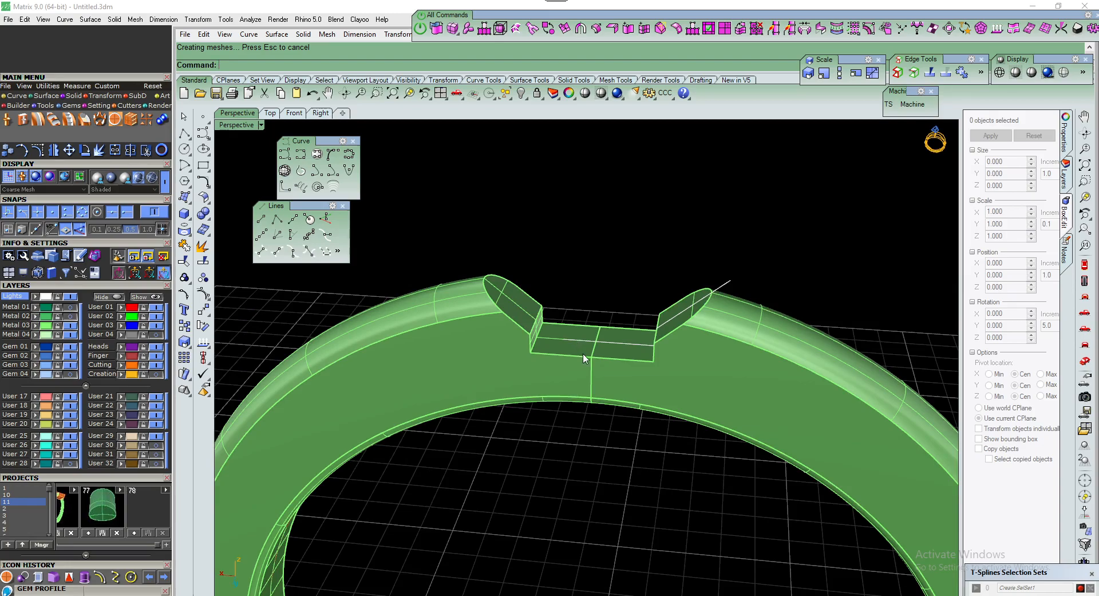
scroll(573, 335, up, 2)
key(F7)
scroll(586, 389, down, 5)
mouse_move(586, 355)
right_down()
mouse_move(585, 388)
mouse_move(607, 360)
mouse_move(575, 346)
right_up()
Fillet the head cut-out edges on one half of the band with a radius of 0.1 mm
scroll(585, 389, up, 4)
scroll(607, 363, up, 1)
scroll(604, 355, down, 3)
scroll(601, 360, up, 3)
scroll(505, 369, up, 1)
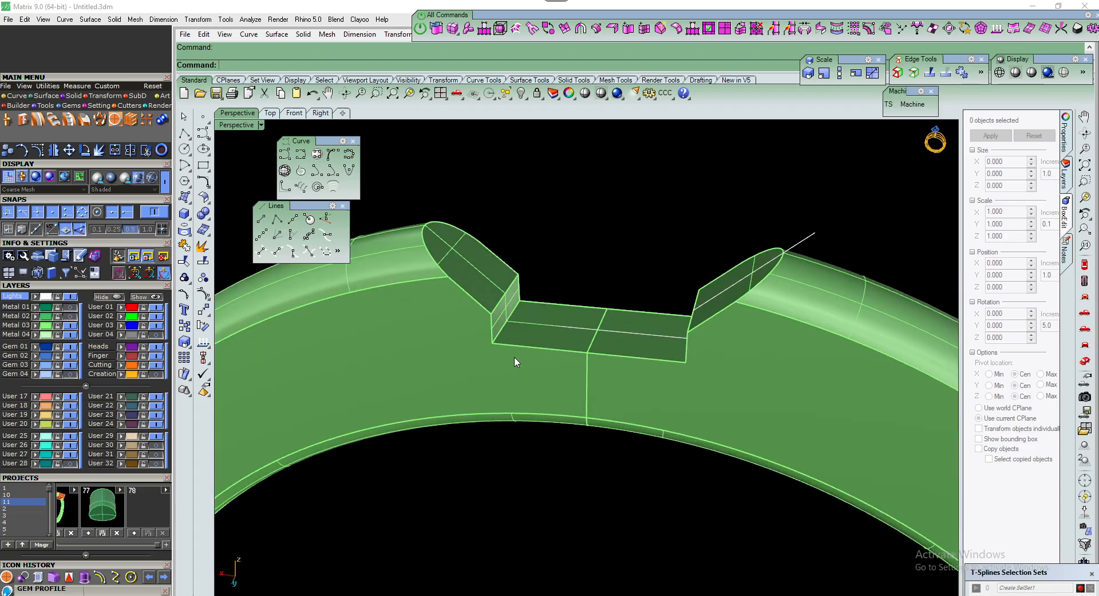
click(203, 217)
click(285, 235)
click(534, 346)
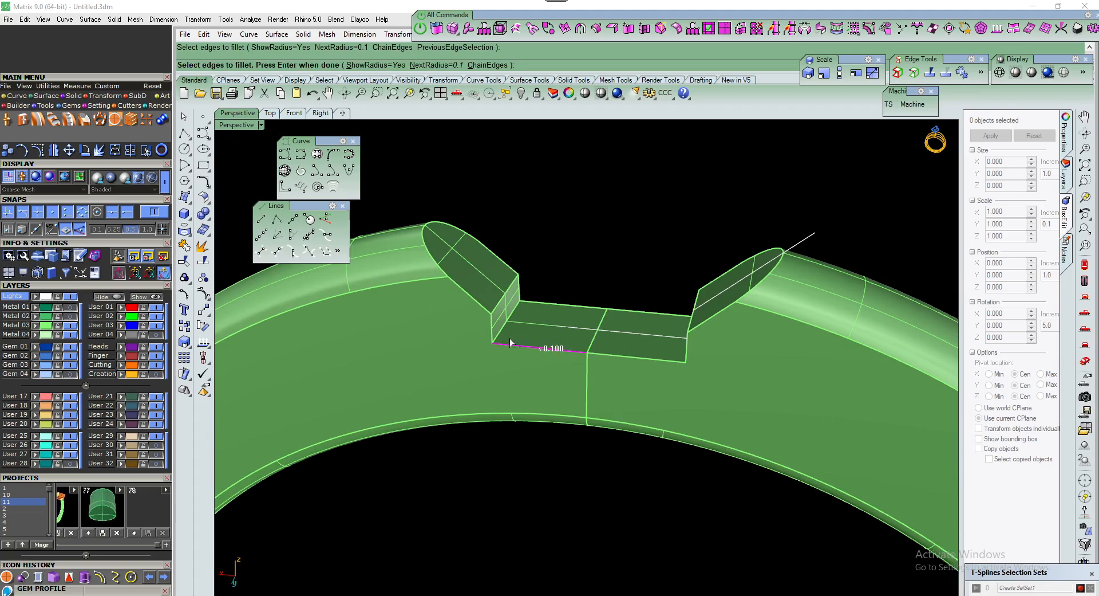
scroll(511, 338, up, 2)
click(480, 320)
click(501, 270)
click(556, 285)
right_drag(564, 304, 498, 287)
click(517, 245)
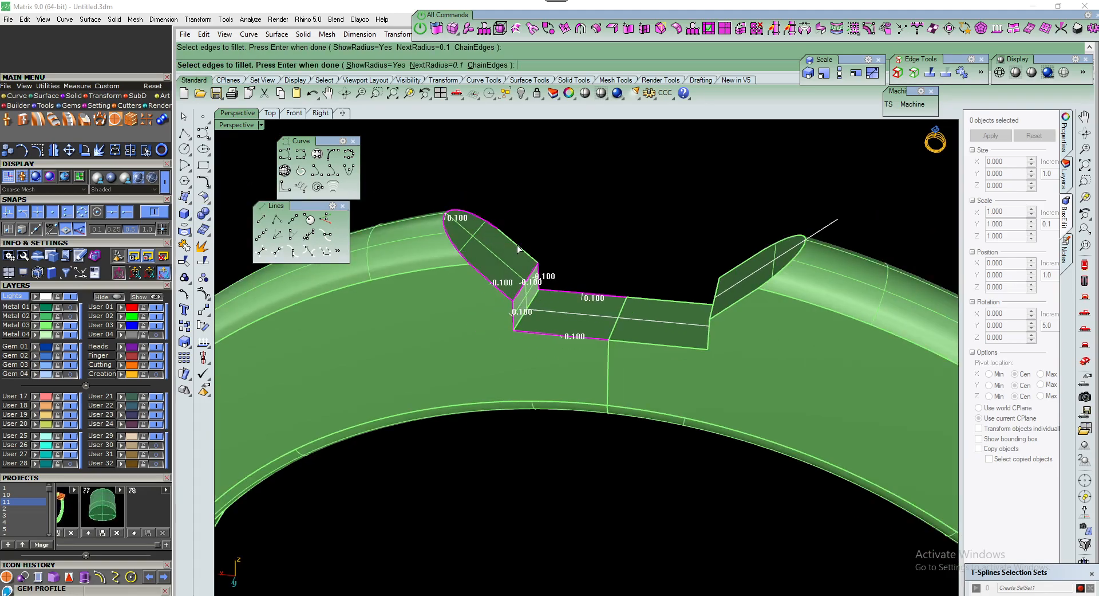
right_click(516, 249)
right_click(516, 249)
Delete the unfilleted half of the band
scroll(518, 286, down, 2)
click(613, 354)
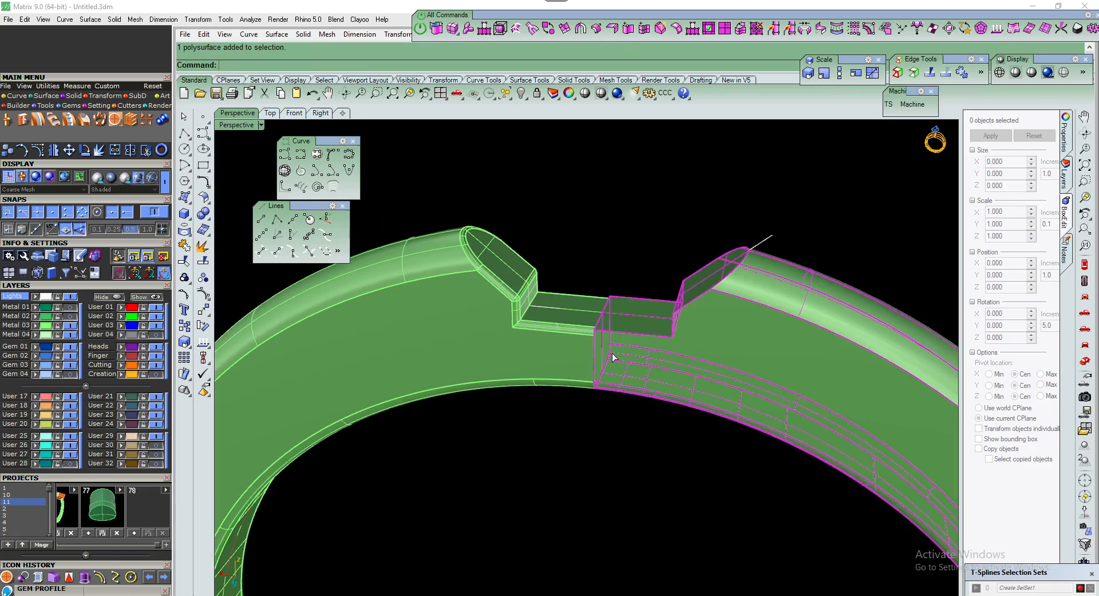
key(Delete)
right_drag(604, 336, 523, 347)
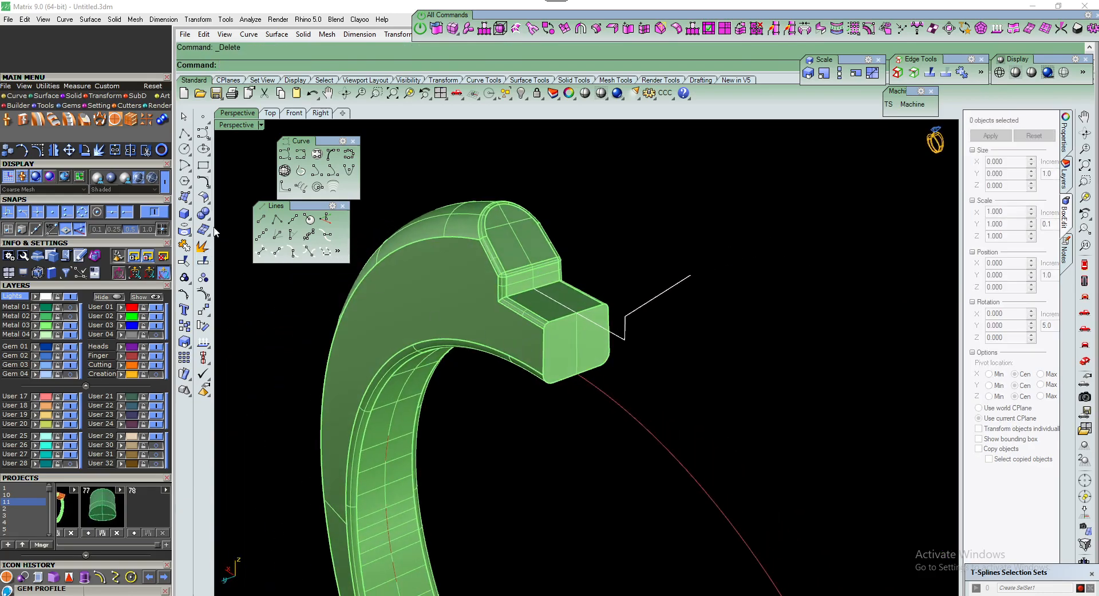
Extract the two flat end faces at the top and bottom of the remaining half band and delete them
click(204, 214)
click(245, 239)
click(361, 67)
click(570, 332)
scroll(560, 315, down, 8)
scroll(566, 470, up, 3)
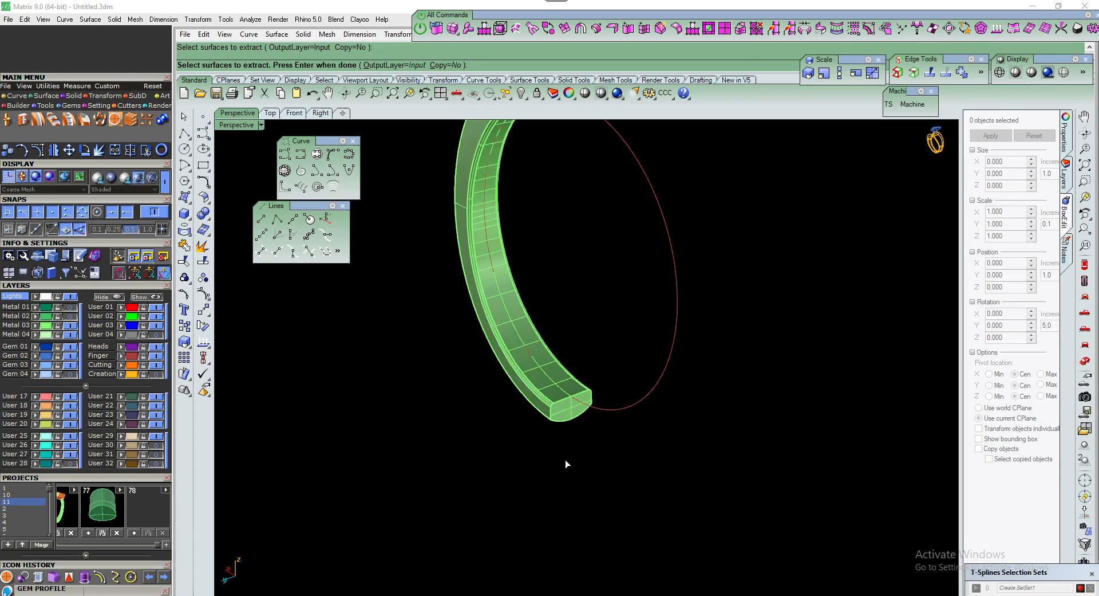
scroll(566, 452, up, 4)
click(568, 392)
right_click(569, 392)
scroll(558, 411, down, 2)
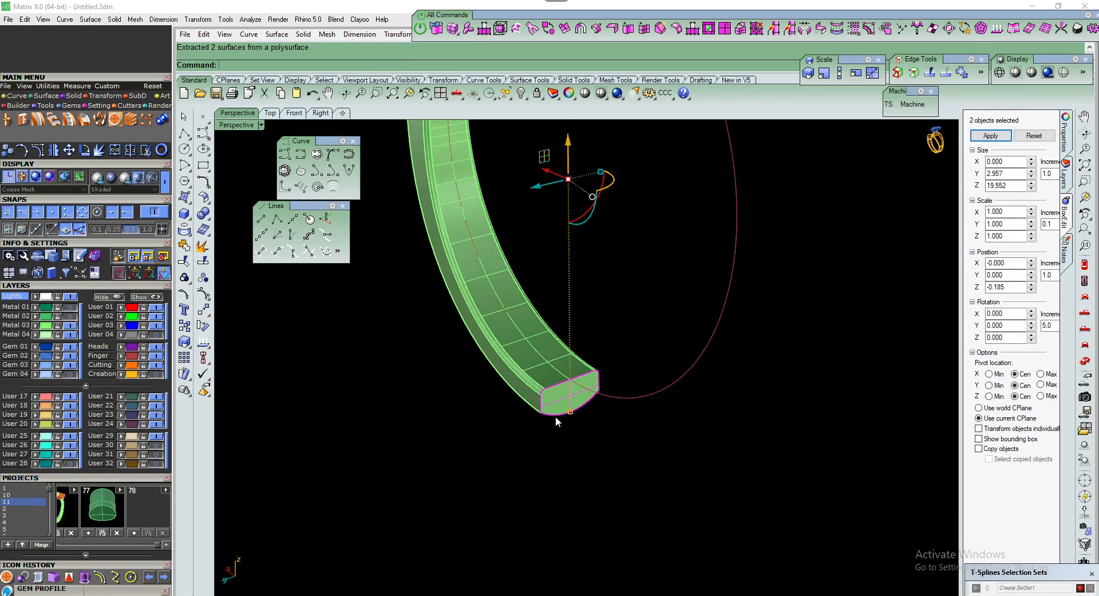
scroll(555, 417, down, 3)
scroll(549, 344, up, 3)
key(Delete)
Mirror the open half band about the origin to create the opposite half of the ring
scroll(544, 284, down, 3)
scroll(547, 275, up, 2)
scroll(552, 270, up, 2)
click(541, 271)
scroll(537, 272, down, 5)
right_drag(535, 275, 458, 380)
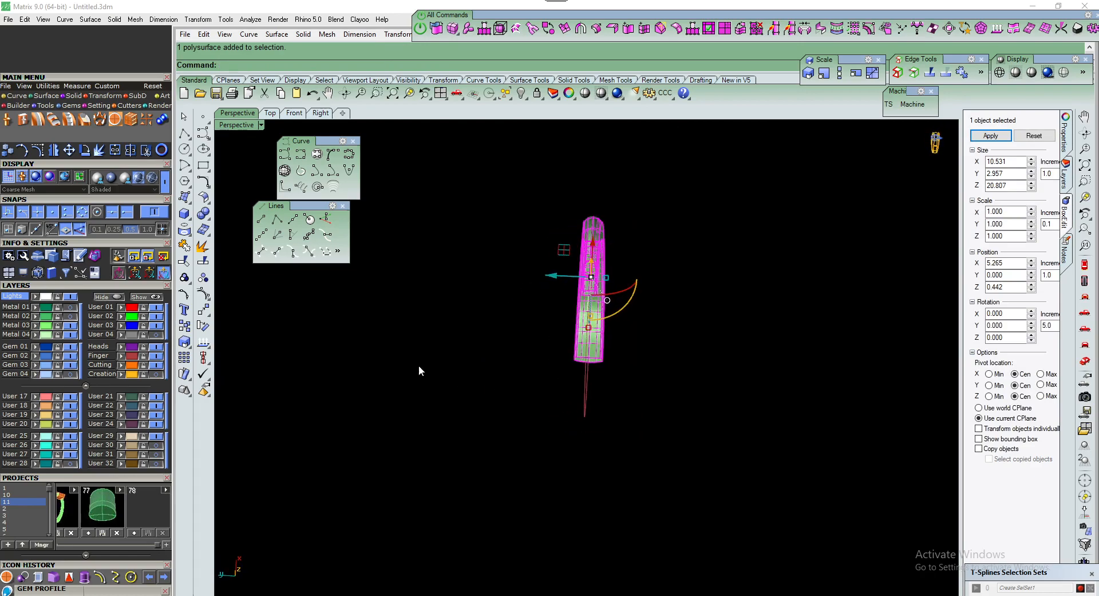
click(54, 150)
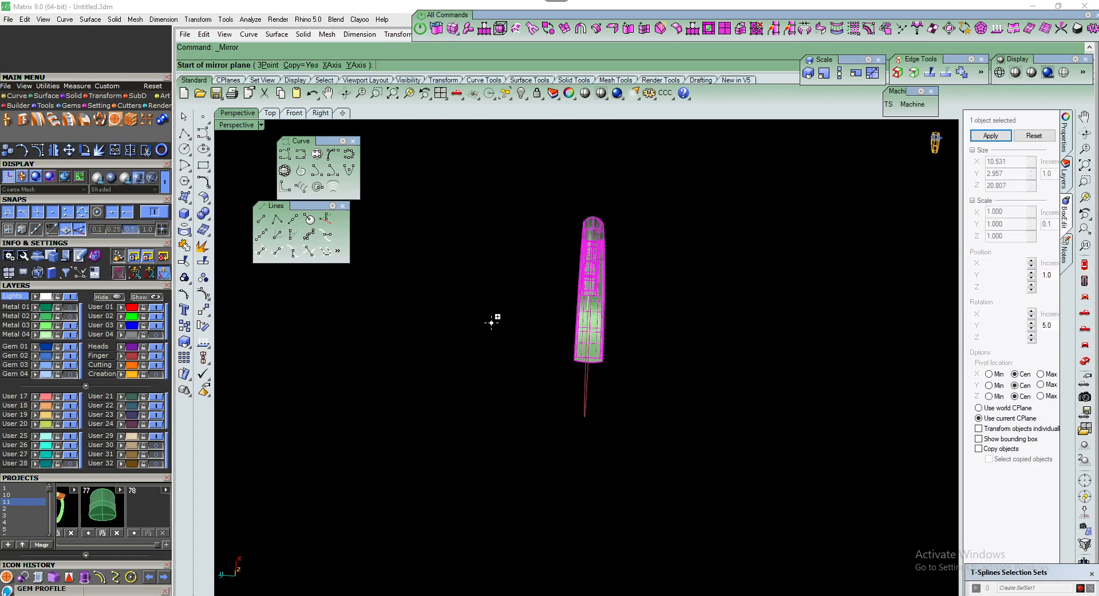
text(0)
key(Return)
click(395, 345)
key(Escape)
right_drag(393, 346, 560, 312)
Join both band halves into one closed polysurface
scroll(560, 311, up, 2)
click(577, 288)
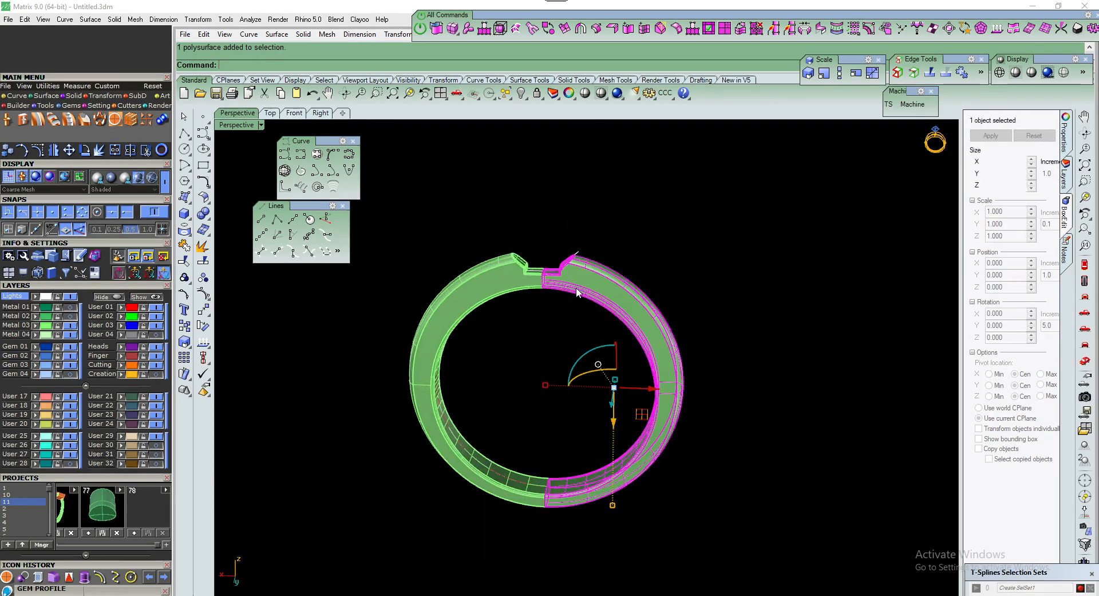
shift+click(493, 281)
click(115, 150)
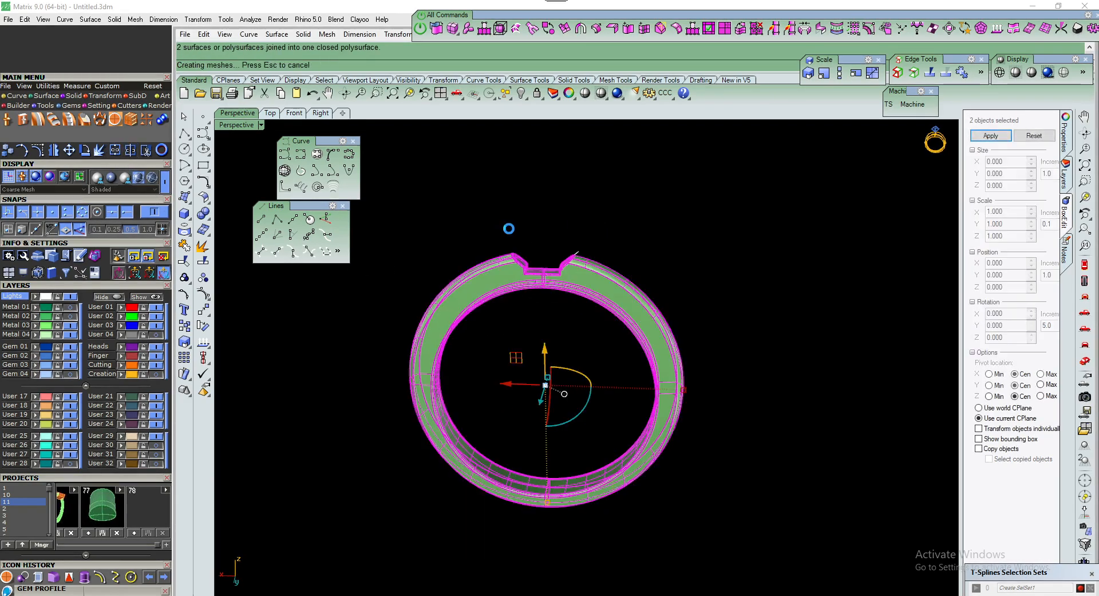
scroll(533, 286, up, 5)
key(Escape)
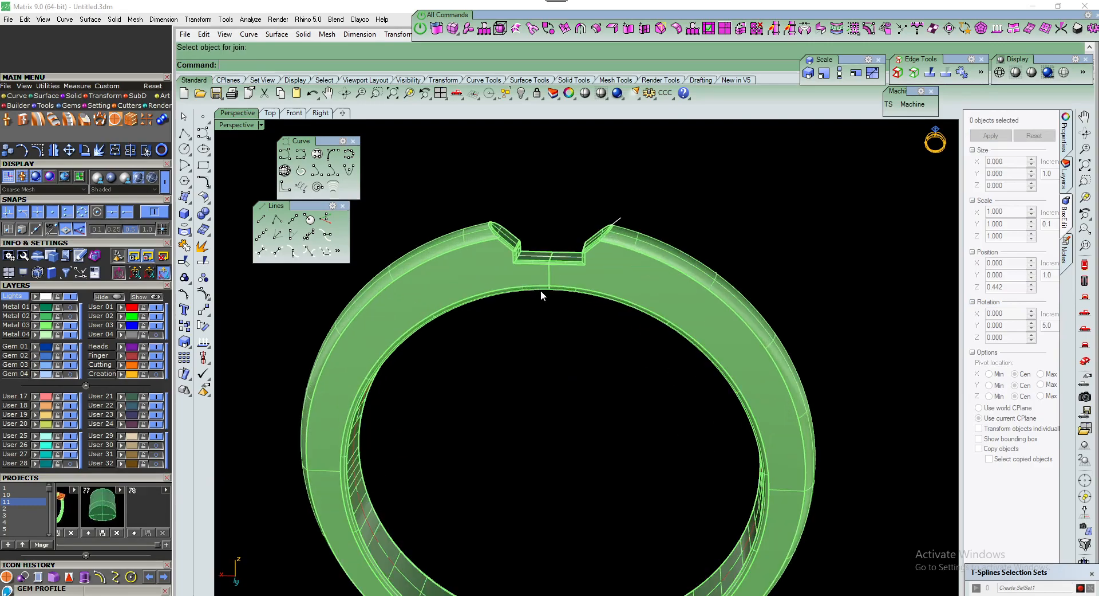
Store the joined ring band in project slot 78
right_drag(540, 290, 524, 365)
click(525, 338)
click(134, 532)
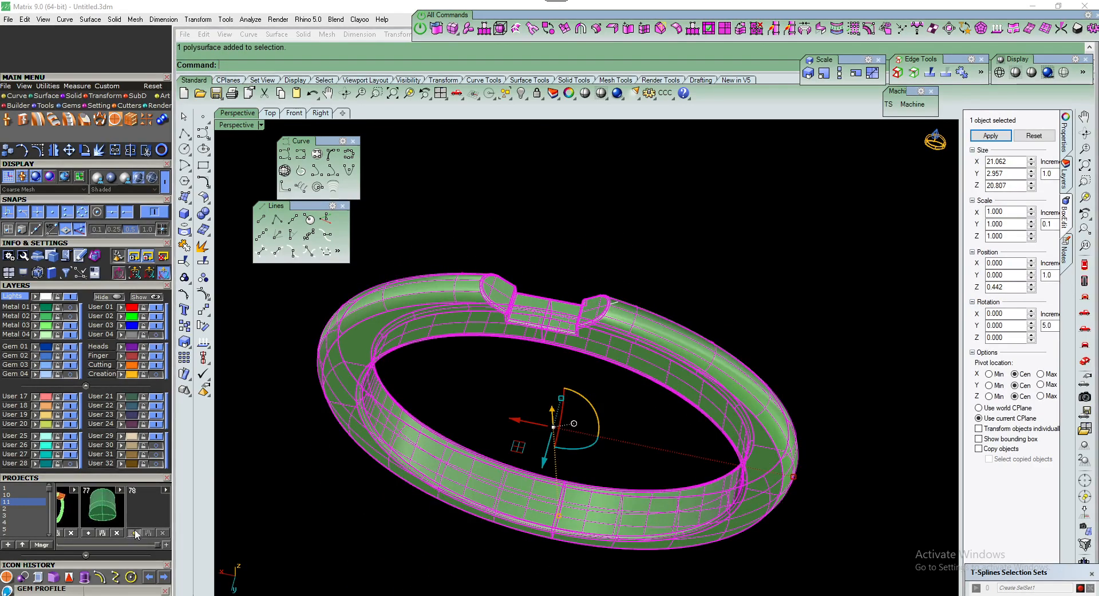
Show layers Metal 01 and Metal 02 and check the base cylinder's fit between head and band
click(74, 307)
click(73, 316)
right_drag(545, 375, 584, 280)
scroll(562, 257, up, 5)
click(568, 281)
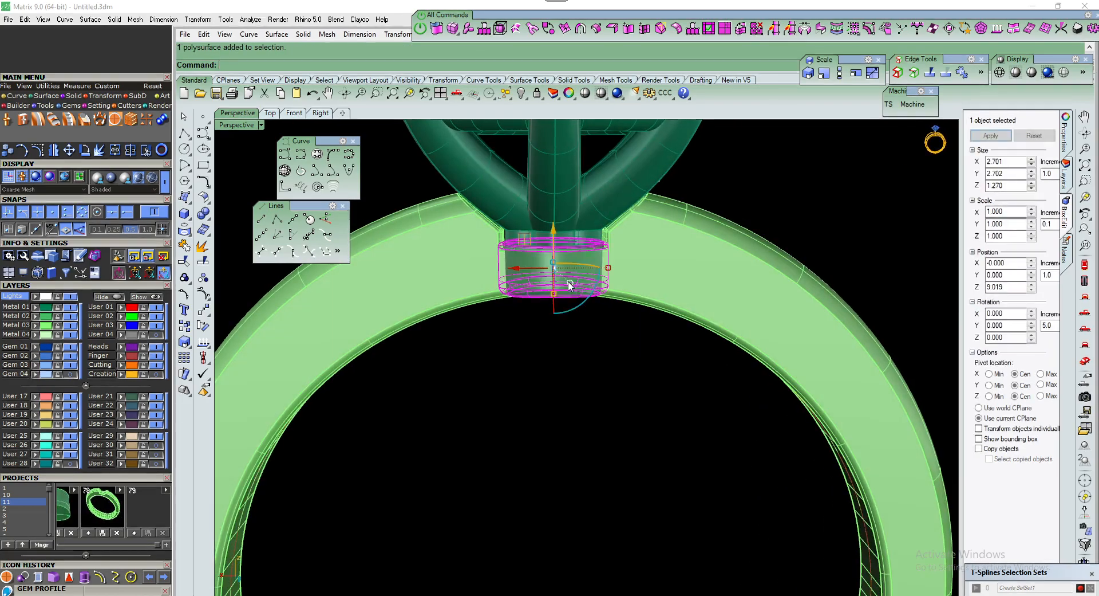
scroll(568, 281, down, 3)
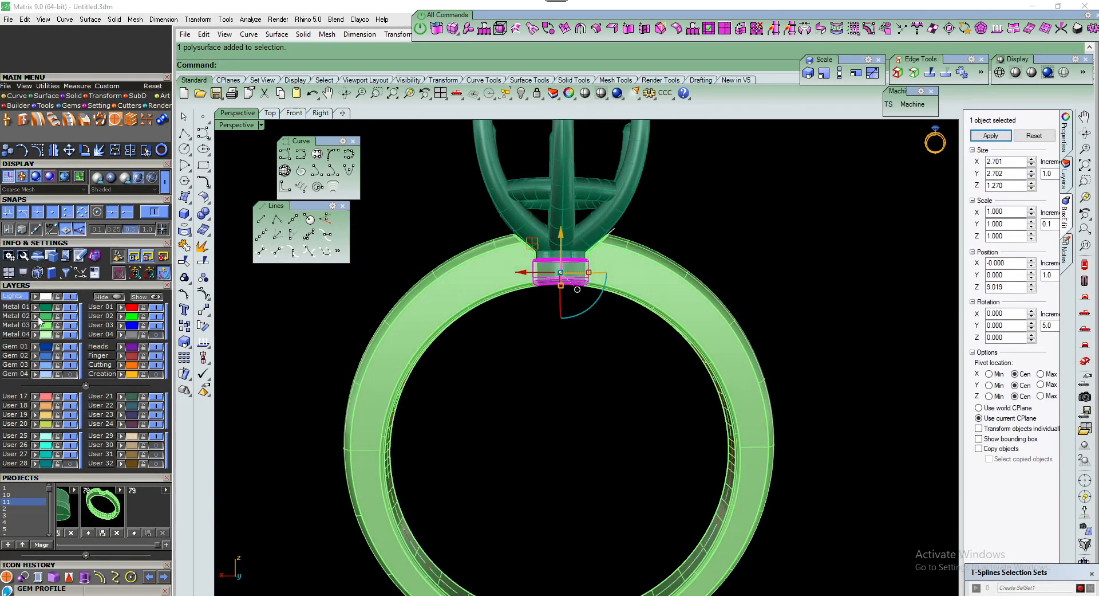
click(437, 260)
right_drag(437, 260, 591, 163)
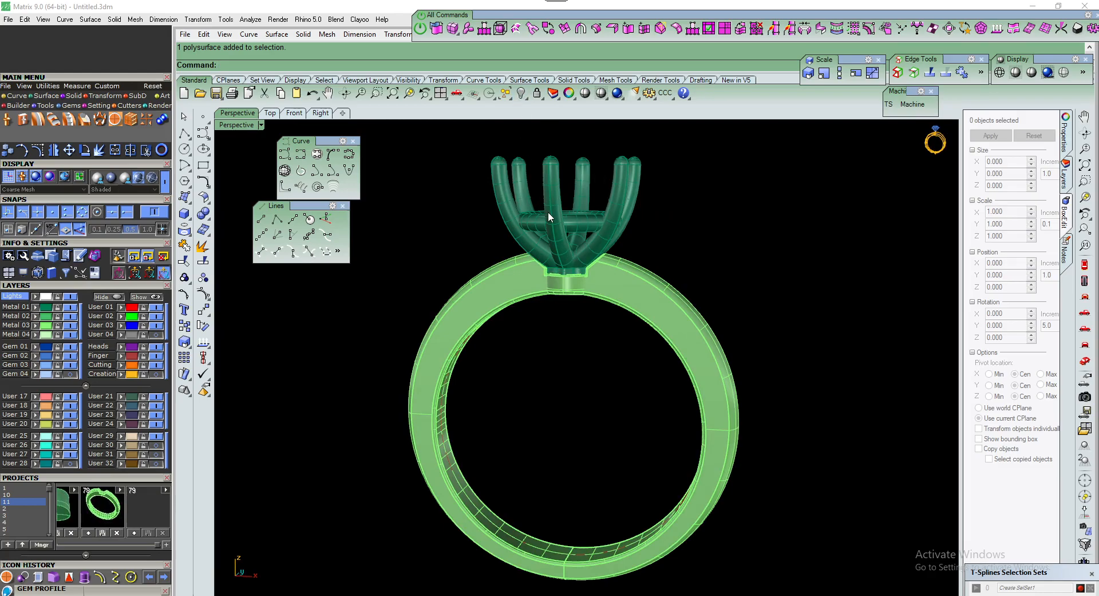
Select the leftover construction curves and hide the finger rail's layer and layer User 29
scroll(554, 216, up, 4)
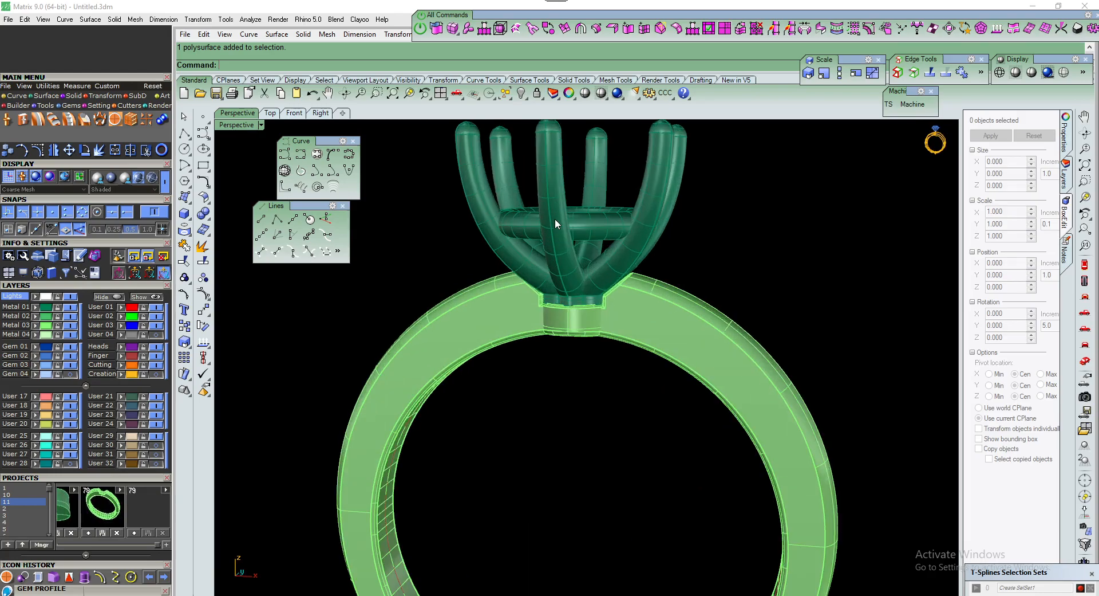
right_drag(562, 216, 585, 247)
click(506, 93)
click(571, 163)
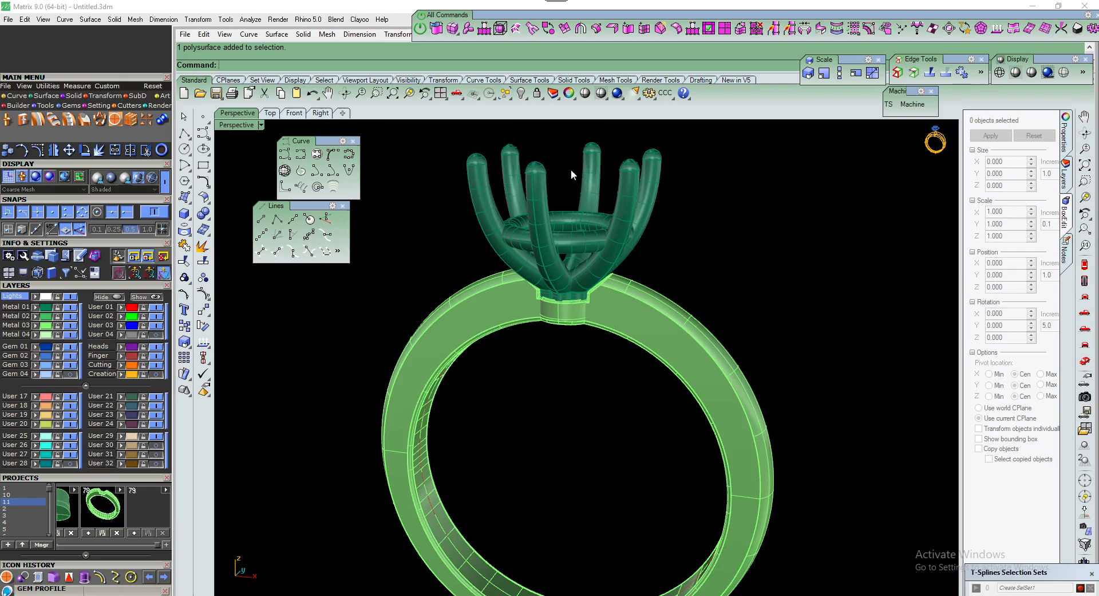
click(154, 361)
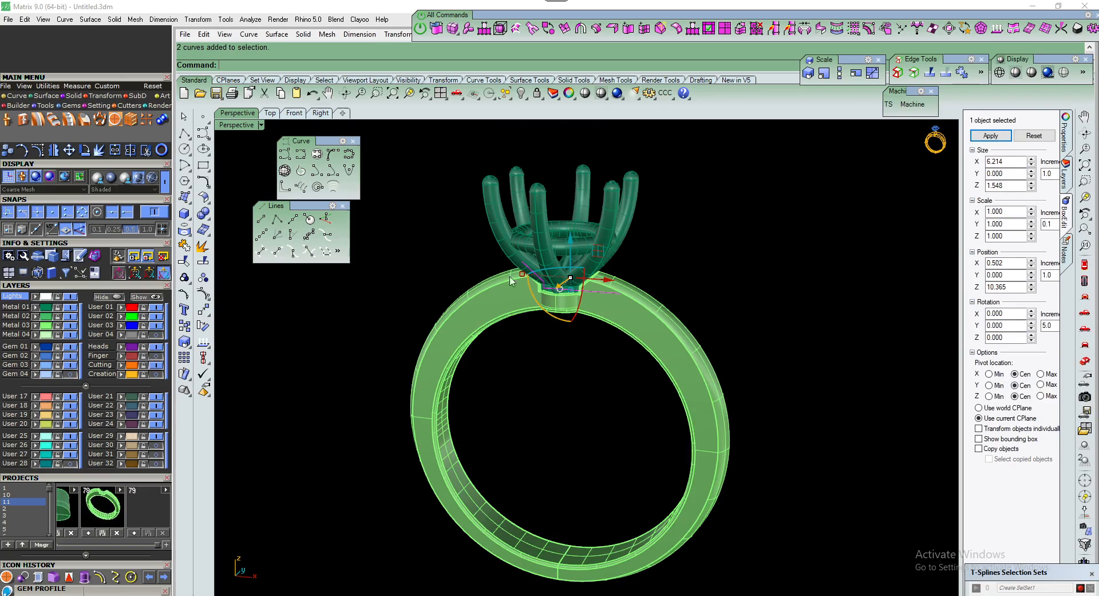
scroll(533, 287, up, 2)
click(96, 271)
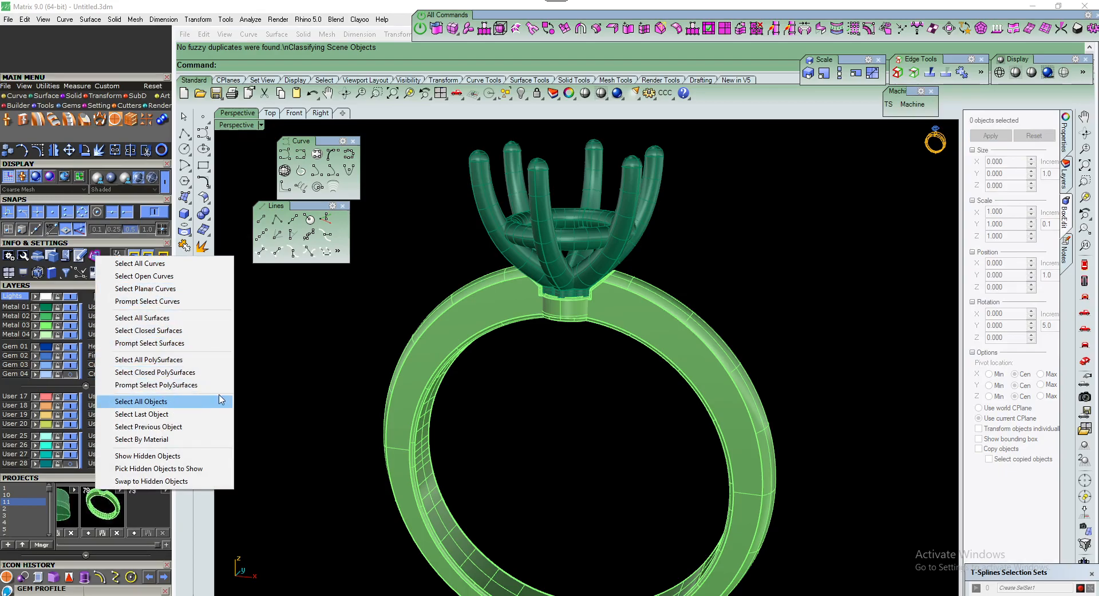
right_drag(376, 294, 430, 272)
click(505, 96)
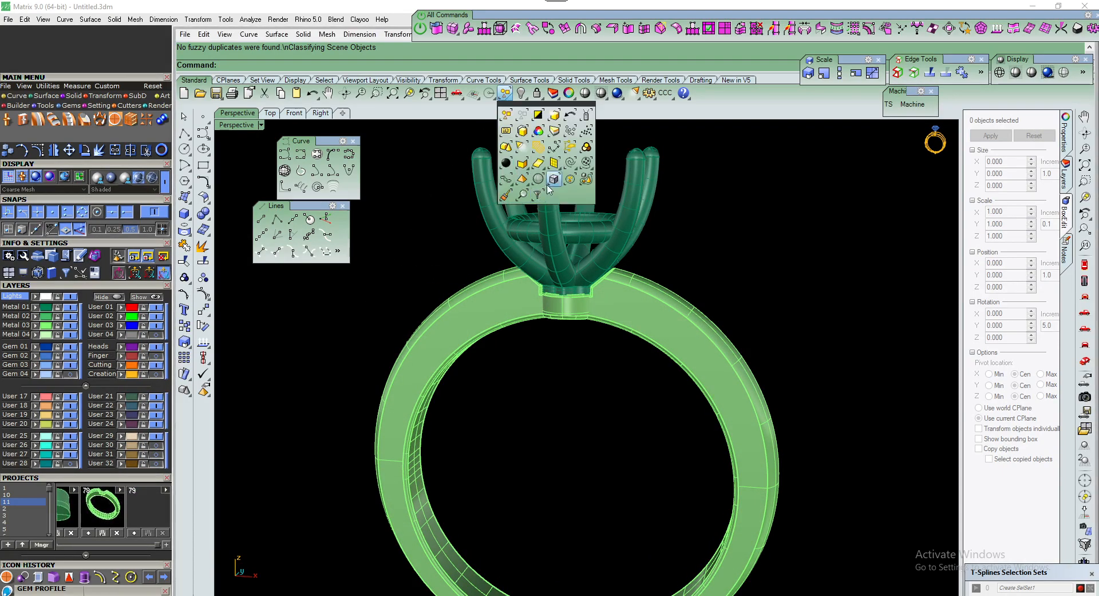
click(569, 163)
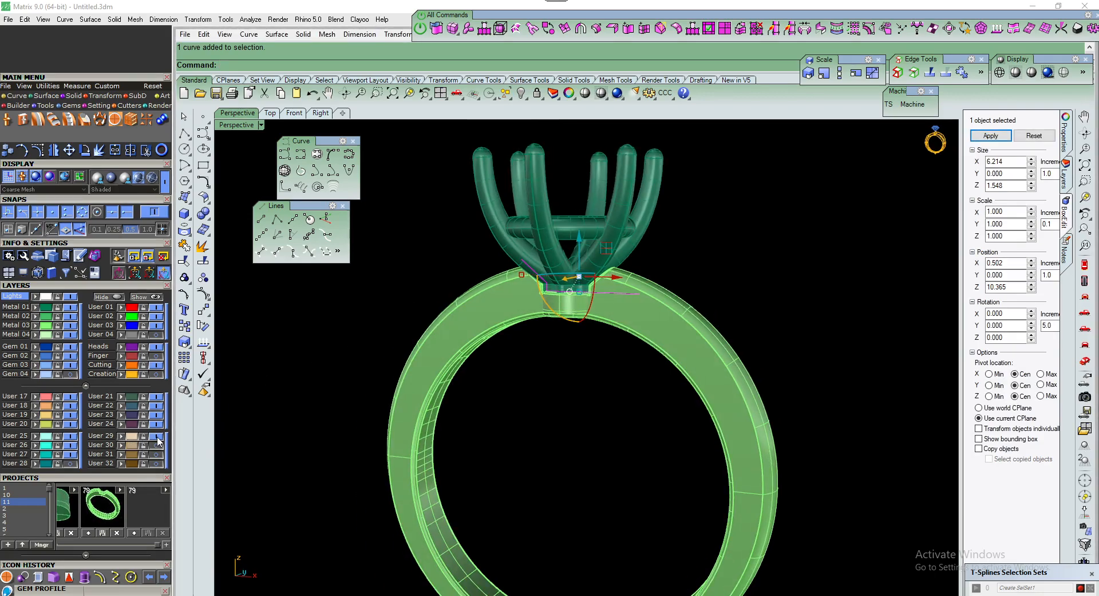
click(157, 437)
right_drag(523, 312, 536, 338)
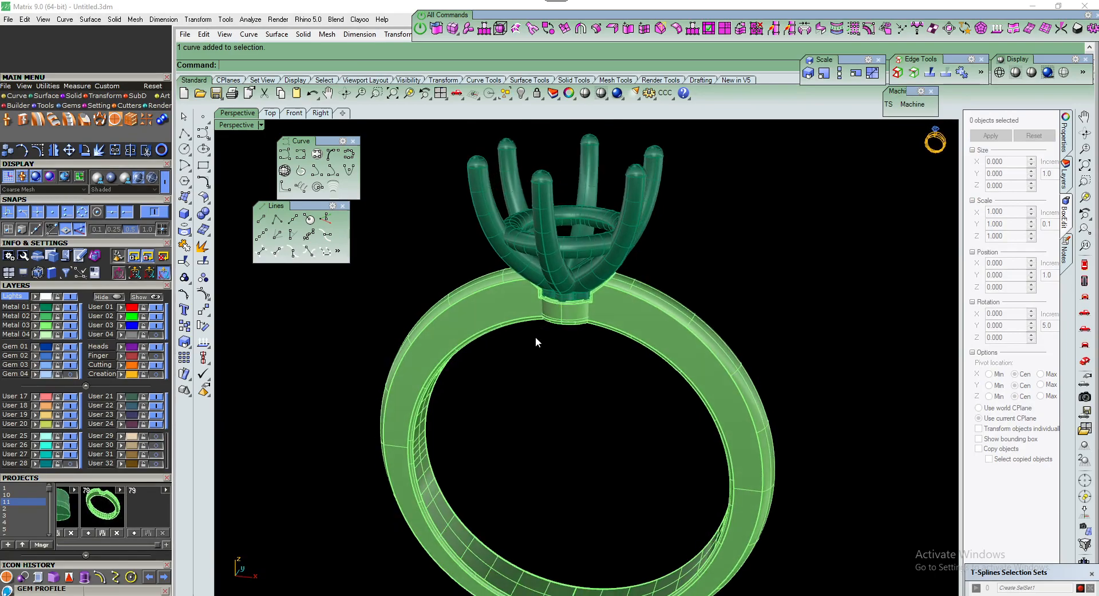
Show the center stone by turning on layer Gem 04, and view the ring from the front
click(69, 374)
click(295, 112)
scroll(541, 262, down, 1)
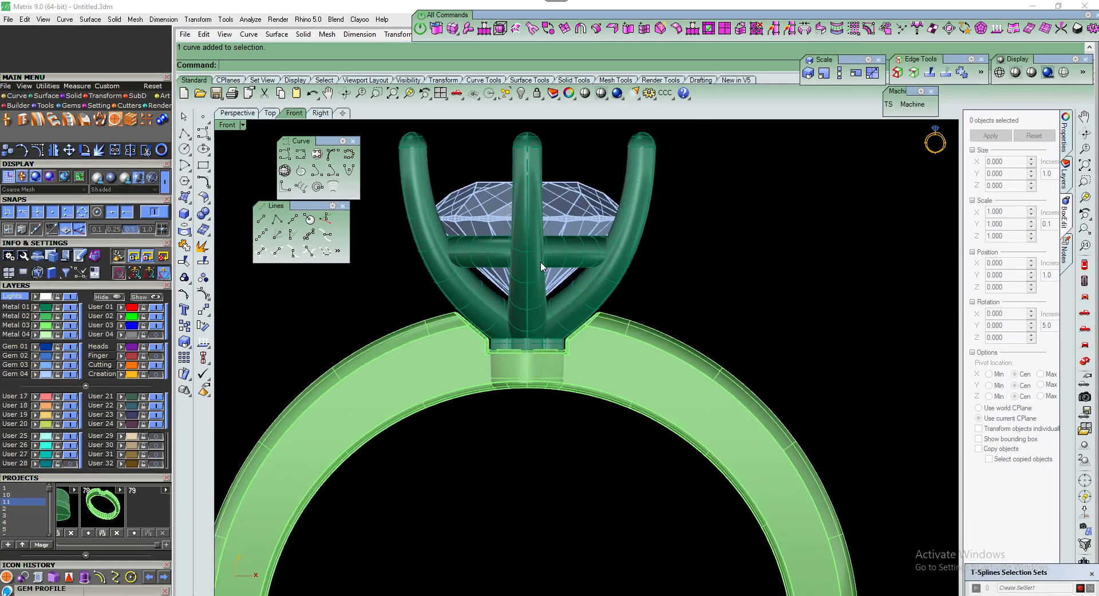
Stretch the head's support ring slightly in height and move it a little lower beneath the stone
scroll(565, 252, up, 2)
click(565, 252)
scroll(556, 295, up, 2)
scroll(556, 295, up, 2)
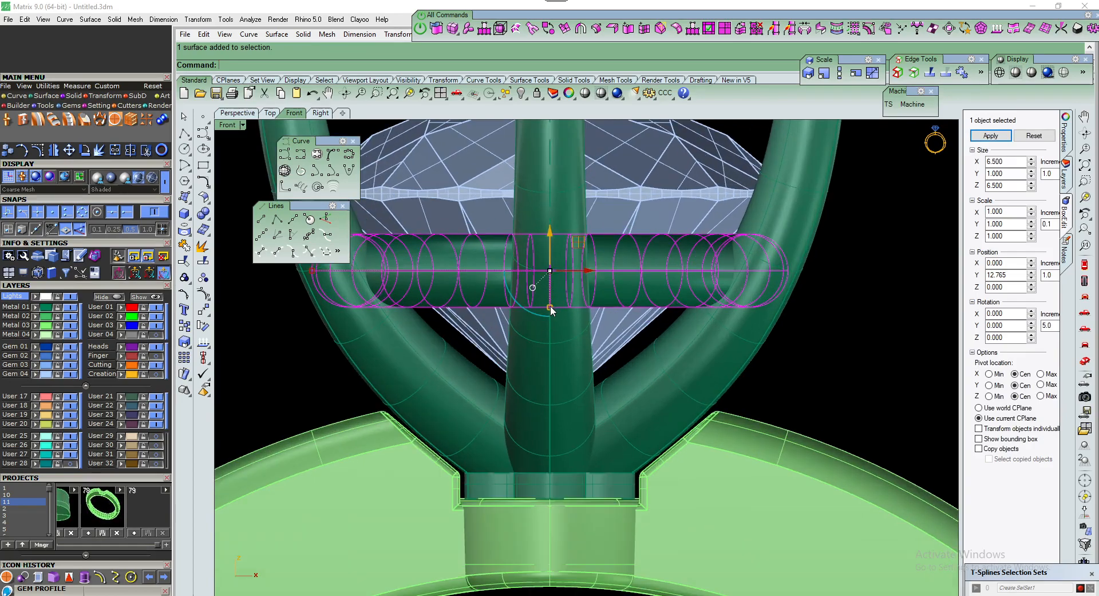
drag(550, 306, 551, 313)
drag(551, 232, 551, 239)
click(812, 327)
Preview the complete ring in the perspective view with the Shade command in PlasticWHITE display mode
click(237, 113)
mouse_move(492, 258)
right_down()
mouse_move(571, 303)
mouse_move(589, 246)
mouse_move(515, 263)
mouse_move(439, 260)
mouse_move(473, 179)
mouse_move(559, 334)
mouse_move(802, 373)
mouse_move(812, 517)
mouse_move(682, 402)
mouse_move(521, 476)
mouse_move(483, 410)
right_up()
click(1047, 72)
key(Return)
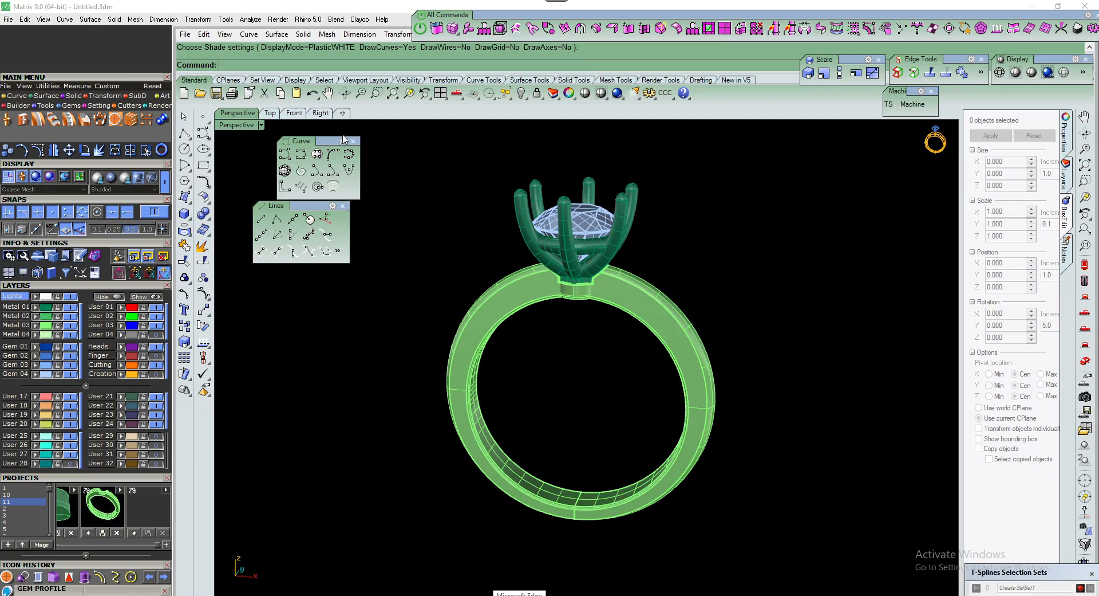
Start a solid cylinder in the Top view with object snaps off and its base centred at the origin (0)
click(294, 113)
scroll(518, 321, down, 5)
scroll(530, 365, up, 3)
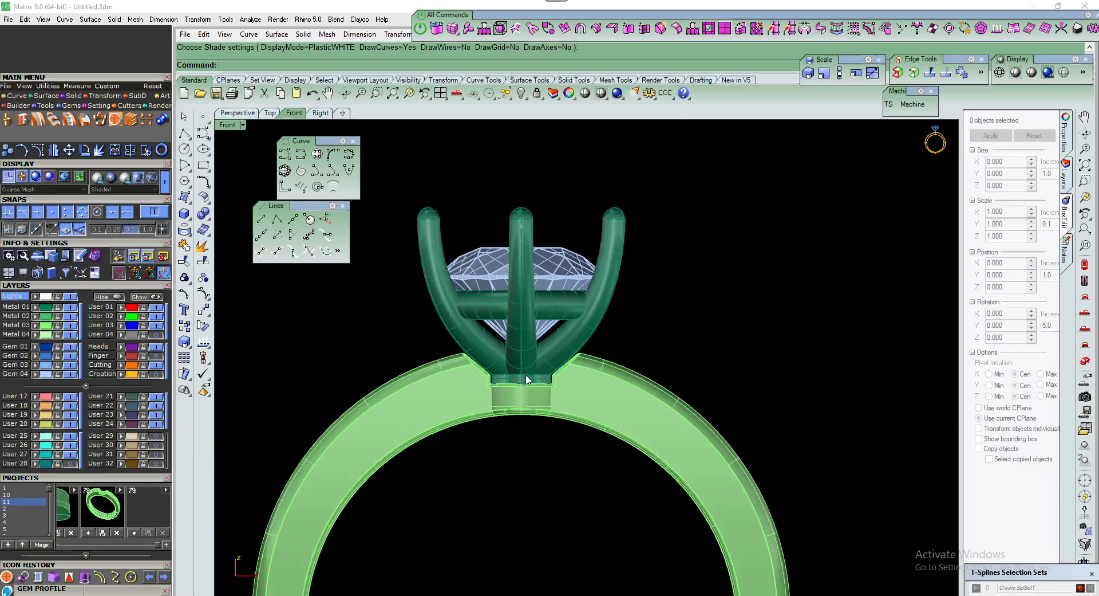
scroll(533, 362, up, 3)
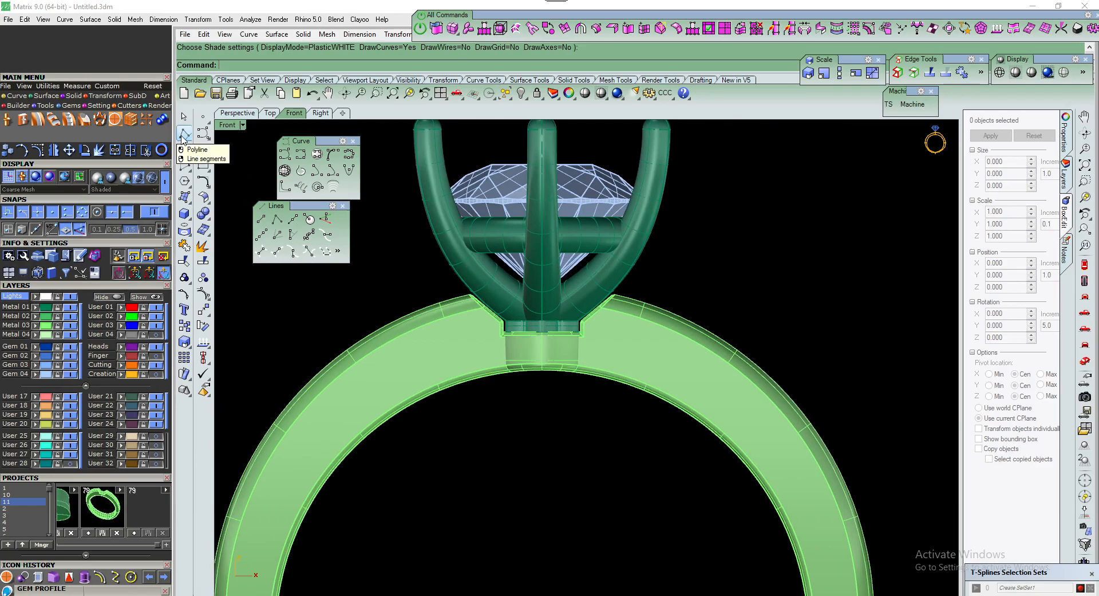
click(183, 216)
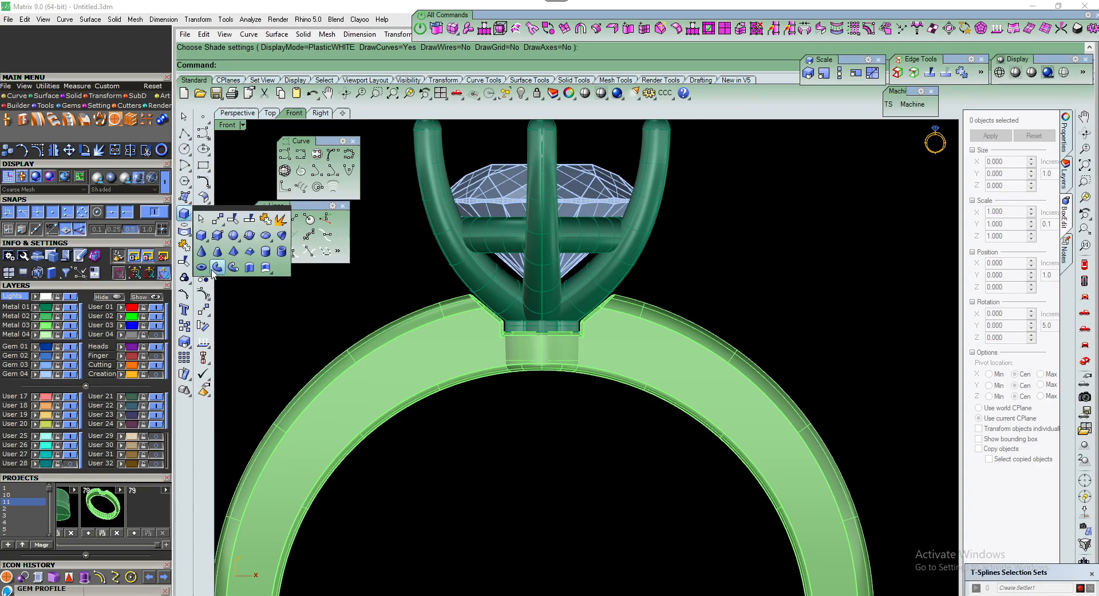
click(265, 252)
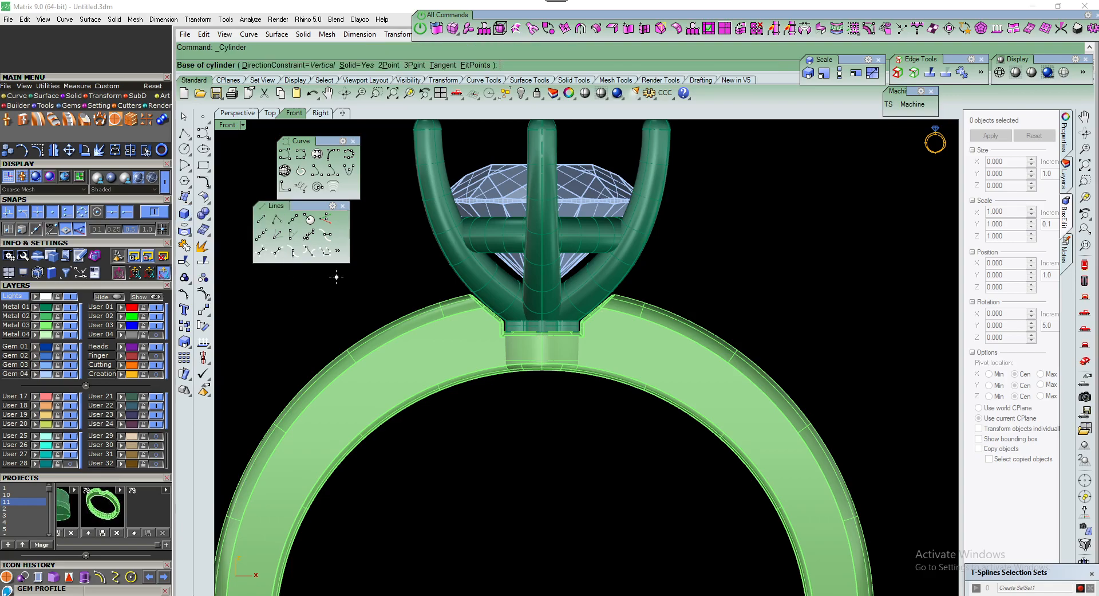
click(272, 114)
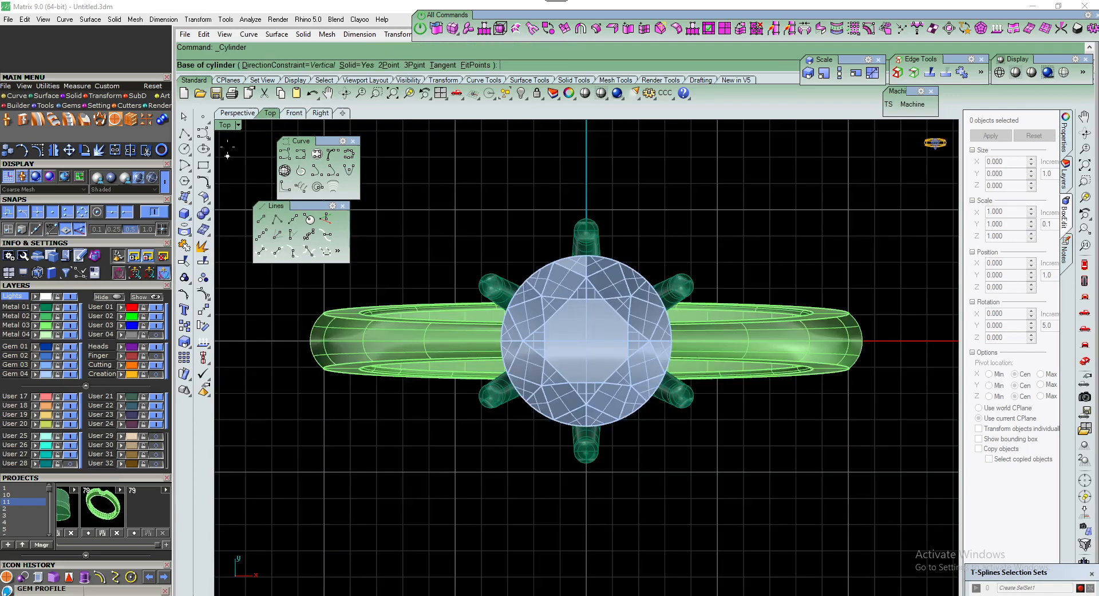
click(157, 212)
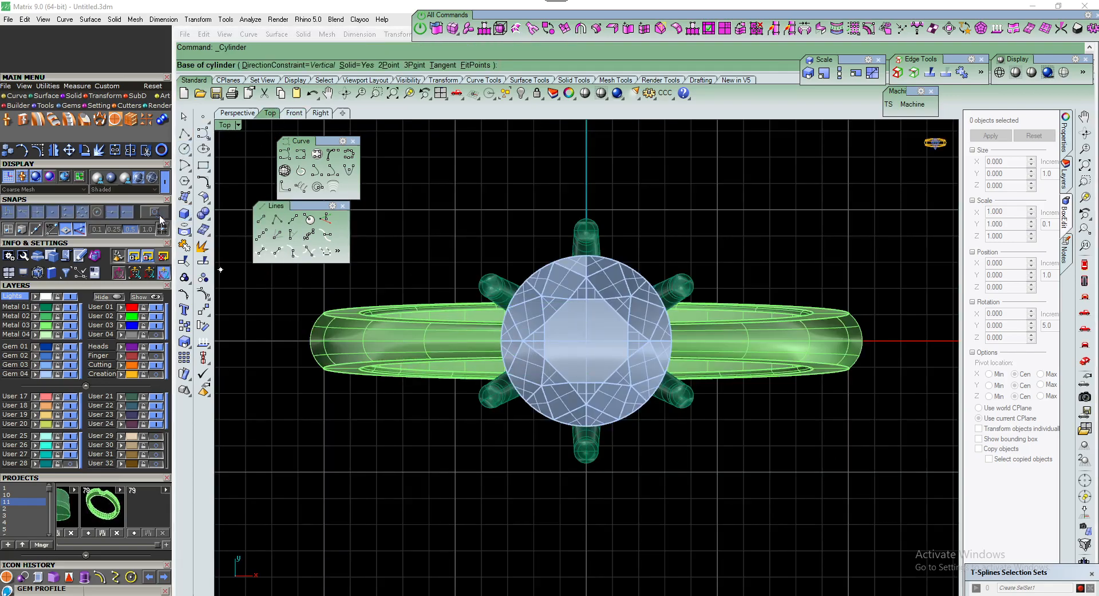
text(0)
key(Return)
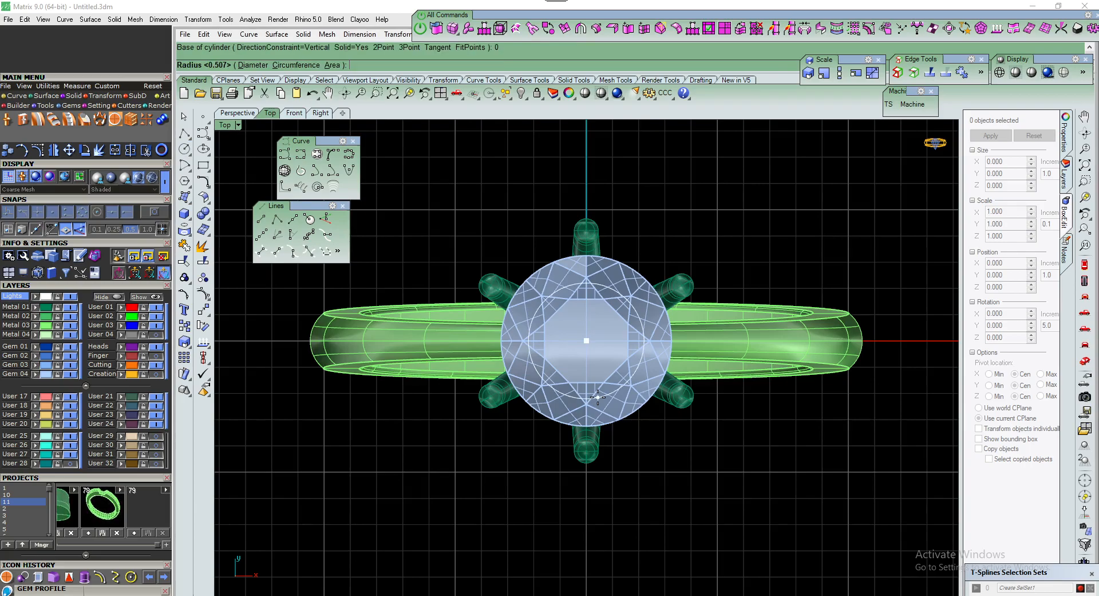
Turn off layers Gem 04 and Metal 01 to expose the band's round seat from above
click(71, 374)
scroll(587, 341, up, 2)
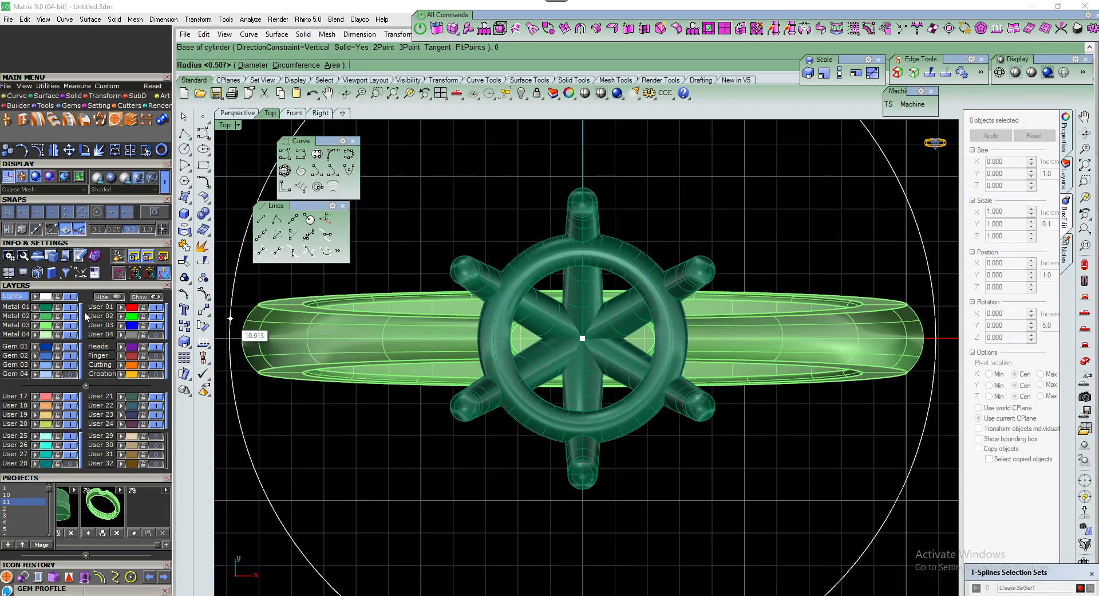
click(71, 308)
scroll(605, 332, up, 6)
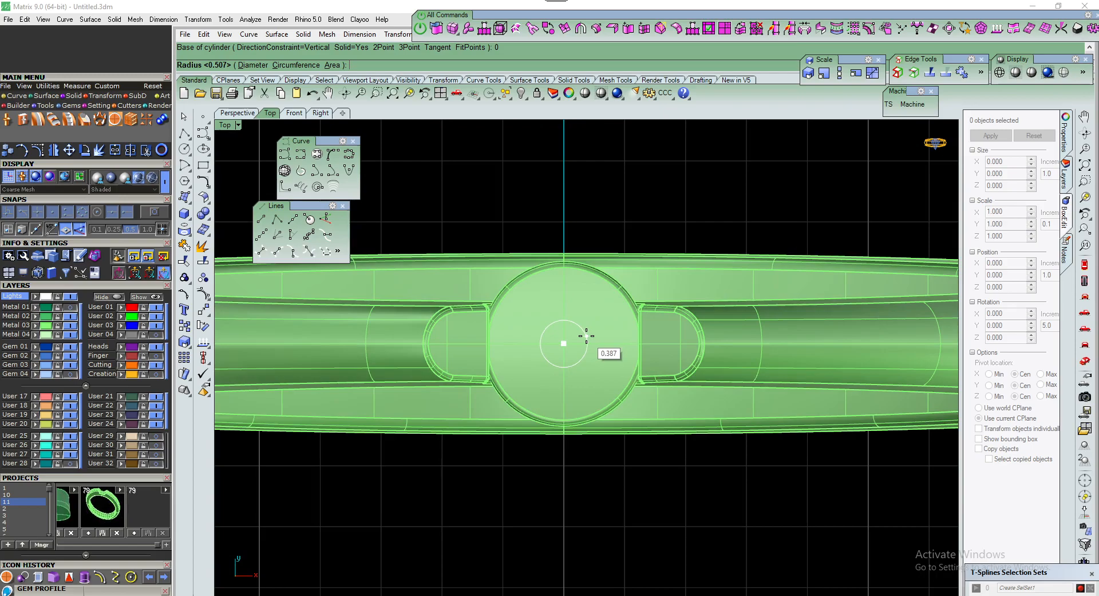
Finish the cylinder at the seat's centre with a diameter of 0.7 and a height of 0.8
click(250, 66)
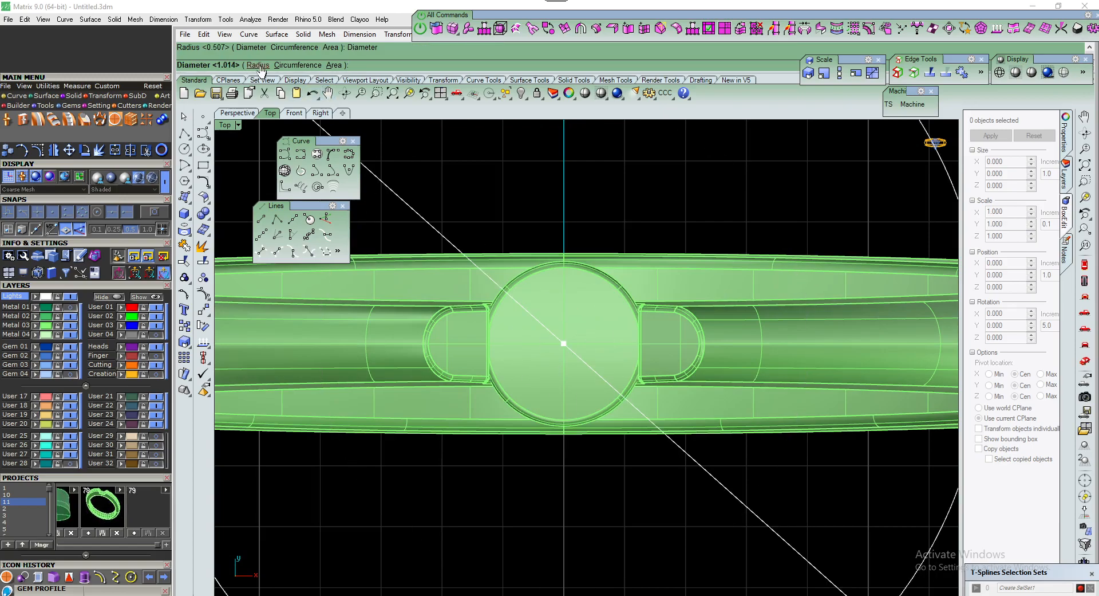
scroll(572, 336, up, 2)
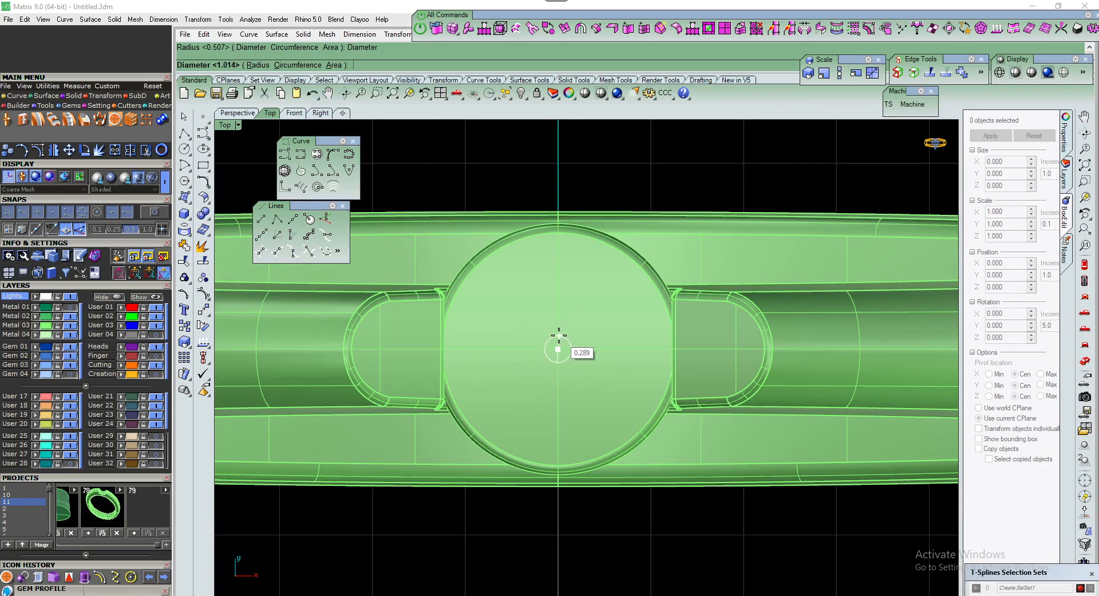
key(Return)
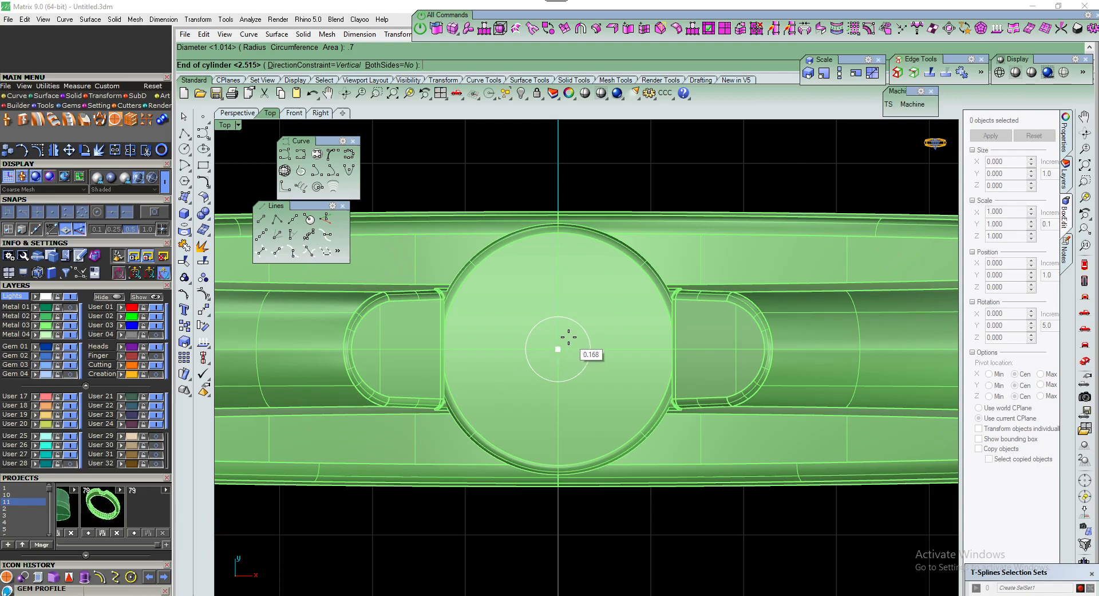
text(.8)
key(Return)
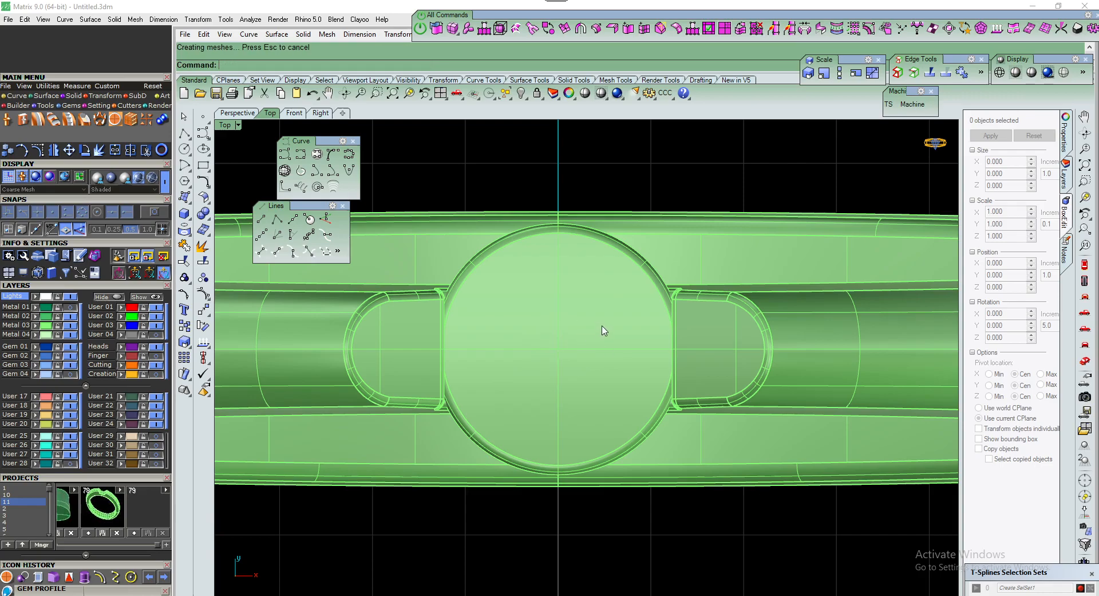
Draw another solid cylinder based at the origin with a diameter of 0.8 and a height of about 4.16
scroll(534, 327, down, 4)
right_click(424, 182)
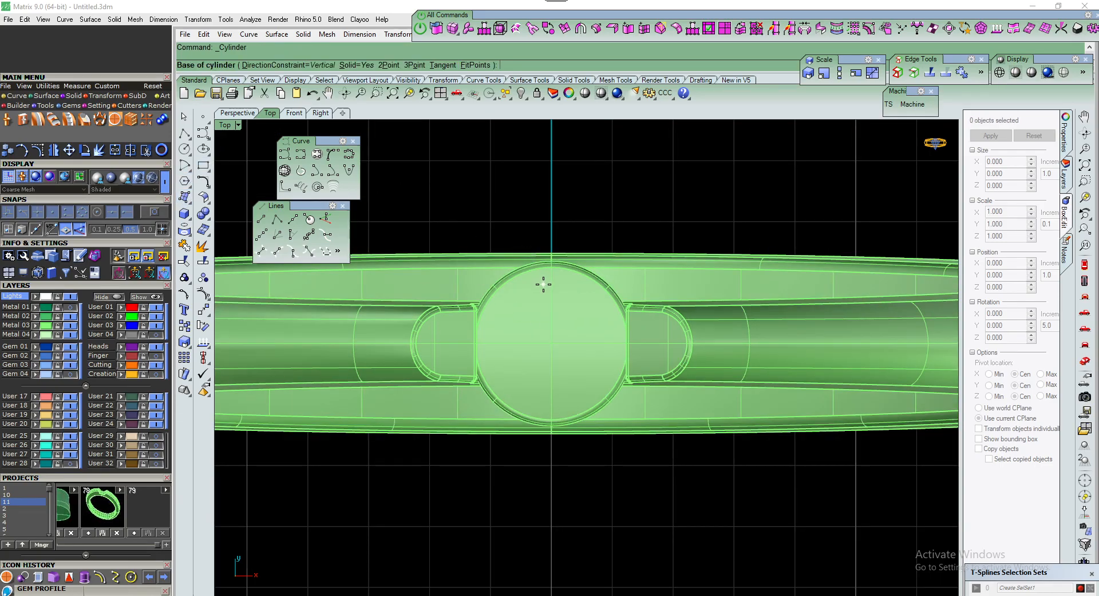
text(0)
key(Return)
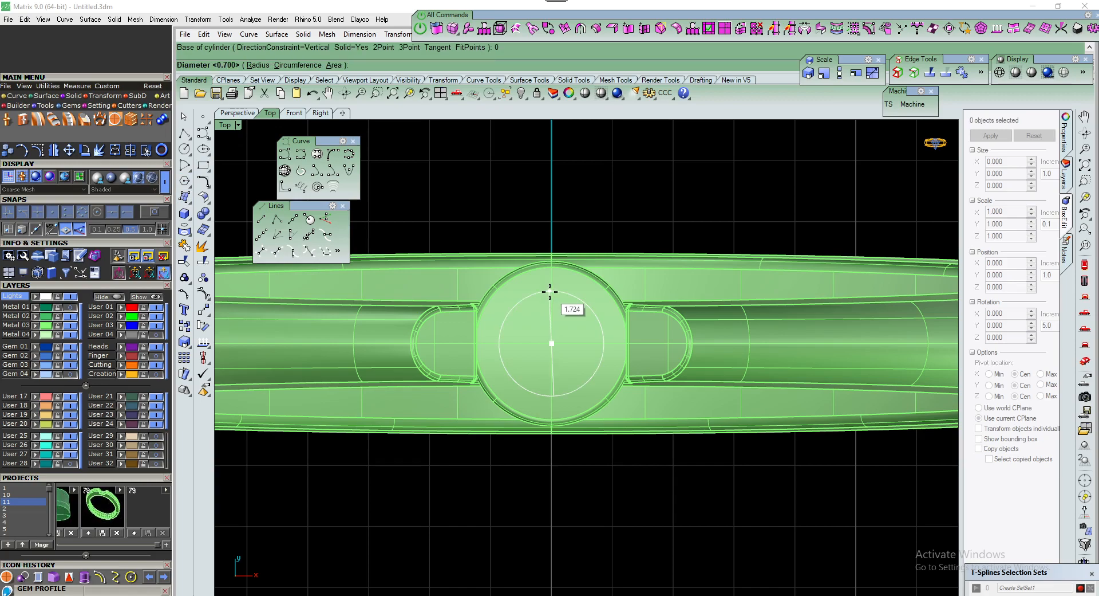
text(.8)
key(Return)
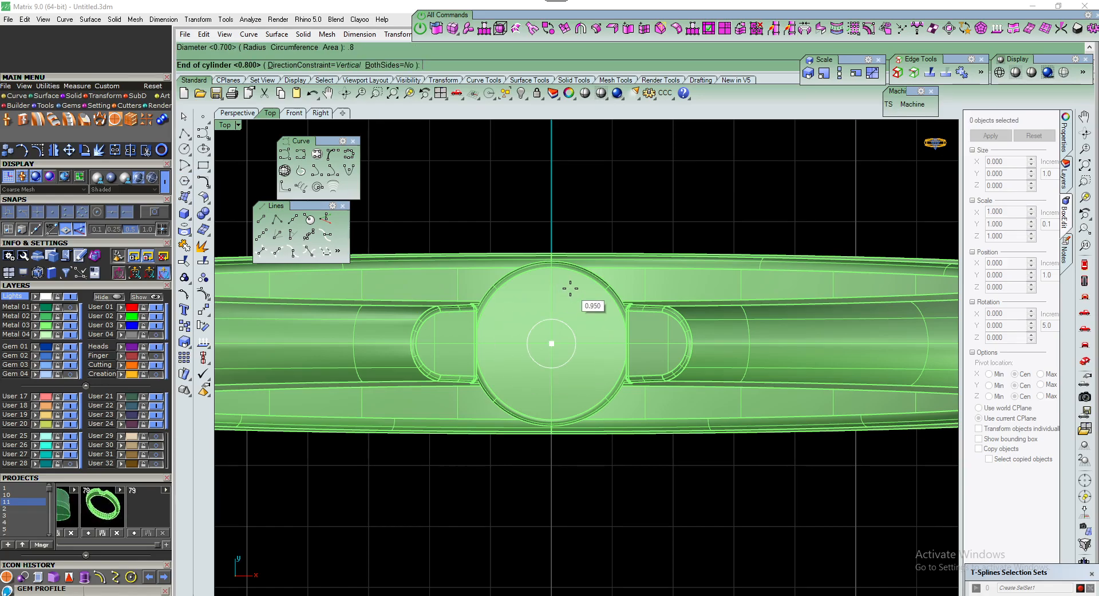
click(252, 113)
key(Return)
Delete the shorter cylinder of 0.7 diameter at the origin
drag(491, 386, 617, 492)
key(Delete)
scroll(577, 385, up, 2)
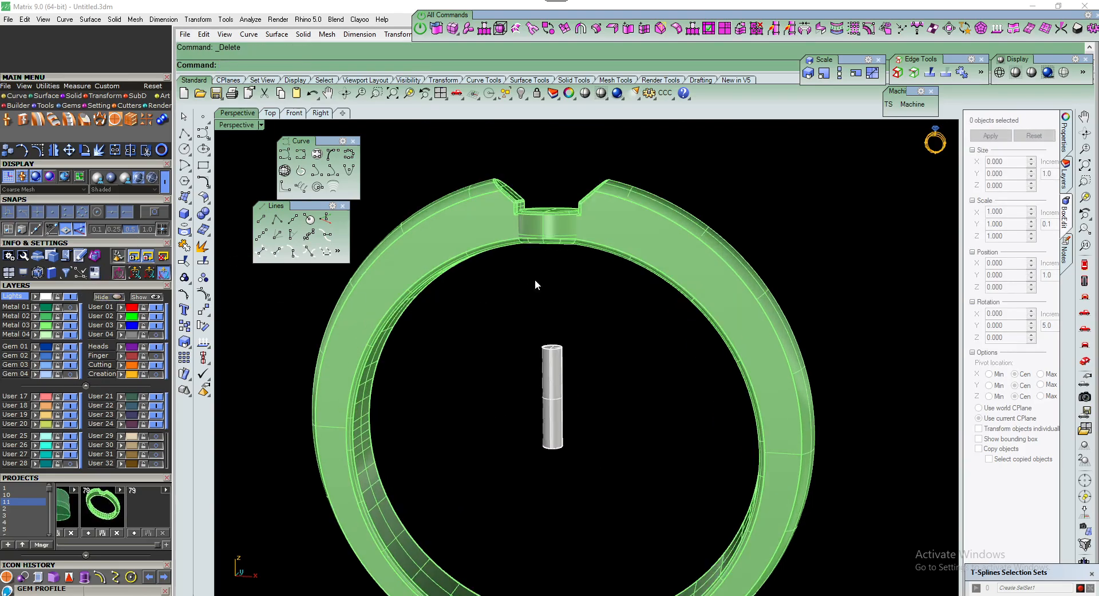
Move the remaining cylinder straight up to a centre height of about 7.92, so it runs through the band's seat into the head's base
click(554, 356)
scroll(509, 335, up, 3)
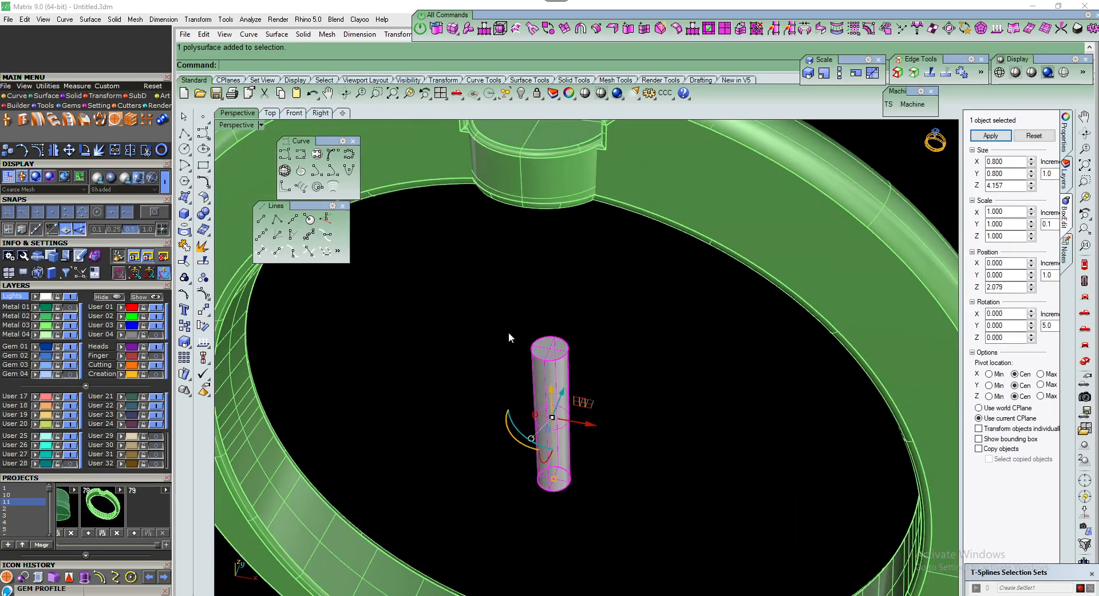
scroll(550, 341, down, 4)
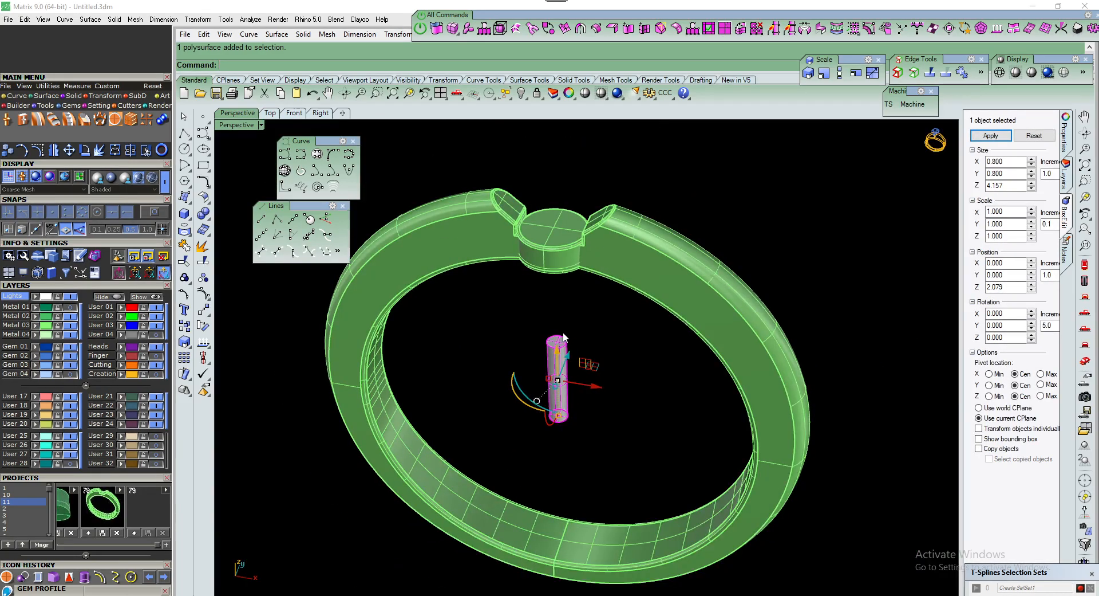
right_drag(401, 338, 564, 326)
scroll(533, 298, up, 3)
scroll(572, 264, down, 2)
scroll(537, 266, up, 5)
scroll(470, 400, down, 5)
click(294, 113)
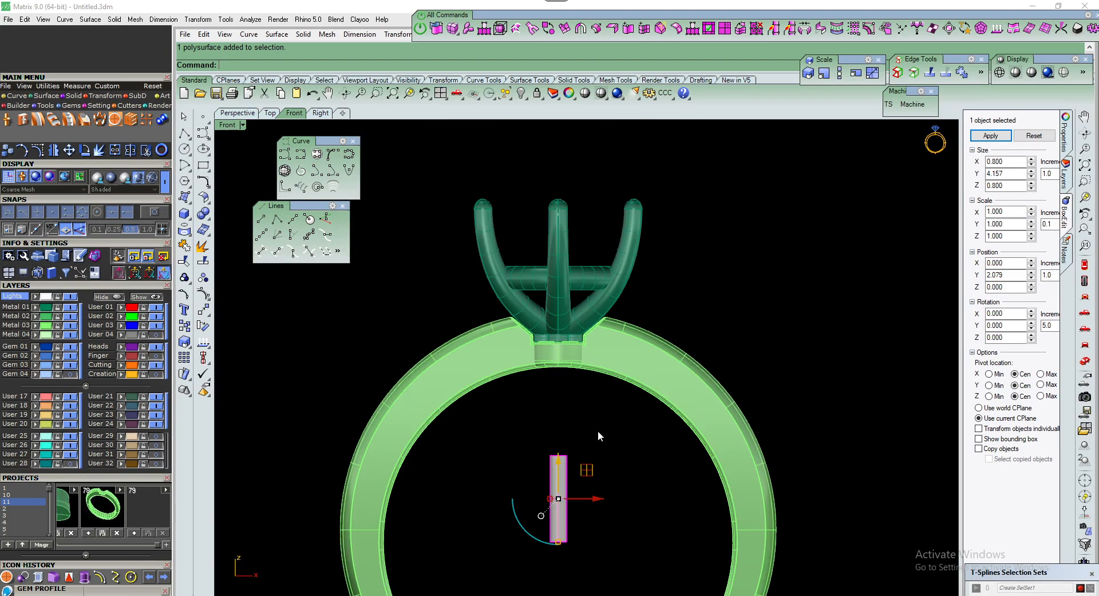
drag(569, 470, 577, 340)
scroll(561, 356, up, 2)
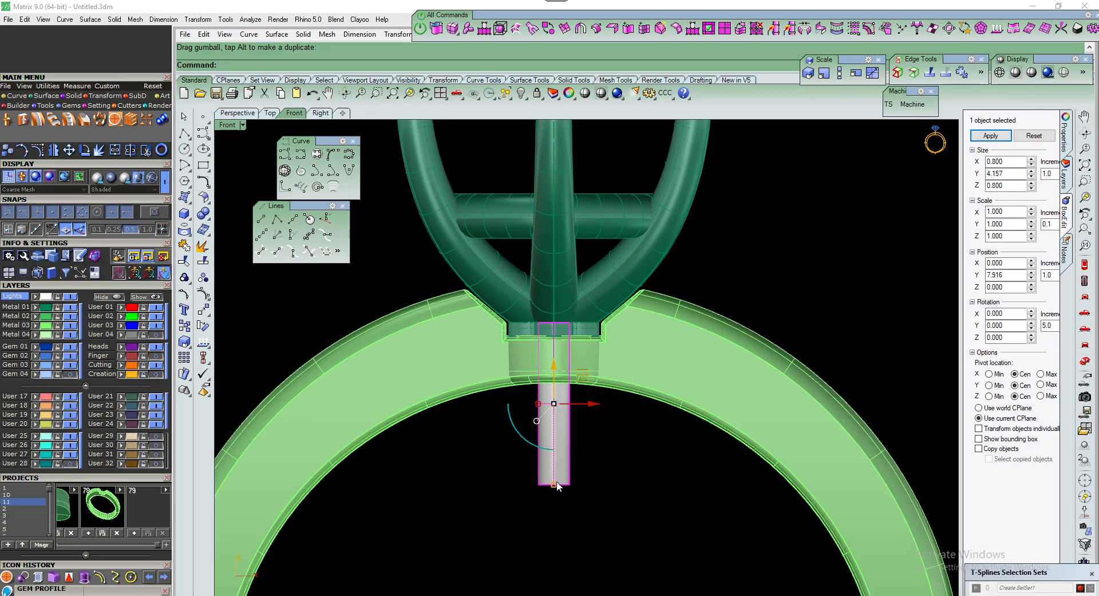
Fillet the lower end edge of the thin cylinder with a radius of 0.25
click(237, 112)
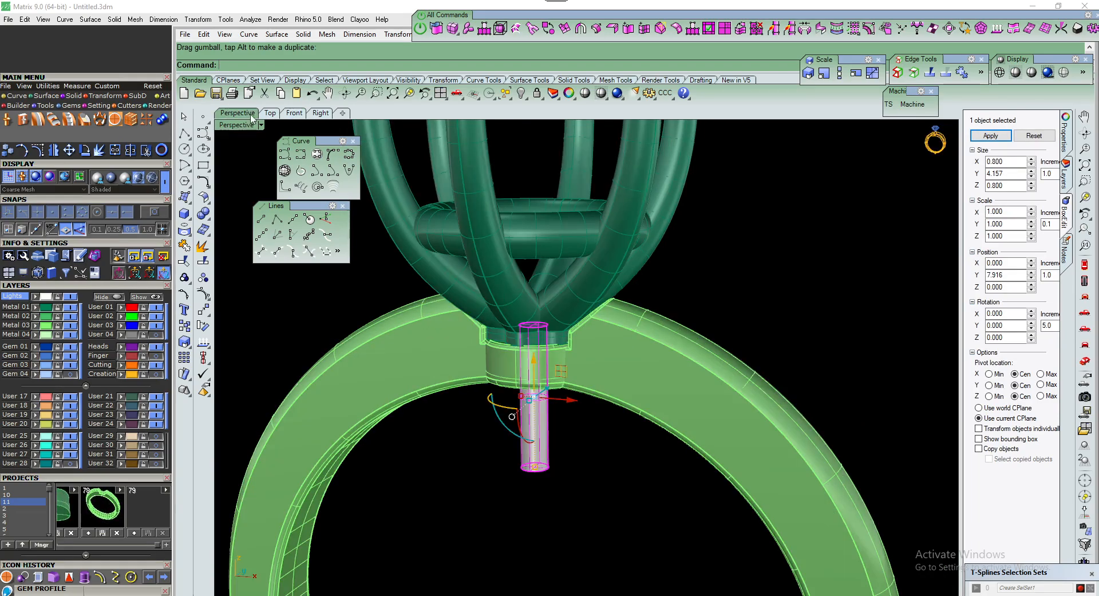
right_drag(598, 418, 614, 309)
key(Escape)
scroll(568, 272, up, 4)
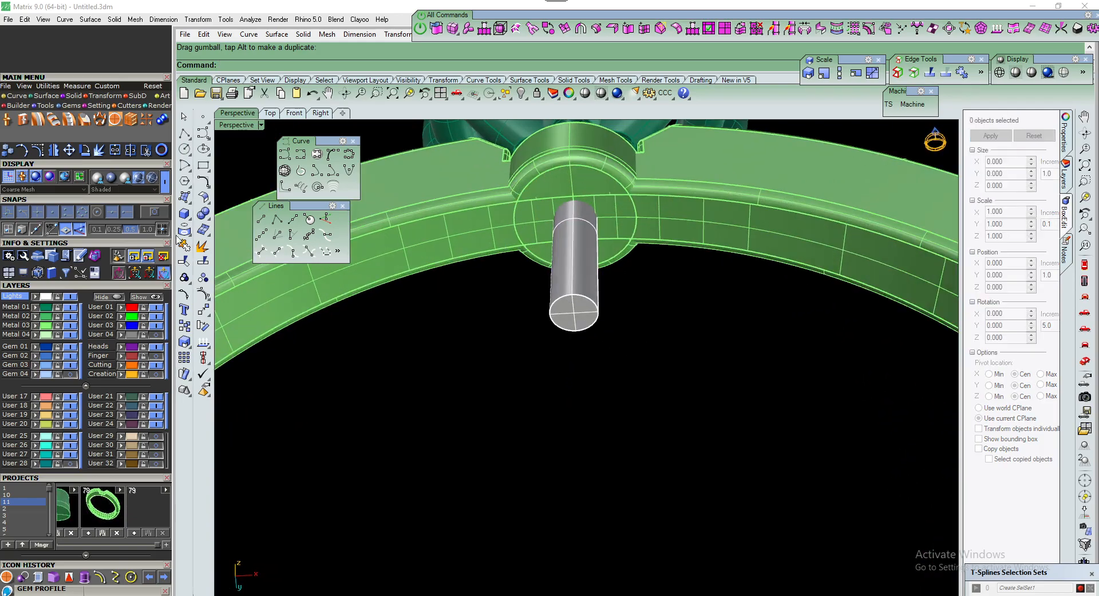
click(202, 215)
click(284, 240)
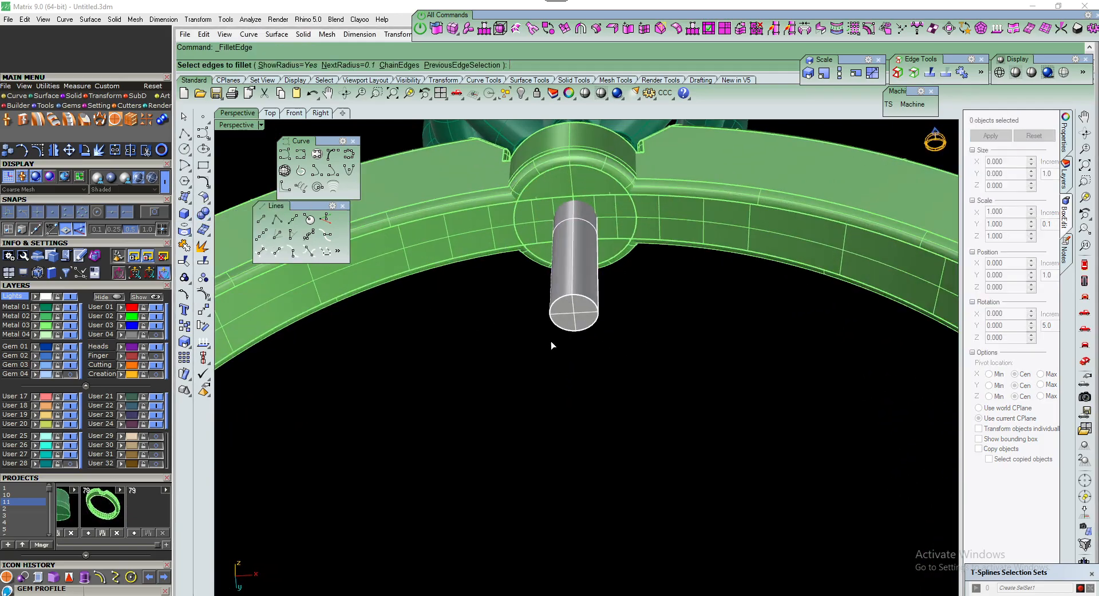
text(.25)
key(Return)
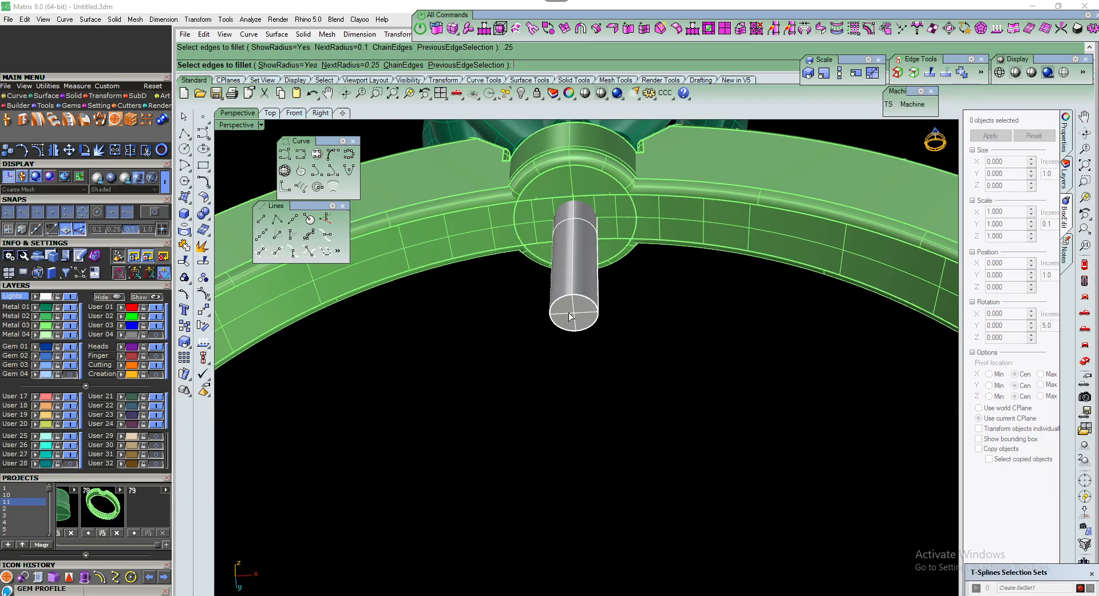
click(583, 328)
right_click(582, 327)
right_click(582, 328)
scroll(582, 327, down, 6)
right_drag(582, 327, 578, 402)
scroll(592, 359, up, 2)
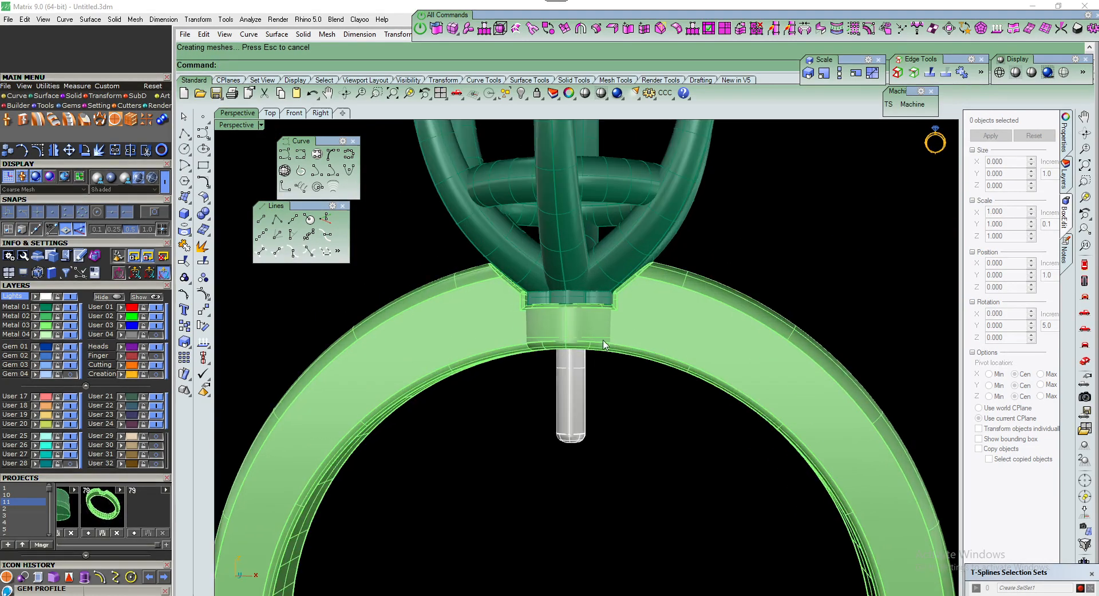
Subtract the thin cylinder from the band and its seat cylinder with Boolean Difference, using DeleteInput=No to keep the cutter
click(605, 346)
shift+click(583, 337)
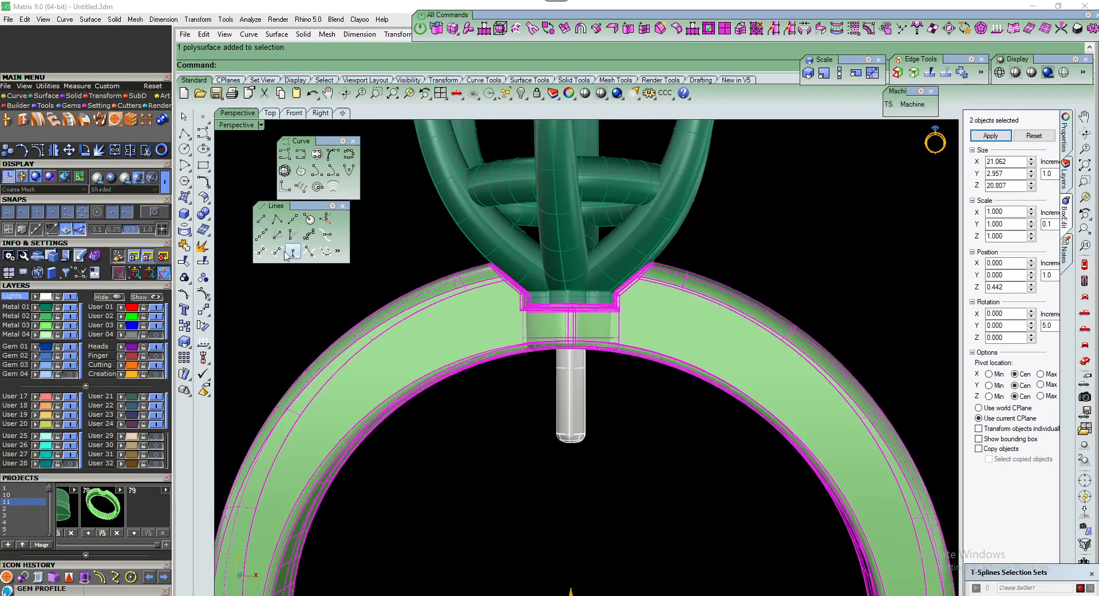
click(203, 213)
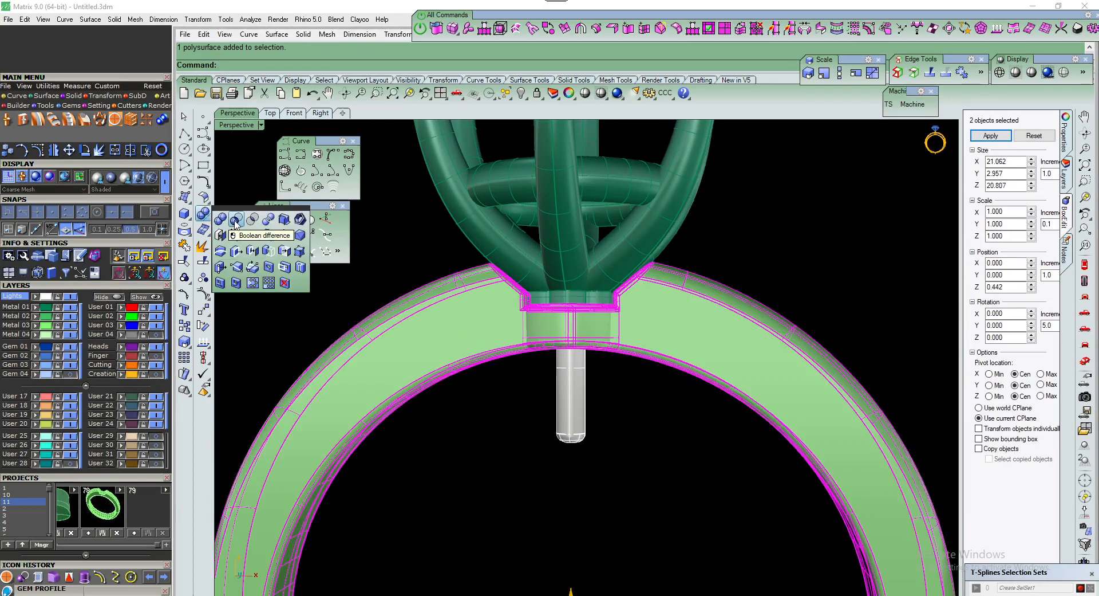
click(236, 221)
click(74, 98)
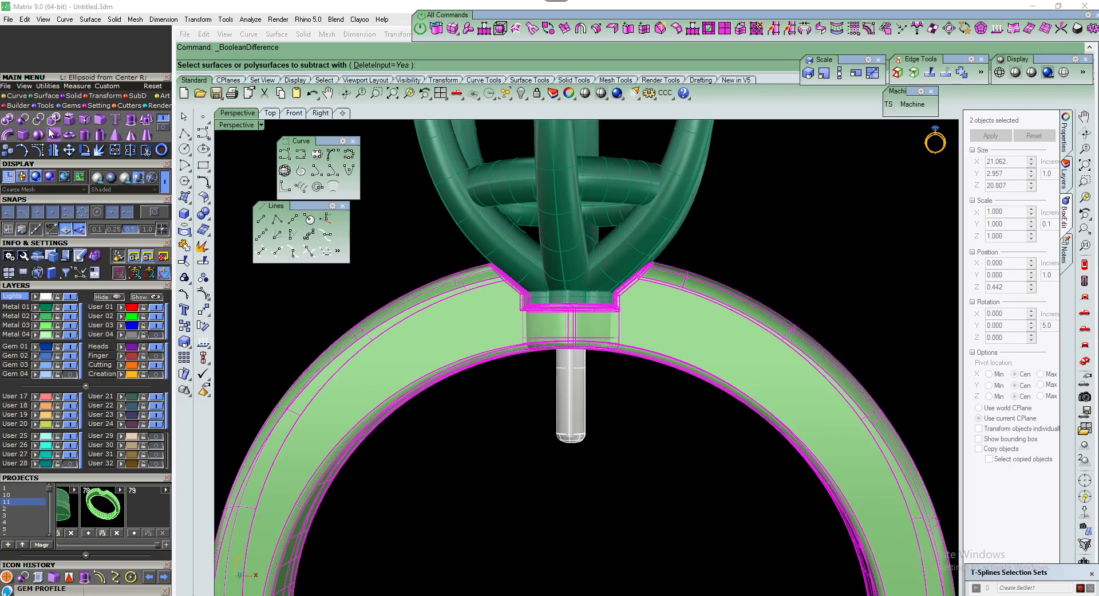
right_drag(536, 343, 553, 313)
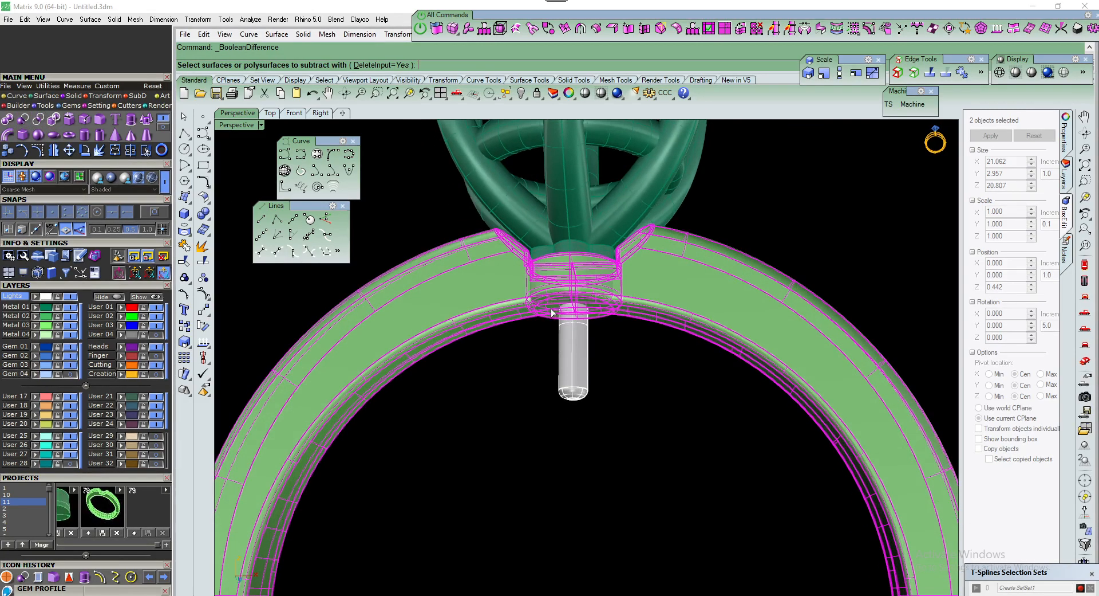
click(382, 65)
click(579, 344)
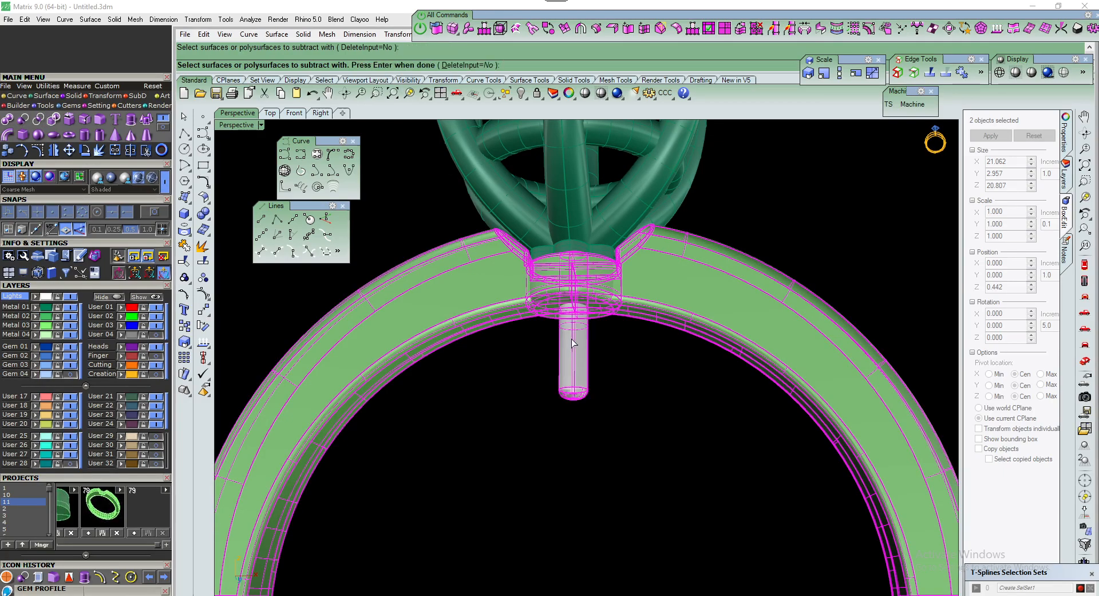
key(Return)
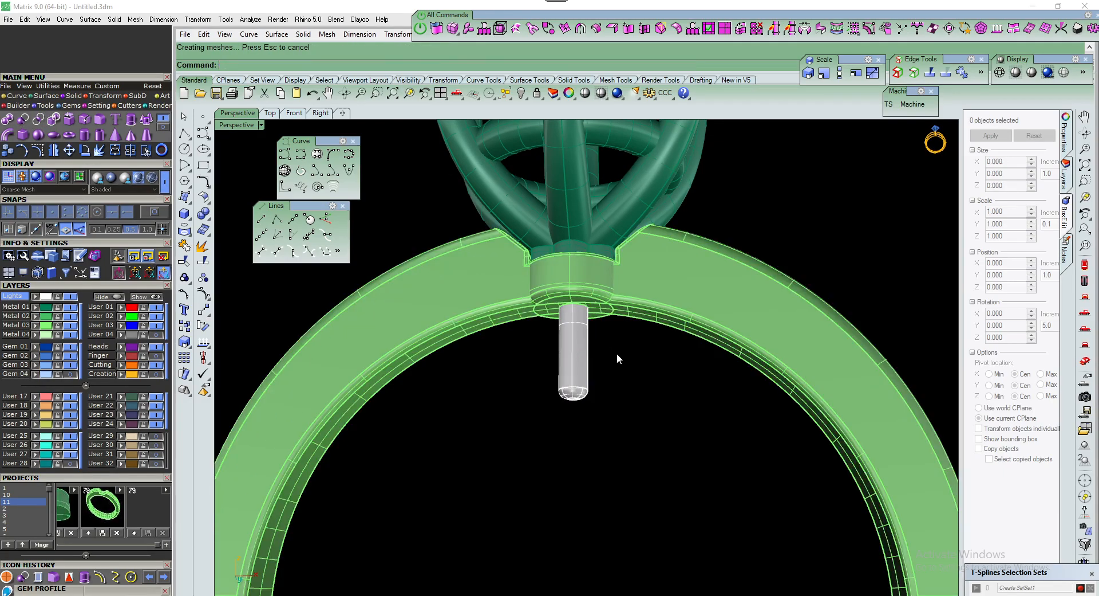
Hide the thin cutter cylinder and layer Metal 01, and inspect the hole through the band's seat
click(582, 353)
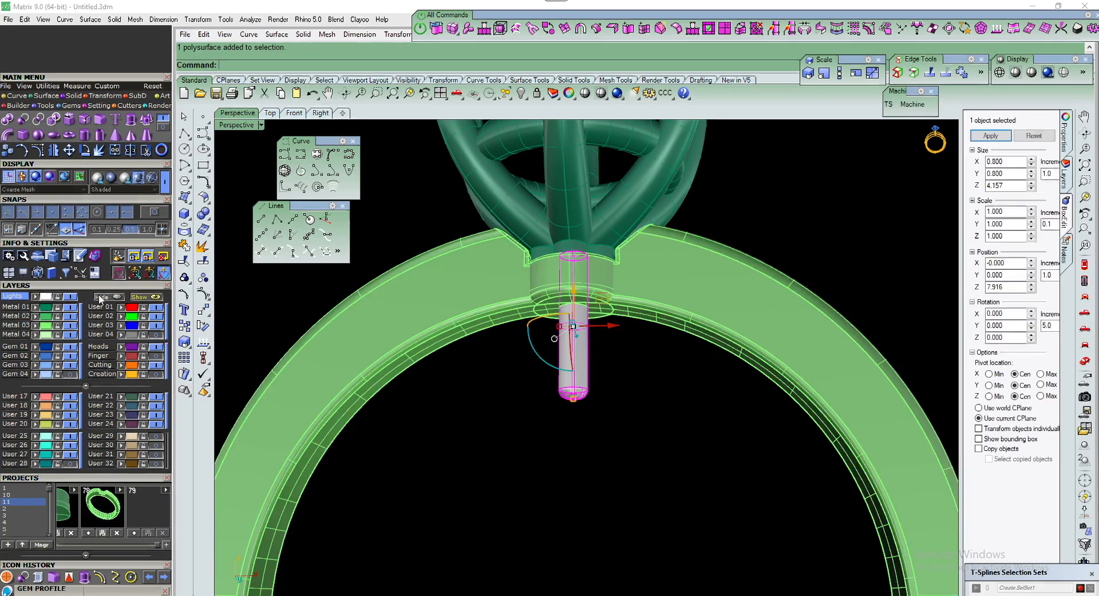
click(70, 308)
scroll(585, 396, down, 3)
right_drag(586, 403, 577, 456)
scroll(593, 317, down, 4)
scroll(592, 298, up, 8)
scroll(596, 352, down, 4)
scroll(577, 456, up, 5)
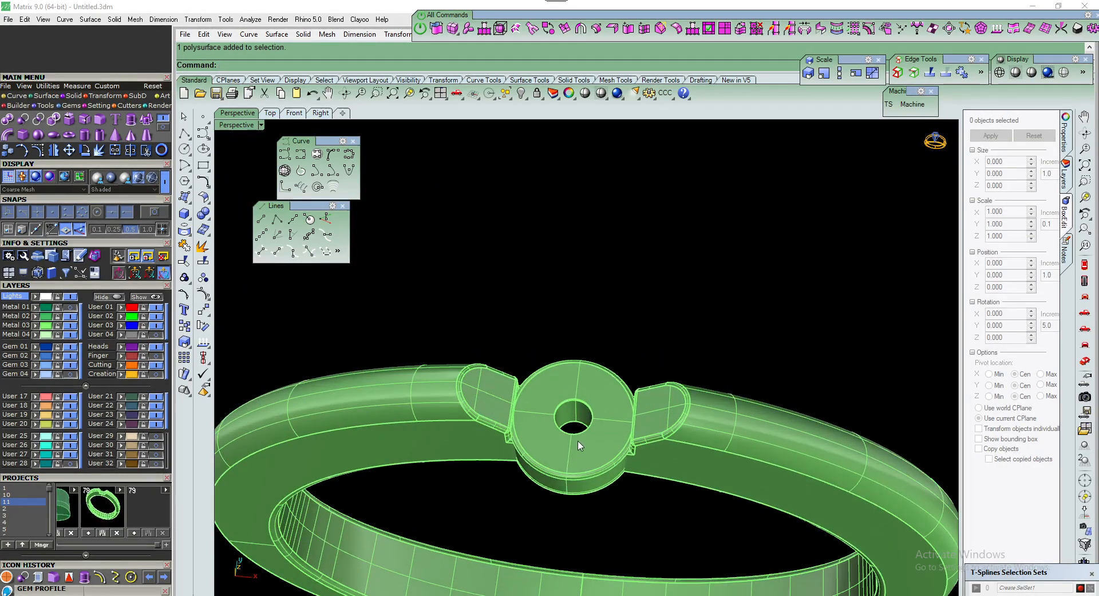
scroll(597, 400, down, 4)
mouse_move(596, 401)
right_down()
mouse_move(600, 367)
mouse_move(578, 390)
right_up()
scroll(601, 367, down, 4)
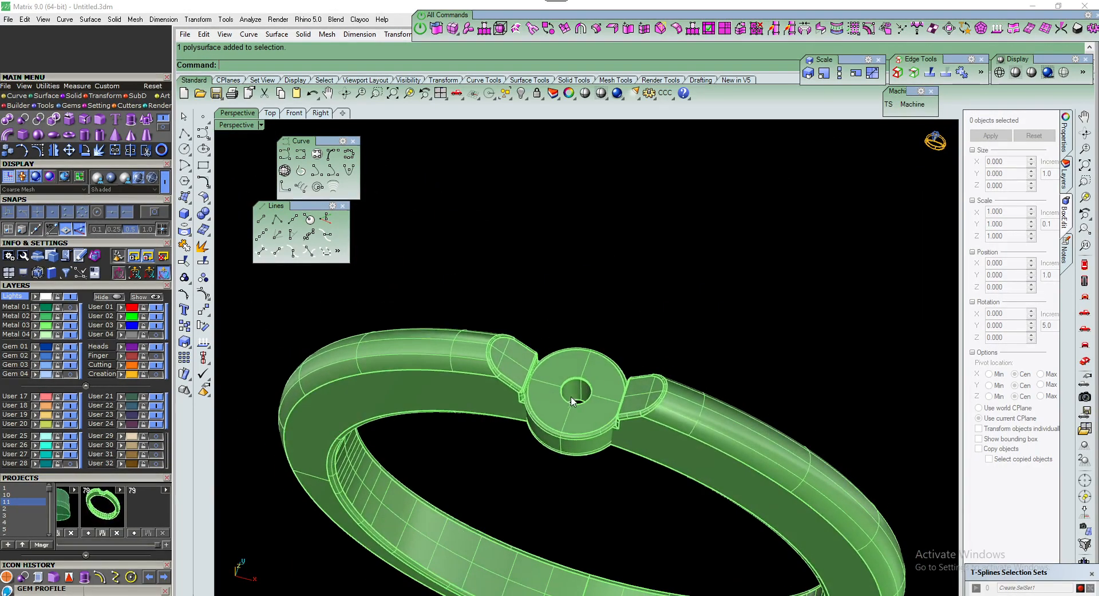
Group the pronged head, support ring and peg as one object on layer Metal 01, and turn the band's layer Metal 02 back on
scroll(578, 391, down, 4)
key(ctrl+a)
key(ctrl+g)
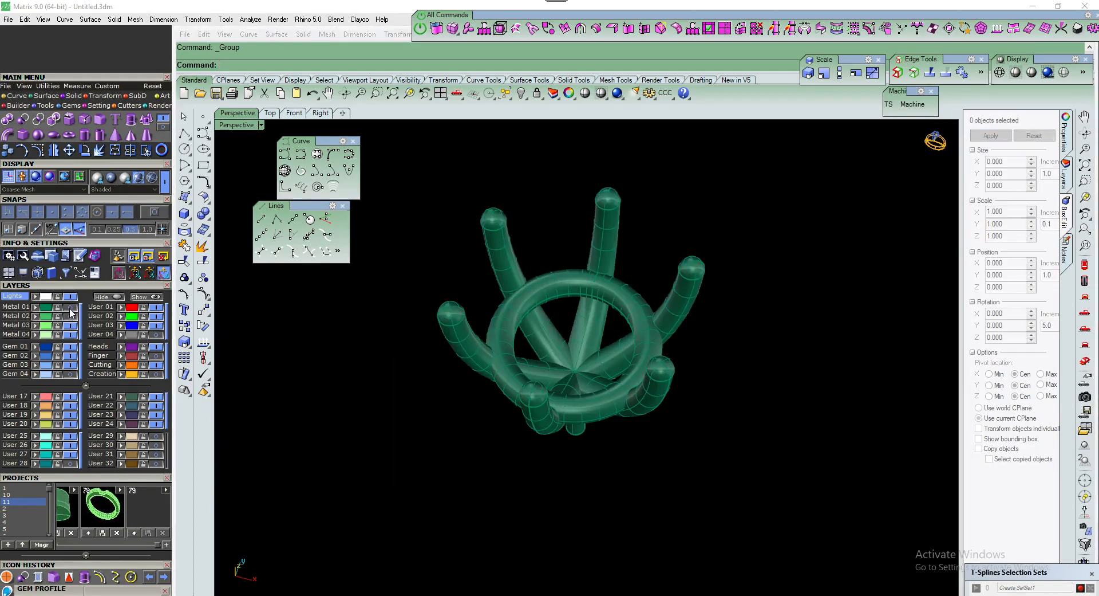
right_drag(584, 412, 569, 453)
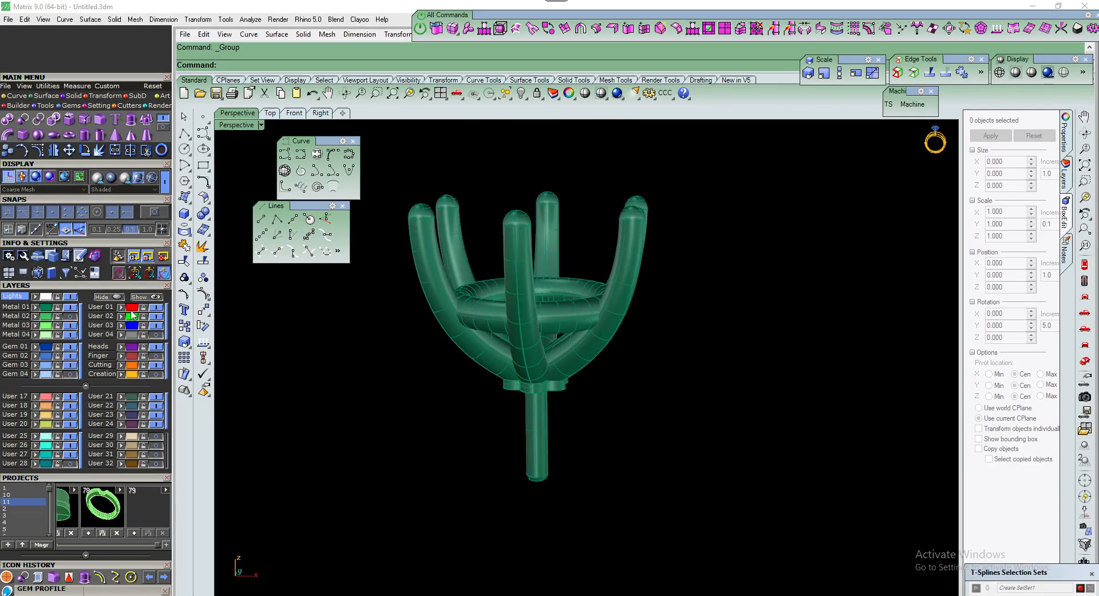
click(73, 316)
scroll(594, 346, down, 4)
mouse_move(595, 350)
right_down()
mouse_move(590, 313)
mouse_move(586, 337)
right_up()
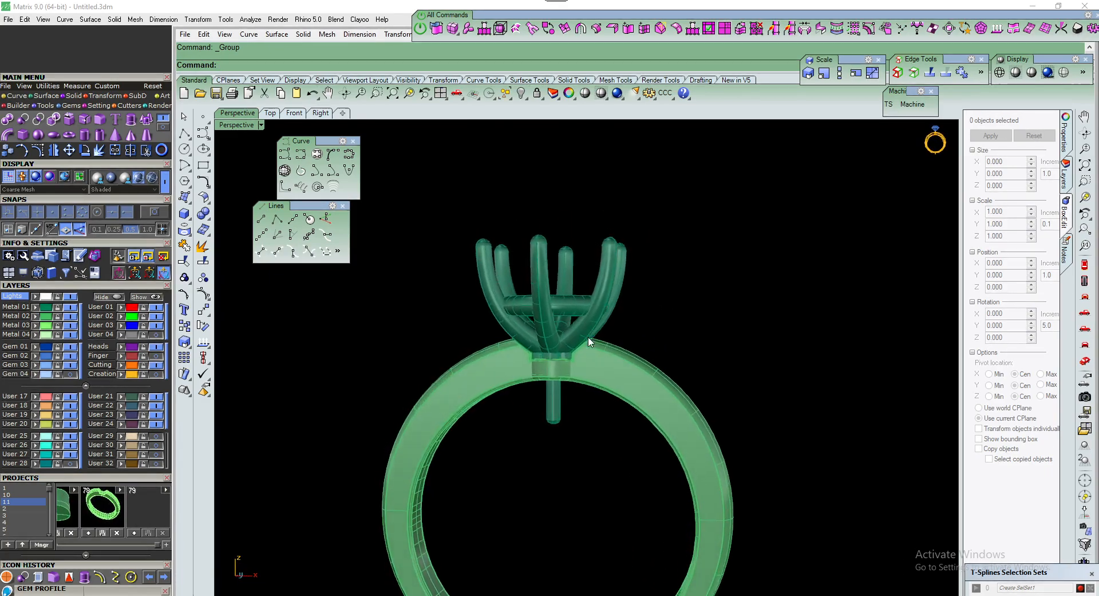
click(511, 323)
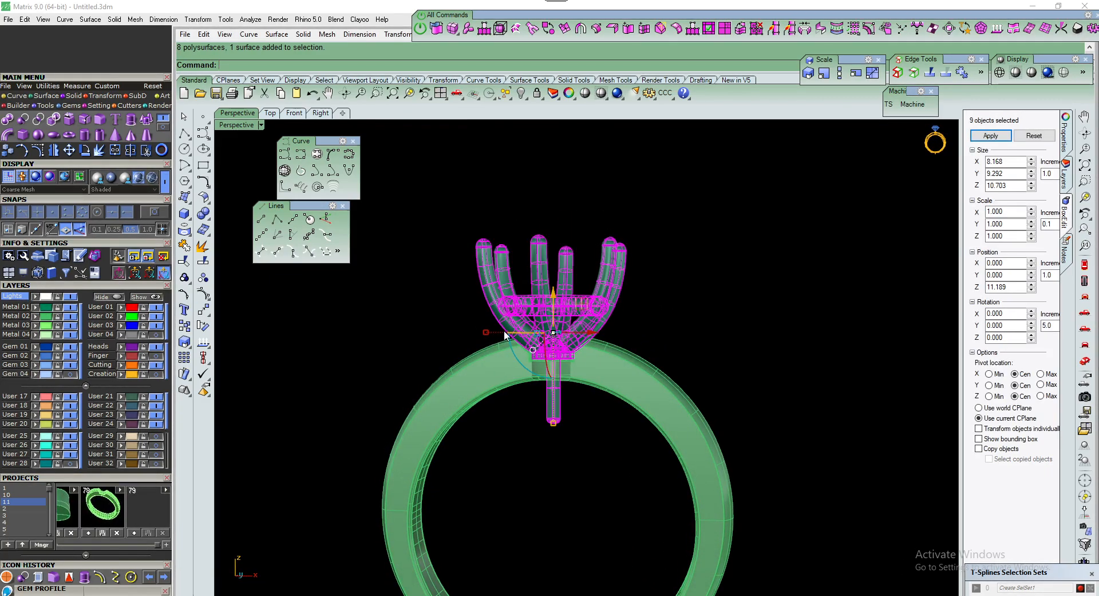
key(ctrl+g)
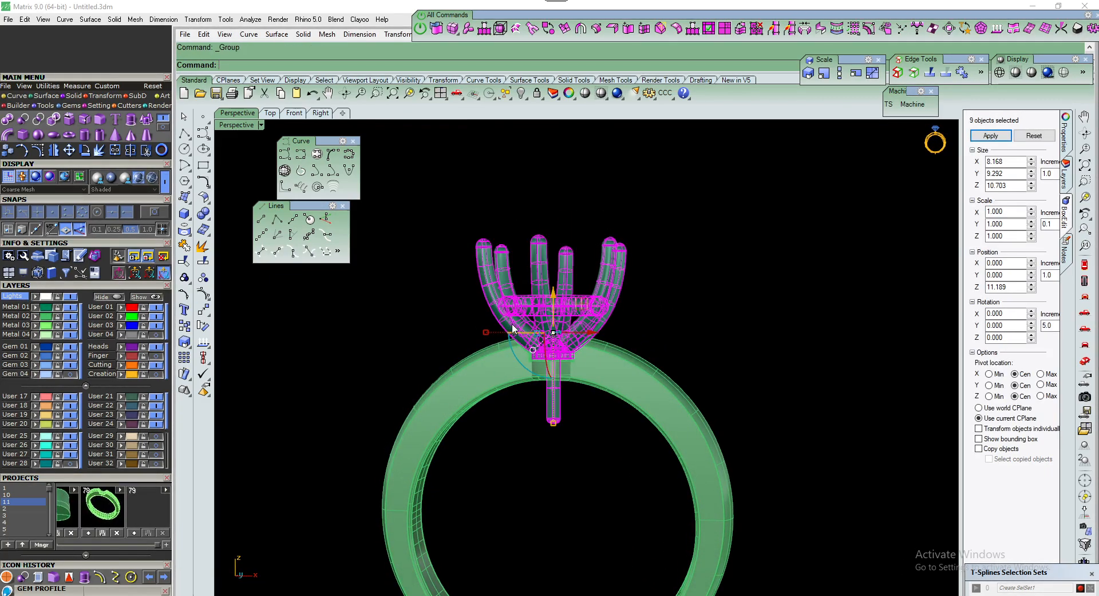
right_drag(522, 330, 553, 331)
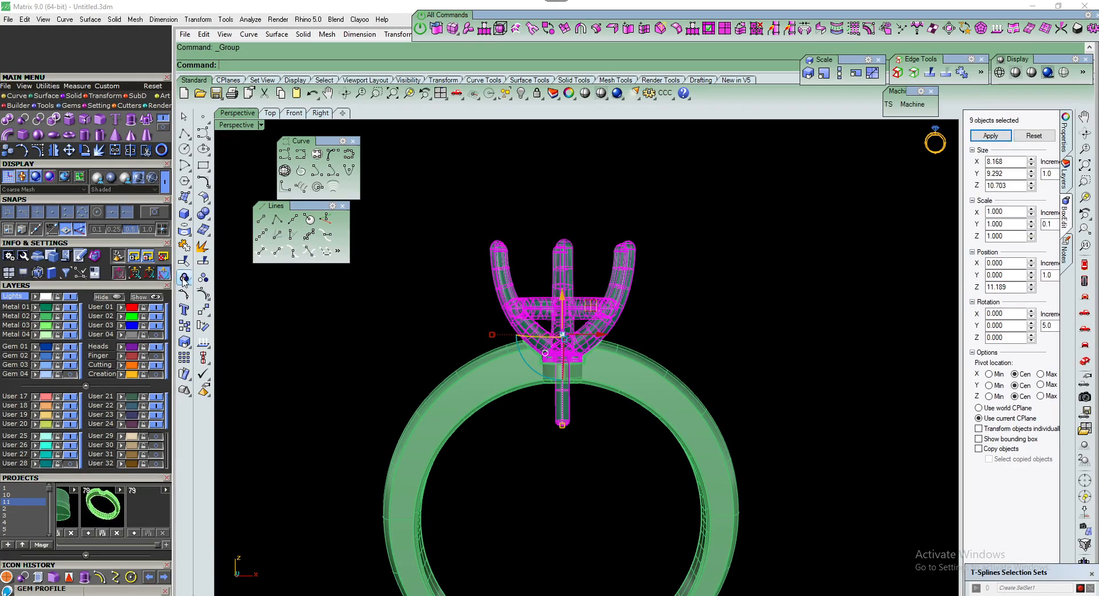
Move the grouped head and peg straight up along Z until the peg's lower end clears the band's seat
click(48, 86)
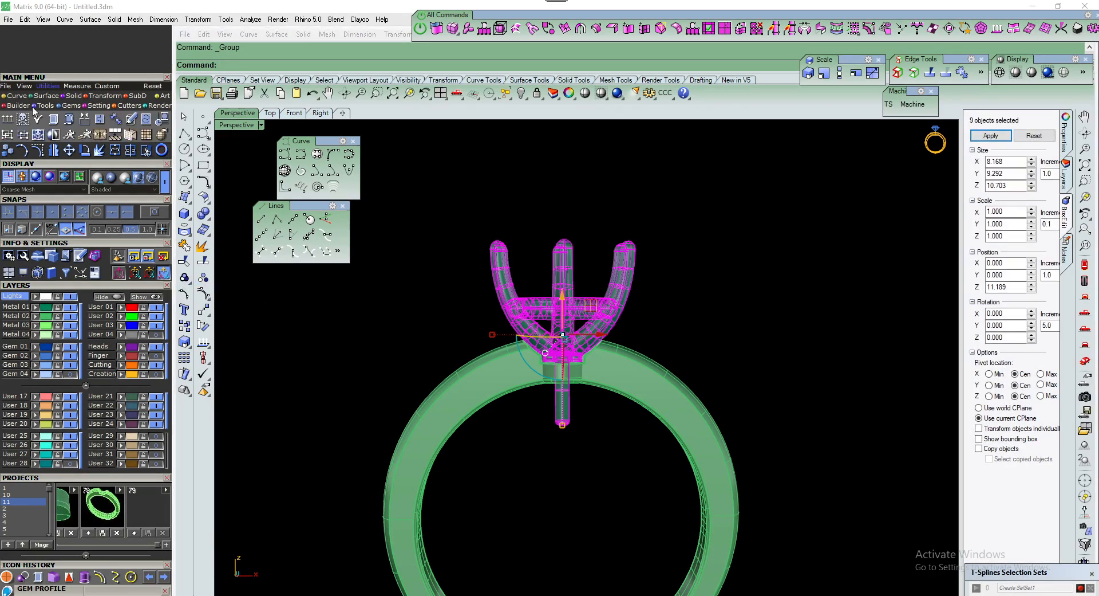
click(8, 137)
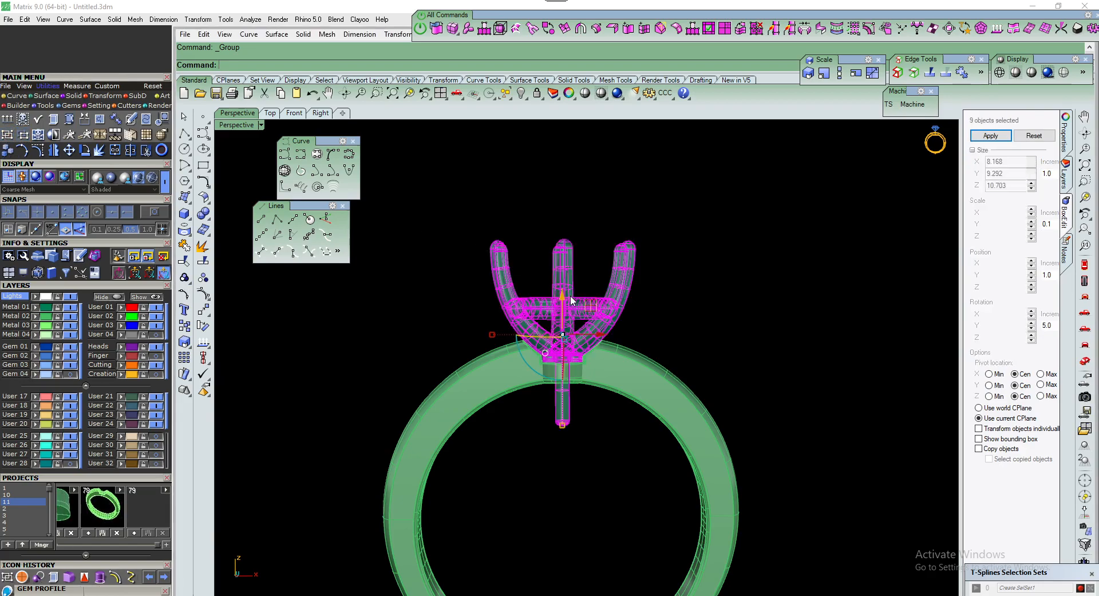
drag(562, 298, 552, 182)
click(620, 270)
right_drag(661, 282, 635, 315)
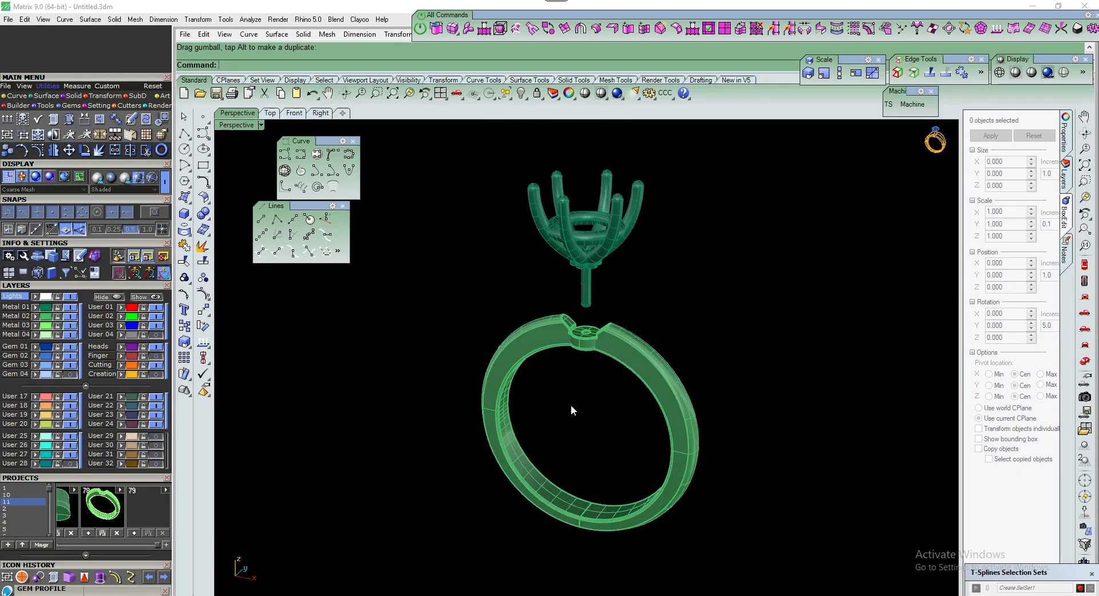
Examine the separated head and peg and the drilled seat of the band from several angles and distances
right_drag(589, 255, 609, 249)
scroll(601, 269, down, 2)
scroll(607, 268, up, 5)
scroll(607, 266, down, 2)
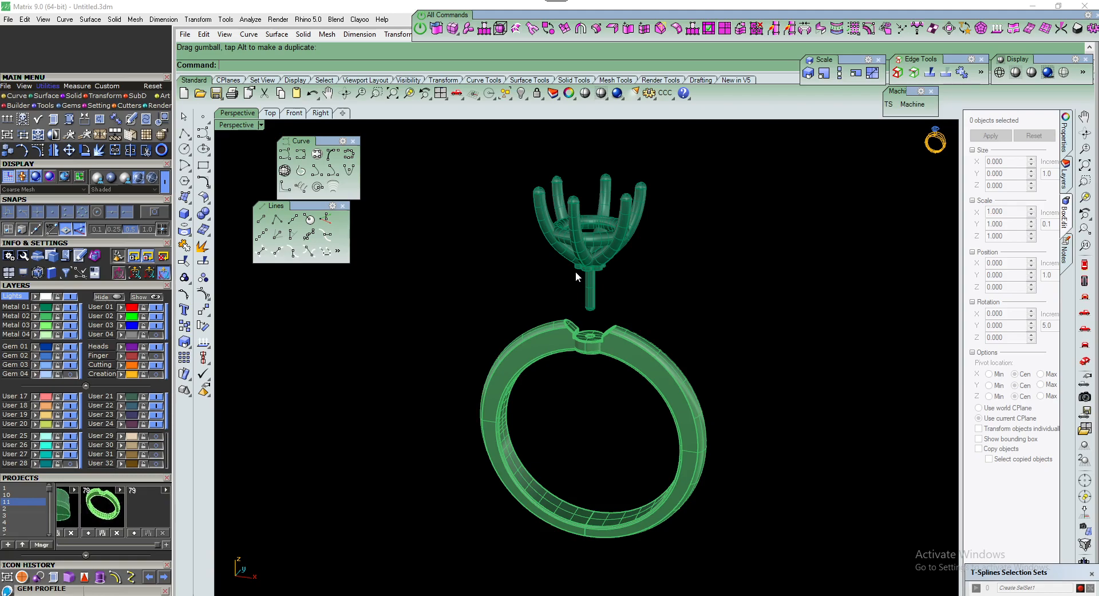
right_drag(521, 327, 622, 317)
scroll(566, 342, up, 4)
scroll(555, 336, down, 2)
scroll(620, 313, up, 2)
scroll(610, 304, down, 1)
scroll(611, 304, up, 2)
scroll(611, 304, down, 2)
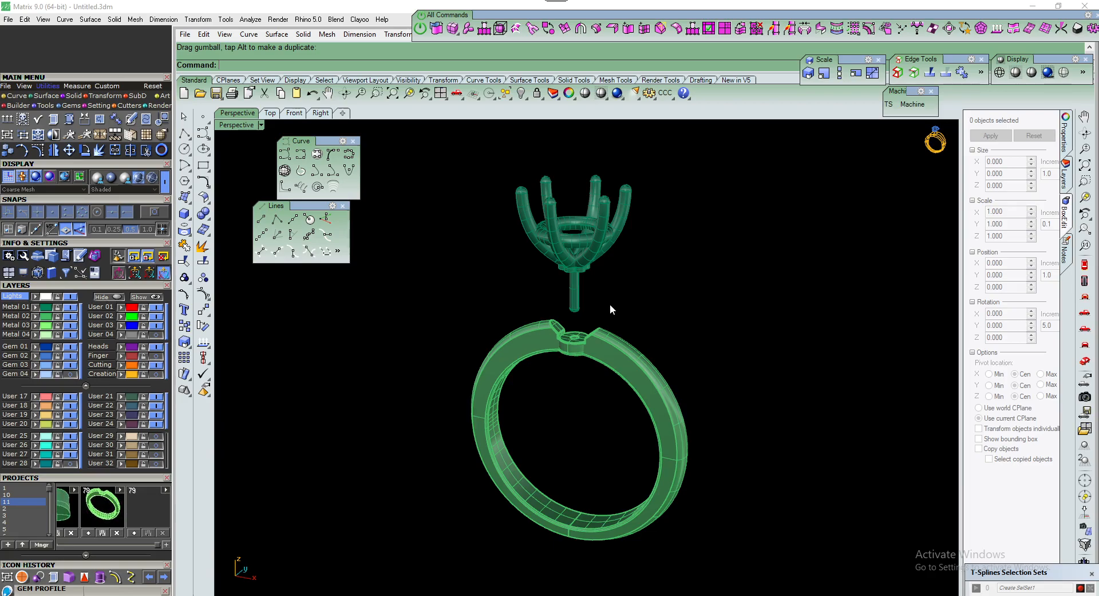
right_drag(610, 304, 642, 304)
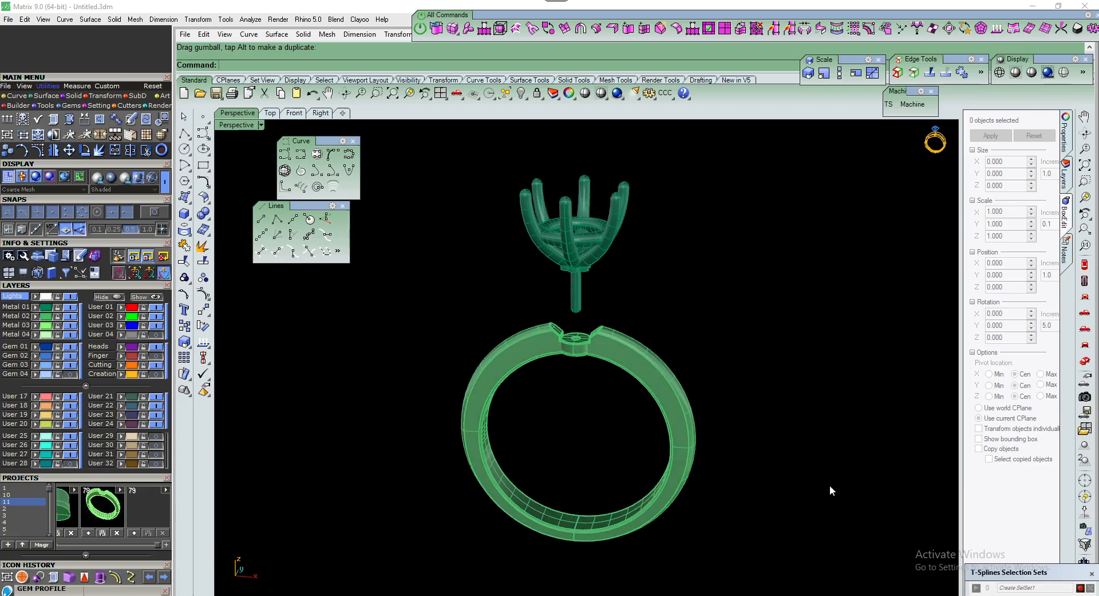
right_drag(665, 391, 712, 418)
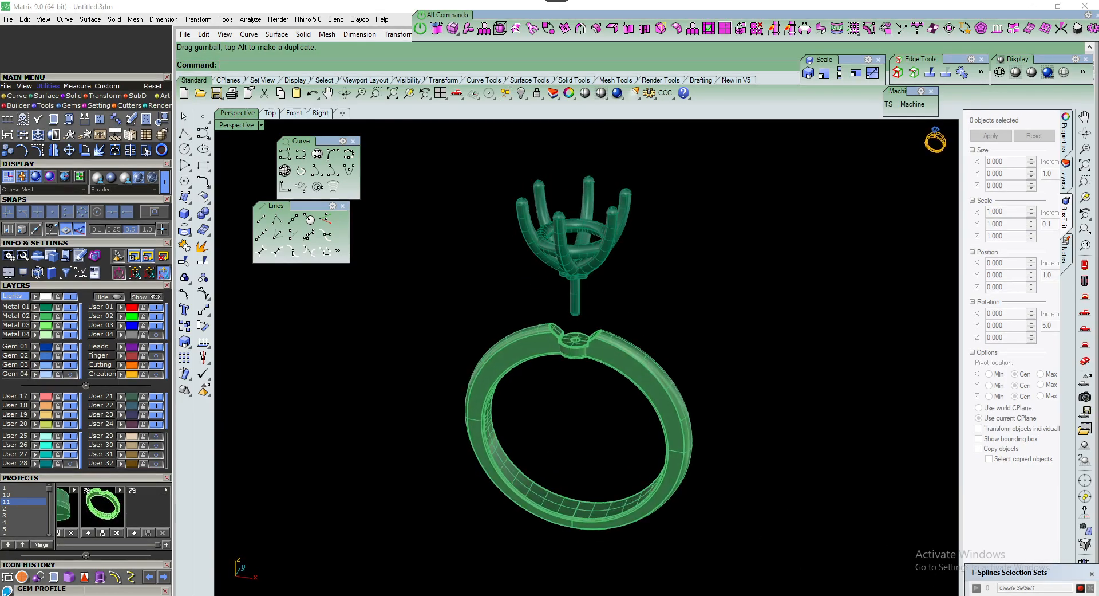
click(986, 595)
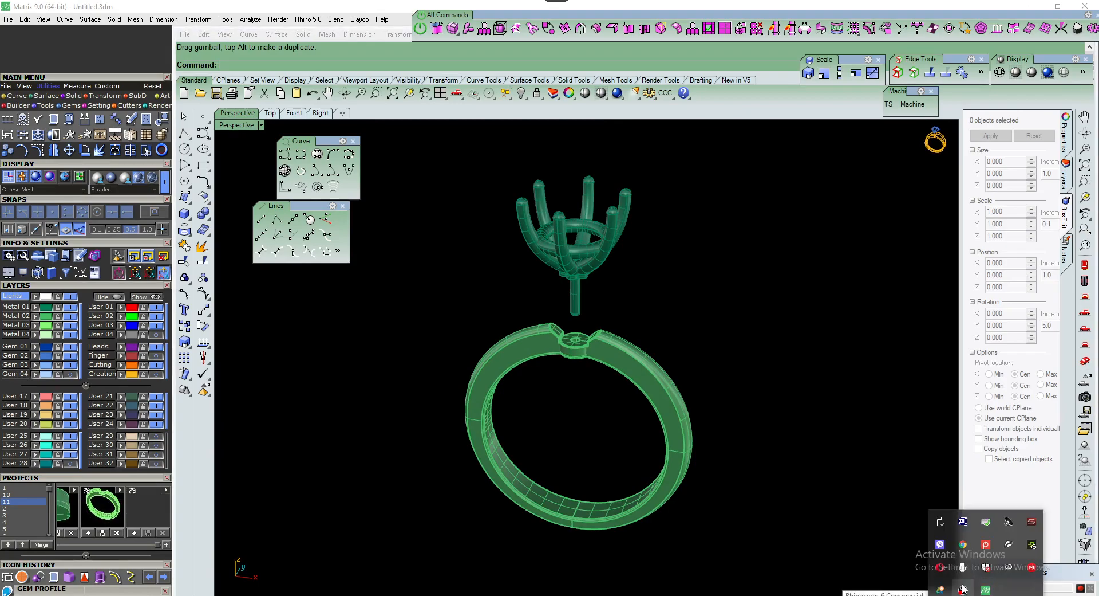